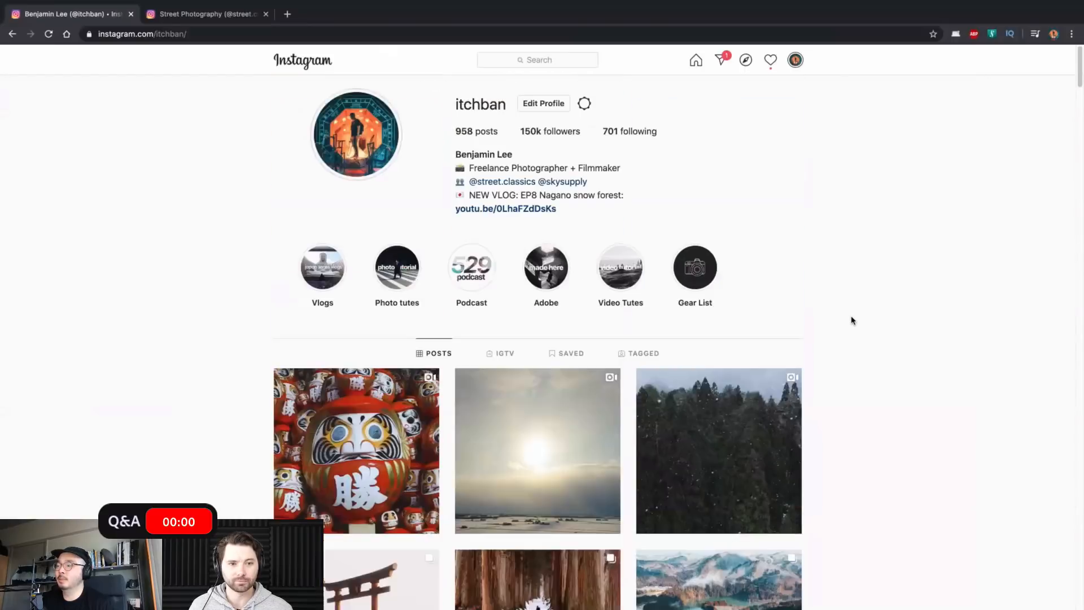
- Look through the photo posts on the Instagram profile page
scroll(853, 319, "down", 1)
scroll(854, 320, "up", 1)
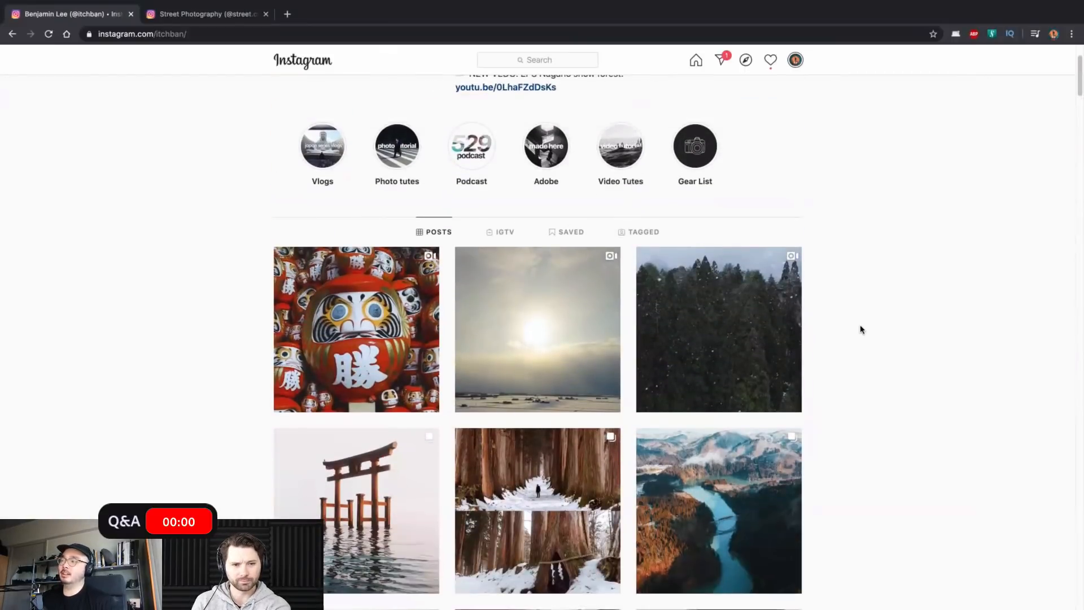
scroll(880, 335, "down", 1)
scroll(880, 336, "down", 6)
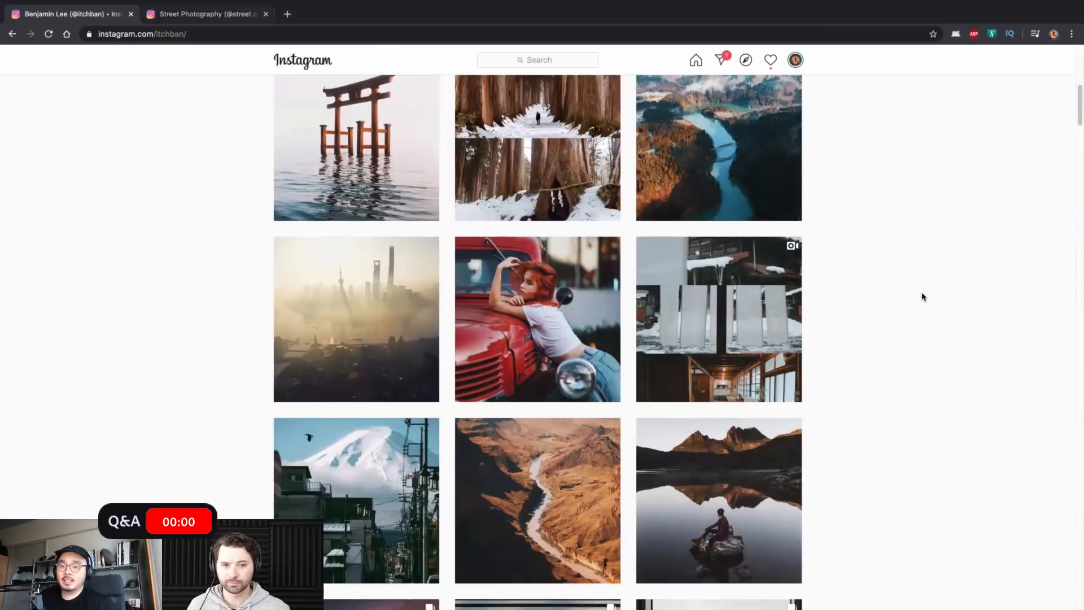
- Switch to Lightroom Classic, open the aerial ocean pool photo DJI_0119.DNG, and compare it with its edited virtual copy
key("ctrl+Right")
key("ctrl+Right")
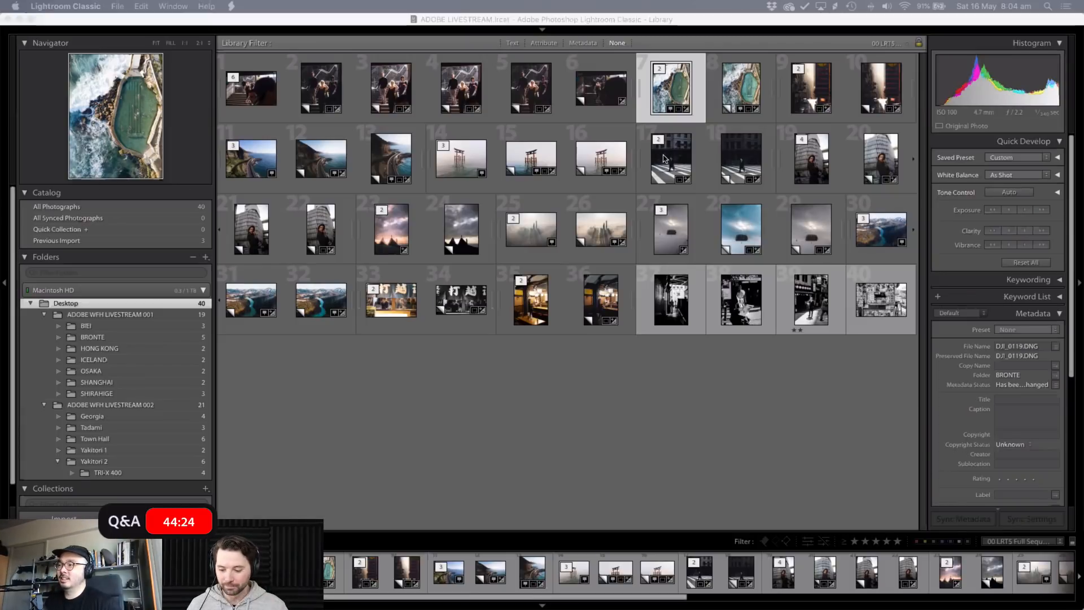
double_click(672, 89)
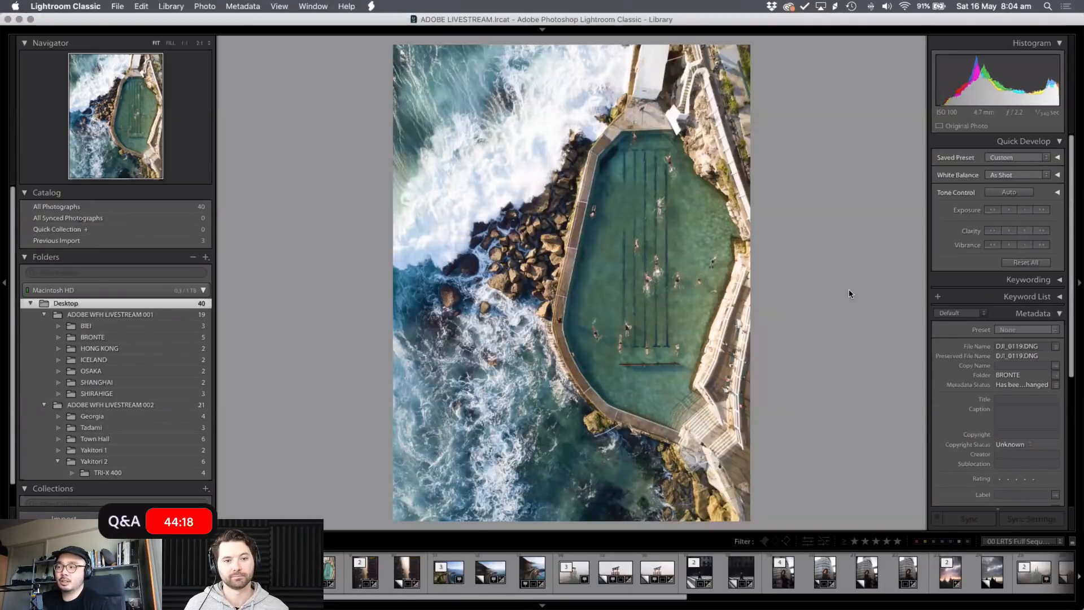
key("Right")
key("Left")
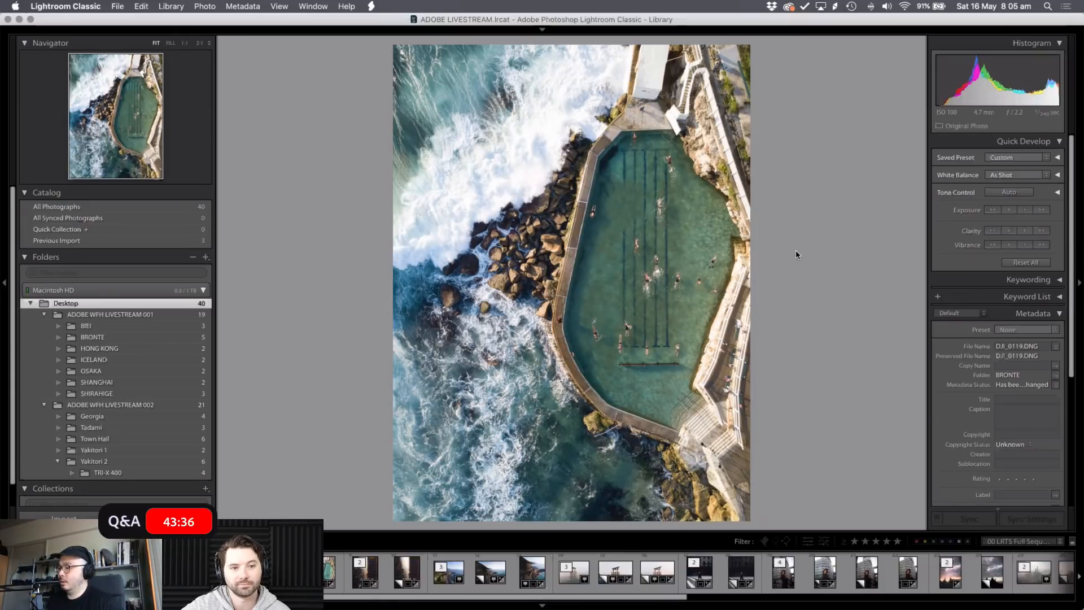
key("Left")
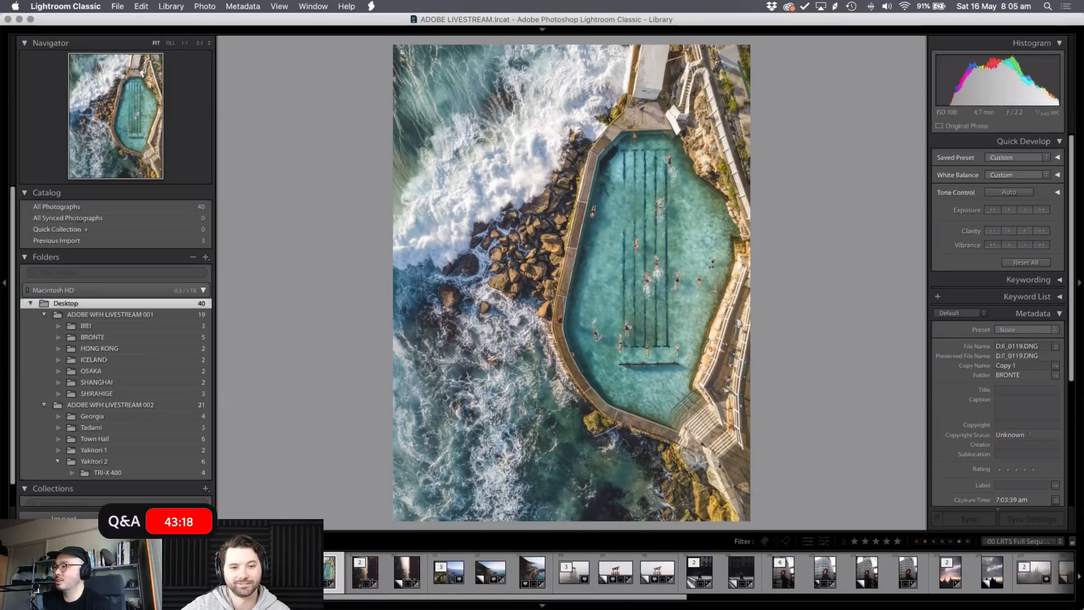
key("Left")
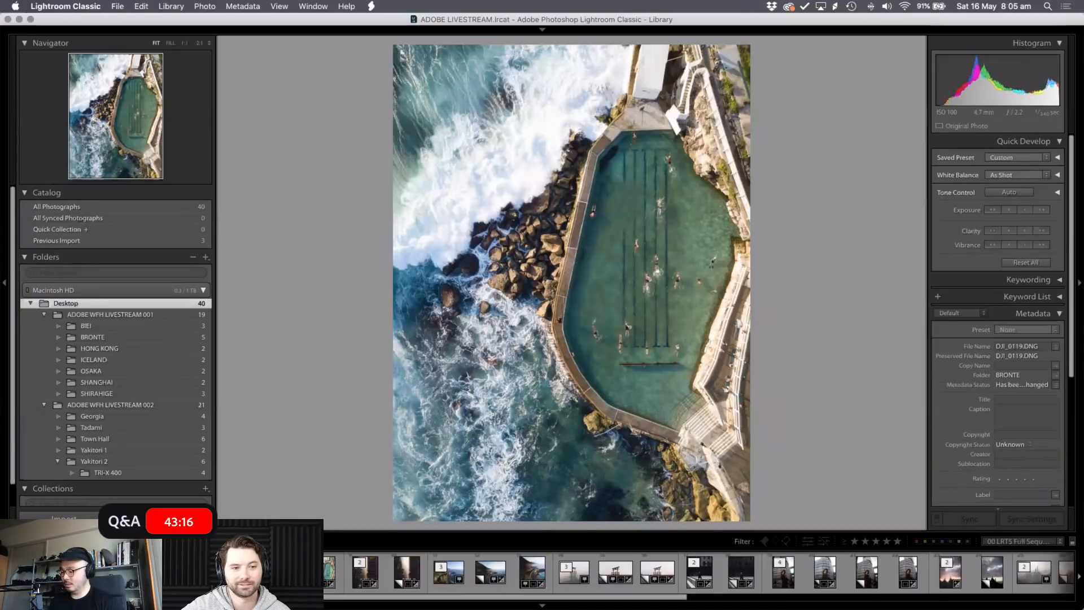
- Open the unedited pool photo for developing and straighten its crop to an angle of 1.58
key("d")
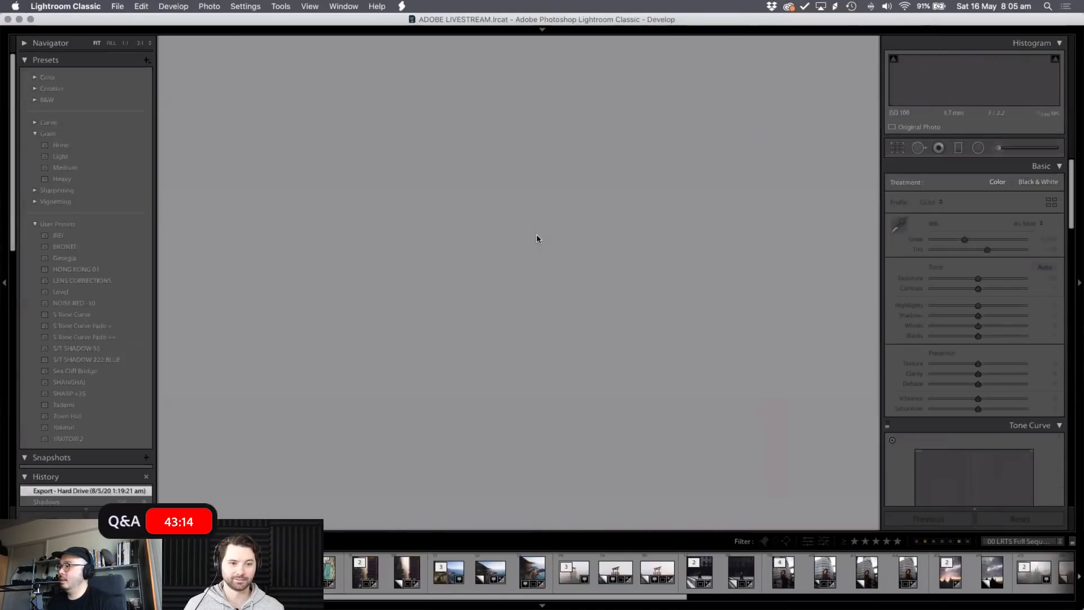
right_click(553, 196)
left_click(766, 146)
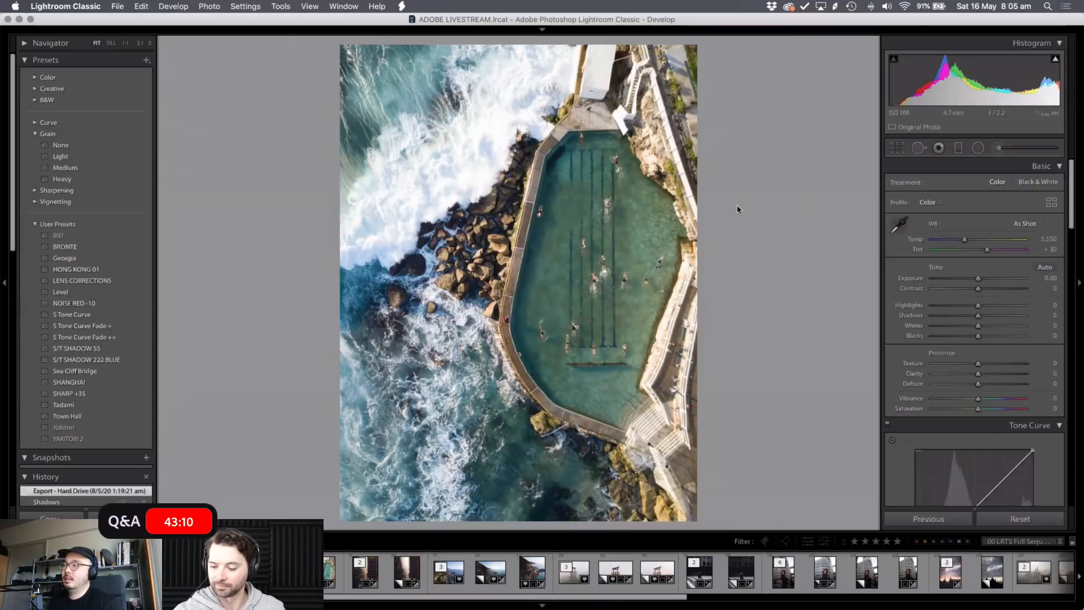
key("r")
key("Return")
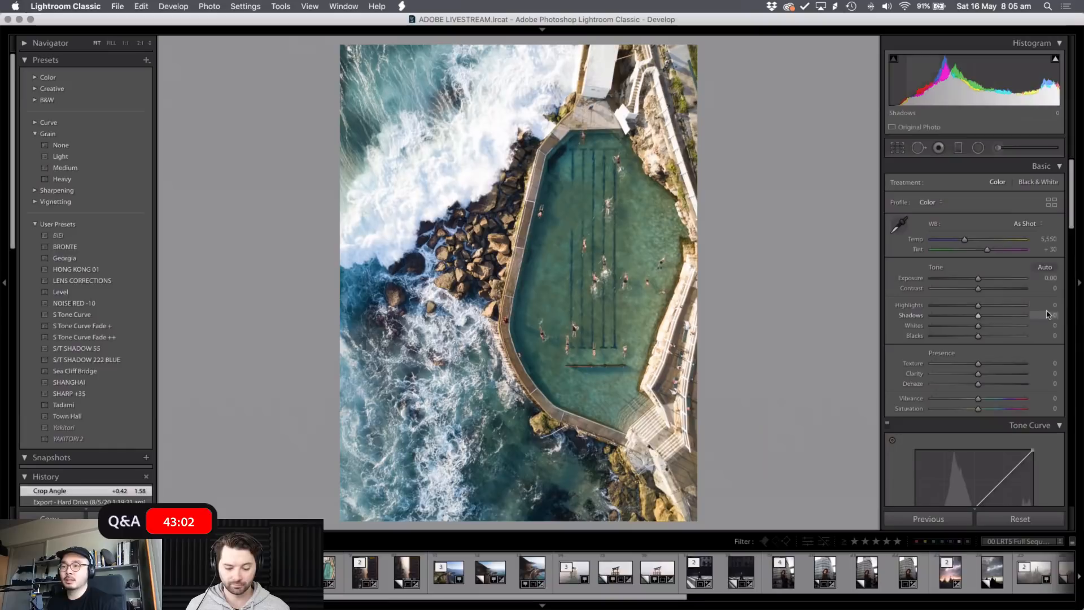
- Try a cooler white balance temperature of 3,499 on the pool photo and reset it
left_click_drag(965, 244, 949, 256)
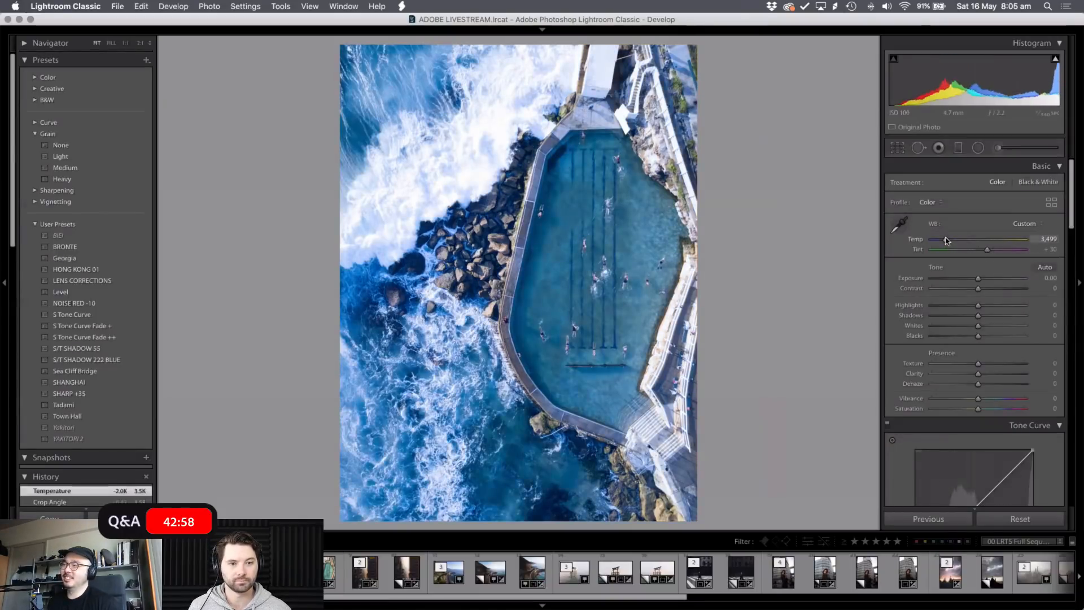
double_click(946, 239)
- Try raising the blue saturation to +100 and undo the change
scroll(985, 342, "down", 6)
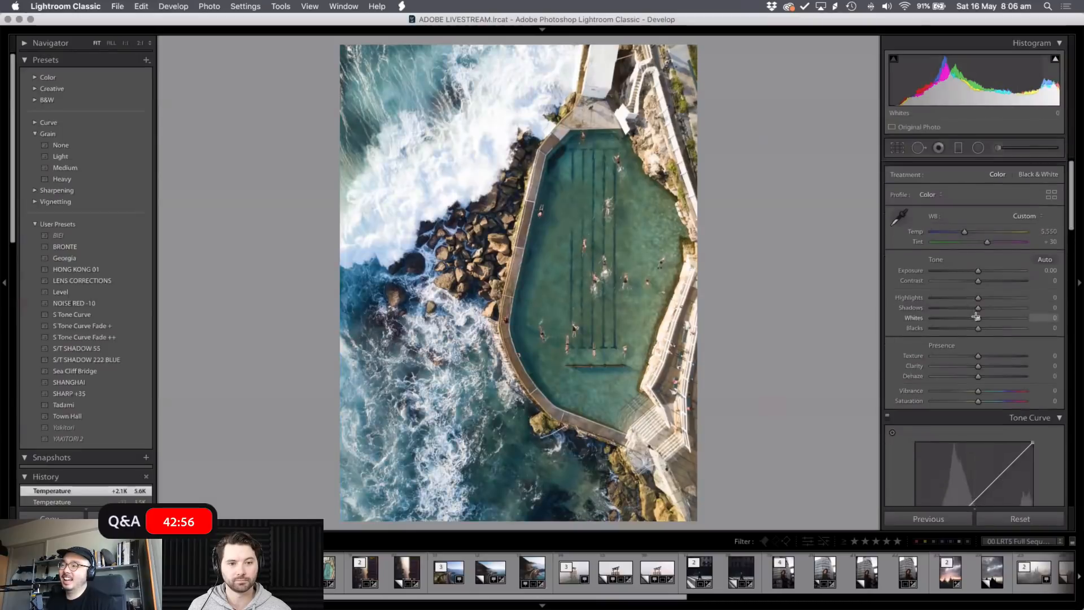
scroll(985, 342, "down", 8)
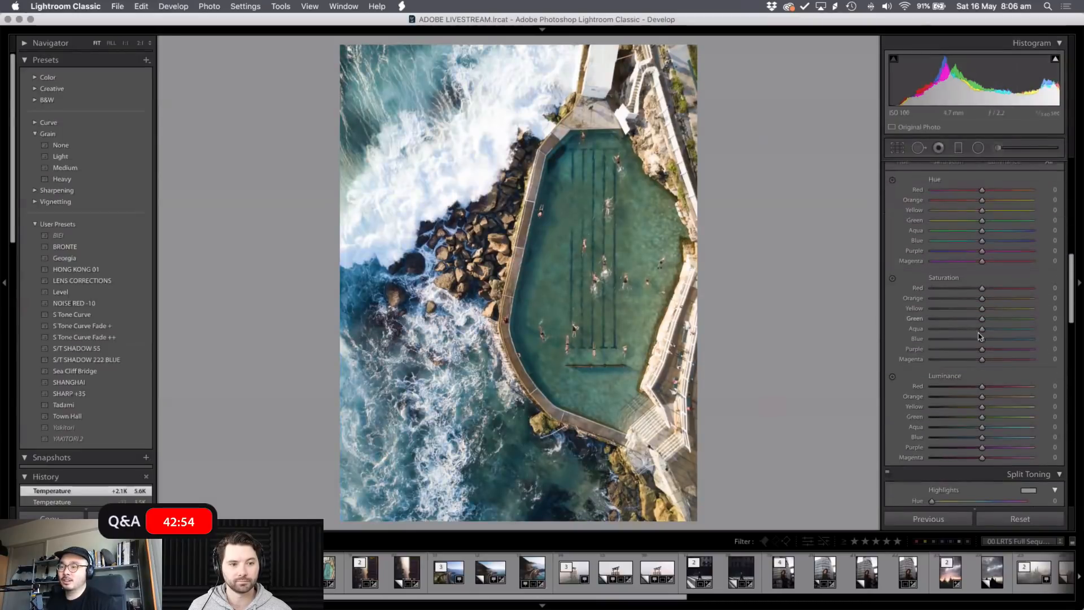
left_click_drag(983, 341, 1035, 344)
key("super+z")
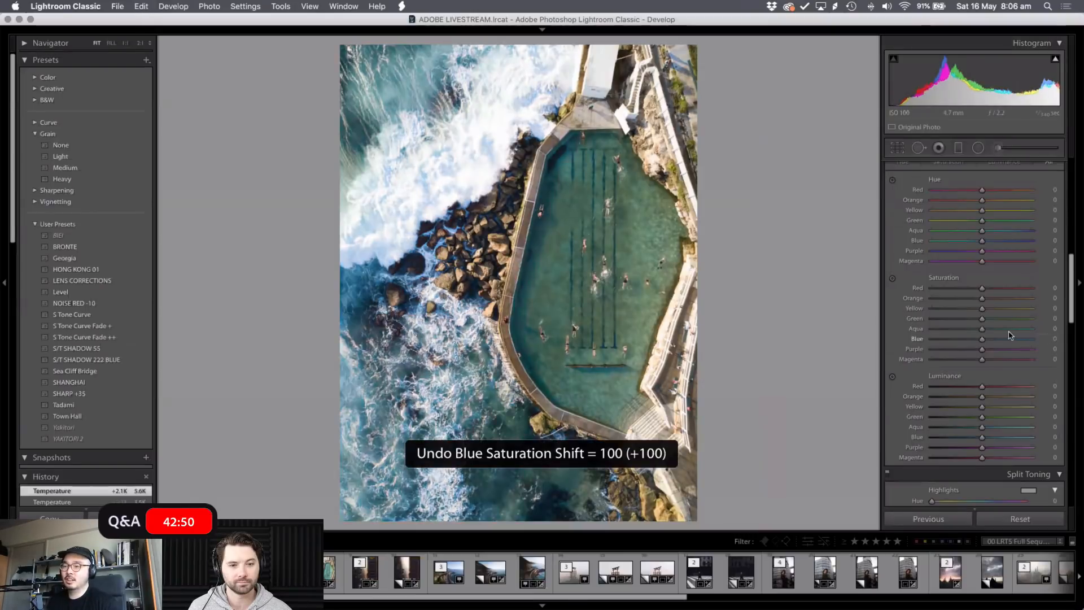
scroll(982, 301, "up", 2)
scroll(994, 197, "up", 2)
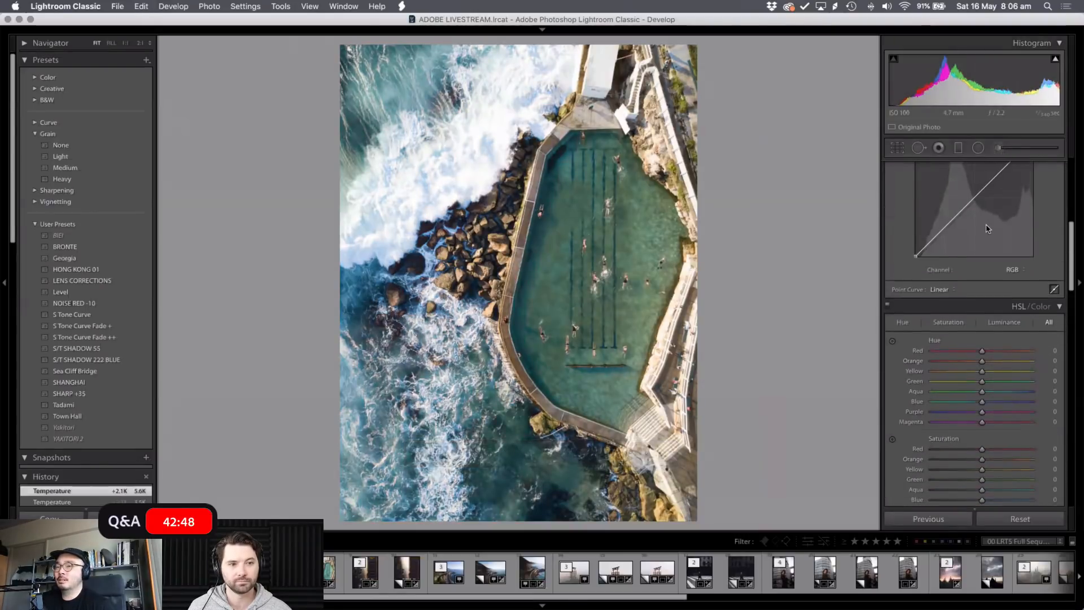
scroll(1003, 150, "up", 4)
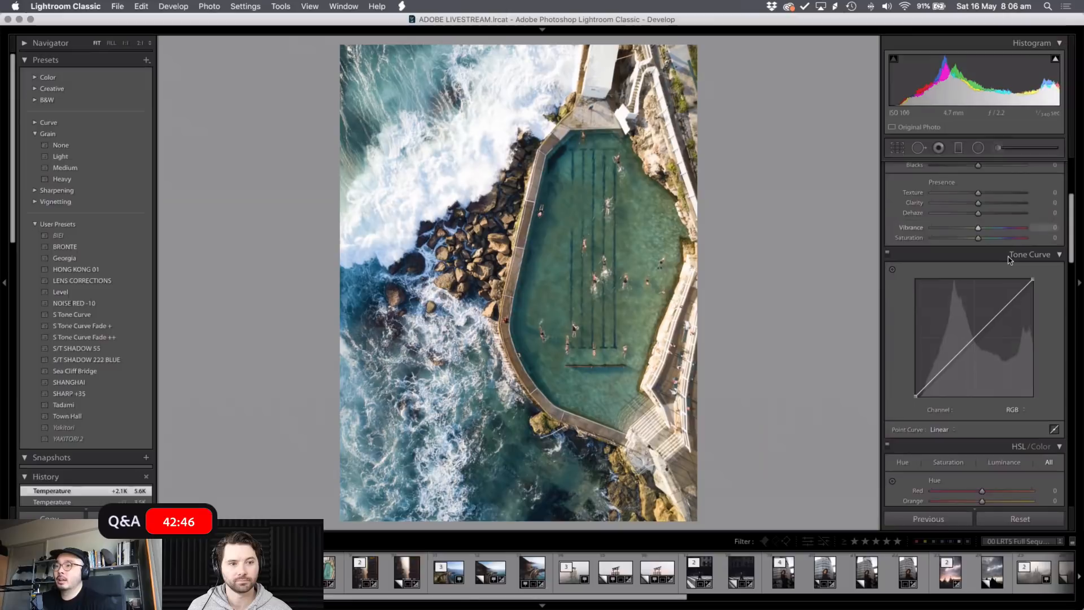
scroll(1009, 149, "down", 1)
scroll(1008, 150, "up", 5)
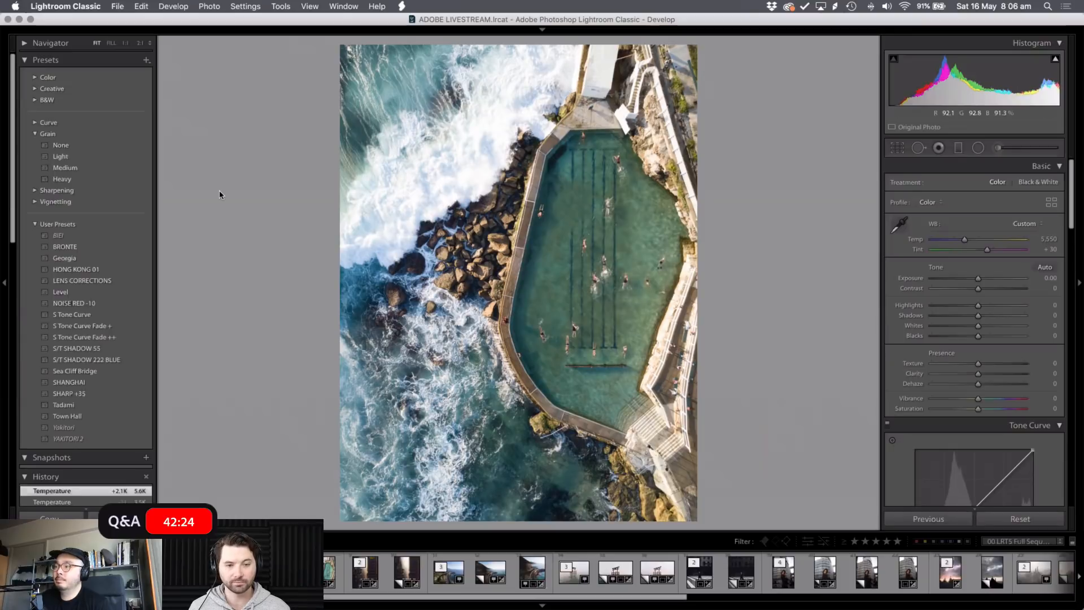
- Inspect the highlight clipping overlay on the white water and hide it again
key("super+shift+r")
key("super+z")
left_click(1055, 59)
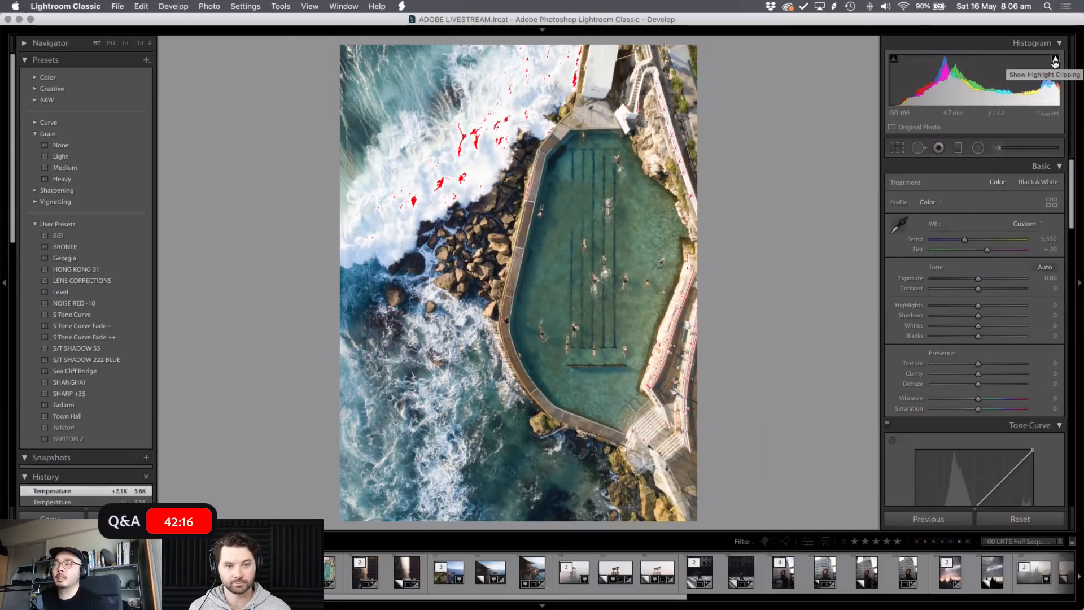
left_click(1055, 60)
left_click(1055, 58)
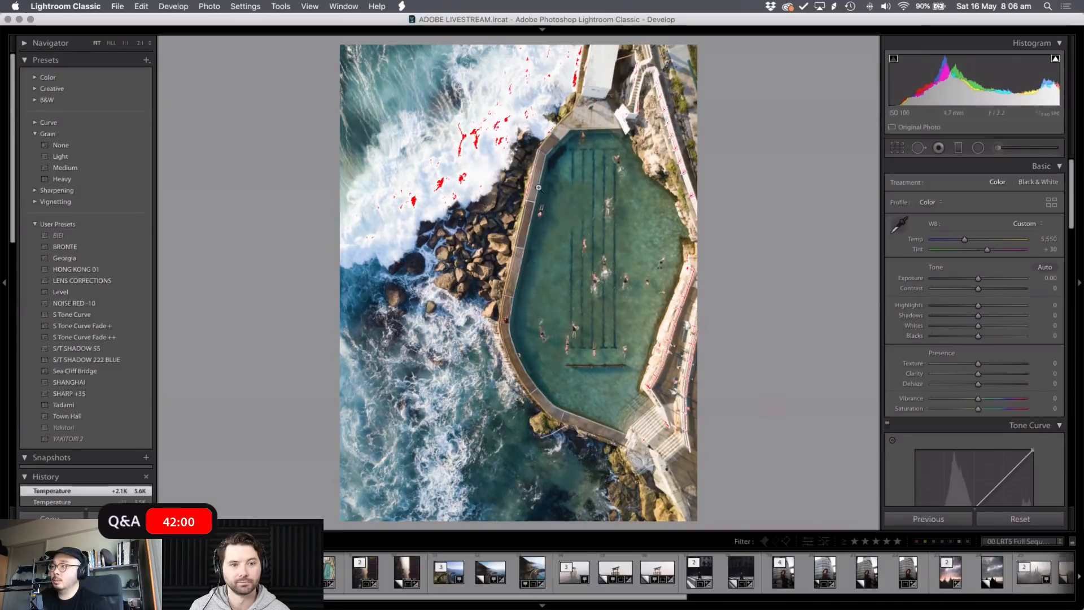
left_click_drag(512, 236, 515, 233)
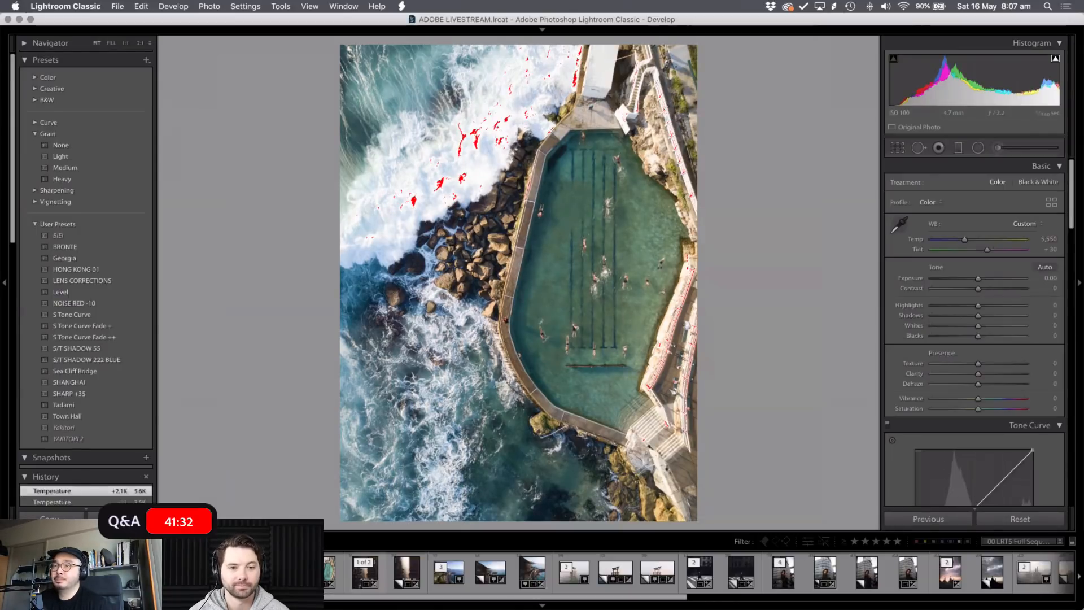
left_click(1055, 58)
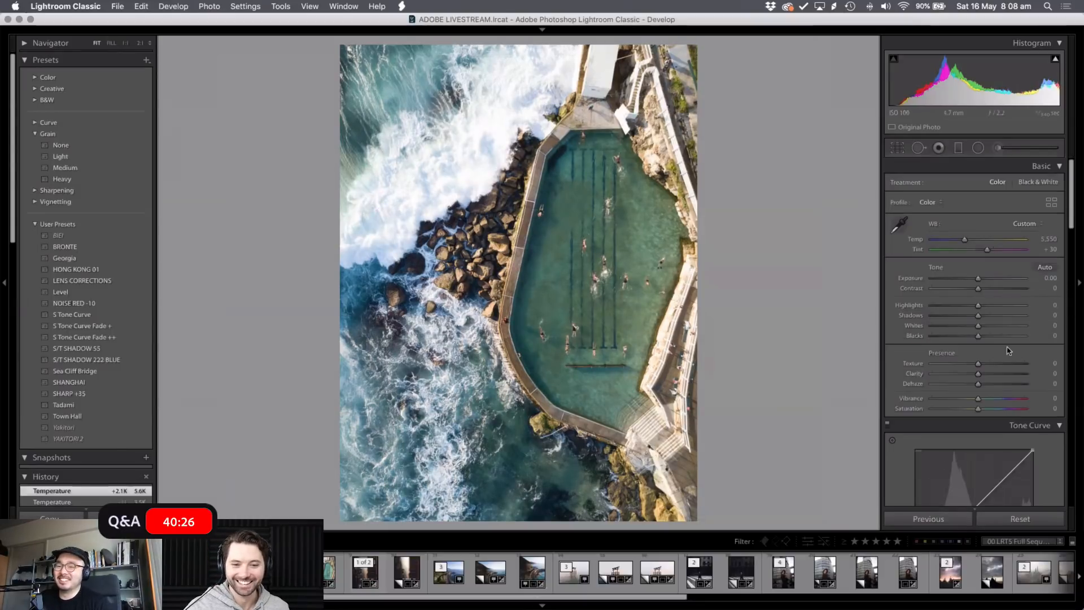
- Test Highlights reductions down to −100 on the whole photo and settle on −6
left_click(953, 306)
mouse_move(954, 306)
left_mouse_down()
mouse_move(997, 306)
mouse_move(974, 306)
left_mouse_up()
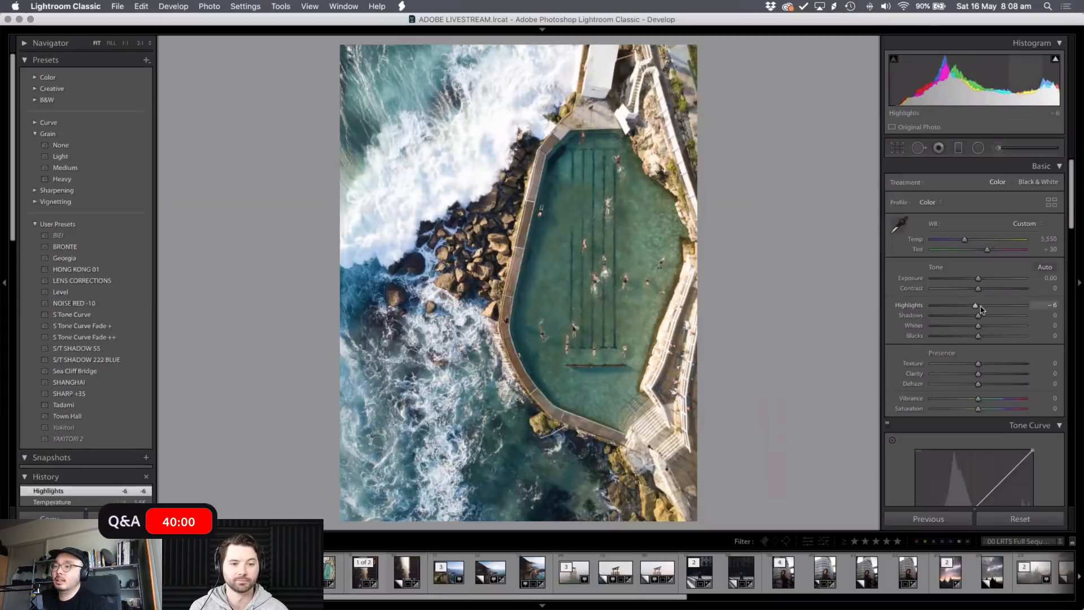
left_click_drag(976, 306, 903, 314)
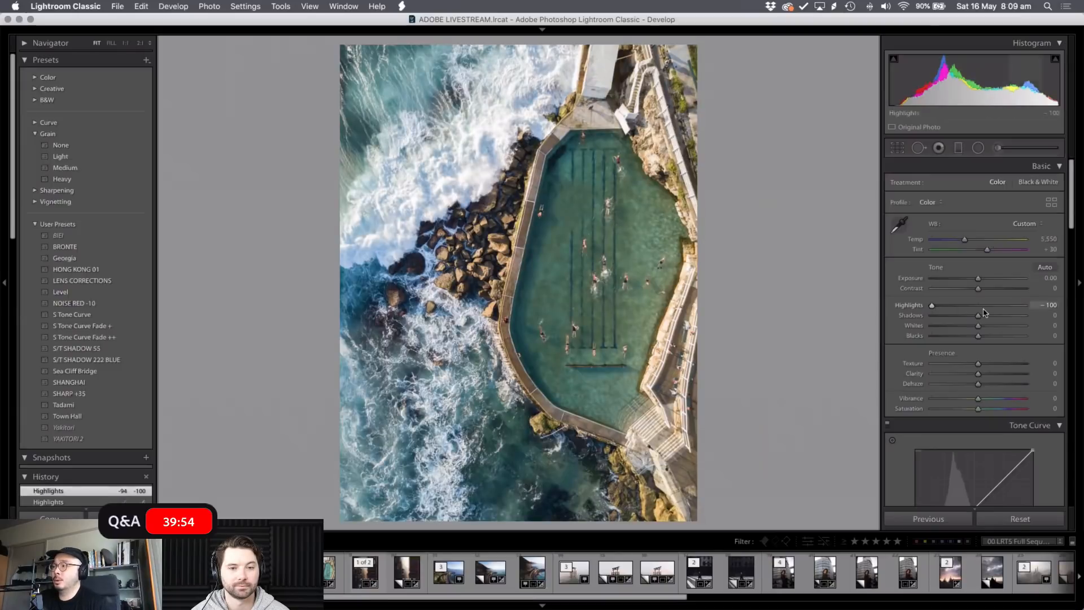
left_click_drag(932, 306, 942, 318)
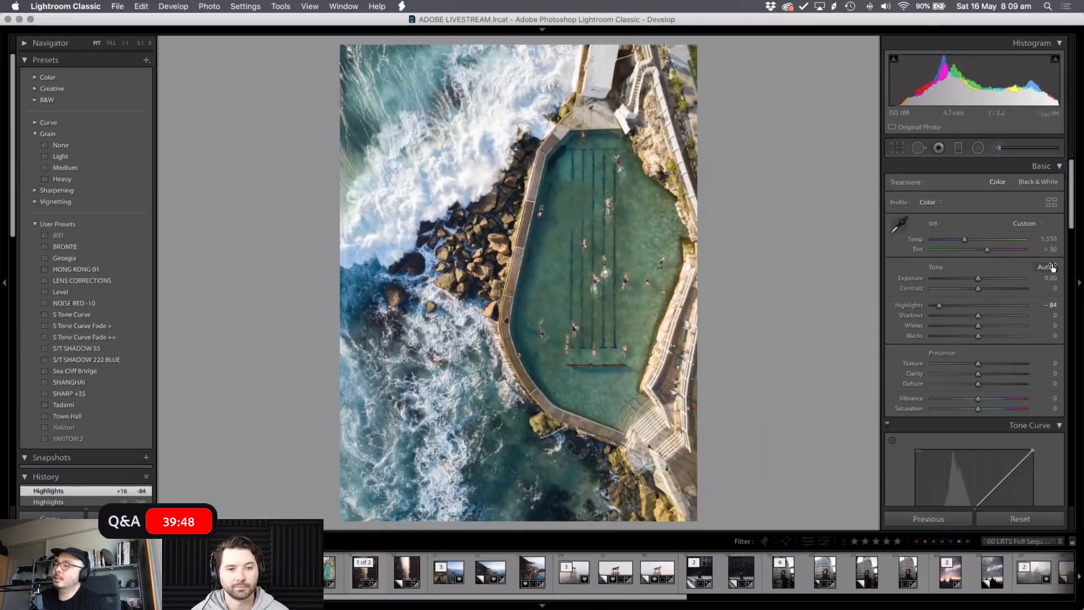
left_click_drag(960, 308, 944, 315)
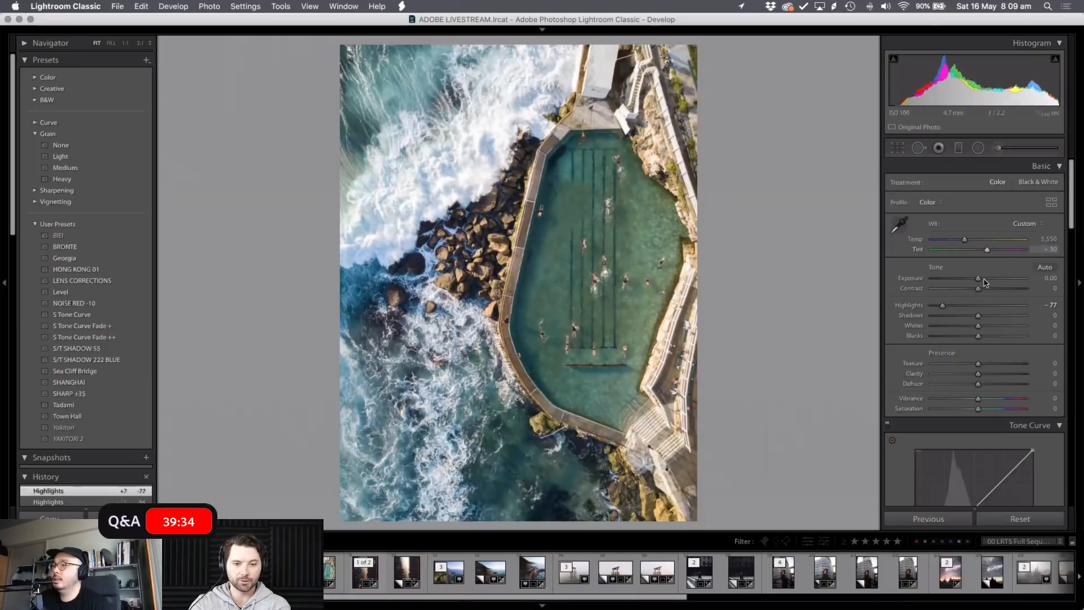
left_click_drag(943, 306, 975, 308)
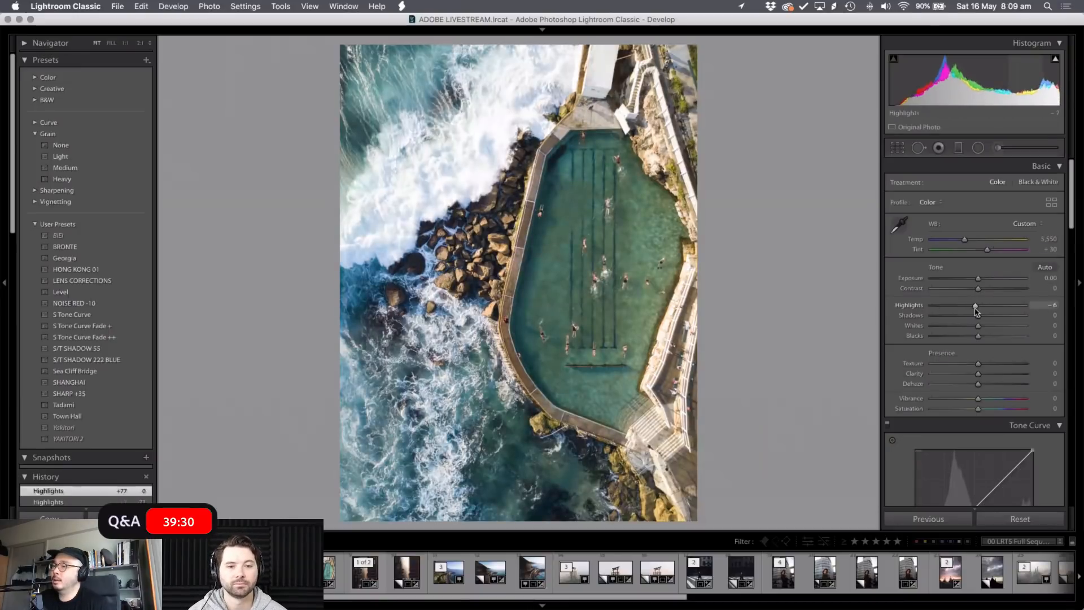
left_click_drag(976, 312, 976, 313)
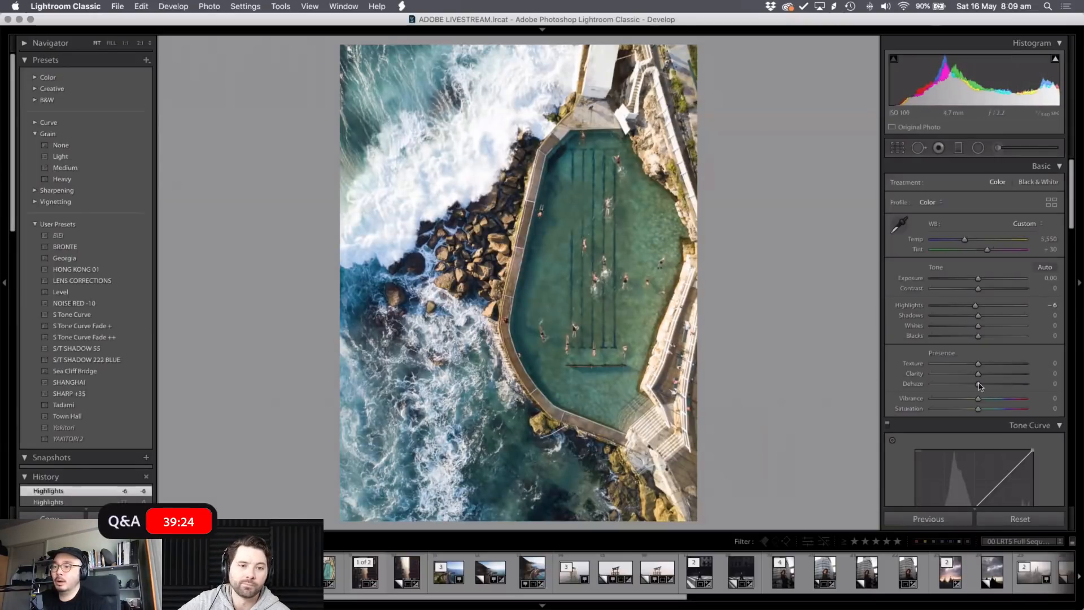
- Try a radial filter over the breaking waves with Exposure 0.24, Highlights −12, Clarity −13, and Shadows and Temp at 0
key("shift+m")
left_click_drag(378, 218, 544, 79)
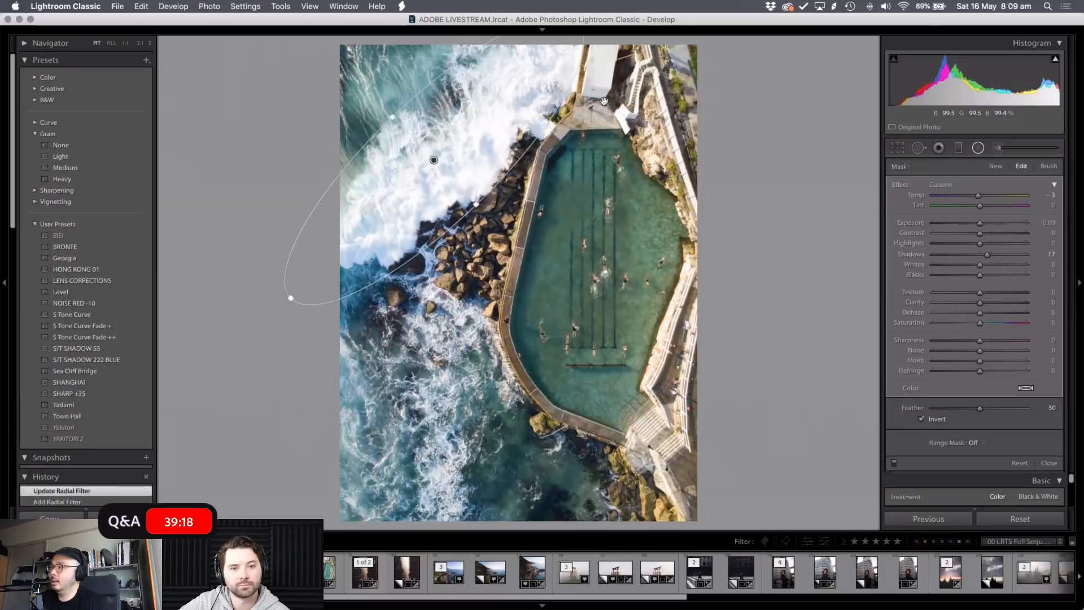
left_click_drag(986, 255, 979, 254)
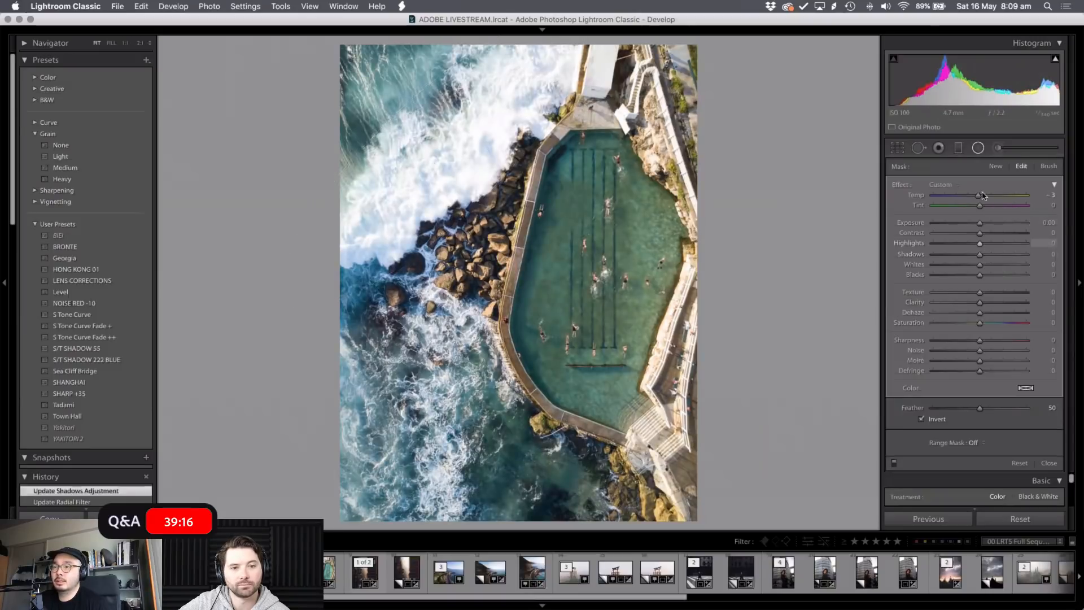
left_click_drag(980, 306, 973, 309)
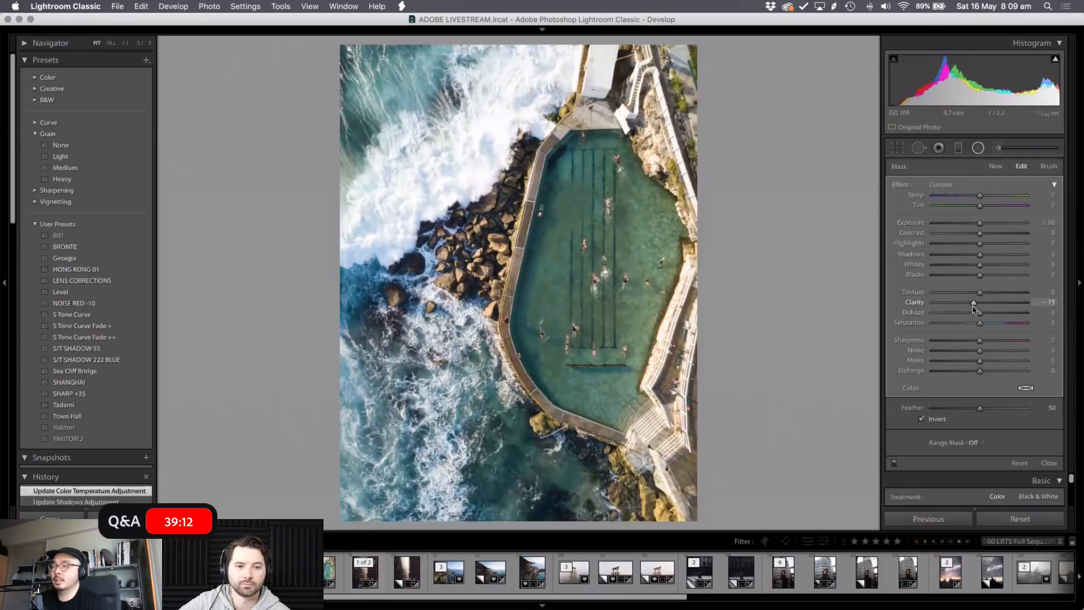
left_click_drag(979, 247, 973, 244)
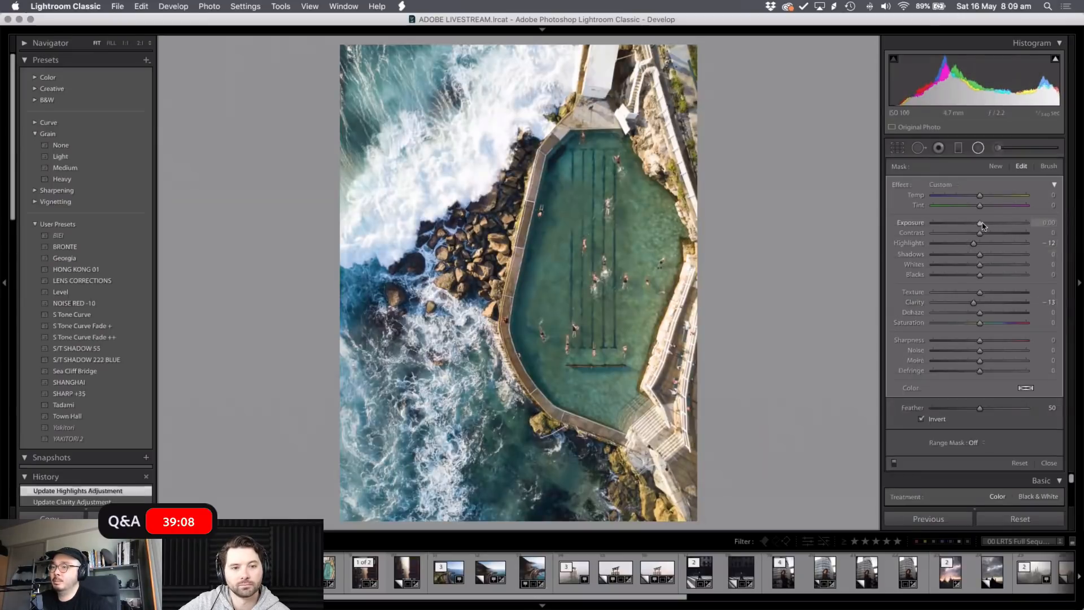
left_click_drag(980, 225, 982, 225)
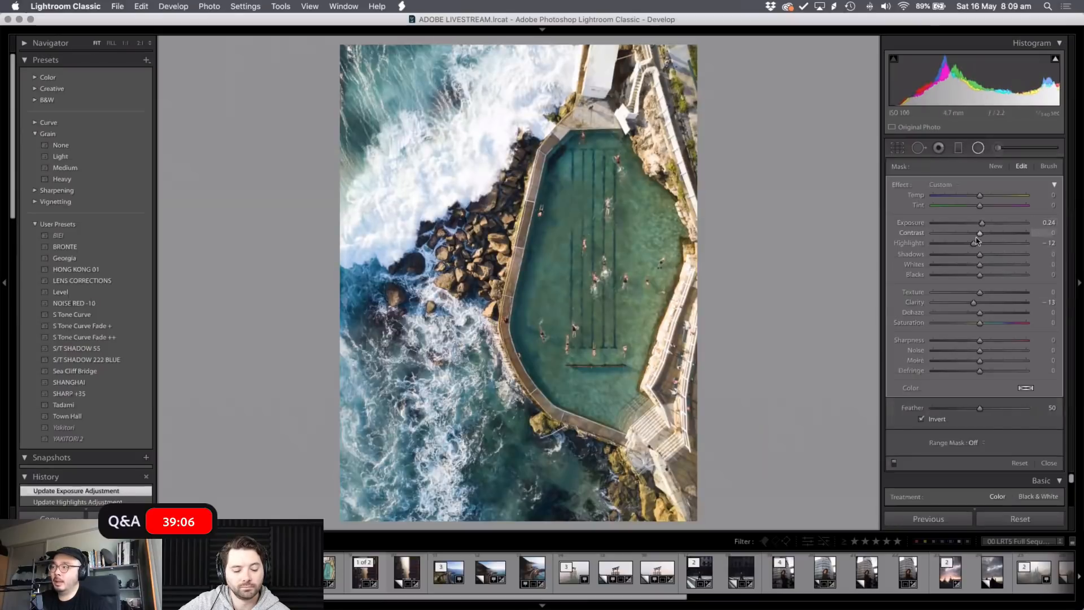
key("i")
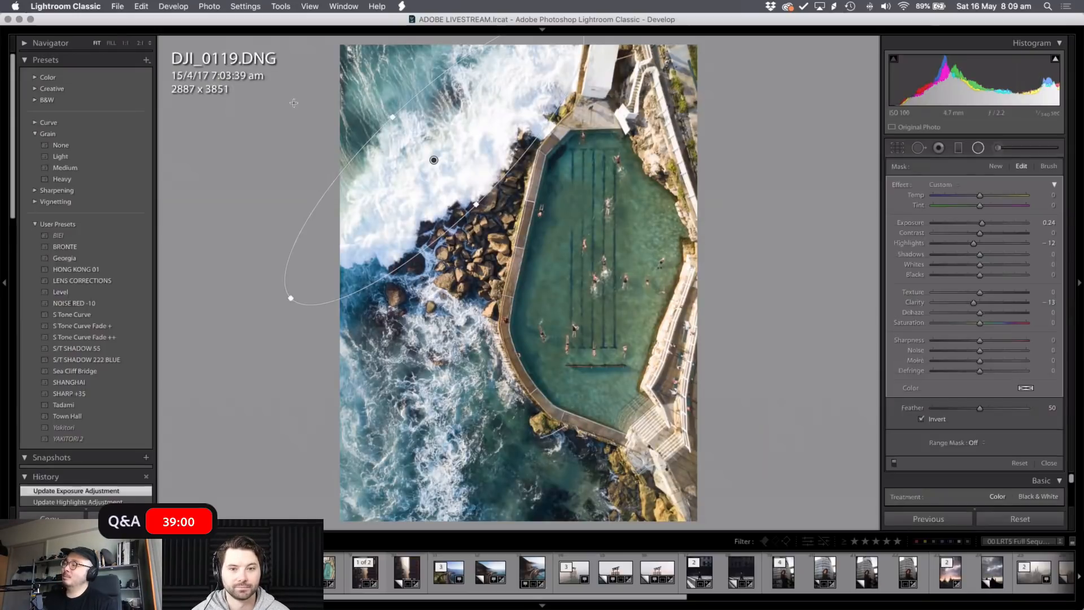
key("i")
key("i")
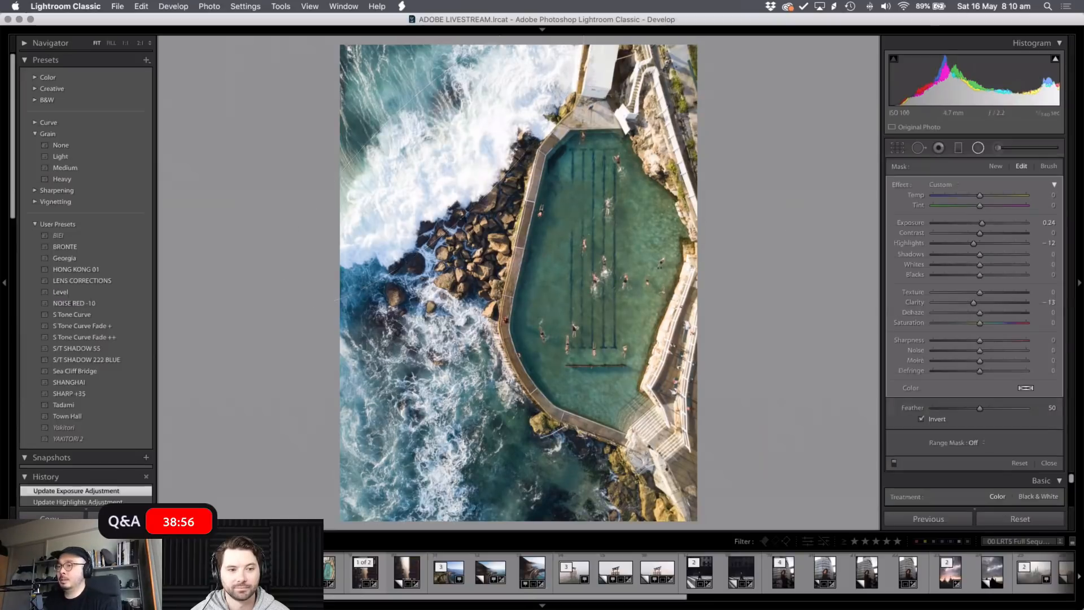
- Delete the radial filter over the breaking waves
left_click_drag(290, 295, 297, 300)
key("Delete")
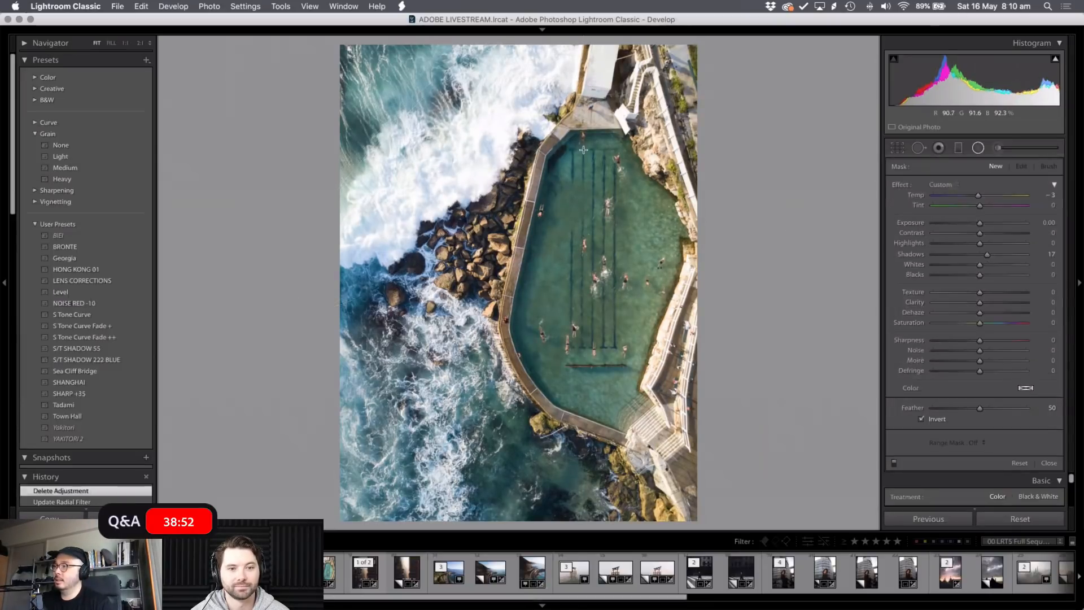
- Close the radial filter settings and lower the whole photo's Highlights to −82
left_click(978, 148)
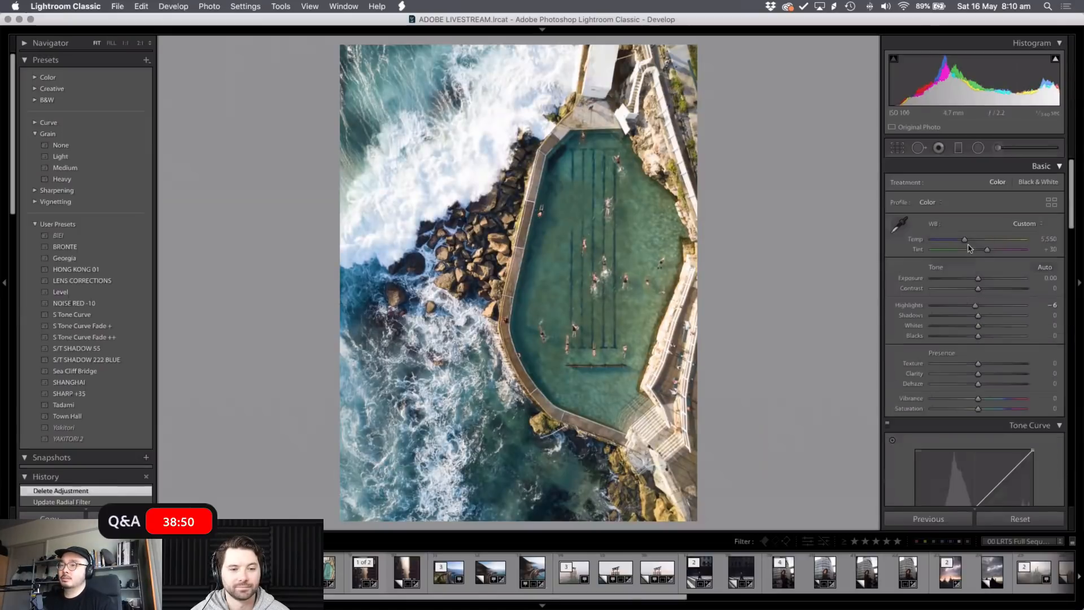
left_click_drag(977, 307, 940, 315)
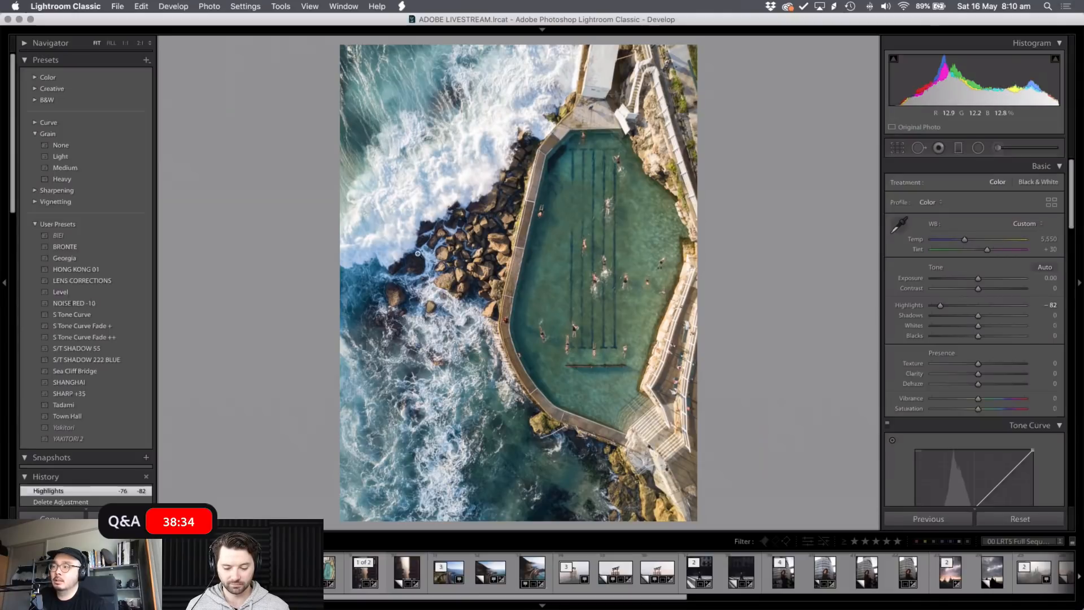
scroll(1038, 341, "down", 5)
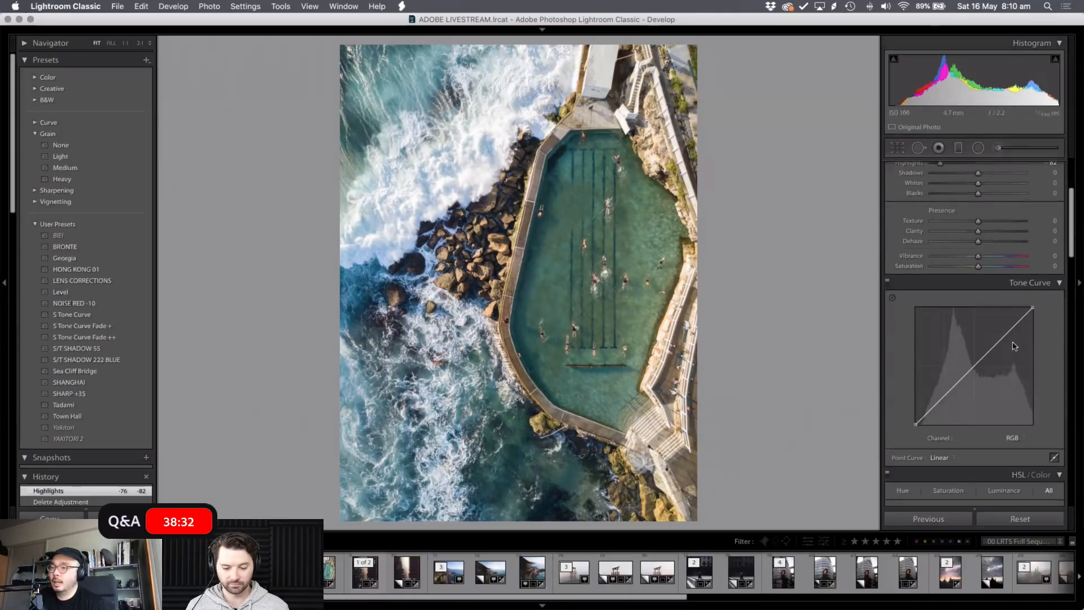
scroll(1014, 346, "up", 5)
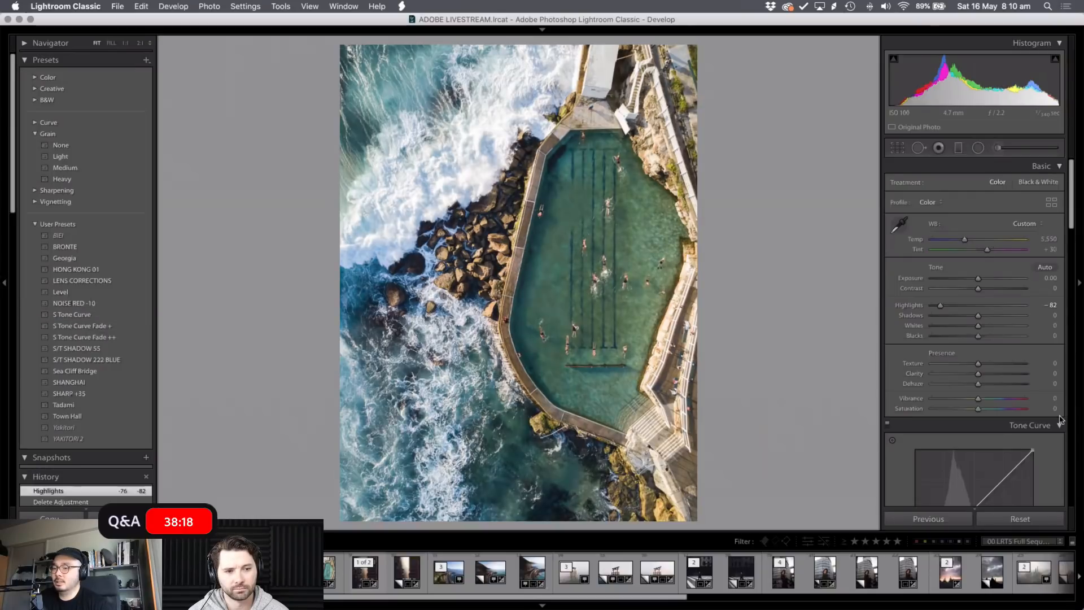
scroll(1060, 418, "down", 5)
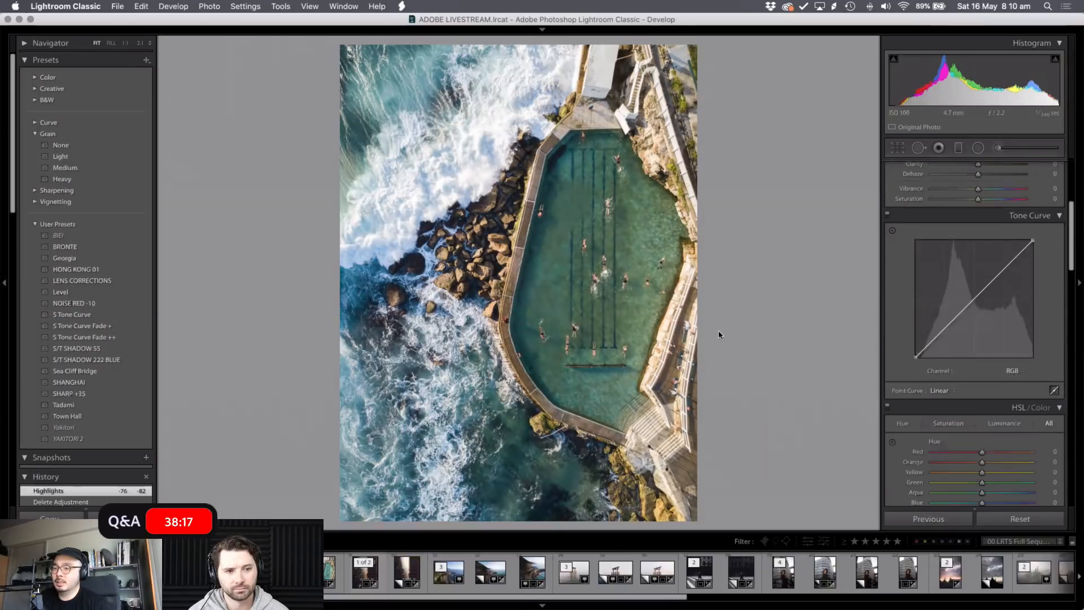
- Try the S Tone Curve and S Tone Curve Fade ++ presets and settle on S Tone Curve Fade +
left_click(91, 315)
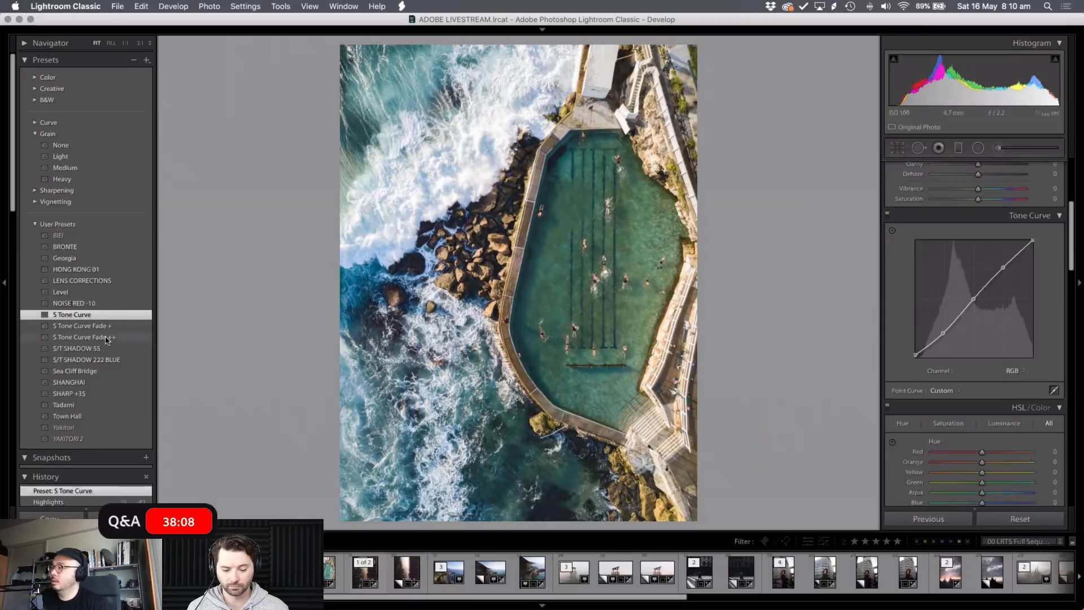
left_click(85, 337)
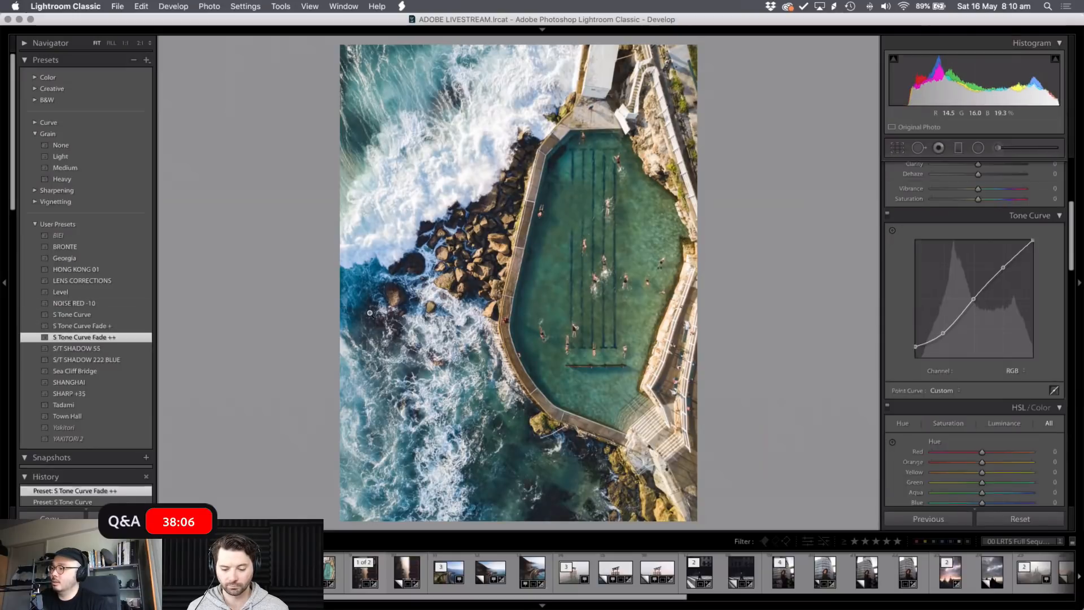
left_click(112, 326)
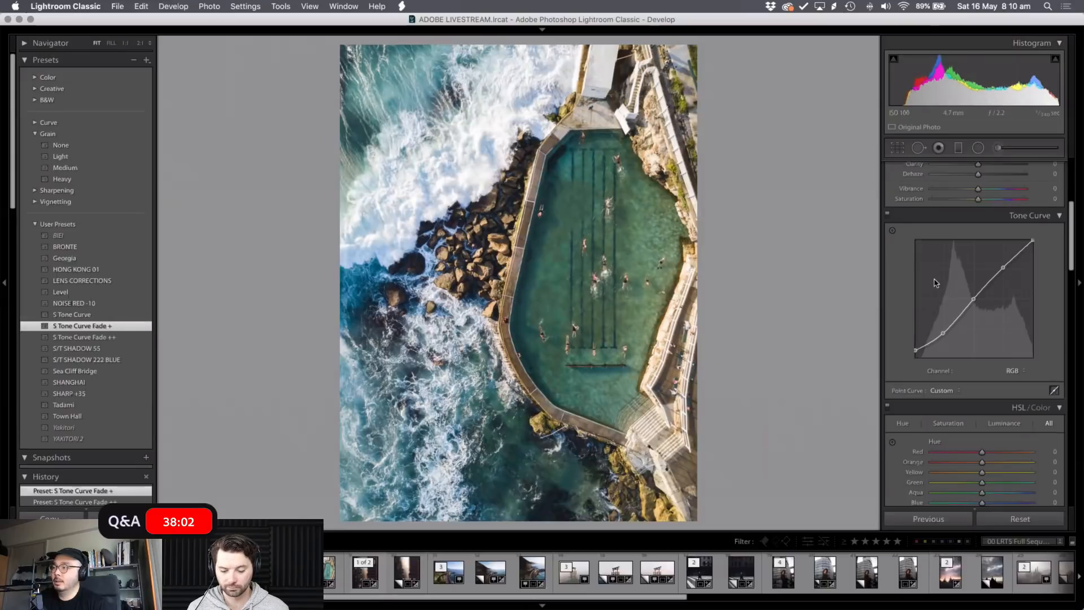
- Warm the white balance Temp to 5,710 and raise Contrast to +6
scroll(988, 266, "up", 5)
left_click_drag(966, 243, 967, 244)
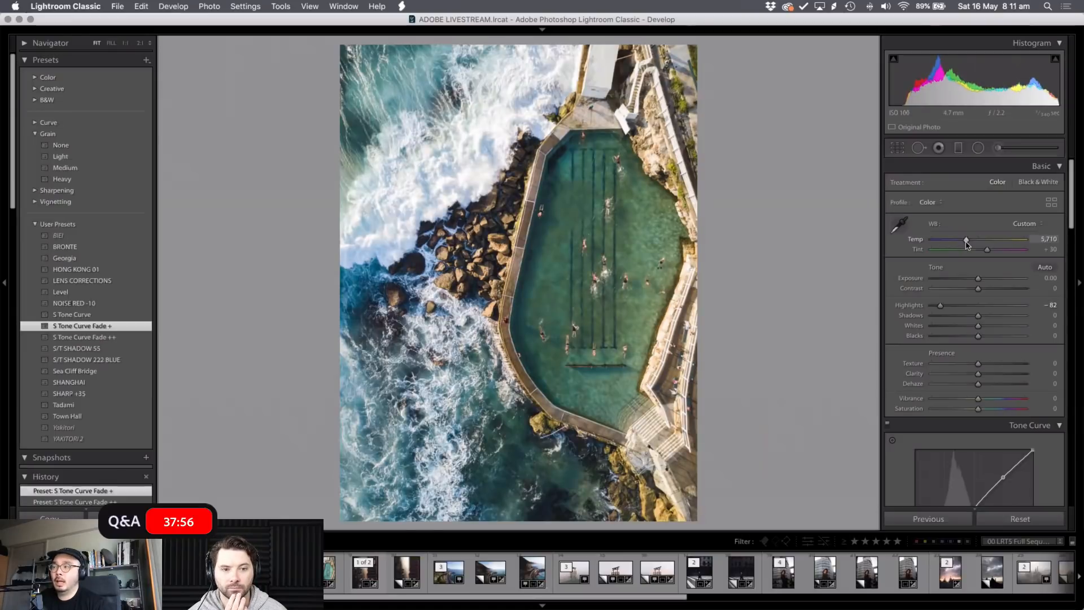
left_click_drag(966, 242, 966, 242)
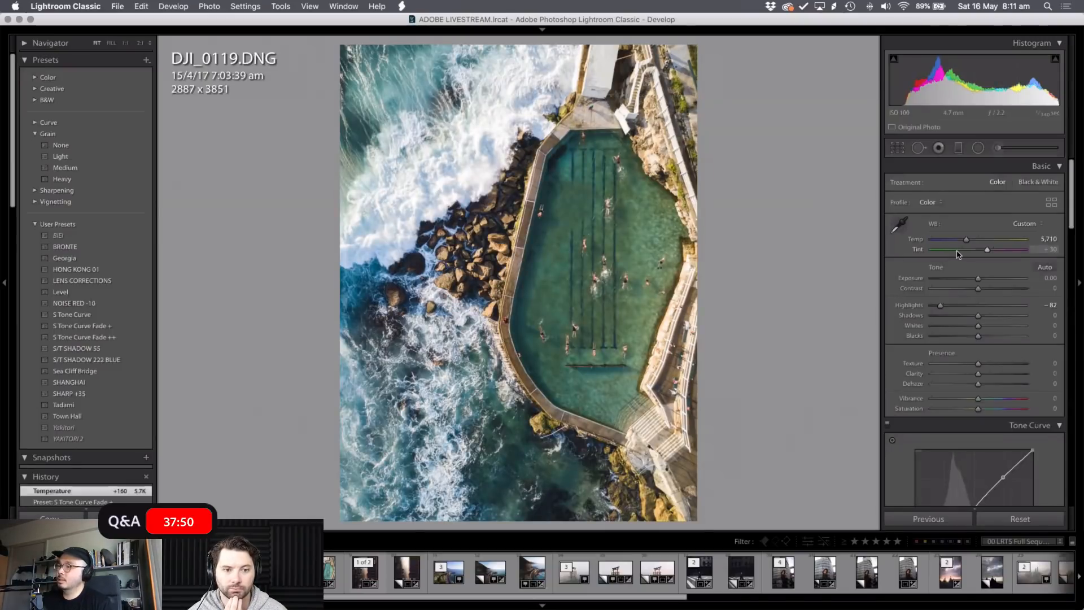
left_click_drag(977, 288, 982, 292)
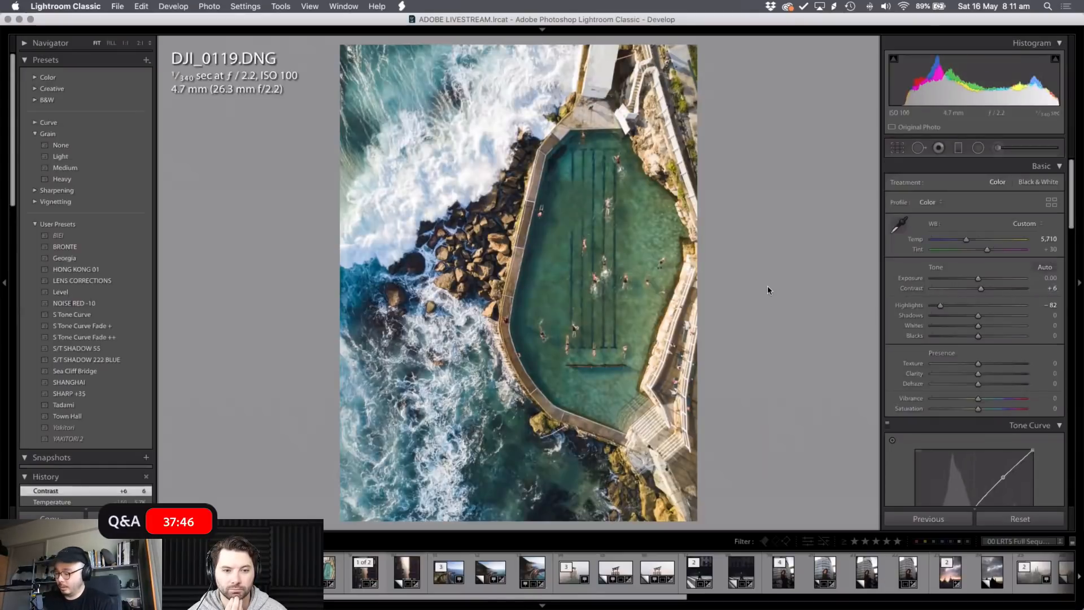
- Cycle the photo info overlay to examine capture date, dimensions and exposure settings, and hide it again
key("i")
key("i")
key("i")
key("i")
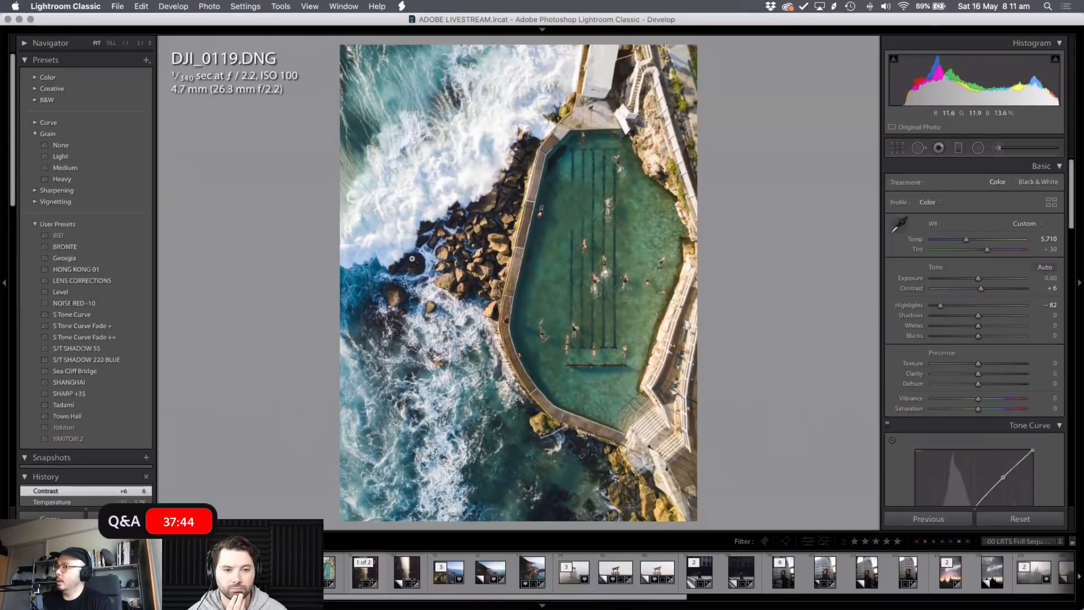
key("i")
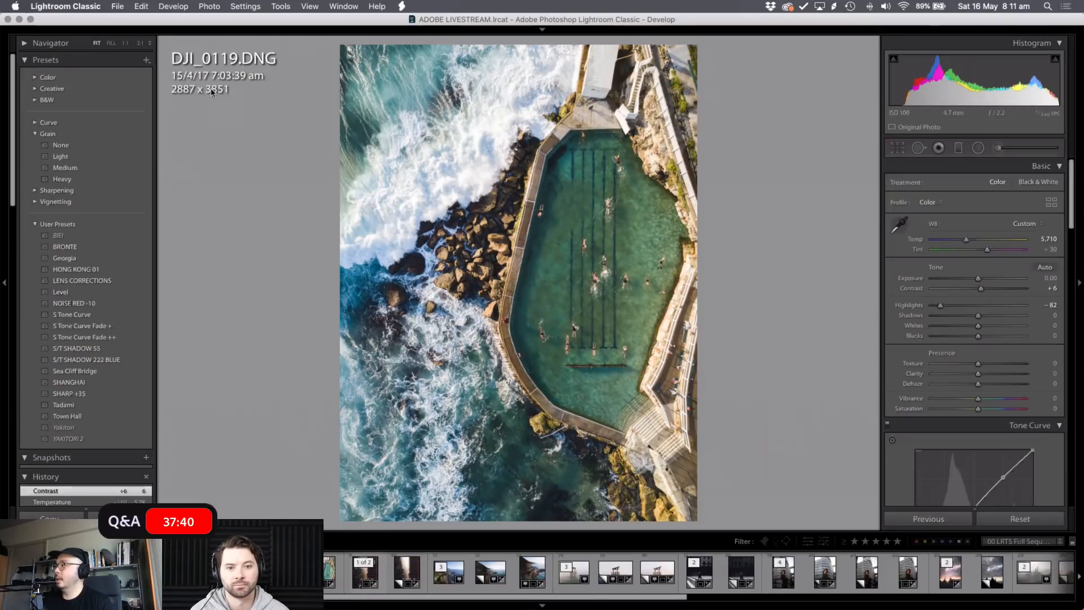
key("i")
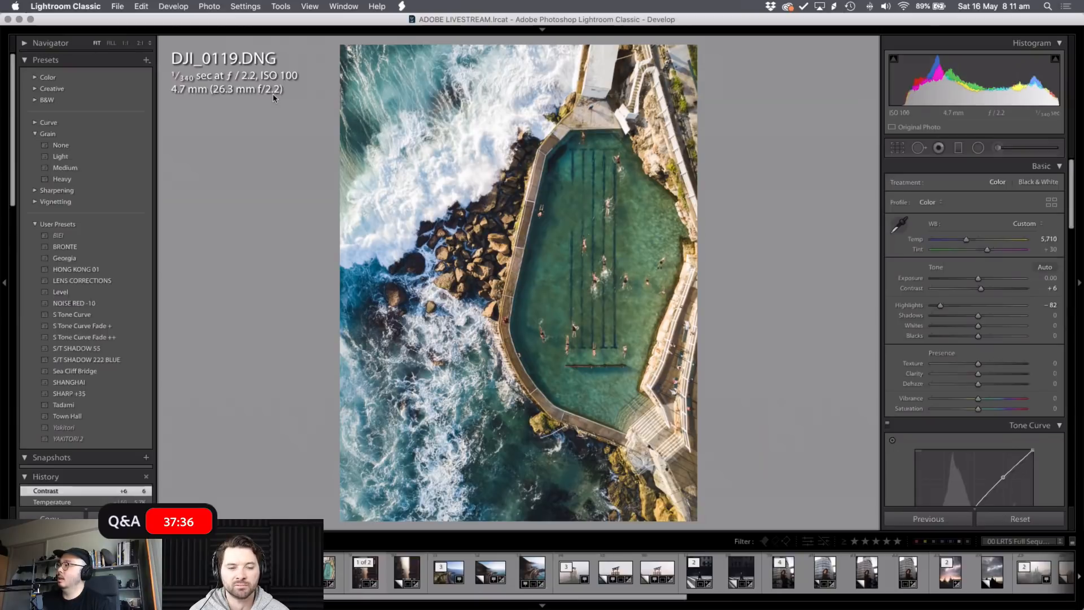
key("i")
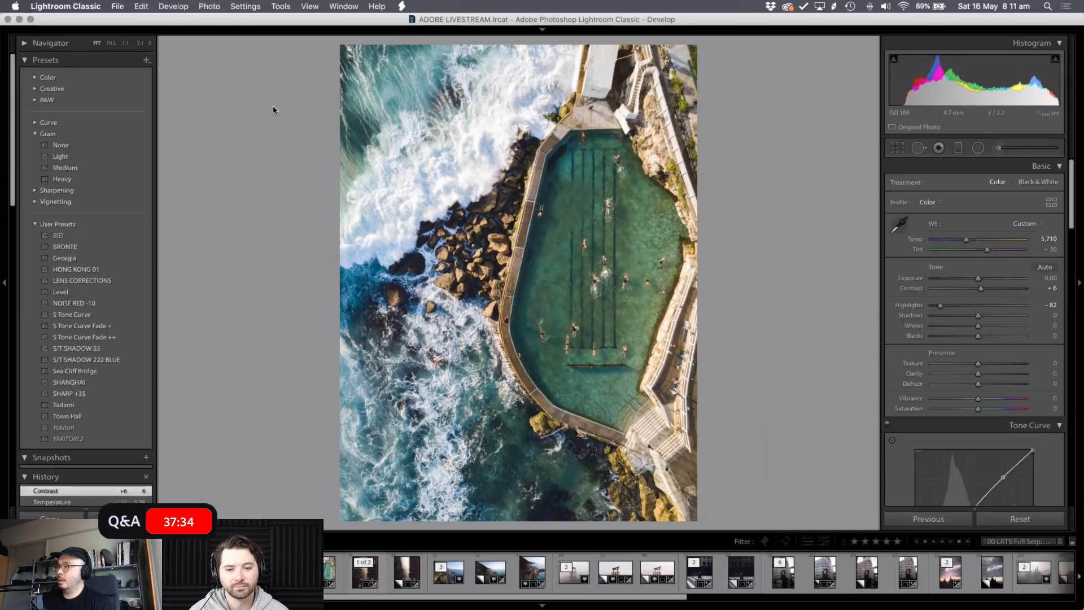
key("i")
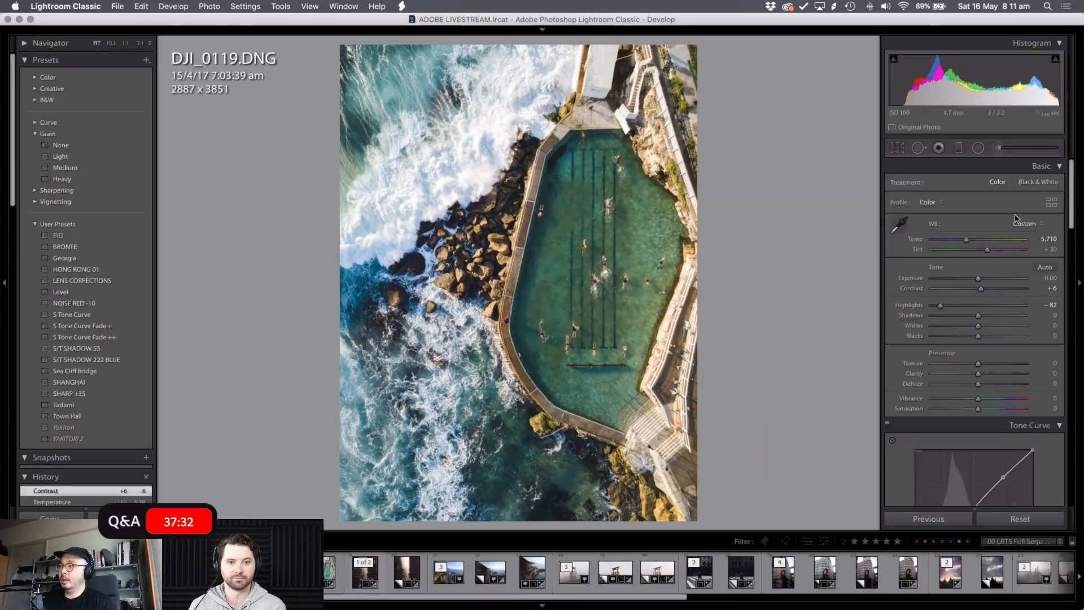
key("i")
key("i")
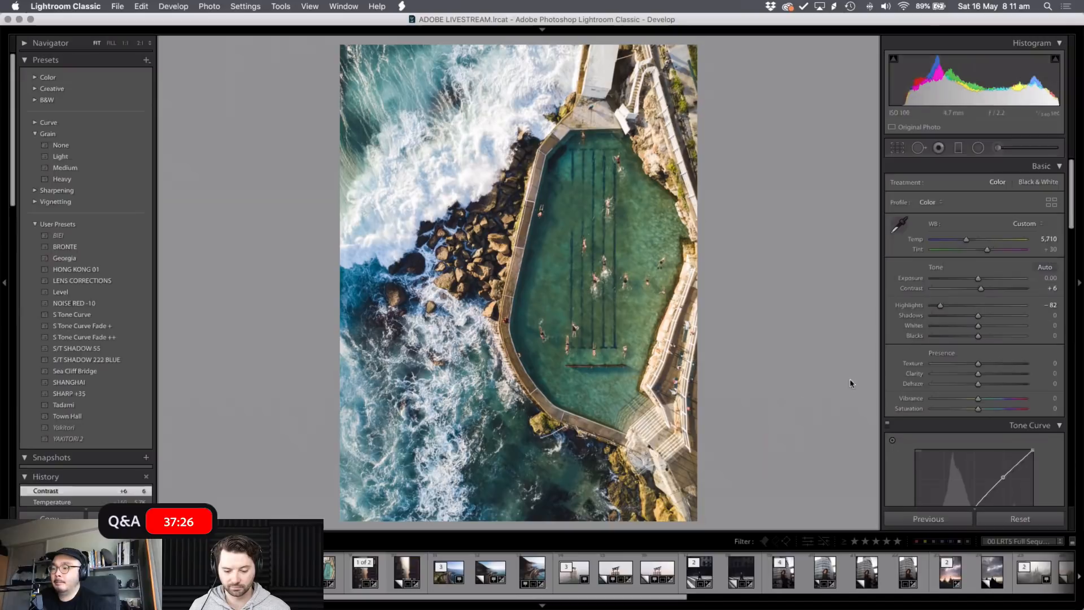
- Compare the photo with its brighter edited version, and set Shadows to +67, Exposure to −0.25 and Saturation to +4 on the current one
key("Right")
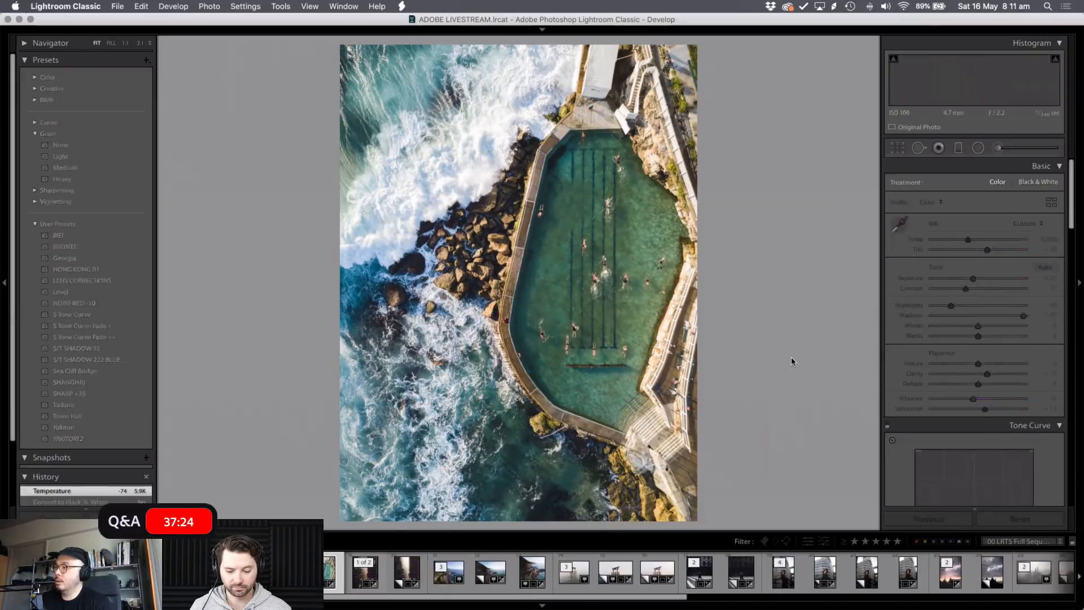
key("Left")
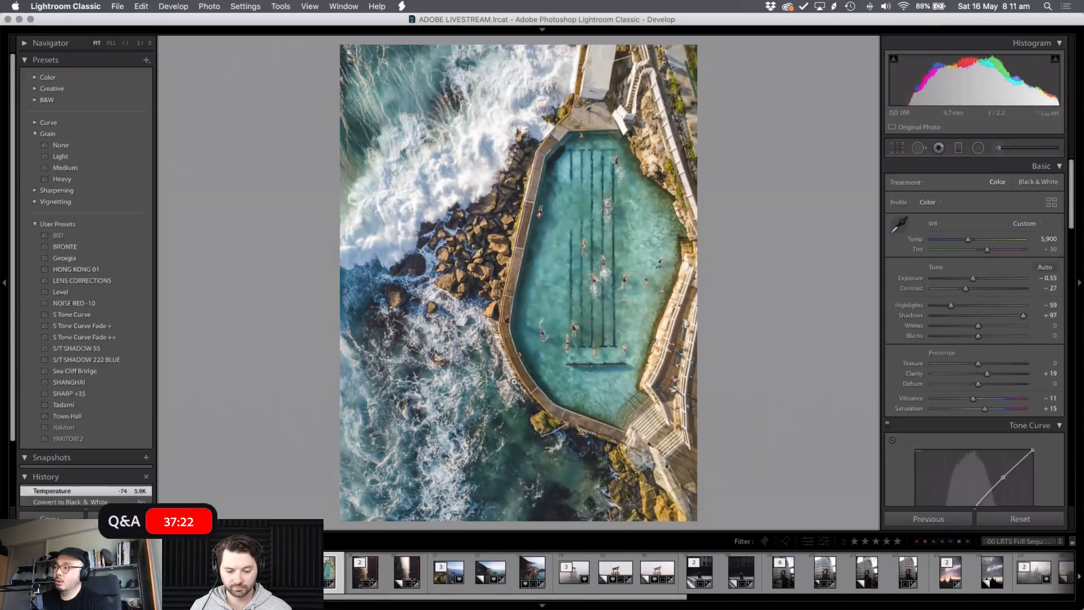
left_click_drag(977, 315, 1012, 329)
left_click_drag(977, 278, 973, 285)
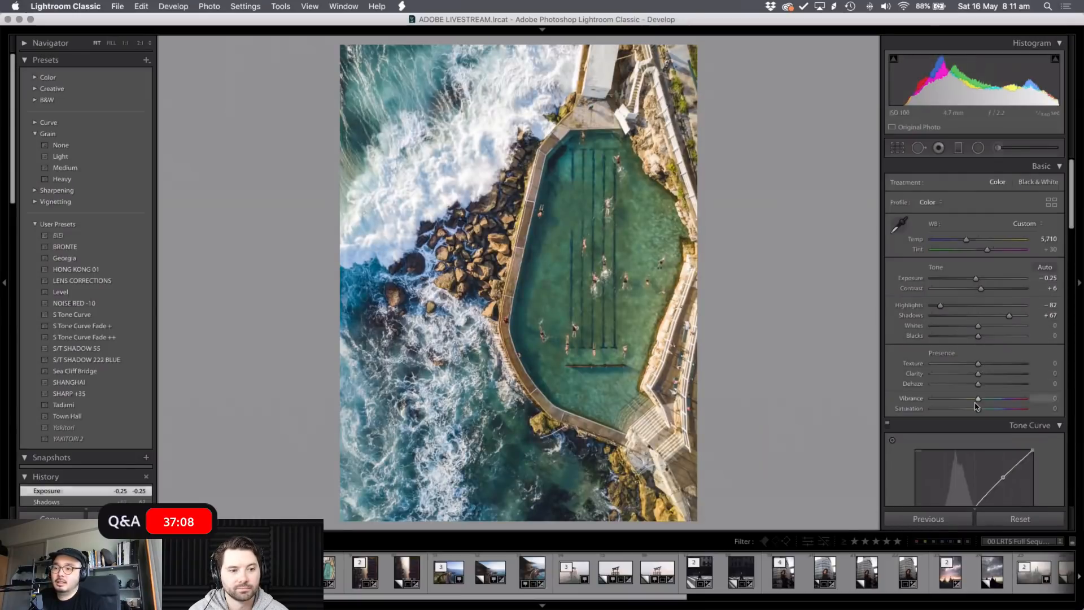
left_click_drag(978, 409, 980, 408)
scroll(971, 362, "down", 10)
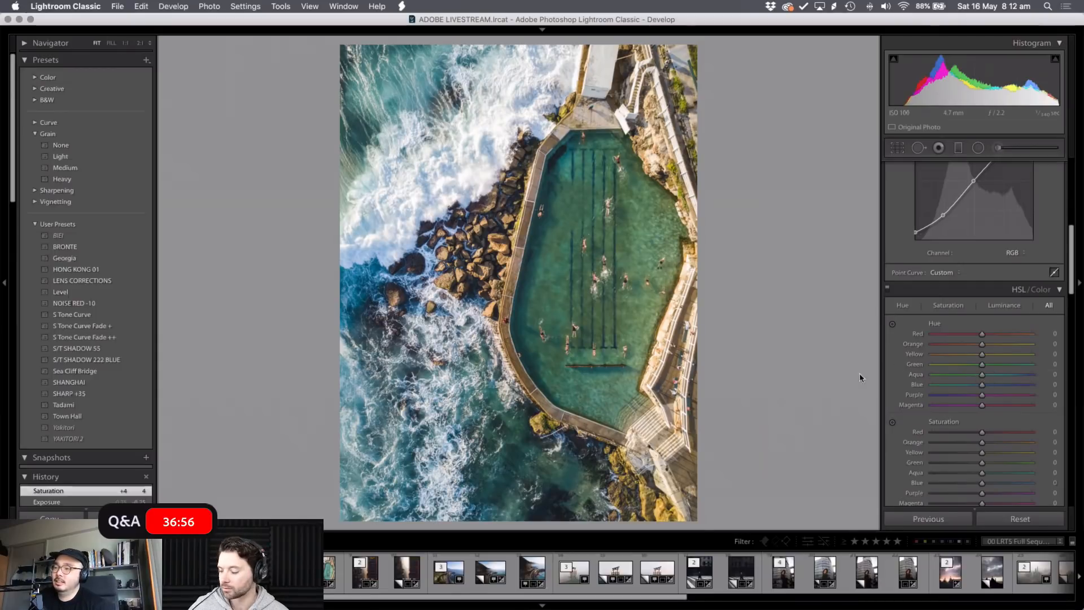
- Open the street photo of three people on the stairs, check its info overlay and hide the overlay
key("i")
key("i")
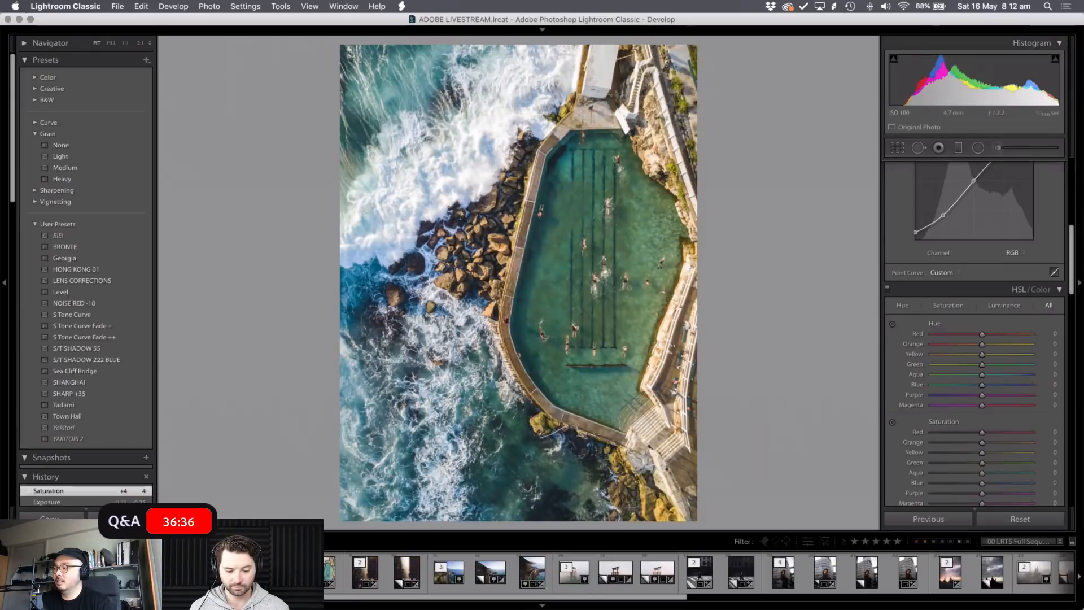
left_click(283, 571)
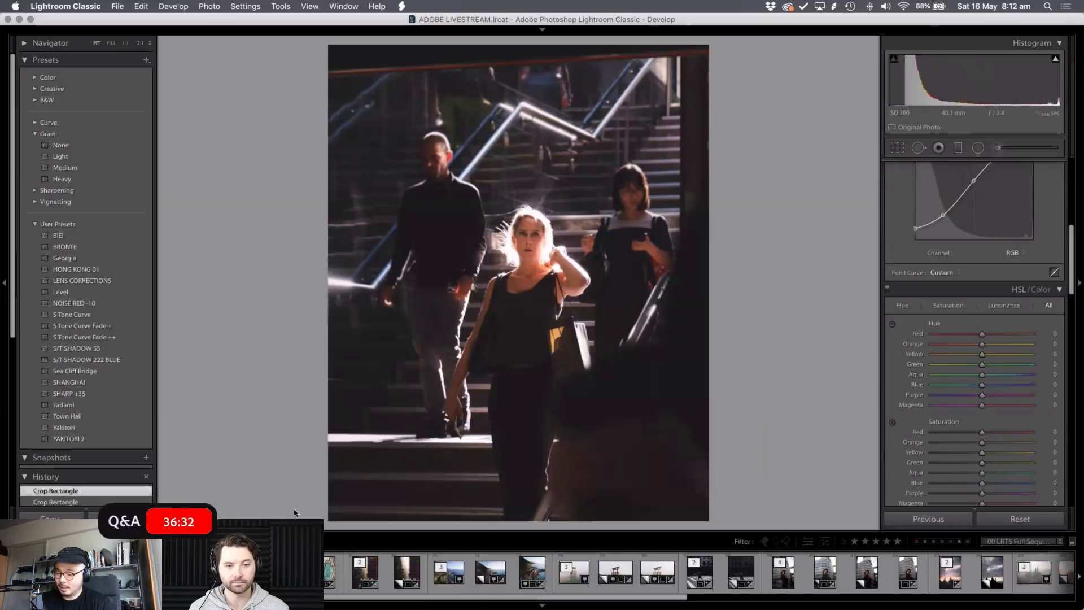
key("i")
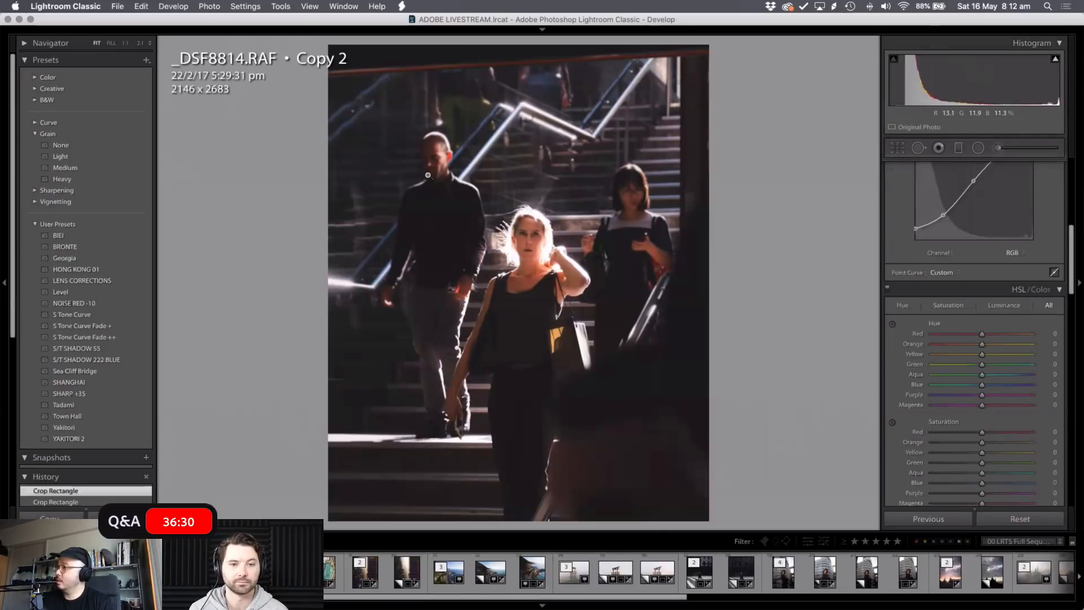
key("i")
key("i")
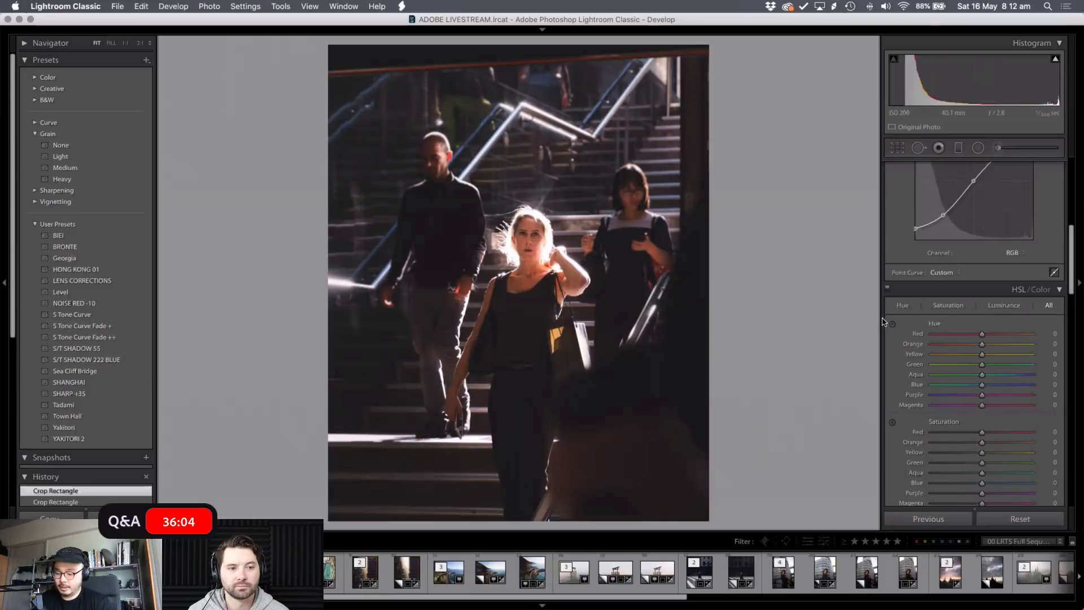
- Return to the ocean pool photo, apply the Town Hall user preset and review its Basic adjustments
key("Left")
key("Left")
key("Left")
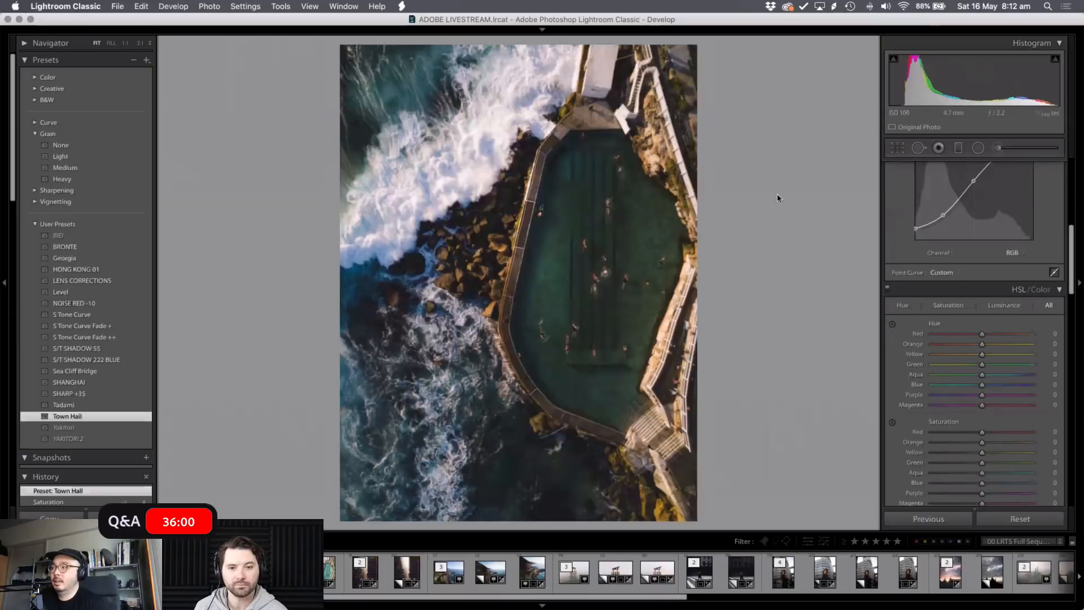
scroll(959, 333, "up", 10)
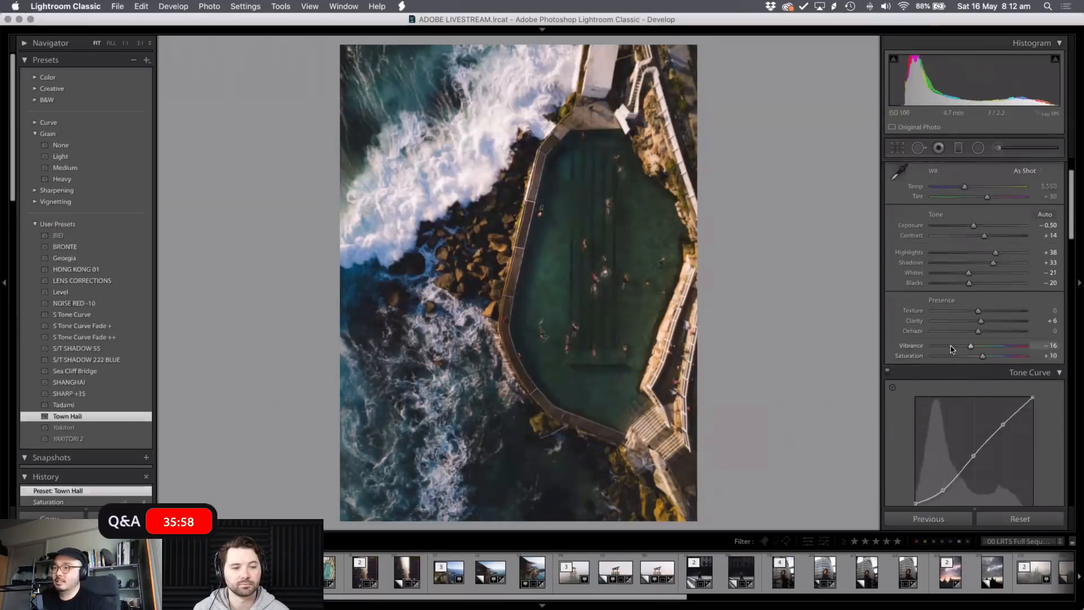
left_click(598, 302)
left_click(599, 302)
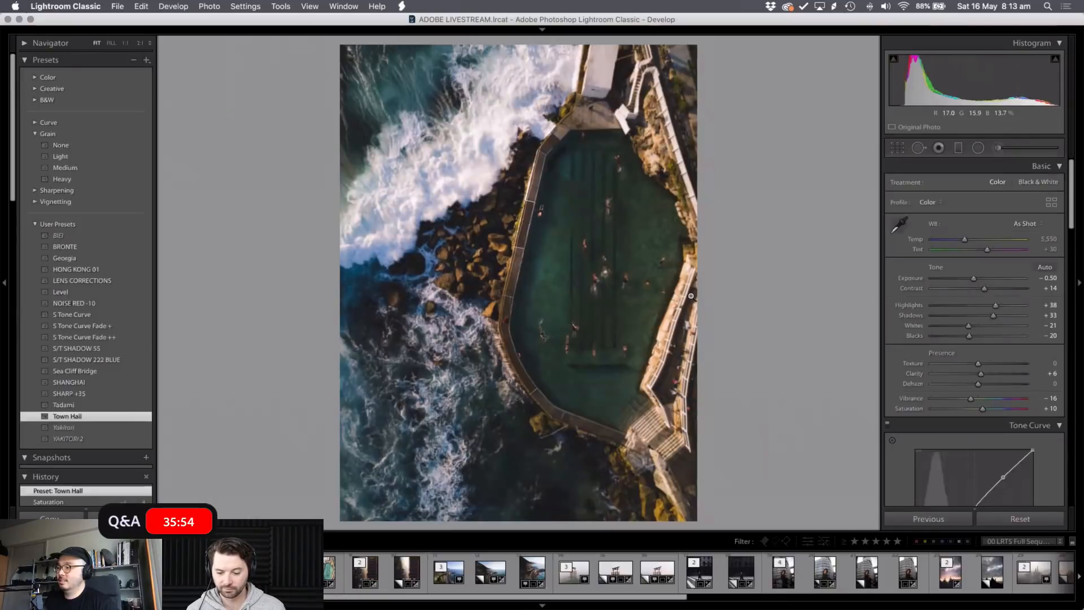
- Compare the Town Hall look of the pool photo with its brighter edited version, switching between the two
key("super+z")
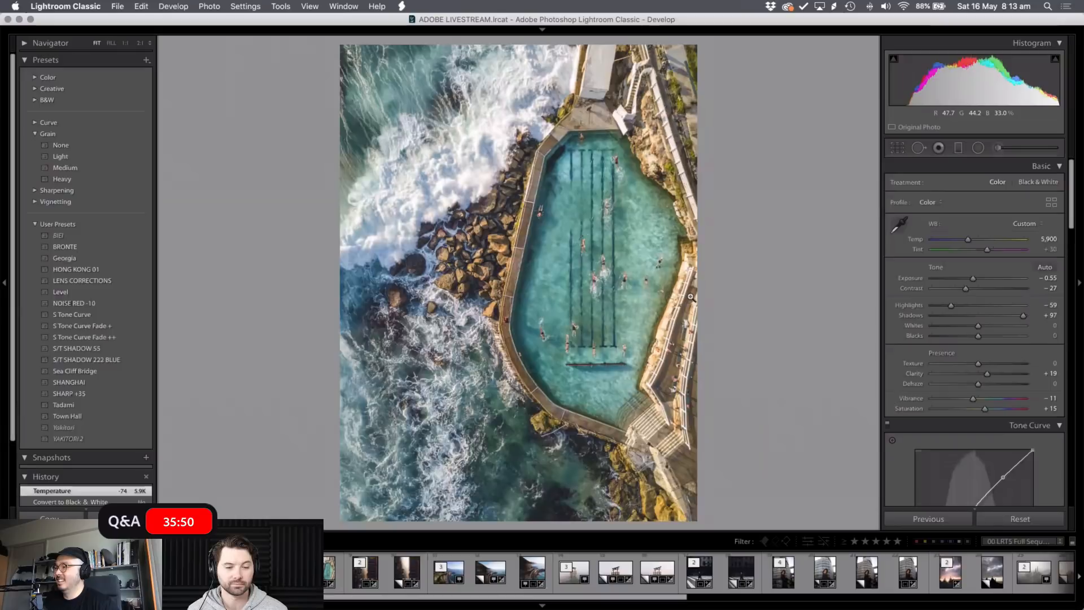
key("super+shift+z")
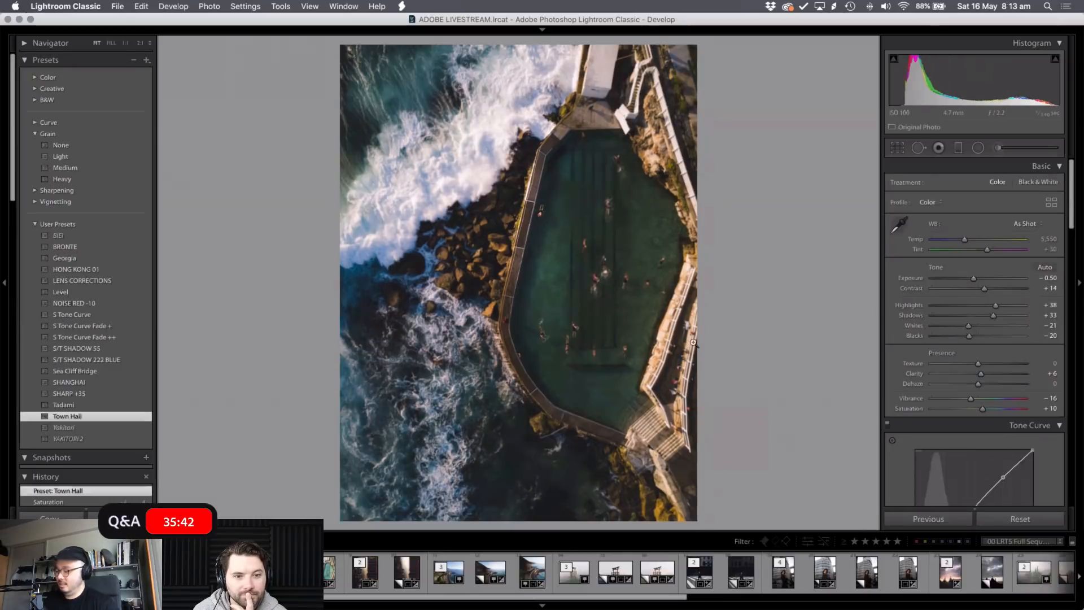
left_click(318, 573)
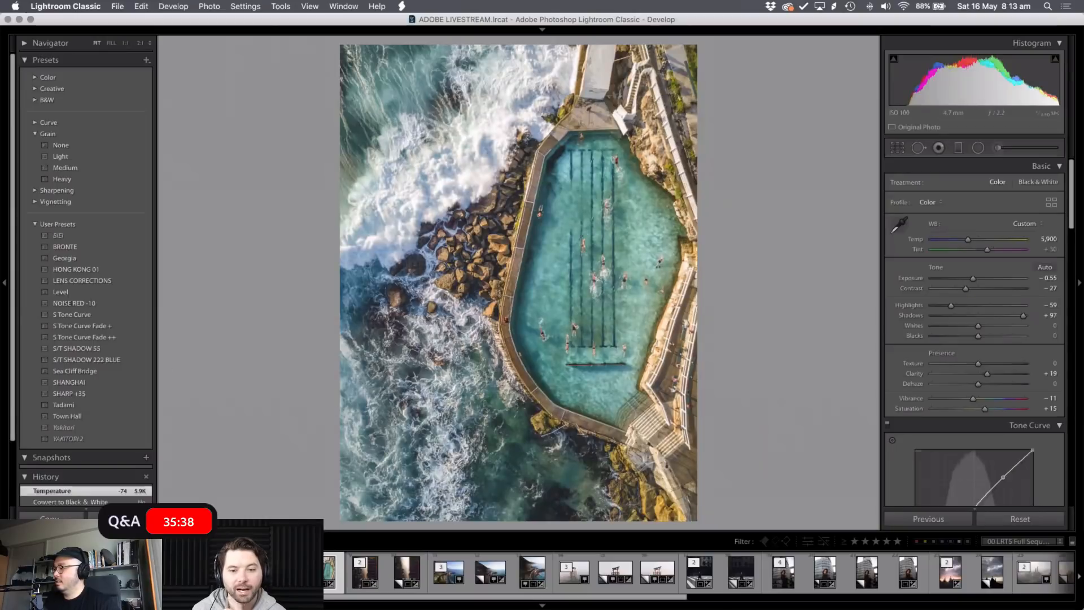
left_click(67, 416)
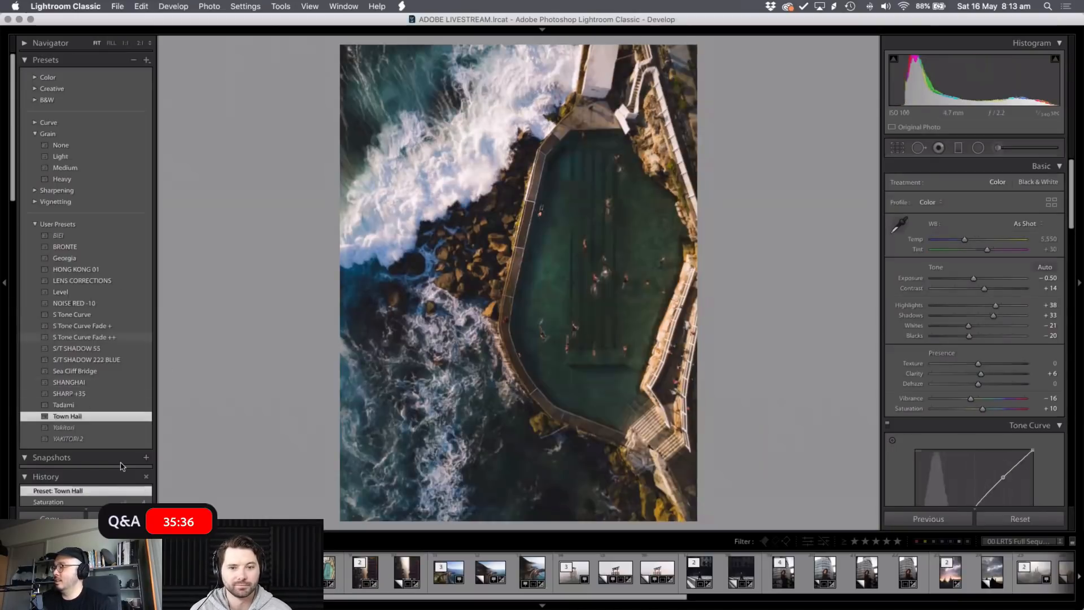
- Restore the pool photo to the Saturation +4 history state preceding the Town Hall preset
scroll(93, 481, "down", 1)
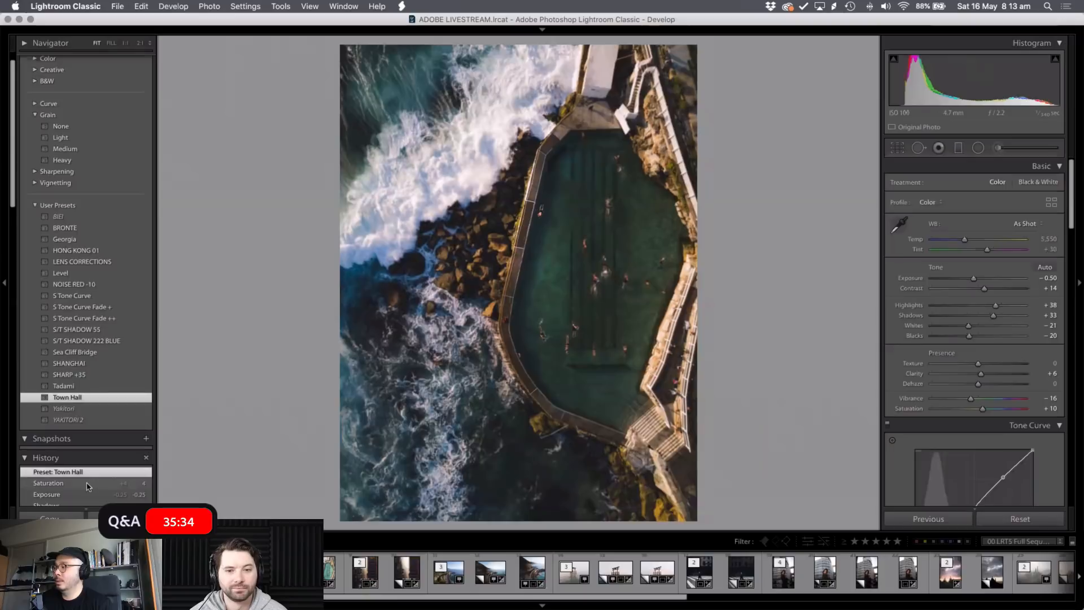
scroll(79, 475, "down", 2)
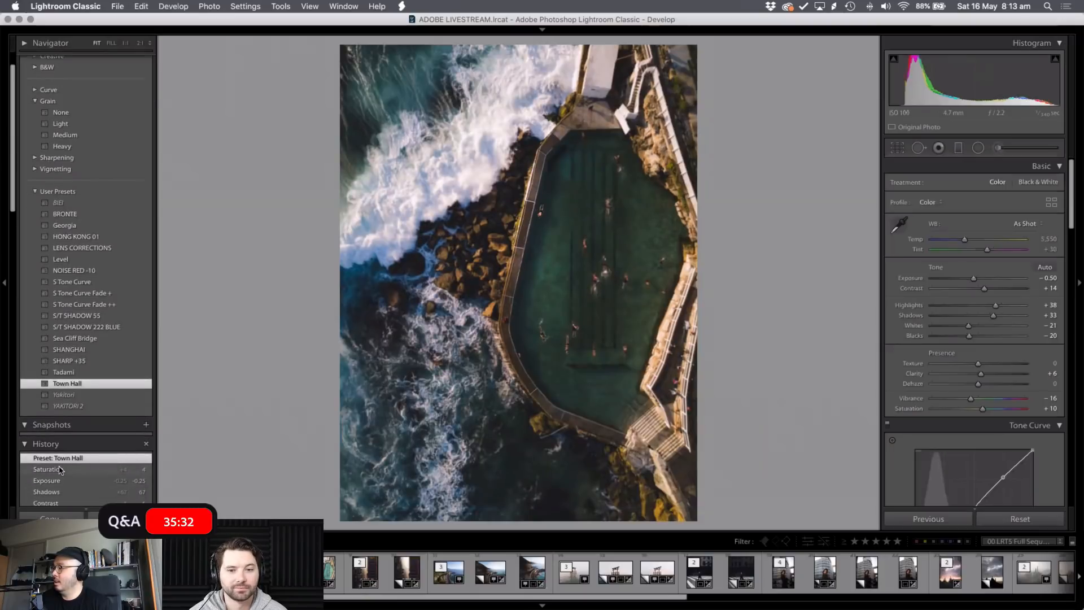
left_click(61, 469)
scroll(85, 395, "down", 6)
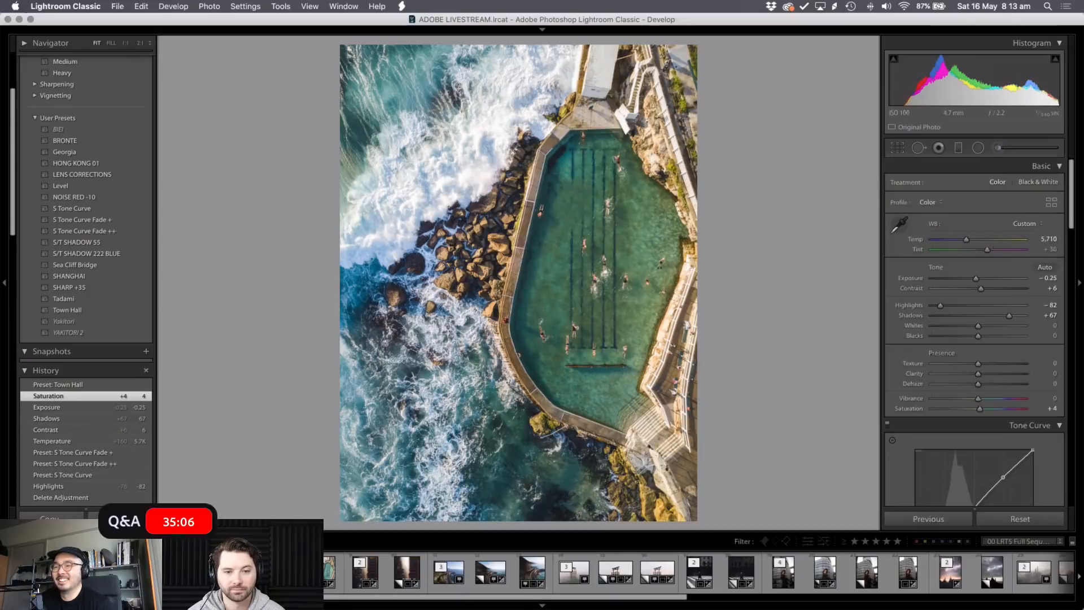
- Set the ocean pool photo's Clarity to +3 and its Blue hue to -7
scroll(1014, 281, "down", 5)
left_click_drag(978, 213, 980, 213)
scroll(923, 278, "down", 6)
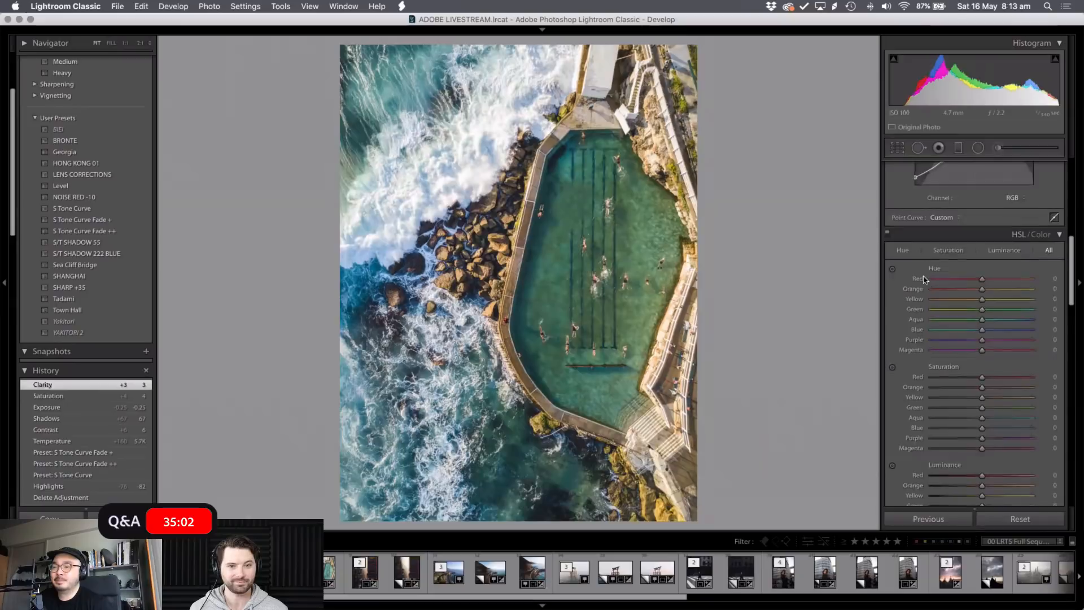
scroll(923, 279, "down", 4)
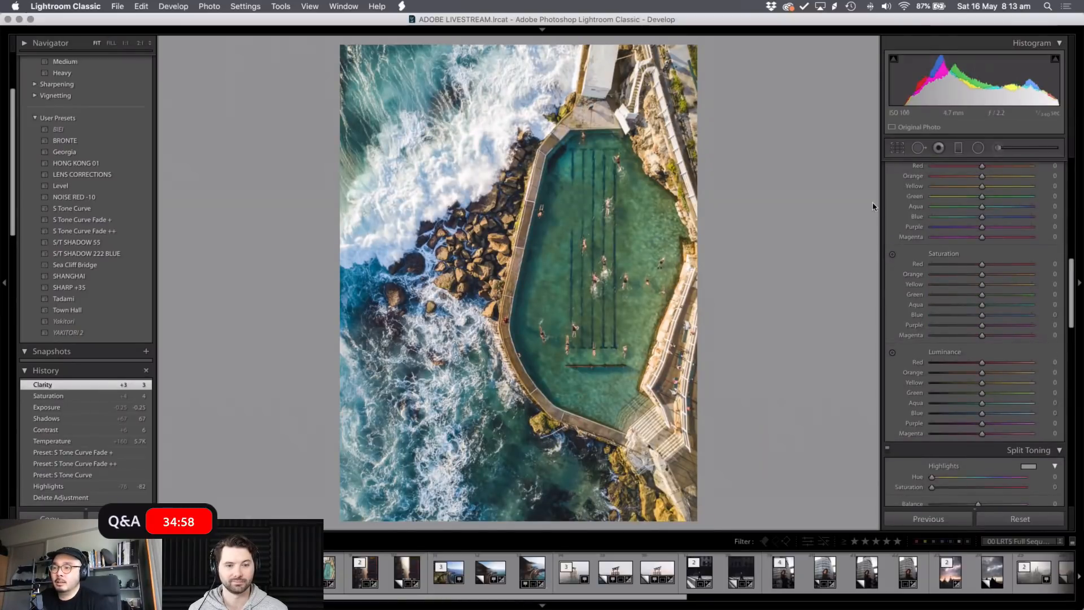
left_click_drag(983, 219, 978, 221)
- Reduce the pool photo's Blue saturation and fine-tune it to -20
mouse_move(982, 315)
left_mouse_down()
mouse_move(890, 330)
mouse_move(989, 327)
mouse_move(971, 319)
left_mouse_up()
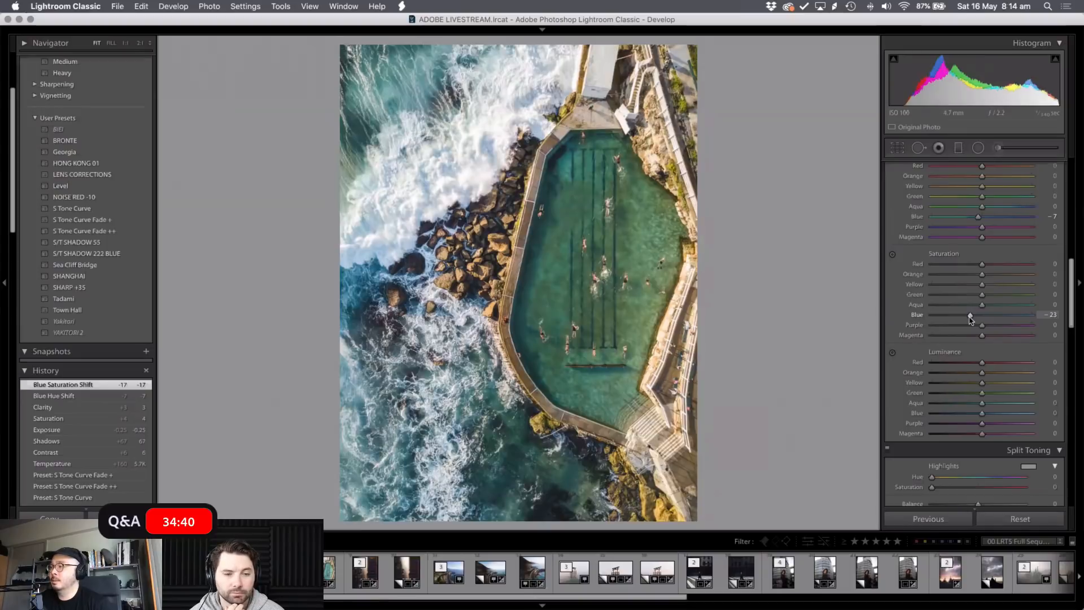
left_click_drag(969, 321, 969, 318)
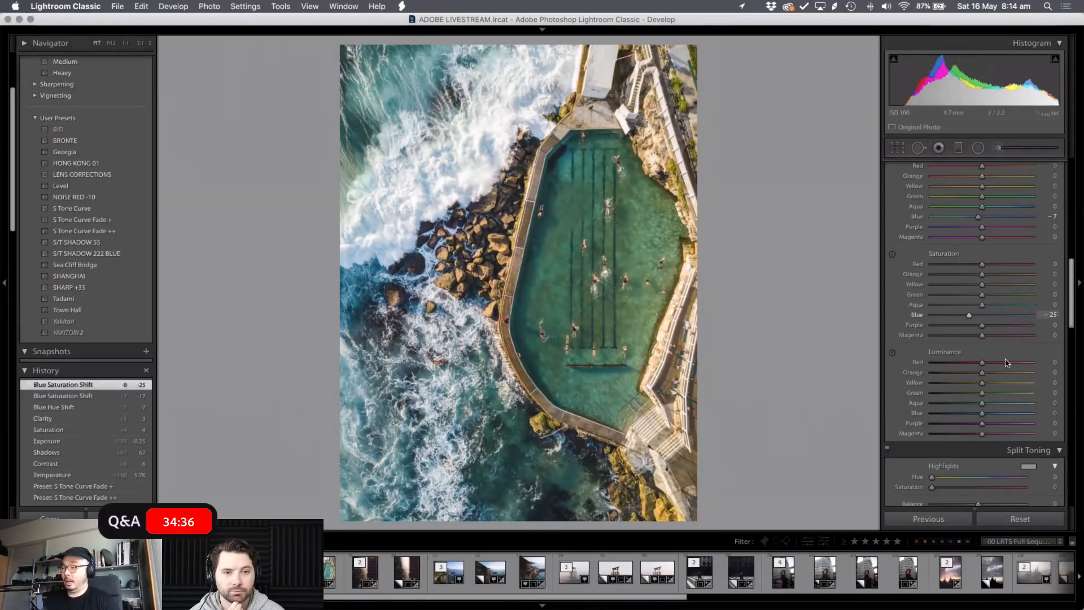
left_click_drag(970, 318, 971, 319)
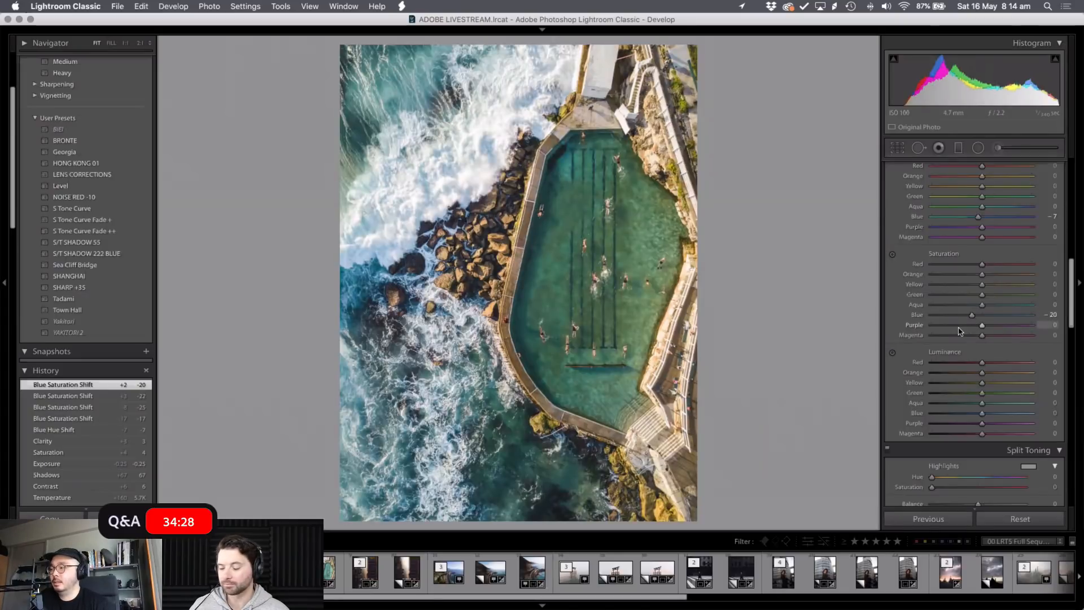
- Review the pool photo's HSL, Tone Curve and Basic adjustments
scroll(910, 338, "up", 3)
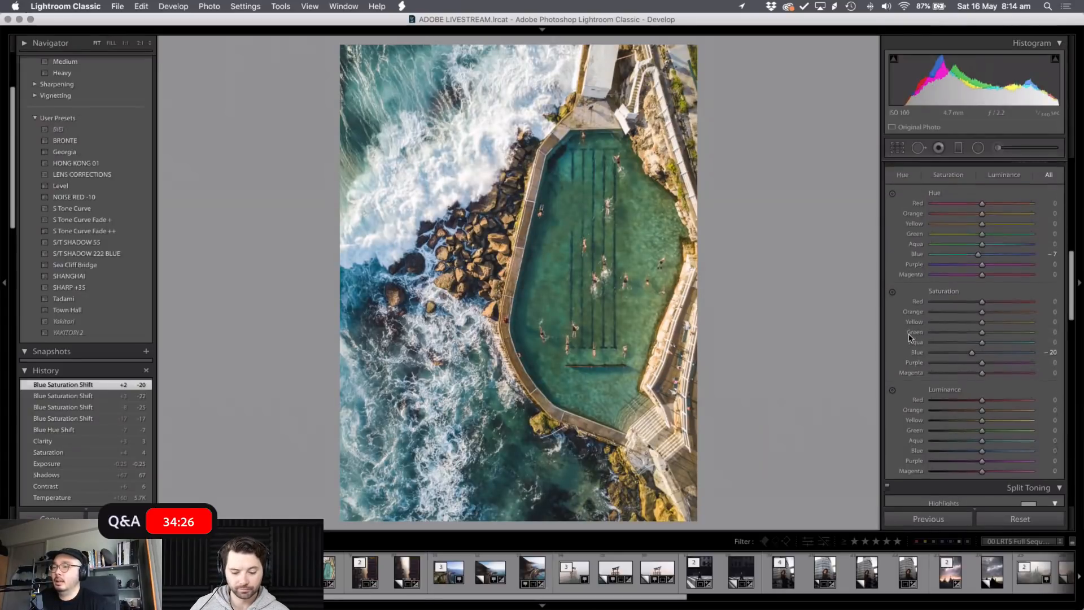
scroll(910, 338, "up", 1)
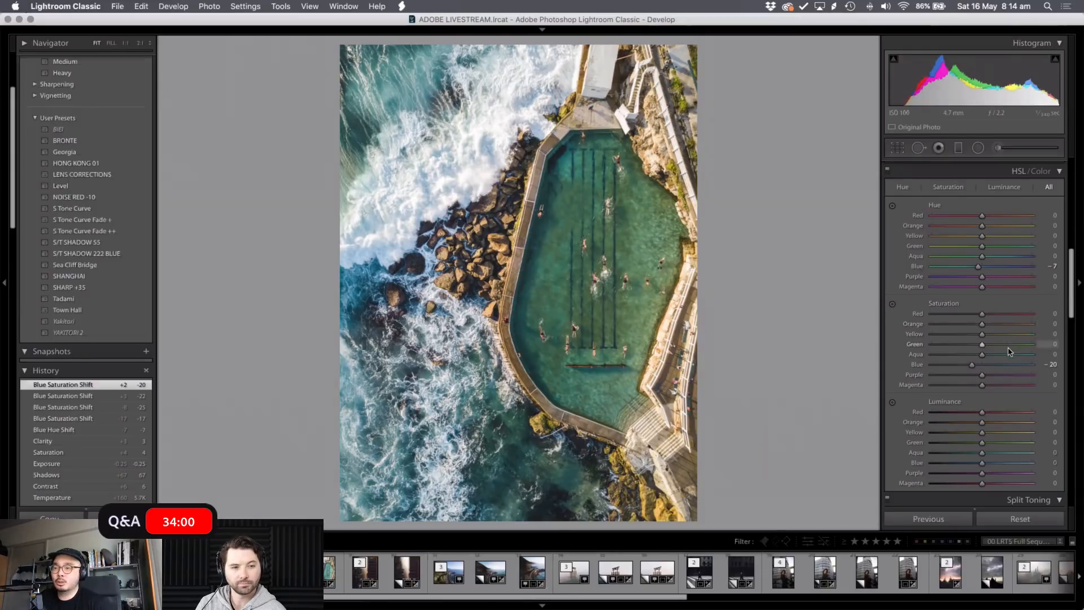
scroll(999, 351, "up", 5)
scroll(999, 351, "up", 1)
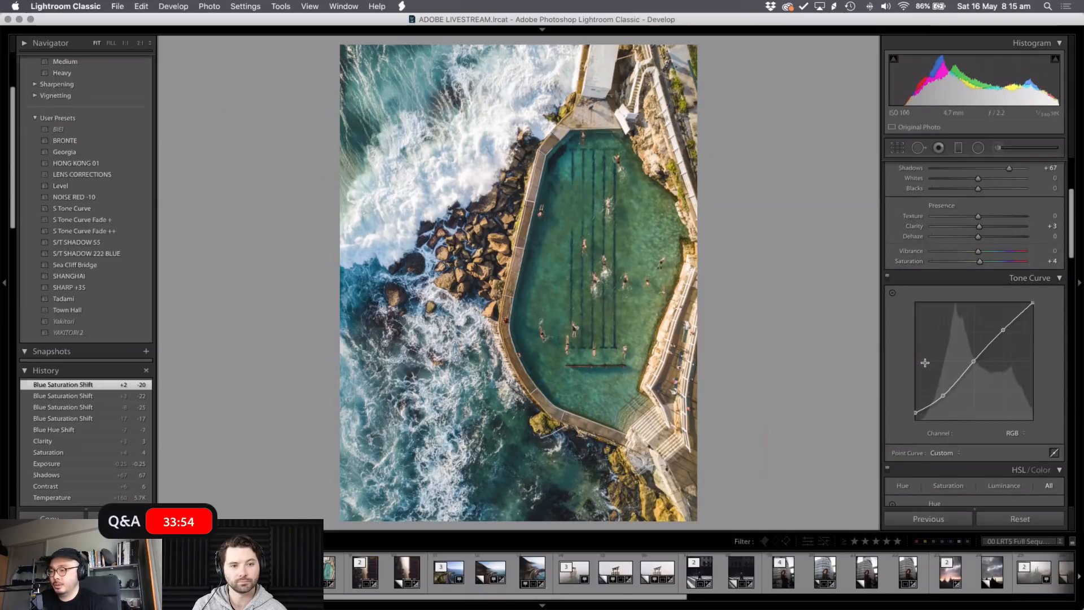
scroll(920, 361, "up", 5)
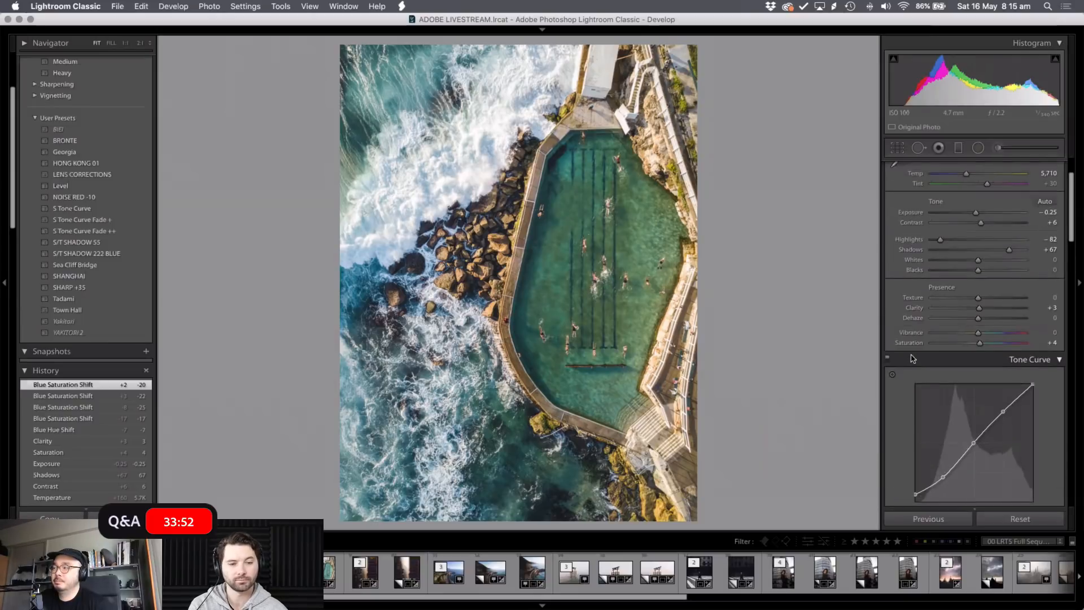
scroll(910, 358, "up", 3)
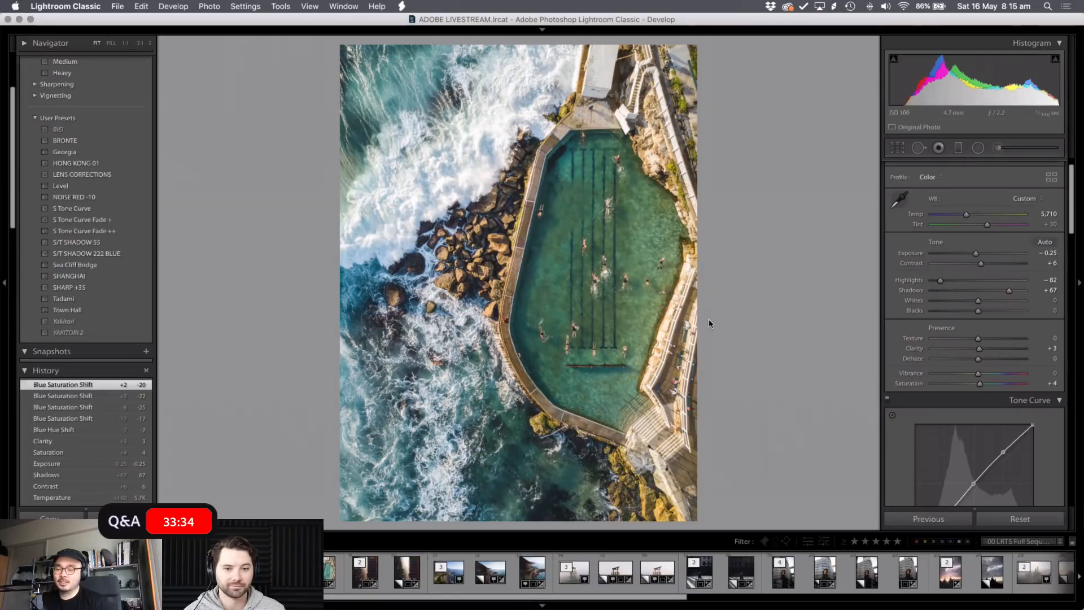
scroll(924, 376, "down", 1)
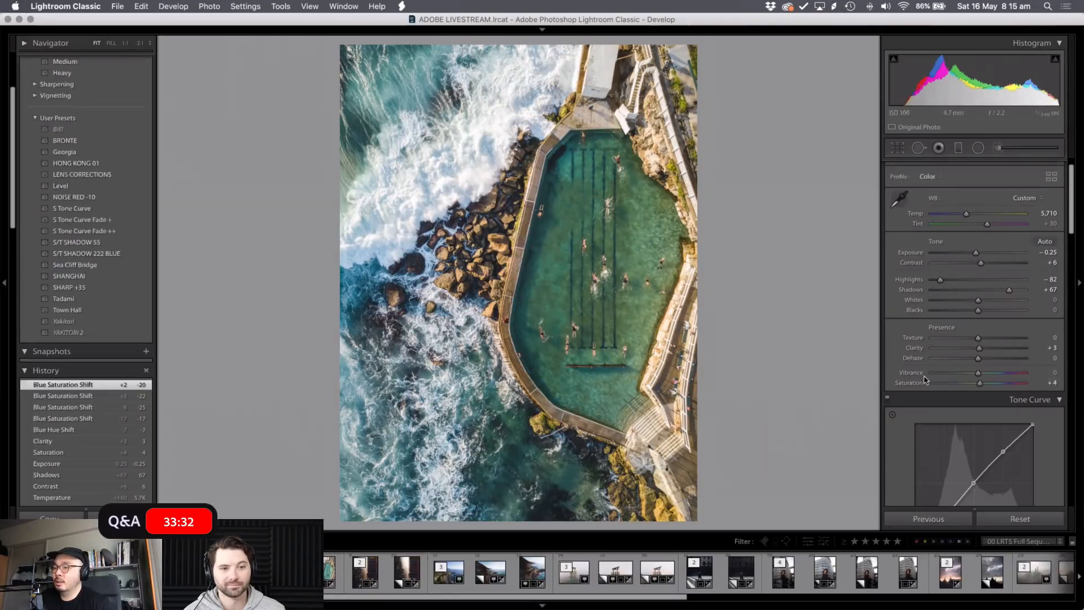
- Raise the pool photo's Orange saturation to +5 and check the HSL sliders
scroll(926, 378, "down", 10)
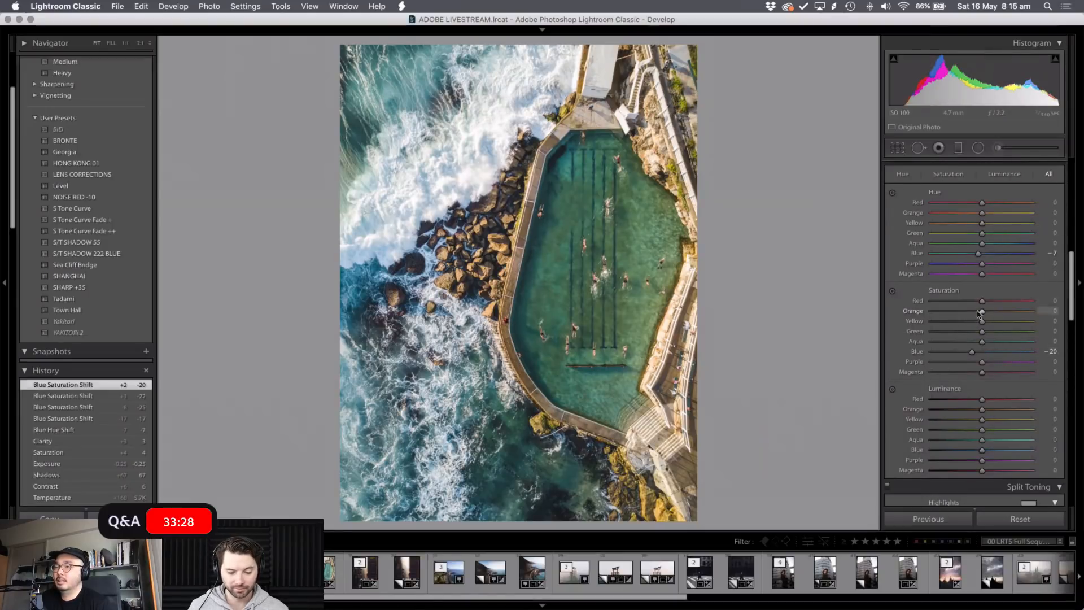
left_click_drag(981, 312, 983, 312)
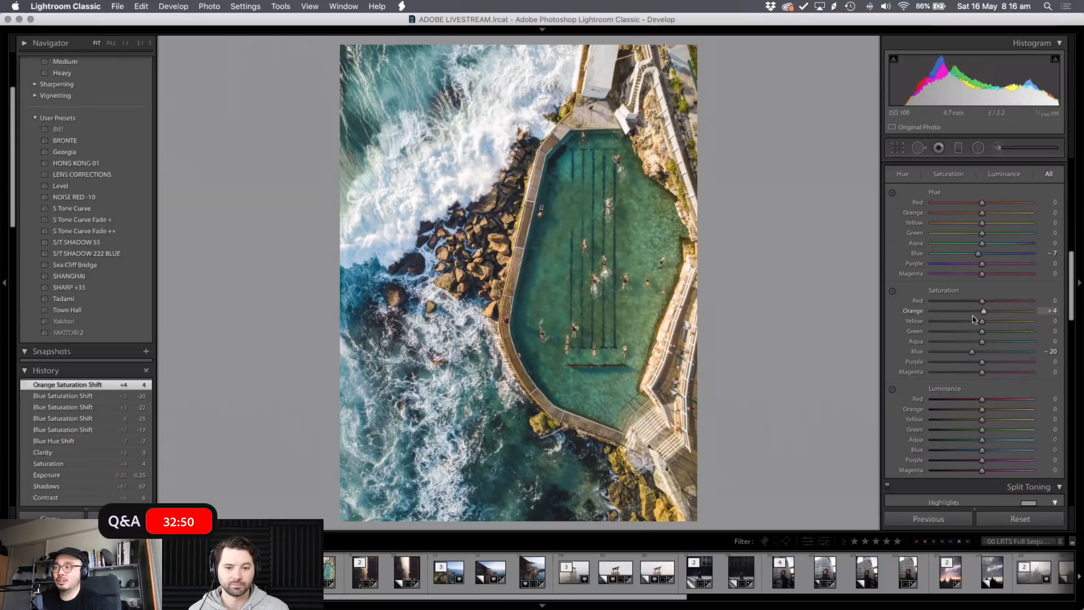
scroll(966, 284, "up", 5)
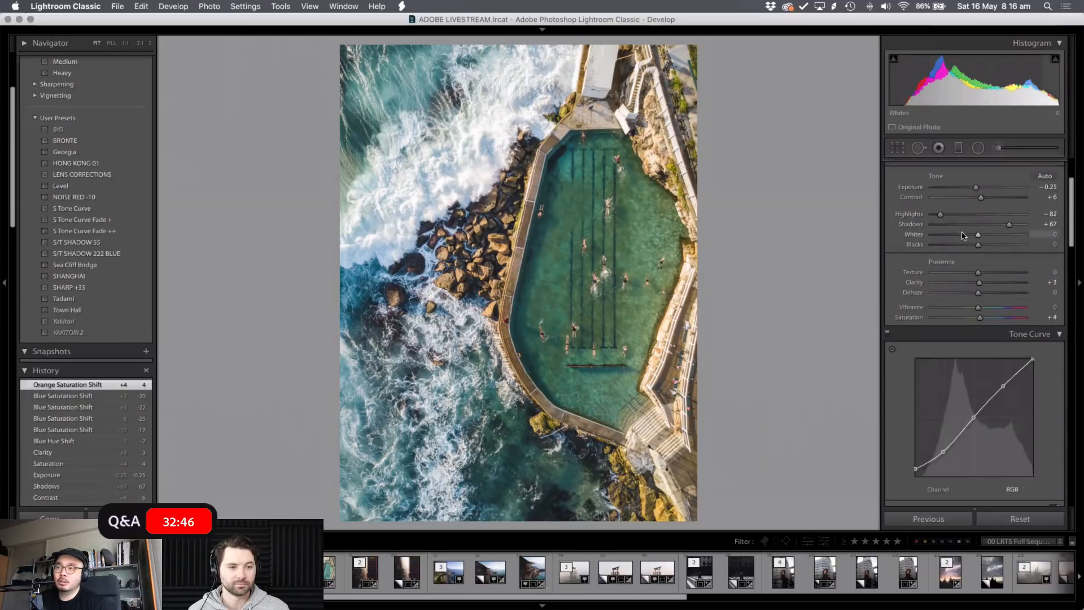
scroll(980, 286, "down", 5)
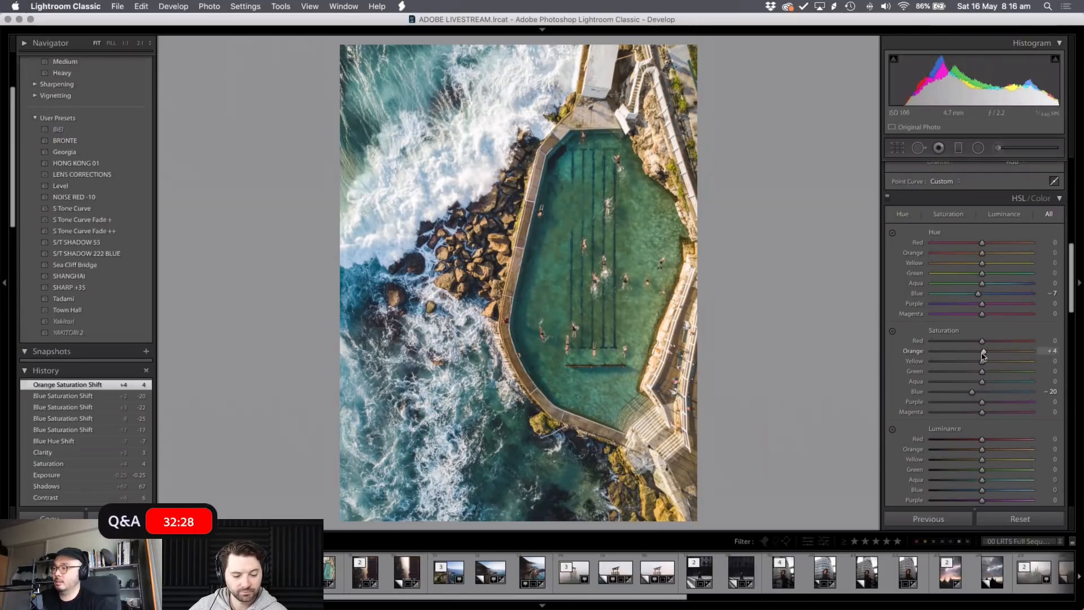
left_click_drag(984, 354, 984, 355)
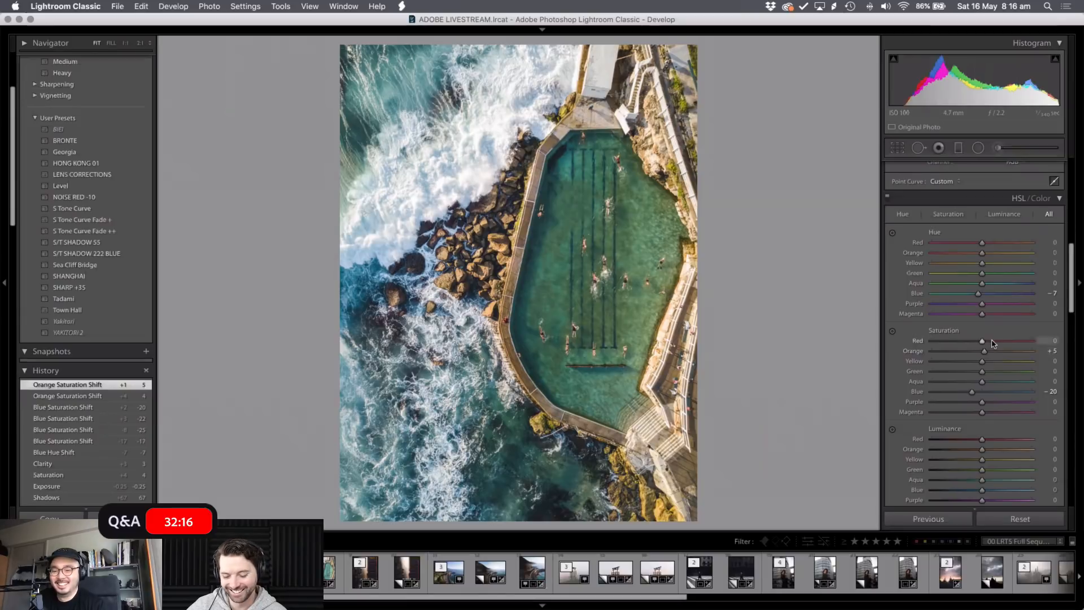
scroll(993, 346, "down", 3)
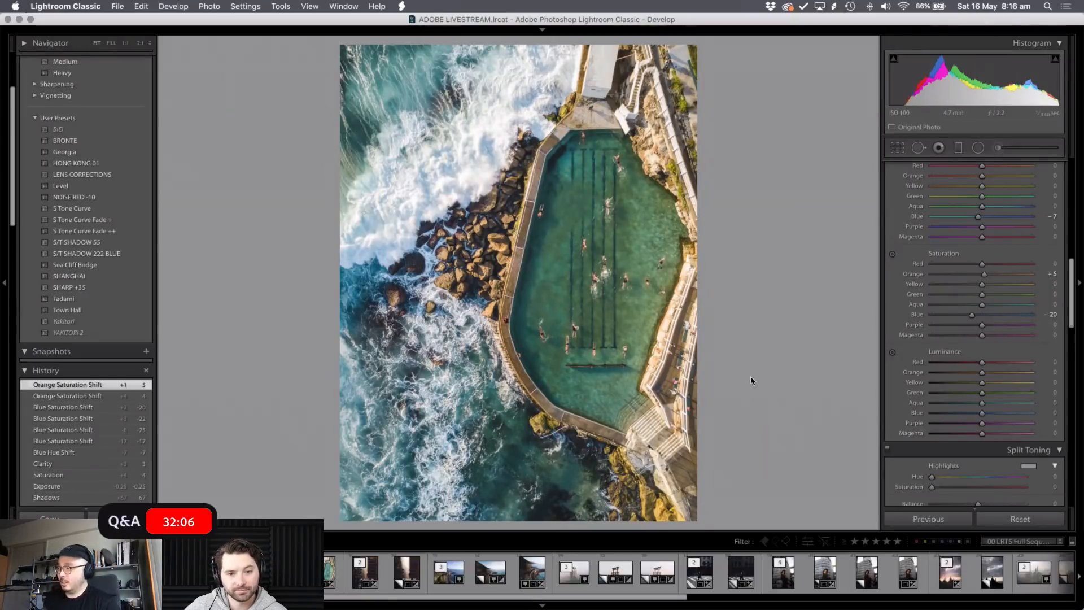
- Switch to the desktop, open a new Finder window on the Lightroom folder and move it clear of the desktop files
key("ctrl+Left")
key("super+n")
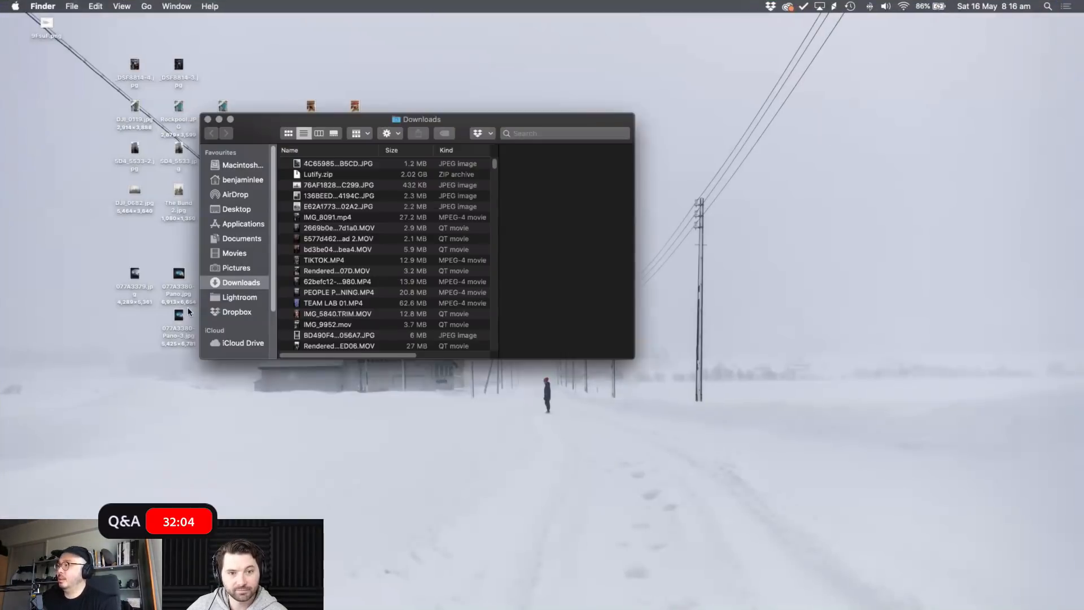
left_click(237, 297)
left_click_drag(481, 128, 650, 121)
- Look through the catalog aliases 02 2018 - 001, 03 Japan 2018 and 04 US ICELAND, selecting each one
left_click(562, 168)
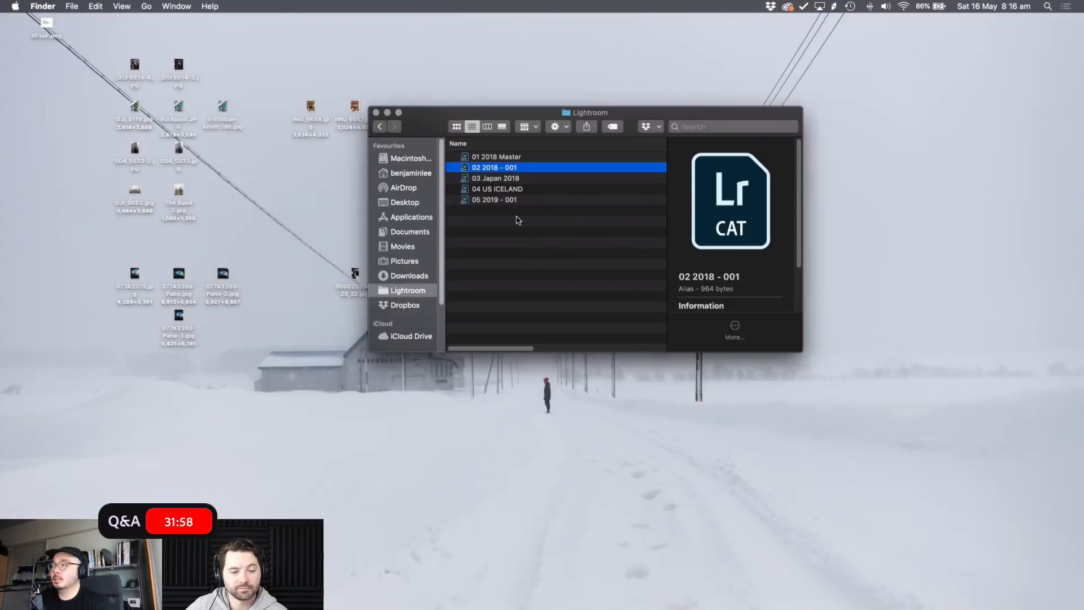
left_click(538, 241)
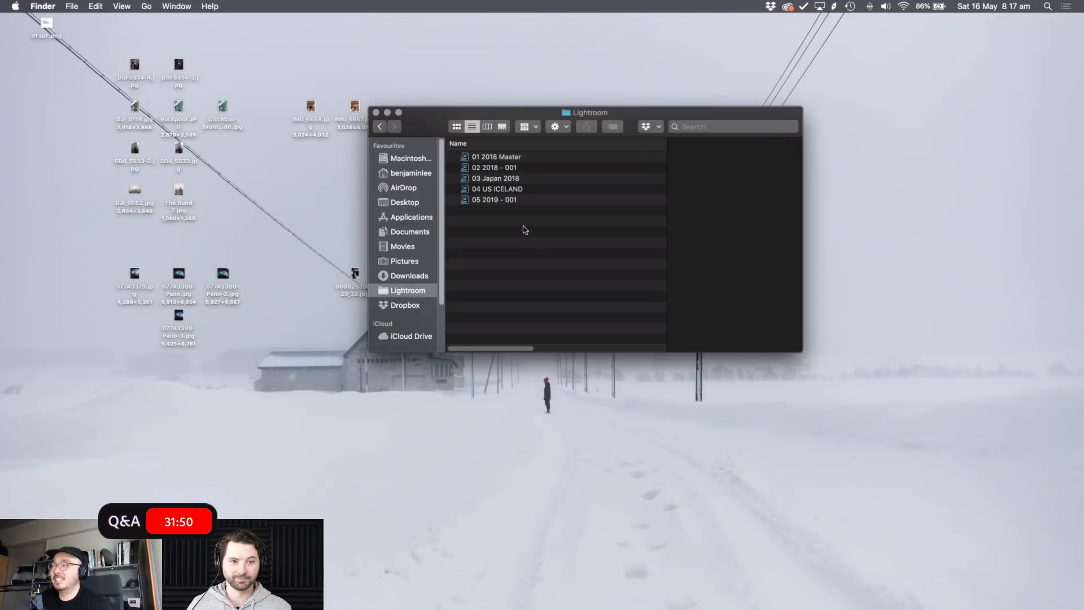
left_click(517, 167)
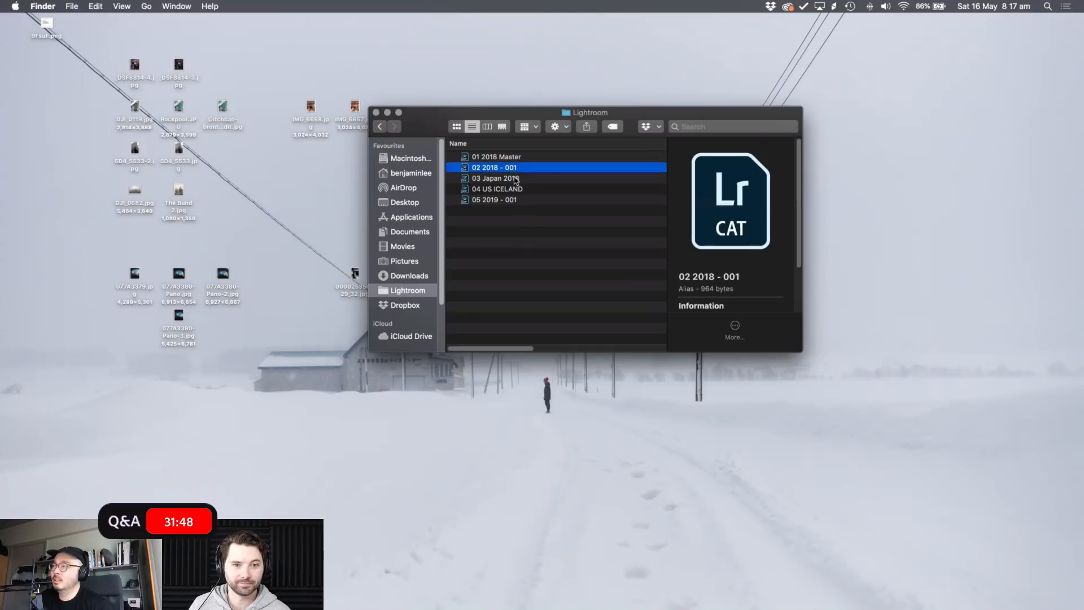
left_click(515, 181)
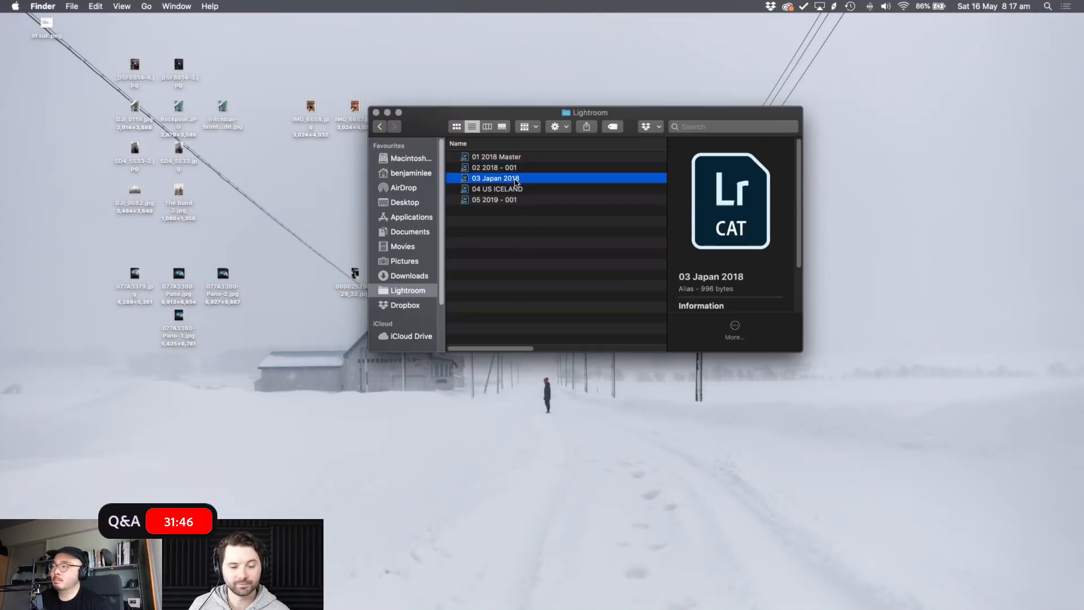
left_click(545, 189)
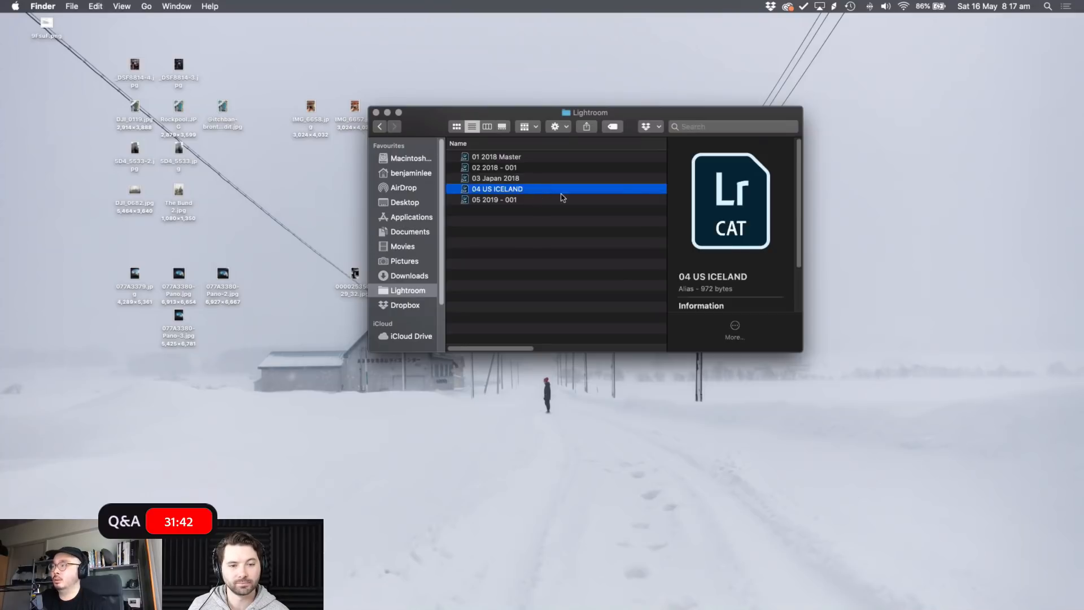
- Switch back to Lightroom's Library grid, view the BIEI folder, and return to all Desktop photos with none selected
key("ctrl+Right")
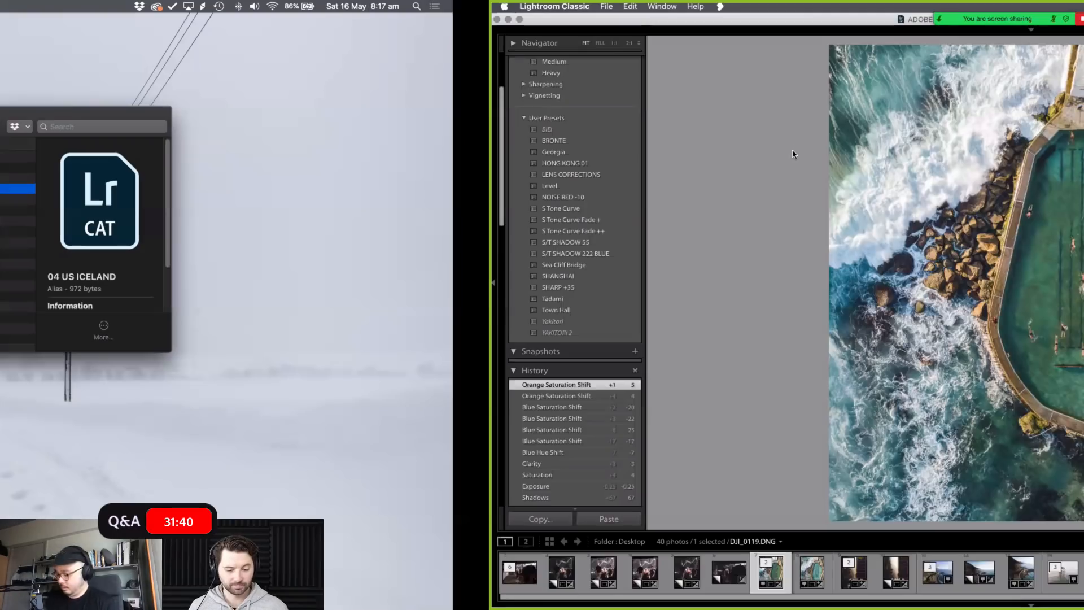
key("g")
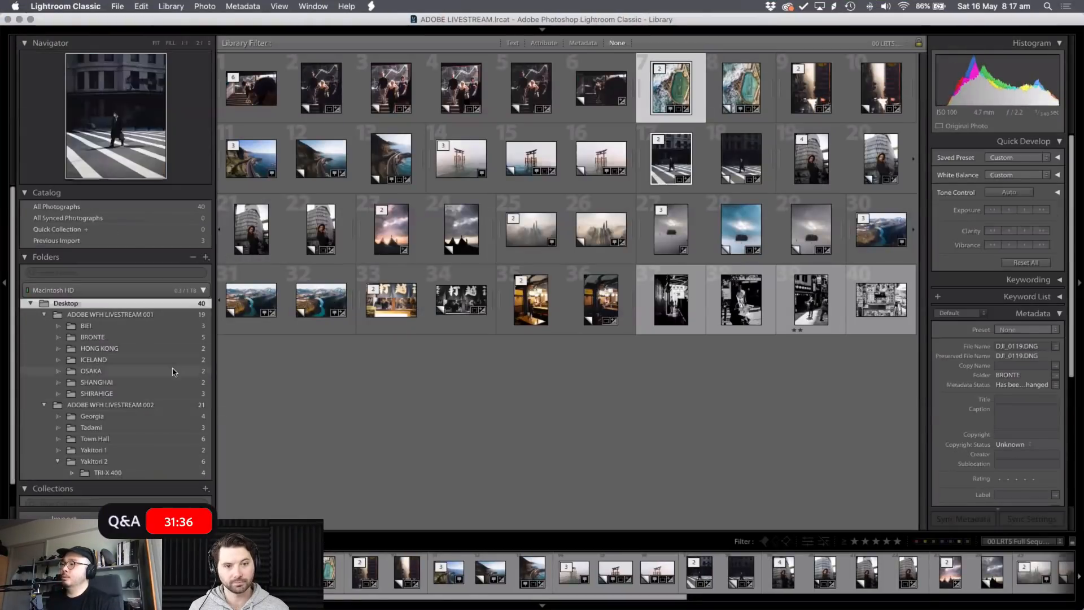
left_click(142, 317)
left_click(128, 327)
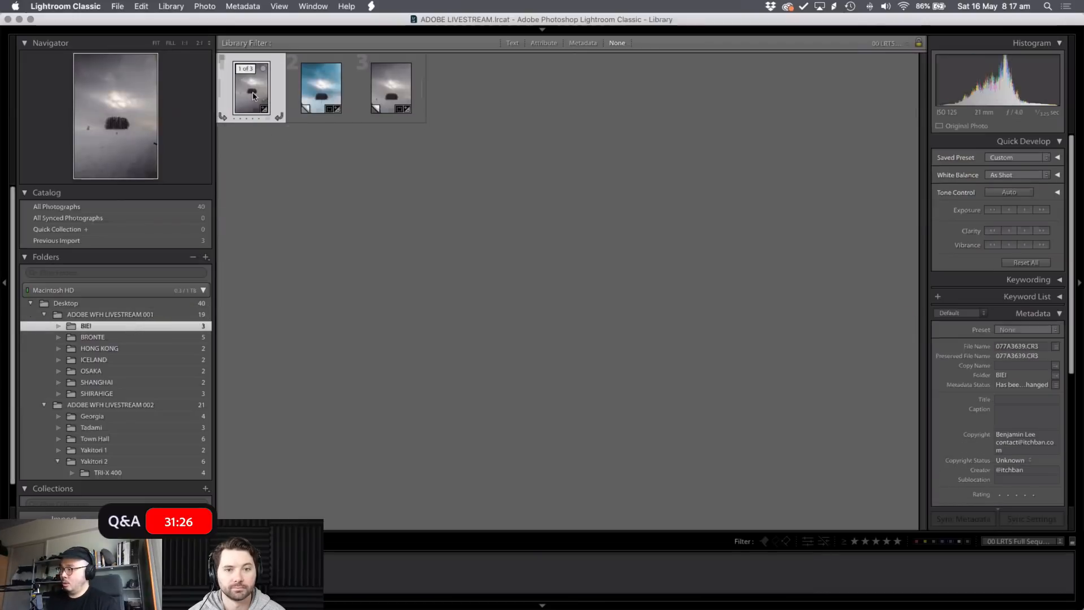
left_click(111, 305)
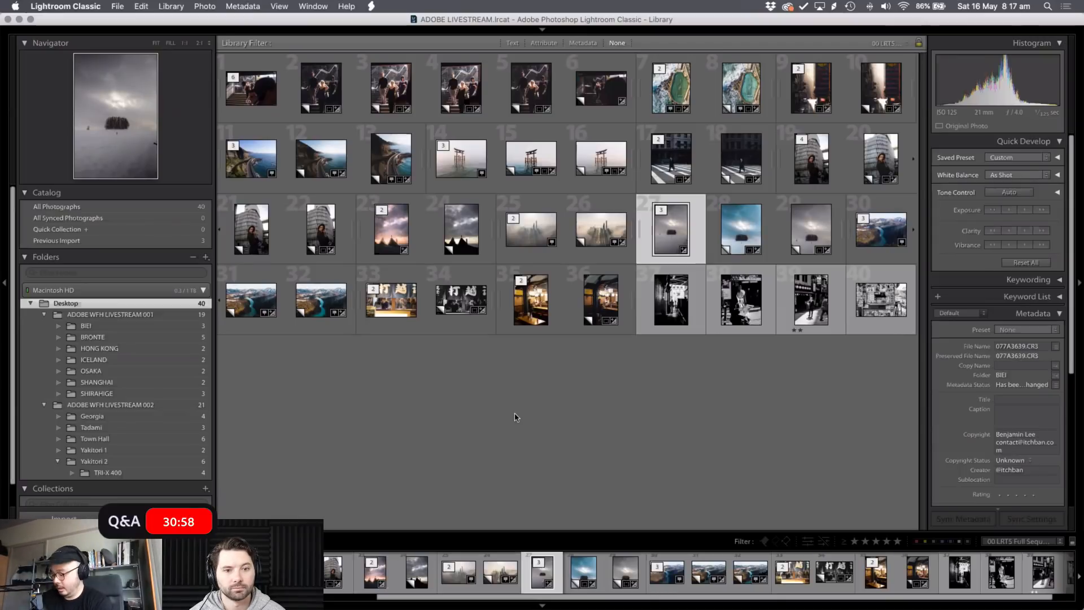
left_click(746, 463)
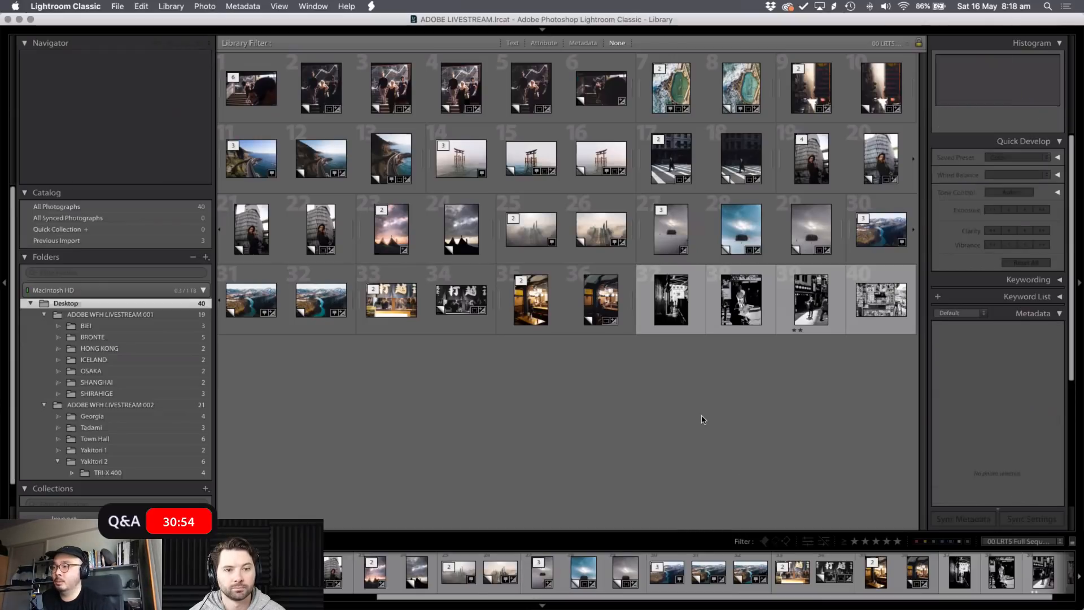
- Switch to Finder, clear the 04 US ICELAND selection and sort the catalog aliases by name
key("ctrl+Left")
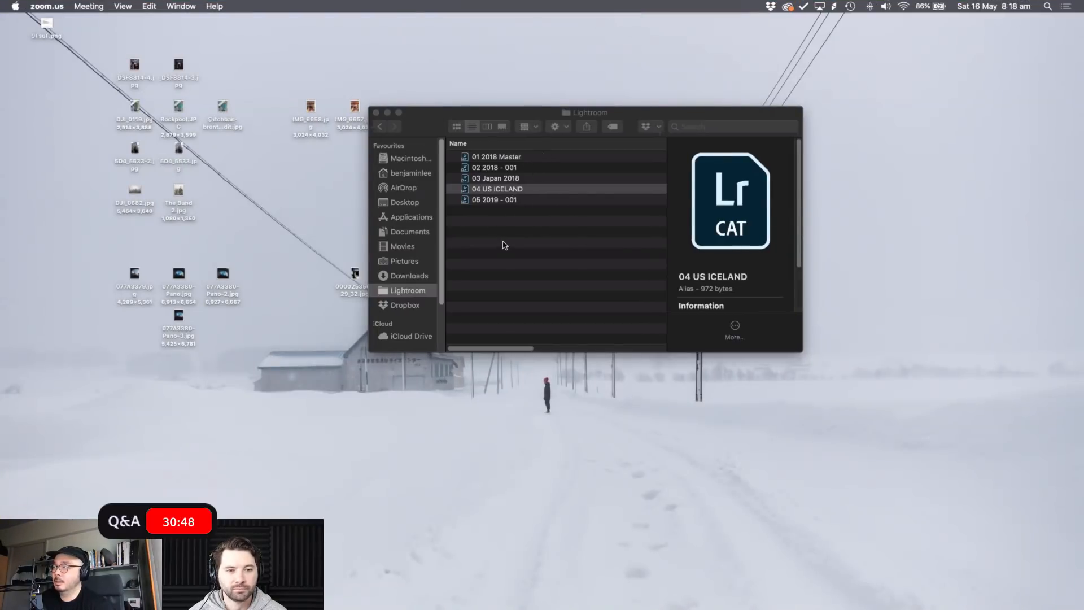
left_click(504, 245)
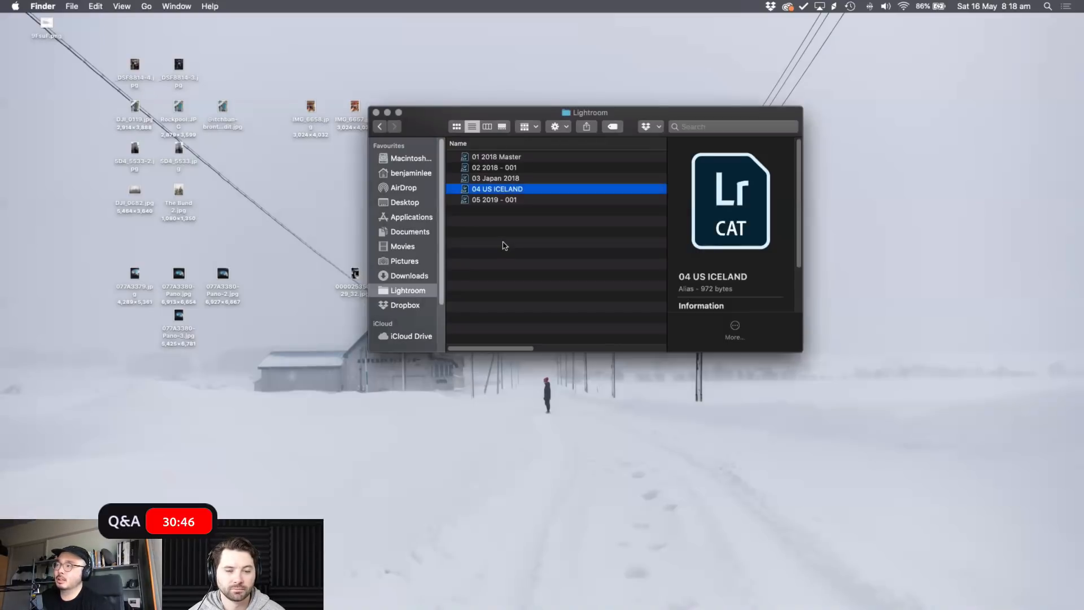
left_click(503, 242)
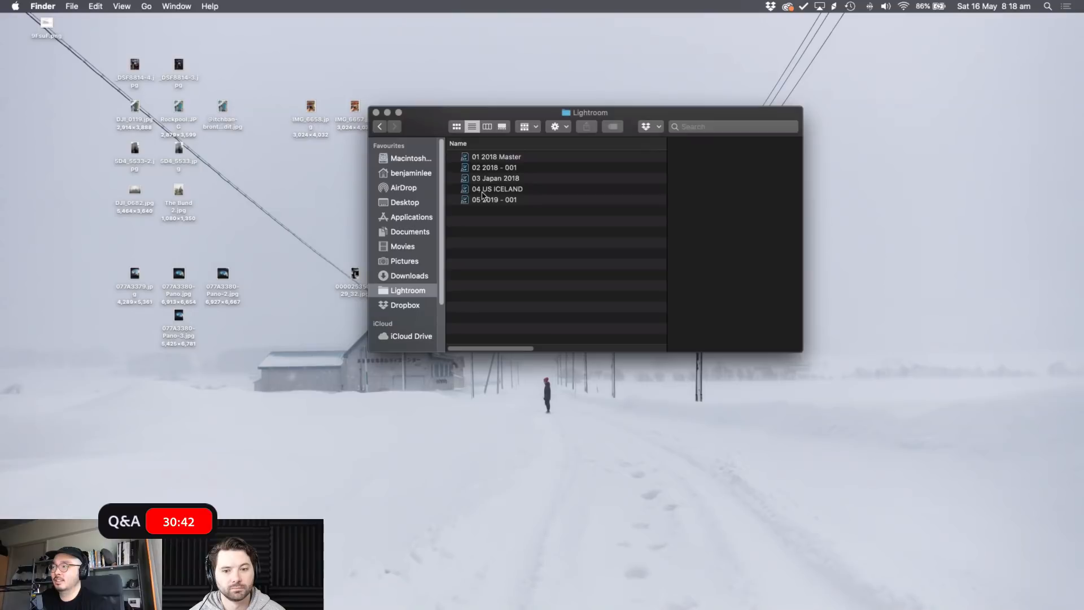
left_click(510, 145)
left_click(522, 146)
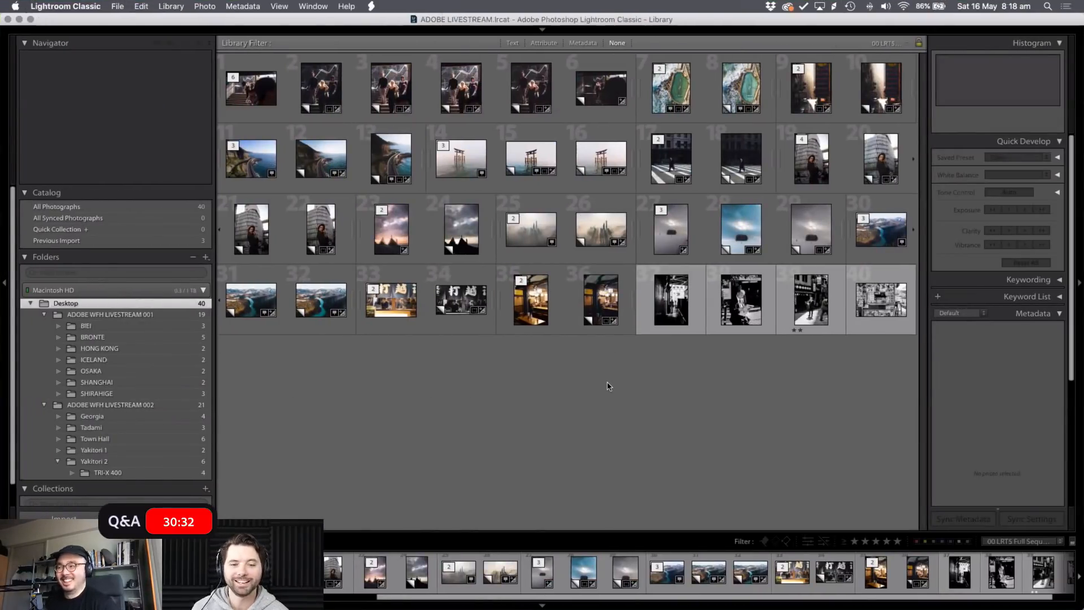
- In Lightroom, open the ocean pool photo from the grid, bring it into Develop and switch back to Finder's catalog list
double_click(742, 93)
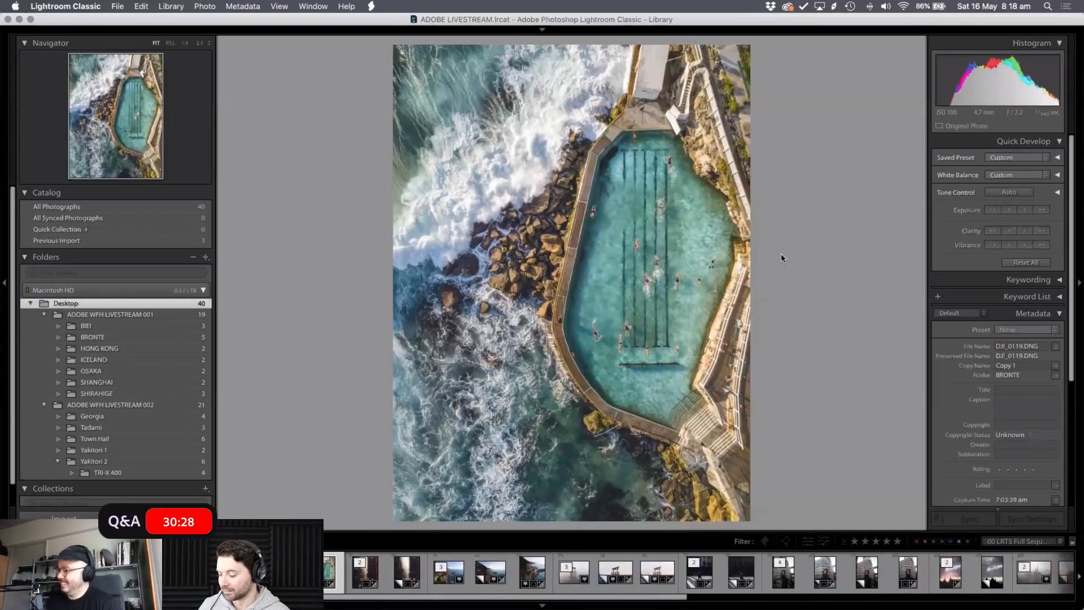
key("d")
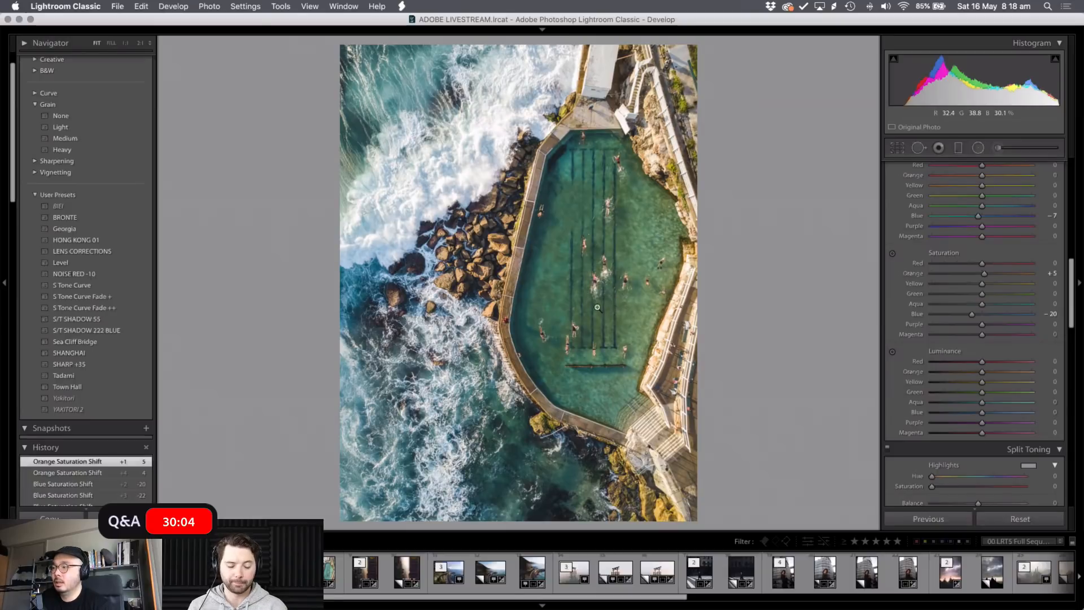
key("ctrl+Left")
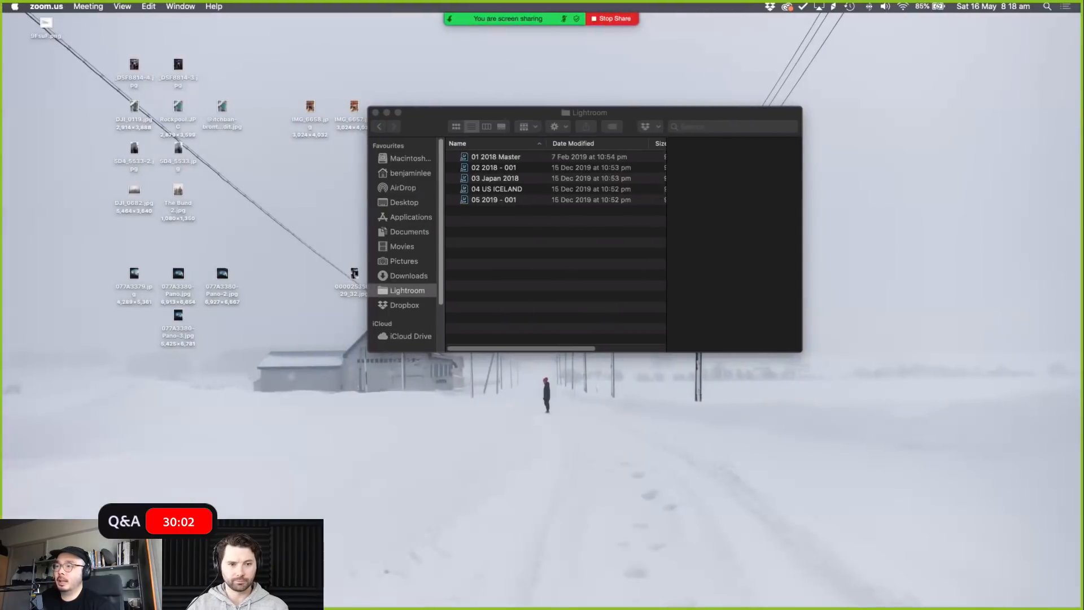
- Switch to Lightroom, try an Adjustment Brush stroke on the pool with Auto Mask turned off, and delete that trial stroke
key("ctrl+Right")
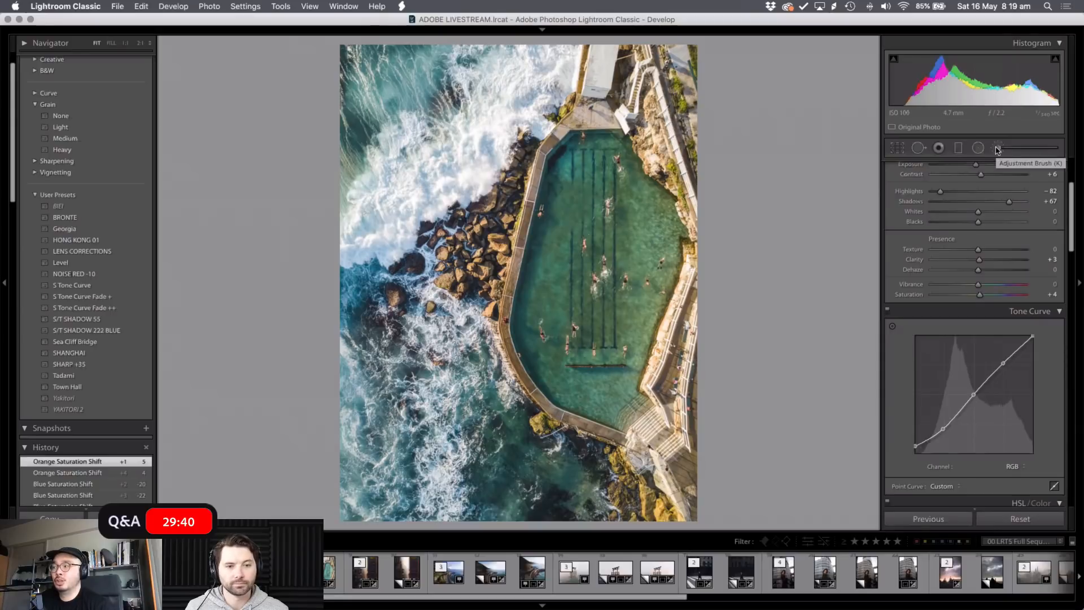
key("k")
key("bracketleft")
key("bracketleft")
key("bracketleft")
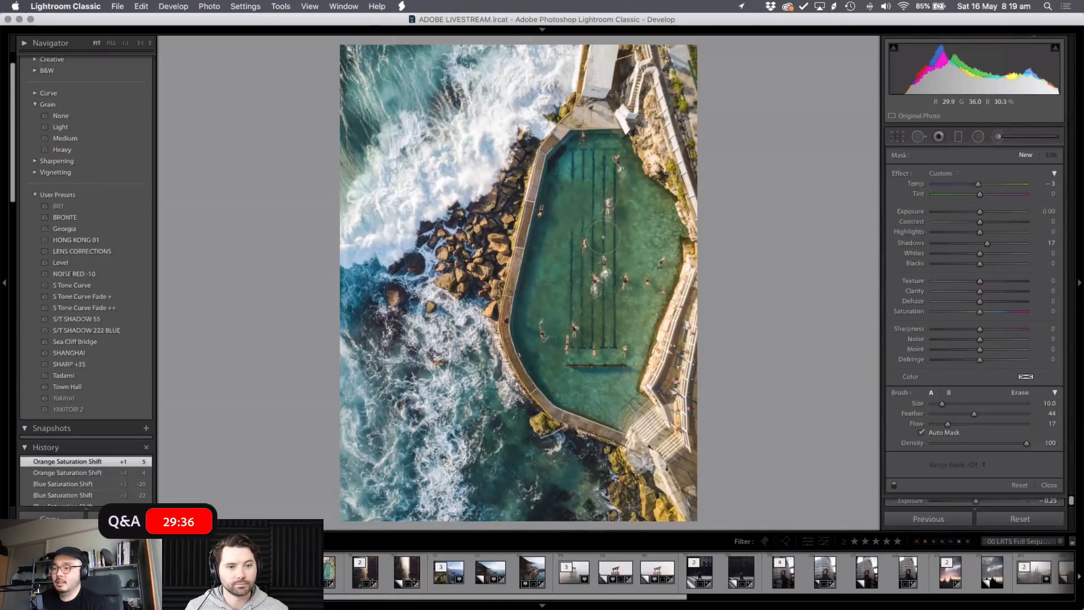
left_click(602, 239)
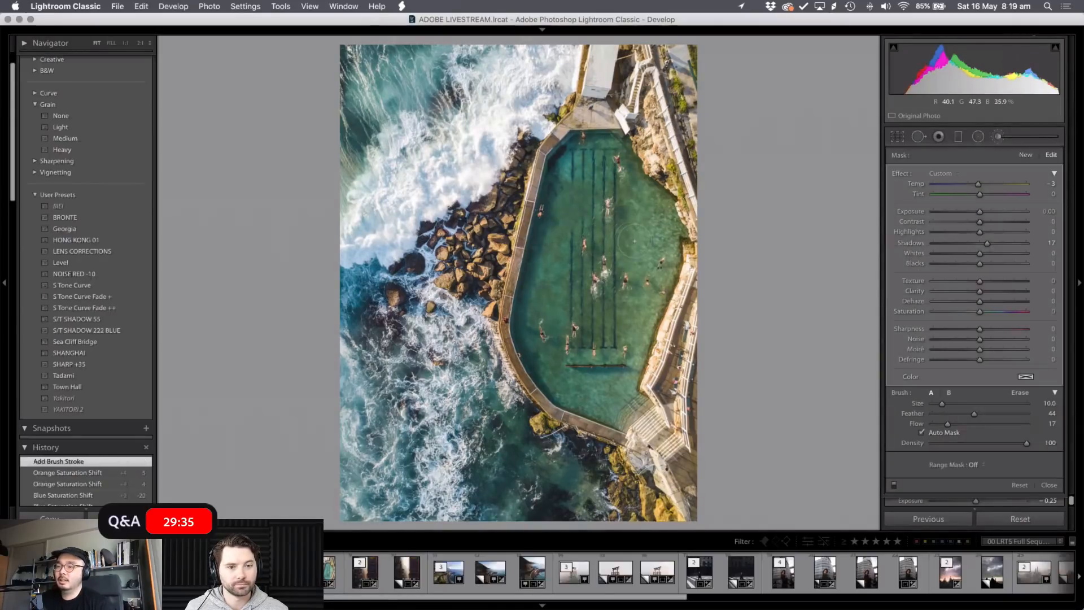
left_click(941, 433)
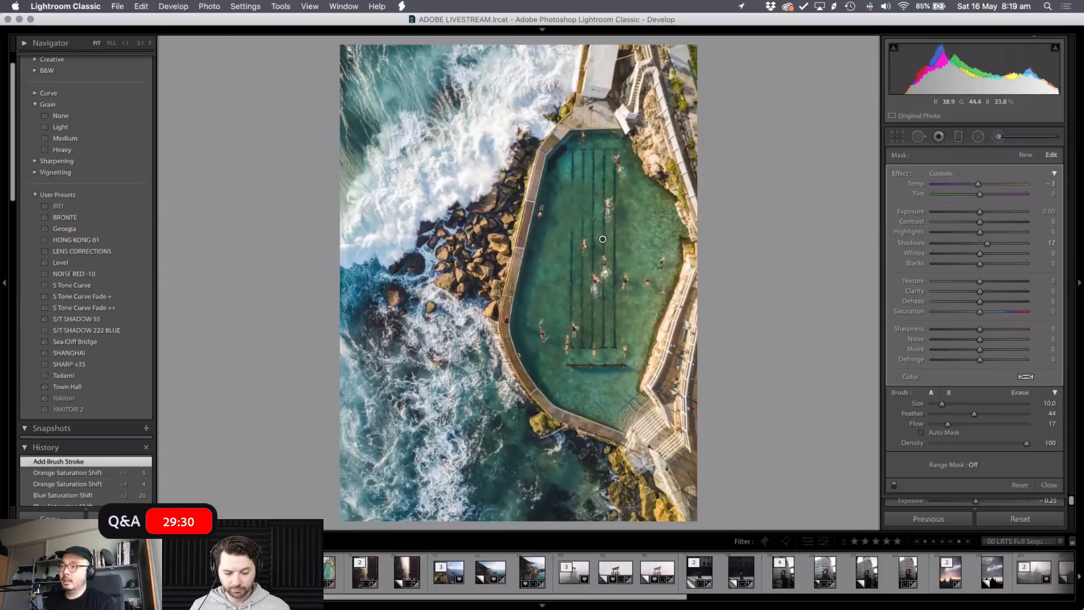
key("Delete")
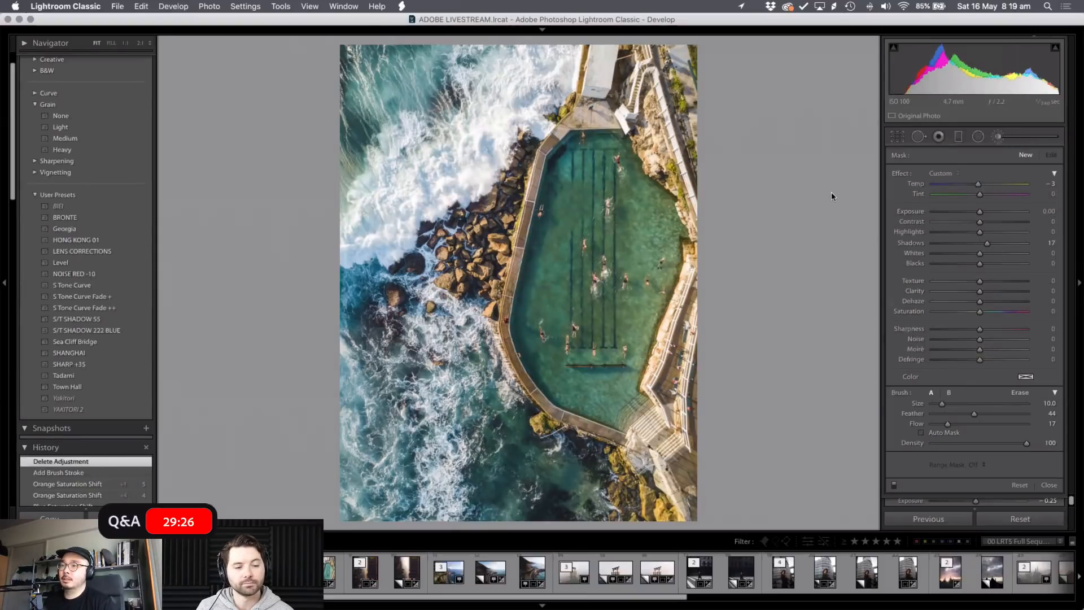
- Paint a new brush mask over the pool's centre, with Shadows reset to 0 and Exposure raised to 3.05
mouse_move(615, 225)
left_mouse_down()
mouse_move(610, 255)
mouse_move(588, 274)
mouse_move(595, 251)
left_mouse_up()
double_click(987, 244)
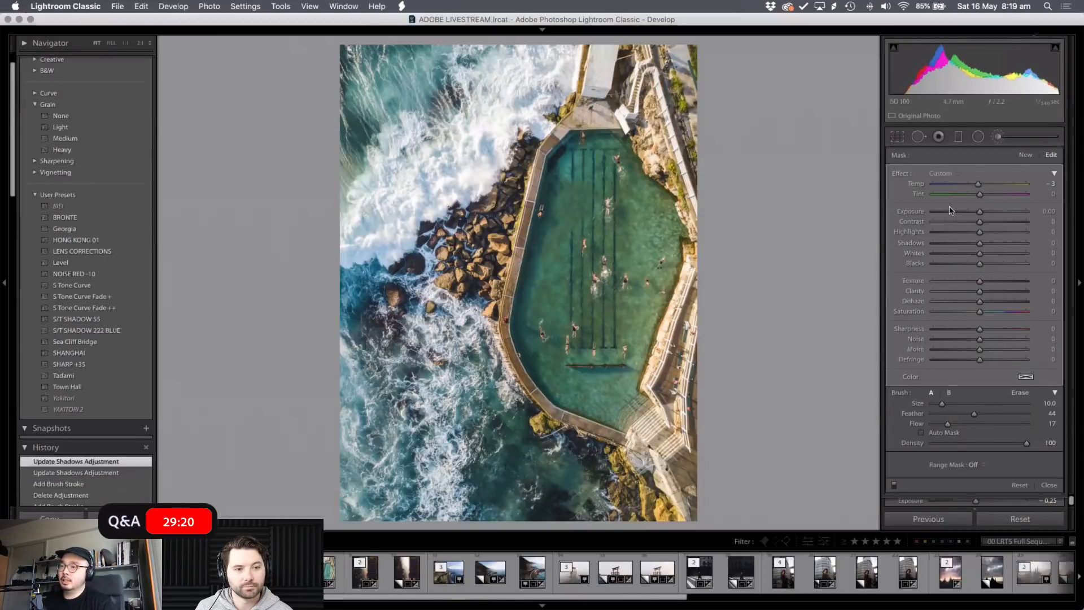
left_click_drag(990, 216, 1024, 216)
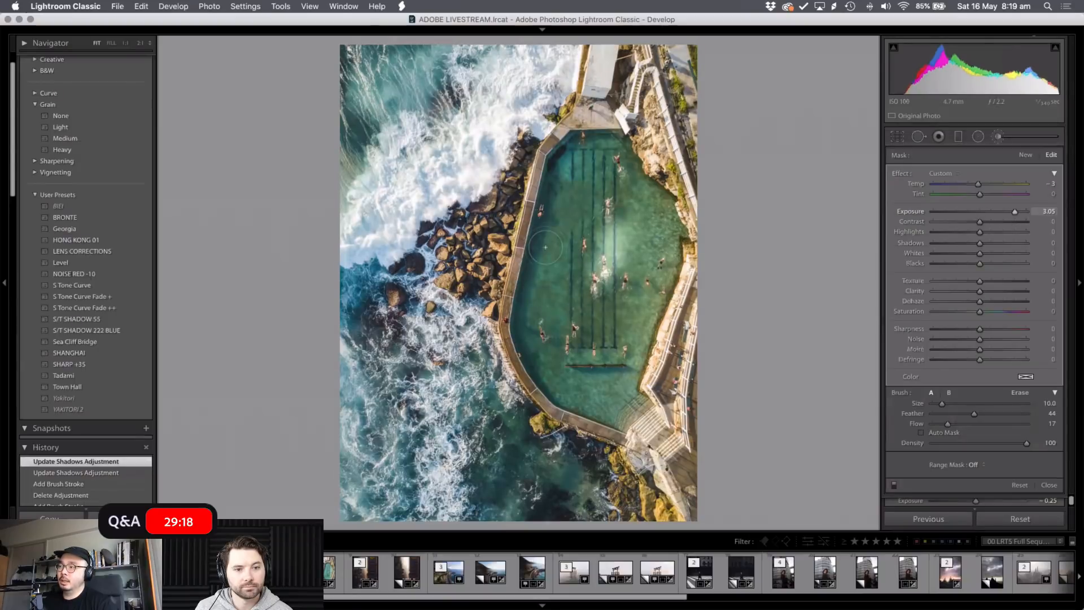
mouse_move(578, 244)
left_mouse_down()
mouse_move(592, 265)
mouse_move(587, 203)
mouse_move(593, 226)
left_mouse_up()
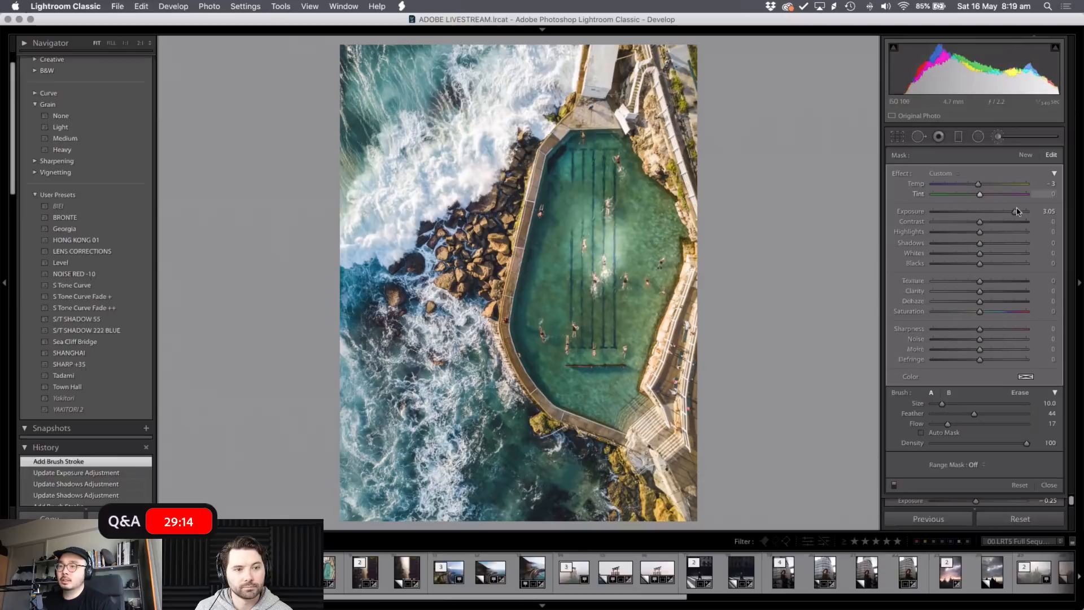
- Reset the brush mask's Exposure to 0 and extend the mask down through the pool's swimming lanes
double_click(954, 214)
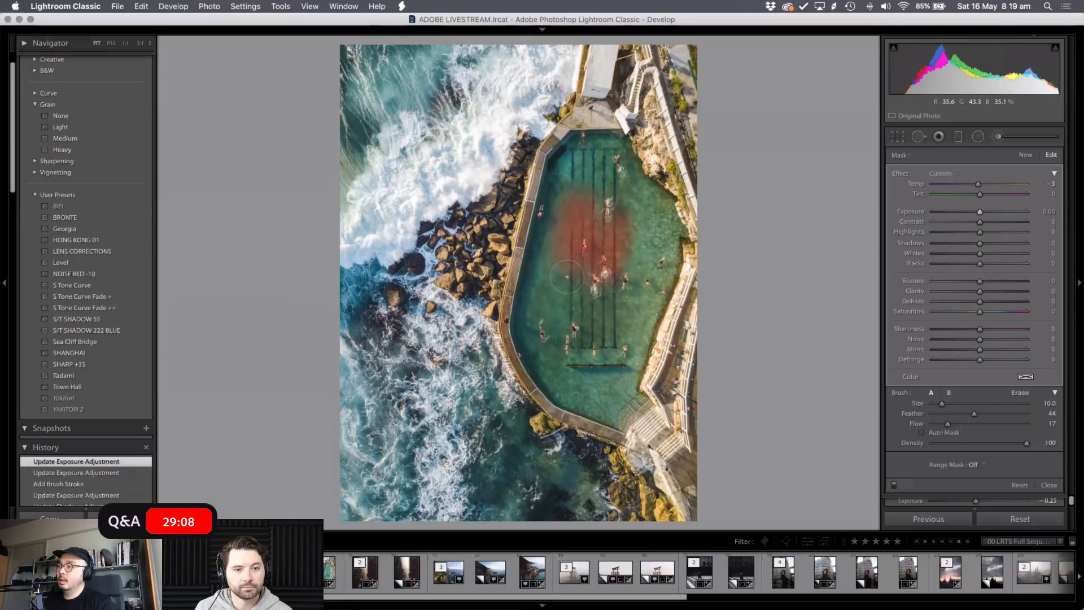
left_click(615, 311)
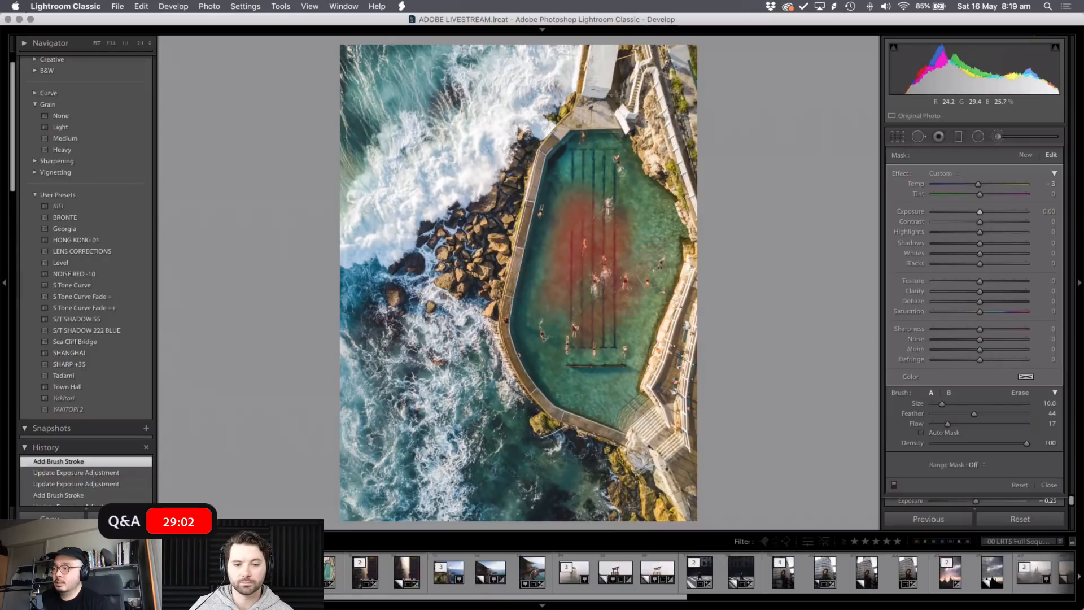
left_click_drag(610, 236, 598, 203)
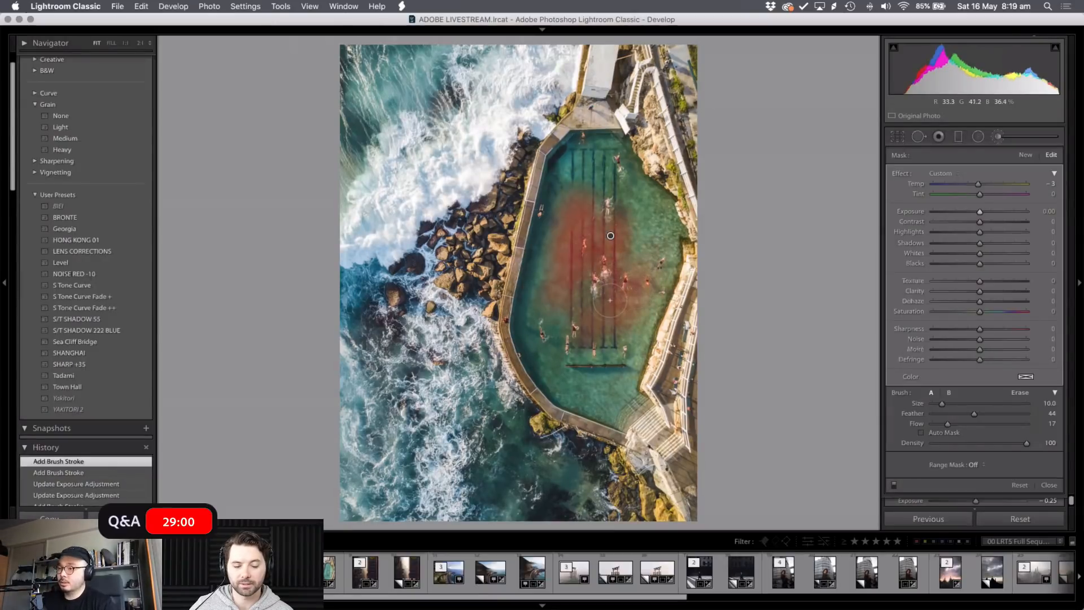
left_click_drag(610, 300, 614, 334)
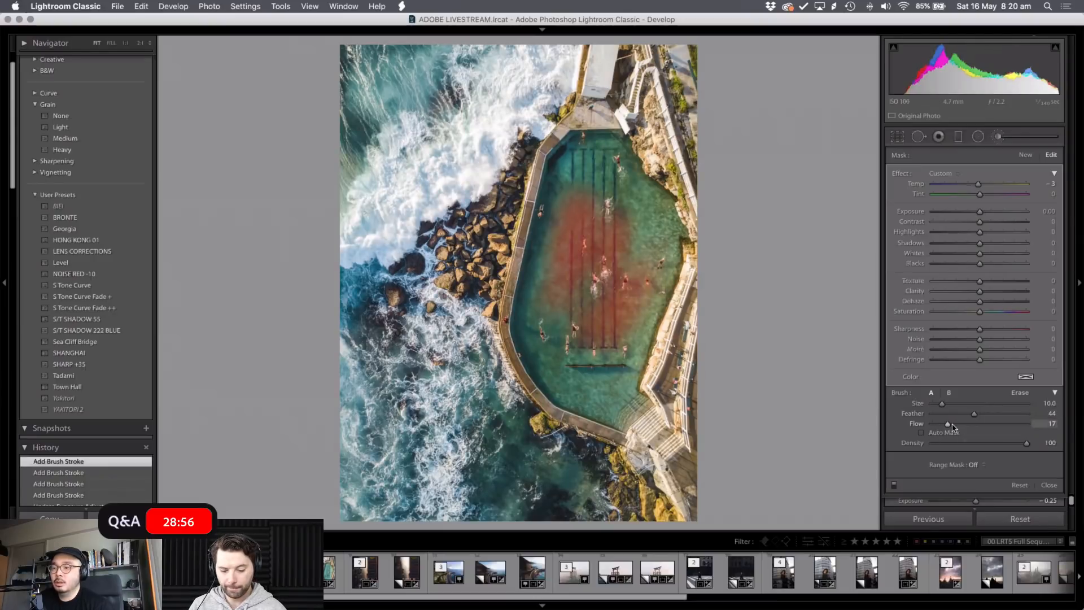
- Paint the mask over the lower lanes and the pool's right side, raising the brush Flow to 86
left_click_drag(599, 321, 607, 350)
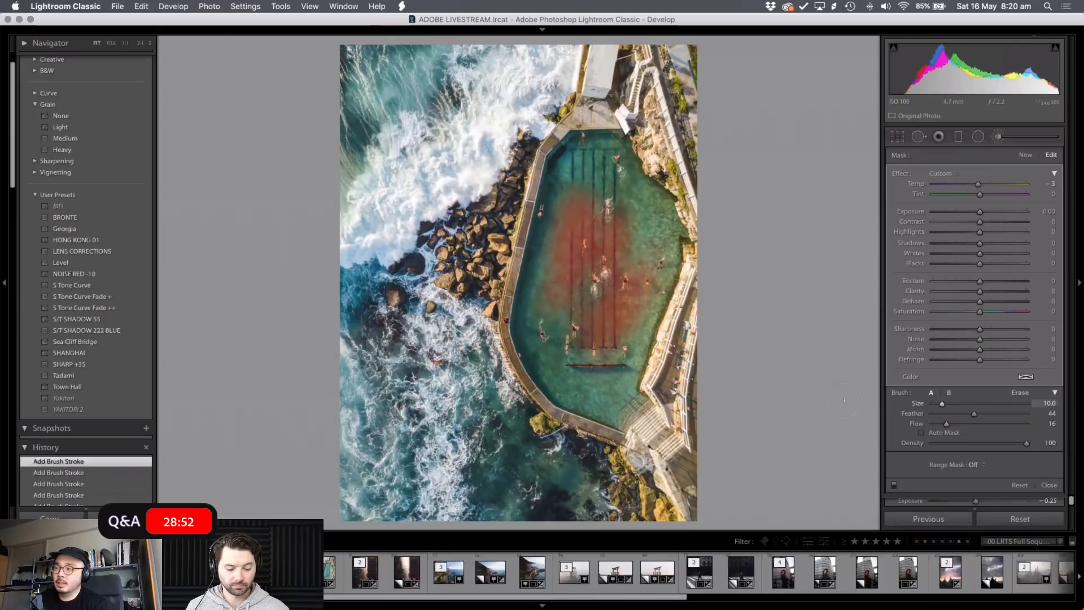
left_click_drag(947, 423, 1014, 424)
mouse_move(633, 249)
left_mouse_down()
mouse_move(647, 262)
mouse_move(652, 236)
left_mouse_up()
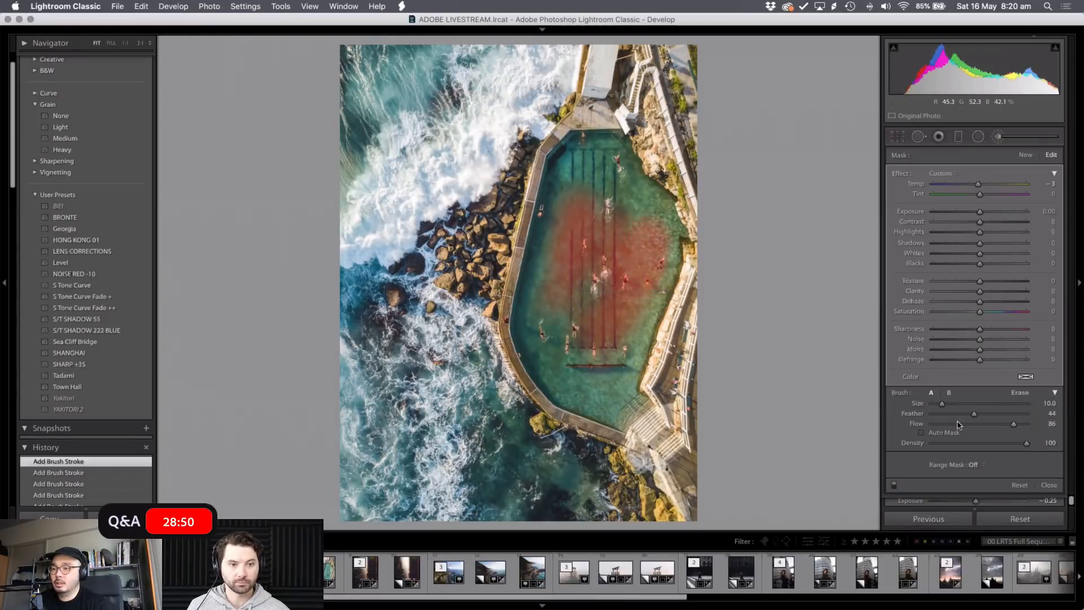
- Set the brush Flow to 23 and paint the mask over the pool's left side and both ends, reducing the brush size to 7
left_click_drag(953, 424, 952, 424)
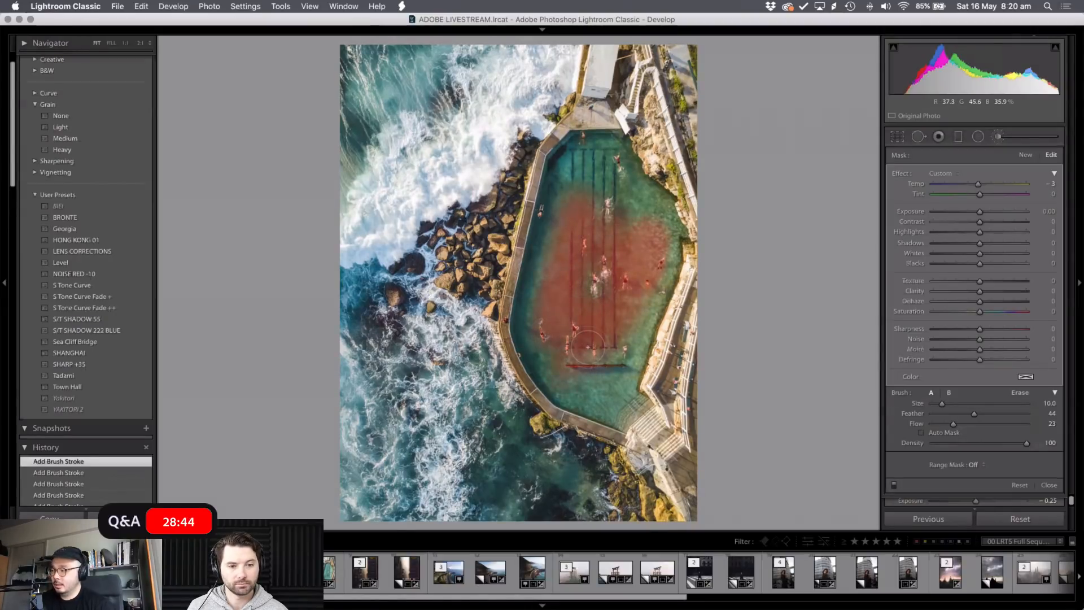
key("a")
key("a")
key("bracketleft")
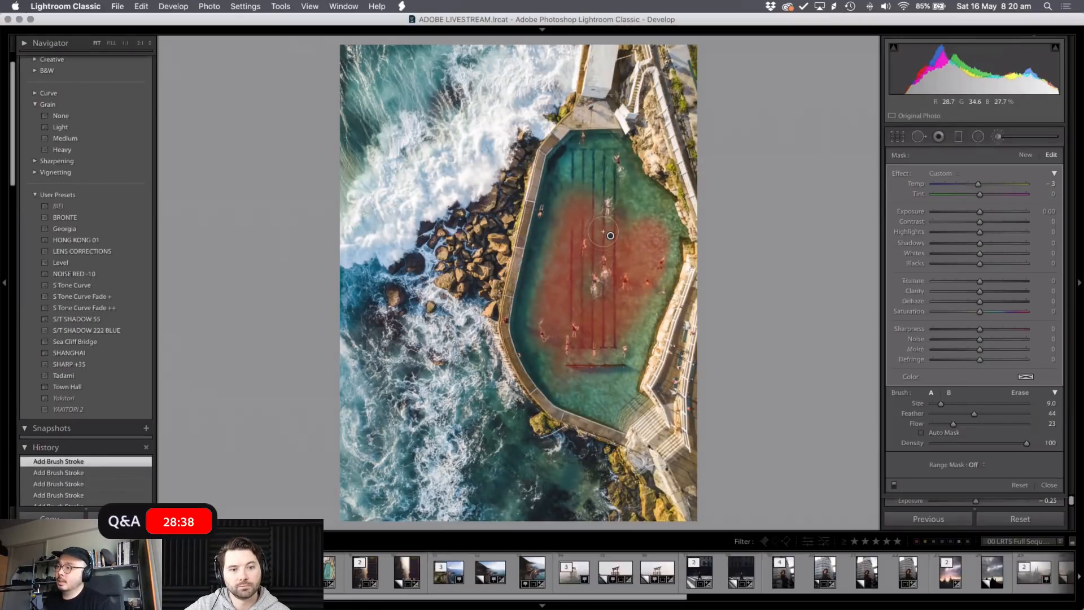
mouse_move(581, 172)
left_mouse_down()
mouse_move(565, 181)
mouse_move(556, 231)
left_mouse_up()
left_click_drag(542, 279, 532, 347)
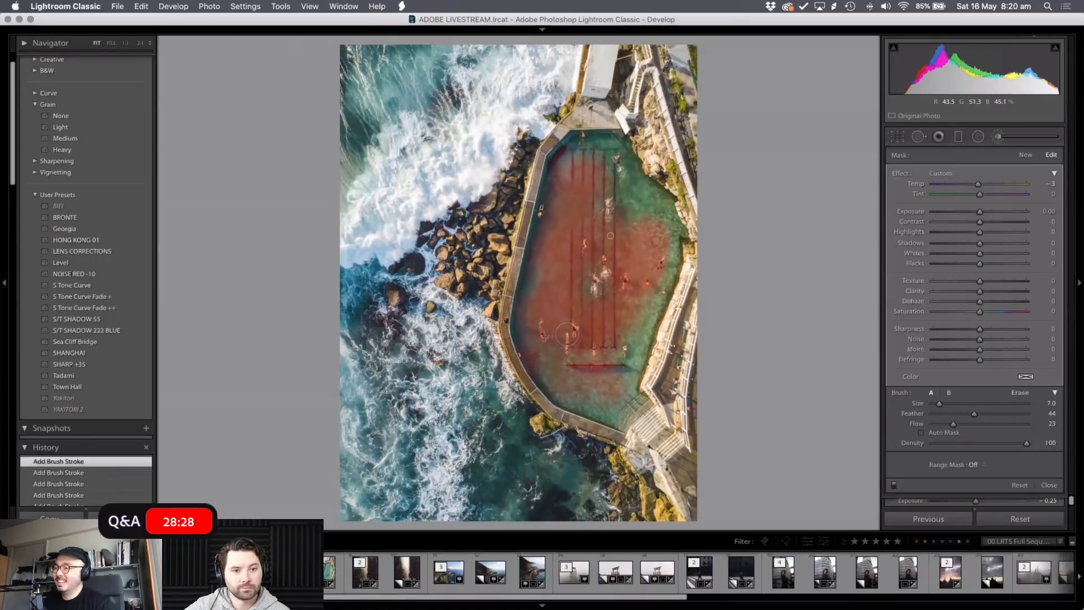
key("[")
key("[")
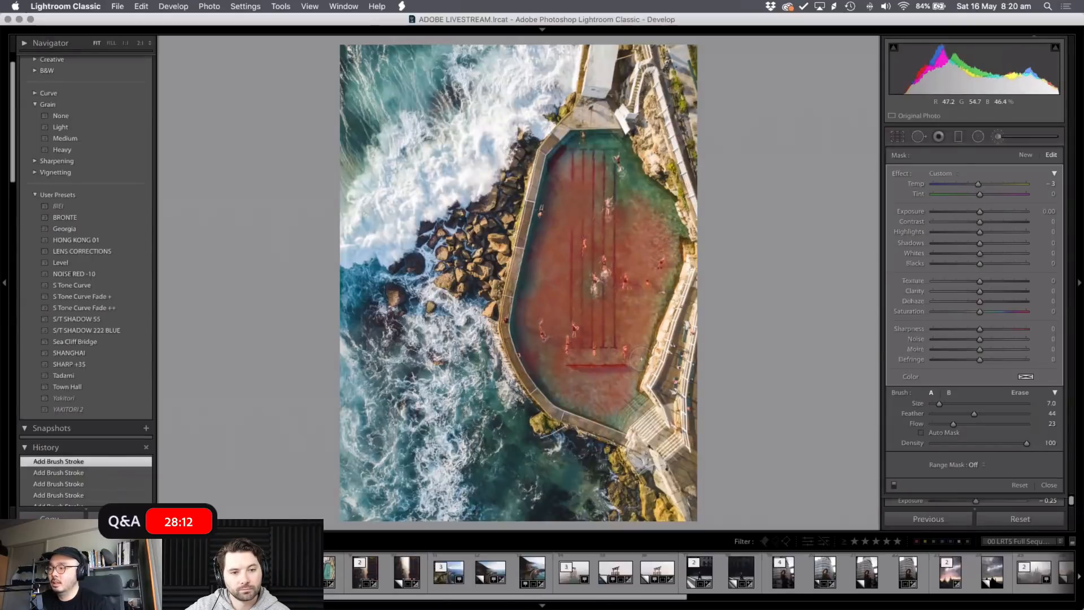
- Refine the mask around the pool's edges and upper end, finishing with the brush at size 6
key("alt")
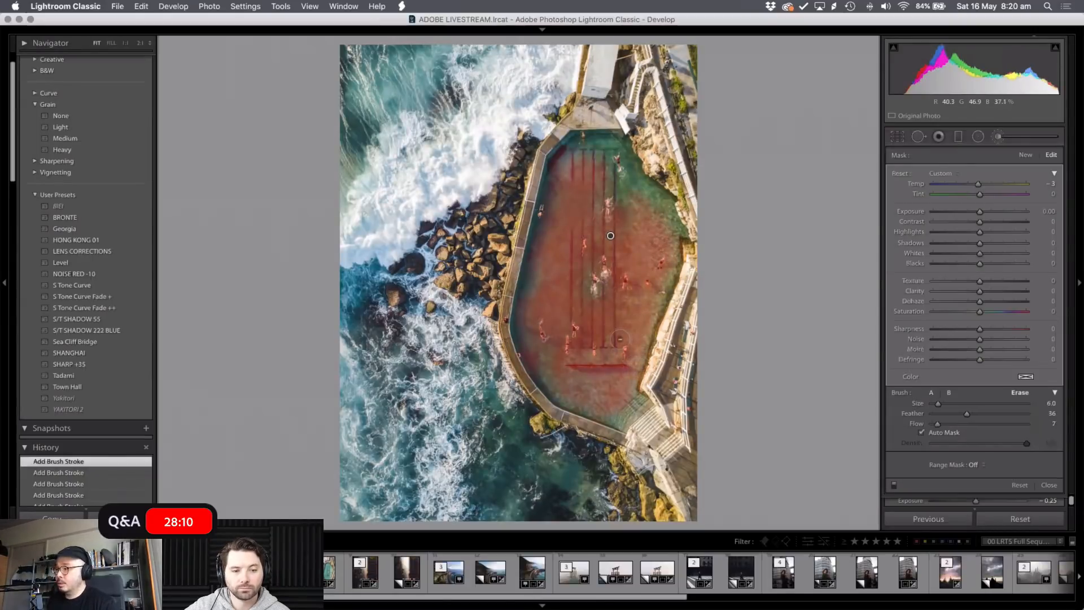
key("super+equal")
key("super+equal")
key("bracketleft")
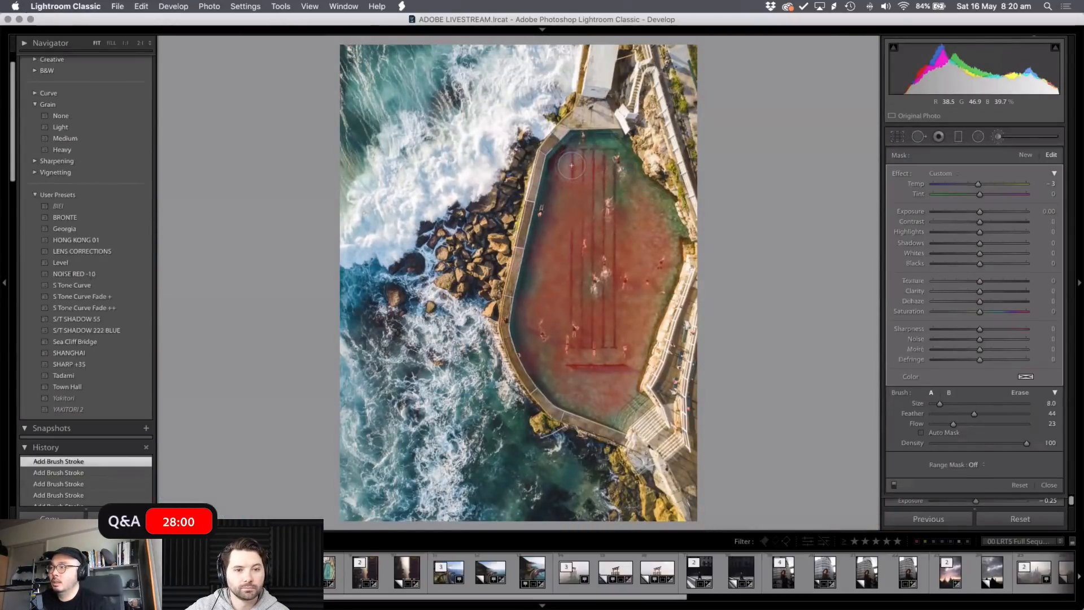
key("bracketleft")
key("bracketleft")
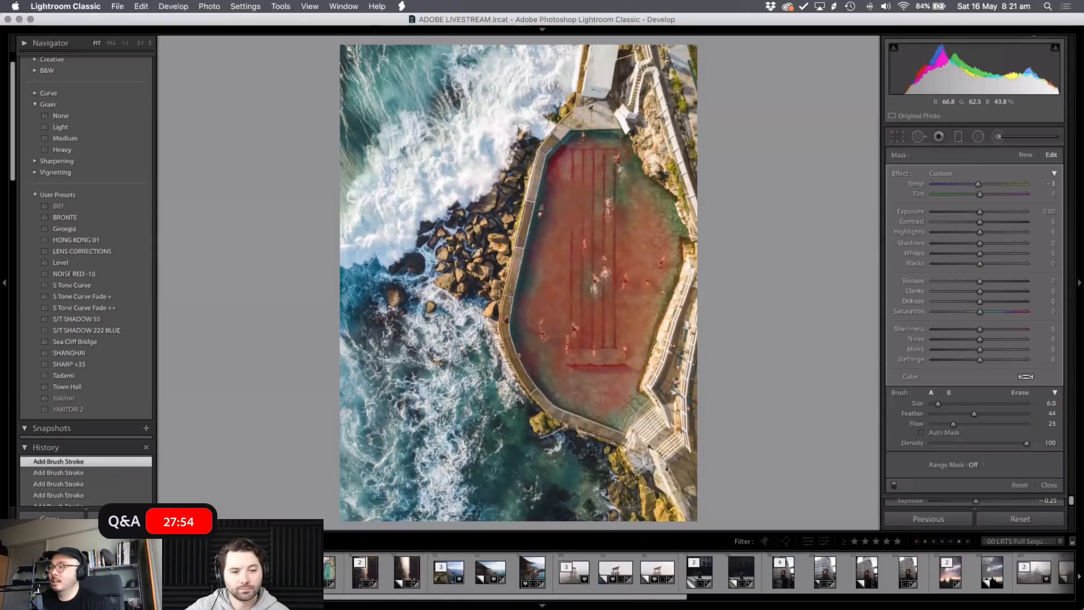
- Toggle the mask overlay off and on to check the painted coverage of the pool, leaving it hidden
key("o")
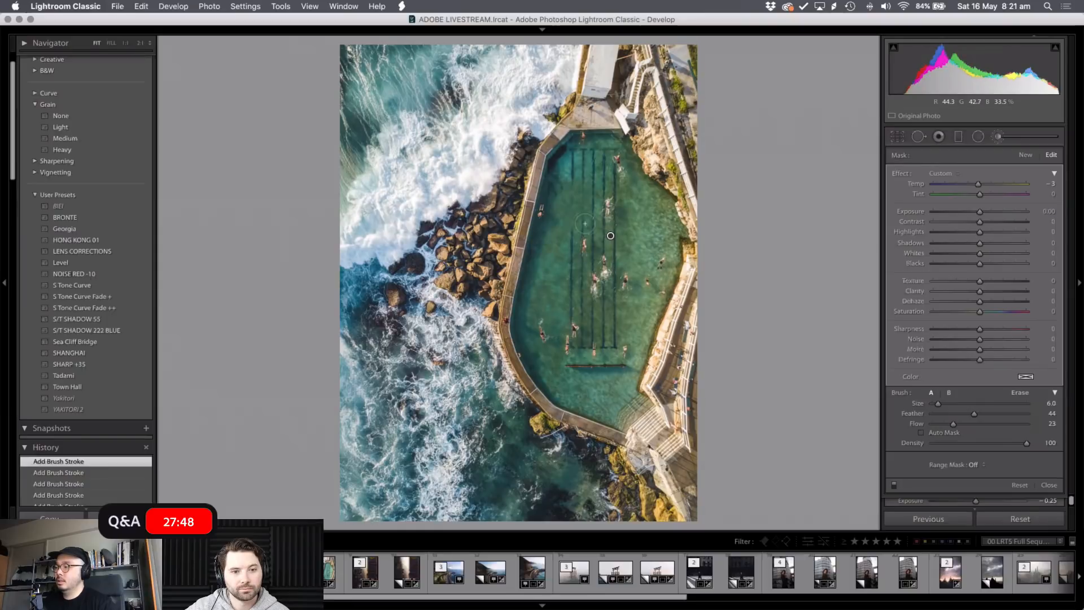
key("o")
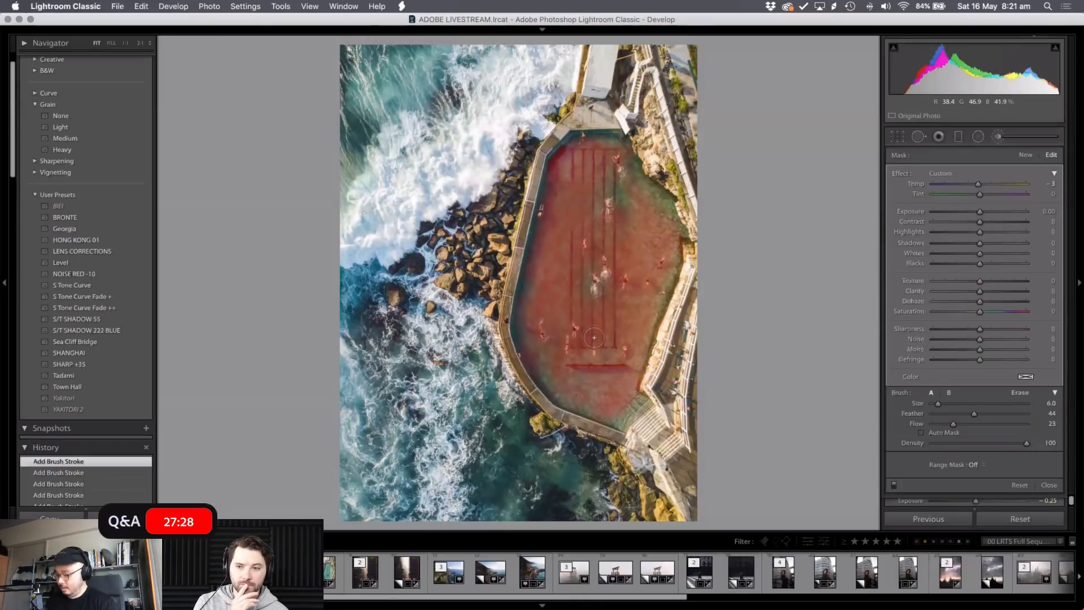
key("o")
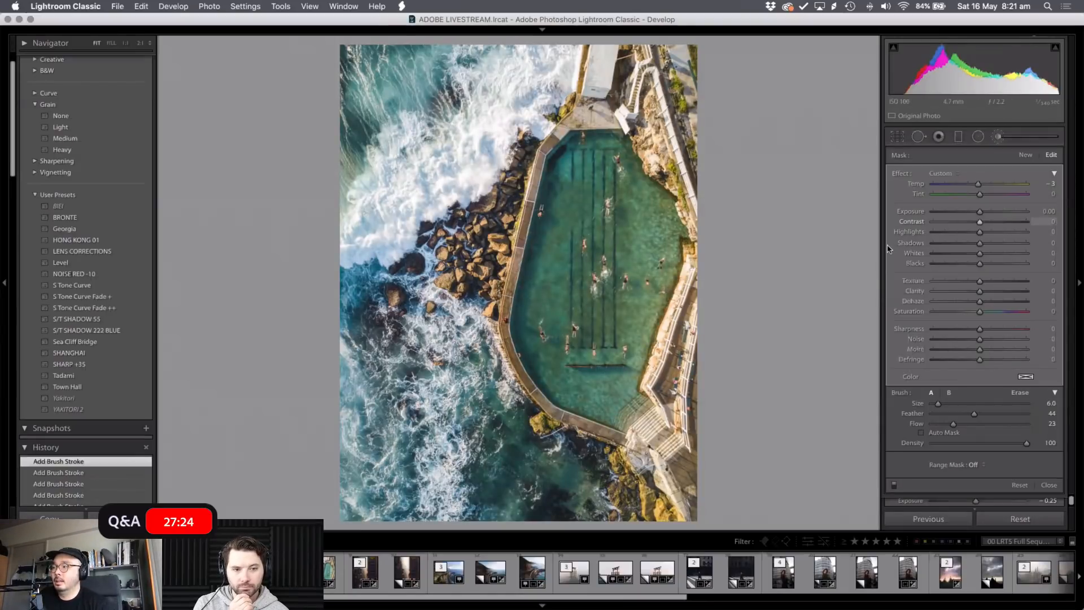
key("o")
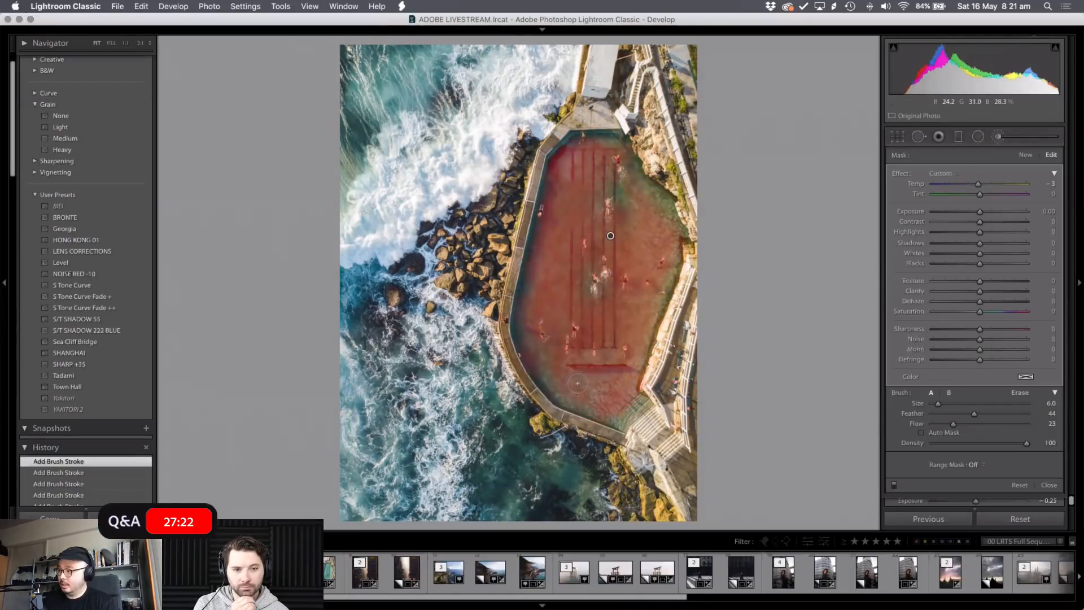
key("o")
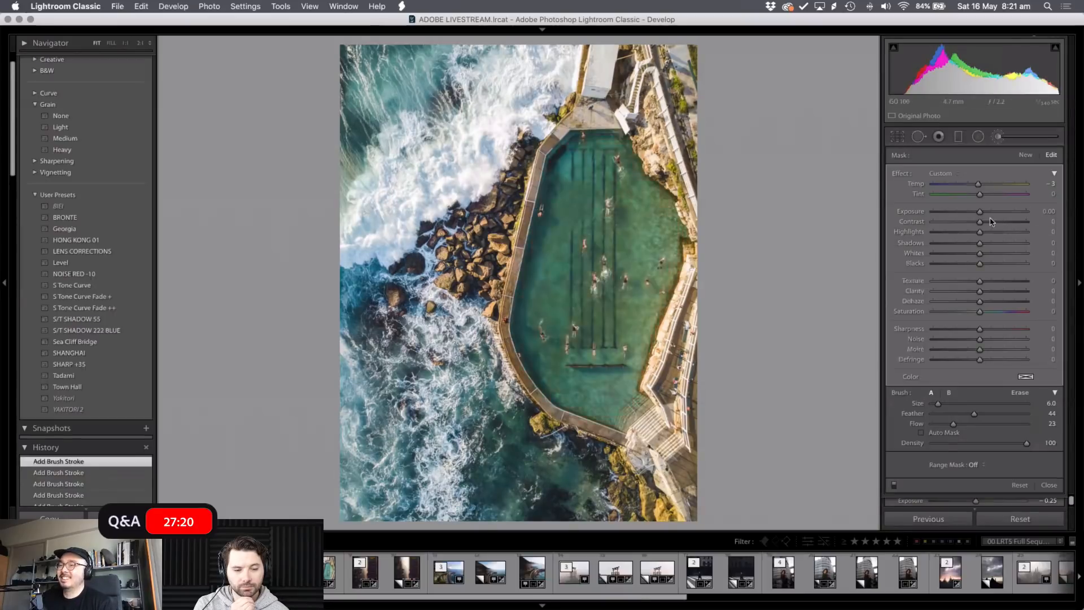
- Set the pool mask's Temp to -12, Exposure to 0.50, Highlights to 13 and Shadows to 31
double_click(979, 186)
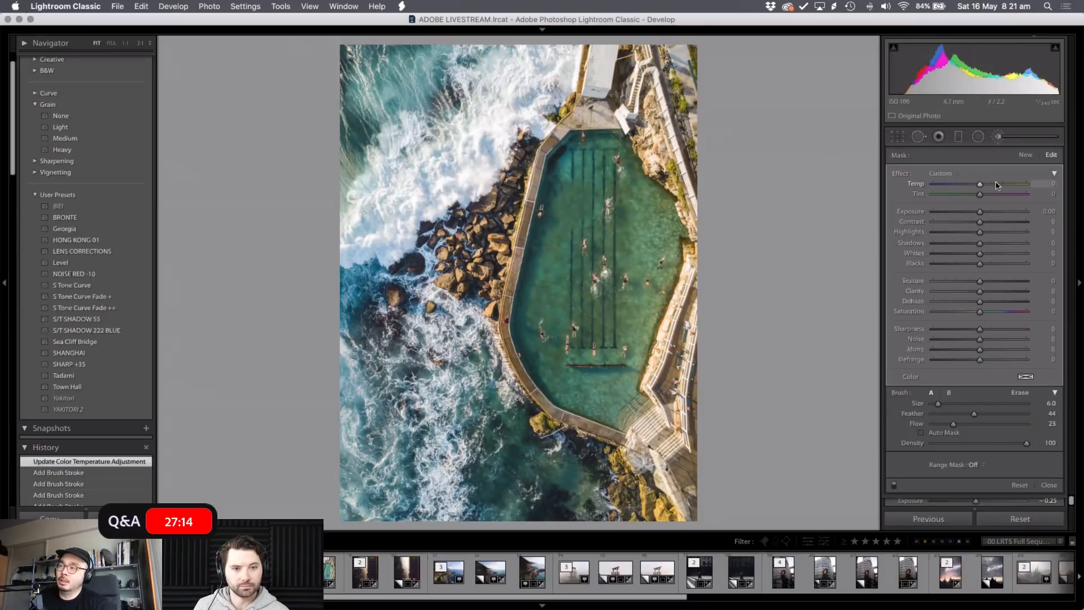
left_click_drag(979, 186, 974, 200)
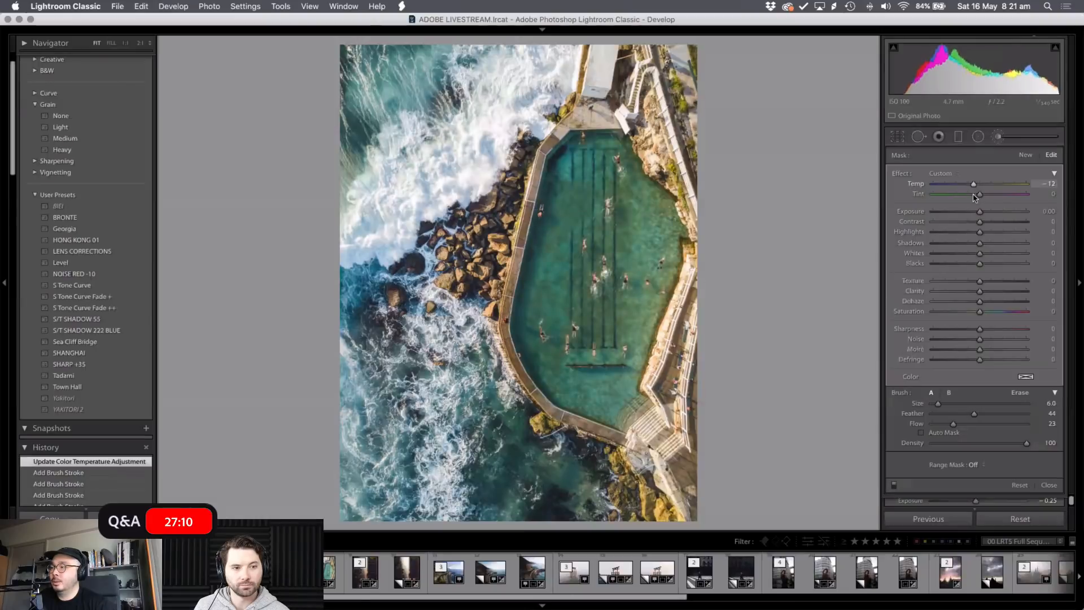
left_click_drag(981, 215, 974, 233)
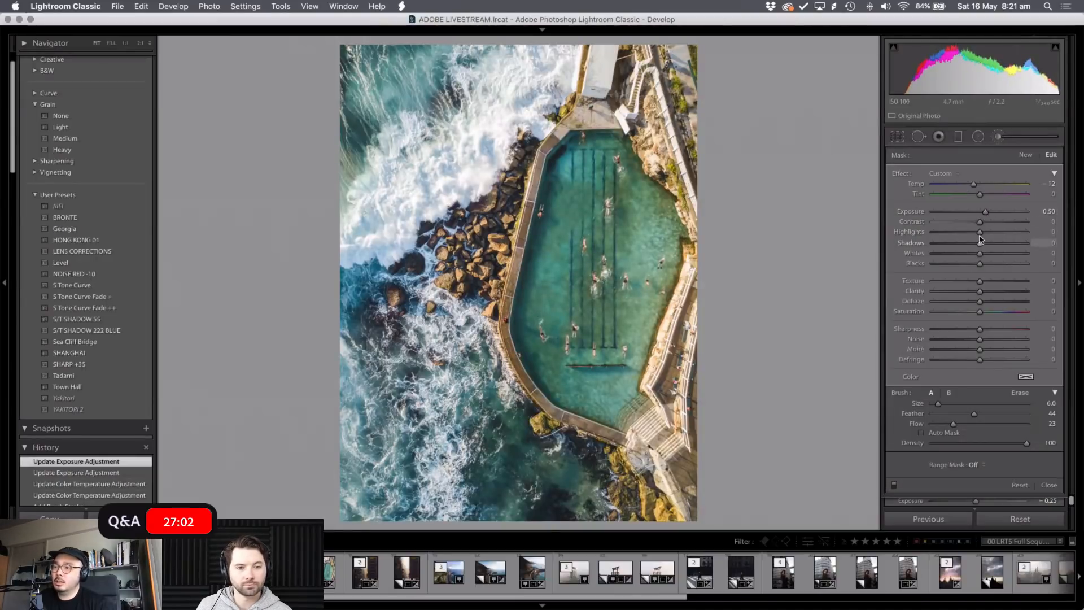
left_click_drag(981, 234, 987, 236)
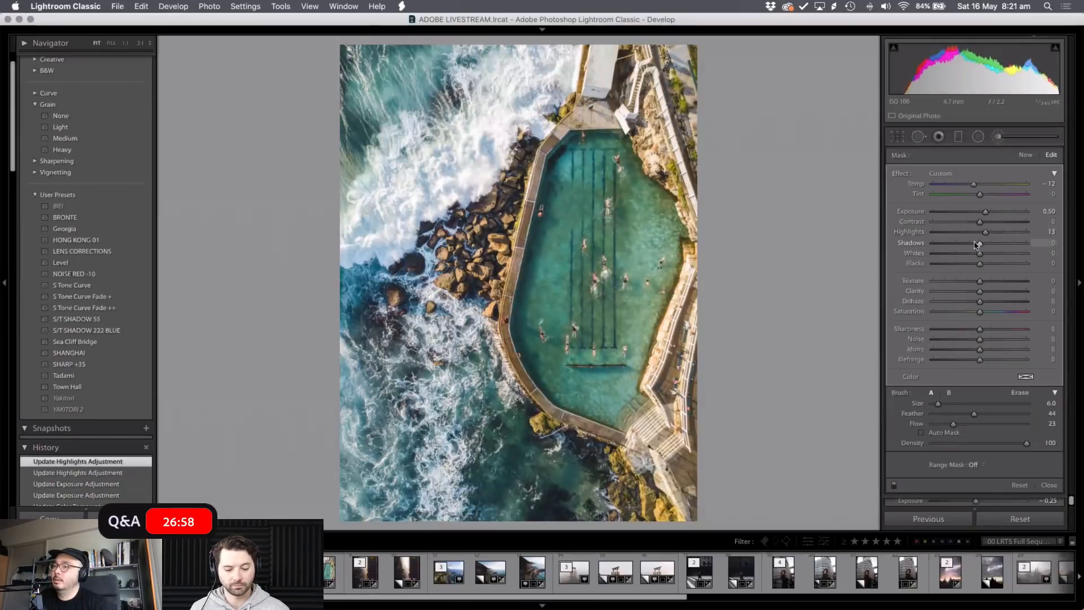
left_click_drag(978, 243, 994, 248)
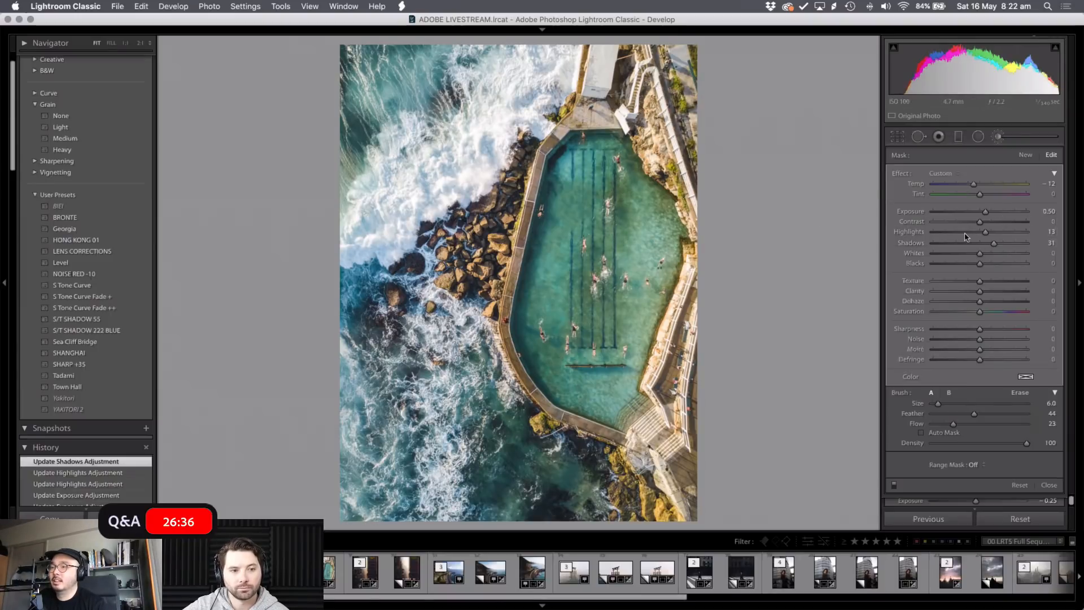
- Fine-tune the pool mask's Exposure to 0.61 and its Temp to -11
left_click_drag(985, 212, 987, 214)
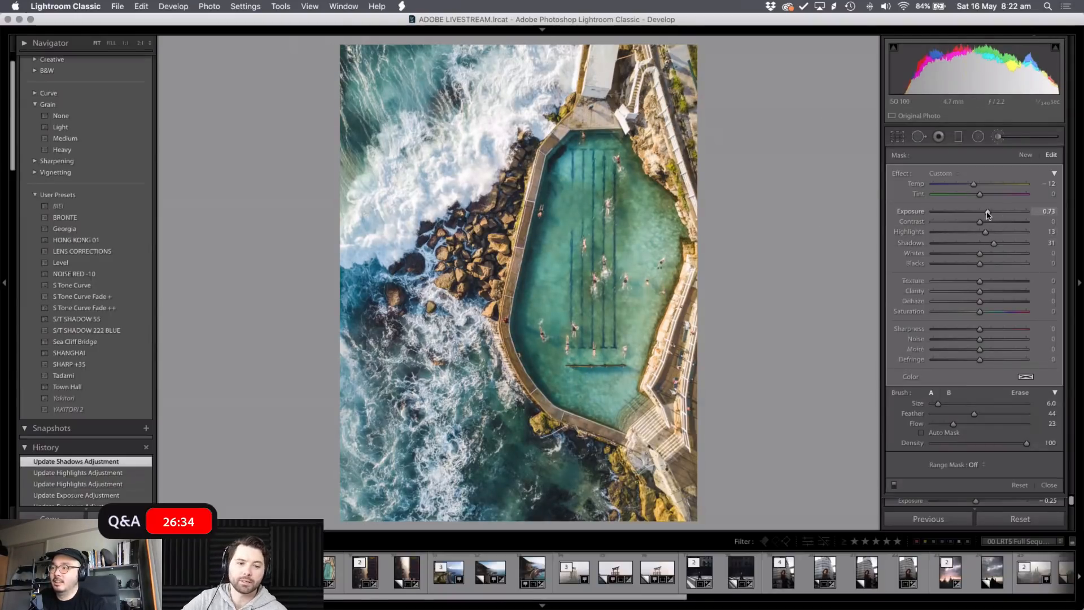
left_click_drag(987, 213, 987, 213)
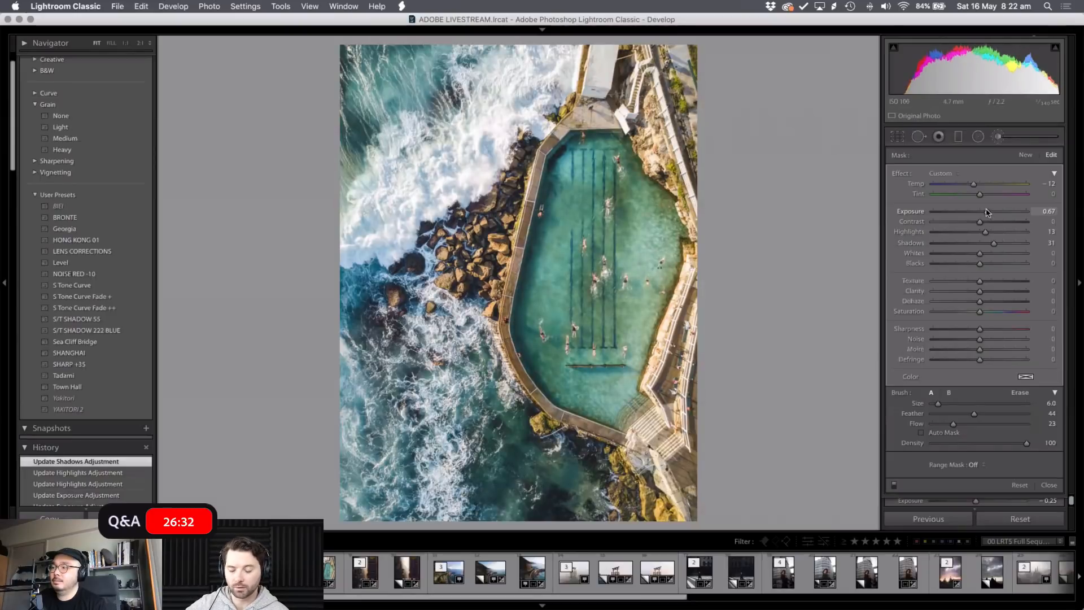
left_click_drag(987, 211, 987, 215)
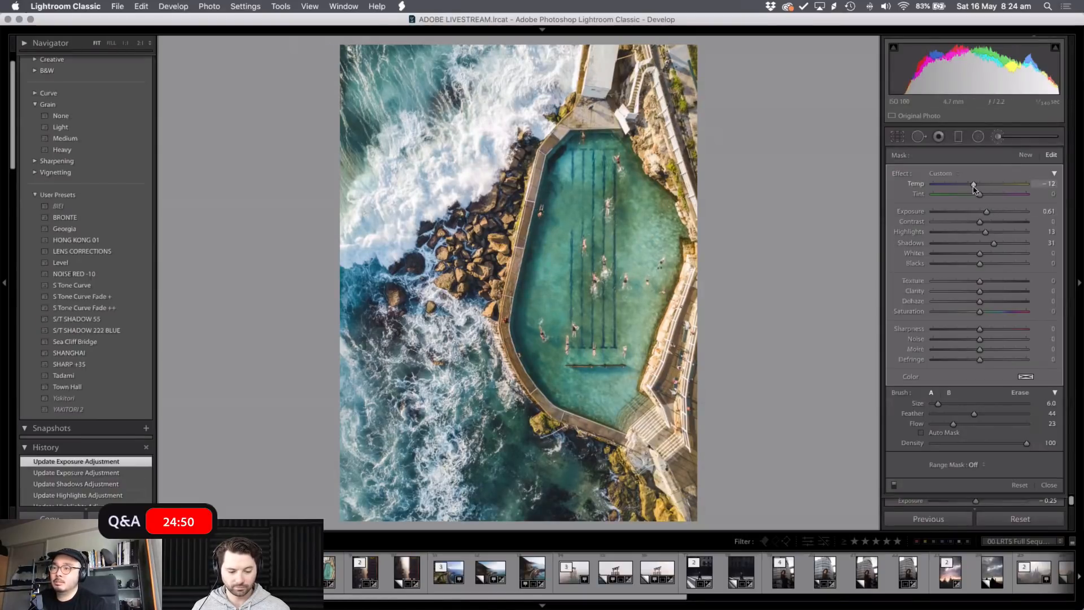
left_click_drag(975, 193, 975, 193)
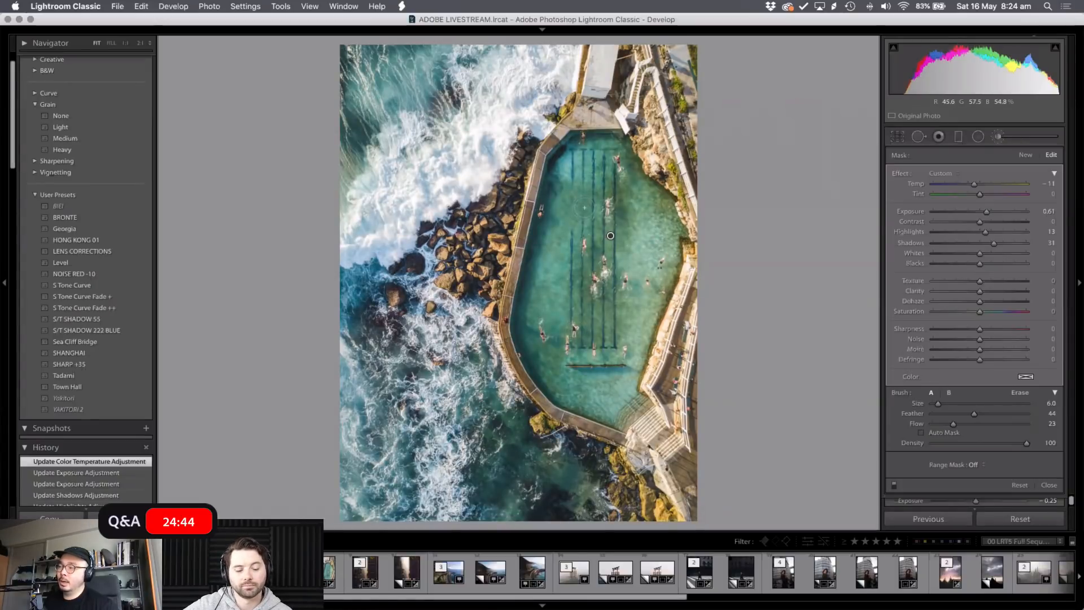
- Set the pool mask's Temp to -16 and fill in thin coverage over the pool with extra brush strokes, checking against the mask overlay
key("super+z")
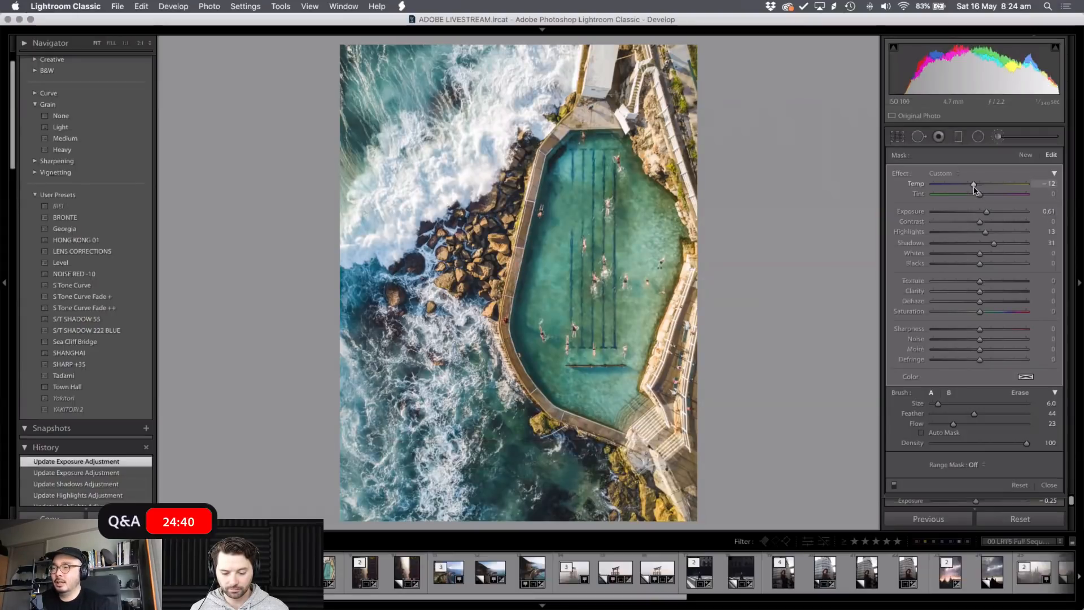
left_click_drag(973, 184, 972, 187)
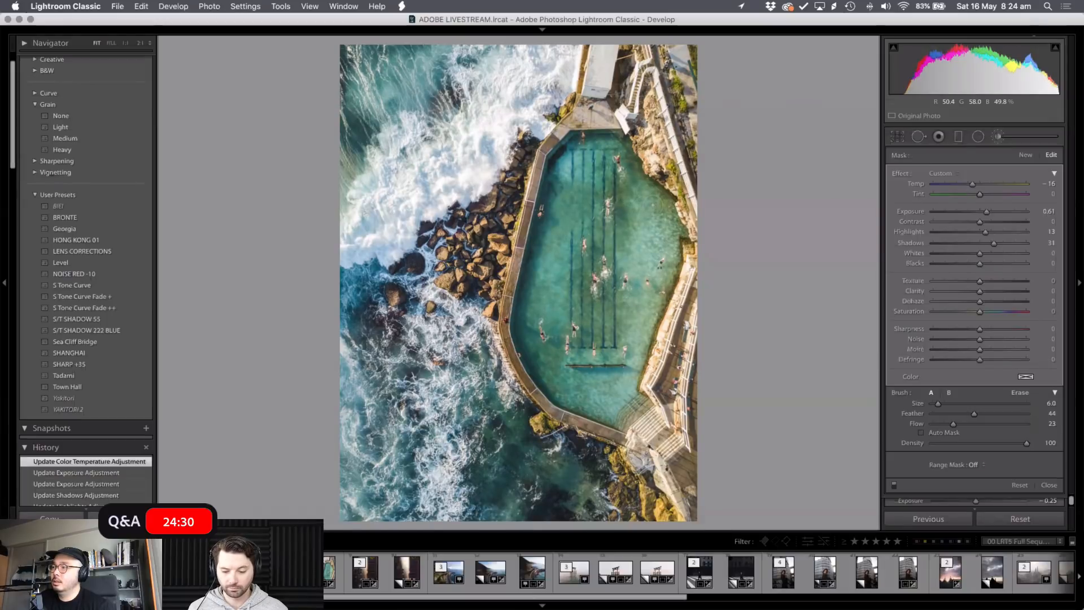
left_click(642, 201)
key("o")
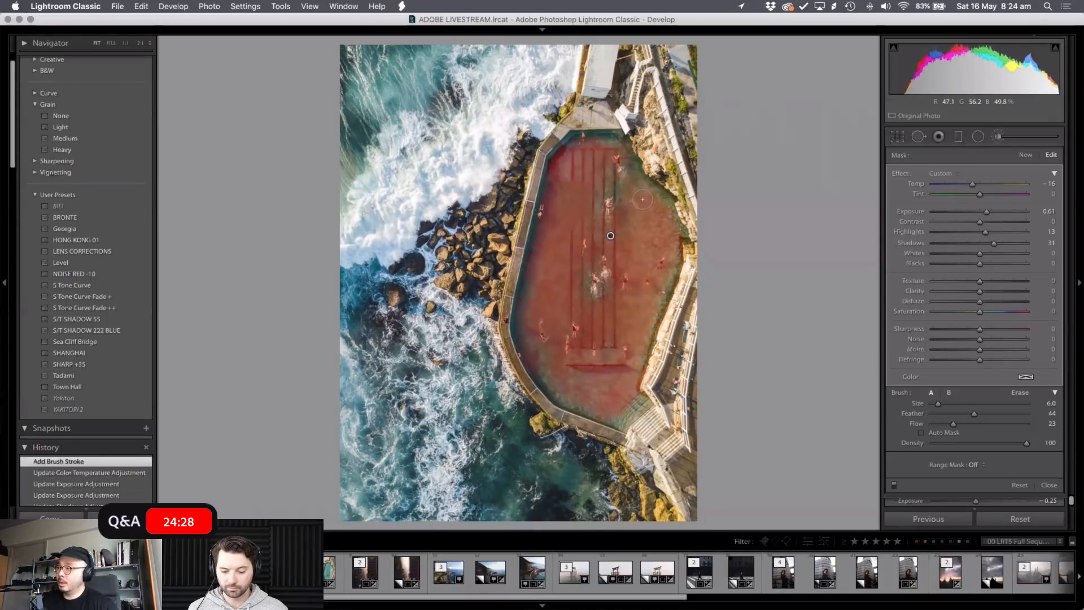
left_click_drag(580, 171, 573, 154)
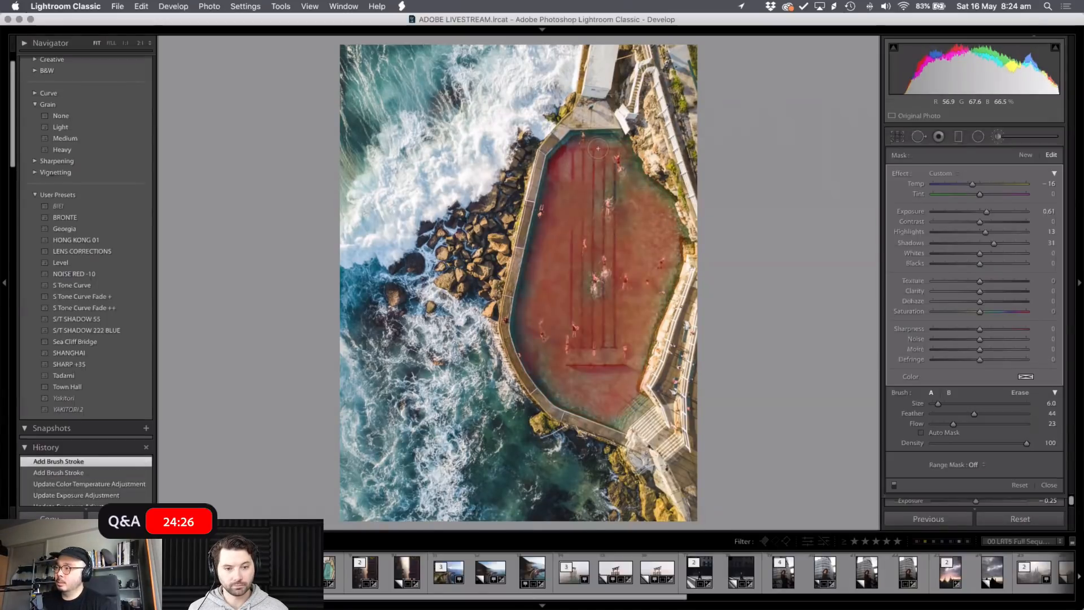
mouse_move(572, 311)
left_mouse_down()
mouse_move(528, 303)
mouse_move(539, 277)
mouse_move(535, 312)
mouse_move(590, 367)
left_mouse_up()
key("o")
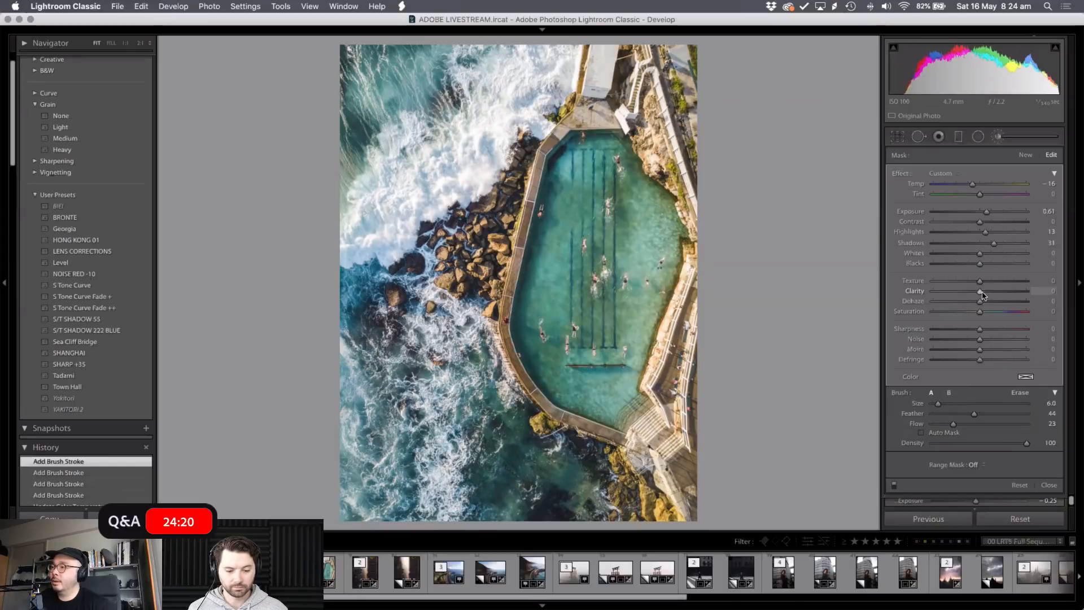
- Try different Clarity amounts on the pool mask, resetting it once and settling on 34
mouse_move(984, 296)
left_mouse_down()
mouse_move(996, 304)
mouse_move(996, 290)
left_mouse_up()
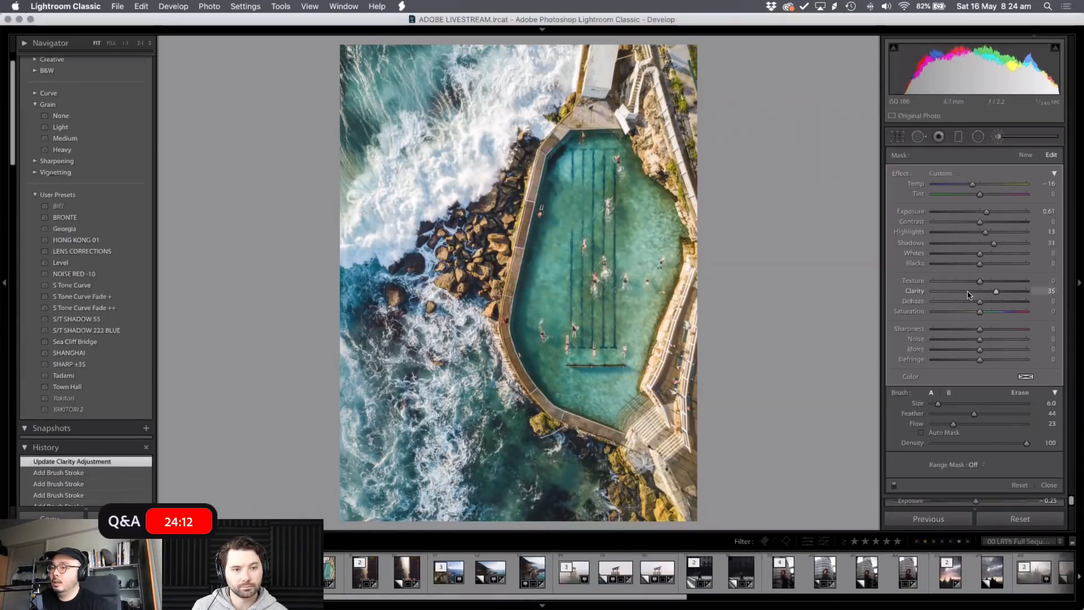
double_click(996, 293)
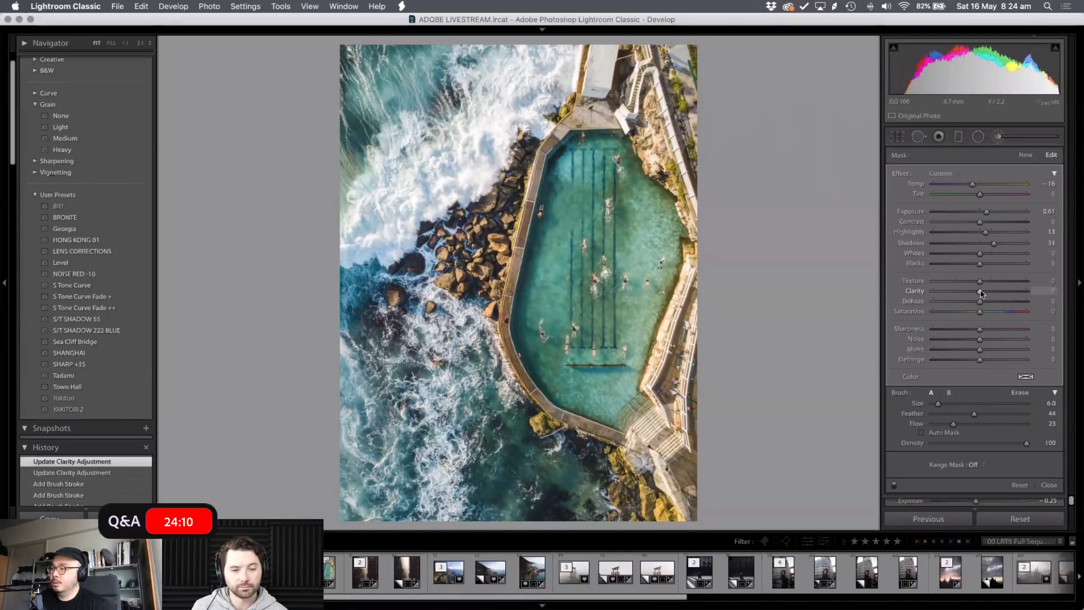
left_click_drag(982, 293, 996, 301)
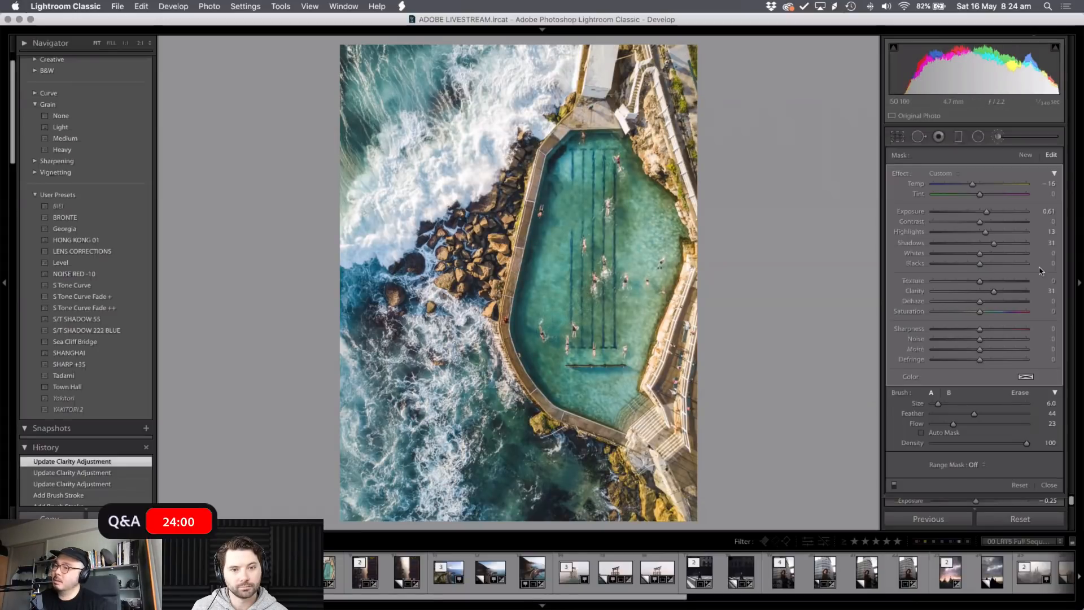
left_click_drag(993, 292, 995, 292)
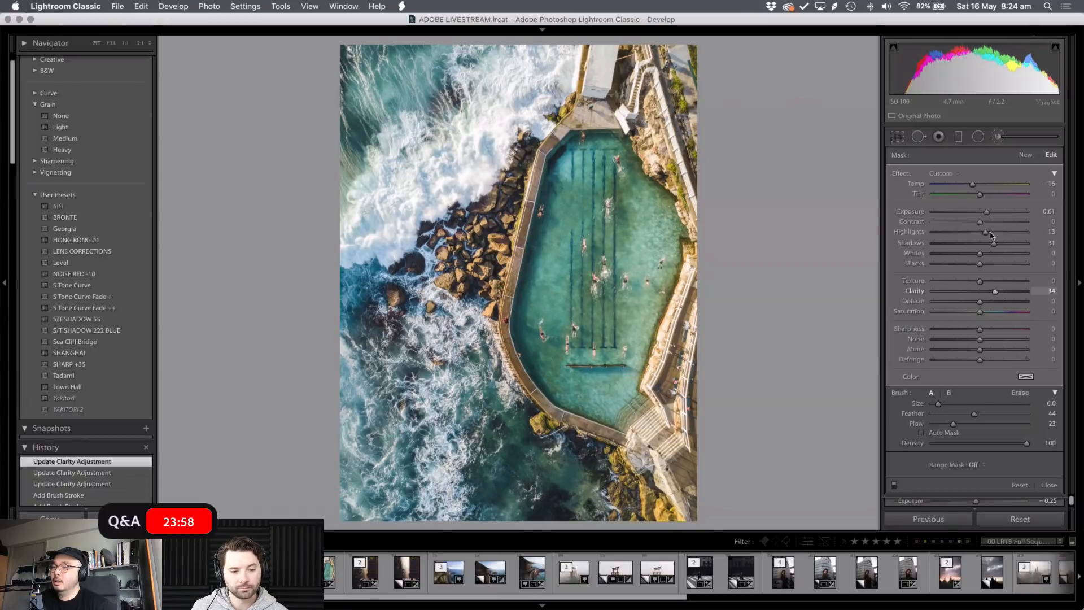
- Leave the brush adjustment and set the whole photo's Clarity to -21
key("k")
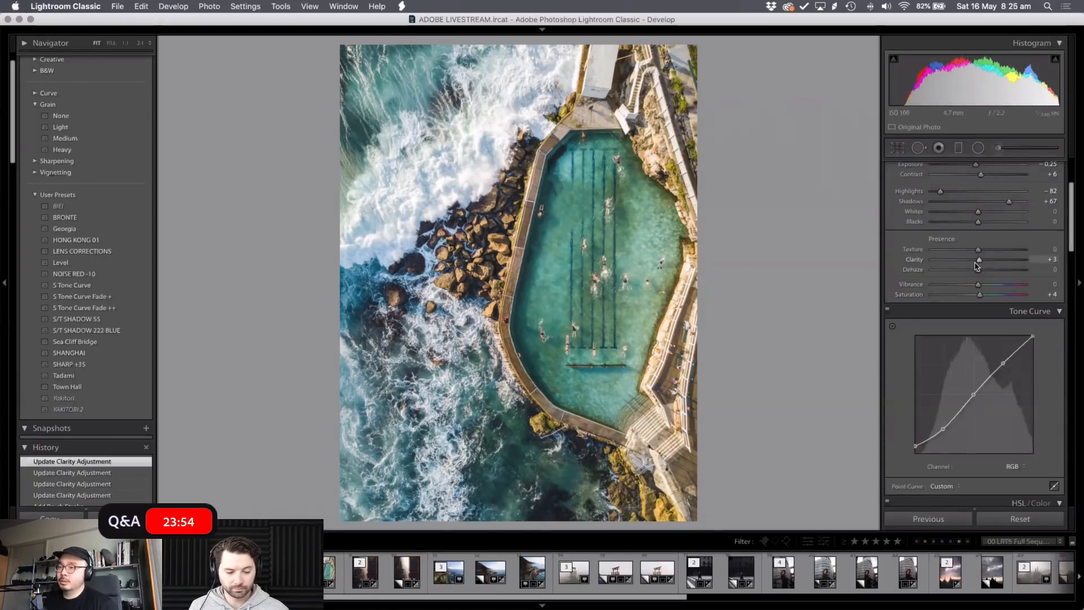
left_click_drag(978, 260, 967, 271)
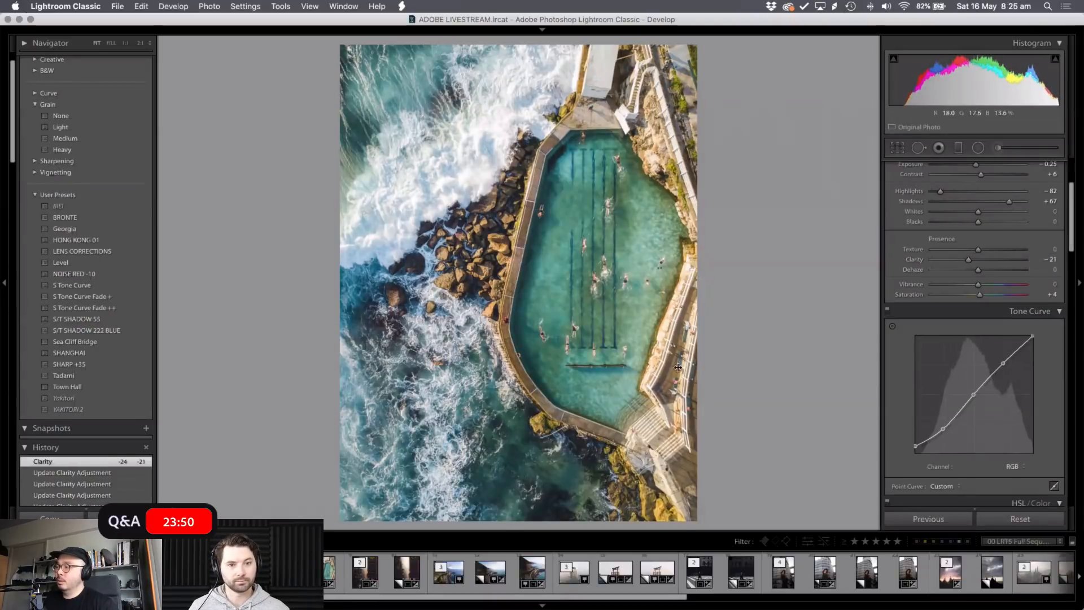
- Reselect the pool's brush mask, set its Clarity to 31 and compare the photo before and after
left_click(997, 147)
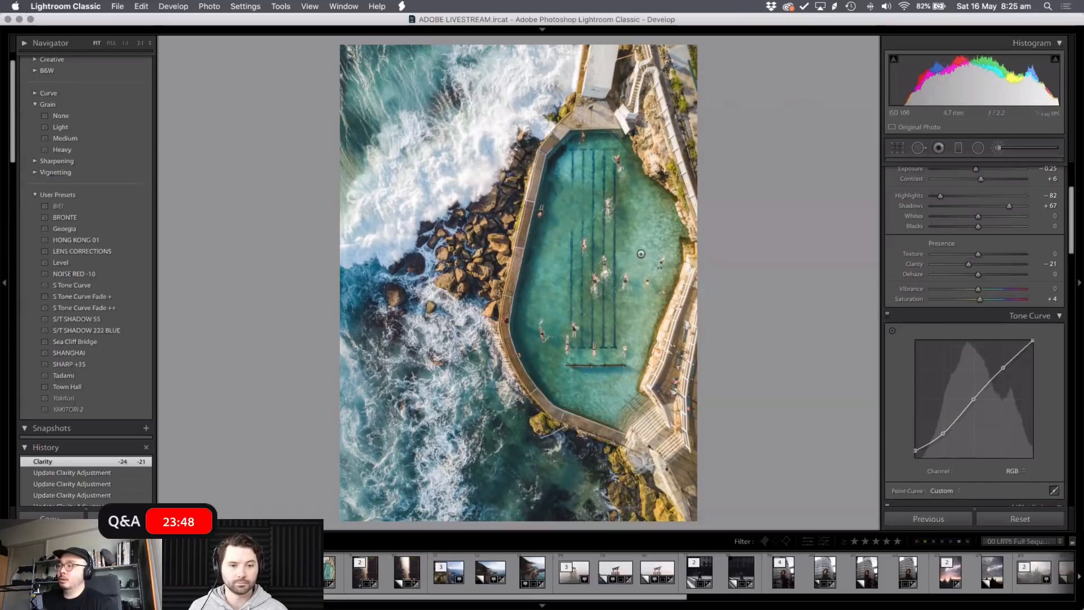
left_click(610, 235)
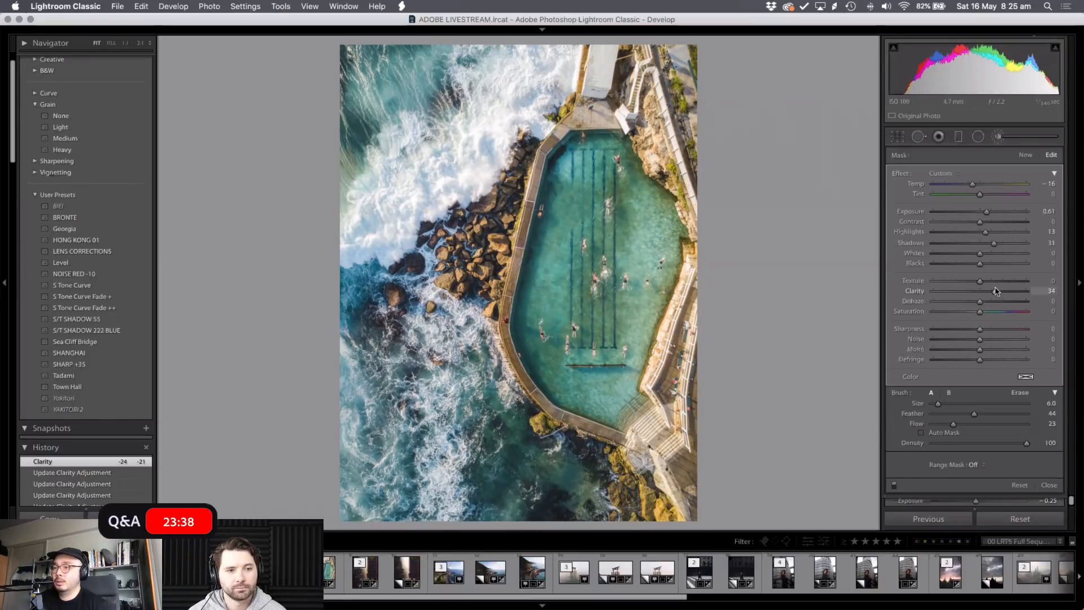
left_click_drag(994, 295, 994, 295)
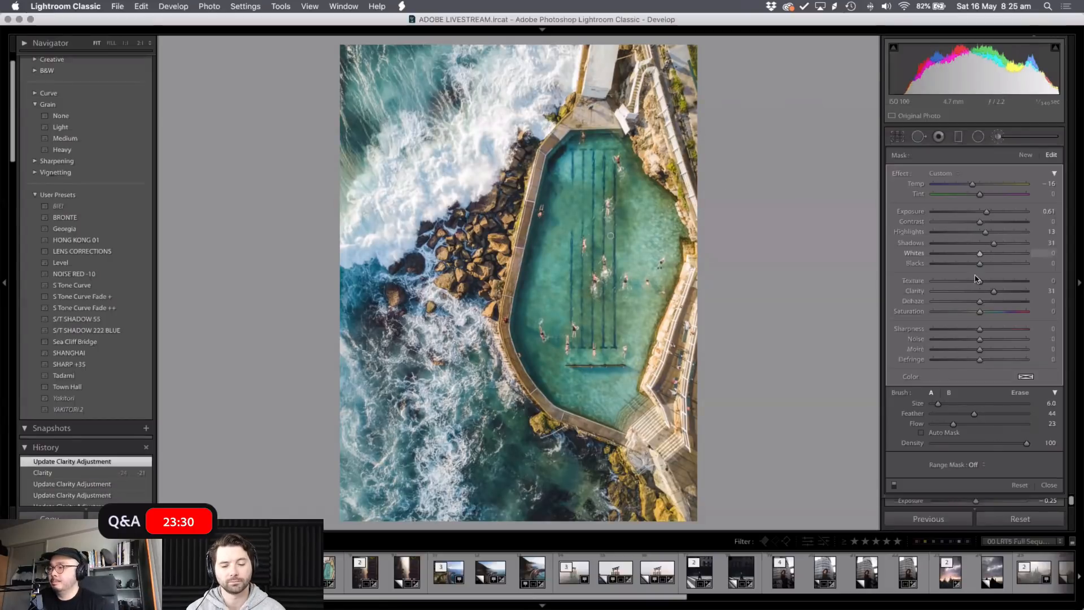
left_click_drag(993, 294, 993, 297)
key("backslash")
key("backslash")
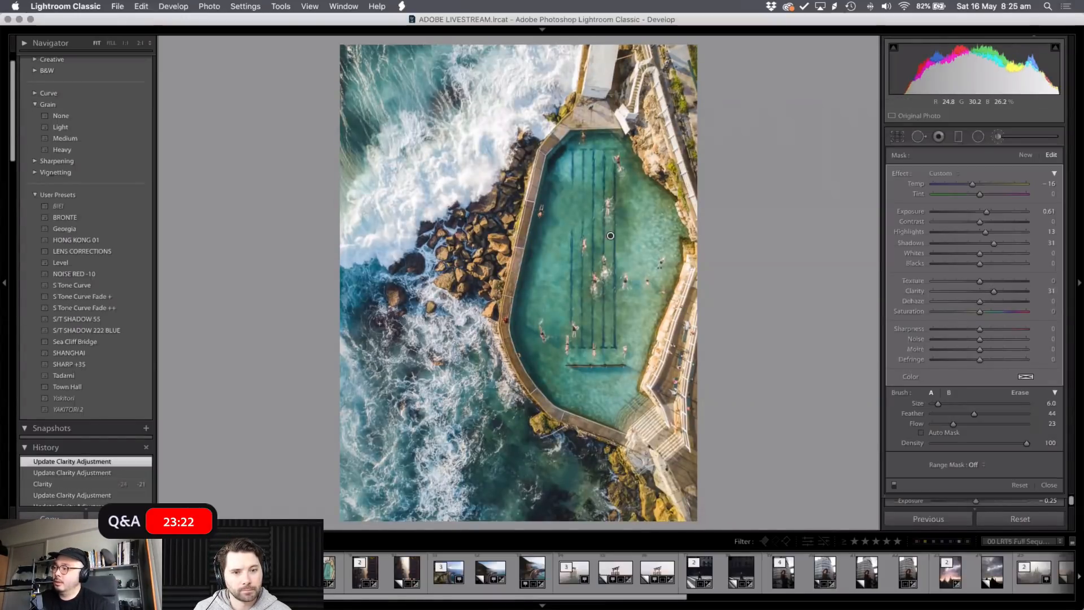
- Try a new brush mask on the dark sea below the pool, enlarging the brush to 11 and resetting the mask's Shadows to 0
key("bracketright")
key("bracketright")
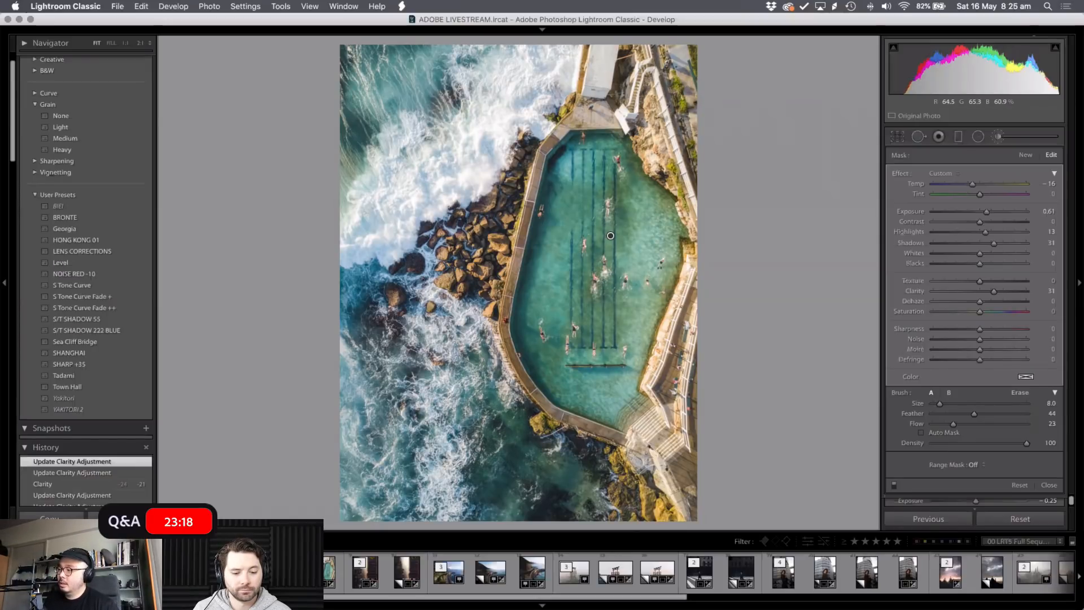
left_click(1026, 154)
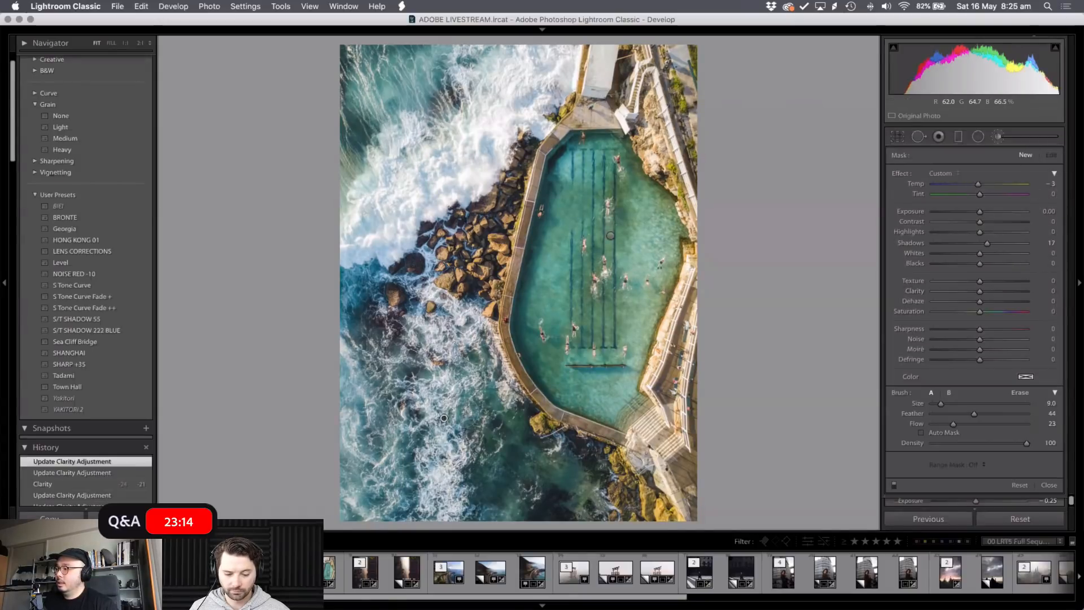
left_click(486, 464)
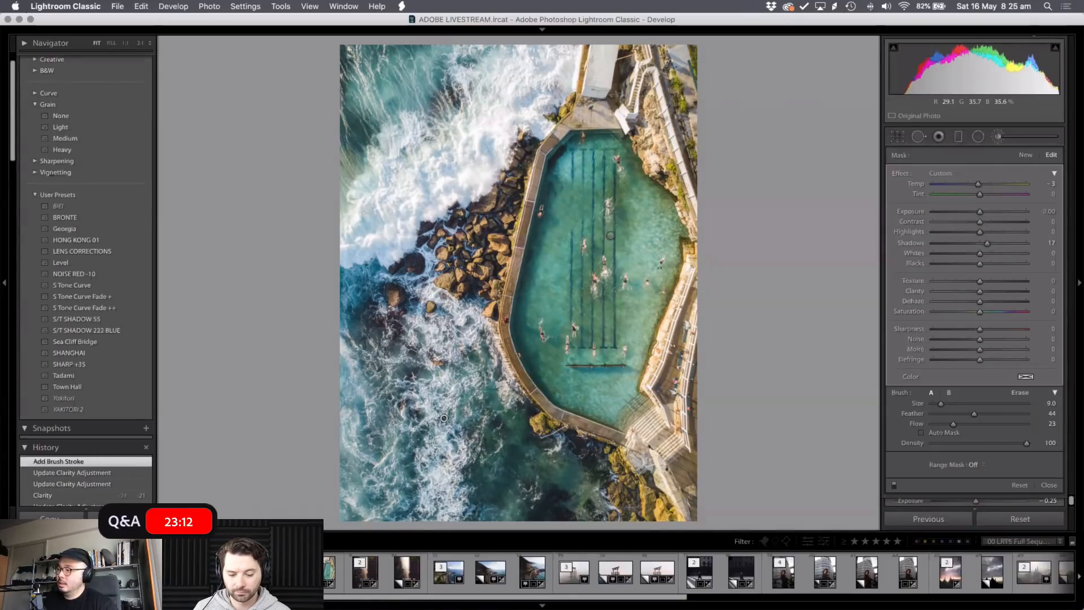
key("]")
mouse_move(513, 470)
left_mouse_down()
mouse_move(497, 452)
mouse_move(512, 478)
mouse_move(510, 462)
mouse_move(478, 476)
mouse_move(491, 444)
mouse_move(525, 480)
left_mouse_up()
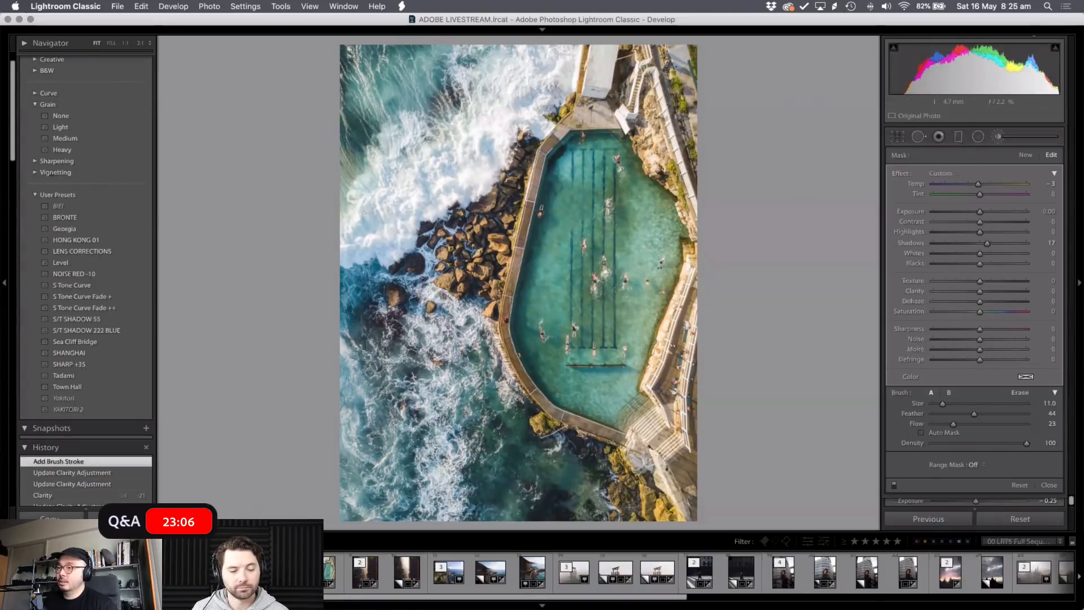
double_click(988, 244)
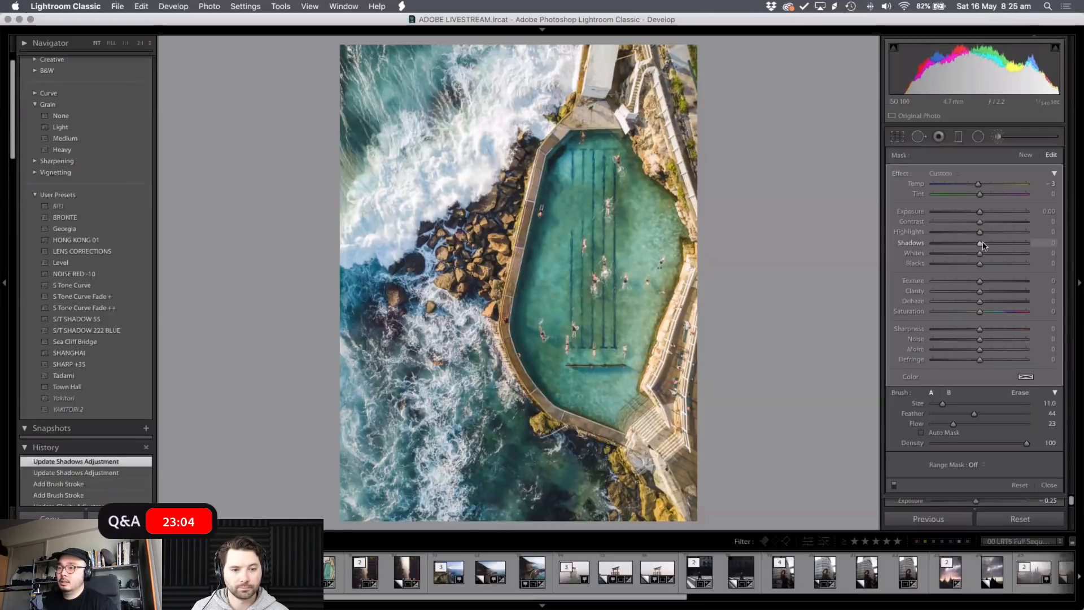
- Extend the sea mask toward the pool wall, try its Temp at -22, and delete the mask after enabling Auto Mask
mouse_move(444, 418)
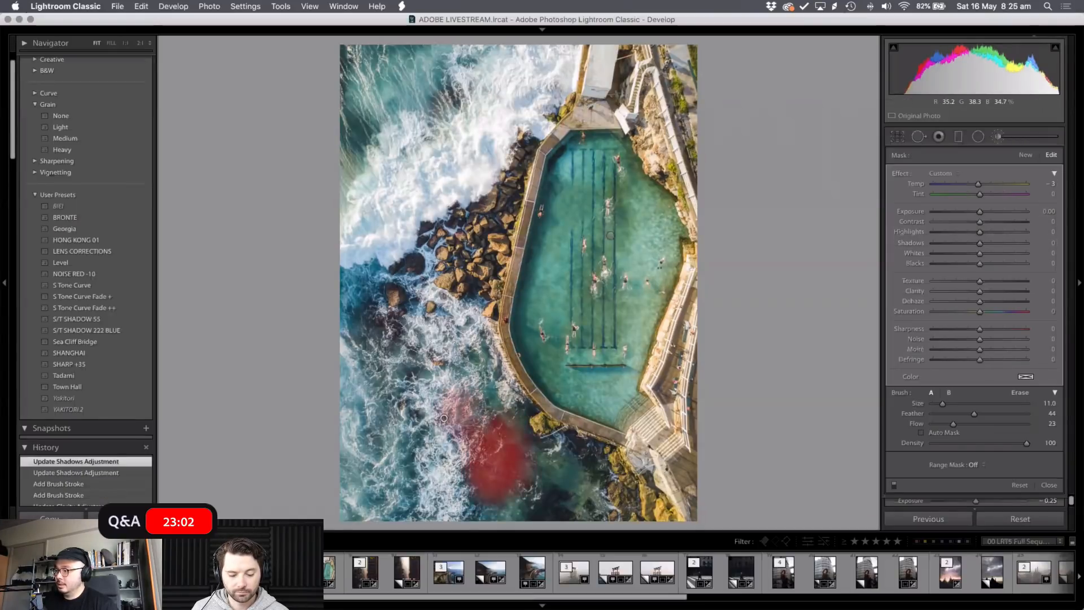
left_click(511, 409)
left_click_drag(978, 185, 969, 192)
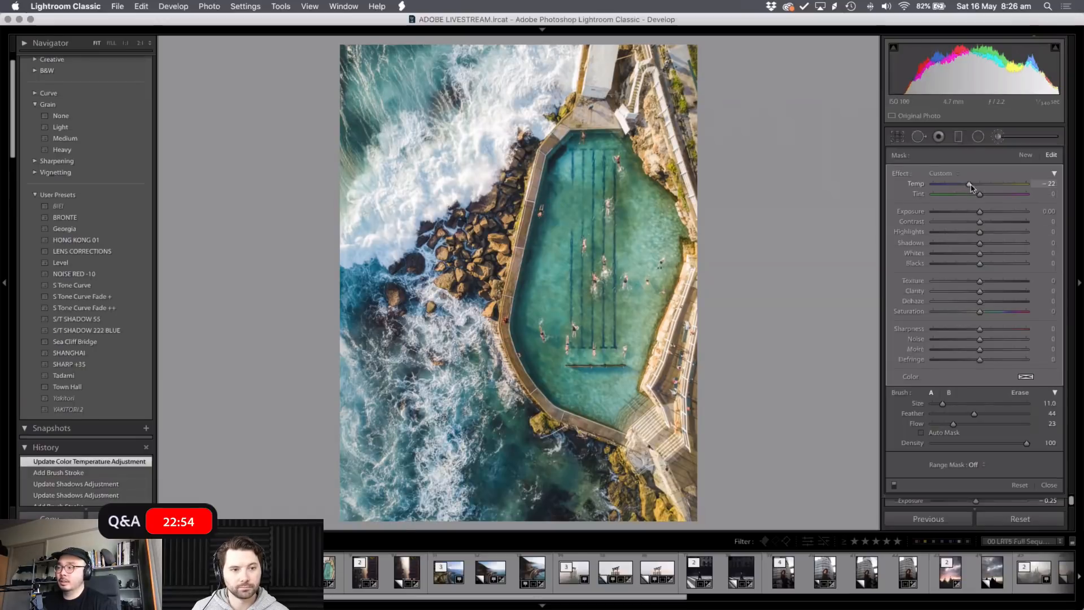
left_click(920, 433)
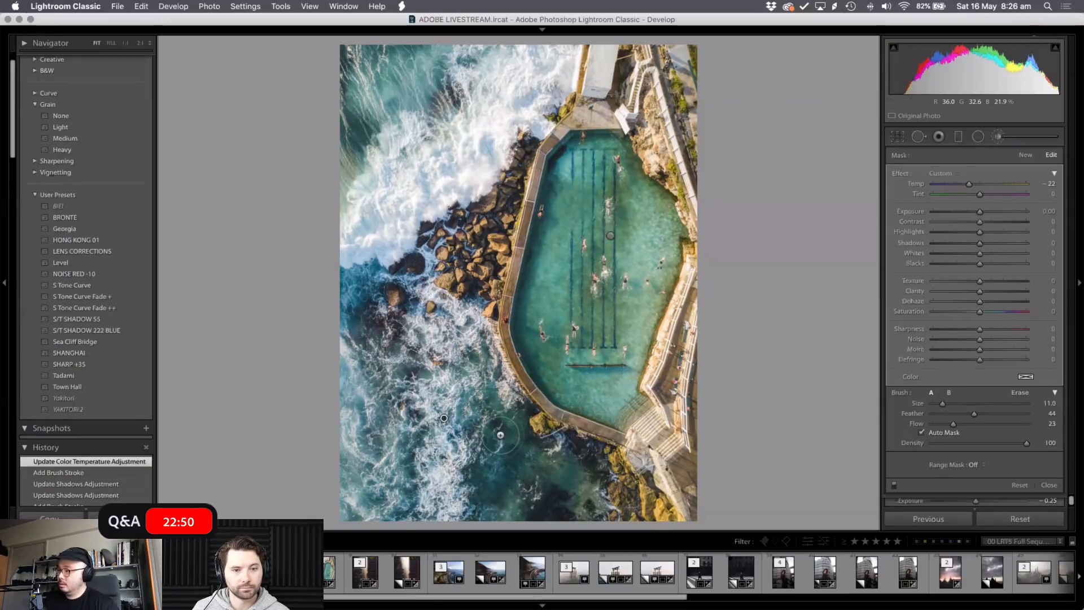
key("Delete")
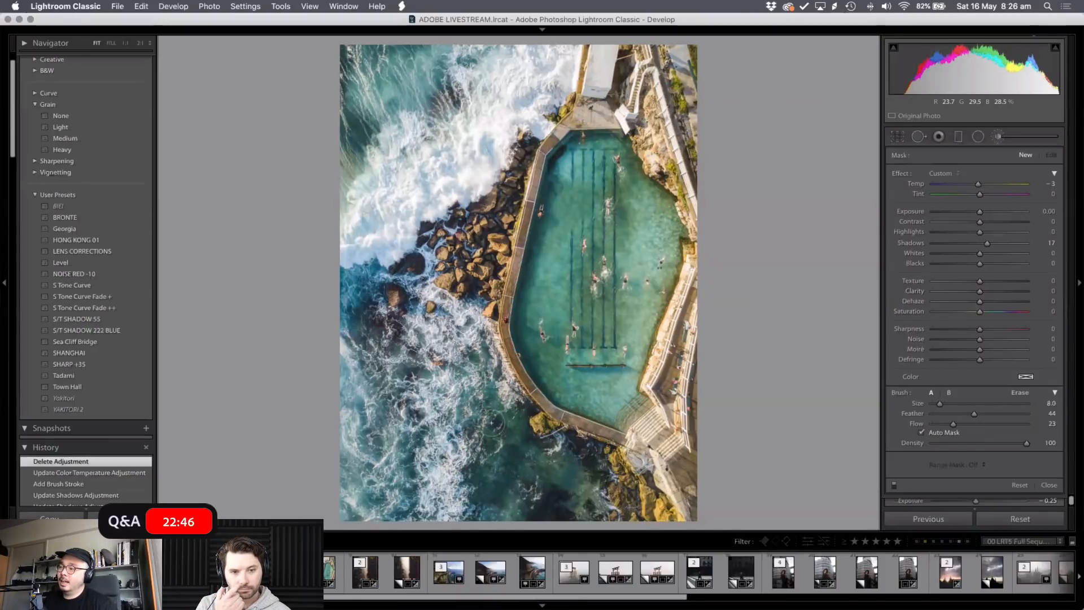
- Try another sea mask with Auto Mask on the dark water, using brush size 11, with Shadows reset to 0 and Temp at -8
left_click(490, 427)
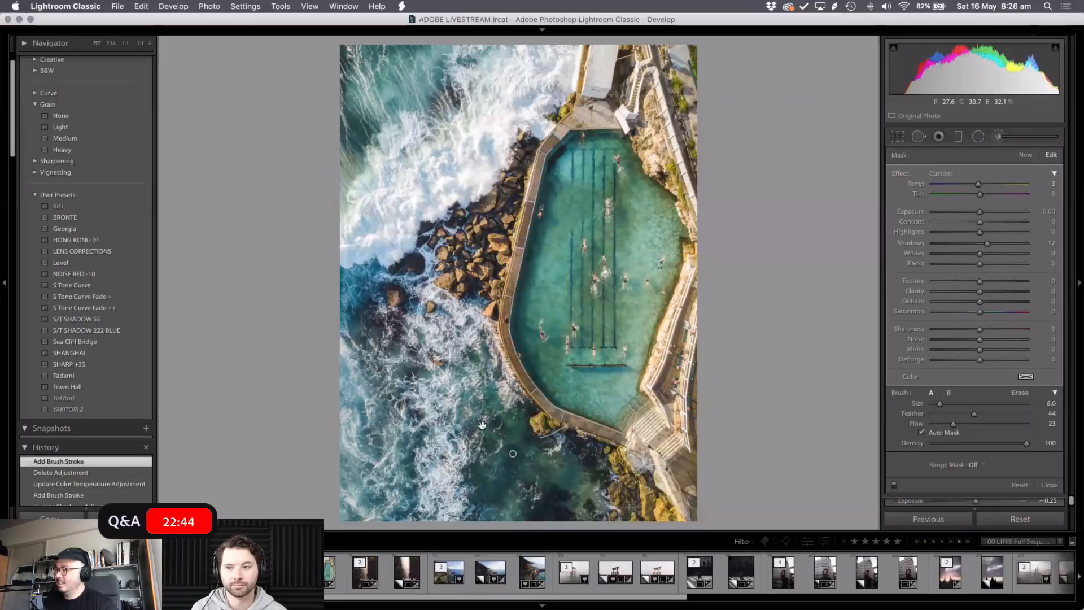
key("z")
scroll(566, 316, "down", 5)
scroll(566, 315, "left", 3)
key("bracketright")
key("bracketright")
key("bracketright")
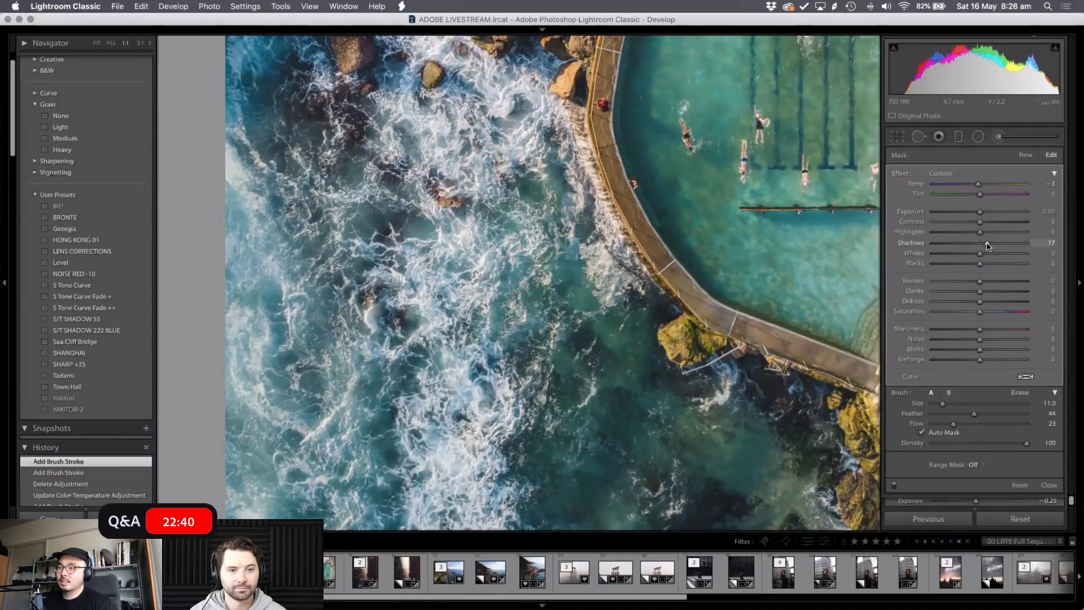
left_click_drag(978, 184, 977, 184)
- Extend the Auto Mask coverage over the dark water beside the rocks with brush size 12, check its overlay and delete this sea mask
key("bracketright")
left_click(575, 339)
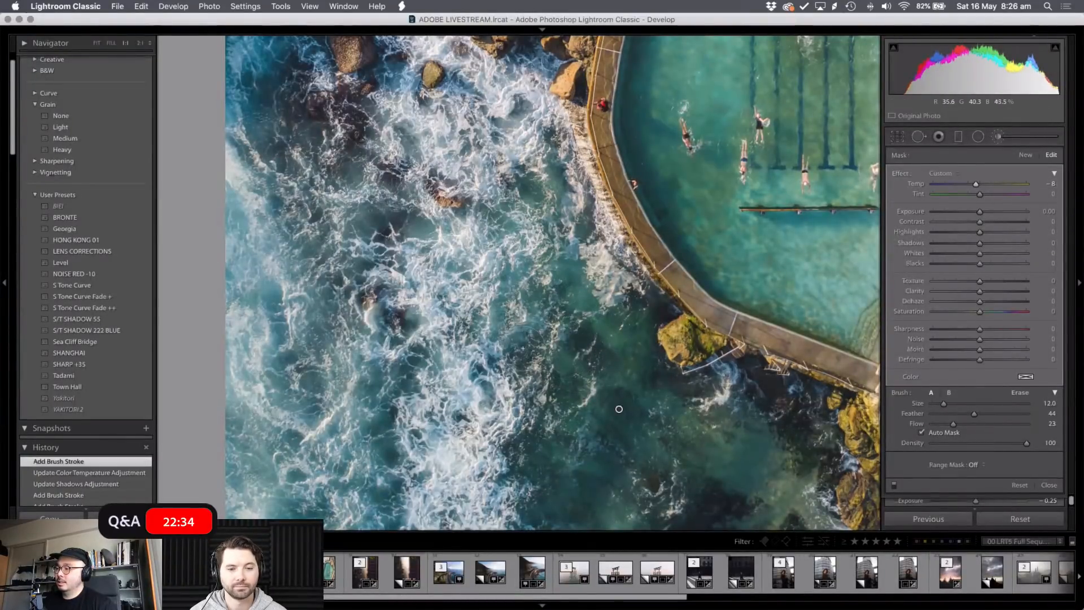
mouse_move(571, 347)
left_mouse_down()
mouse_move(595, 381)
mouse_move(599, 361)
left_mouse_up()
key("o")
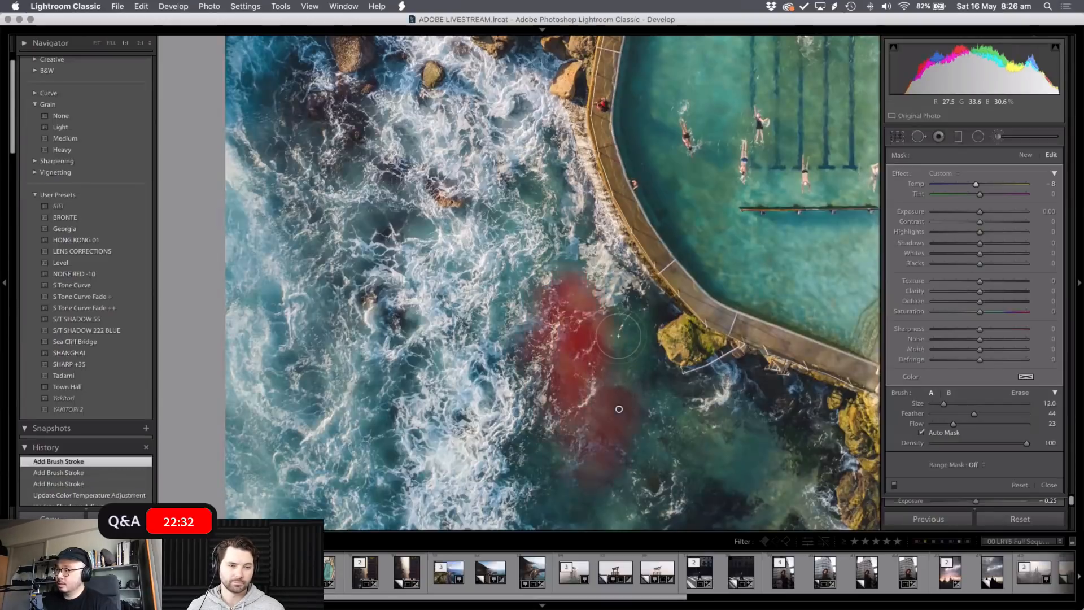
mouse_move(646, 311)
left_mouse_down()
mouse_move(621, 406)
mouse_move(538, 462)
left_mouse_up()
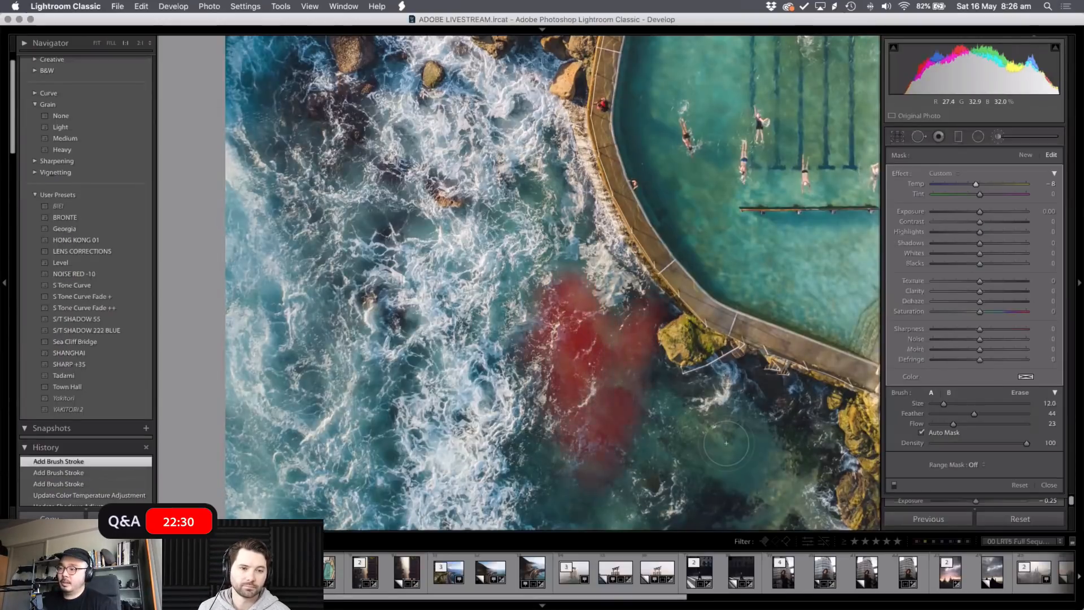
key("o")
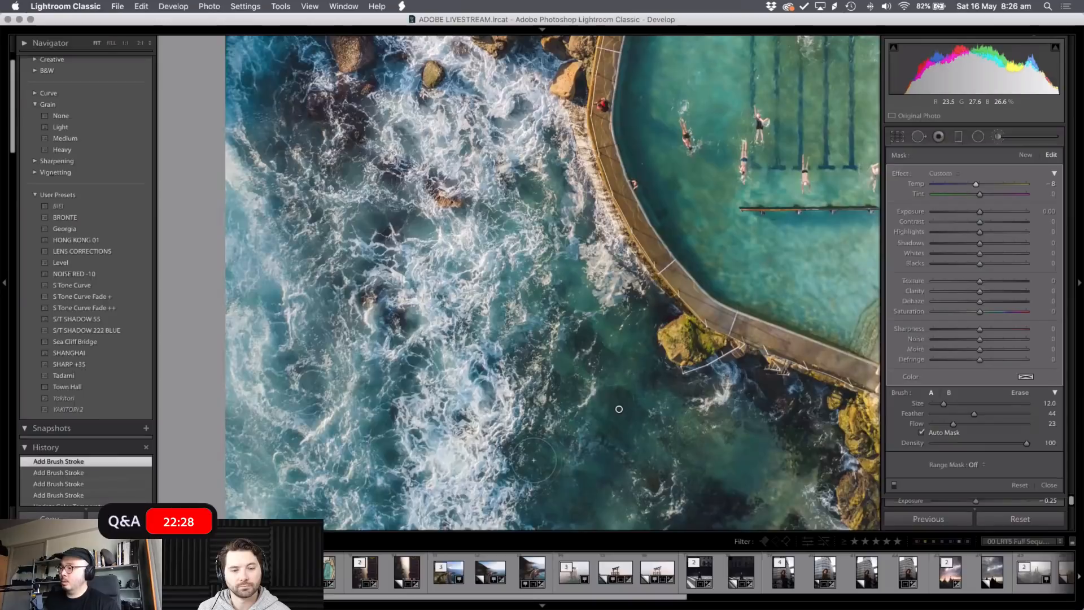
key("z")
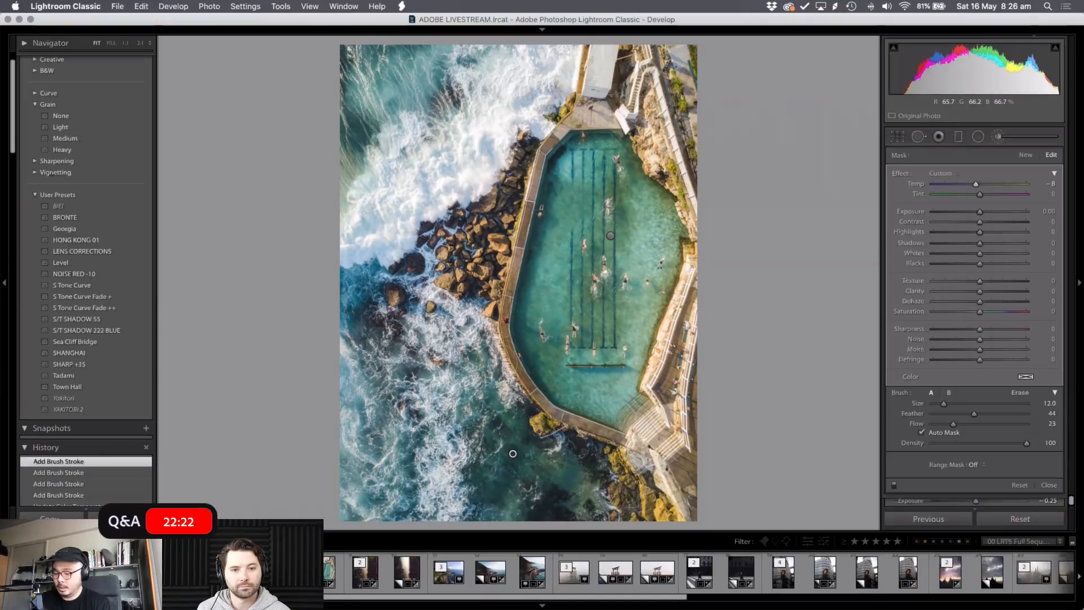
key("Delete")
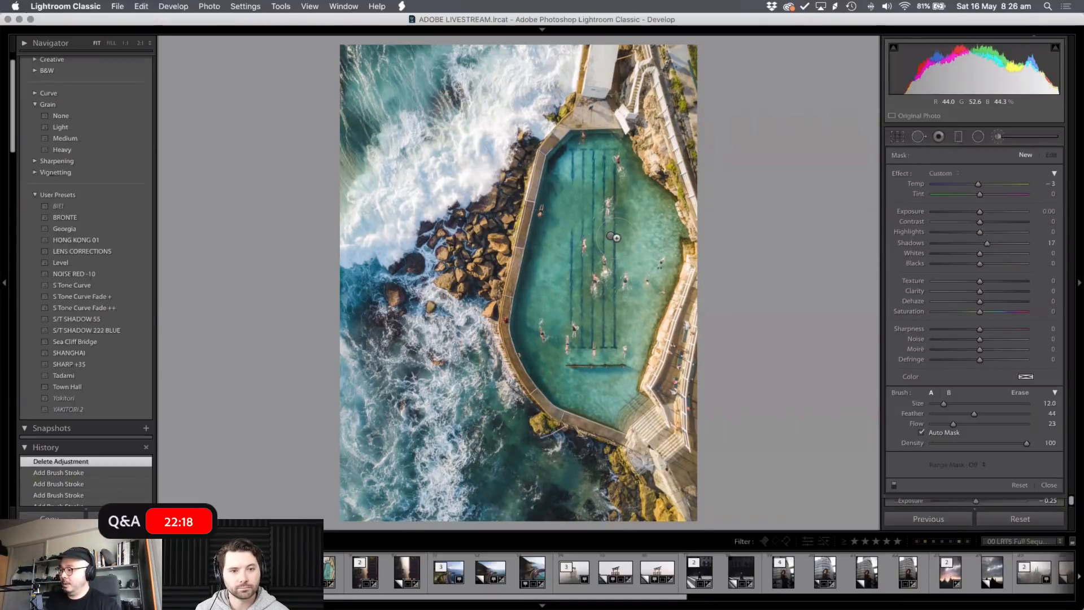
- Leave the brush adjustment and switch between this edit and the neighbouring version of the pool photo to compare them
key("k")
key("Left")
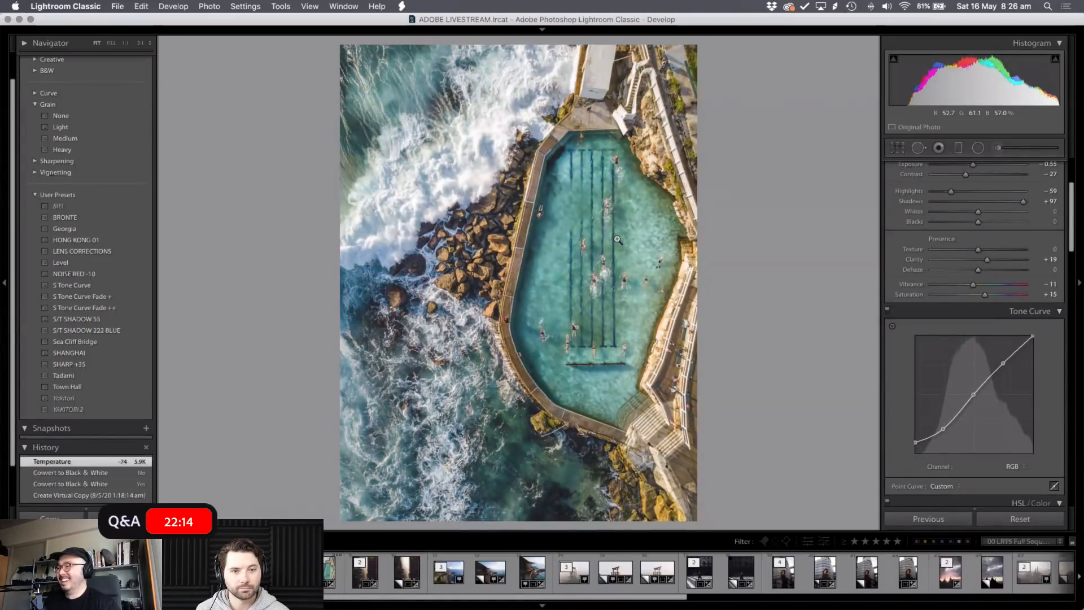
key("Right")
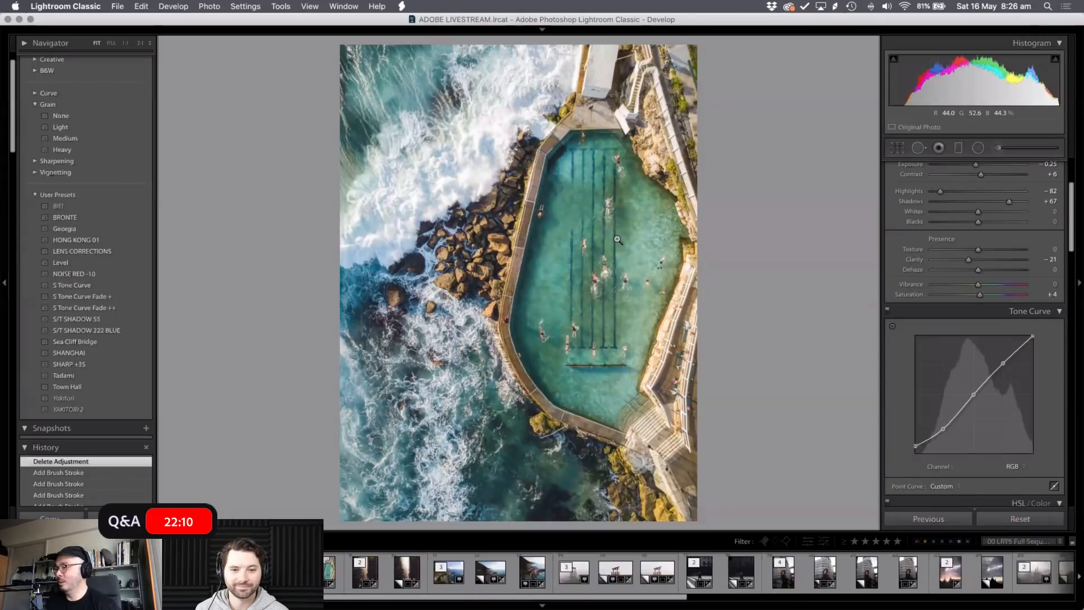
key("Left")
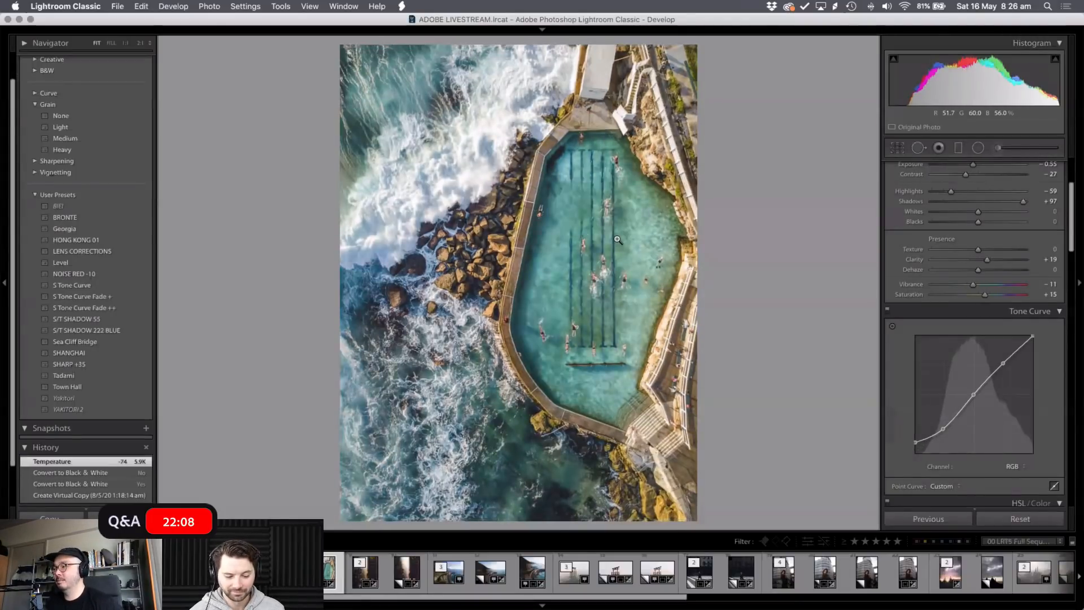
- Return to this edit of the pool photo, view it in the Library grid, and reopen it in Develop
key("Left")
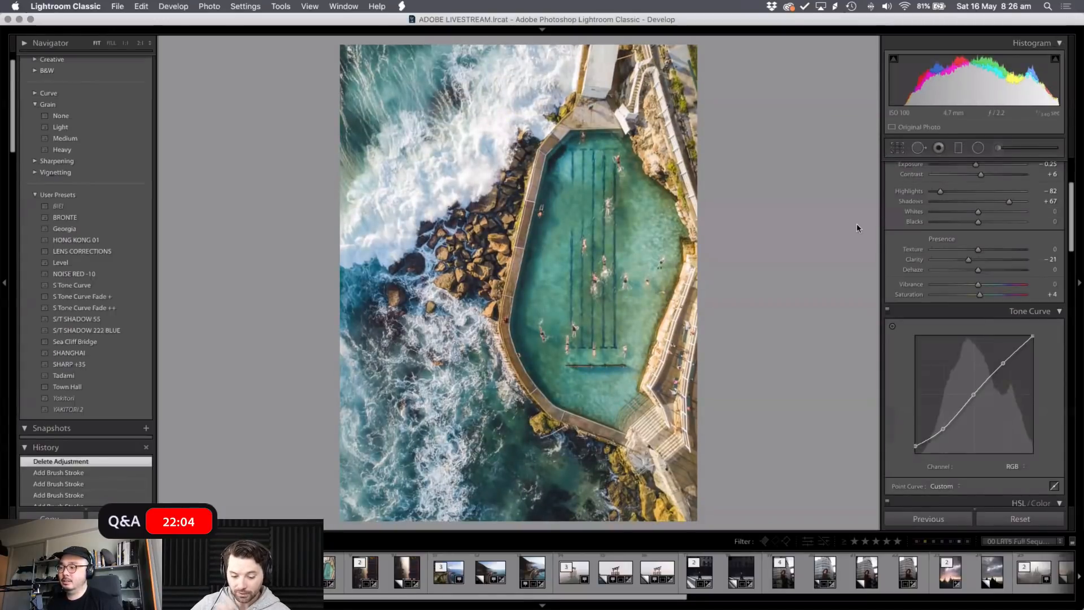
key("g")
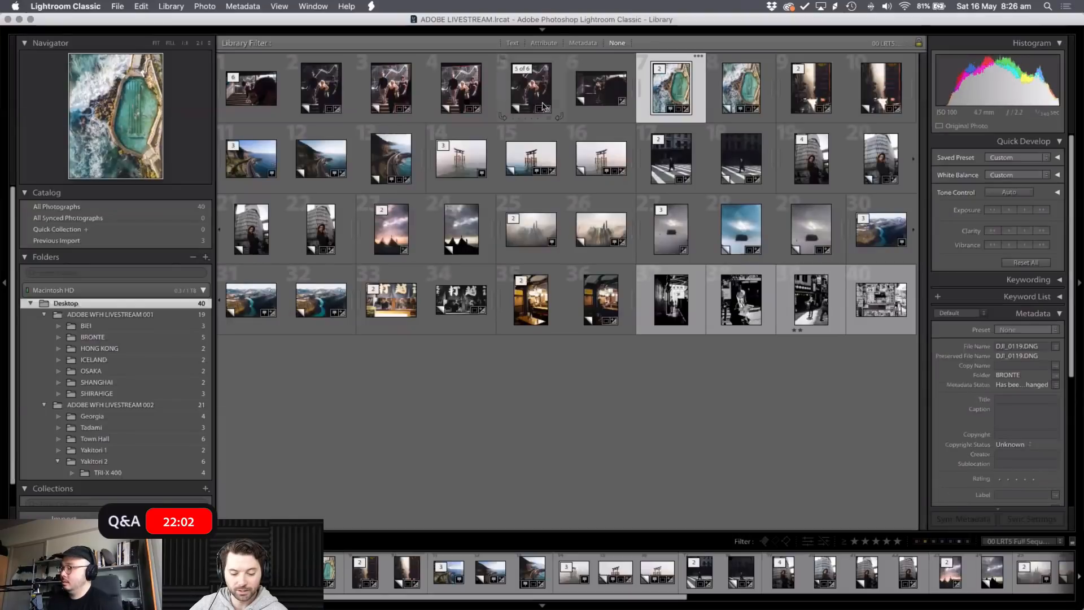
key("d")
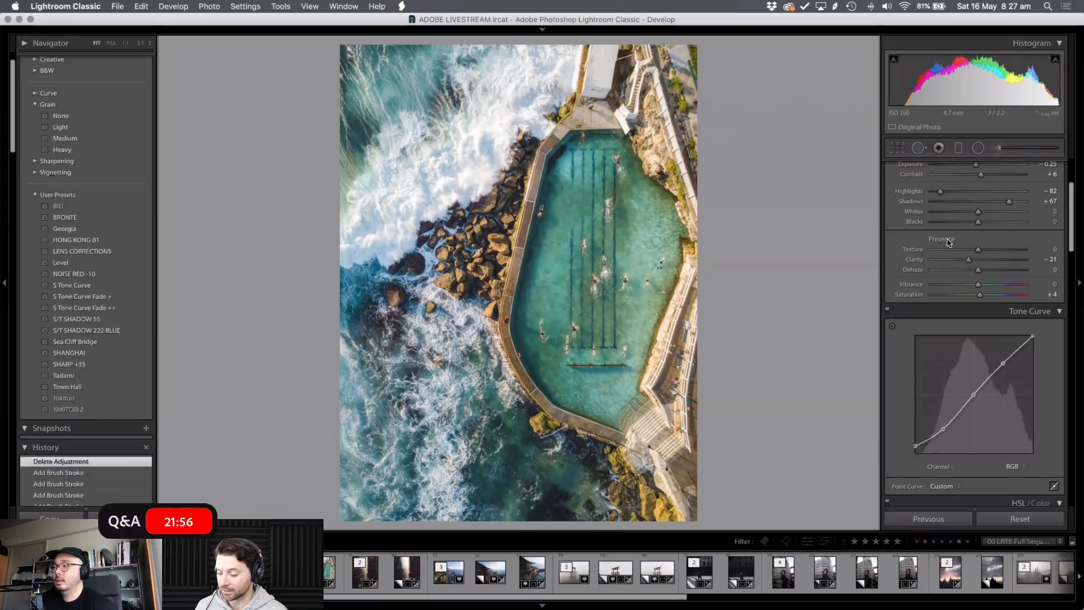
- Start a new Adjustment Brush mask with Temp and Shadows reset to 0
scroll(954, 243, "up", 5)
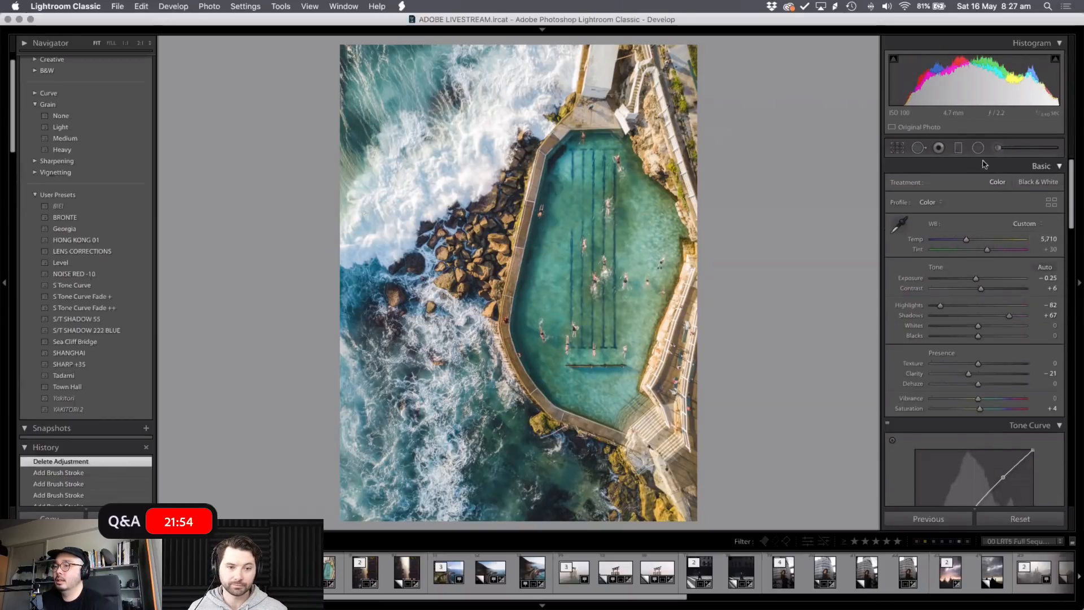
key("k")
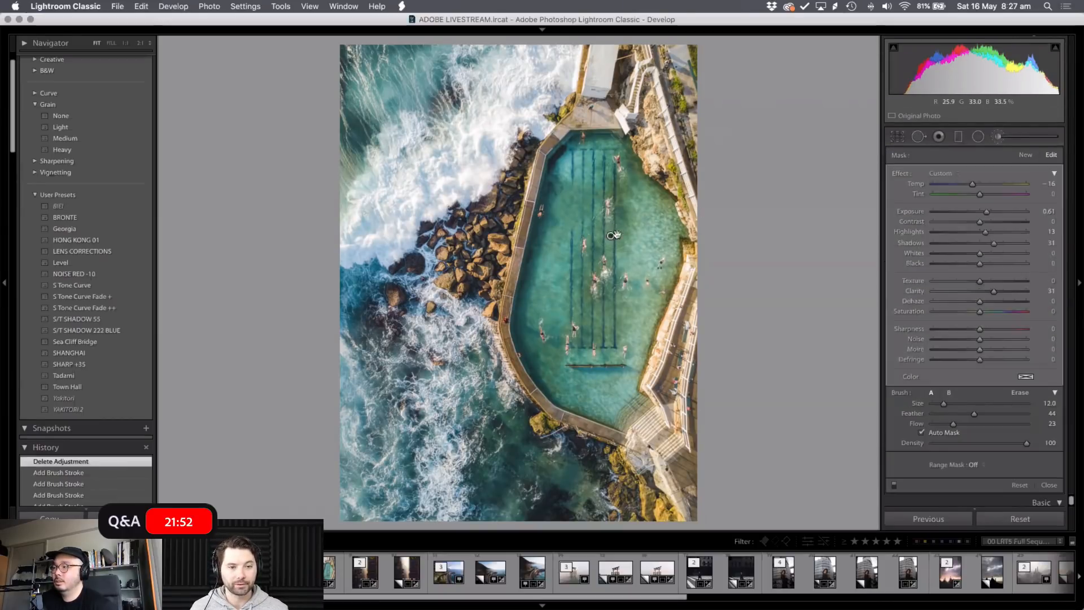
left_click(1020, 156)
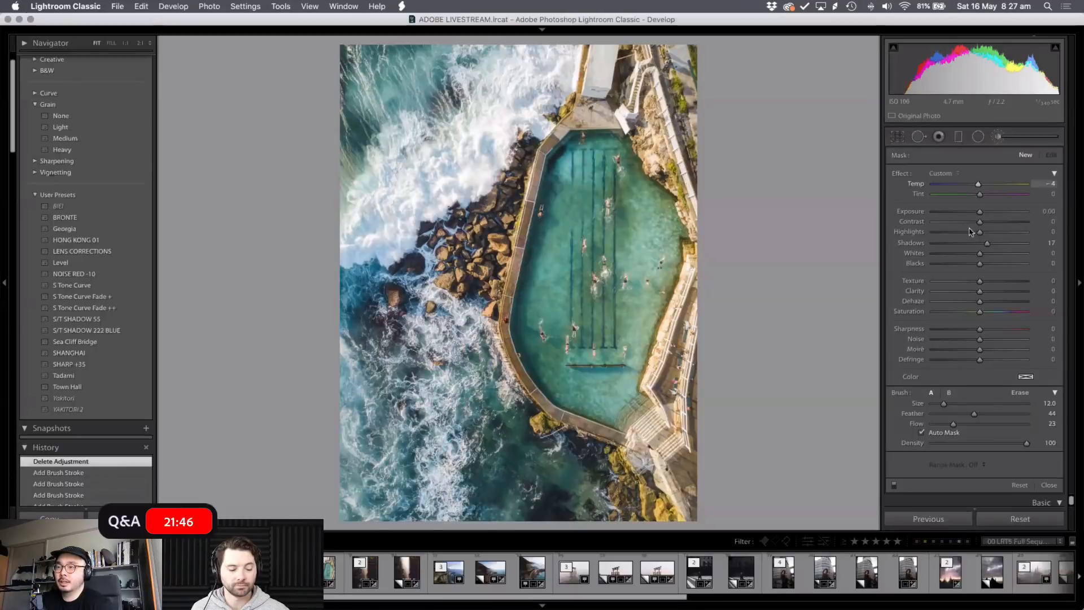
double_click(978, 186)
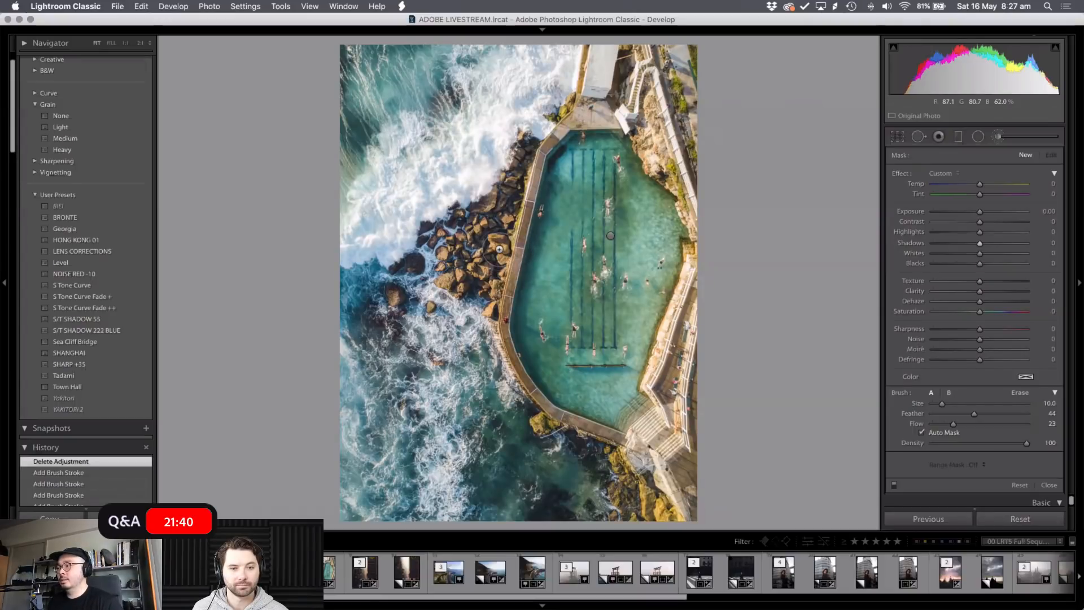
- Paint the new Auto Mask brush over the rocks beside the pool wall with brush sizes 9 and 11, and set its Clarity to 34
key("z")
left_click_drag(547, 158, 548, 228)
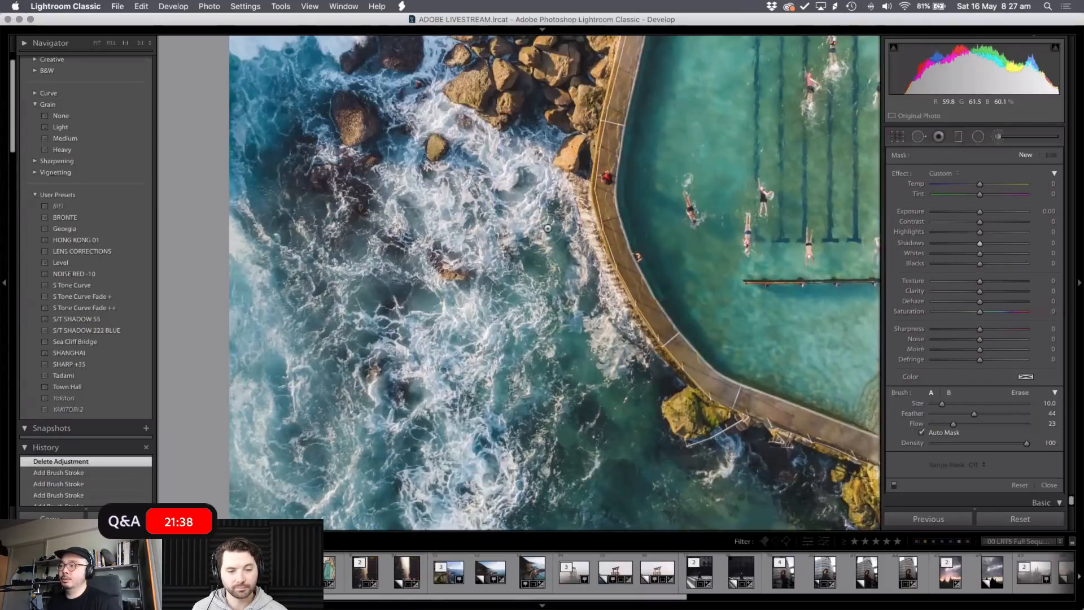
key("[")
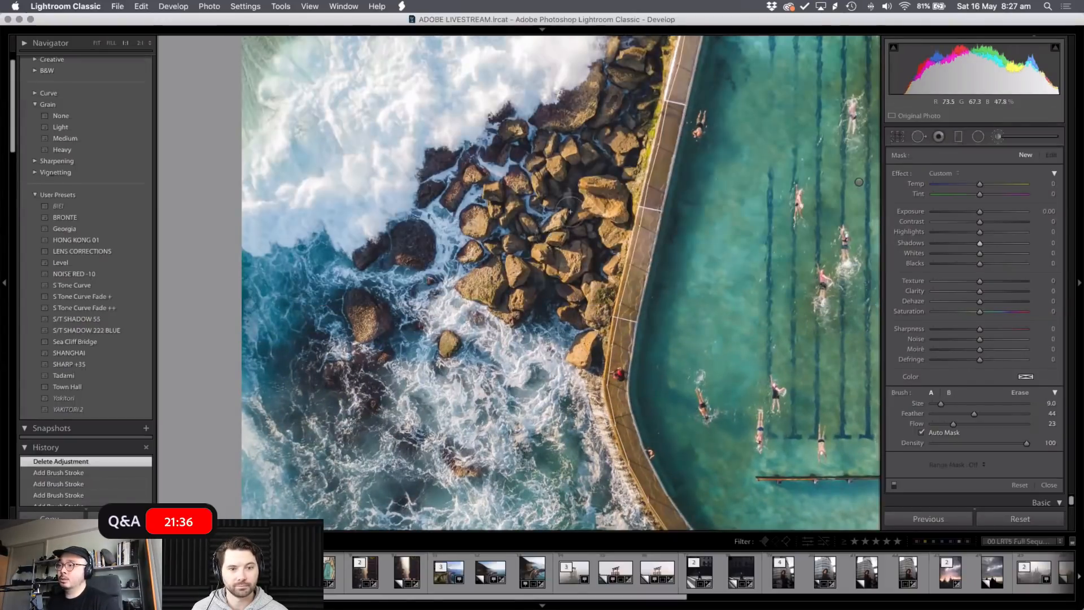
key("]")
key("]")
left_click_drag(550, 234, 527, 231)
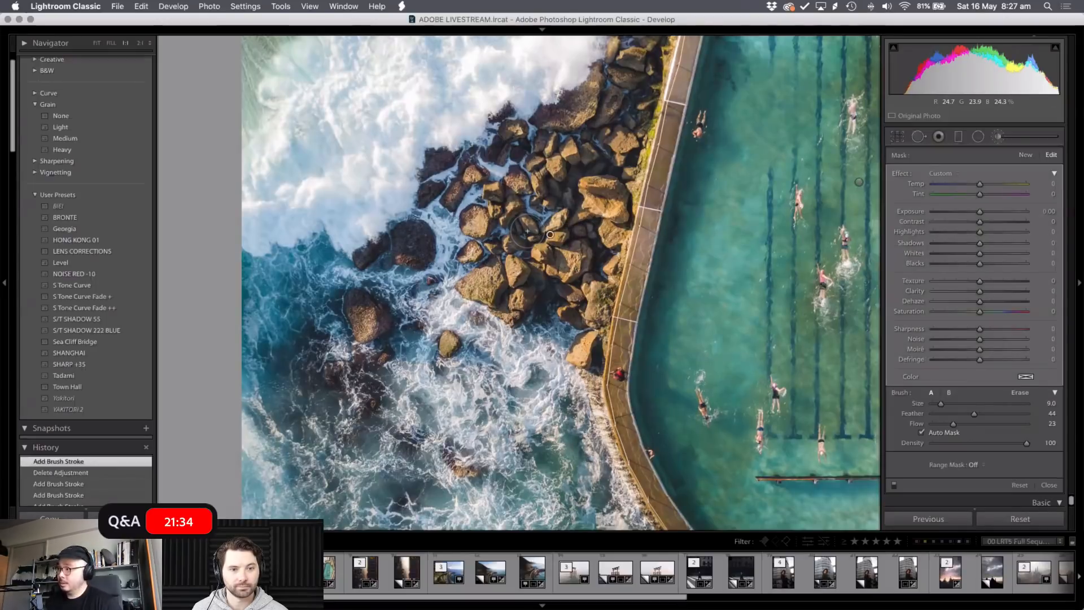
mouse_move(550, 234)
left_mouse_down()
mouse_move(542, 285)
mouse_move(590, 243)
mouse_move(561, 285)
mouse_move(596, 251)
mouse_move(503, 277)
left_mouse_up()
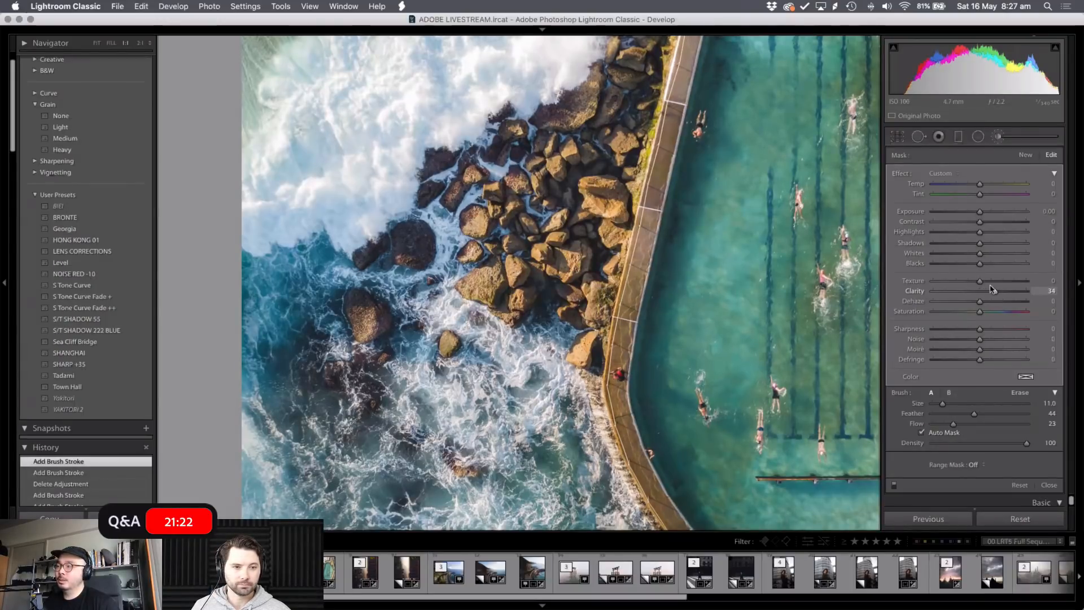
- Leave the rocks mask, check the whole photo, and reopen the Adjustment Brush close up on the rocks
left_click(1025, 155)
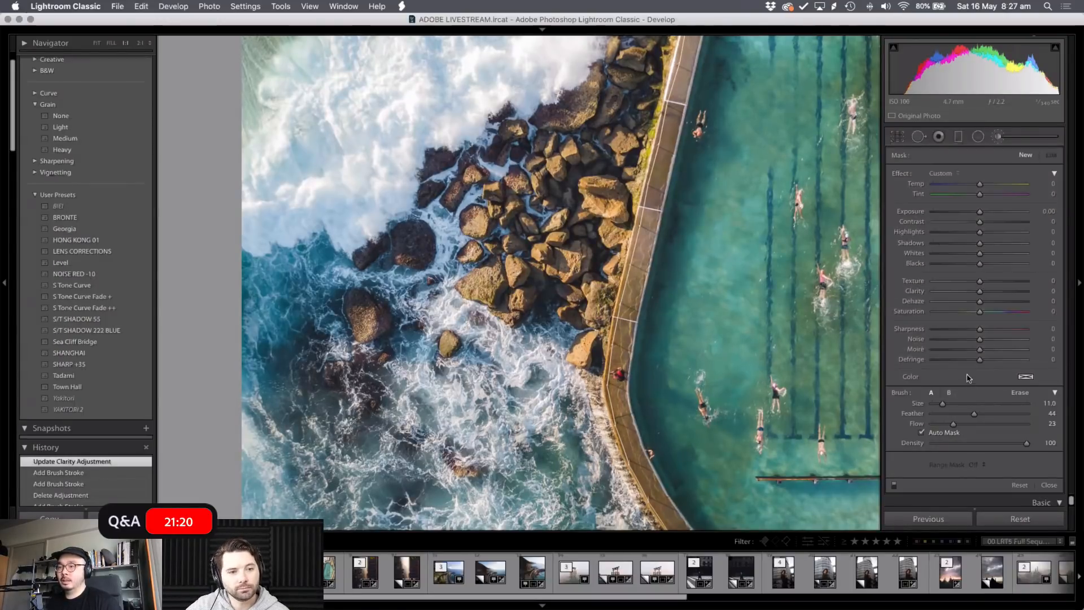
key("k")
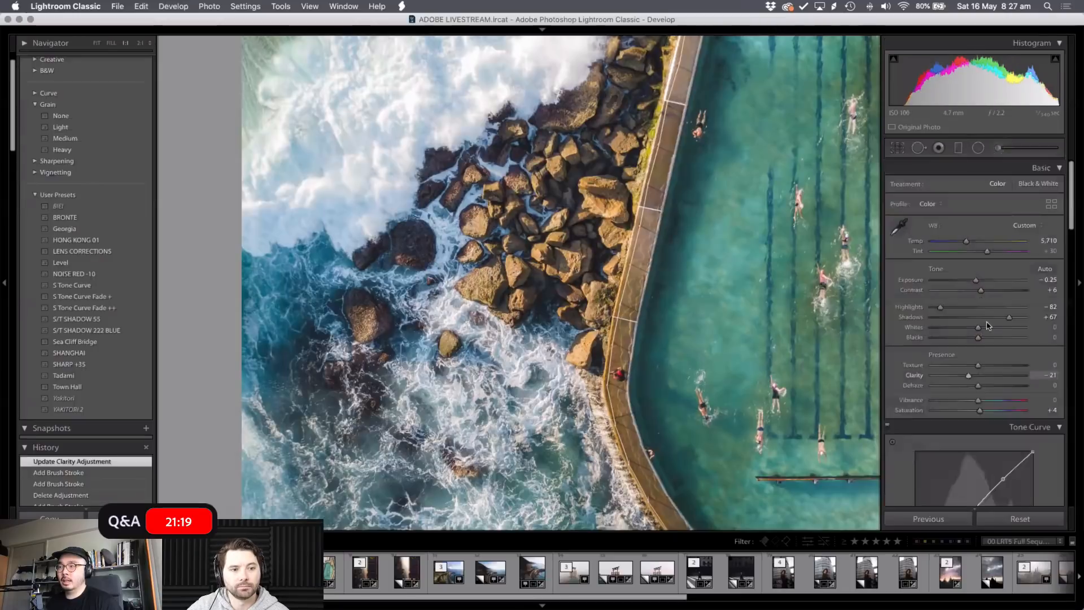
left_click(698, 340)
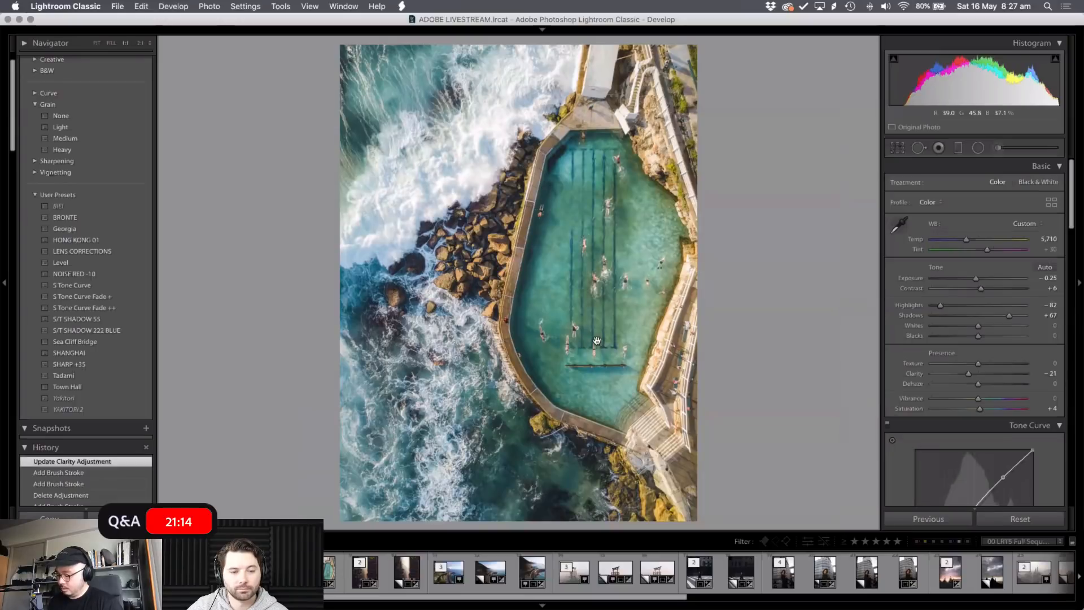
left_click(597, 340)
left_click(997, 152)
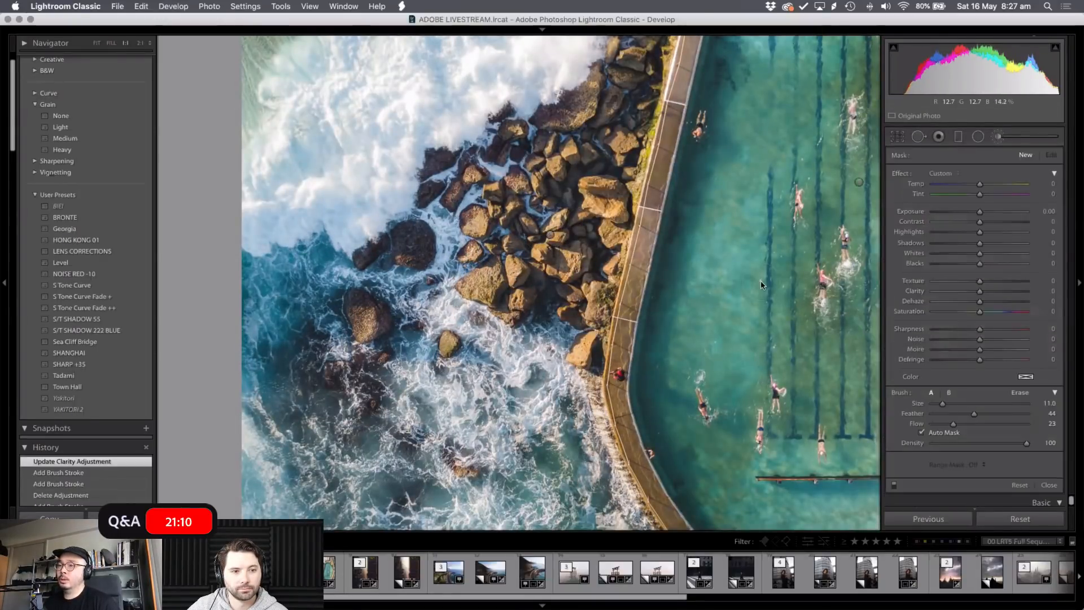
- Select the rocks mask, try its Clarity at 79, reset it to 0, and return to the whole photo without the brush
left_click(550, 235)
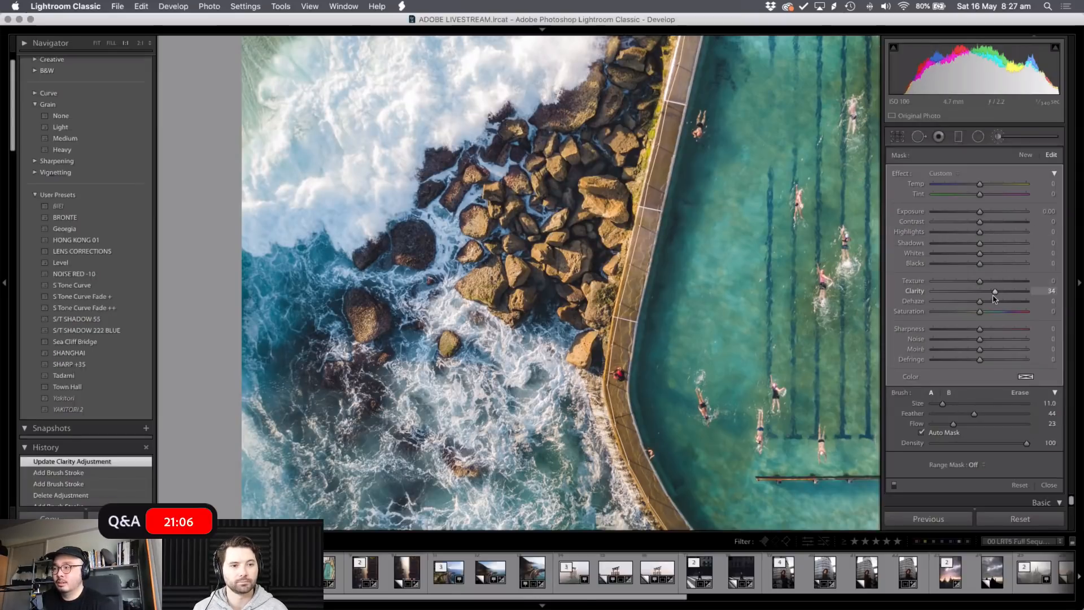
left_click_drag(1057, 297, 1015, 299)
double_click(1014, 292)
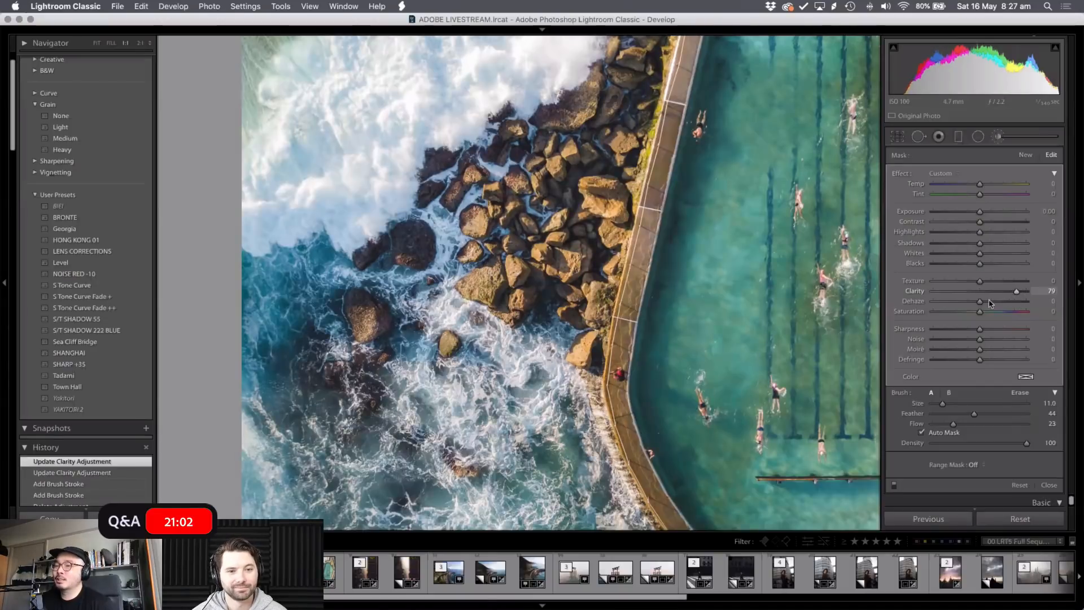
key("k")
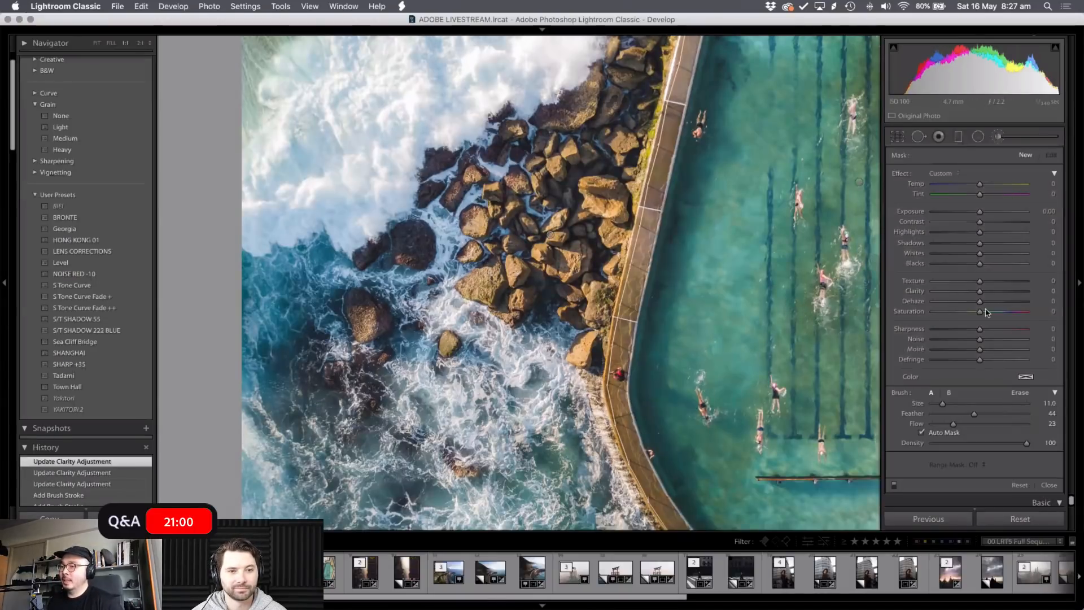
key("z")
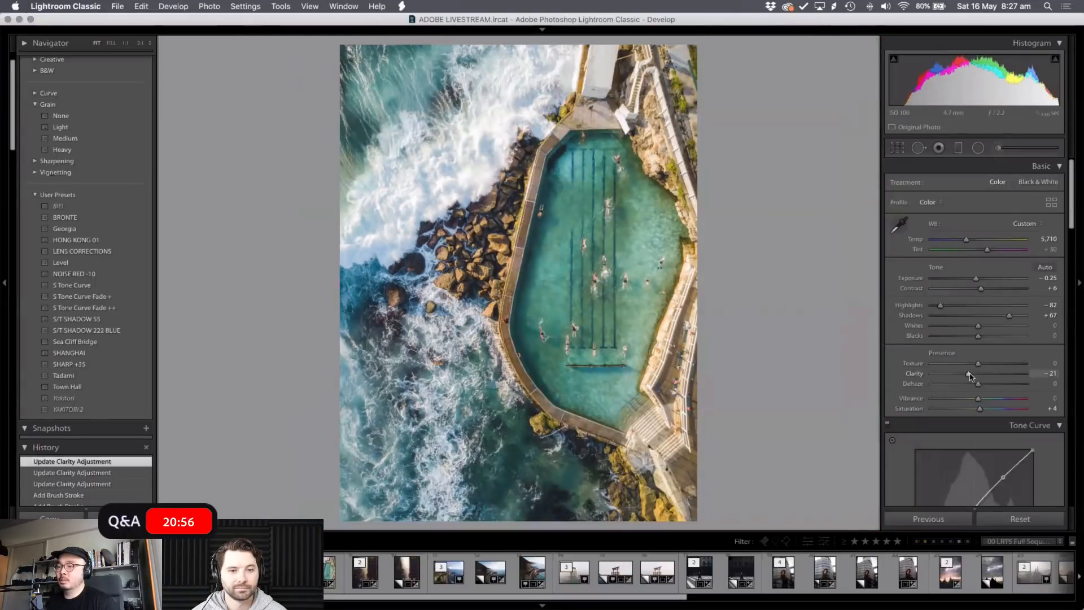
- Try the photo's overall Clarity at 0 and +73, and undo both Clarity changes
left_click_drag(969, 376, 1012, 383)
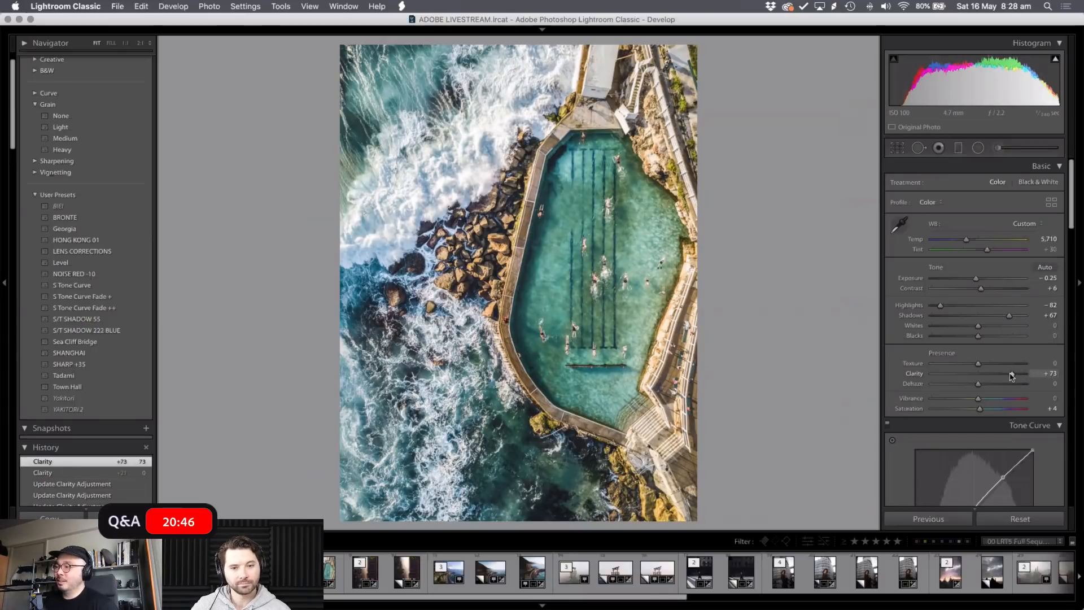
key("super+z")
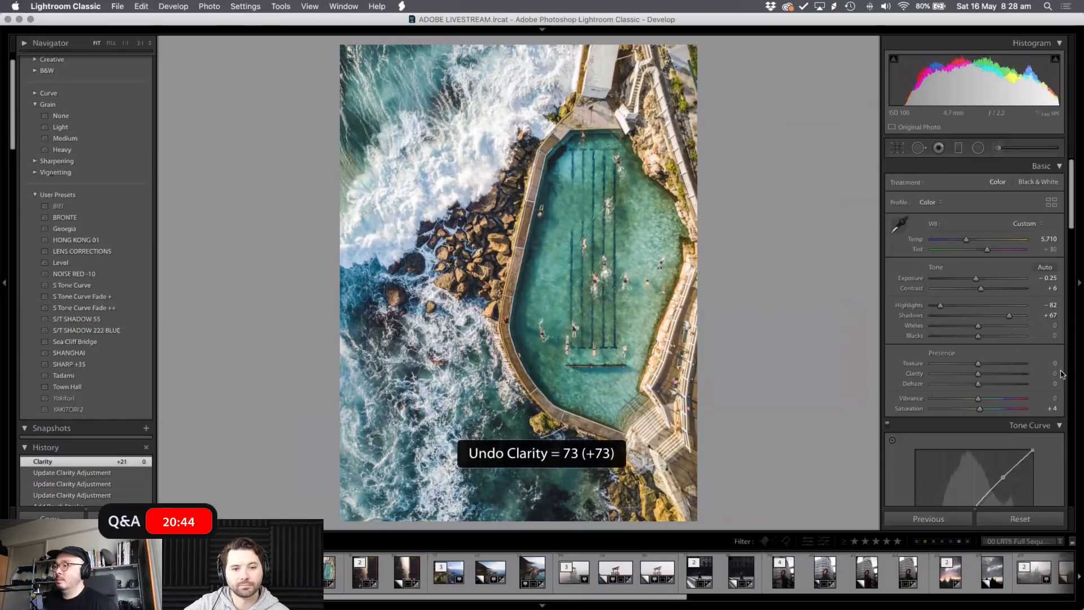
key("super+z")
- Reselect the rocks mask and extend it over the rocks along the pool wall and toward the surf with brush size 8
key("k")
left_click(475, 260)
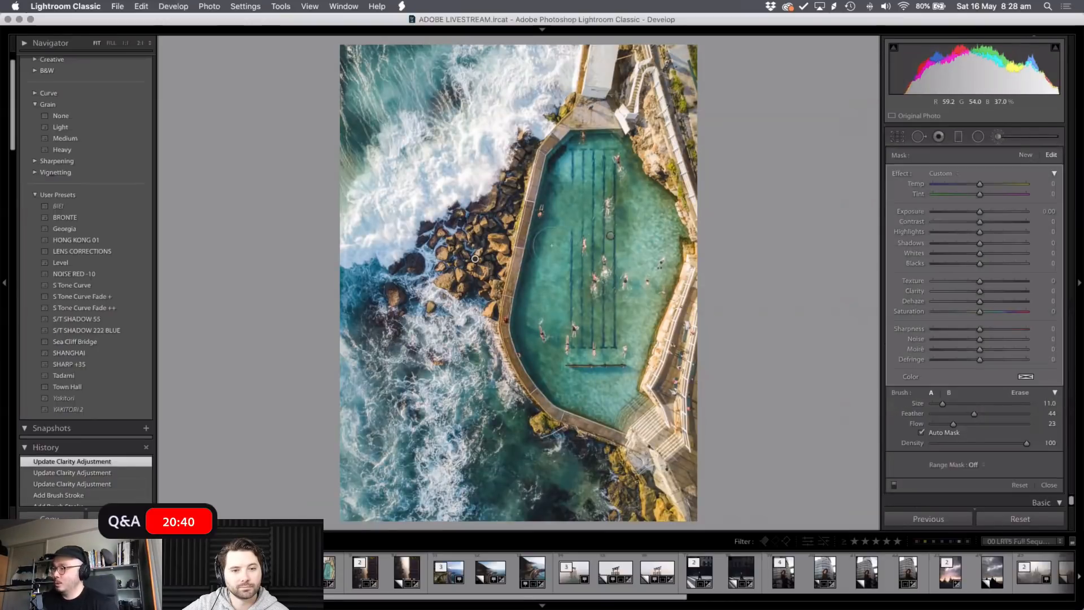
key("z")
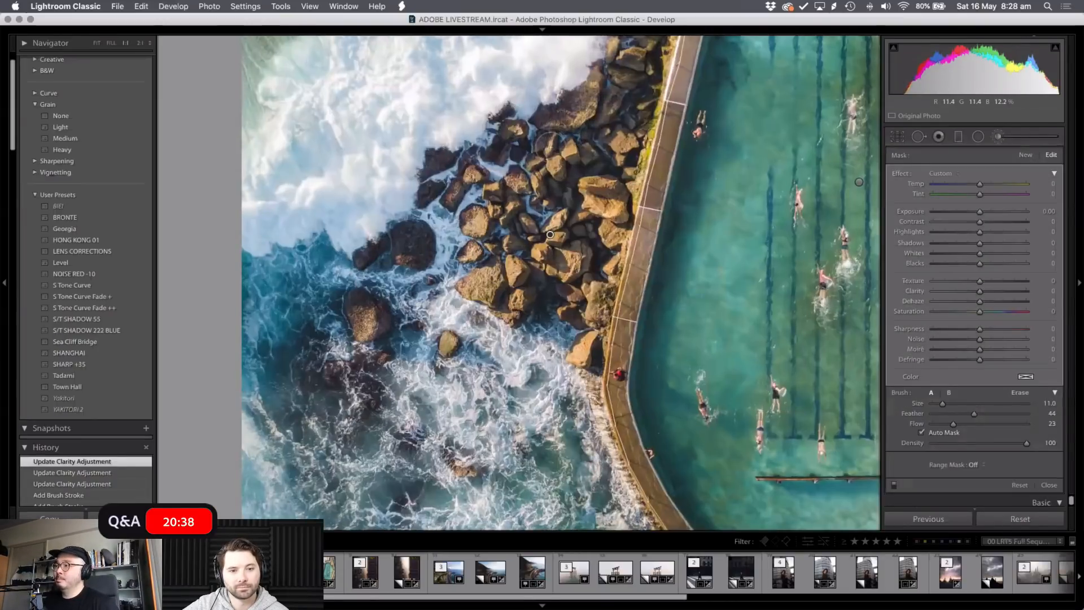
key("[")
key("[")
key("[")
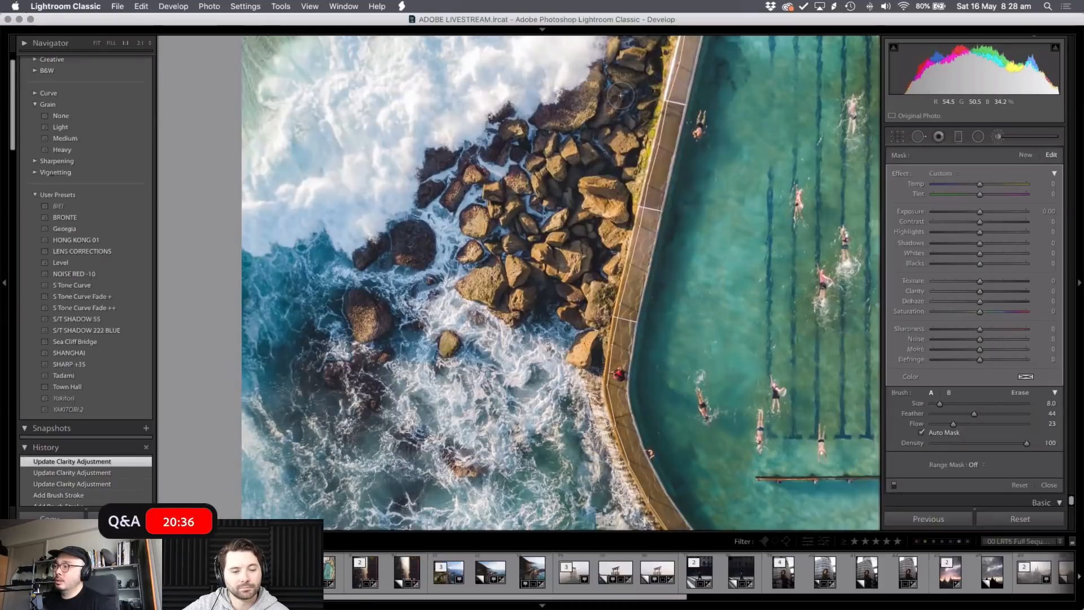
left_click_drag(619, 187, 597, 243)
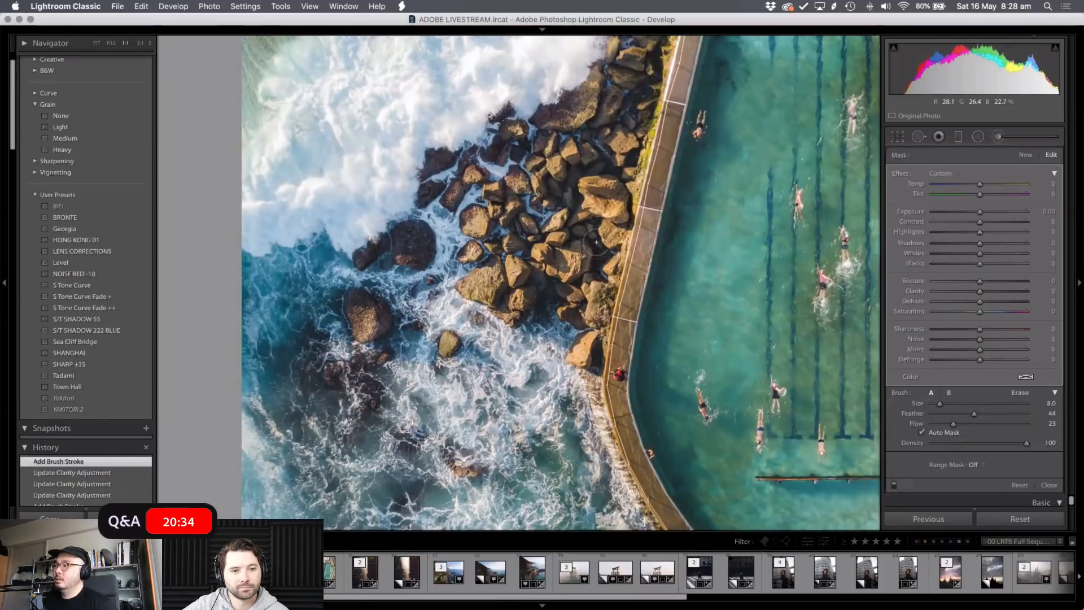
left_click_drag(533, 298, 510, 294)
left_click_drag(508, 243, 595, 144)
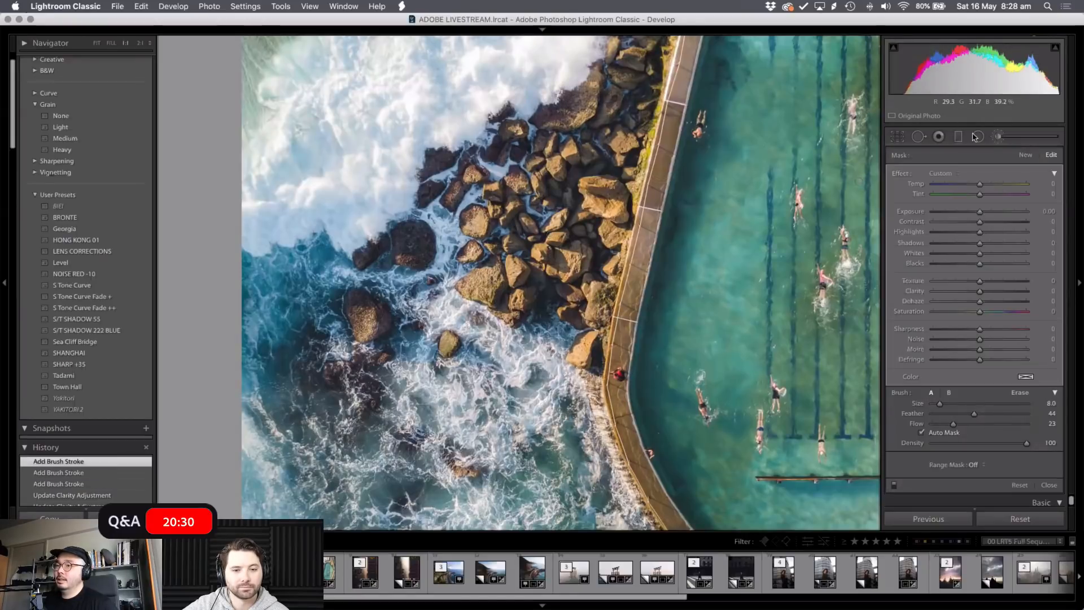
- Set the rocks mask's Contrast to 17 and brush over the upper rocks again with brush size 6
left_click_drag(988, 227, 986, 227)
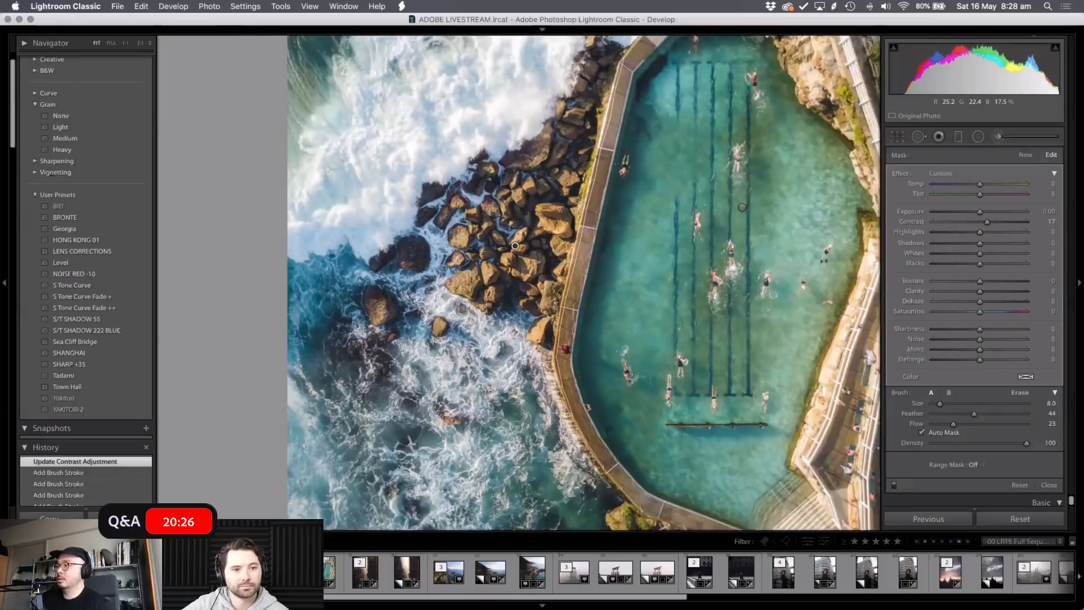
key("z")
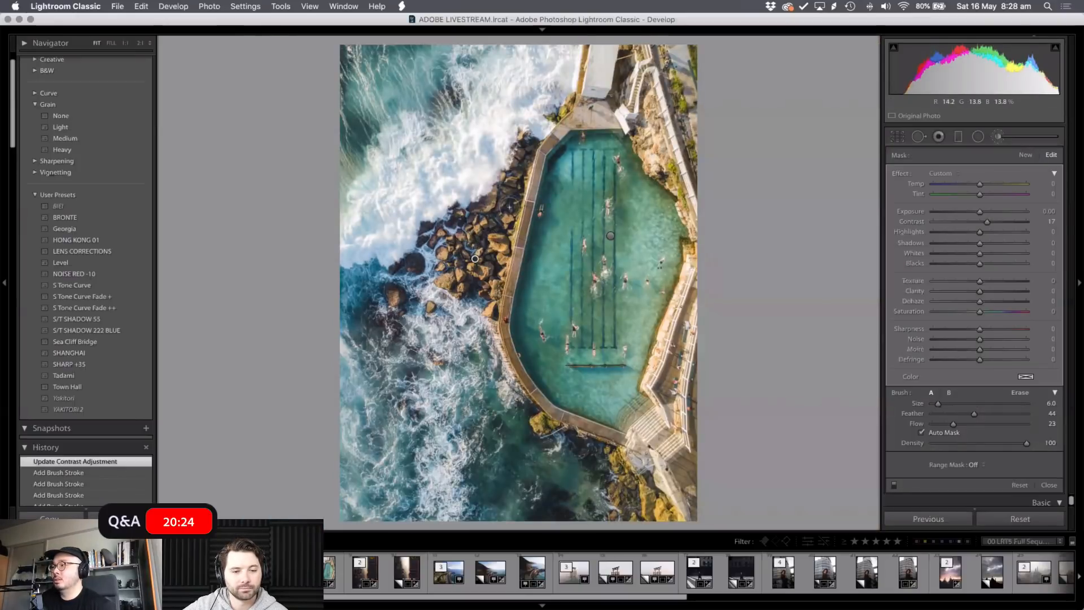
mouse_move(530, 158)
left_mouse_down()
mouse_move(527, 149)
mouse_move(490, 261)
mouse_move(482, 243)
left_mouse_up()
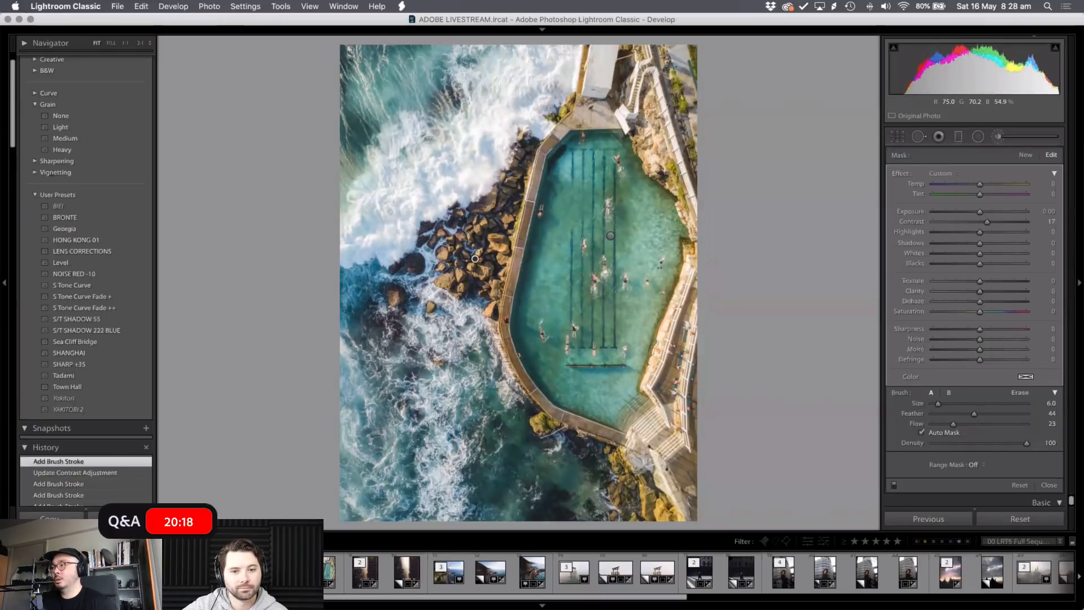
- Start a new Auto Mask brush adjustment on the white surf above the rocks with brush size 8, and close the brush
left_click(1026, 155)
key("bracketright")
key("bracketright")
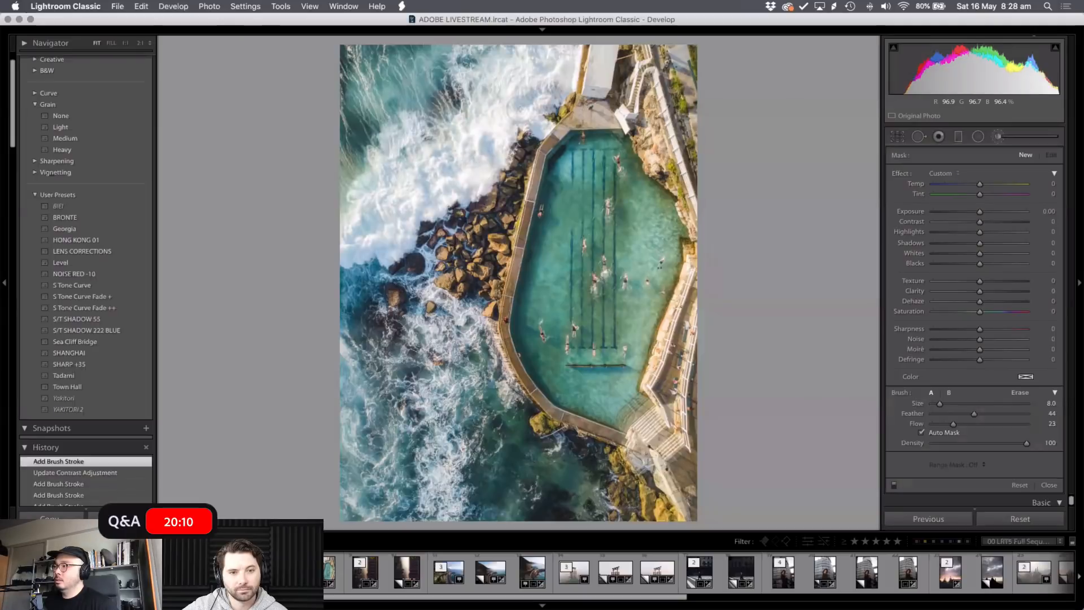
left_click(425, 202)
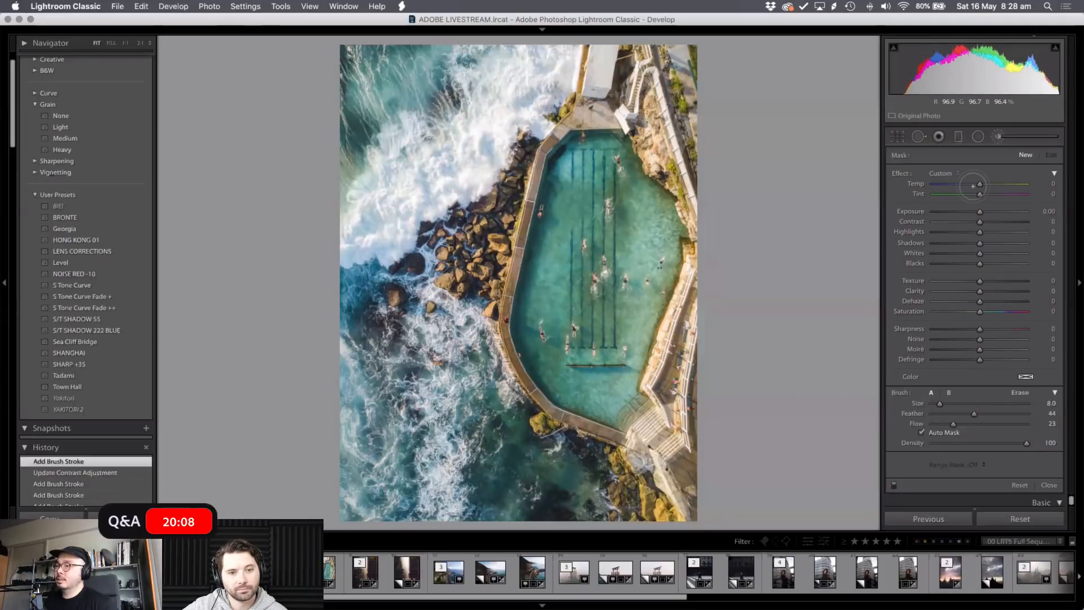
left_click(998, 137)
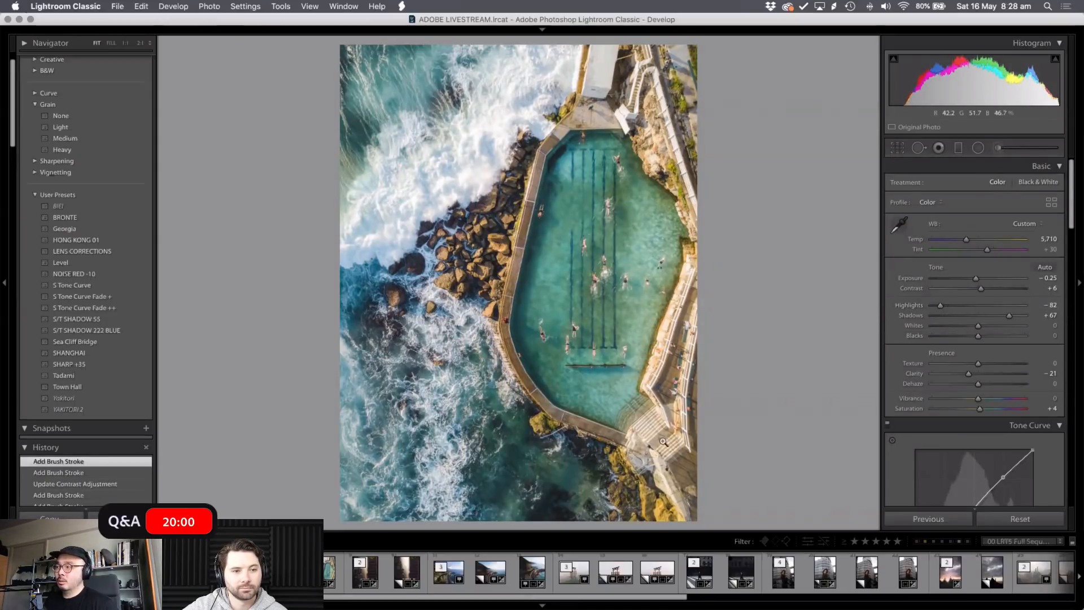
- Reopen the Adjustment Brush, select the surf mask, and extend it across the whitewash toward the photo's edge
left_click(1000, 148)
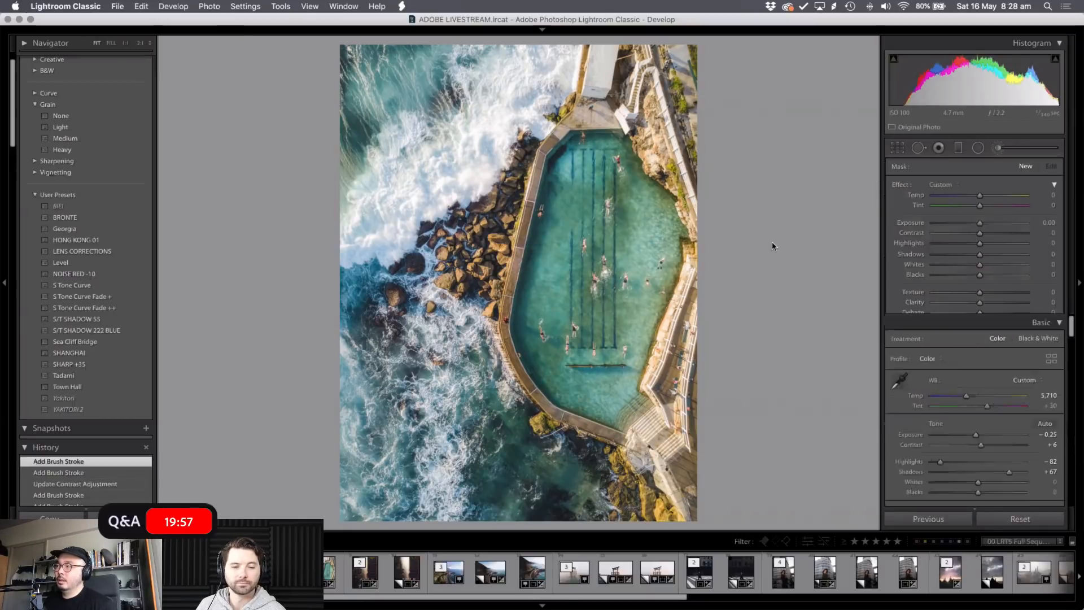
left_click(442, 184)
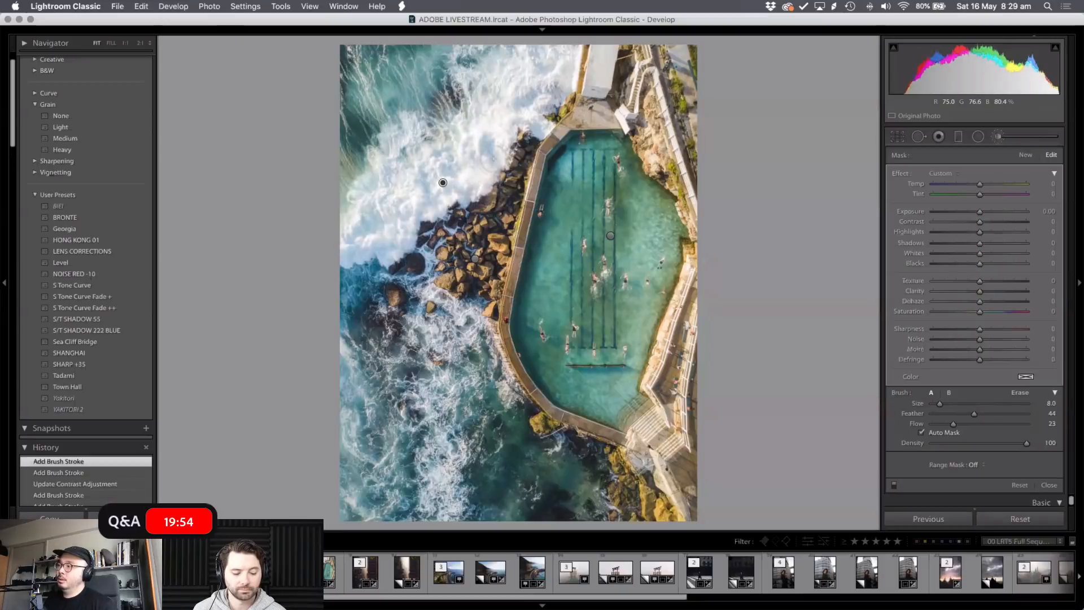
mouse_move(458, 190)
left_mouse_down()
mouse_move(477, 178)
mouse_move(507, 91)
mouse_move(507, 117)
mouse_move(446, 181)
mouse_move(401, 225)
mouse_move(361, 241)
left_mouse_up()
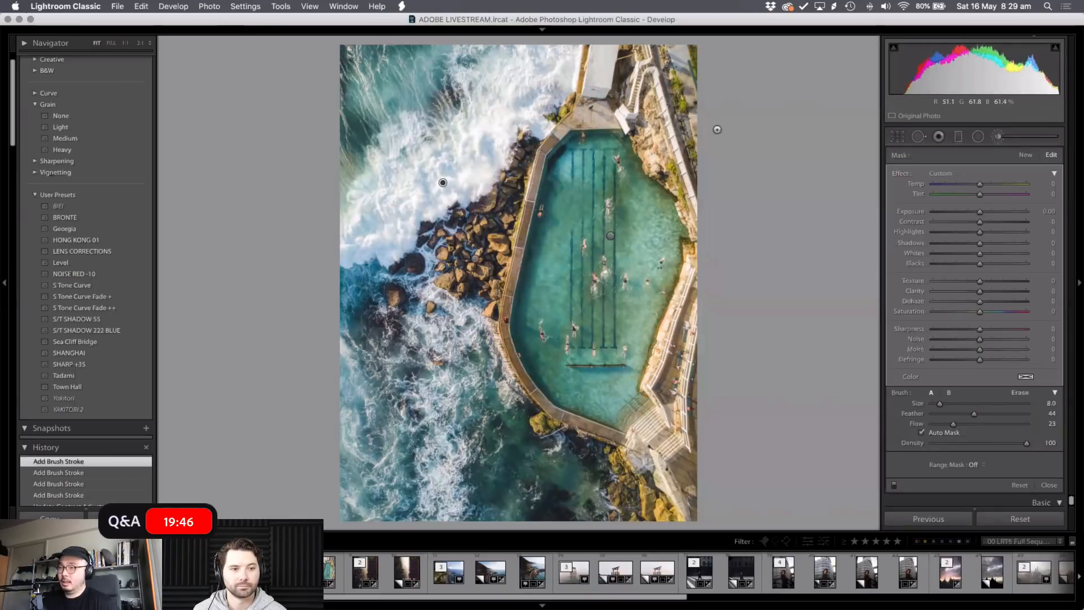
- Delete the brush adjustment from the white surf
key("BackSpace")
- Draw a radial filter, tilt it along the surf line, and move and enlarge it to cover the whitewash above the rocks
key("shift+m")
mouse_move(301, 195)
left_mouse_down()
mouse_move(452, 213)
mouse_move(454, 244)
left_mouse_up()
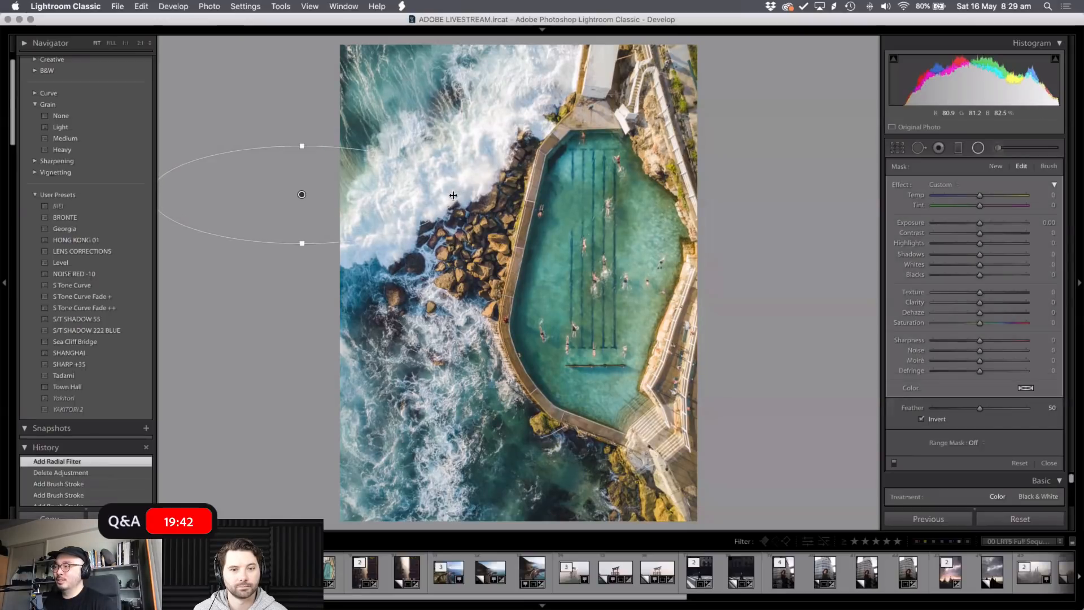
left_click_drag(462, 176, 425, 65)
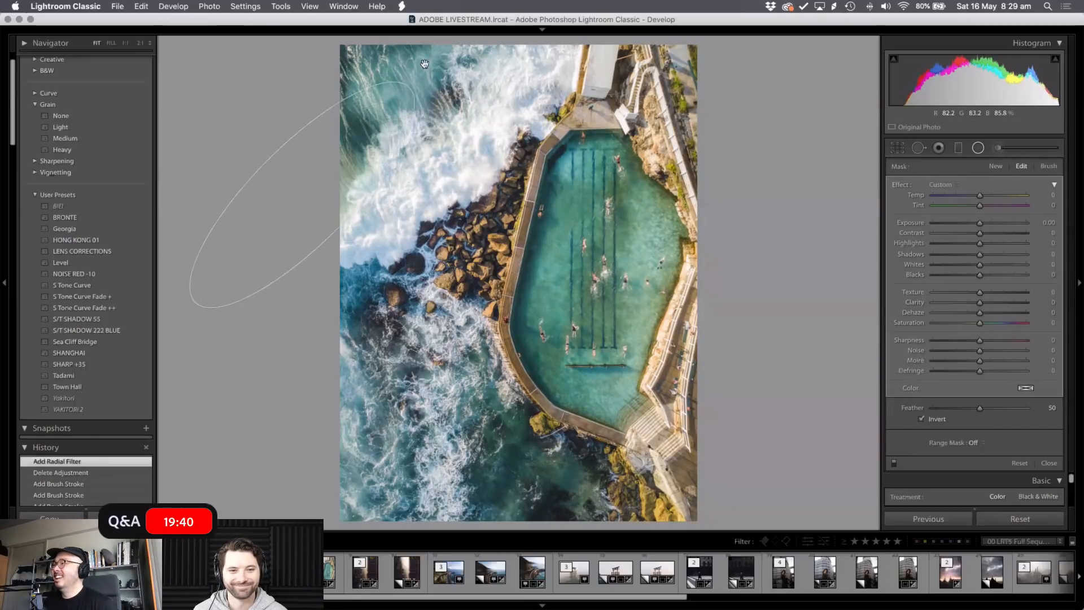
left_click_drag(302, 193, 443, 170)
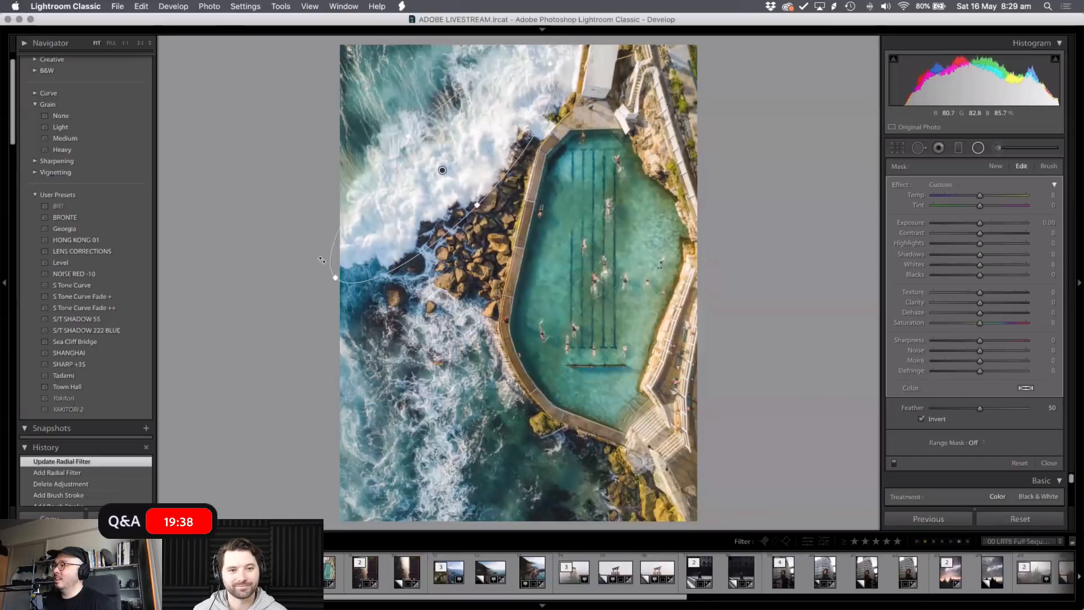
left_click_drag(335, 275, 320, 290)
left_click_drag(409, 136, 402, 130)
left_click_drag(437, 170, 437, 160)
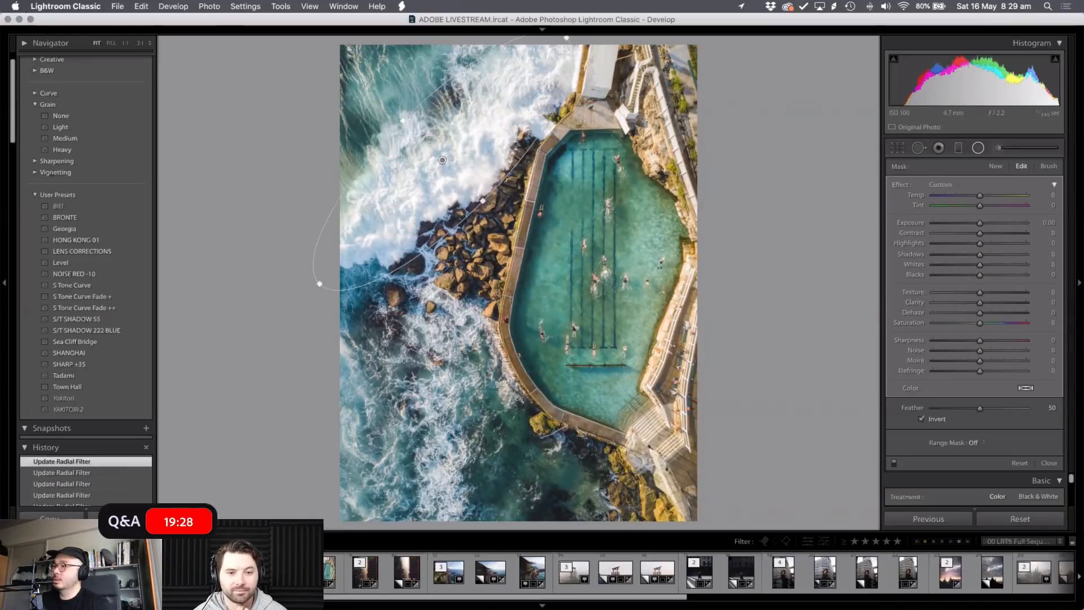
- Try Highlights at −40 in the surf's radial filter, and delete the filter
mouse_move(967, 244)
left_mouse_down()
mouse_move(980, 247)
mouse_move(962, 254)
left_mouse_up()
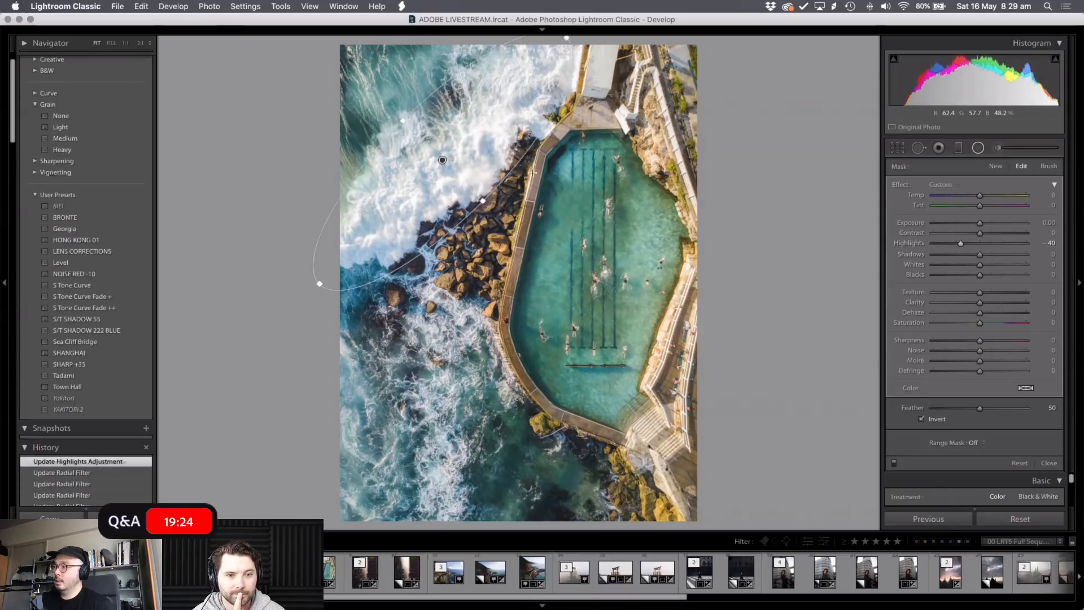
key("Delete")
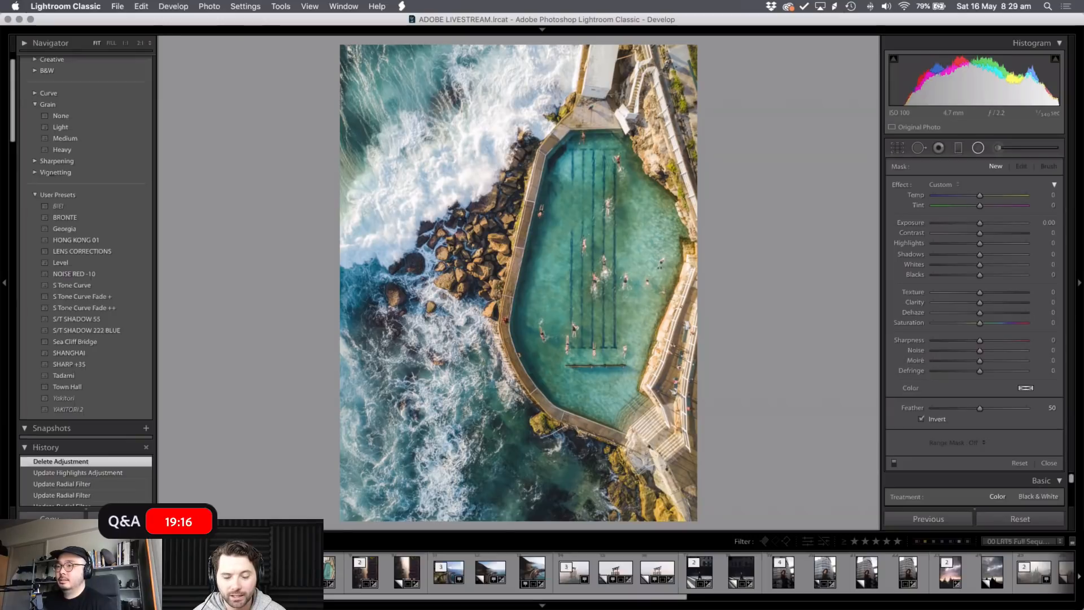
key("shift+m")
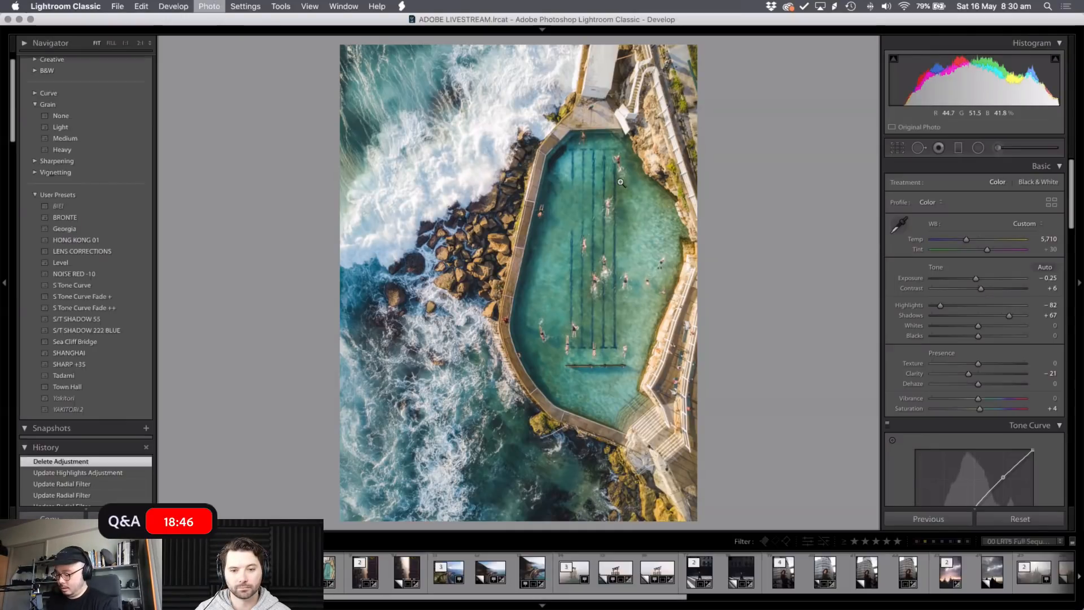
- Create a virtual copy of the pool photo and reset its develop settings
key("super+apostrophe")
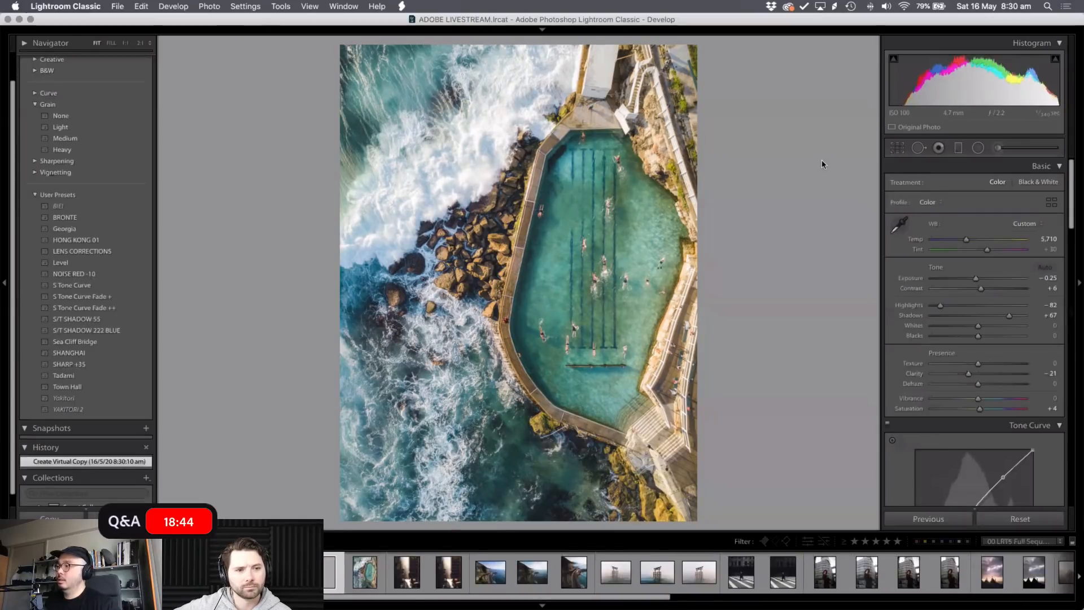
key("super+shift+r")
- Straighten the reset pool copy with a crop angle of 1.16
key("r")
mouse_move(725, 221)
left_mouse_down()
mouse_move(740, 221)
mouse_move(725, 216)
left_mouse_up()
key("r")
key("r")
key("r")
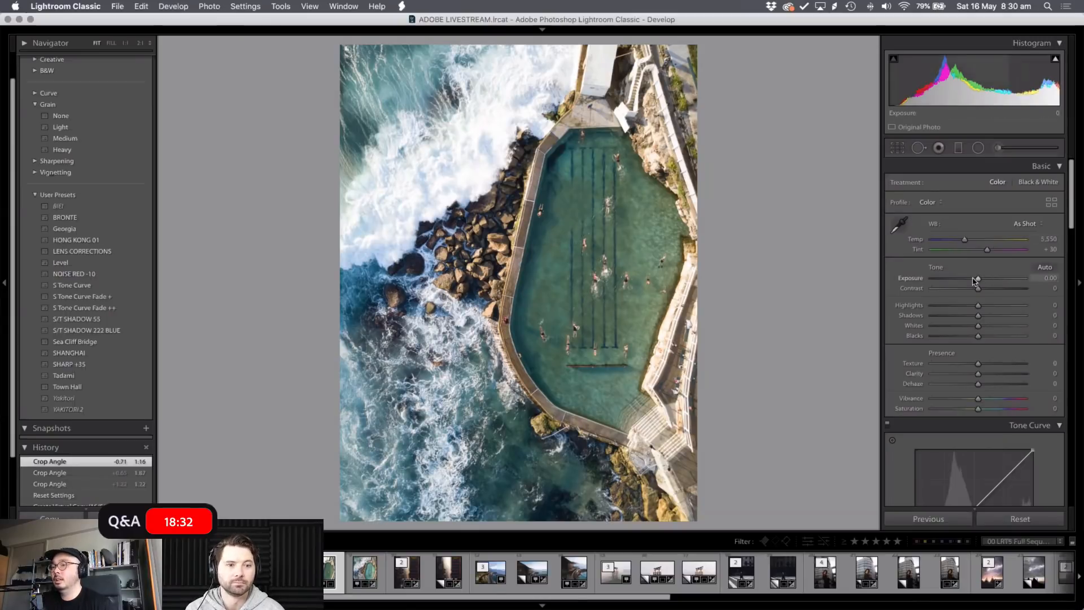
- Try darker and brighter Exposure values from −1.10 to +0.80 on the reset pool copy, and return Exposure to 0
left_click_drag(971, 281, 964, 280)
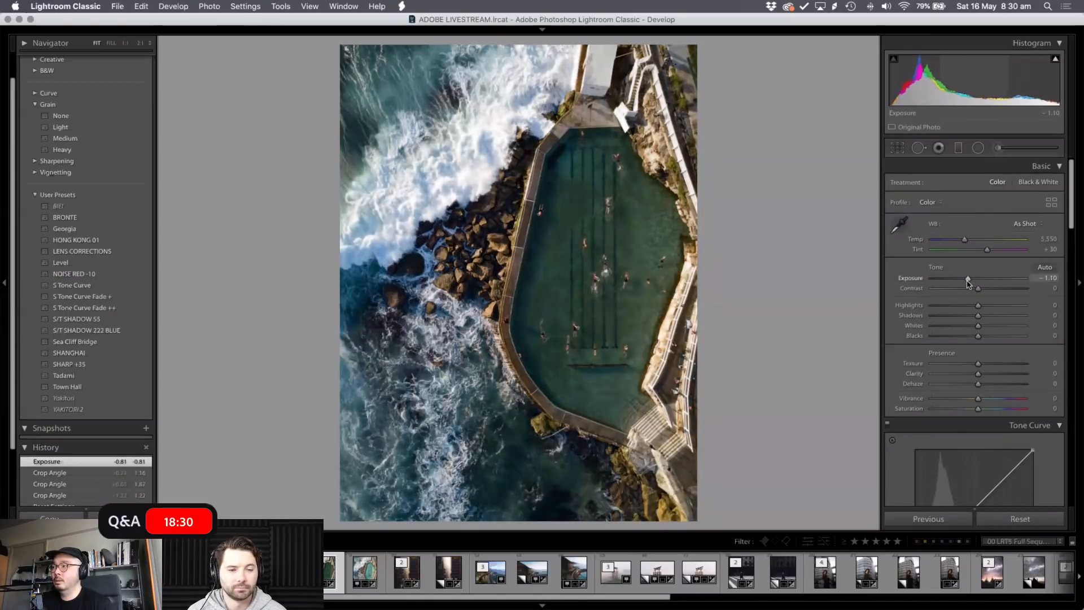
left_click(986, 280)
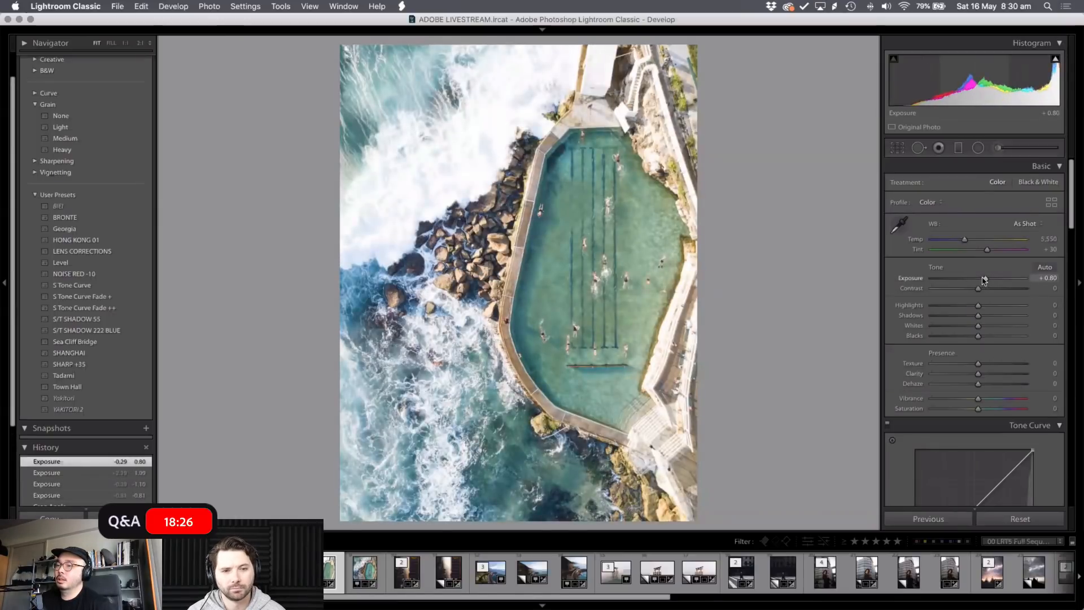
left_click_drag(984, 279, 980, 280)
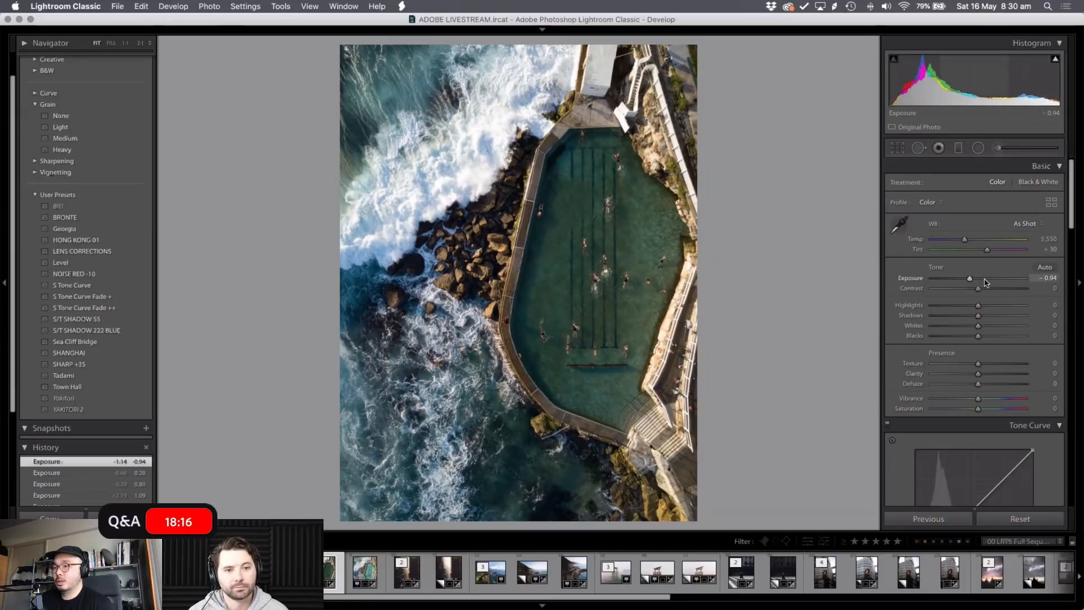
left_click(984, 279)
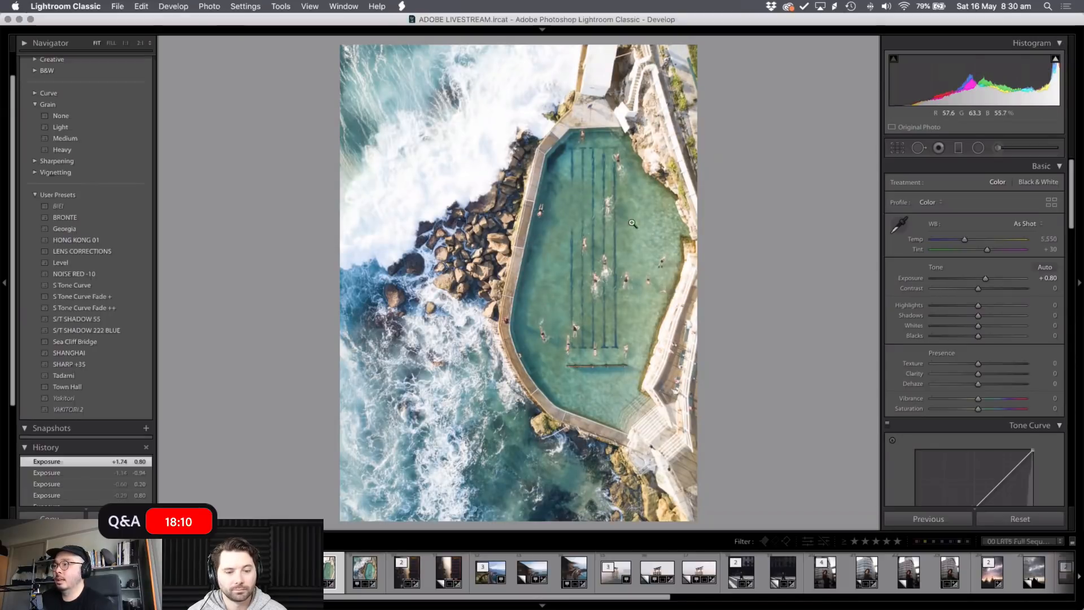
double_click(984, 280)
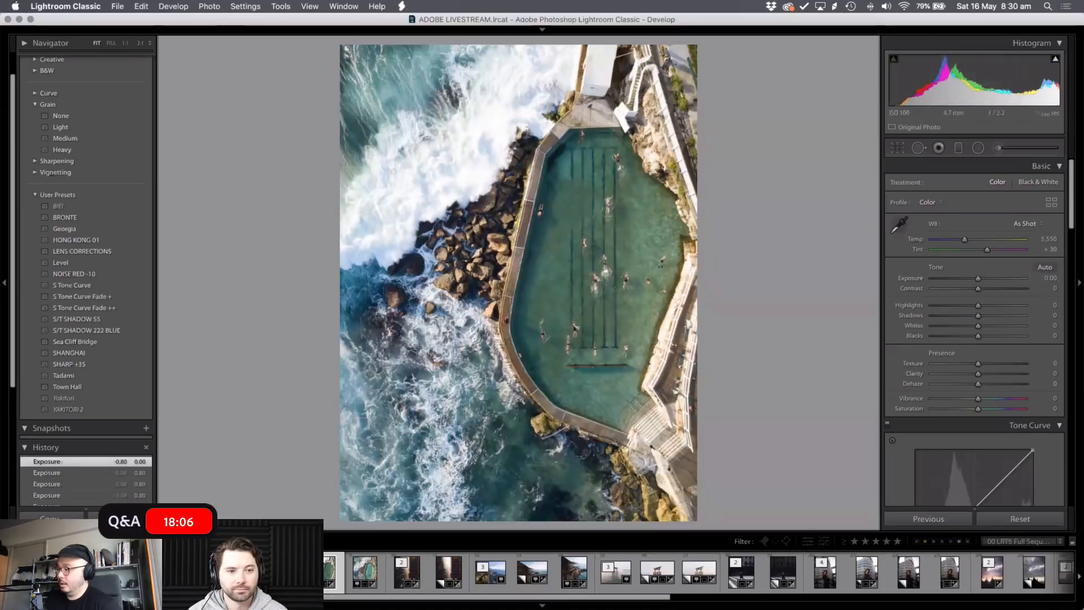
- Display the edited pool photo in place of the reset virtual copy for comparison
left_click(357, 576)
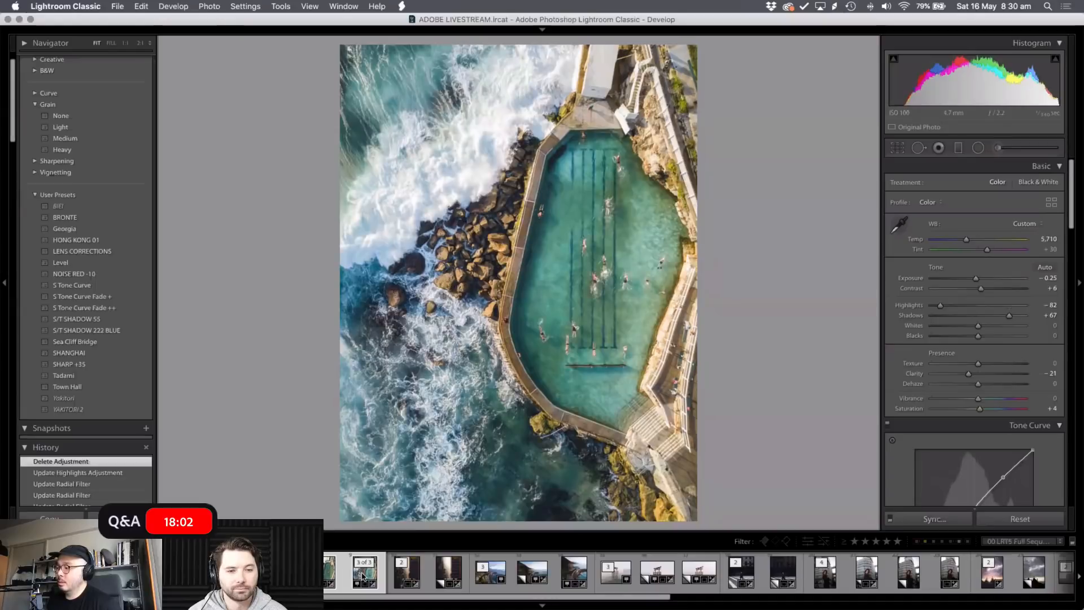
right_click(363, 575)
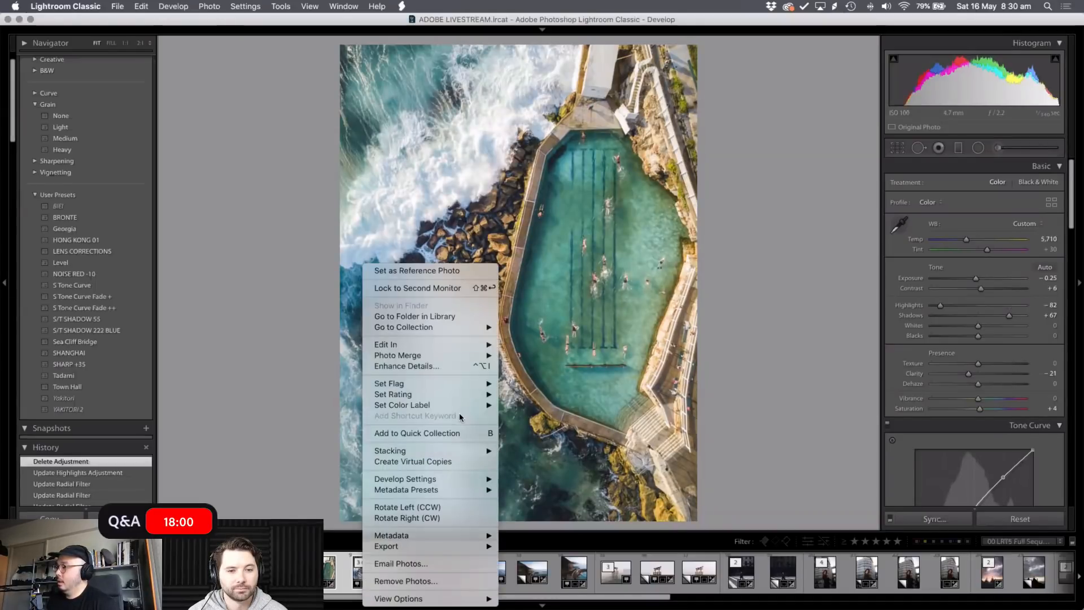
mouse_move(478, 356)
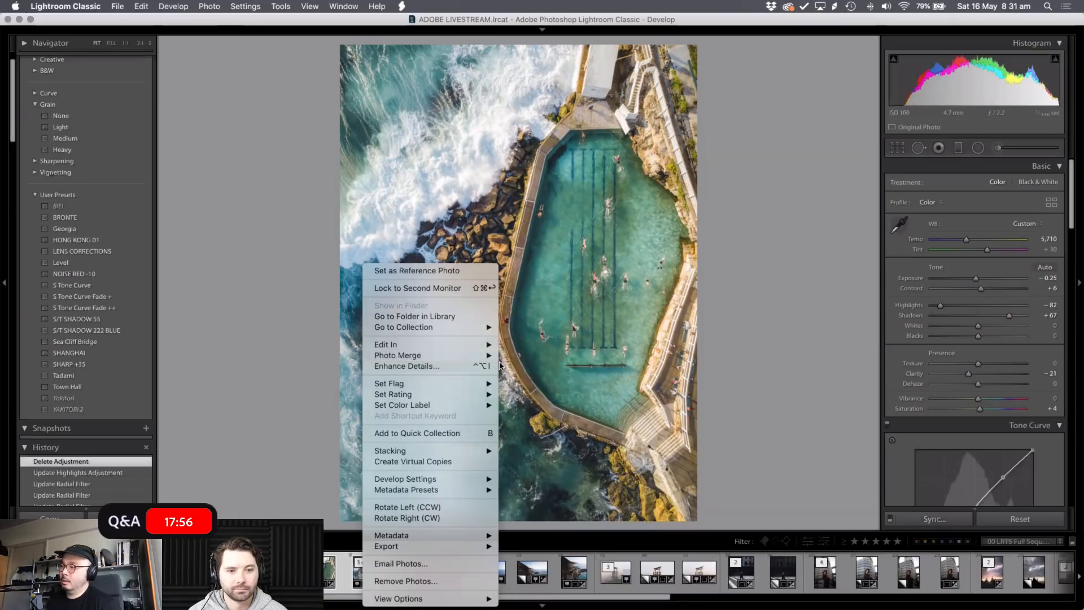
left_click(767, 330)
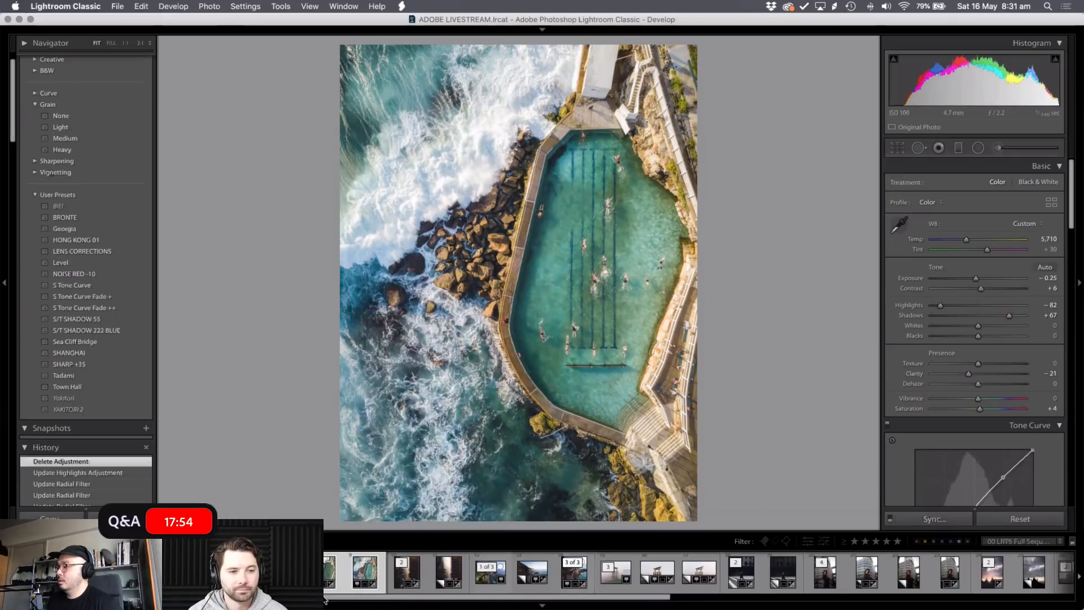
left_click(239, 571)
left_click(281, 571)
left_click(334, 570)
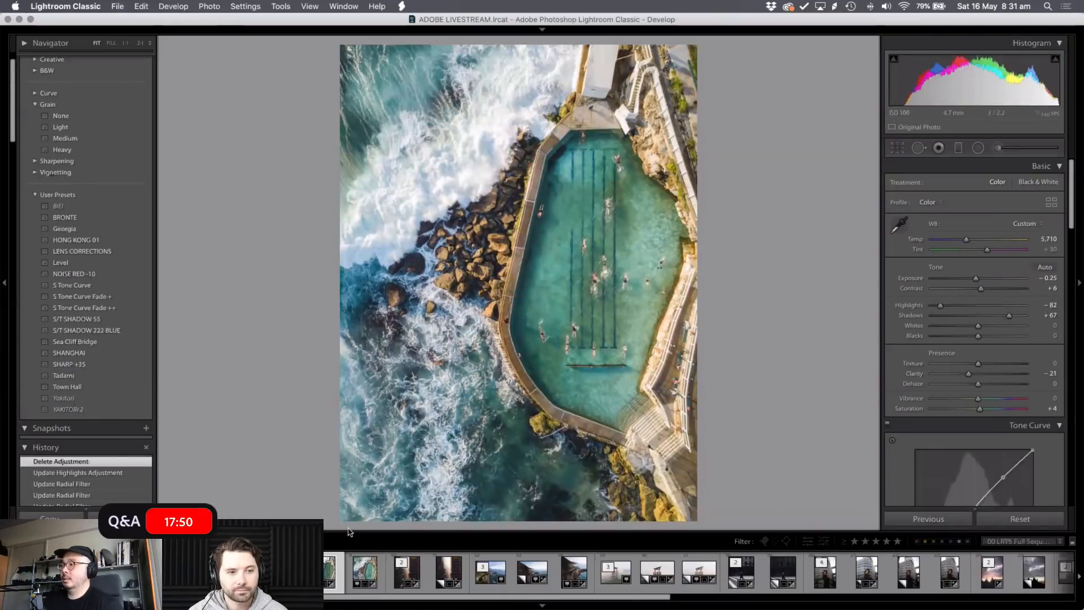
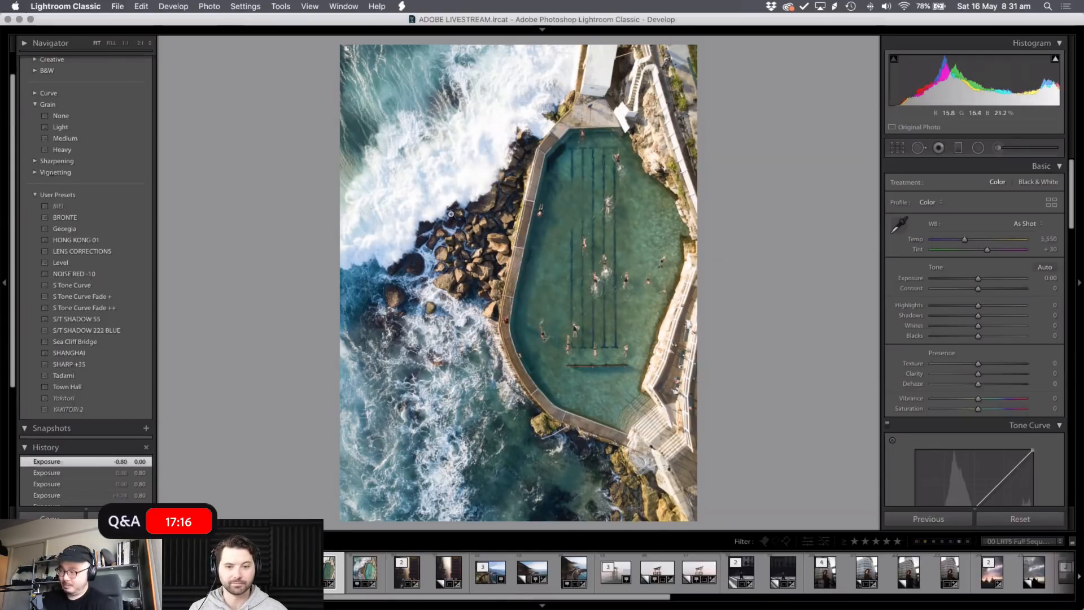
- Examine the surf and rocks of the reset pool copy up close, and view the next edited version
left_click(460, 186)
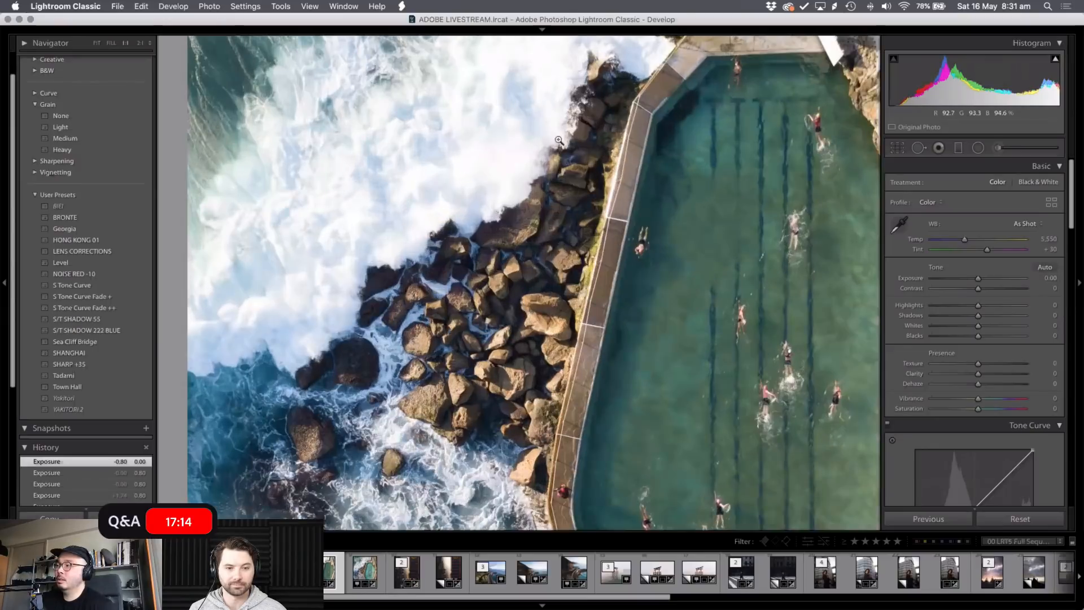
left_click(489, 180)
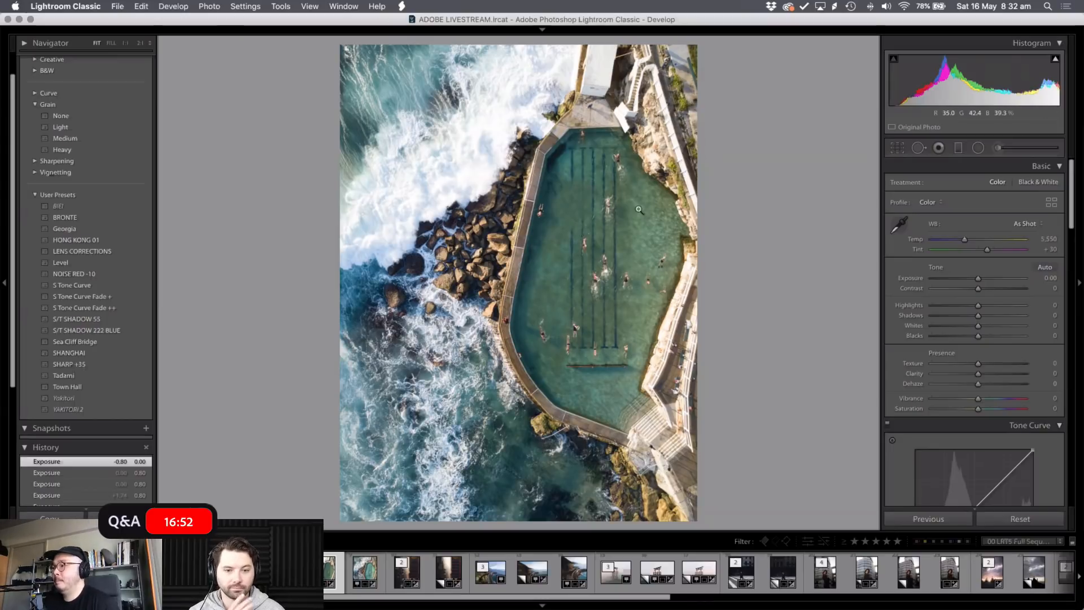
key("Right")
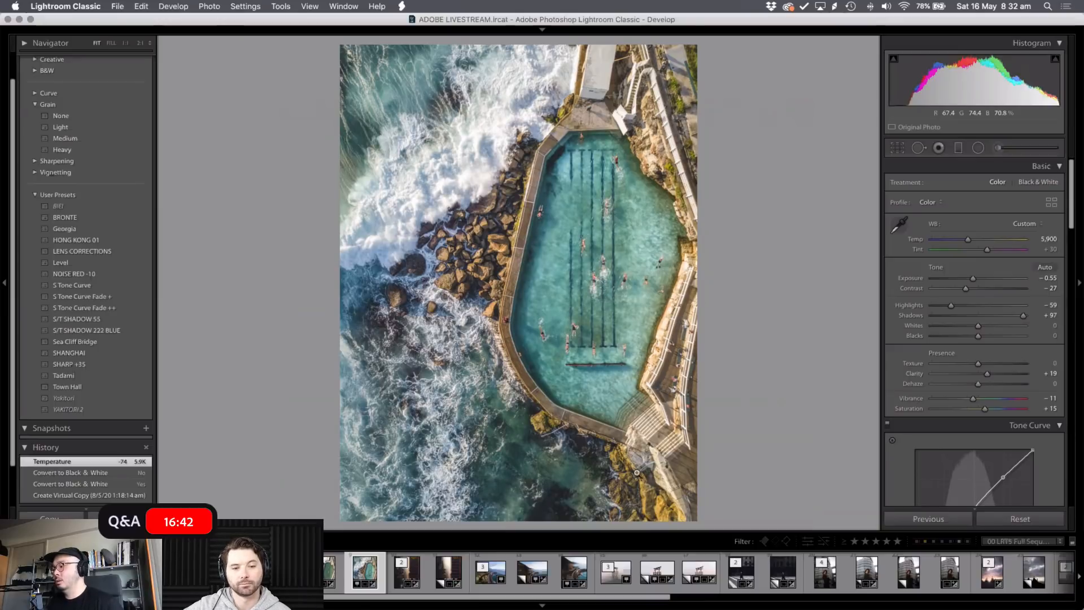
- Open the vertical coastal bridge photo and compare its before and after views
left_click(572, 576)
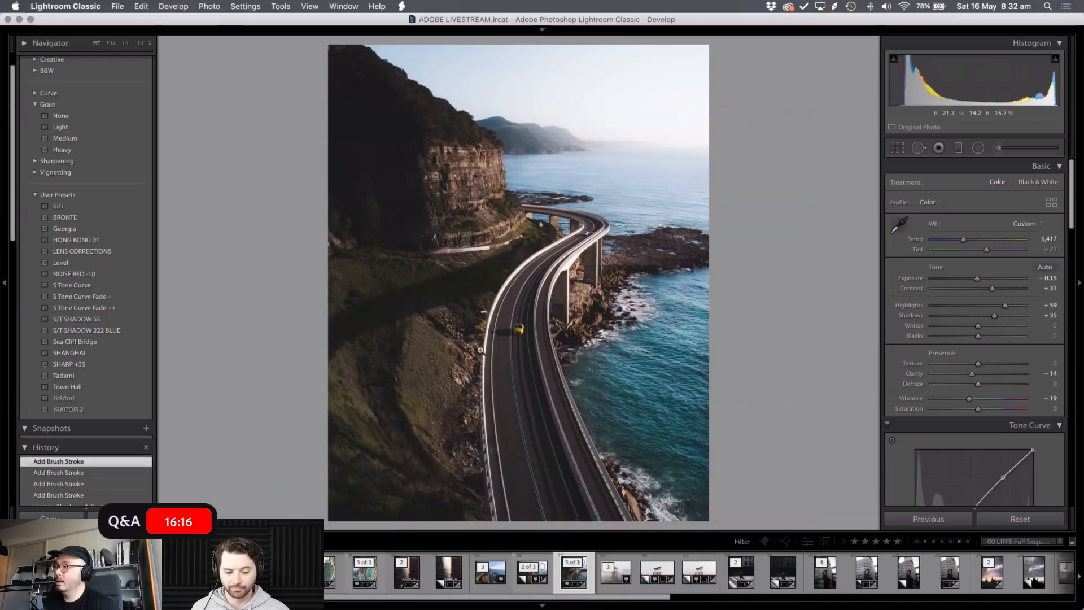
key("backslash")
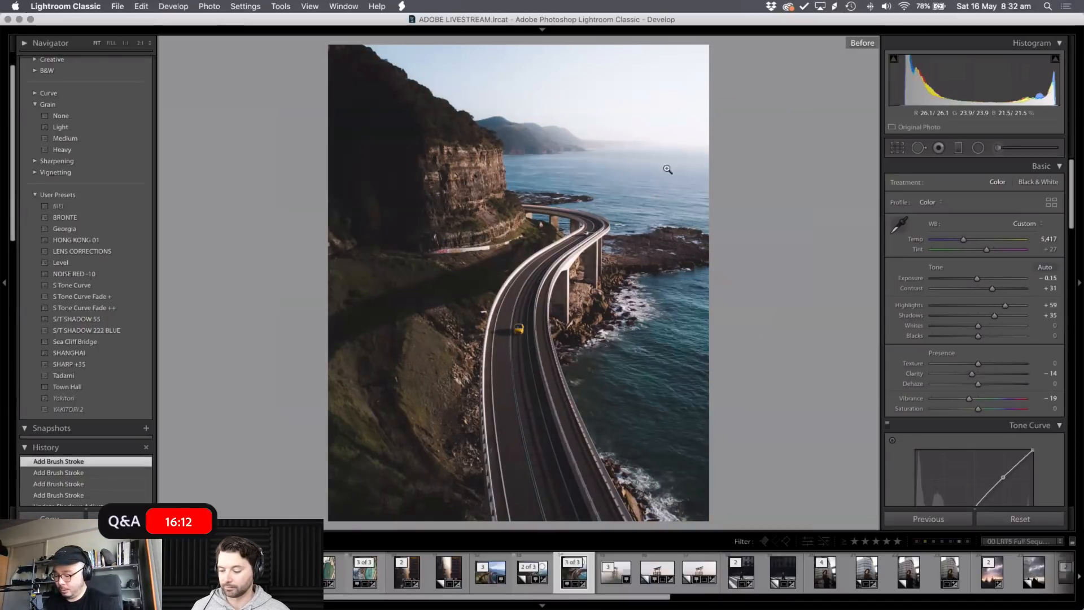
key("backslash")
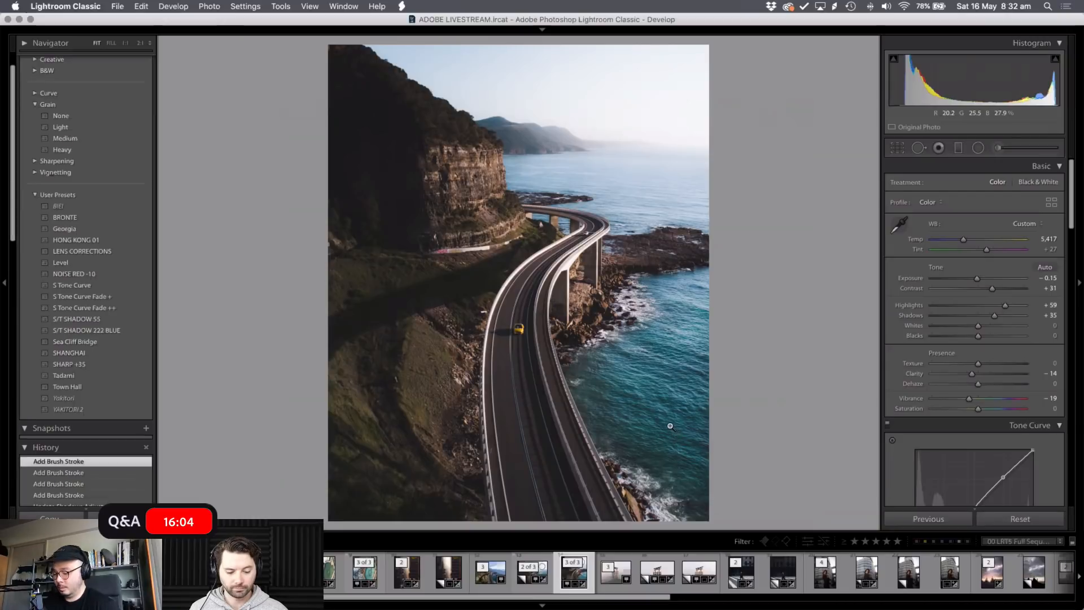
key("backslash")
key("backslash")
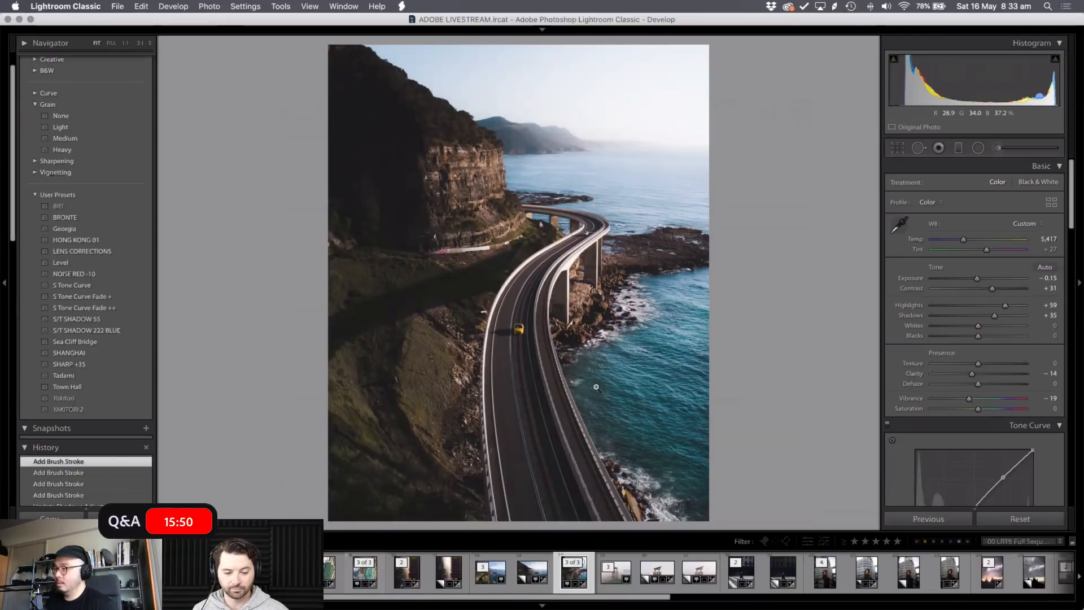
- Open the unedited landscape bridge photo and examine the road around the yellow car up close
left_click(499, 559)
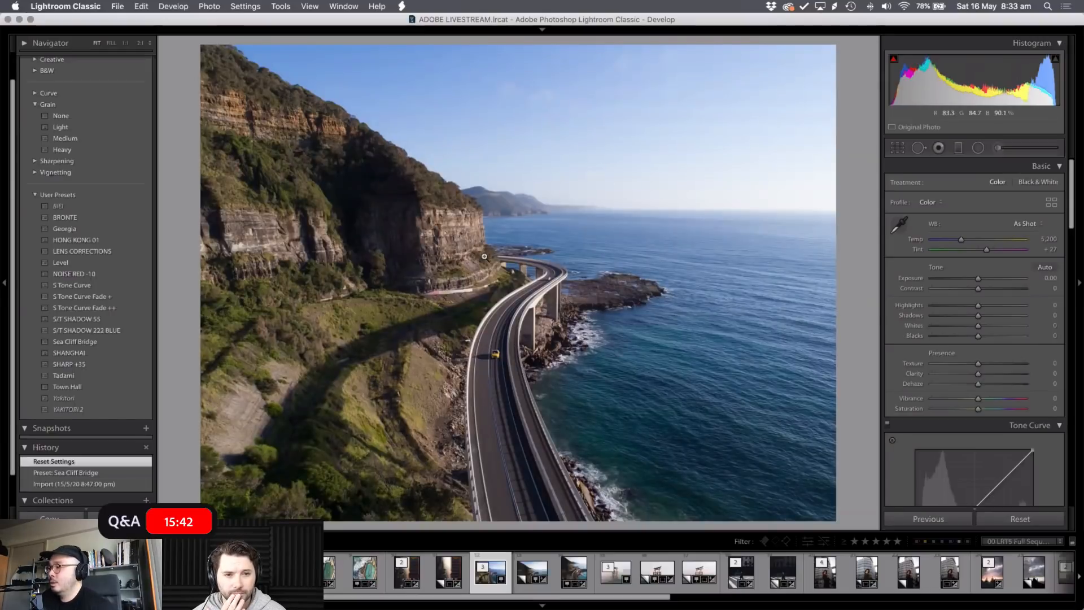
left_click(496, 354)
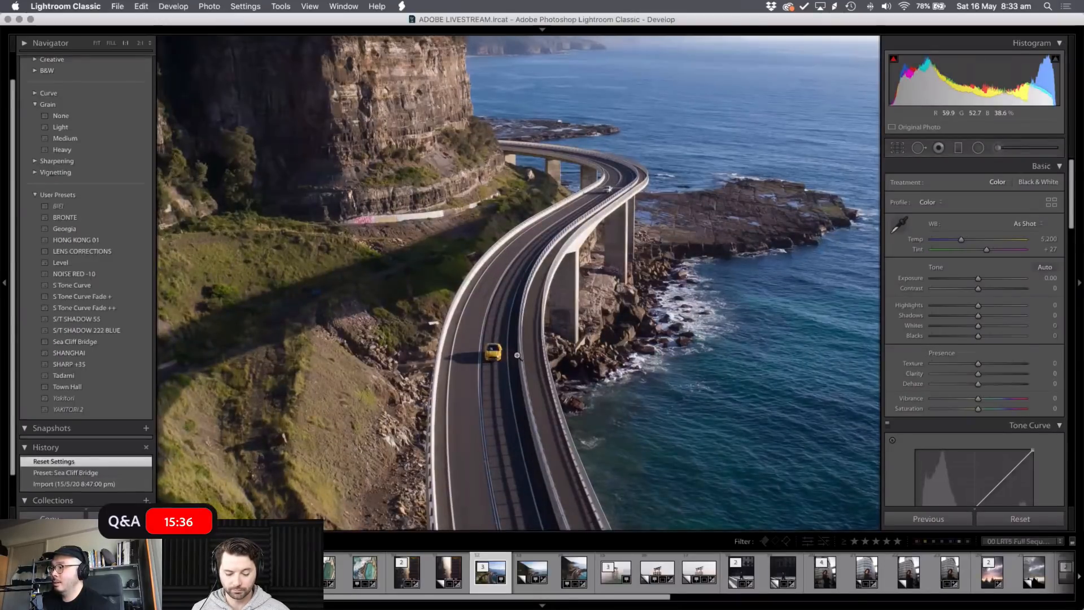
left_click(517, 355)
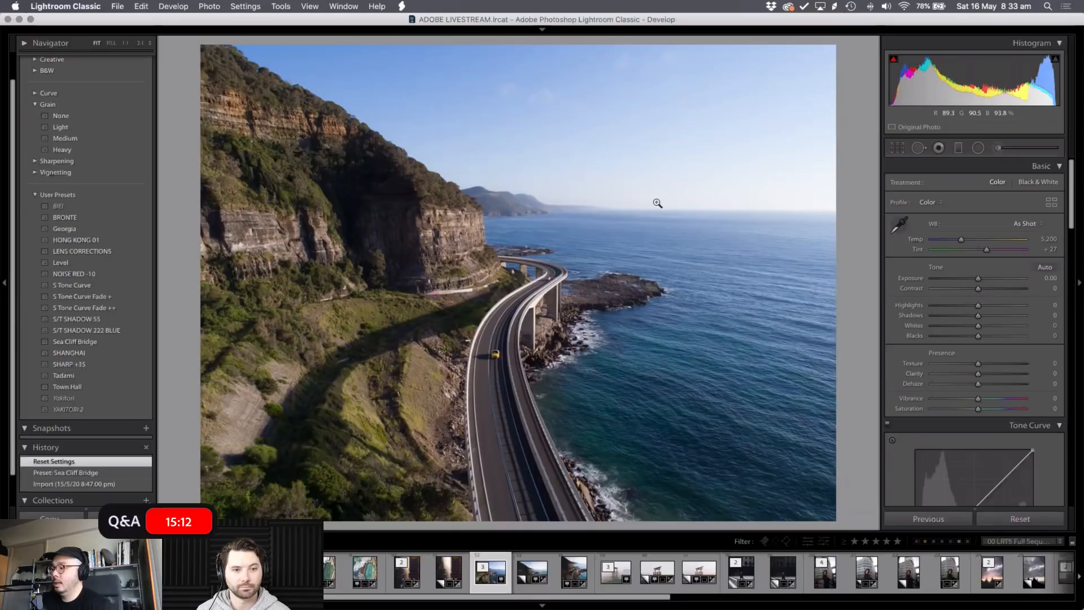
- Compare the unedited bridge photo with its Sea Cliff Bridge preset version
key("Right")
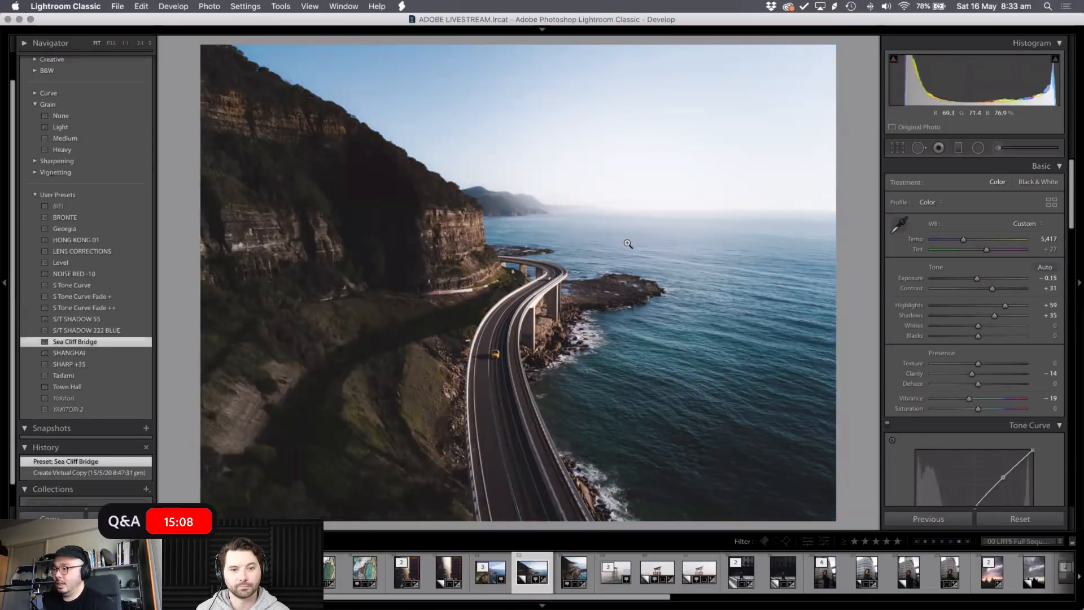
key("Left")
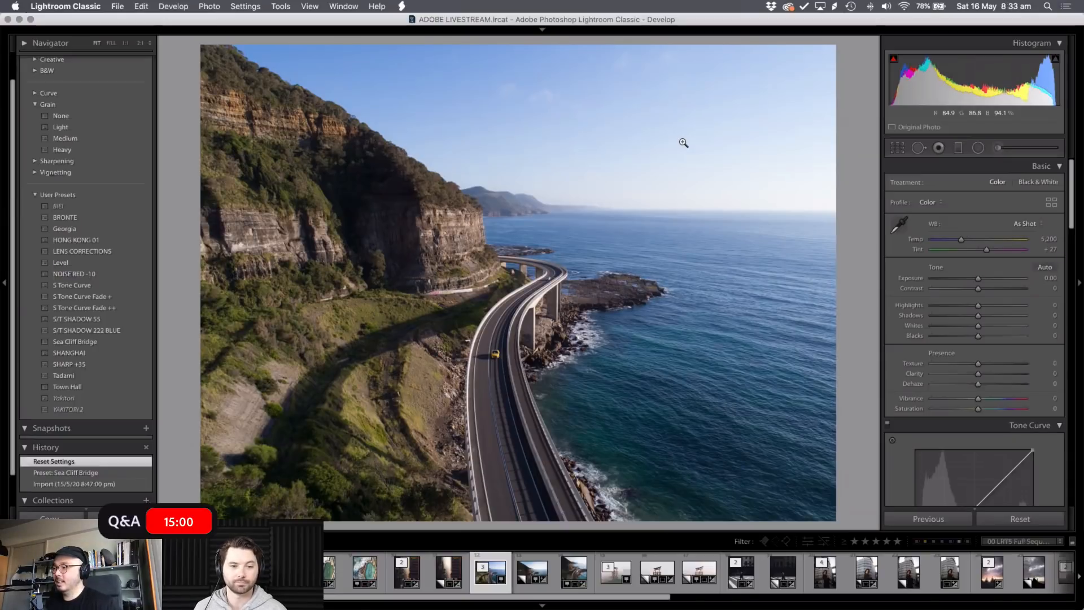
key("Right")
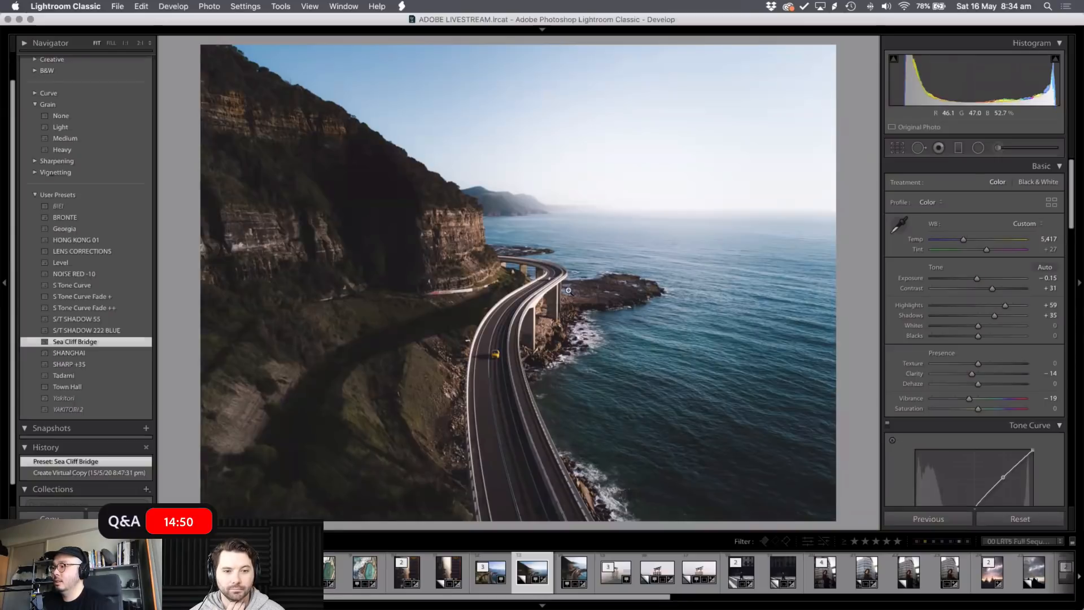
- Open the vertical coastal bridge photo and review the local brush adjustment applied to the ocean
key("Right")
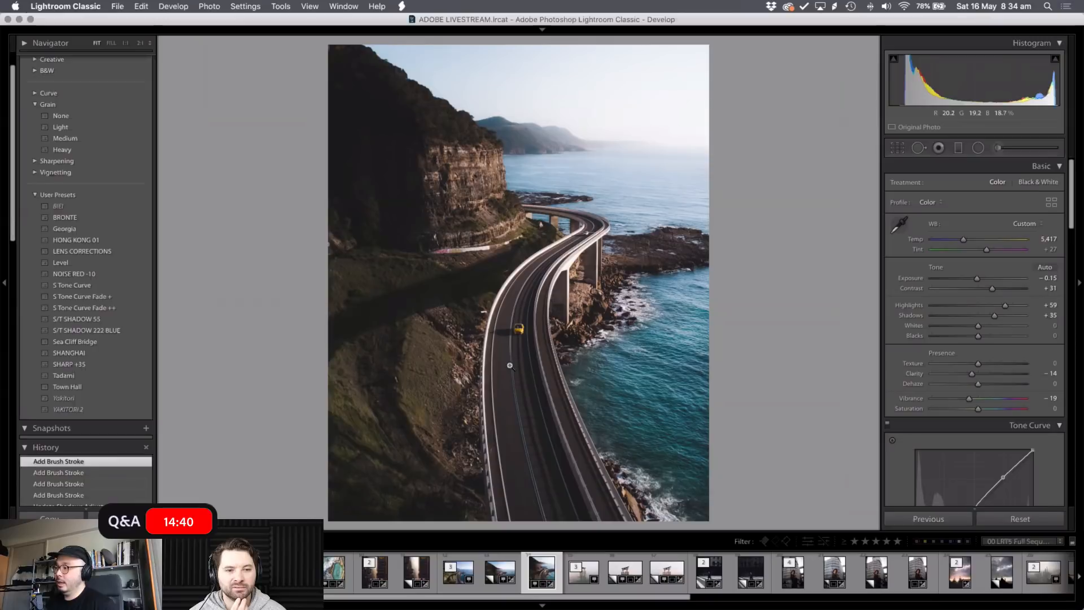
left_click(999, 149)
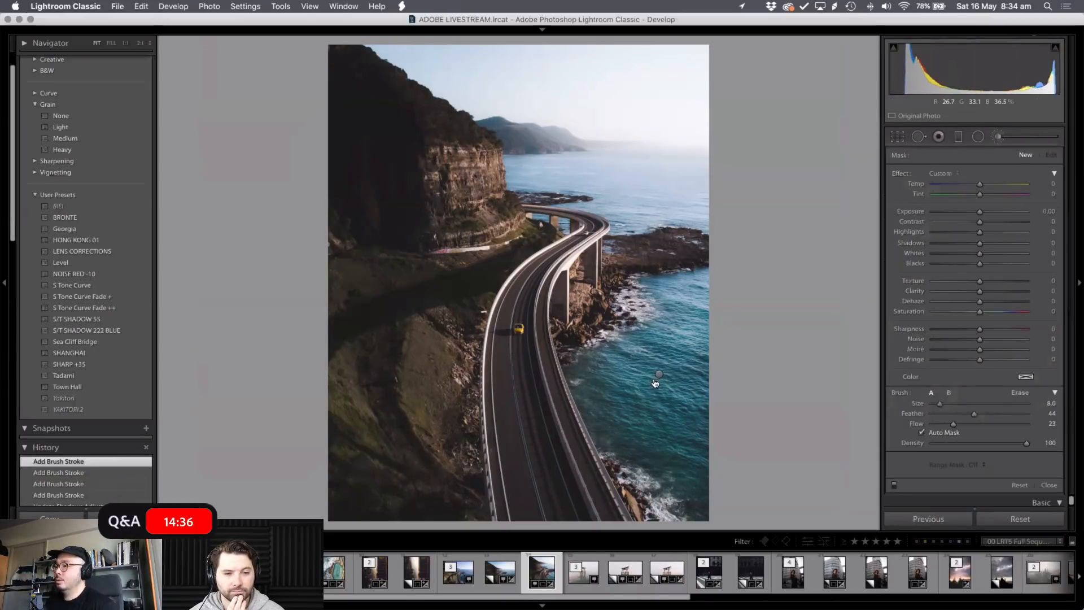
left_click(658, 374)
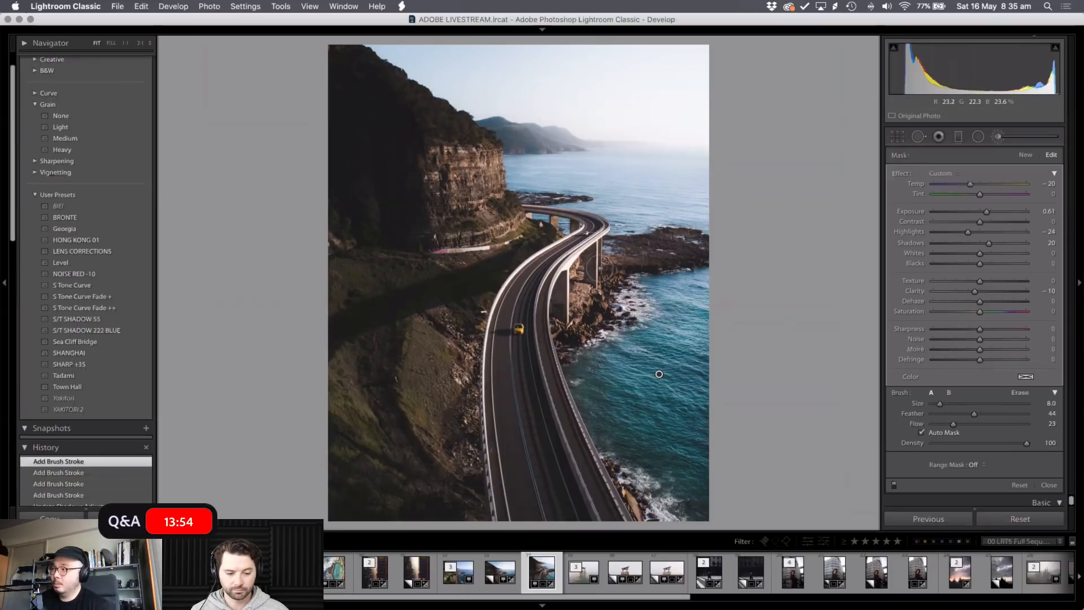
key("Return")
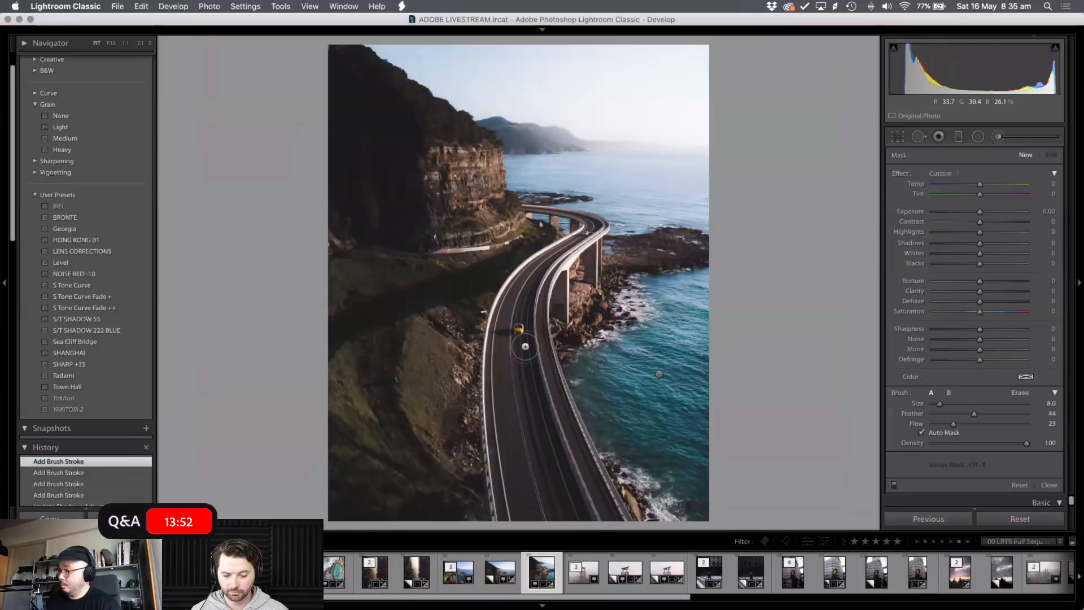
key("k")
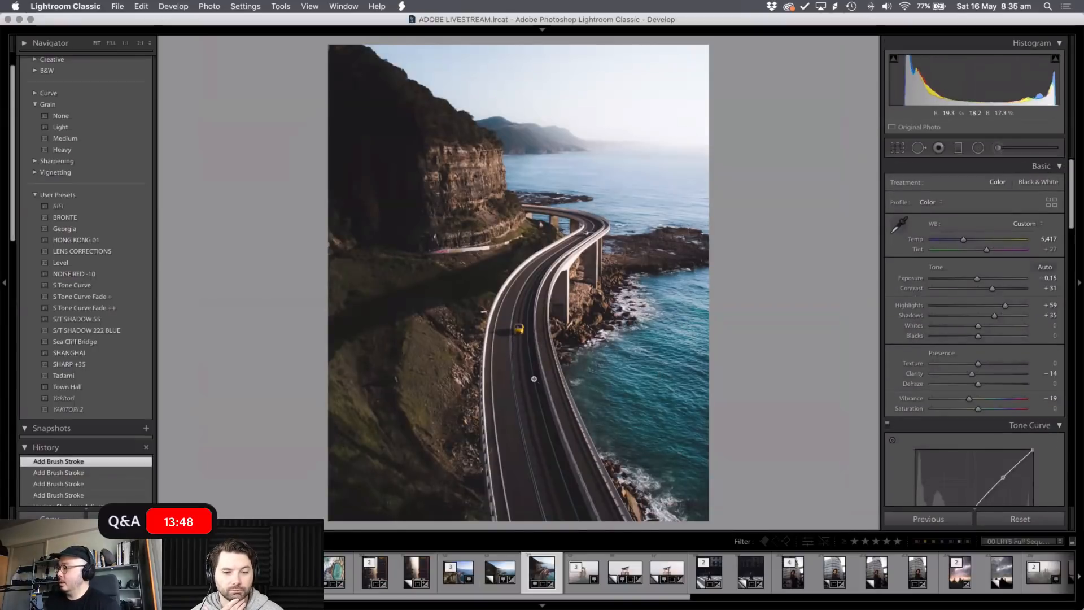
- Open the unedited Tadami river valley photo from the library grid and compare it with its two edited copies
key("g")
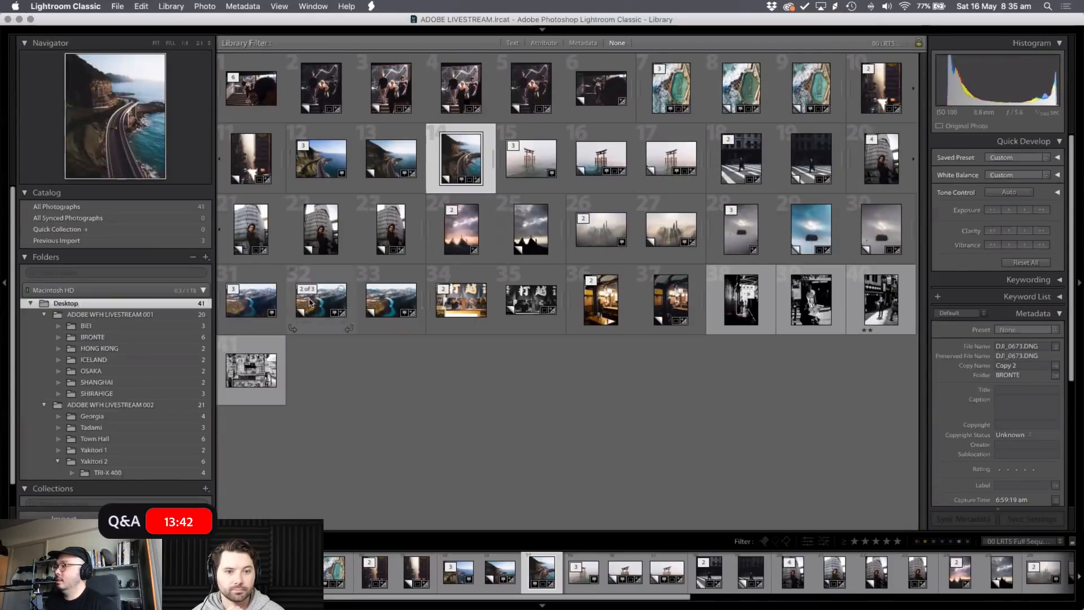
double_click(239, 310)
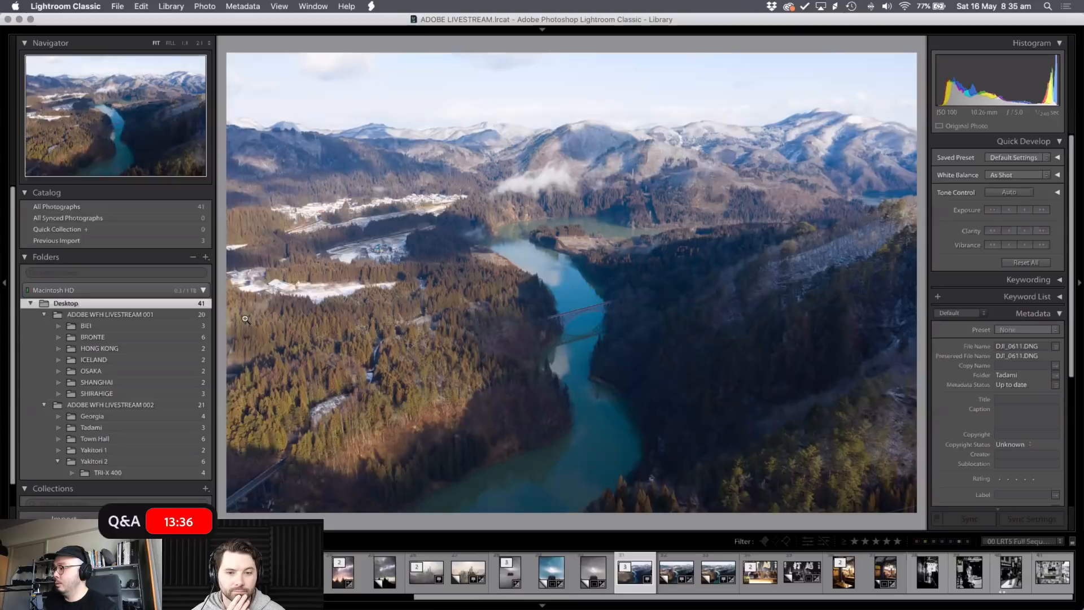
key("Right")
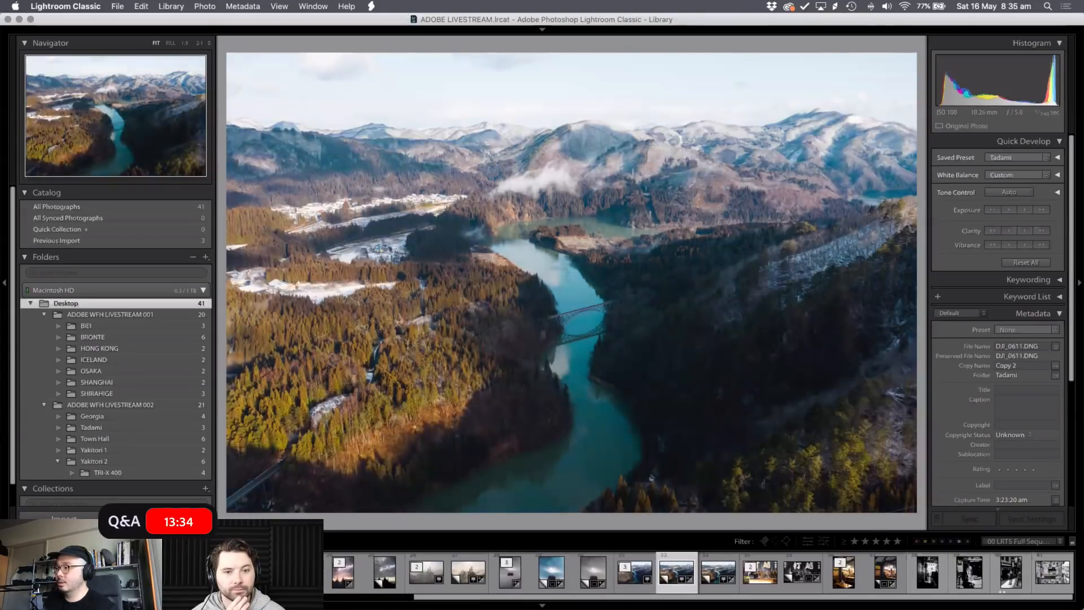
key("Left")
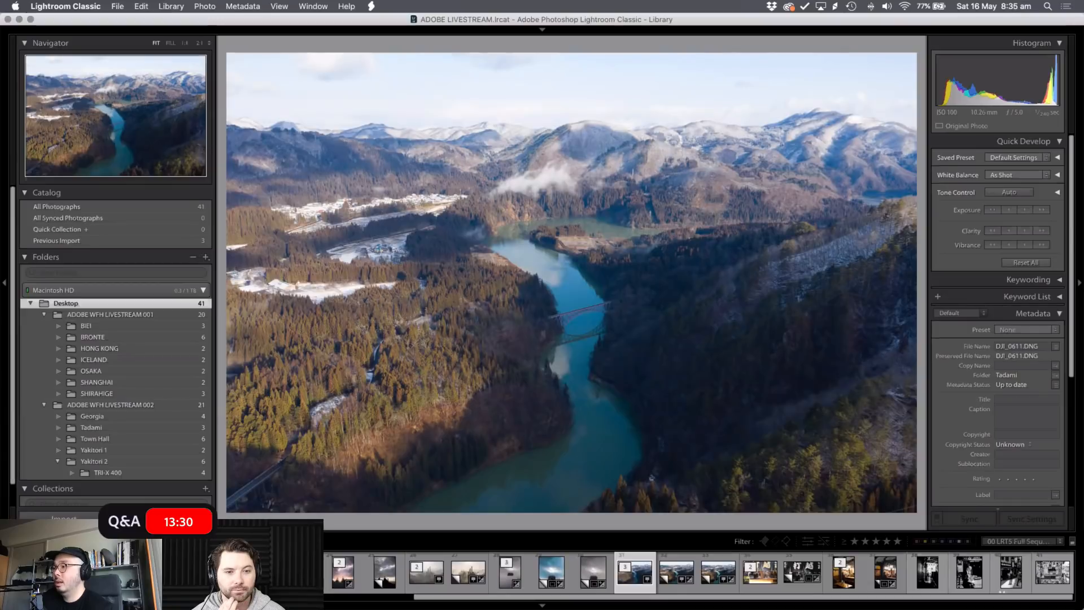
key("Right")
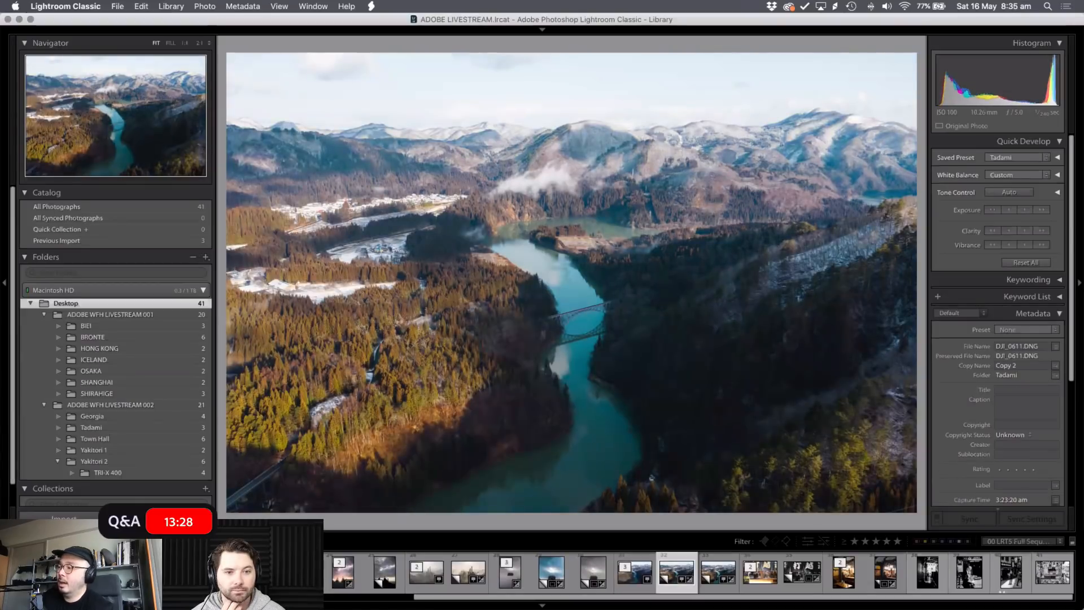
key("Right")
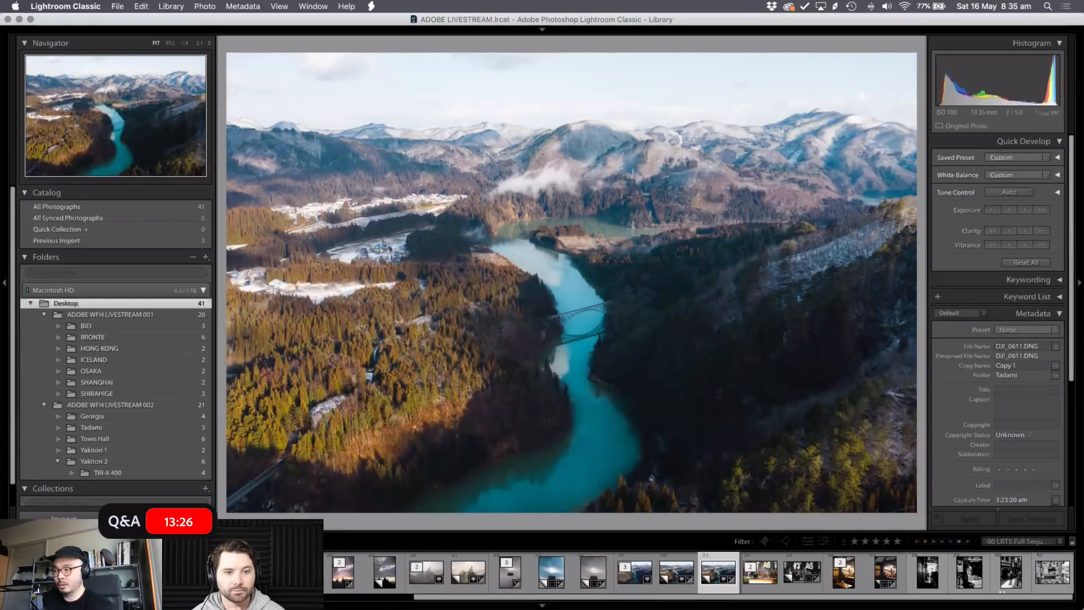
- Compare the brushed river valley copy with its Tadami preset version in the Develop module
key("d")
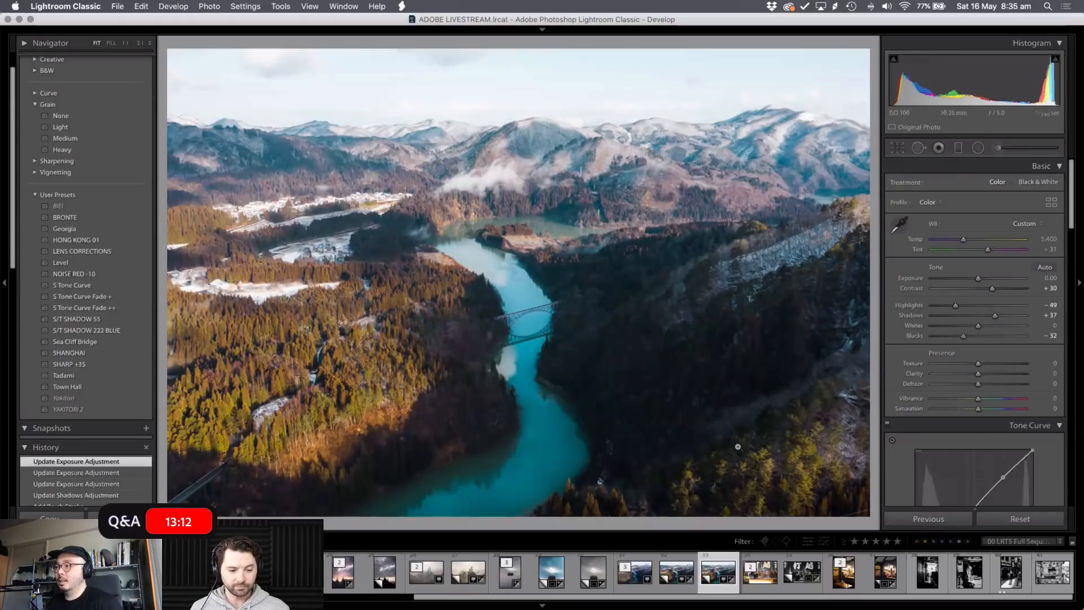
key("Left")
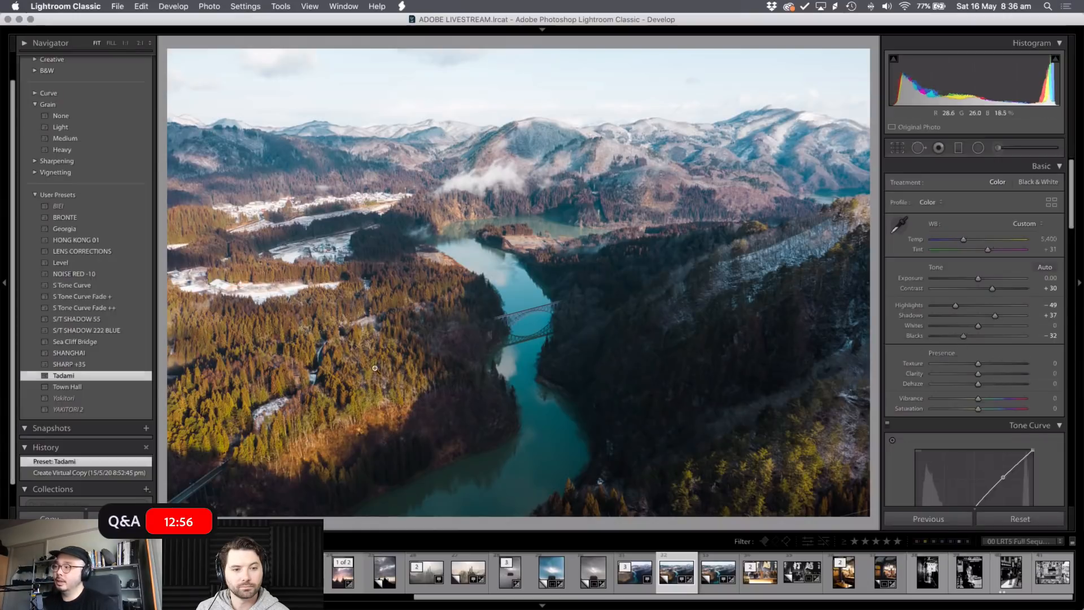
key("Right")
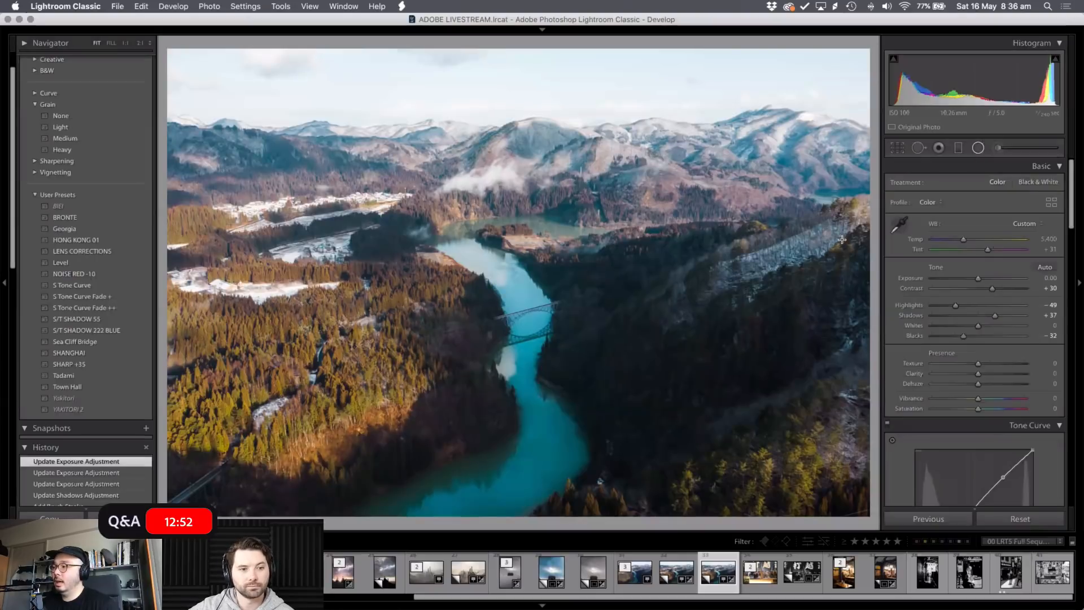
- Inspect the settings and mask coverage of the two brush adjustments on the river, then deselect them
key("k")
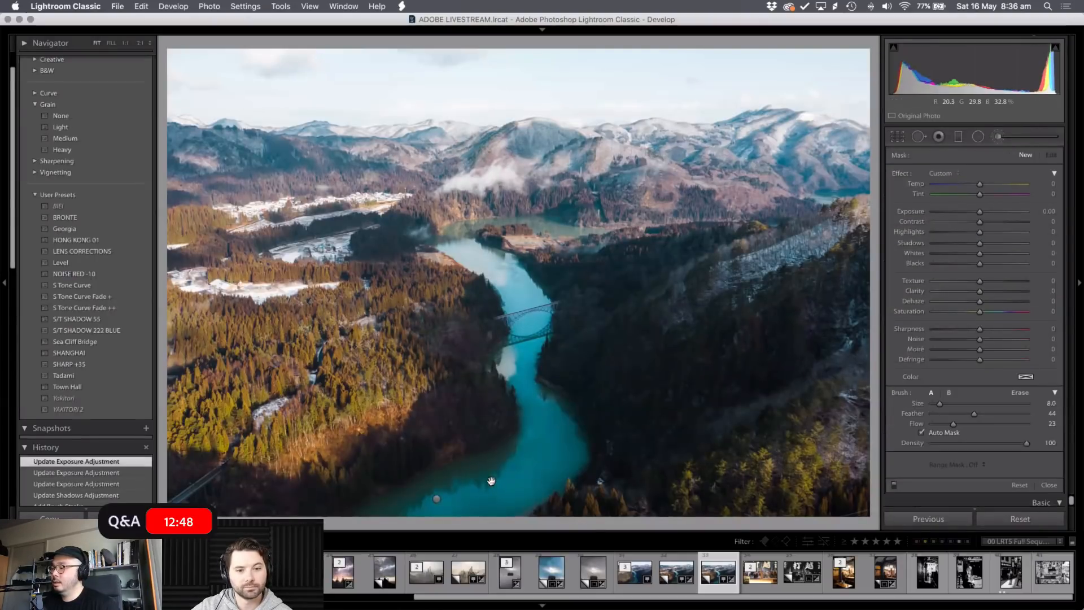
left_click(492, 480)
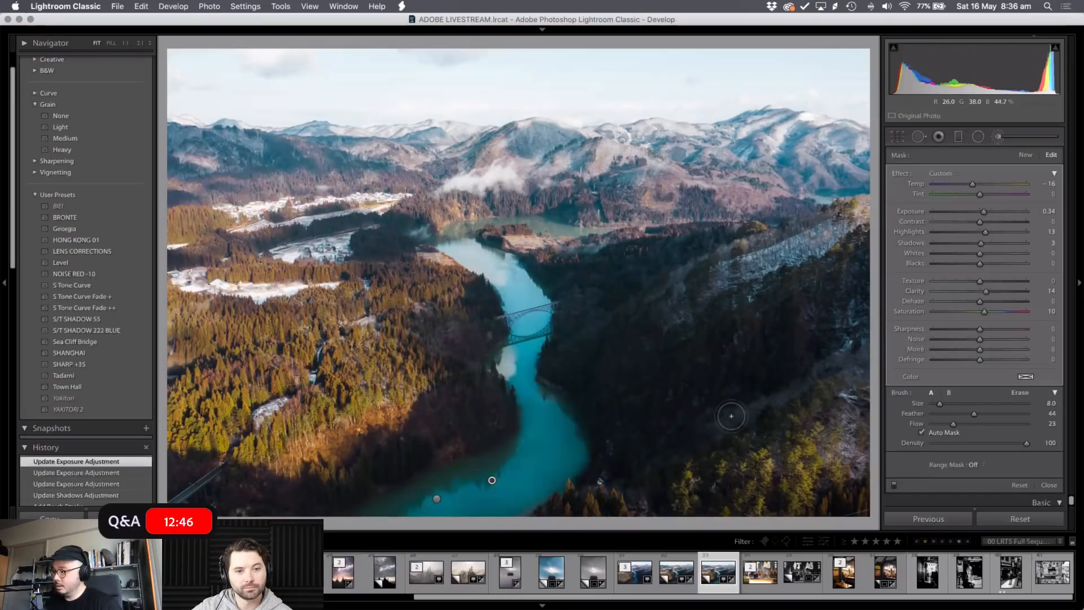
key("o")
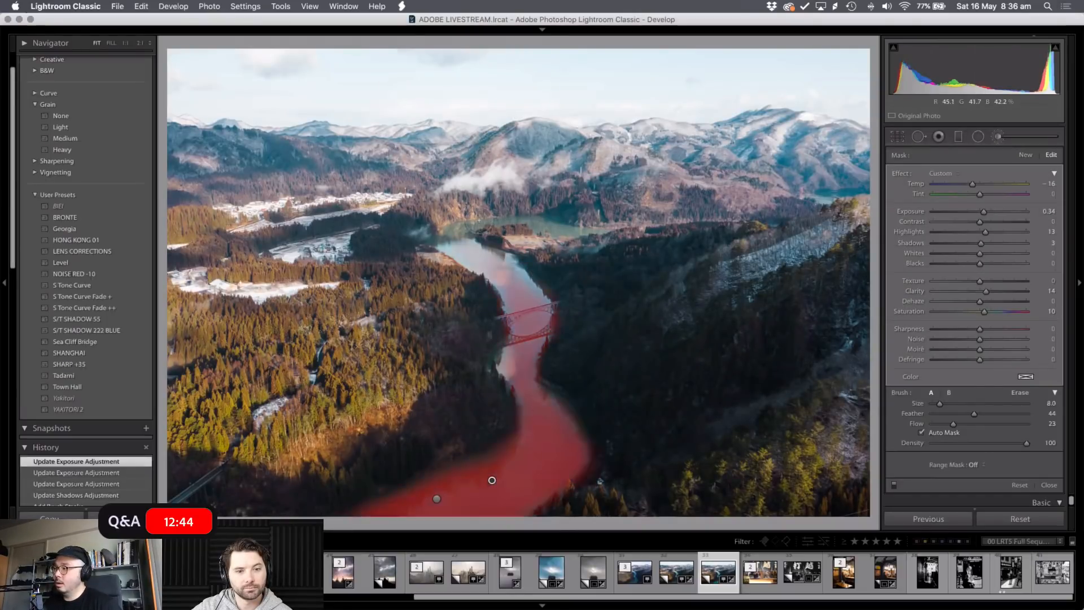
key("alt")
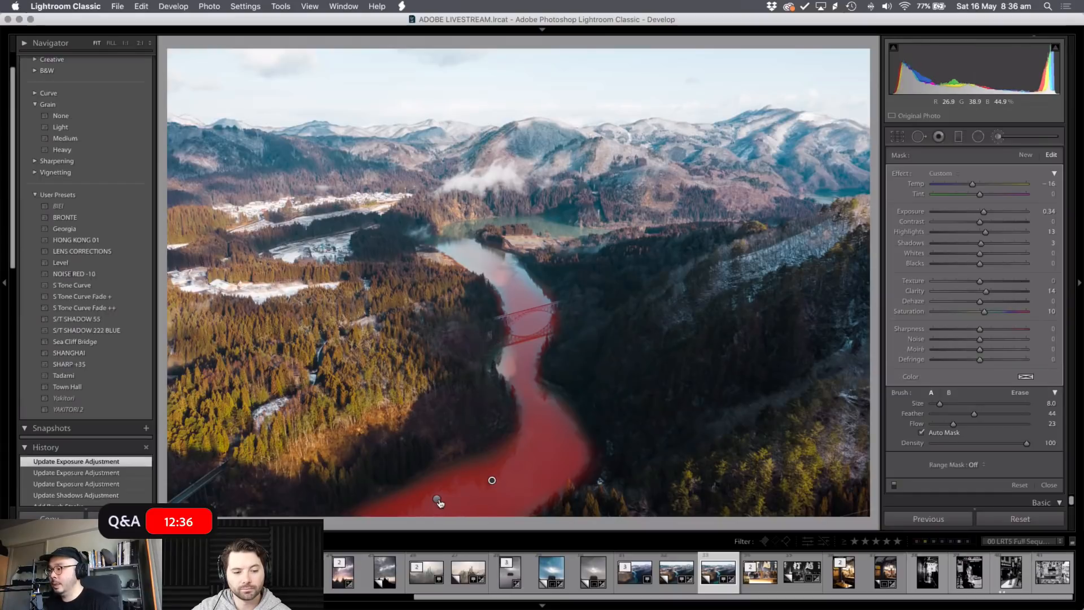
left_click(437, 500)
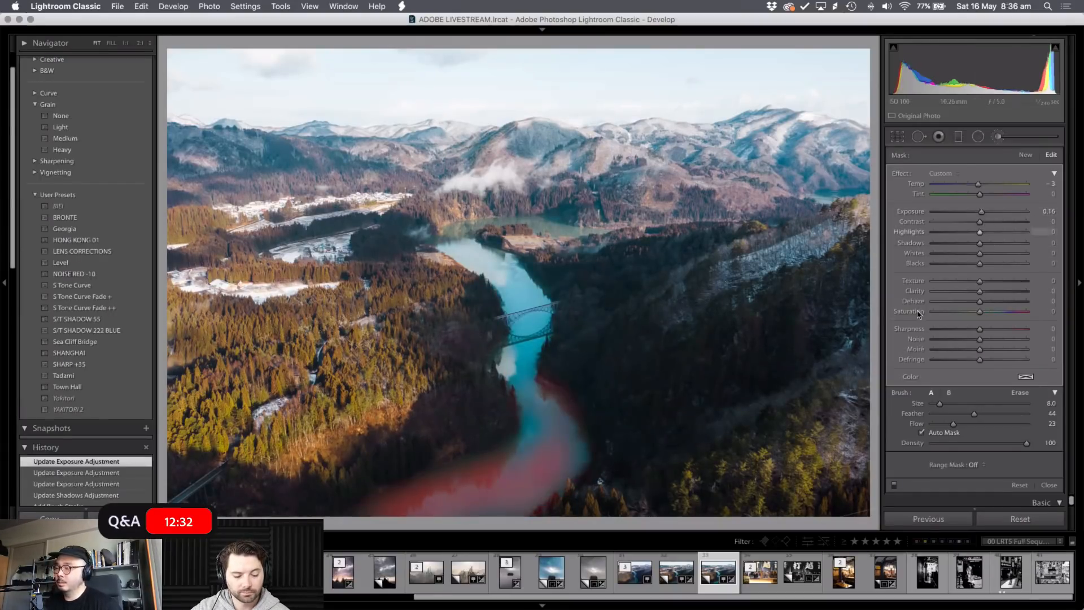
key("Return")
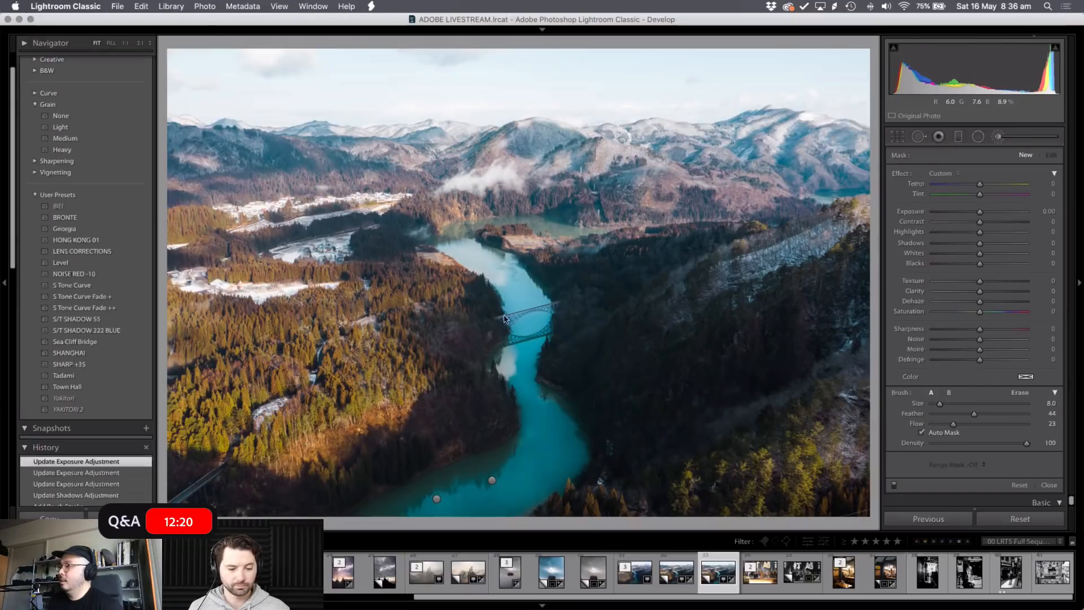
- Return to the library grid and open the third ocean pool version at full view
key("g")
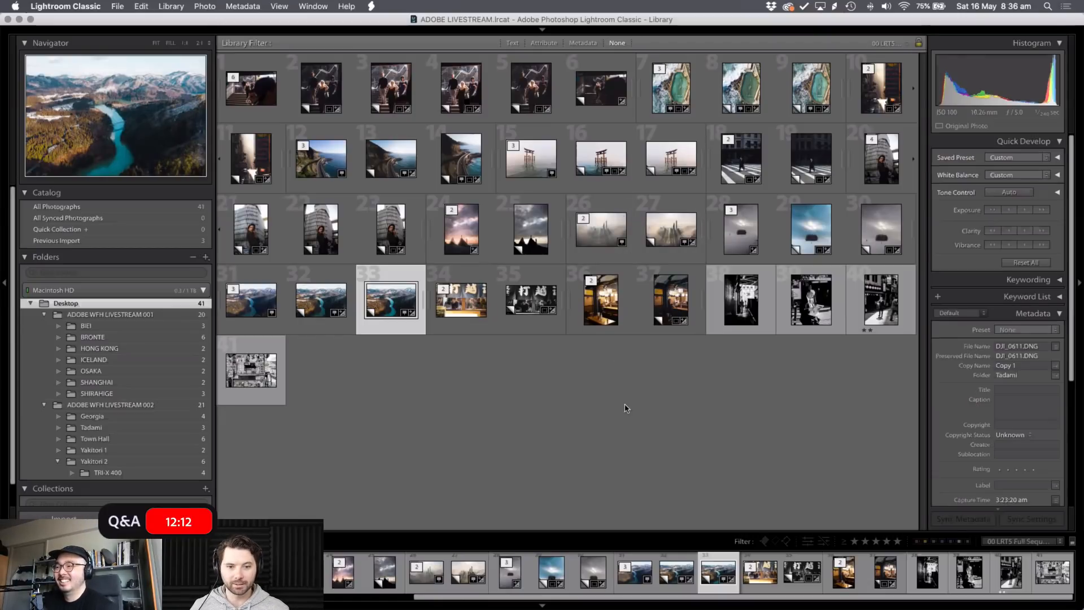
double_click(808, 93)
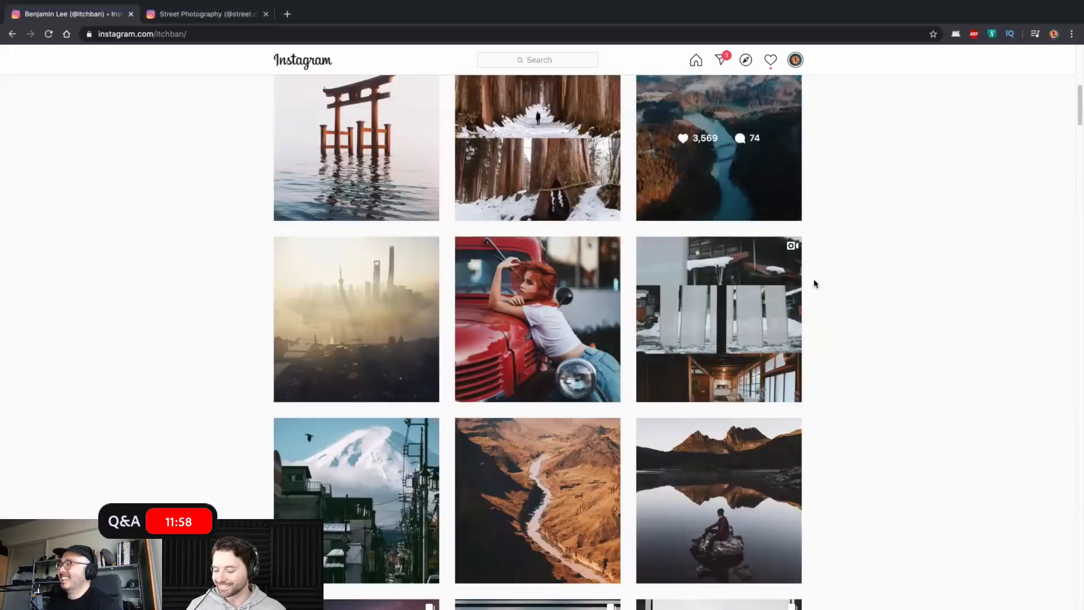
- Look through the photographer's Instagram profile grid in the browser for older posts
scroll(910, 373, "down", 5)
scroll(901, 379, "down", 10)
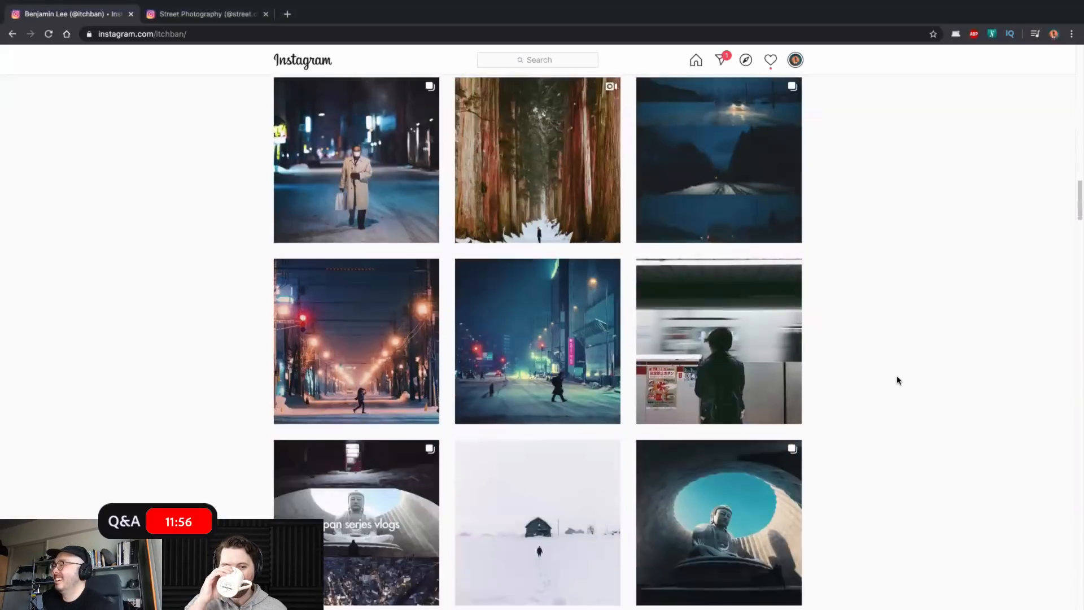
scroll(892, 383, "down", 15)
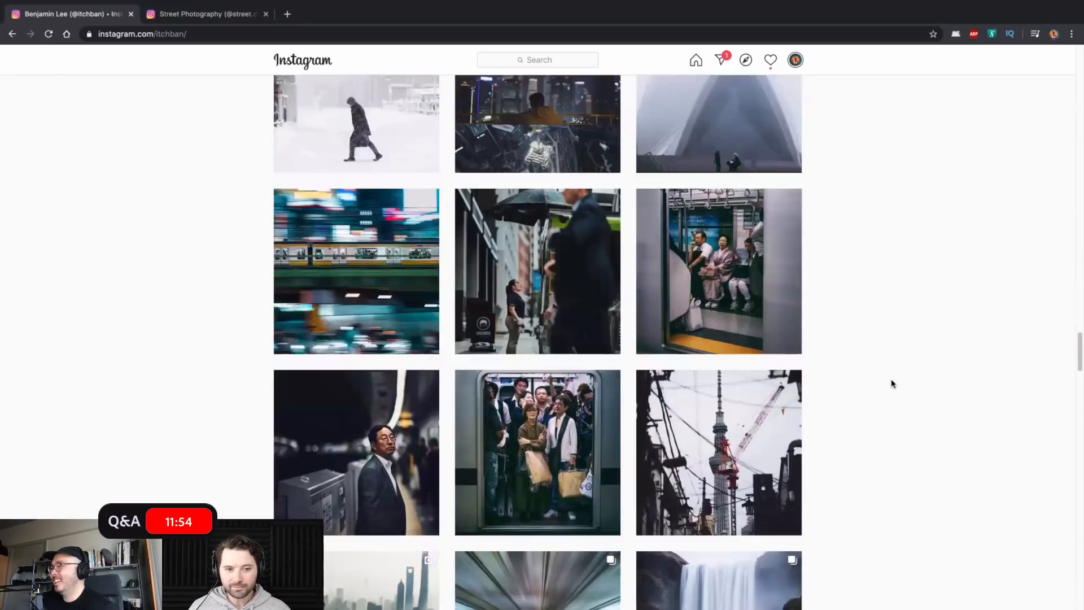
- Switch back to Lightroom Classic and open the Town Hall photo of people on the stairs in the Develop module
key("ctrl+Right")
key("ctrl+Right")
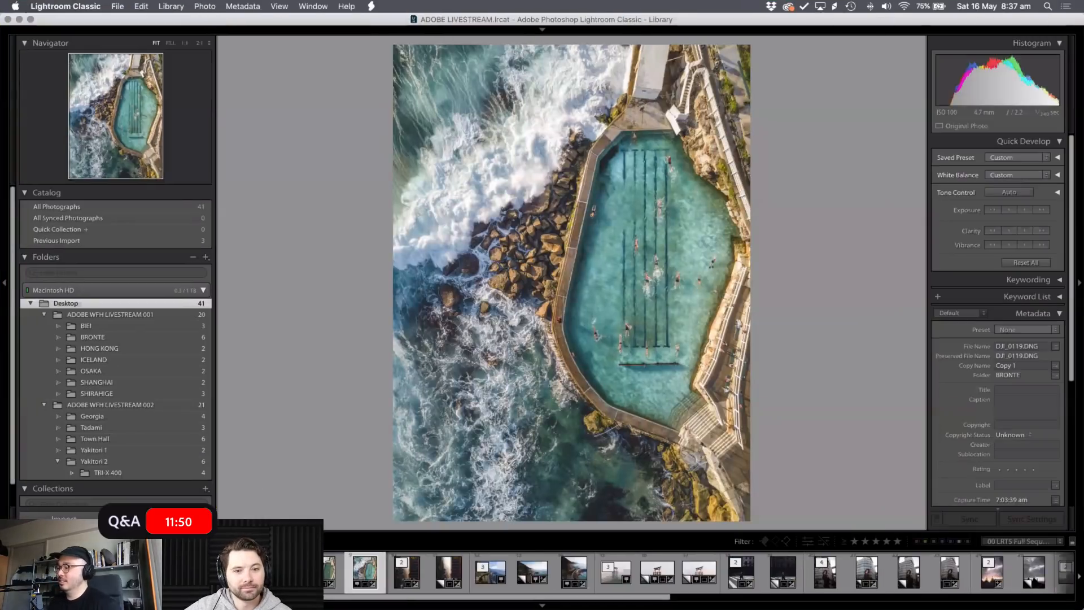
left_click(198, 572)
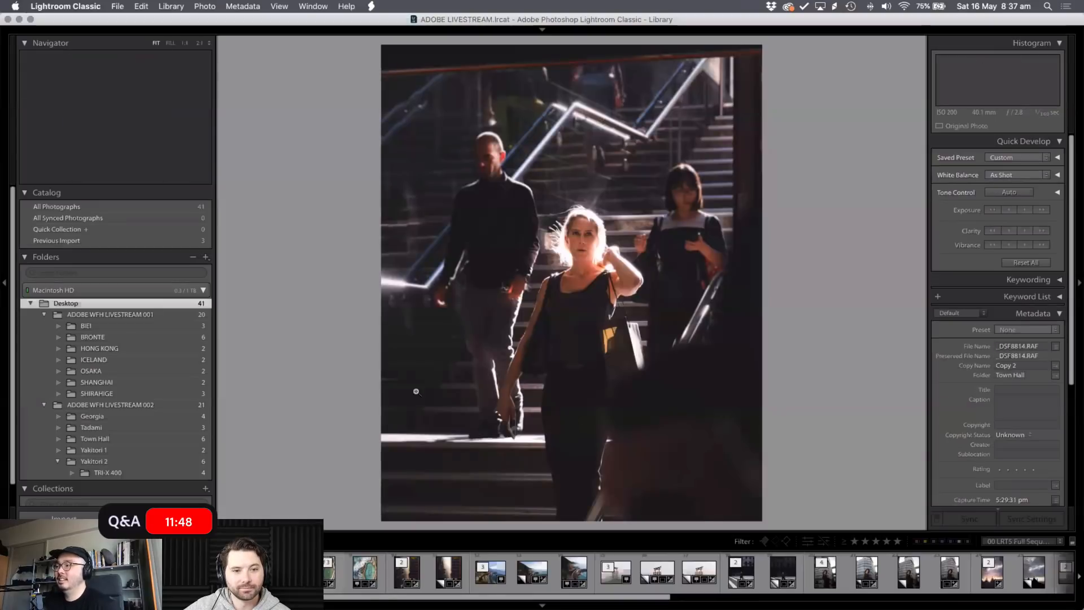
key("d")
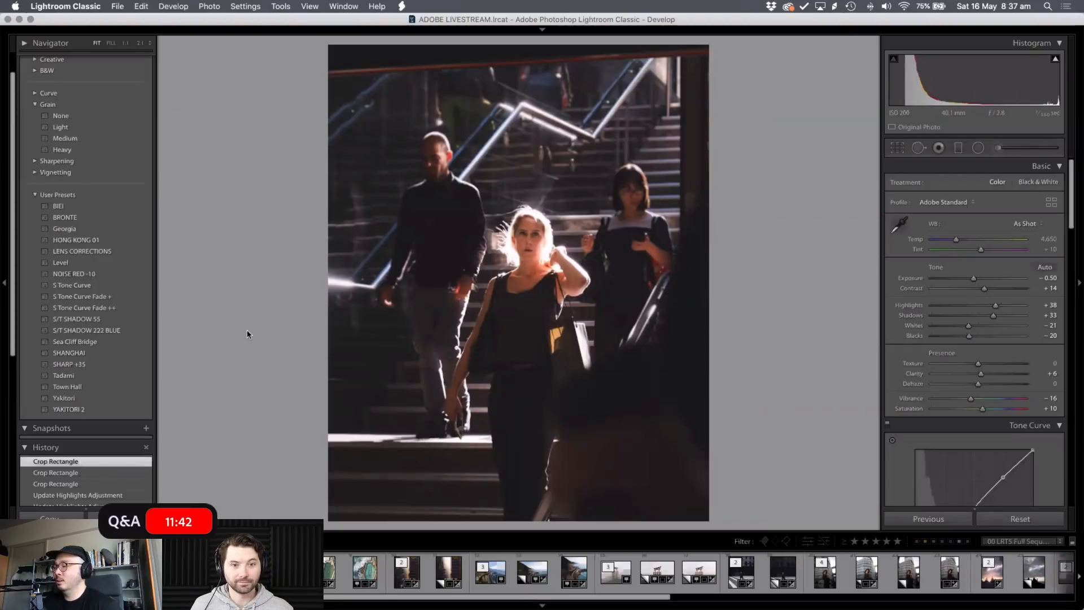
- Switch back to the browser and look through progressively older posts in the photographer's Instagram profile grid
key("ctrl+Left")
key("ctrl+Left")
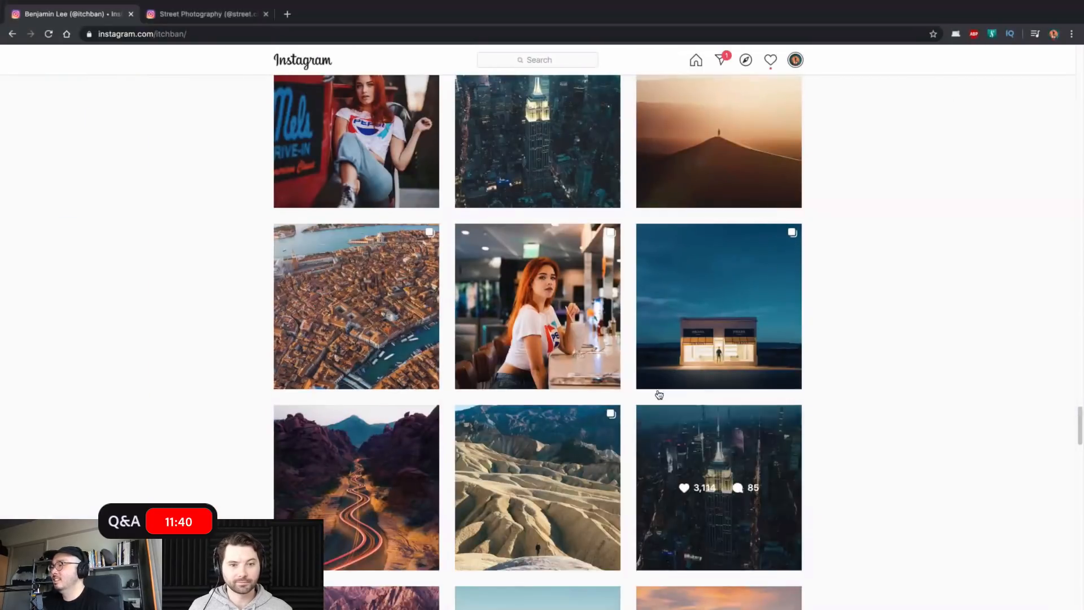
scroll(659, 395, "down", 15)
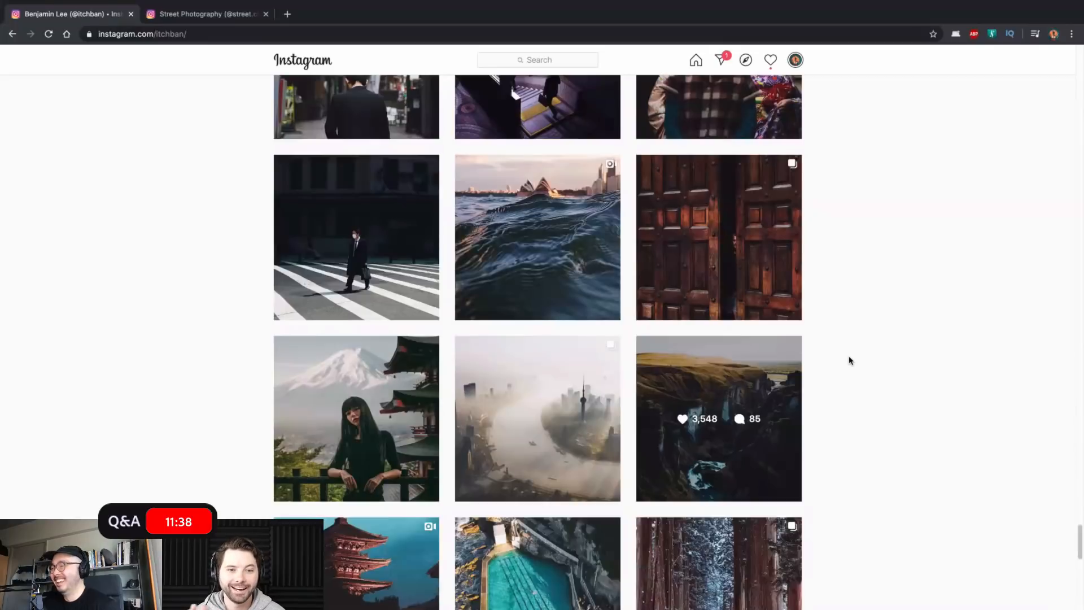
scroll(850, 360, "down", 12)
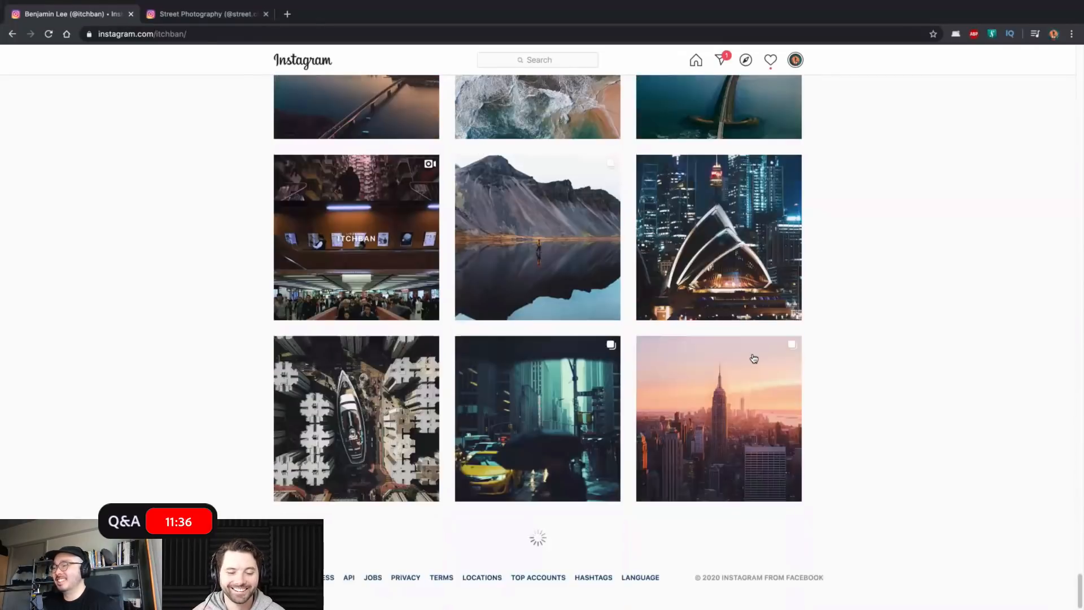
scroll(754, 358, "down", 5)
scroll(754, 356, "down", 10)
scroll(753, 353, "down", 18)
scroll(458, 235, "down", 6)
scroll(358, 293, "up", 10)
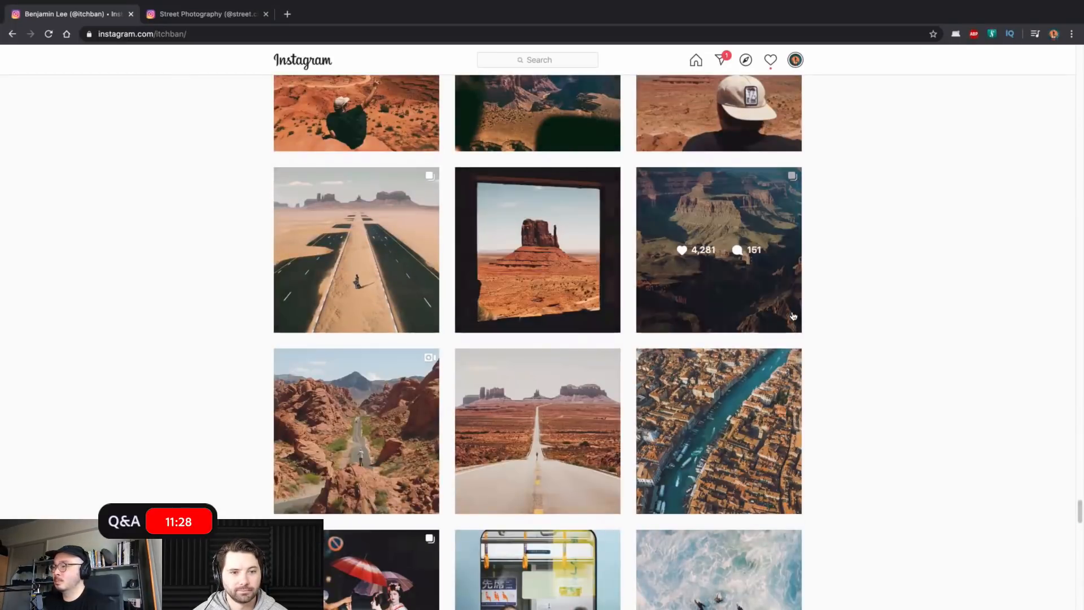
scroll(802, 317, "down", 12)
scroll(802, 316, "down", 13)
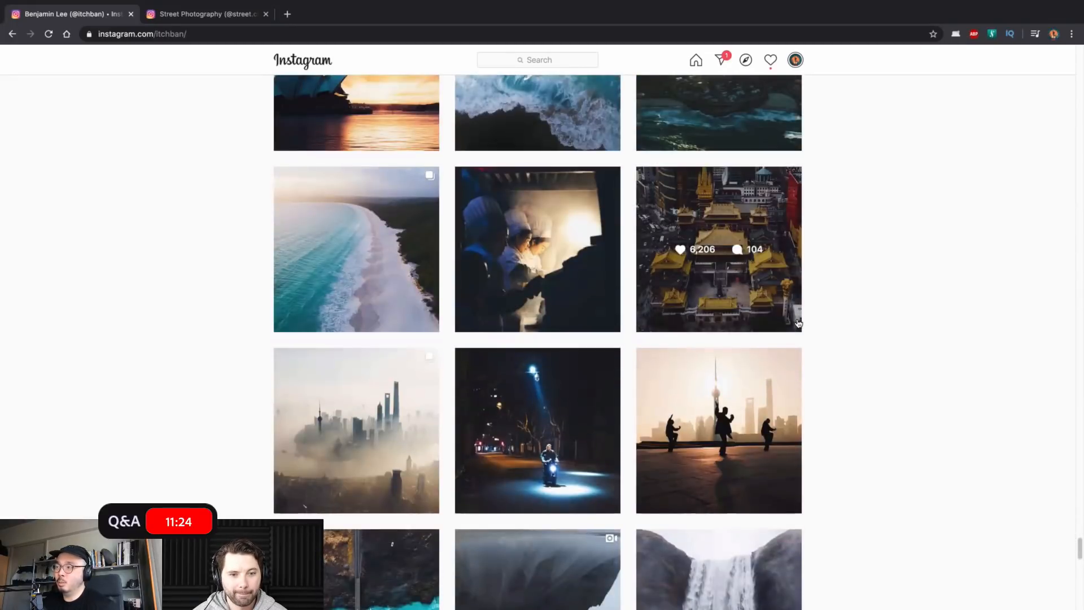
scroll(814, 321, "down", 16)
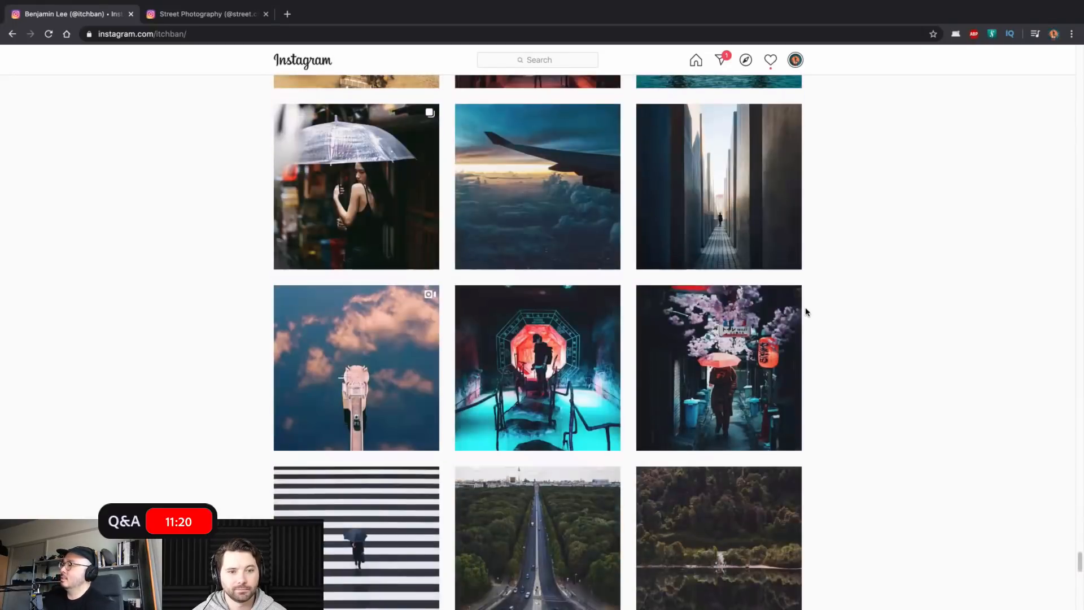
scroll(807, 312, "down", 11)
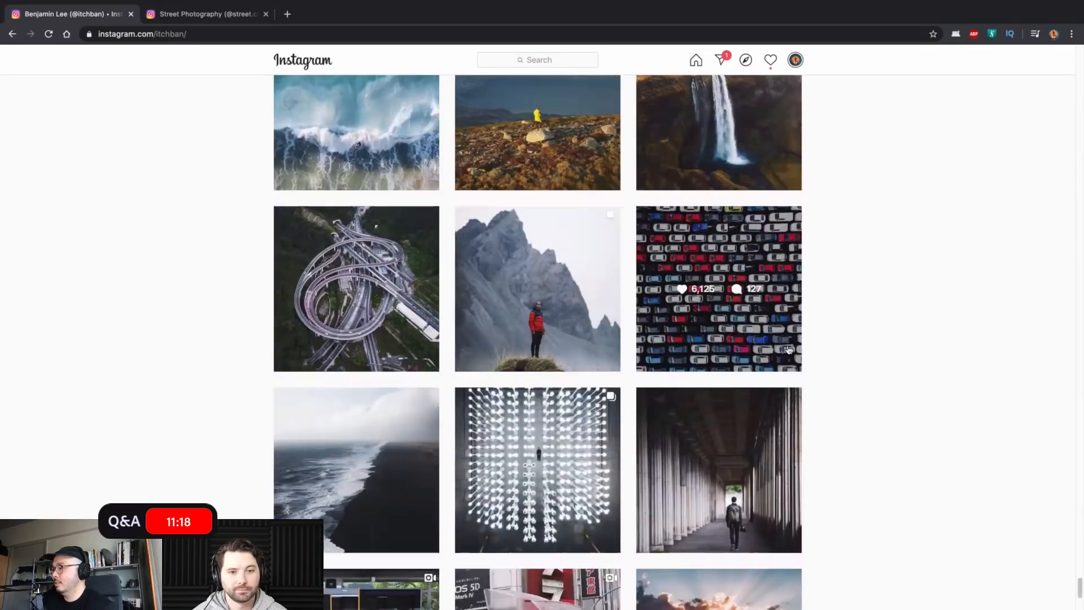
scroll(790, 367, "down", 5)
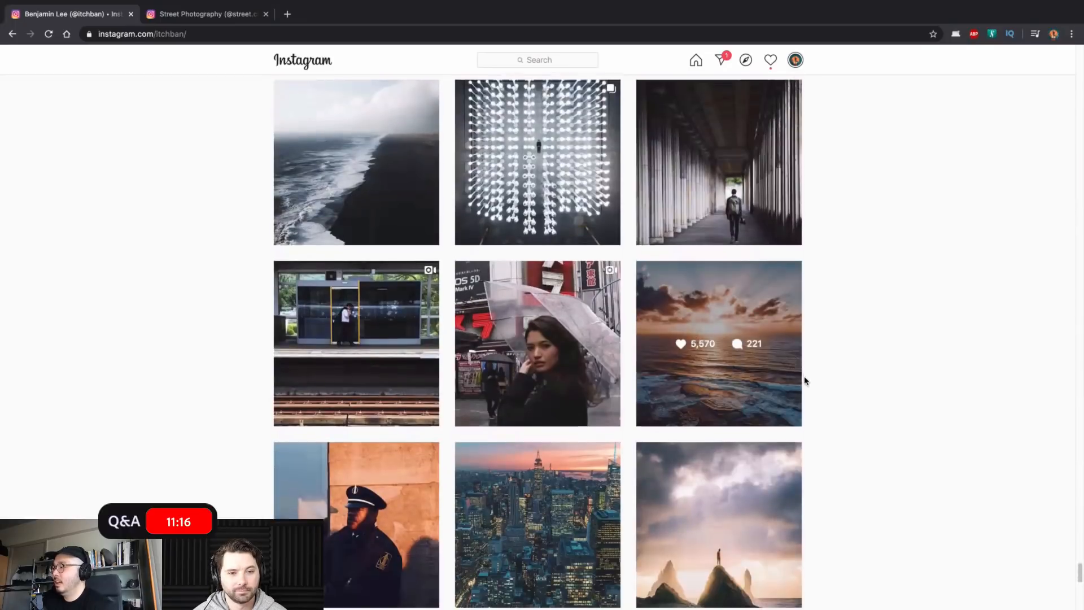
scroll(806, 381, "down", 6)
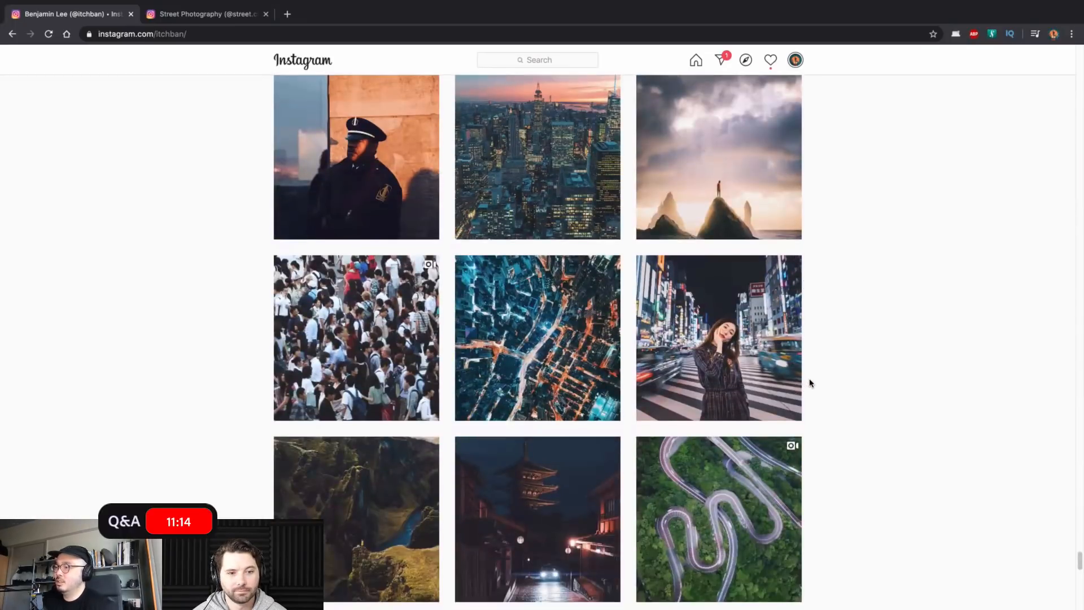
scroll(809, 383, "down", 12)
scroll(812, 385, "down", 20)
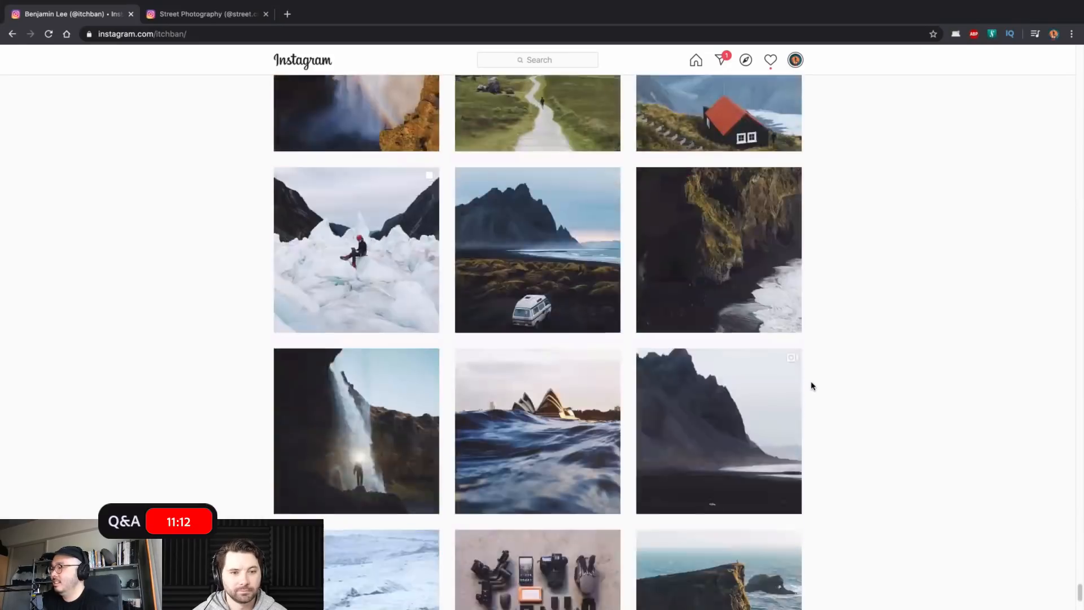
scroll(814, 387, "down", 5)
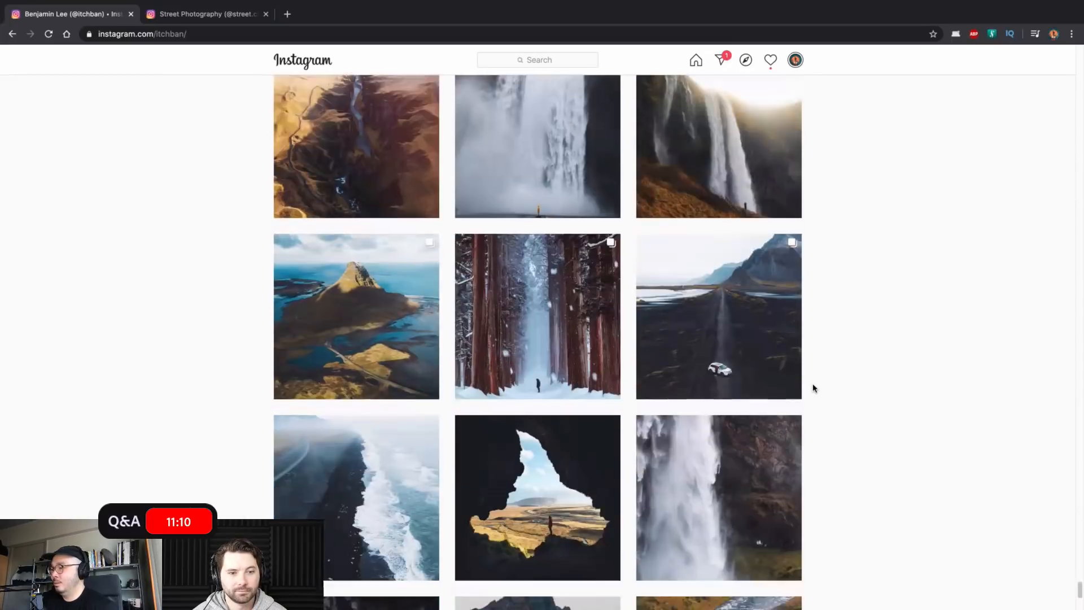
scroll(814, 388, "down", 10)
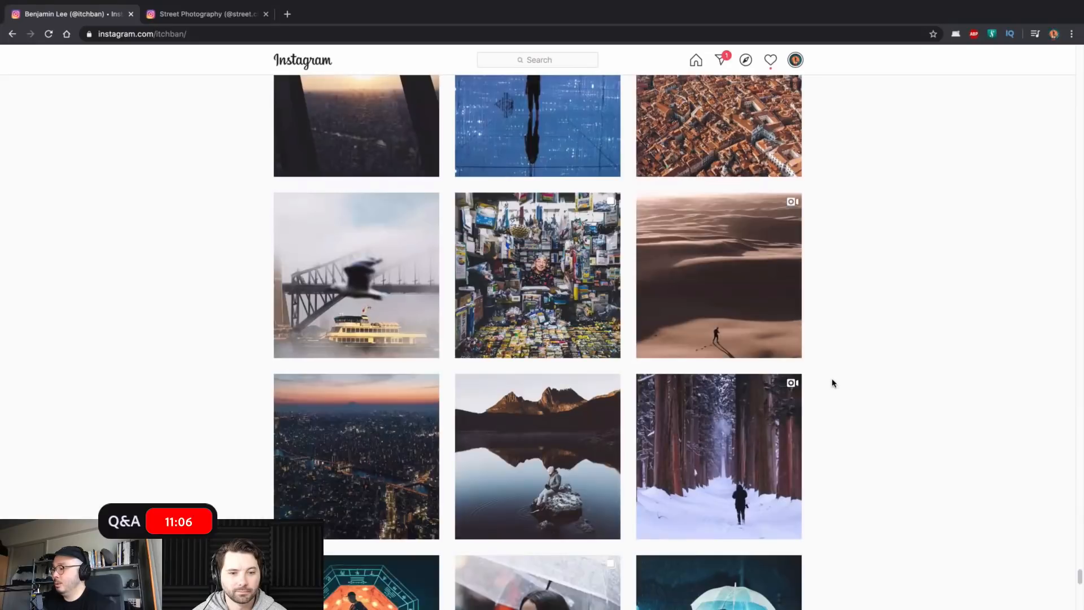
scroll(831, 384, "down", 3)
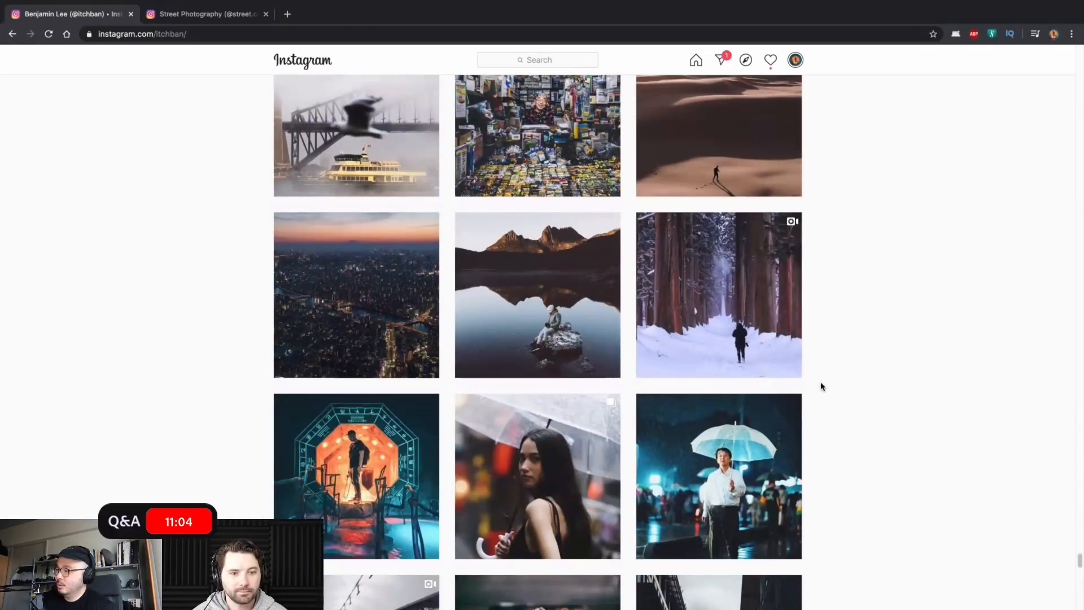
scroll(824, 385, "down", 5)
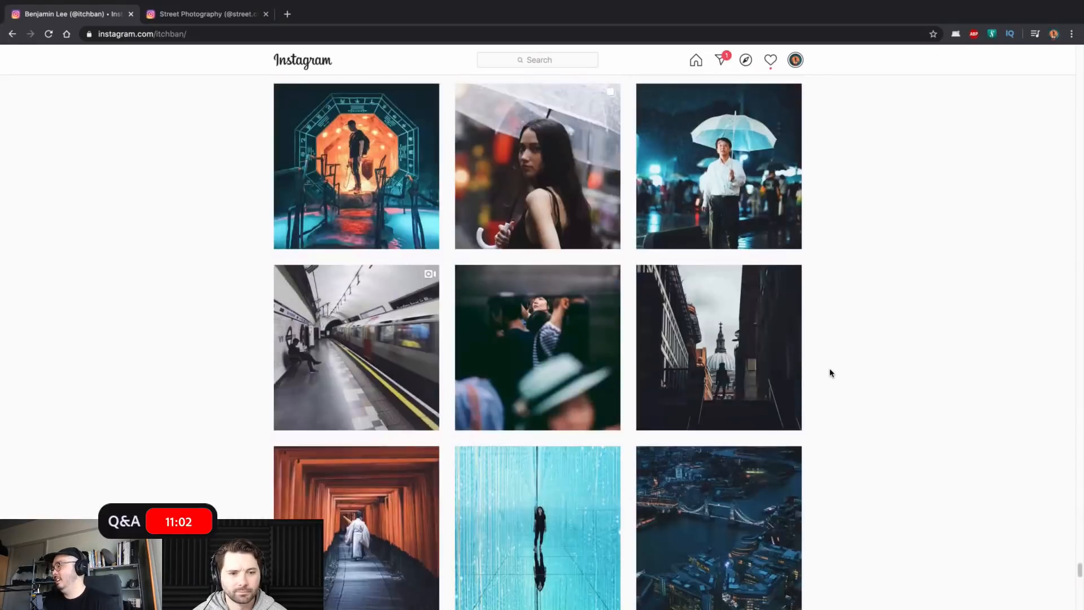
scroll(825, 372, "down", 17)
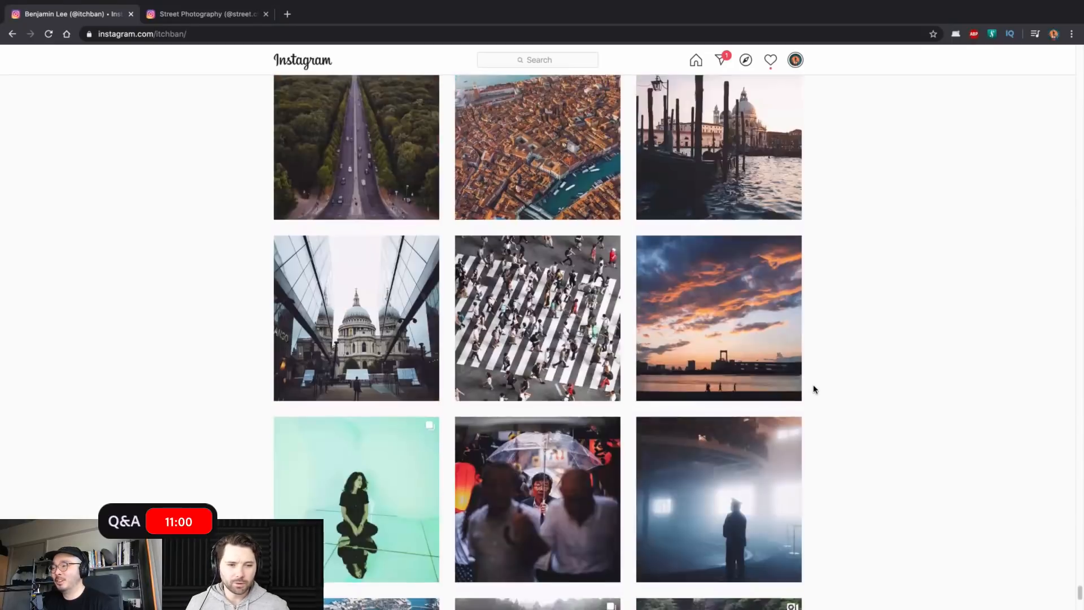
scroll(814, 389, "down", 5)
scroll(801, 407, "down", 5)
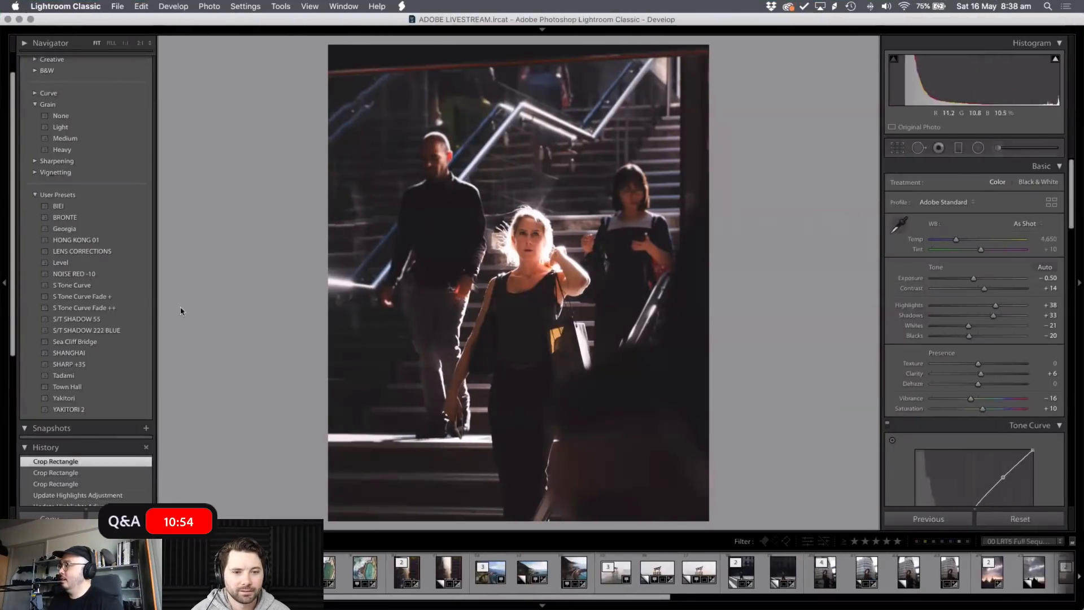
- Try lowering the RGB tone curve's black point to the bottom on the staircase photo, inspect the shadows up close, and undo it
scroll(903, 373, "down", 5)
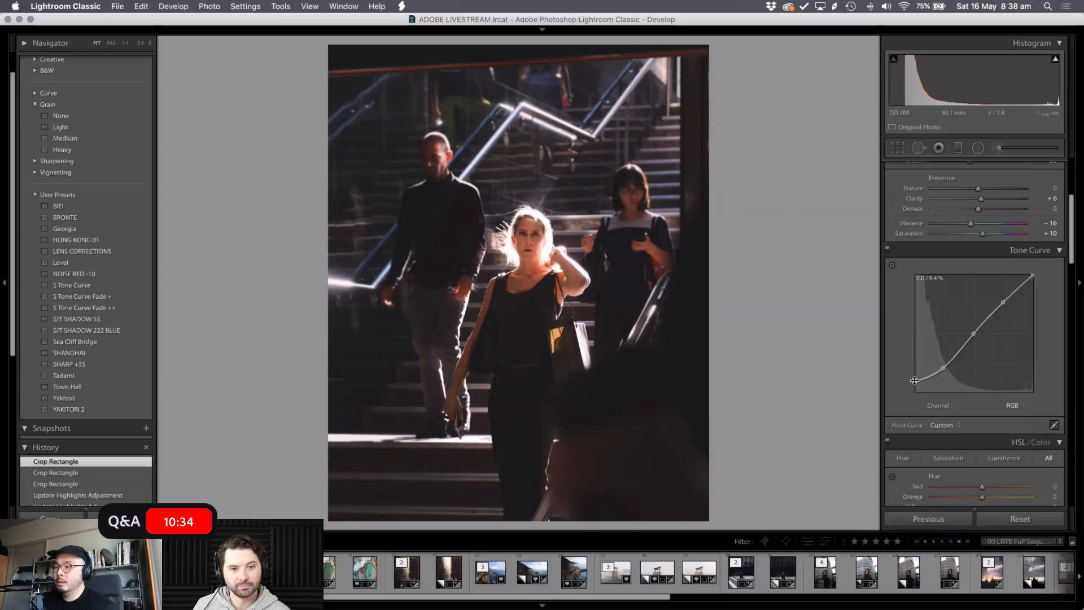
mouse_move(915, 383)
left_mouse_down()
mouse_move(906, 403)
mouse_move(915, 397)
left_mouse_up()
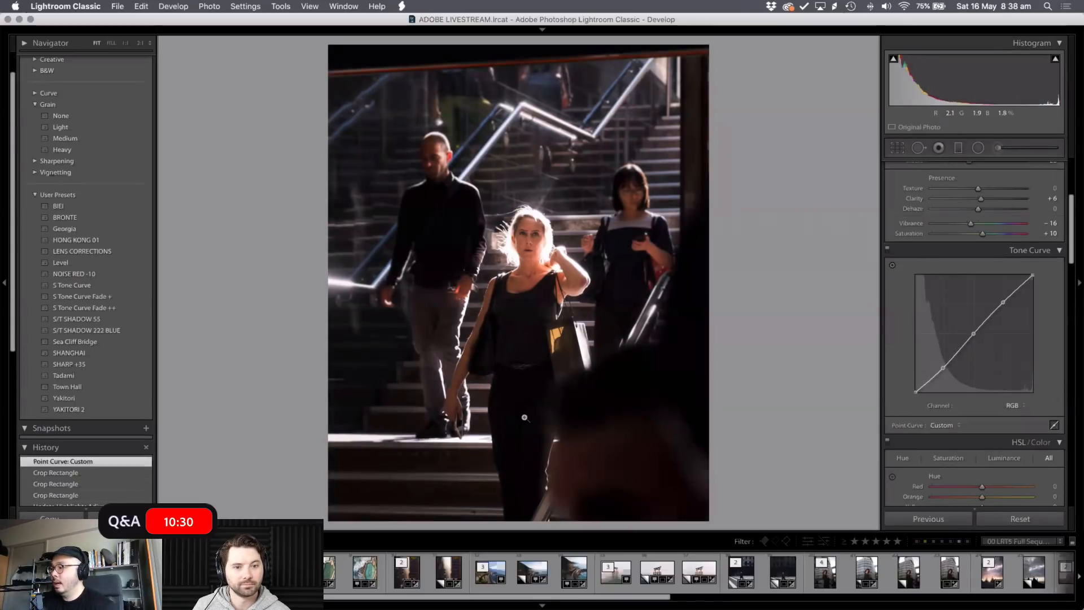
left_click_drag(532, 395, 636, 353)
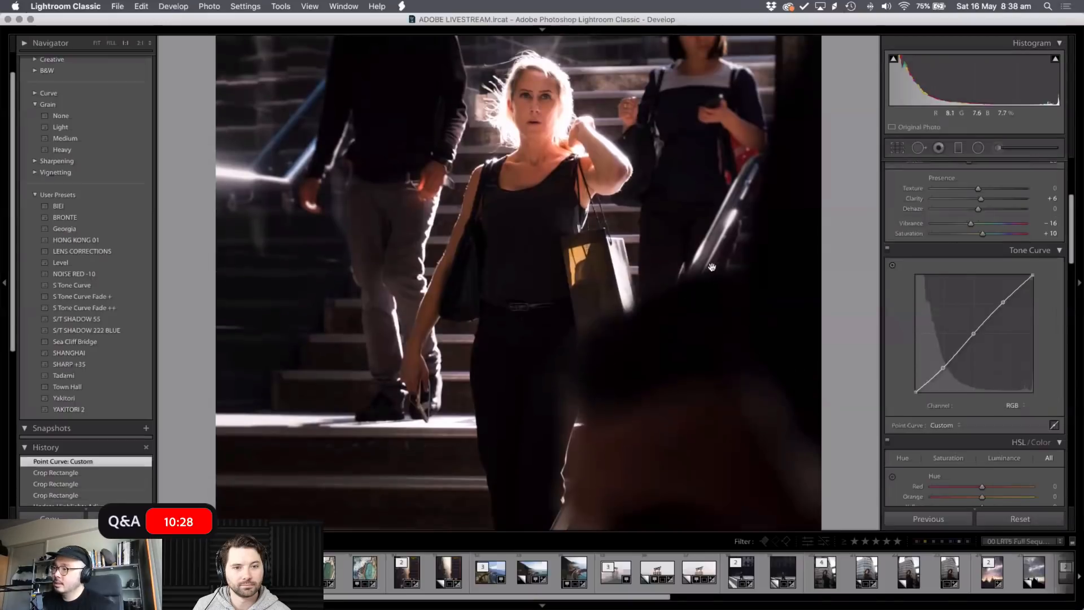
left_click(757, 241)
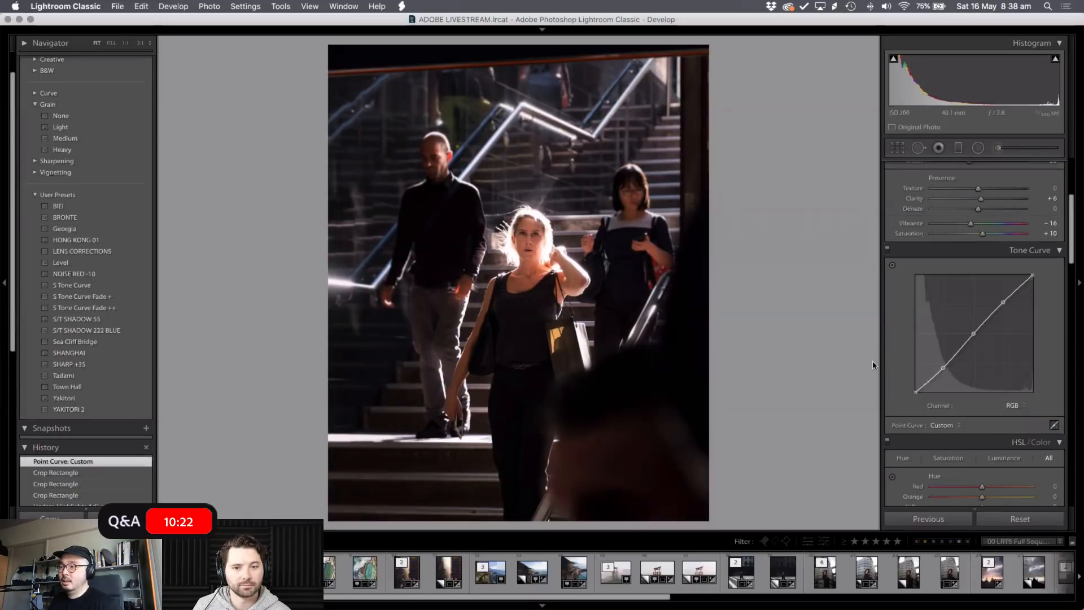
key("super+z")
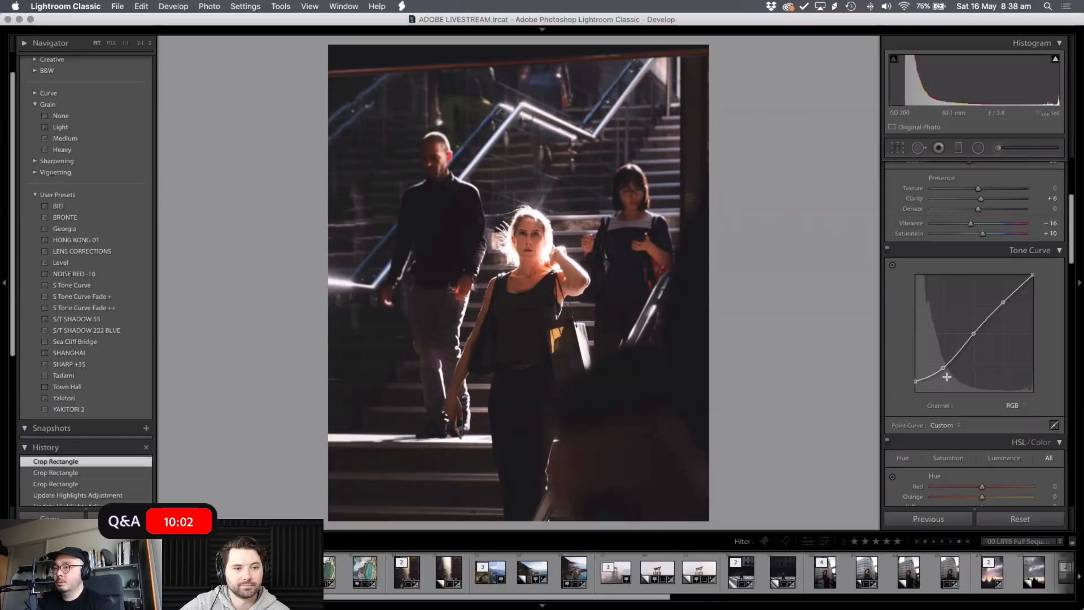
- Try lowering the tone curve's white point to fade the staircase photo's highlights, and undo the change
scroll(910, 341, "down", 3)
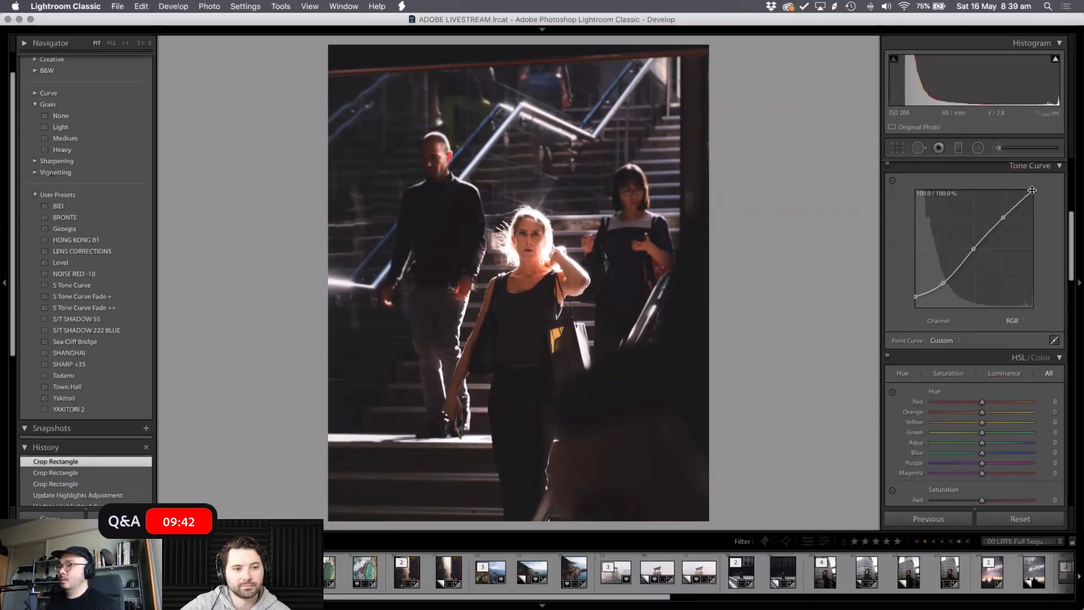
mouse_move(1032, 190)
left_mouse_down()
mouse_move(1043, 205)
mouse_move(1026, 207)
left_mouse_up()
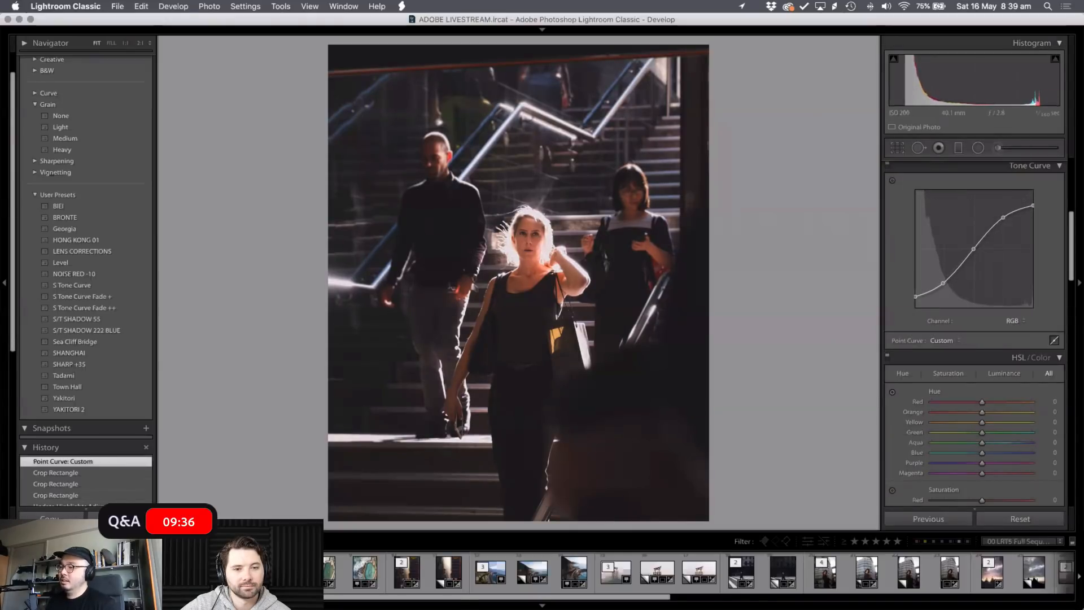
key("super+z")
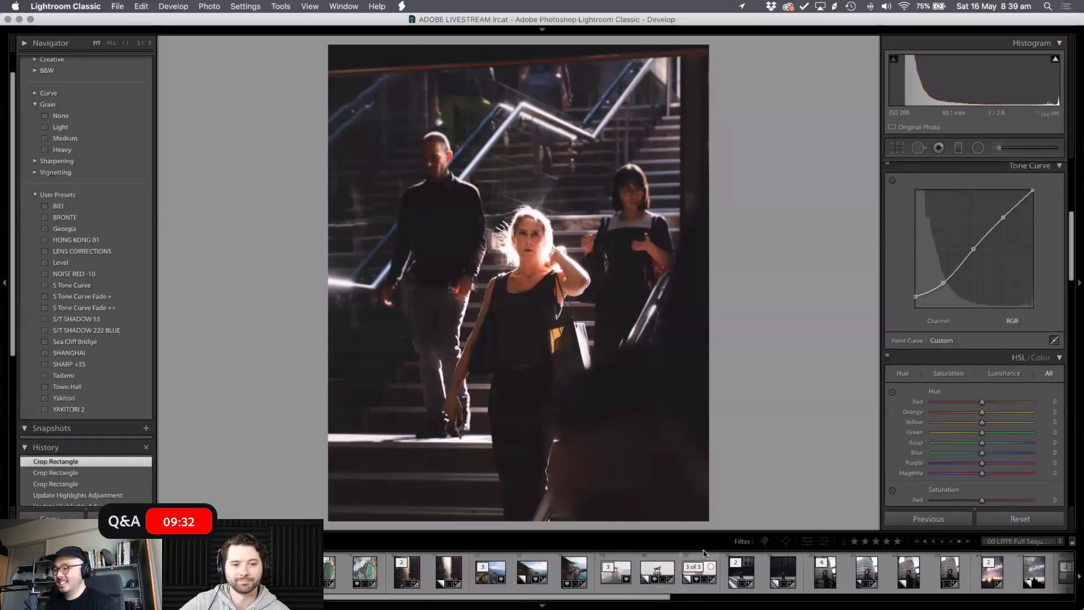
- Open the color-graded torii gate photo and raise its RGB tone curve's white point to full output
left_click(699, 572)
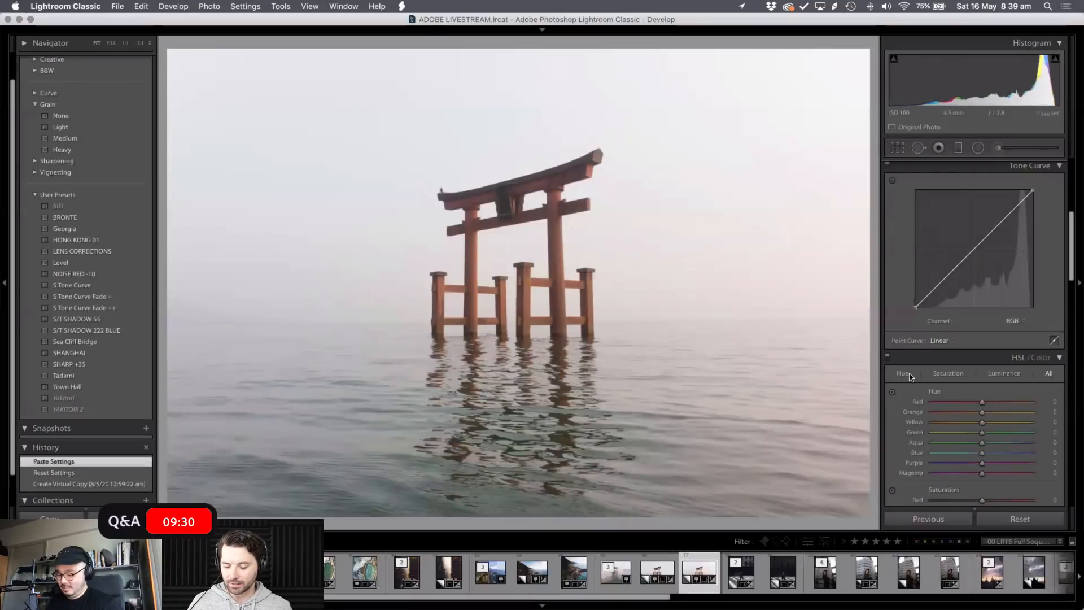
key("Left")
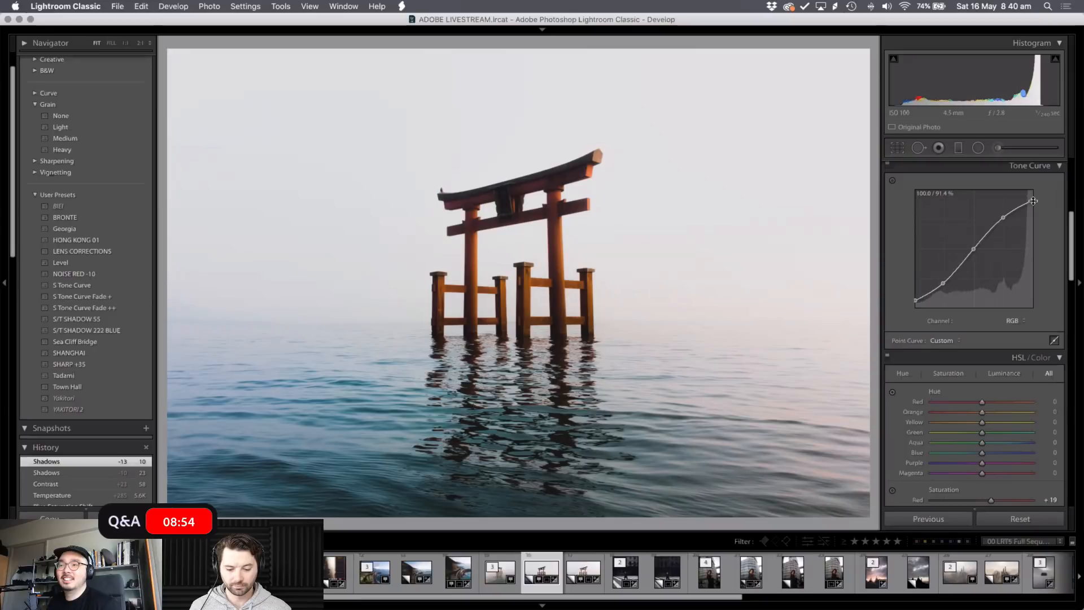
left_click_drag(1034, 201, 1033, 191)
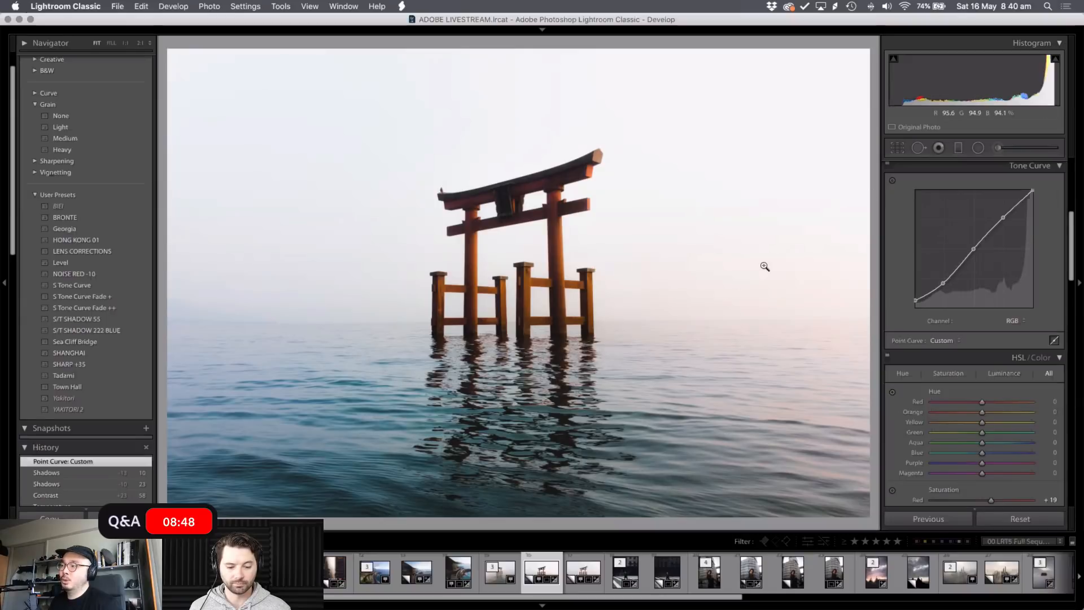
- Compare the torii photo with and without the curve change, try lowering Exposure to -0.75, and undo the exposure change
scroll(986, 337, "up", 5)
scroll(988, 336, "up", 1)
key("super+z")
key("super+shift+z")
left_click_drag(975, 216, 972, 222)
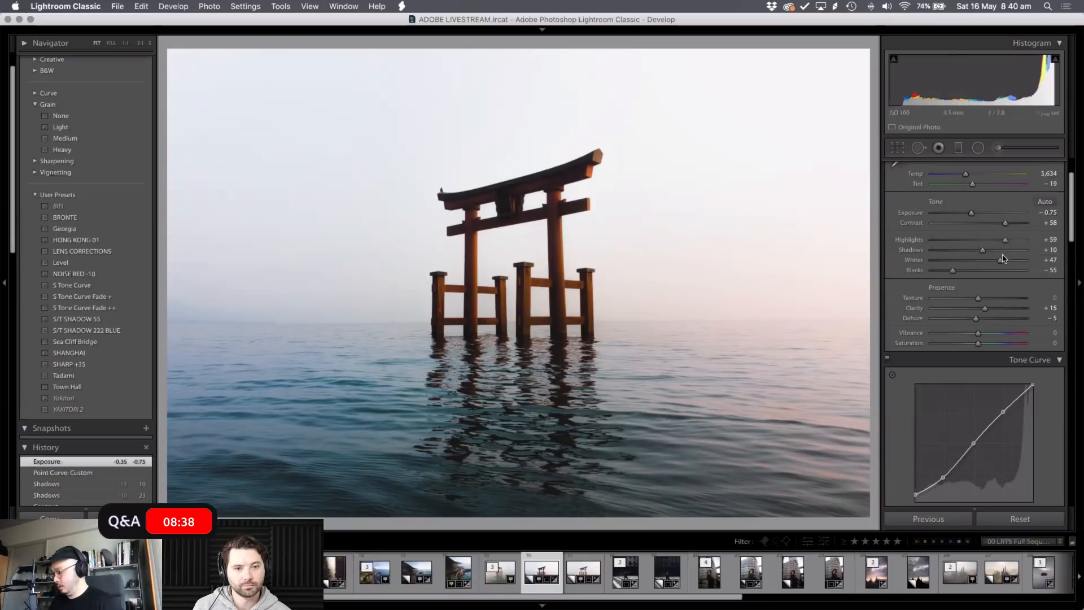
key("super+z")
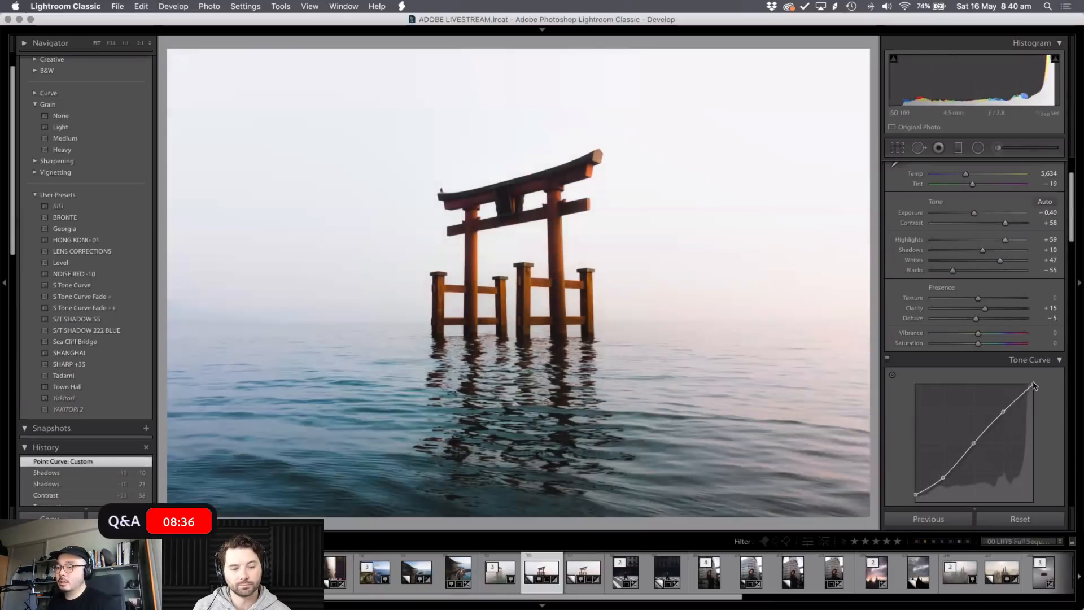
- Lower the white point of the torii photo's RGB tone curve in two small stages to fade the brightest highlights
left_click_drag(1034, 384, 1036, 389)
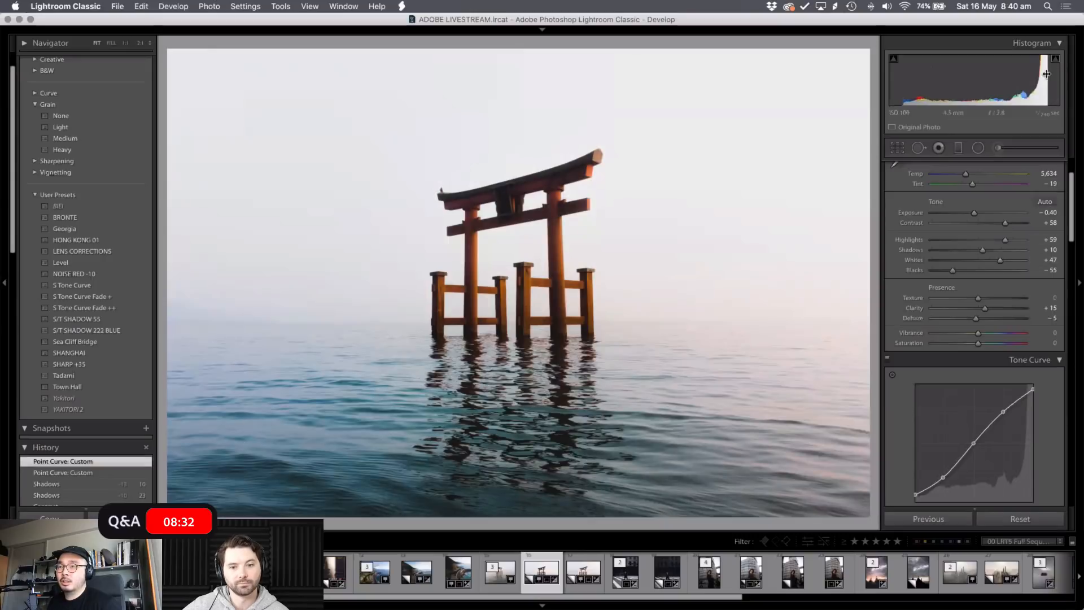
left_click_drag(1030, 388, 1039, 397)
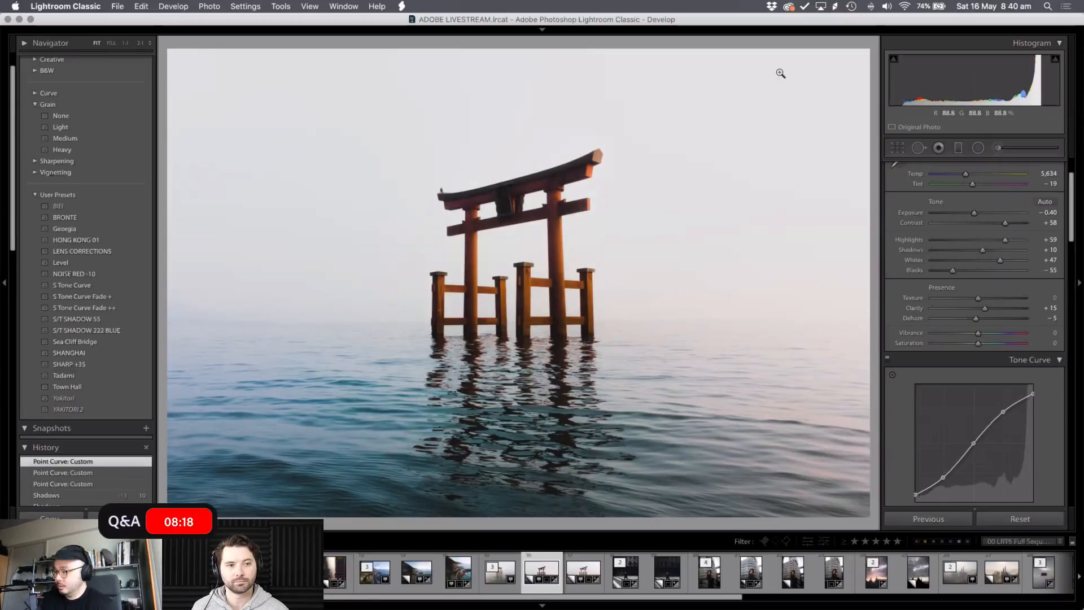
- Compare the torii photo's sky against the white soft-proofing background and the normal gray one, showing and hiding the toolbar
key("s")
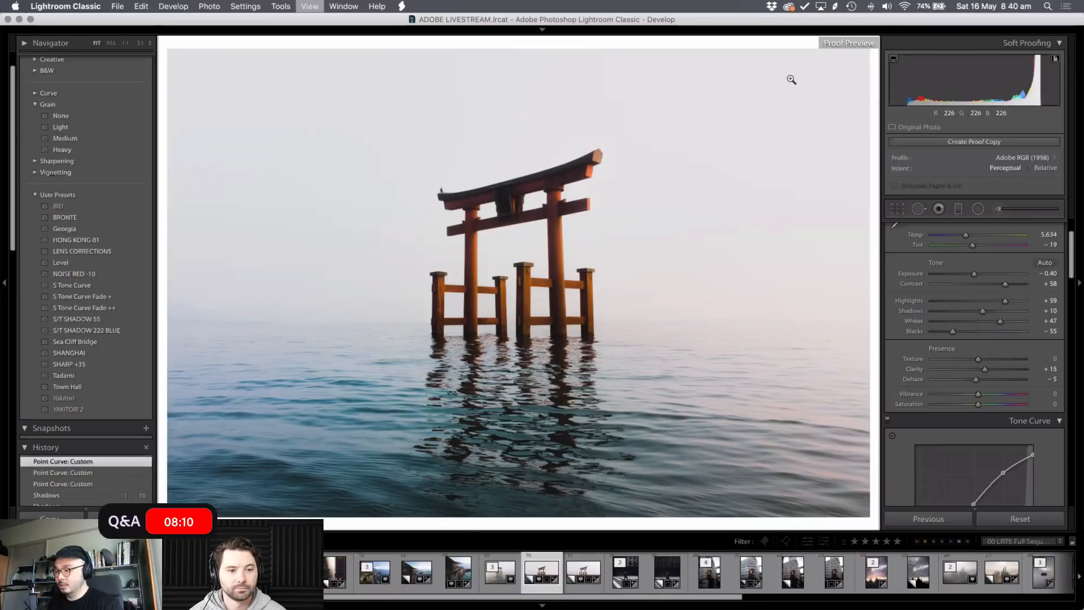
key("s")
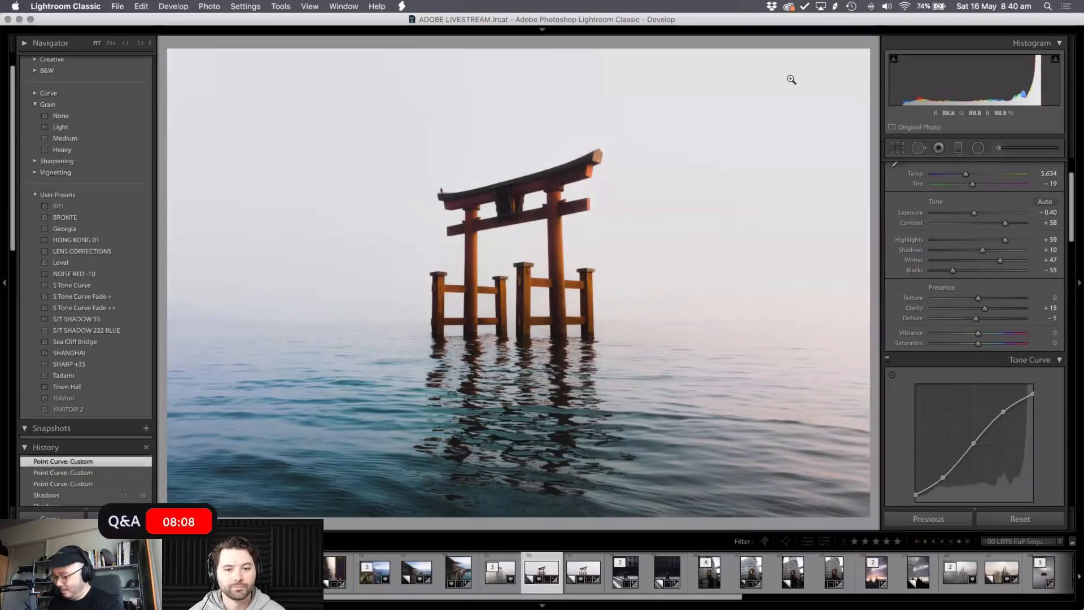
key("t")
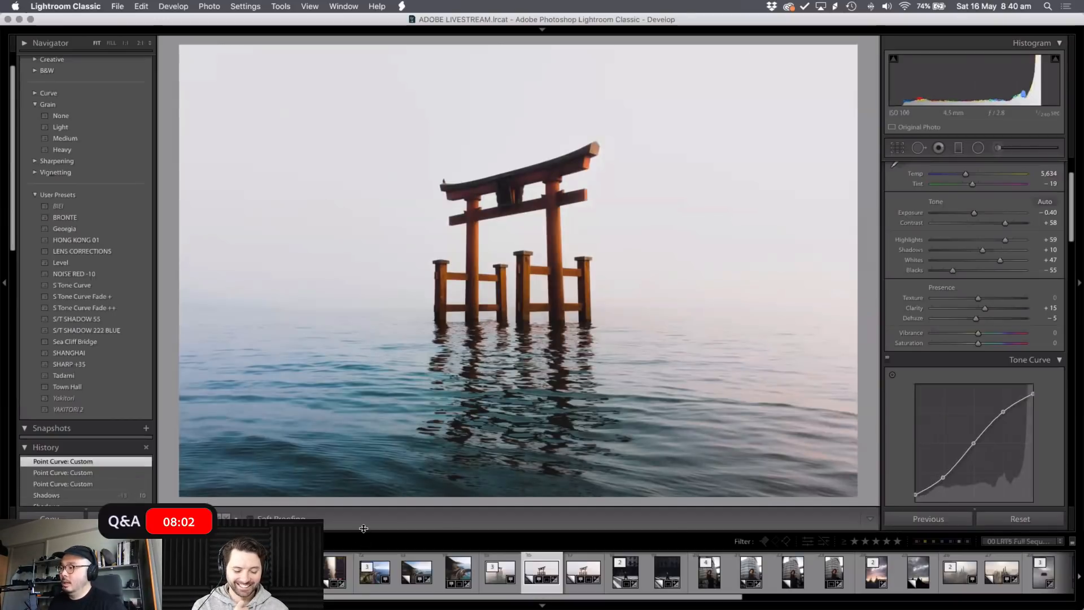
key("s")
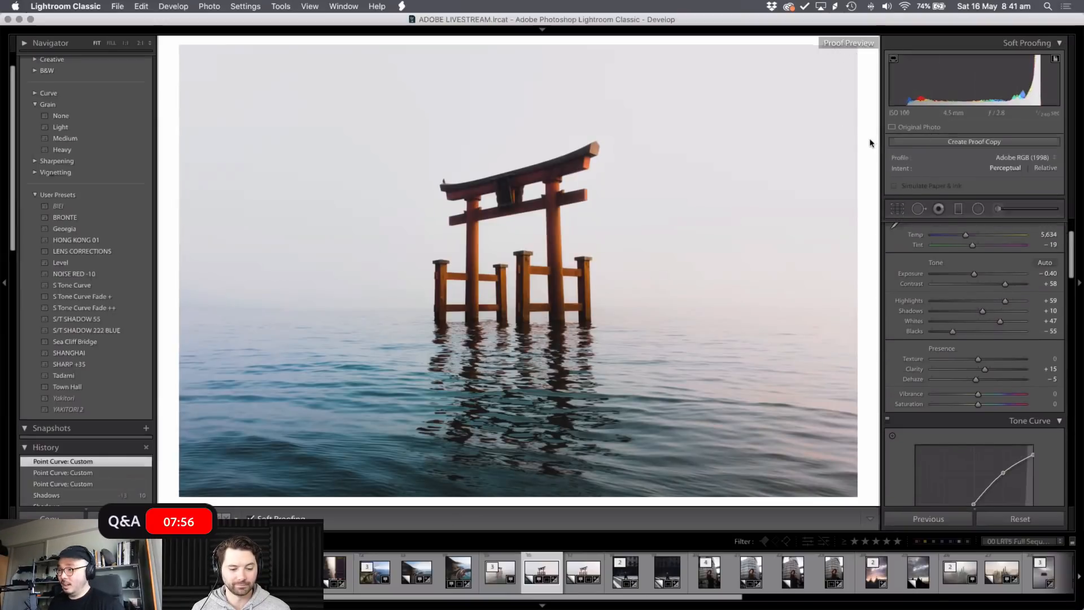
key("s")
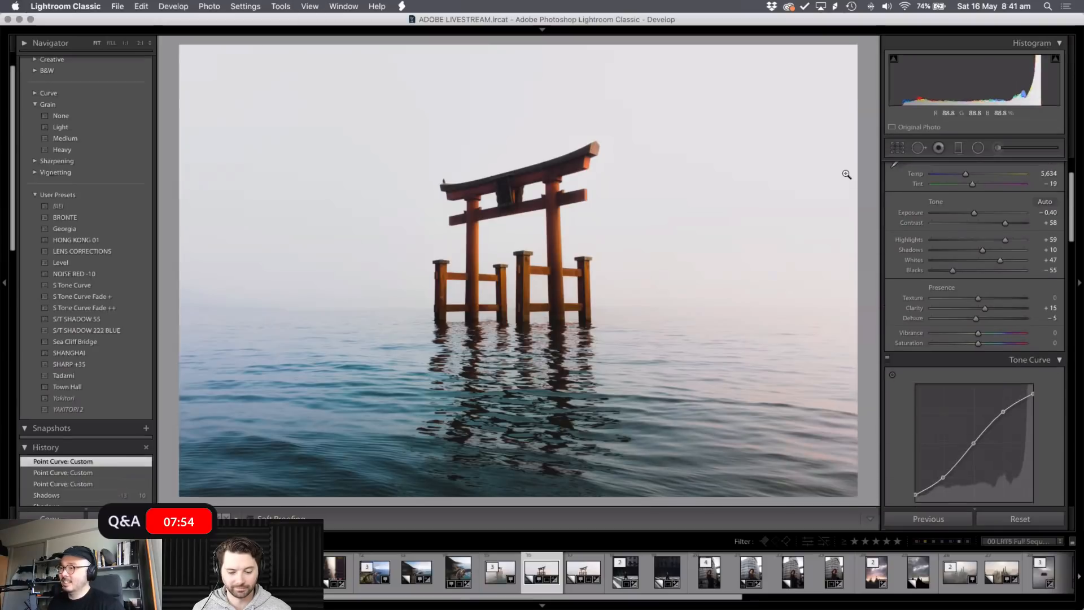
key("s")
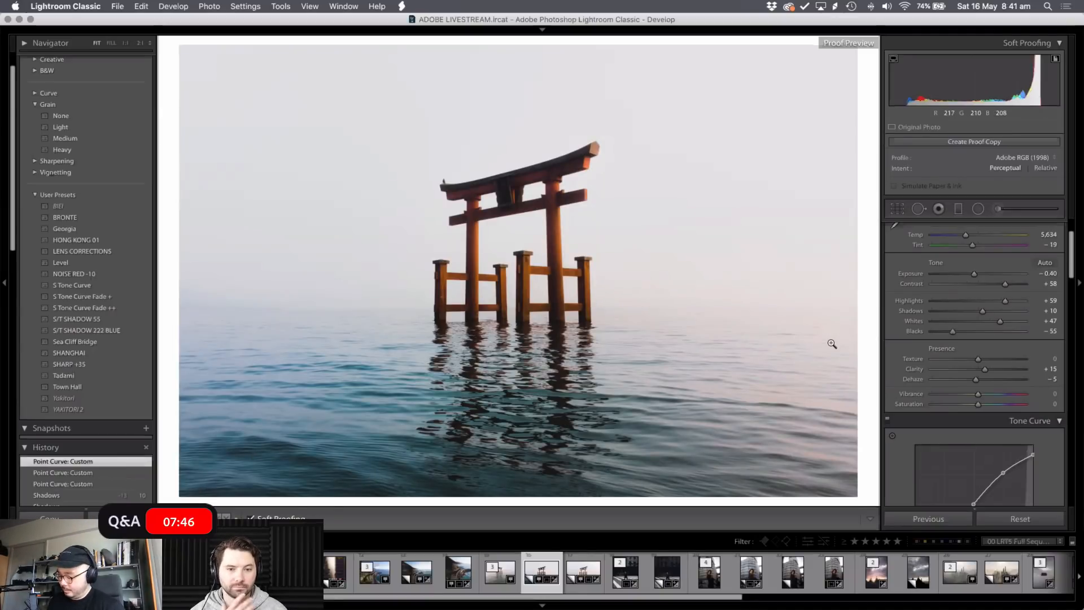
key("s")
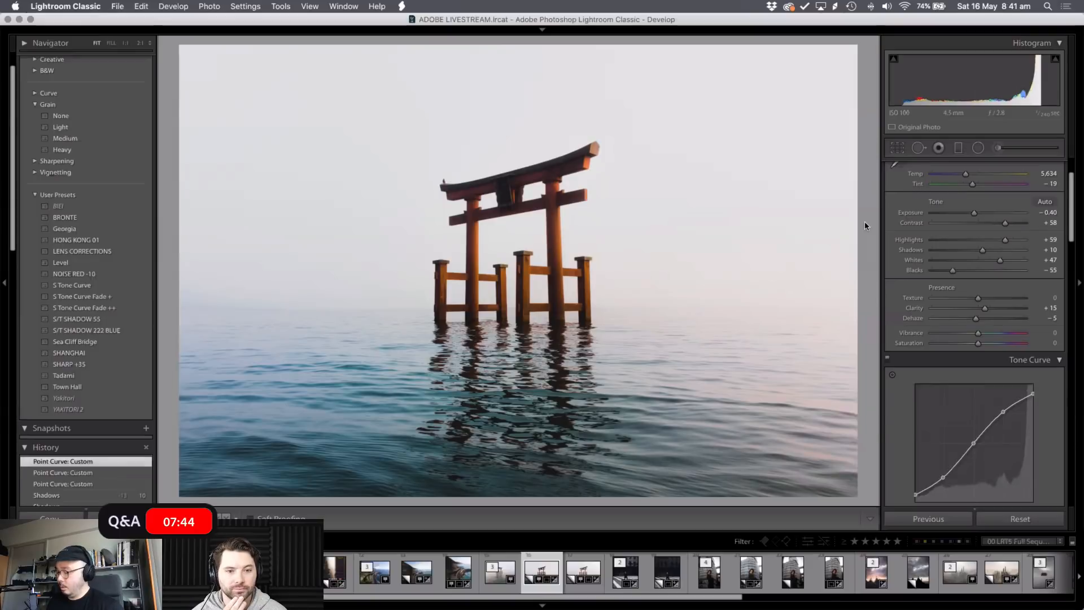
key("t")
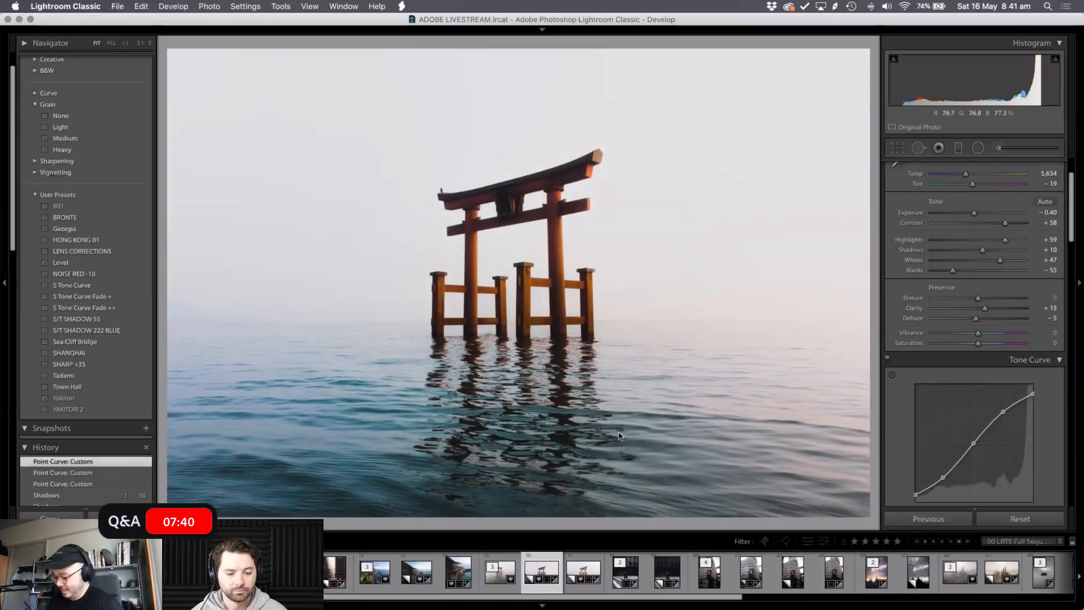
- Try adjusting the curve's white point while soft proofing, undo it instead of creating a proof copy, and turn soft proofing off
key("s")
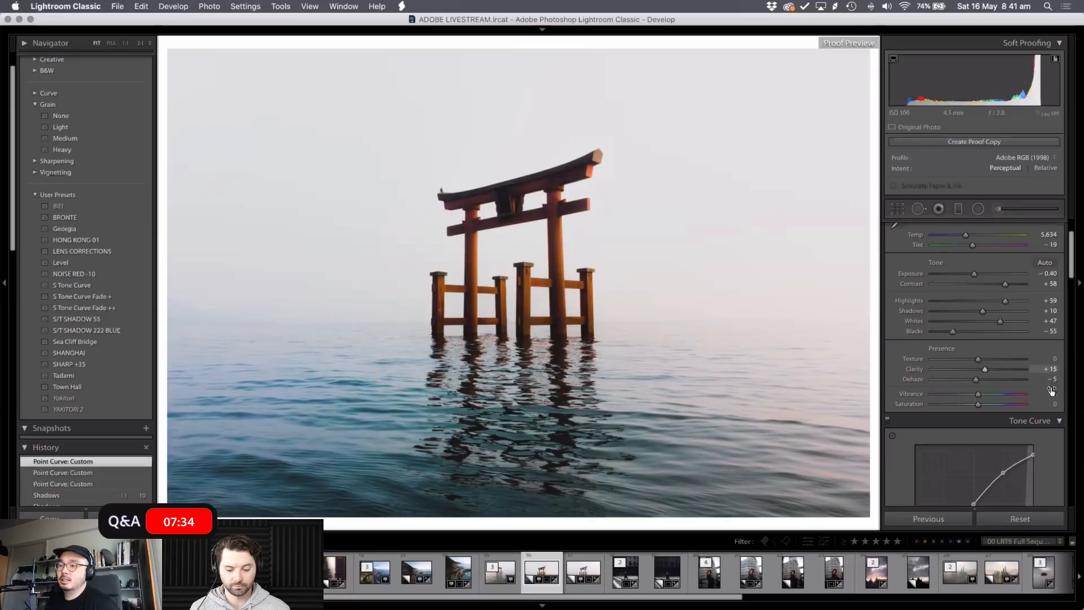
mouse_move(1033, 454)
left_mouse_down()
mouse_move(1038, 443)
mouse_move(1043, 458)
mouse_move(1033, 455)
left_mouse_up()
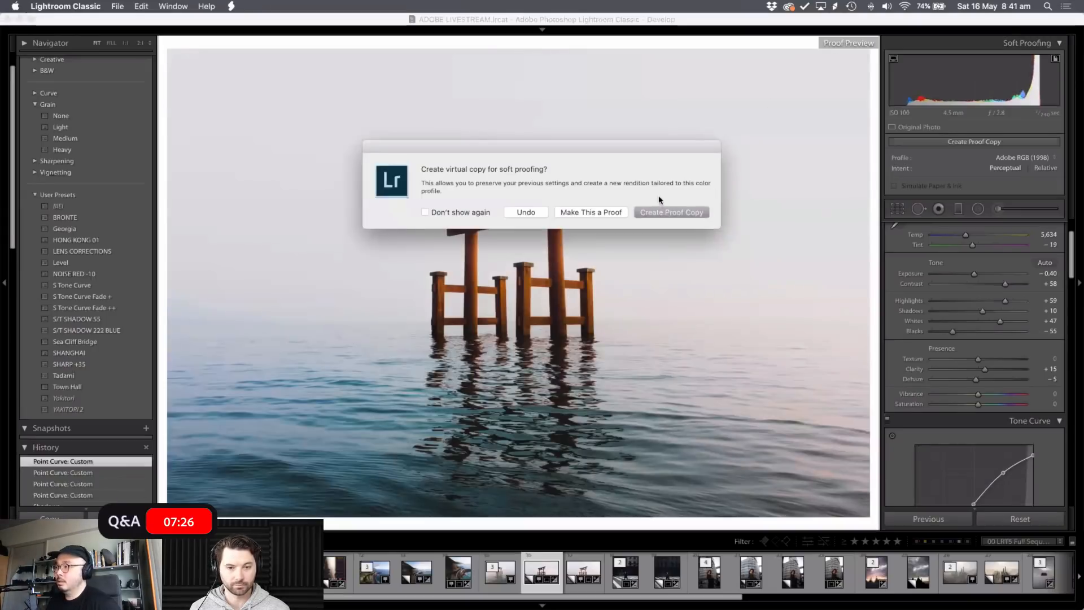
left_click(530, 212)
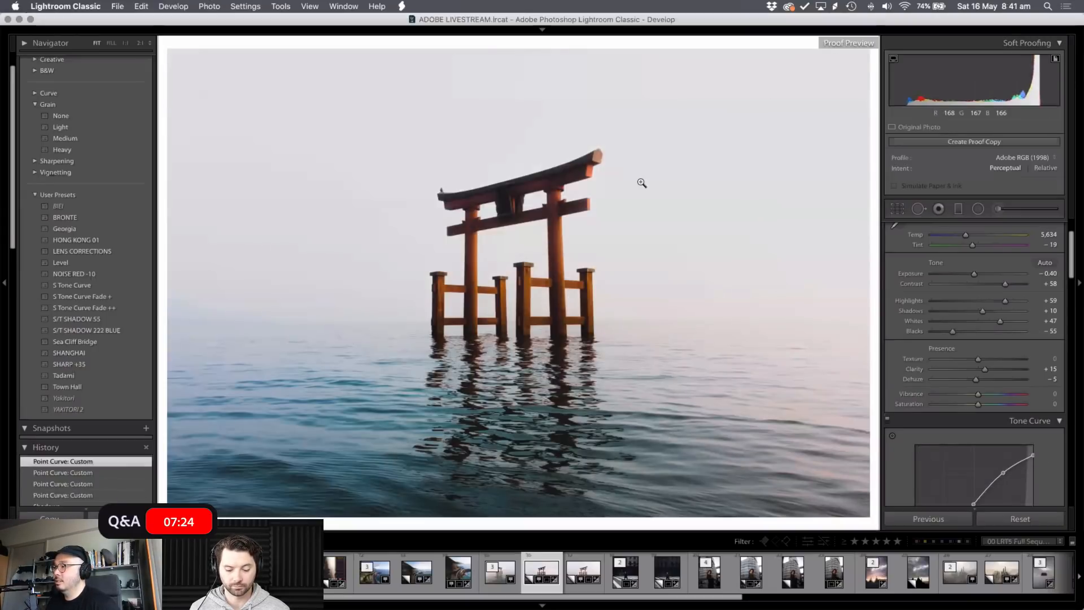
key("s")
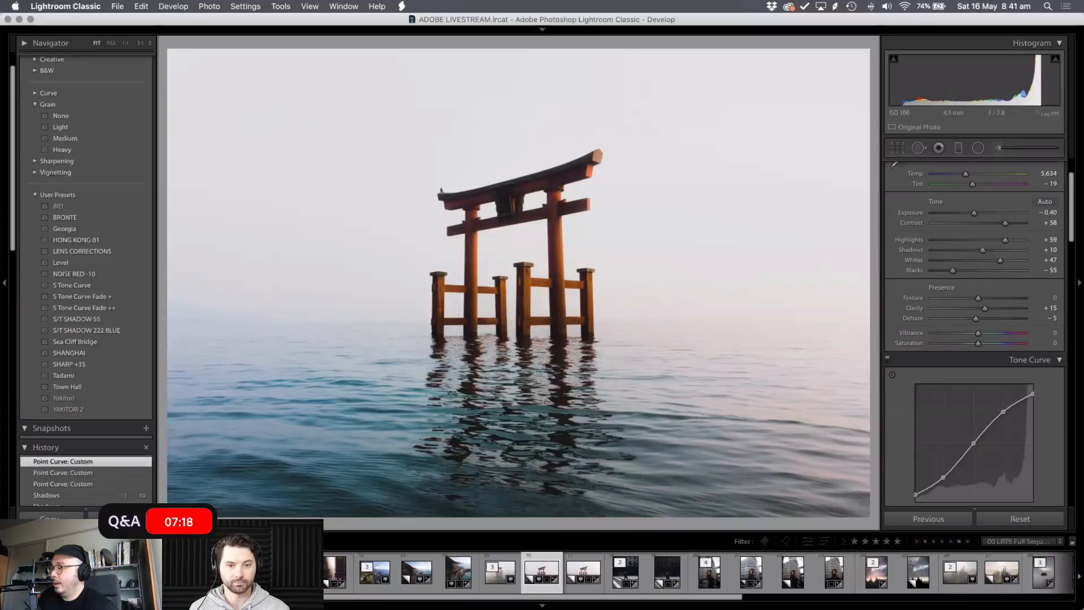
- Go back to the staircase photo, view the last aerial ocean pool version enlarged from the Library grid, and return to the grid
left_click(292, 572)
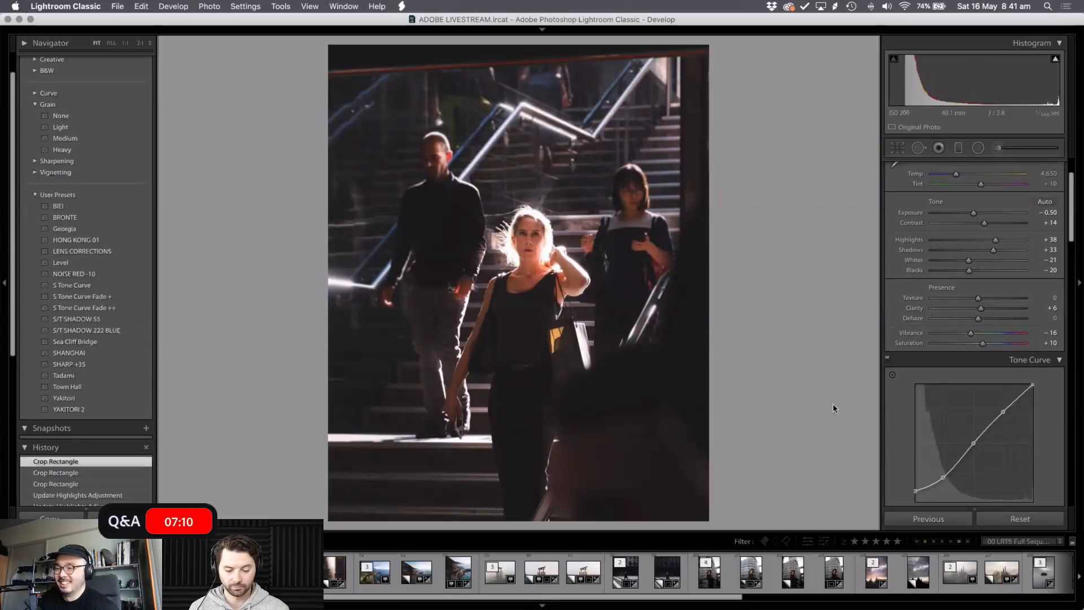
key("g")
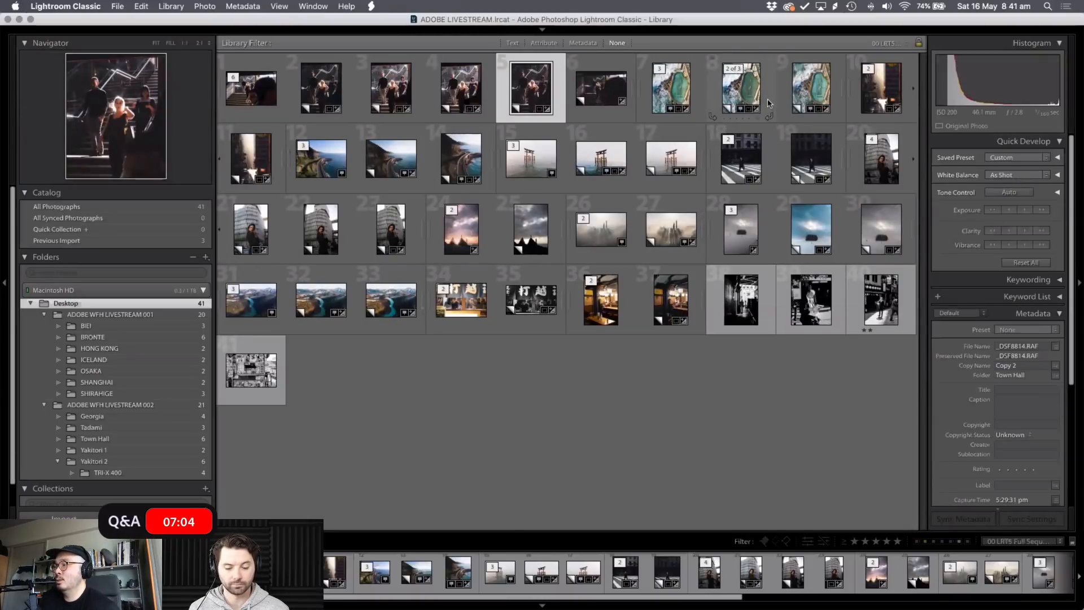
double_click(796, 93)
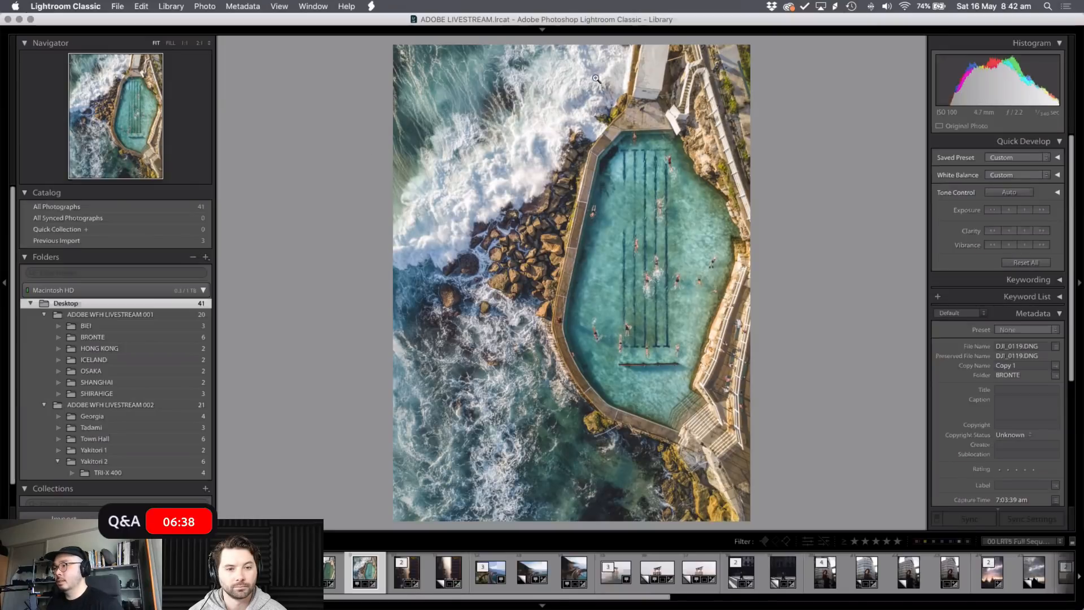
key("g")
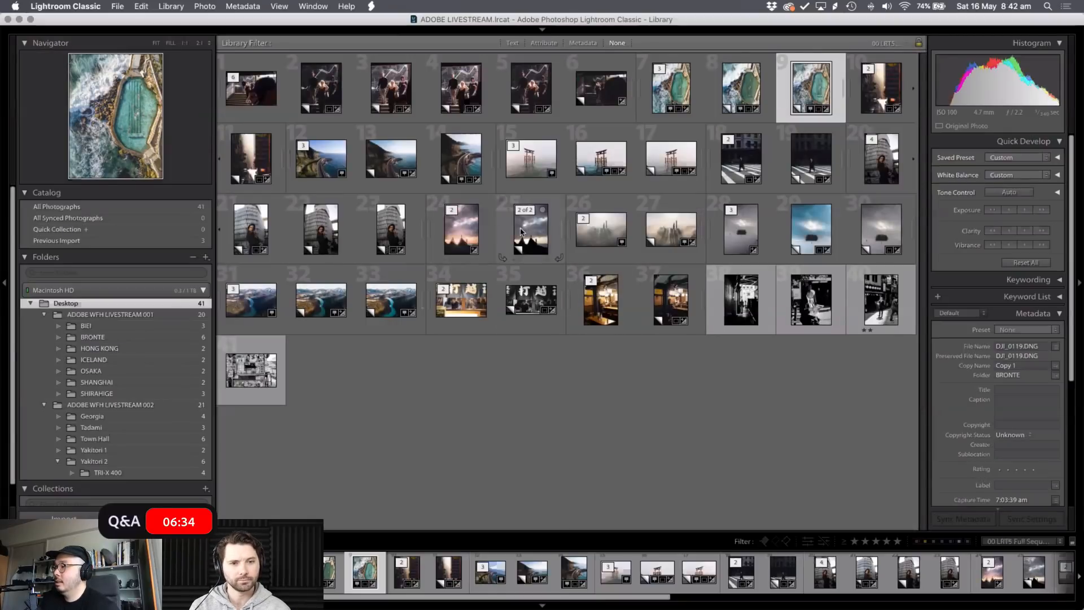
- View the Iceland sunset photo enlarged, switch it to the Develop module, and briefly show the Adjustment Brush settings
double_click(468, 225)
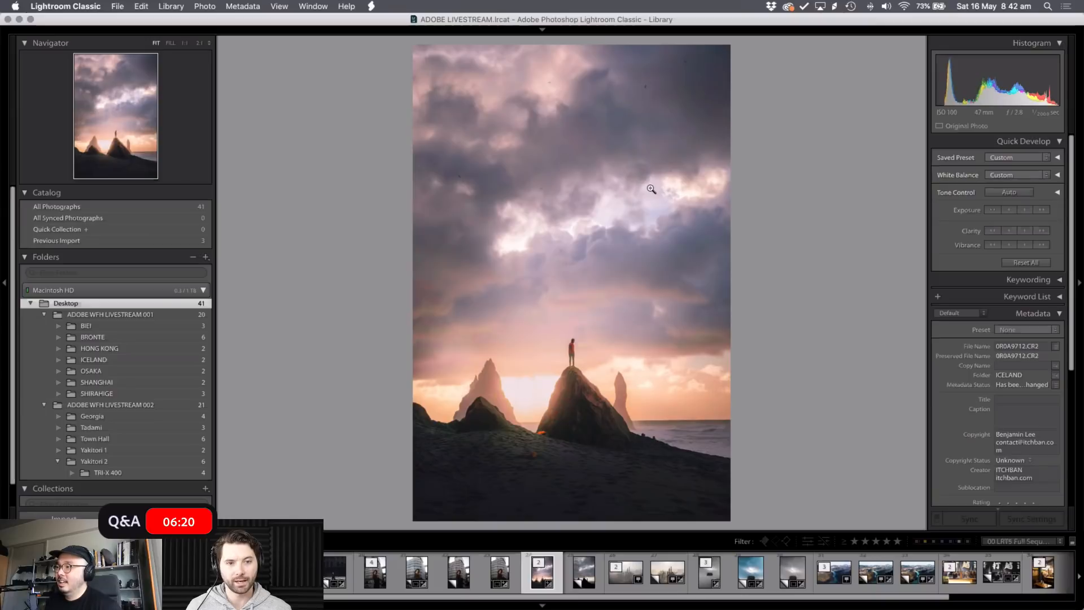
key("g")
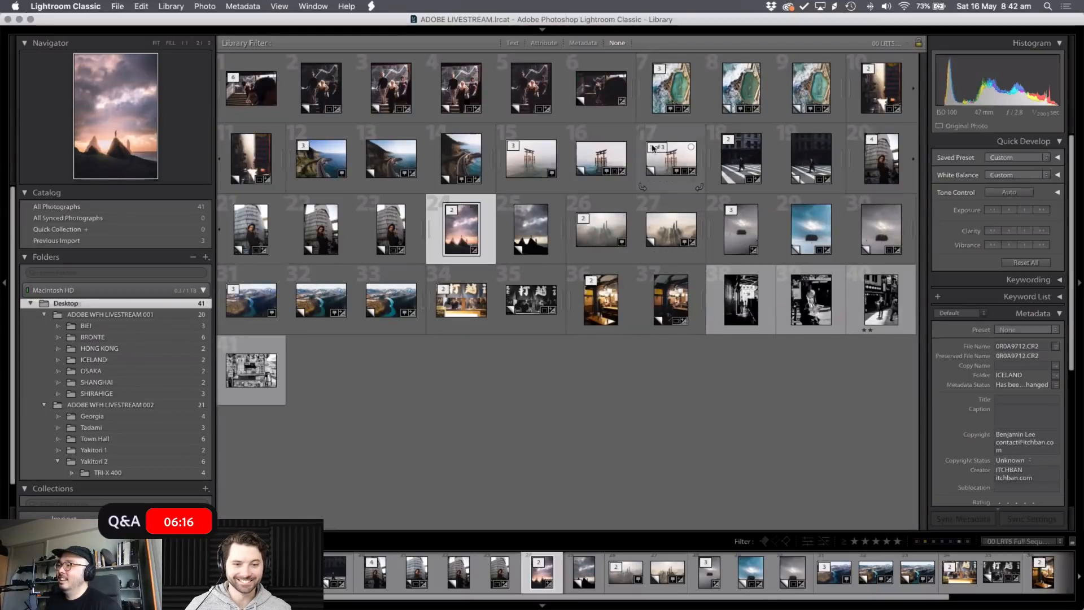
key("d")
left_click(998, 149)
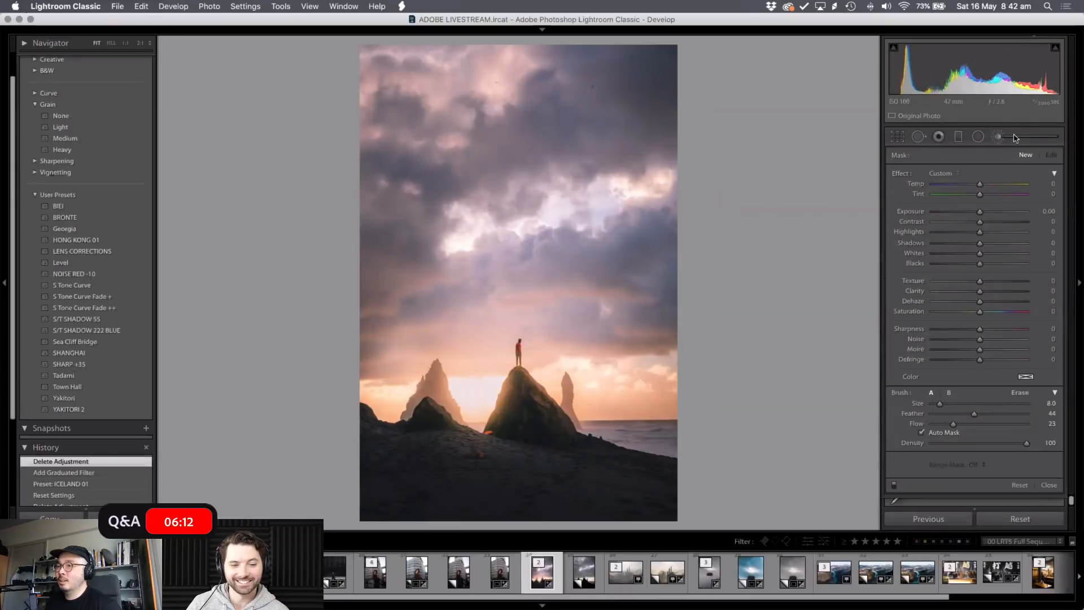
left_click(1014, 137)
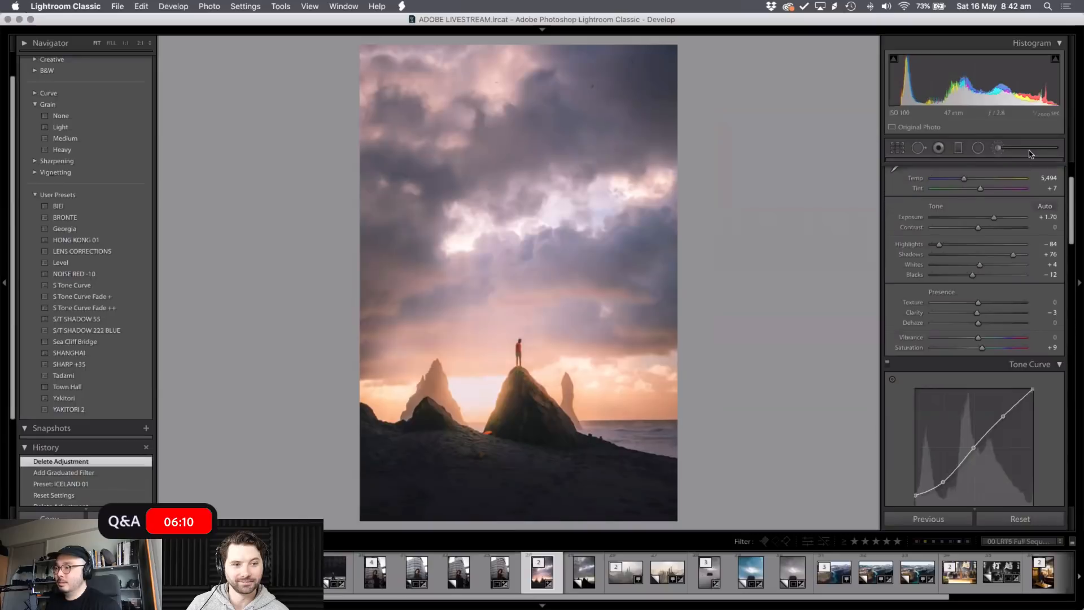
- Inspect the Radial Filter adjustment on the standing figure in the Iceland photo, close the filter, and return to the Library grid
left_click(1030, 151)
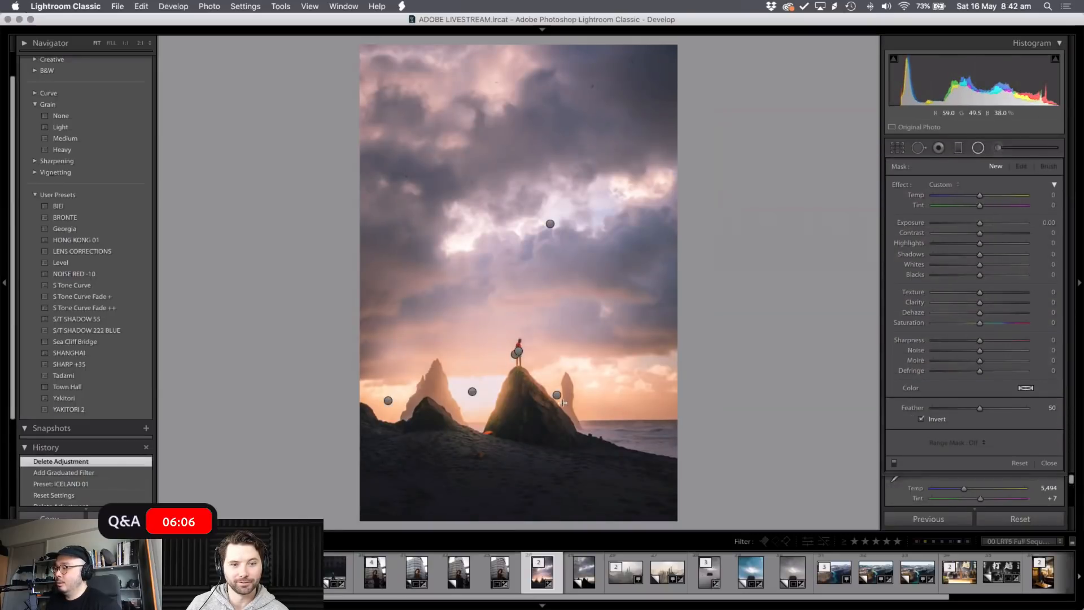
left_click(518, 353)
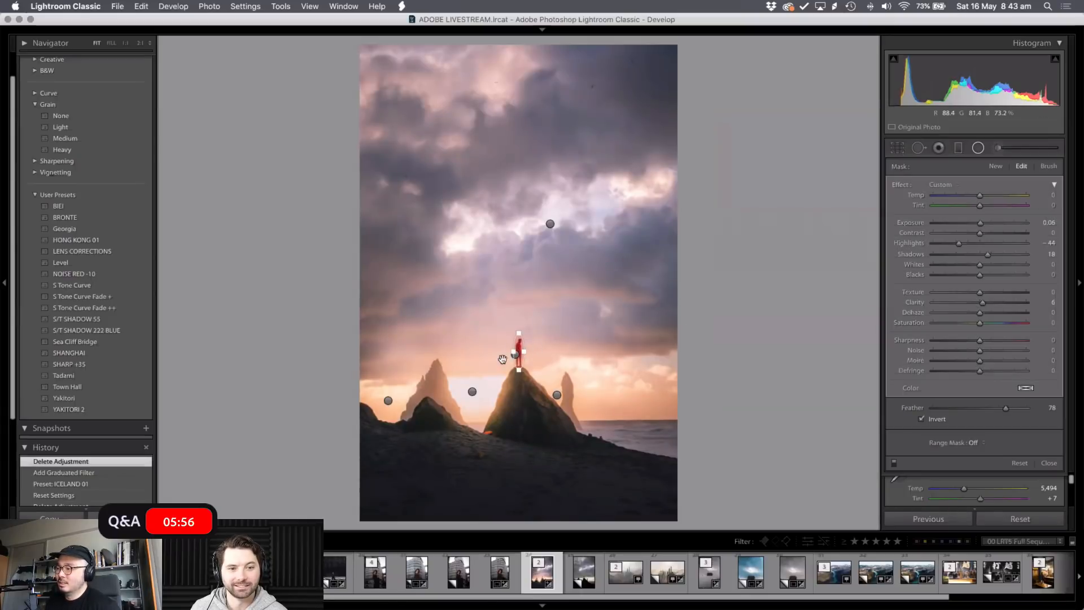
key("Escape")
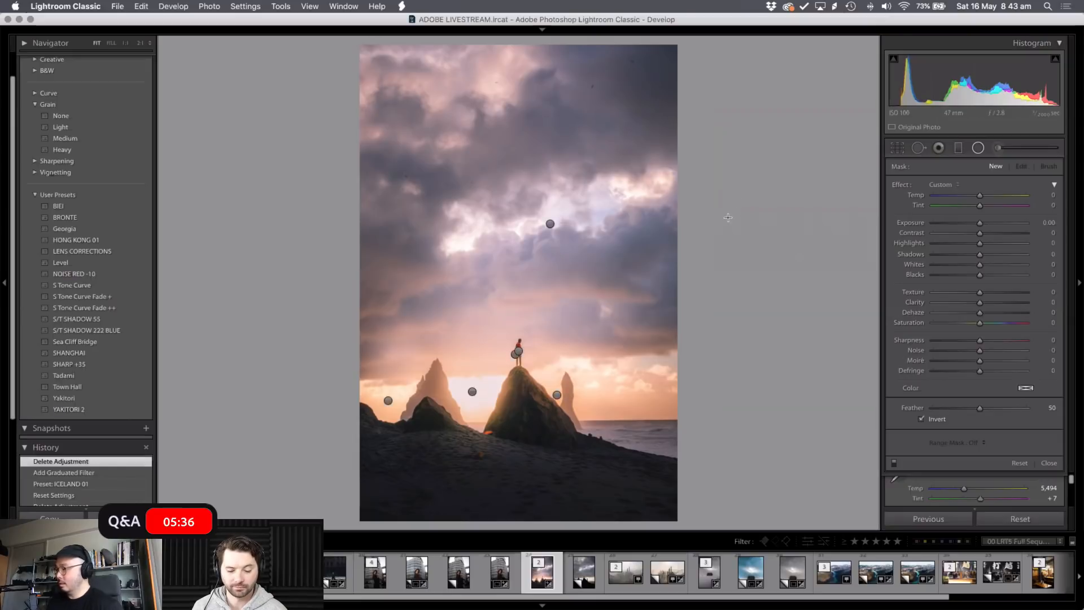
key("m")
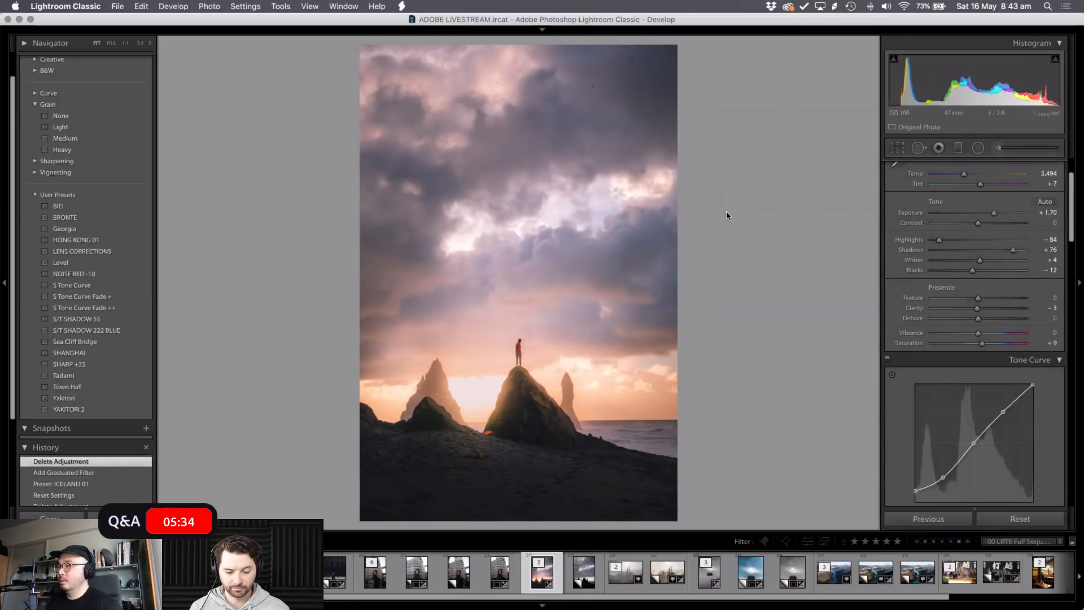
key("g")
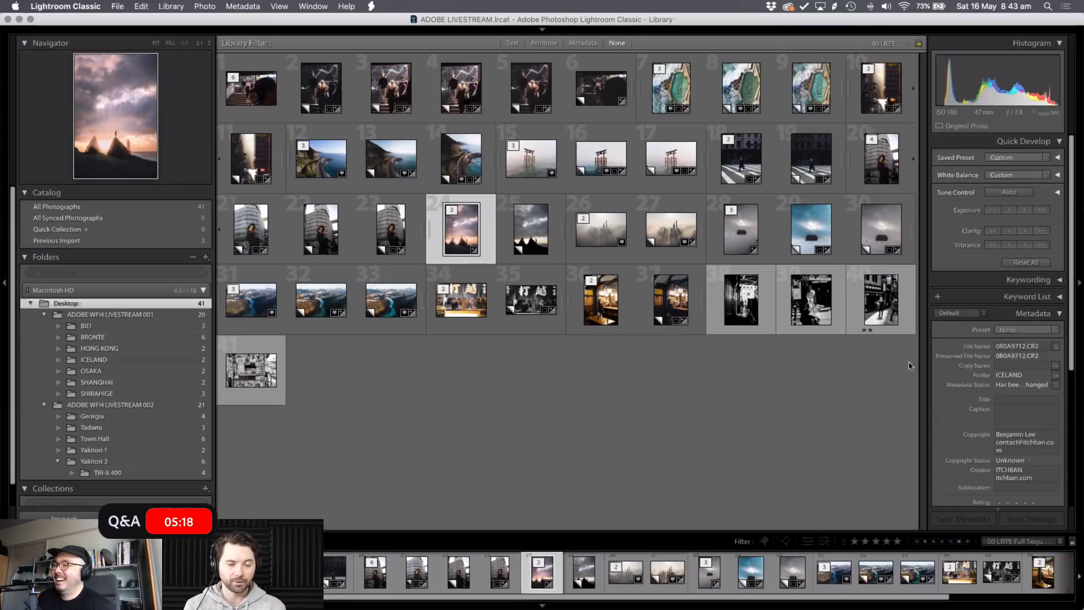
- Switch to the browser, look through the older posts on the open Instagram profile, and return to the top of the page
key("ctrl+Left")
key("ctrl+Left")
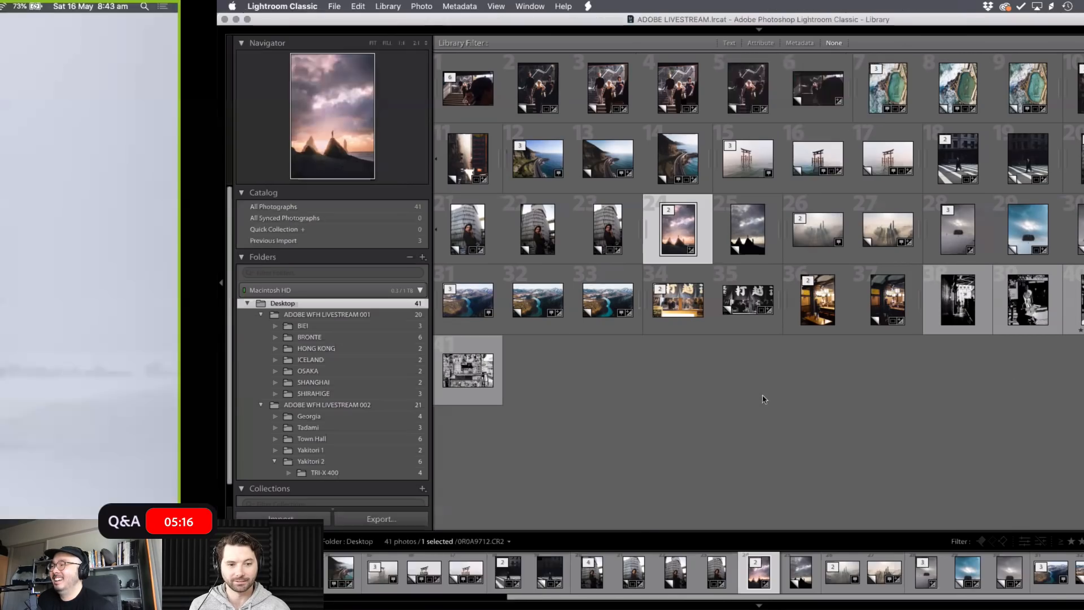
scroll(847, 338, "down", 15)
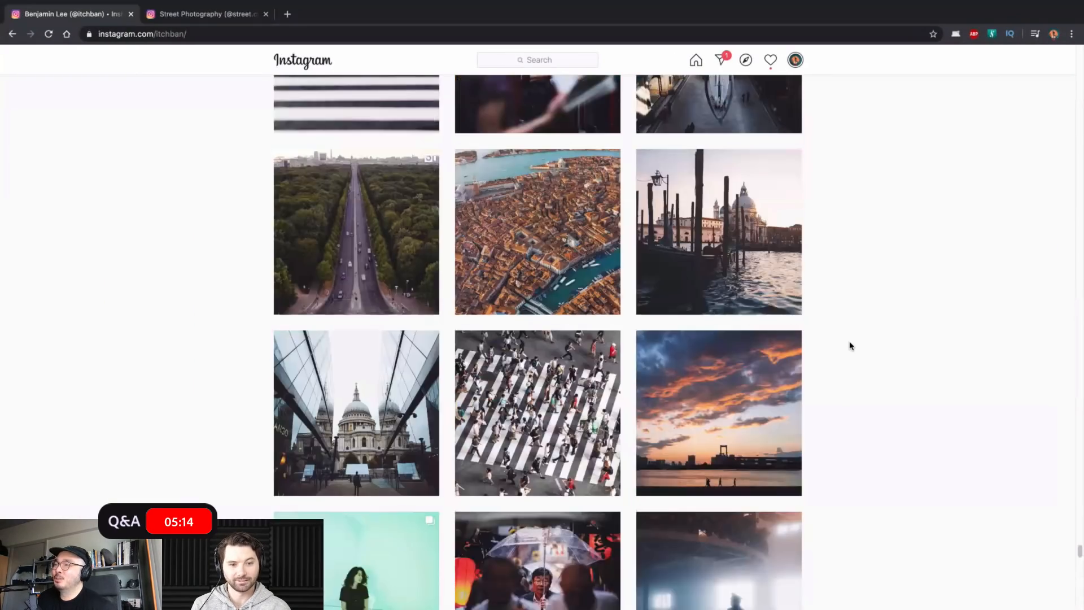
scroll(875, 341, "down", 15)
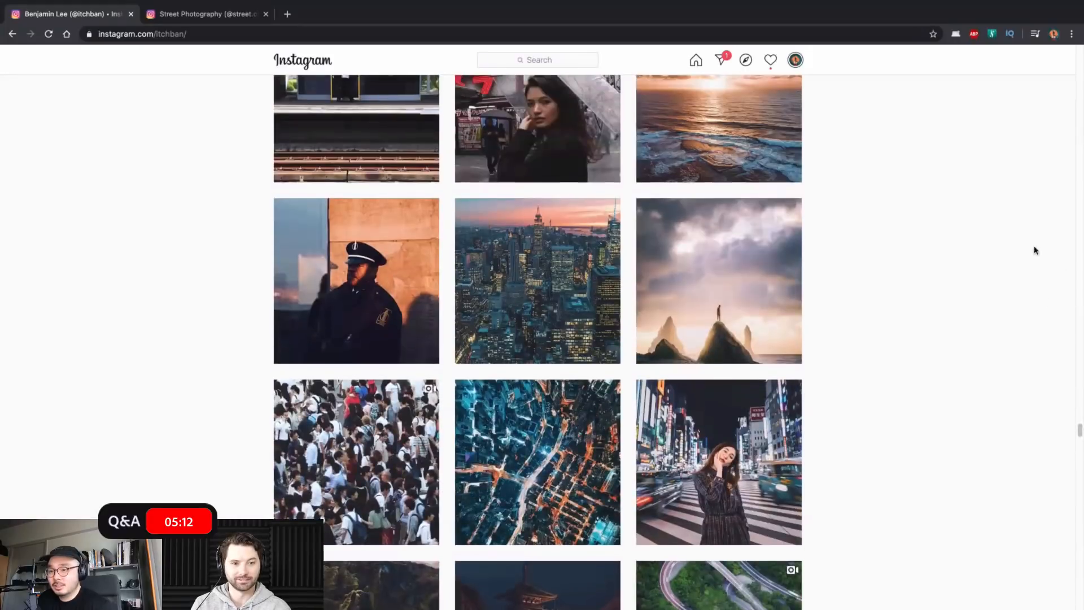
left_click_drag(1081, 255, 1076, 63)
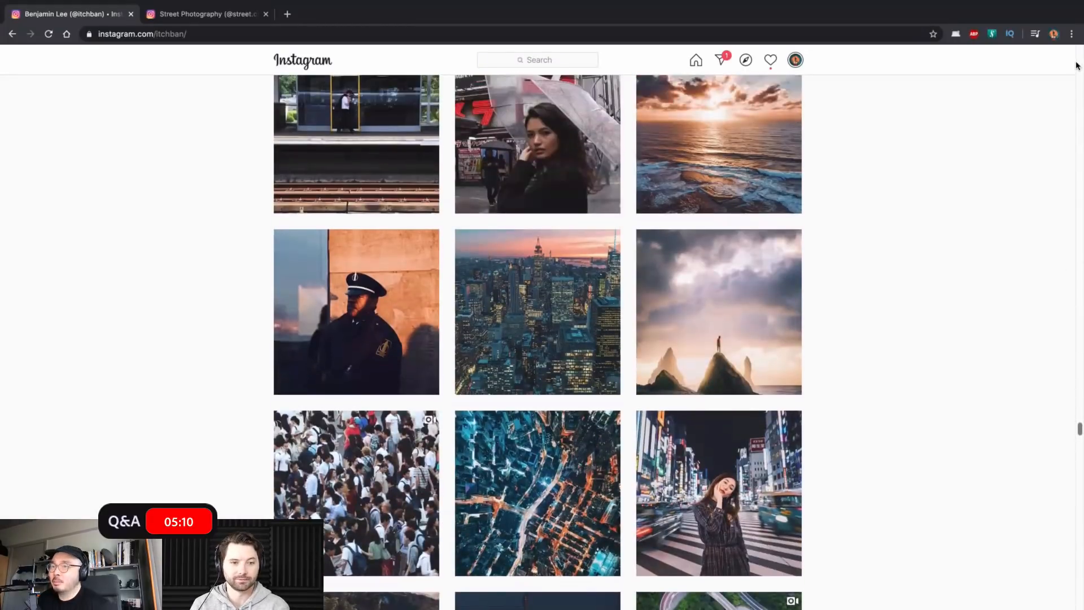
scroll(462, 430, "up", 1)
scroll(461, 430, "up", 8)
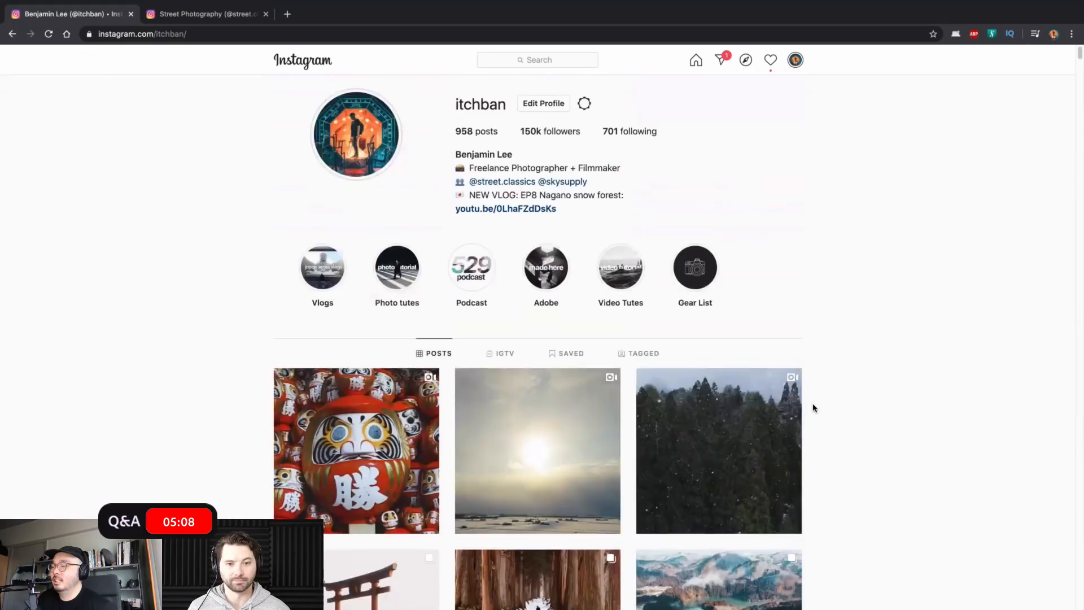
scroll(650, 374, "down", 3)
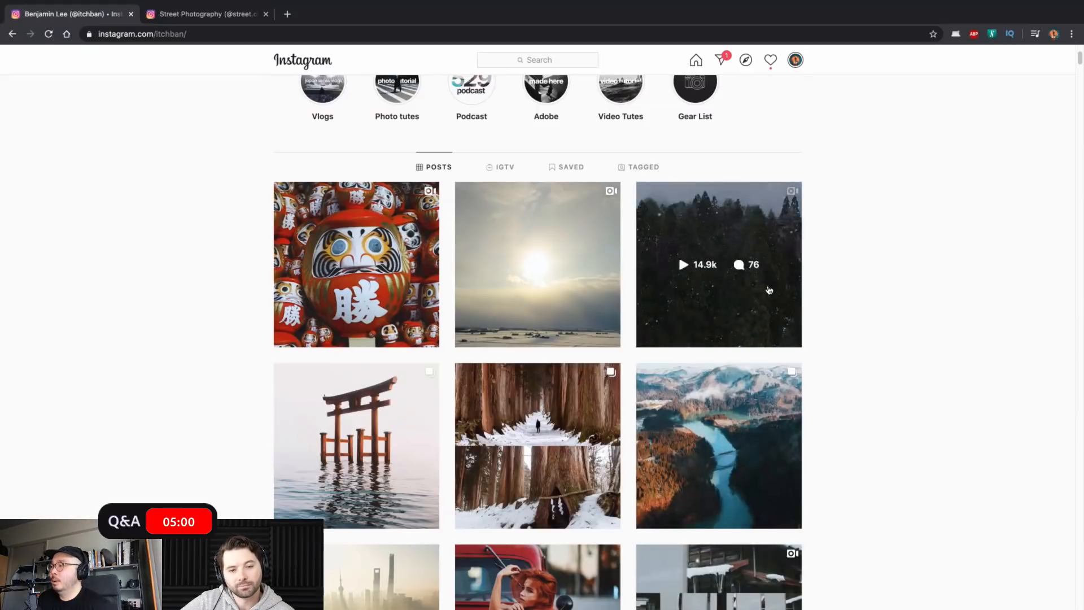
scroll(861, 300, "up", 3)
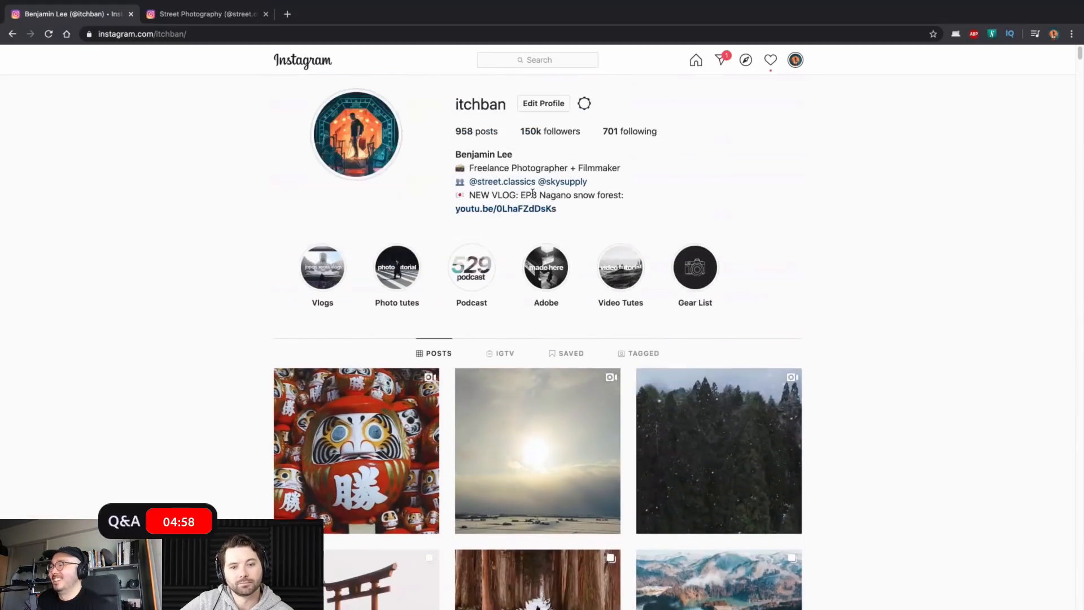
- Reload the profile page, open the linked itchban.com.au account, and browse its film-style photos
key("super+r")
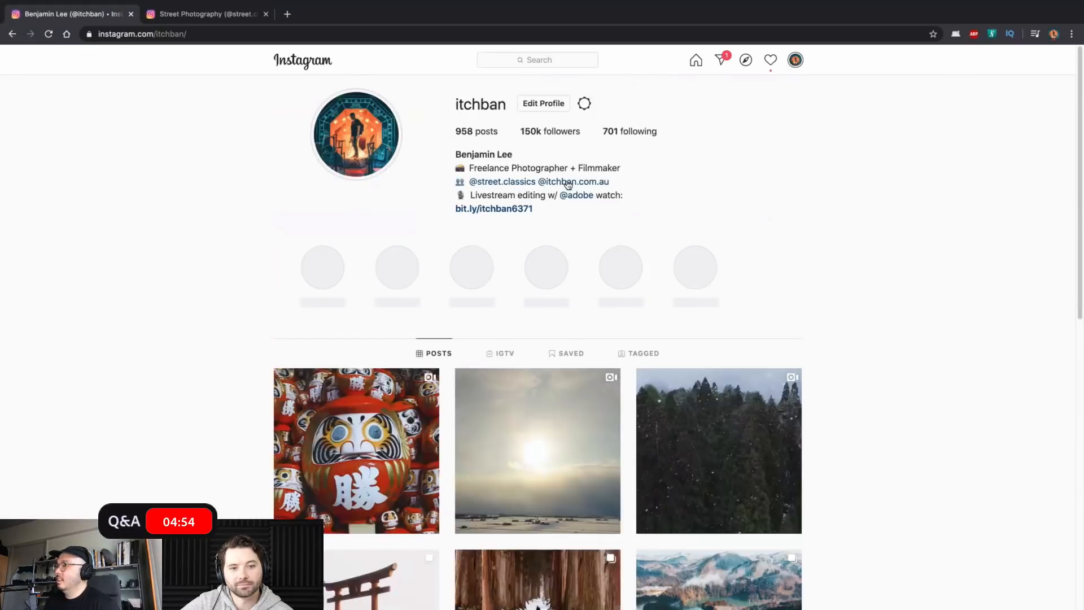
left_click(567, 182)
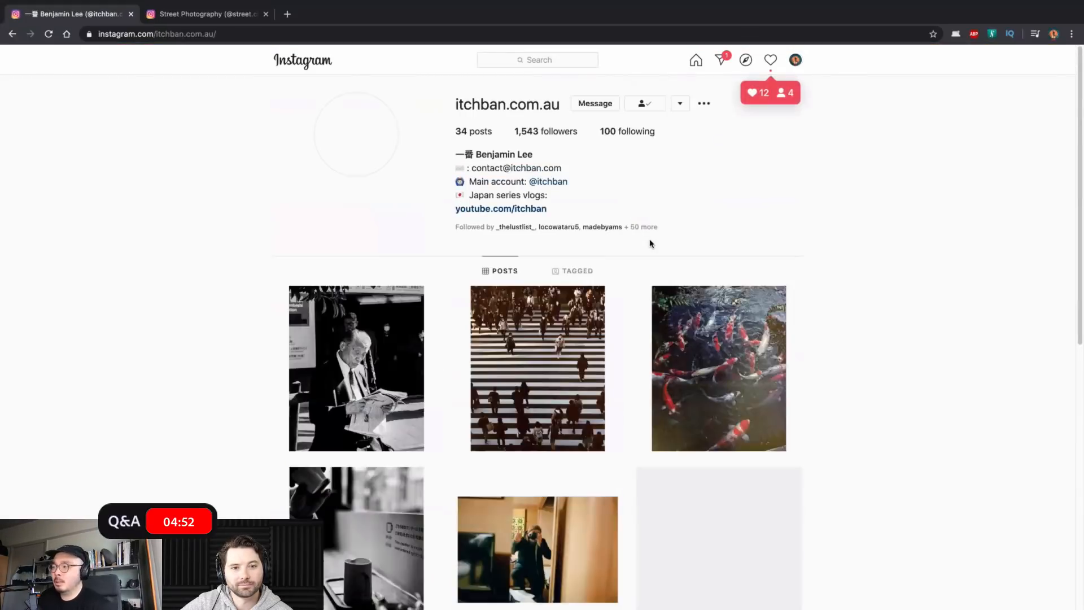
scroll(773, 322, "down", 5)
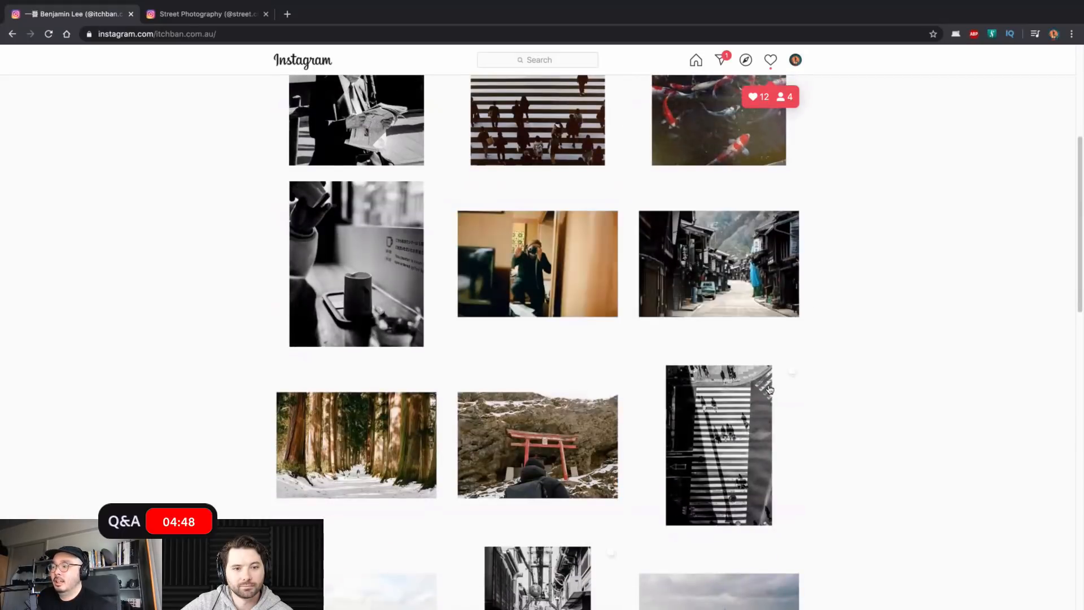
scroll(536, 440, "down", 5)
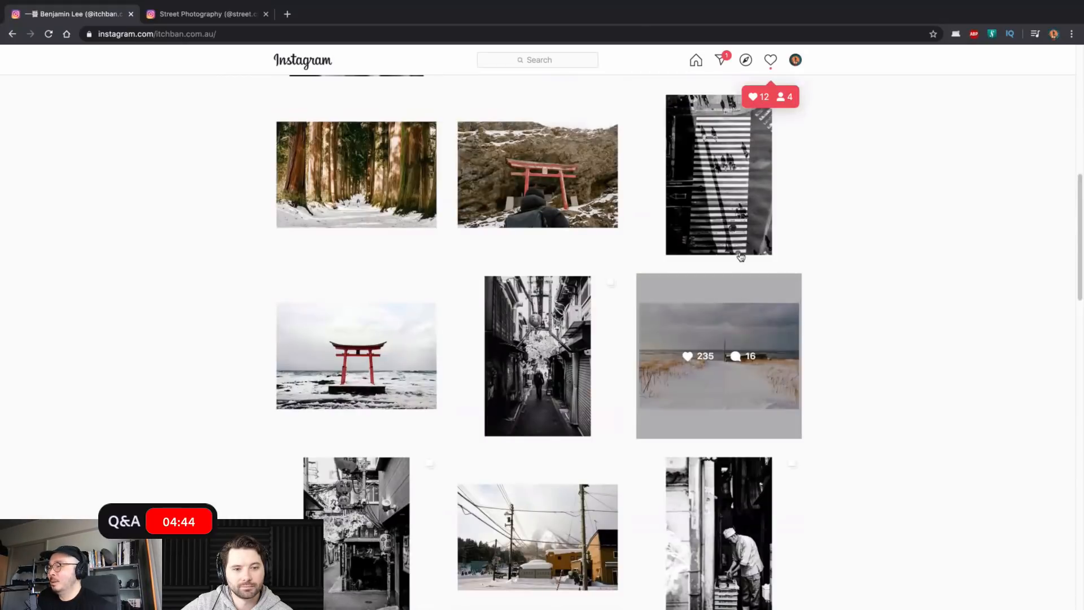
- View the snowy Wakkanai beach post enlarged, close it, and look through the neighbouring posts in the feed
left_click(710, 309)
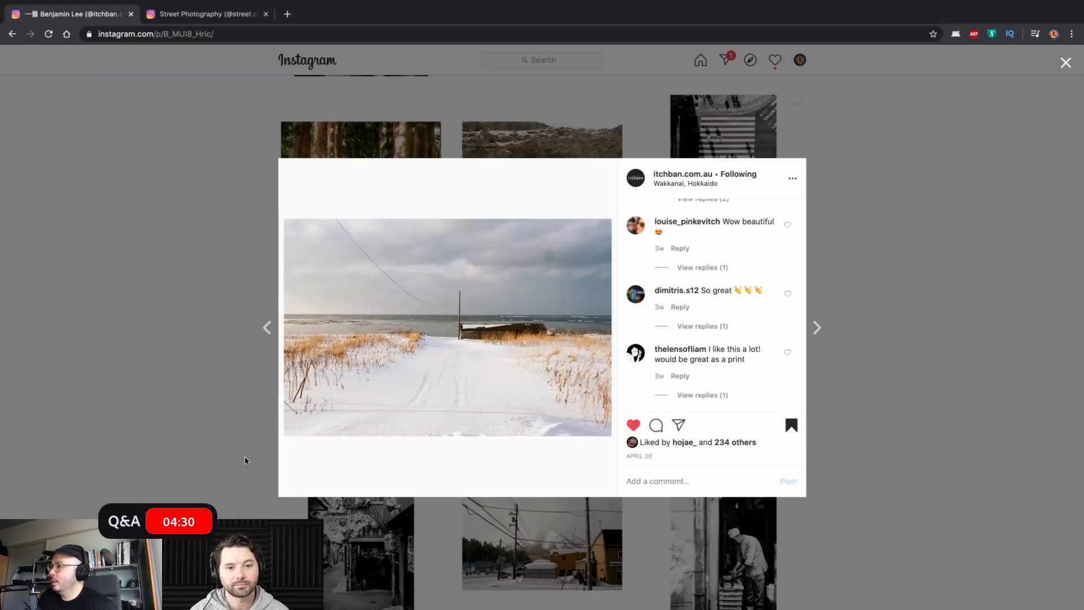
left_click(889, 181)
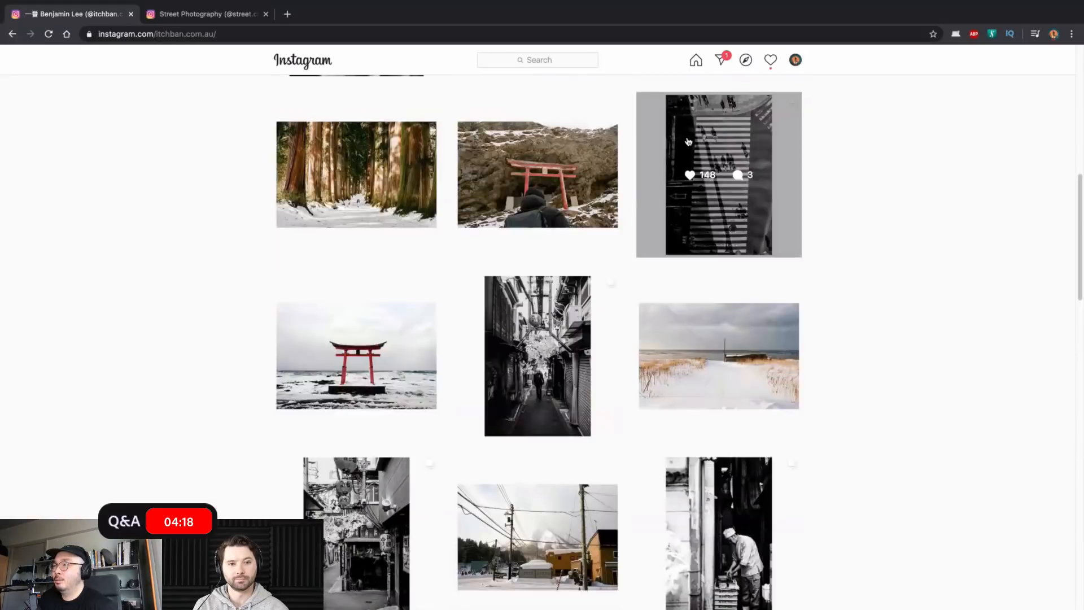
scroll(876, 357, "down", 3)
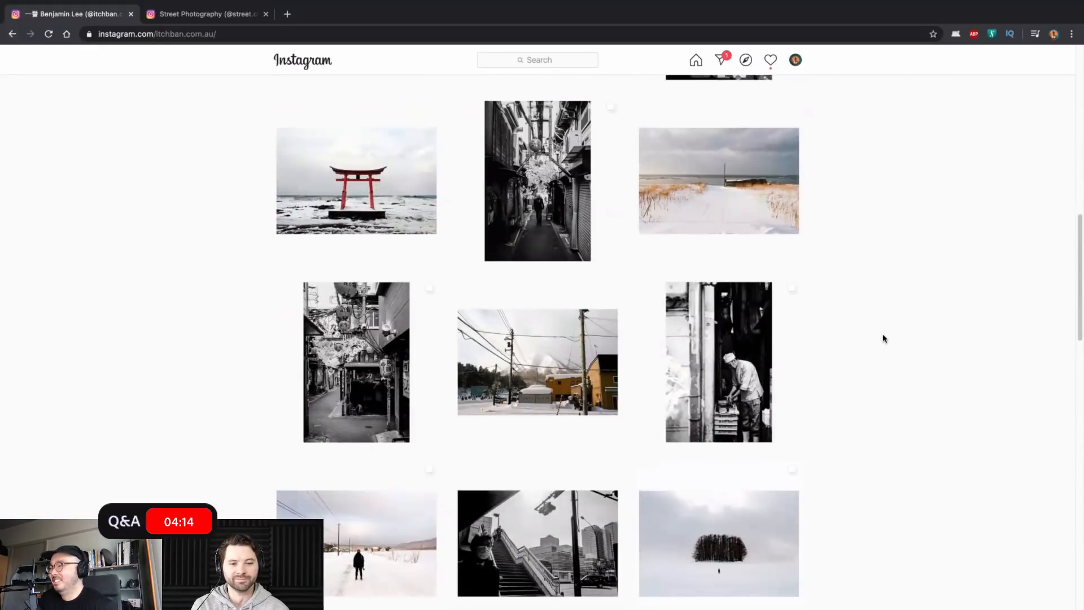
scroll(861, 337, "up", 5)
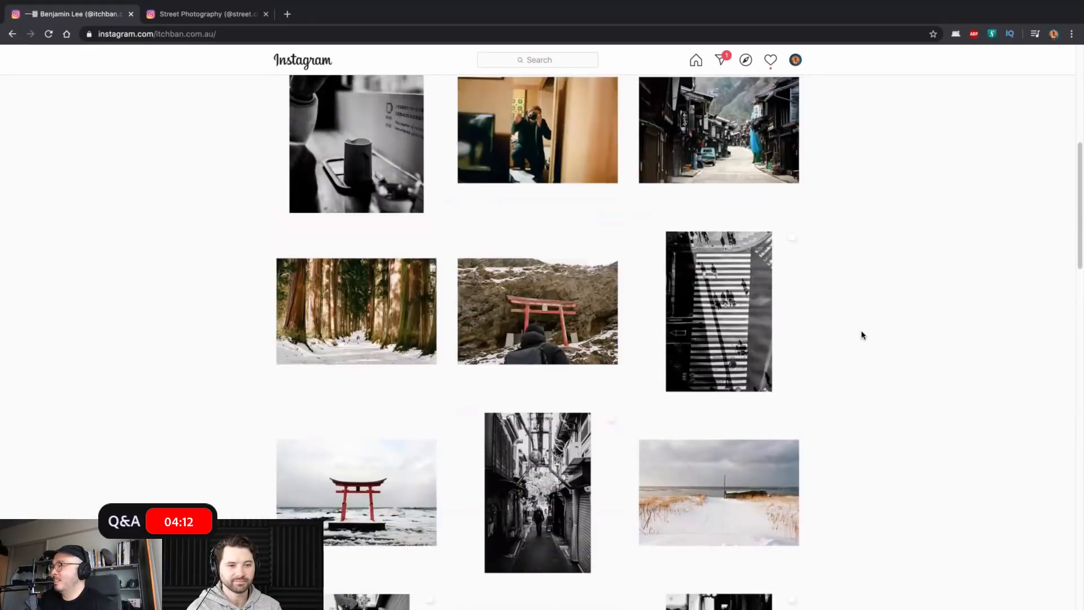
- Switch back to Lightroom Classic, open the Iceland photo in Develop, and compare it against a white background before restoring Medium Gray
key("ctrl+Right")
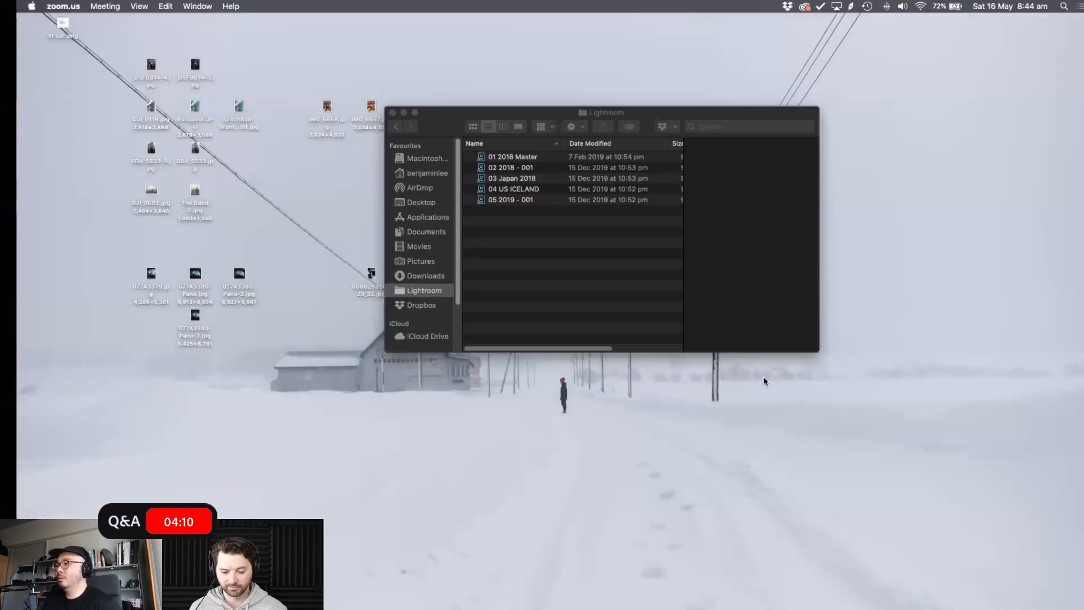
key("ctrl+Right")
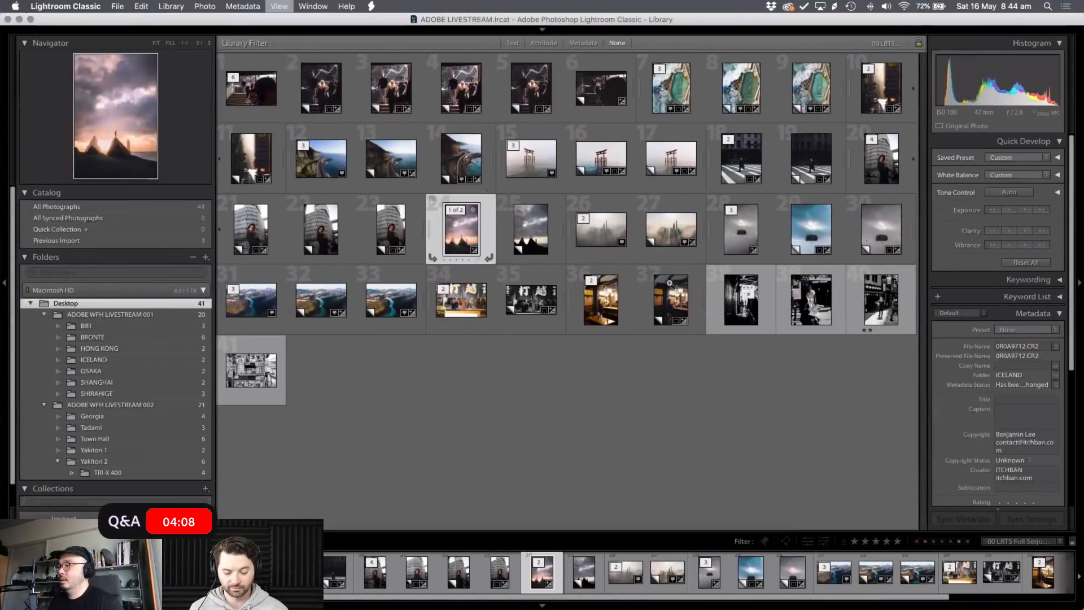
key("d")
right_click(787, 193)
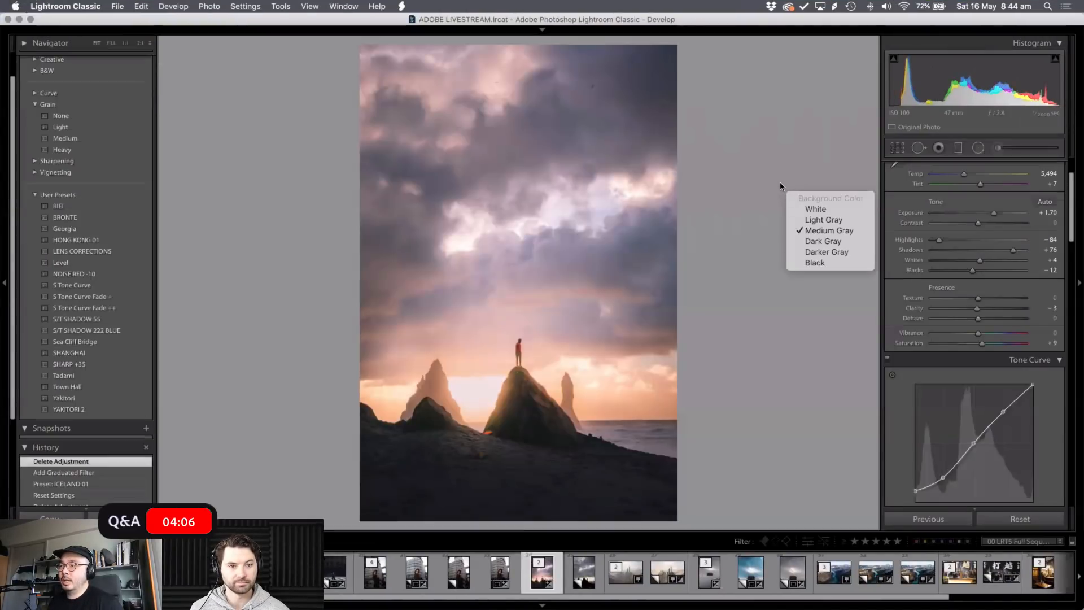
left_click(817, 209)
right_click(785, 196)
left_click(731, 172)
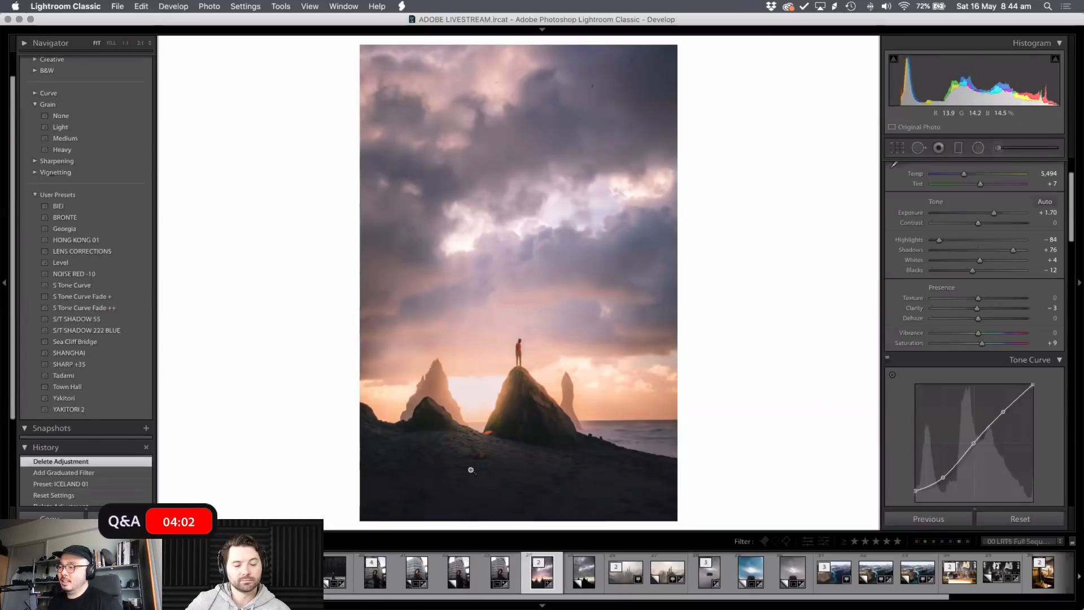
right_click(790, 168)
left_click(818, 206)
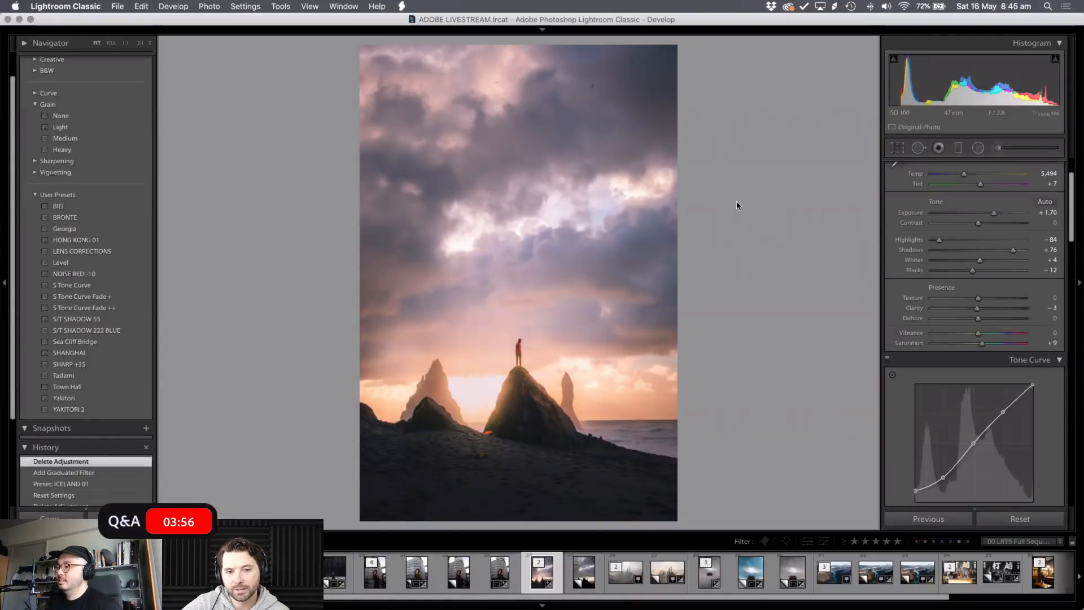
- View the Iceland photo against a Black background and set the background back to Medium Gray
right_click(751, 230)
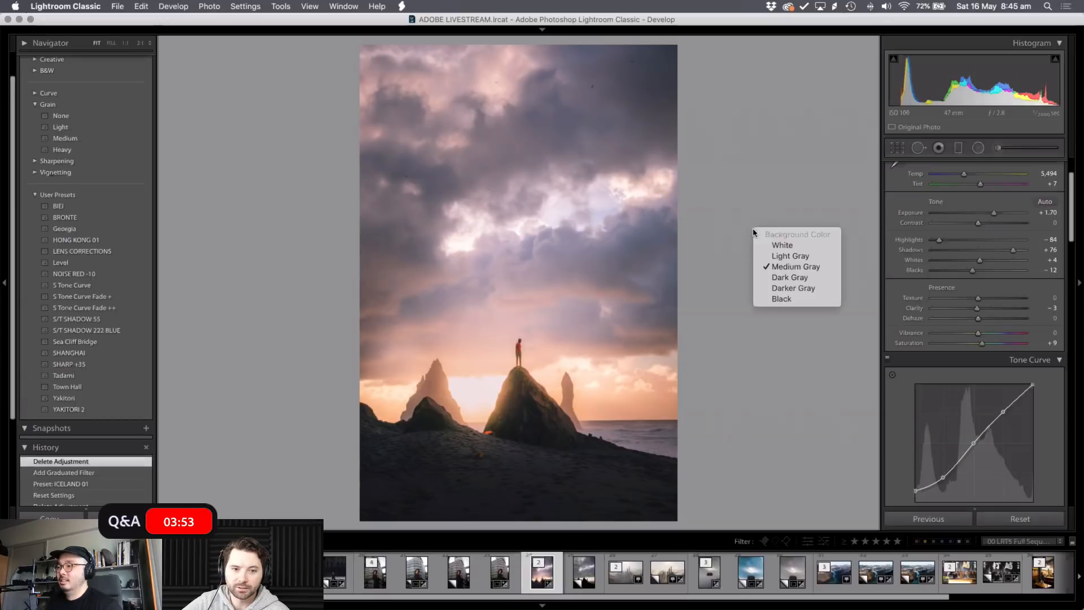
left_click(787, 298)
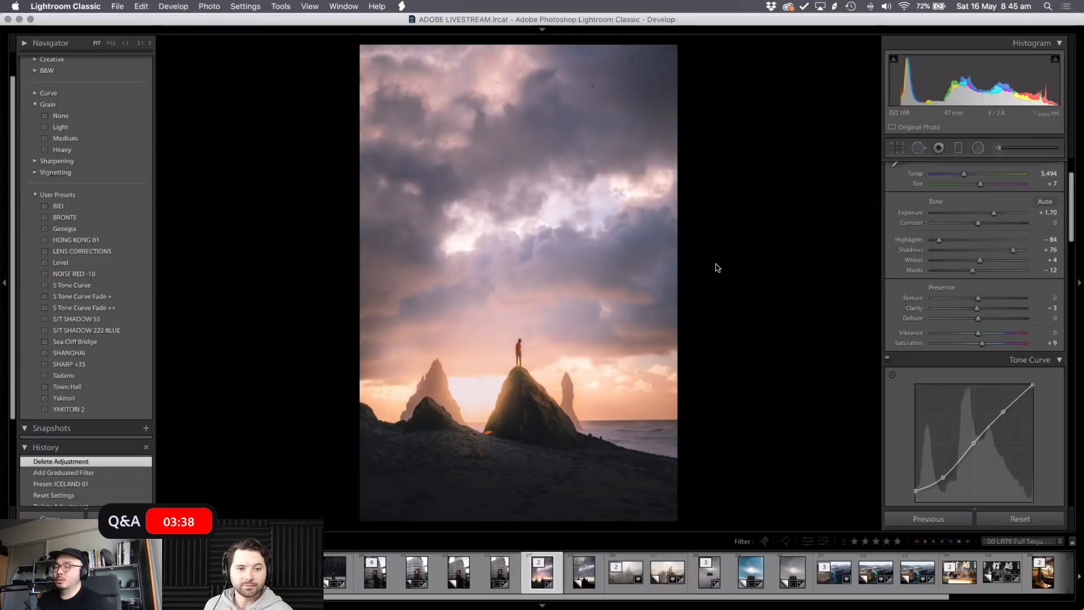
right_click(715, 264)
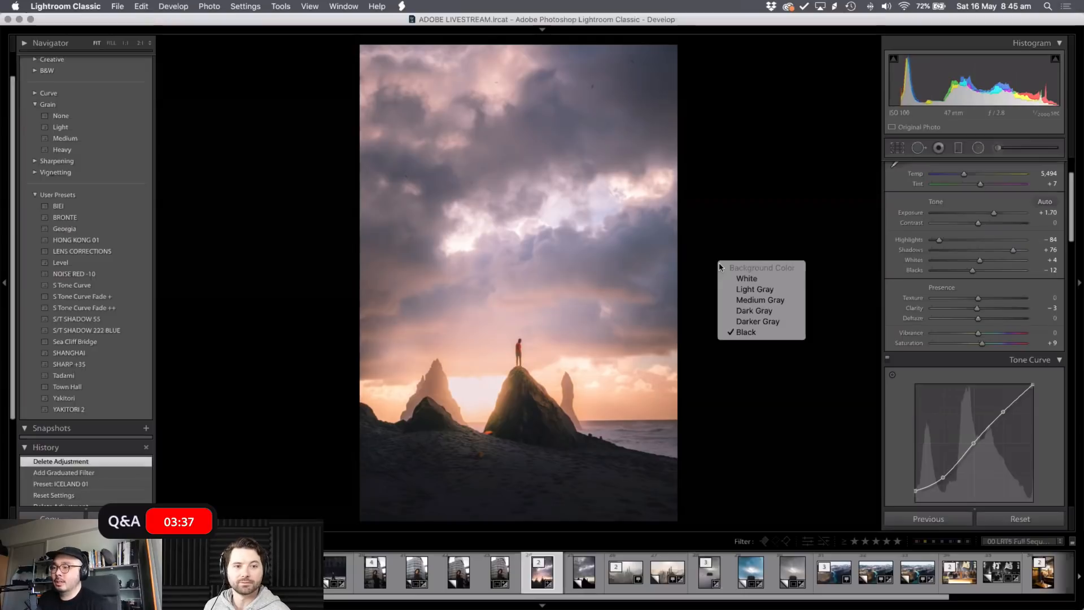
left_click(729, 299)
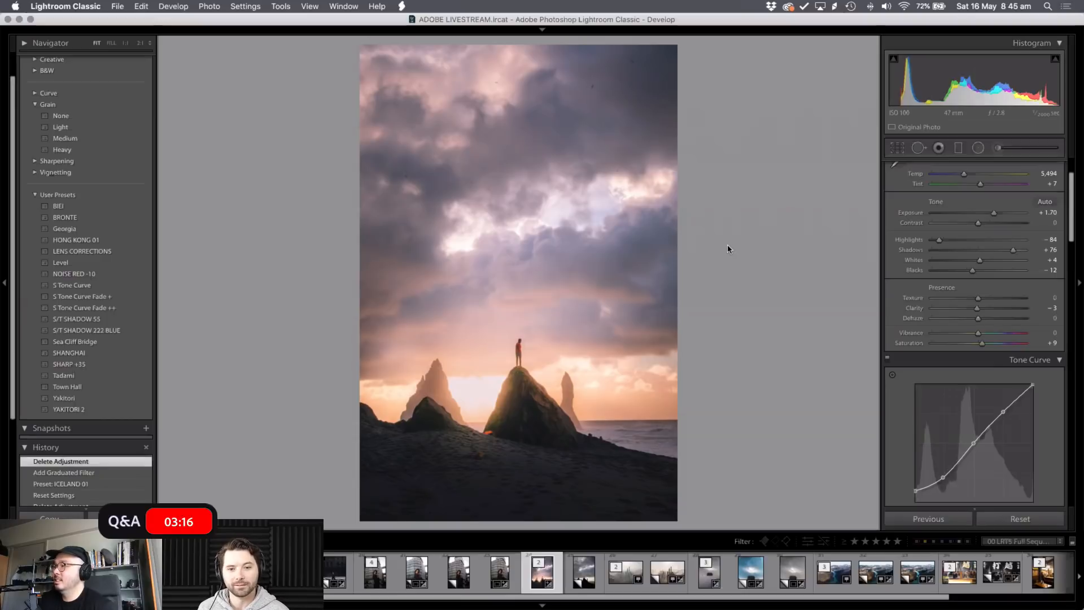
- Visit the Library grid briefly, reopen the Iceland photo in Develop, and compare it against White, Medium Gray and Black backgrounds
key("g")
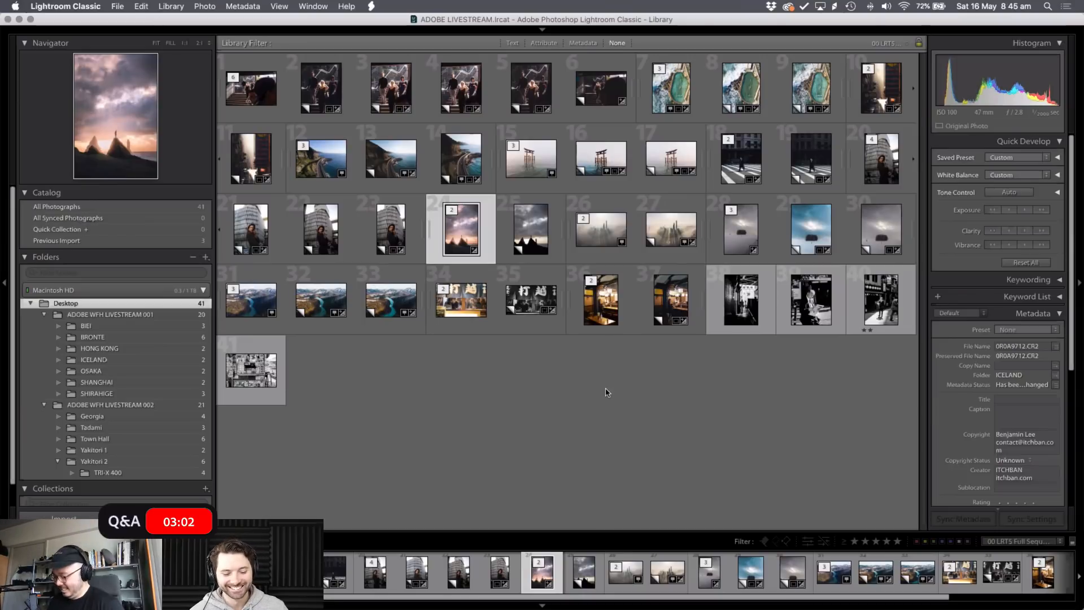
key("d")
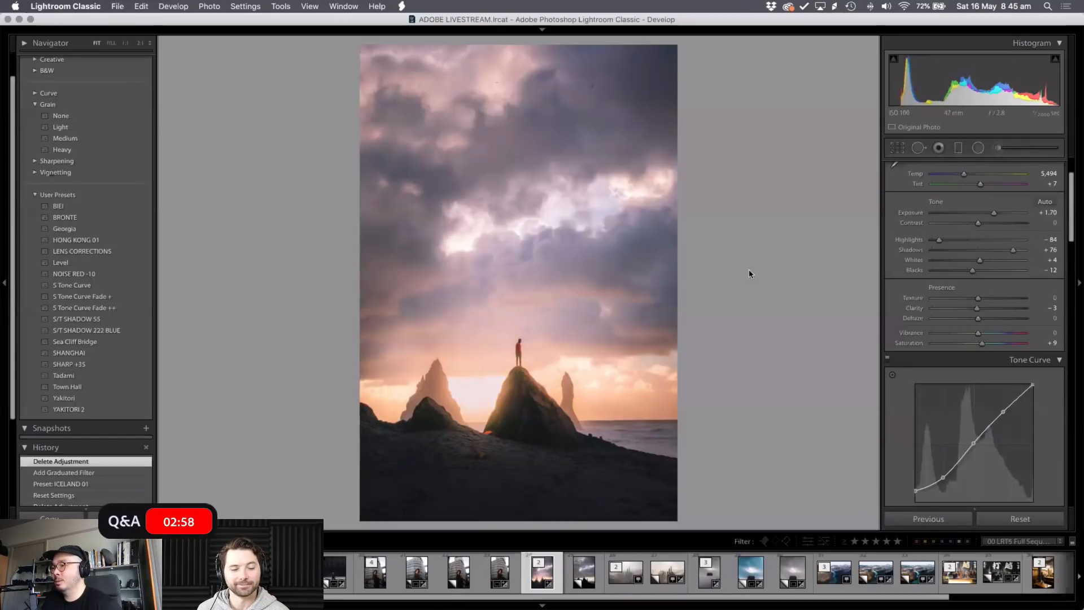
right_click(743, 241)
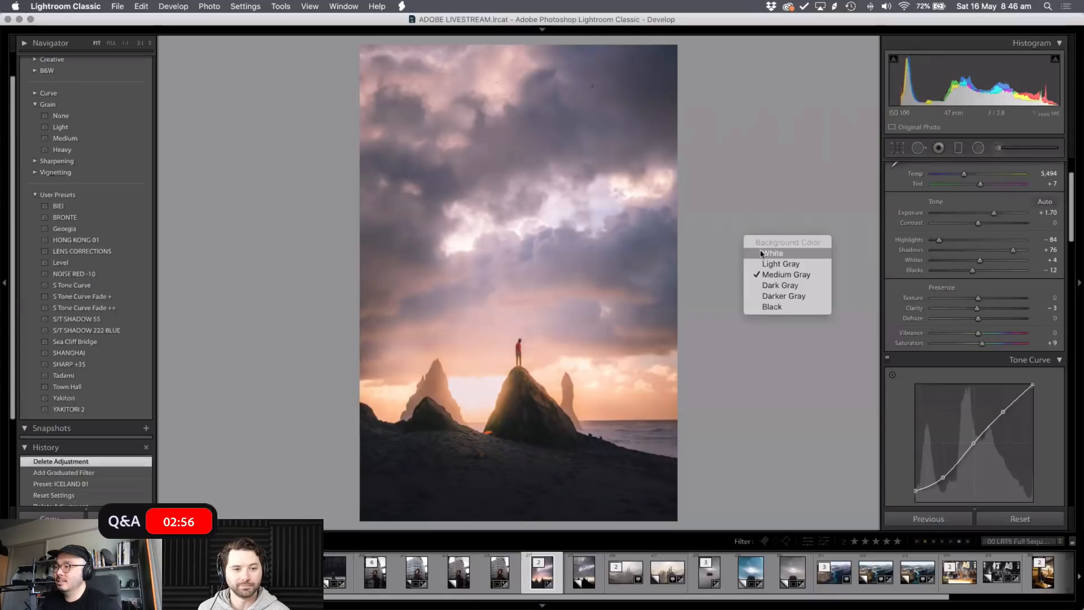
left_click(765, 253)
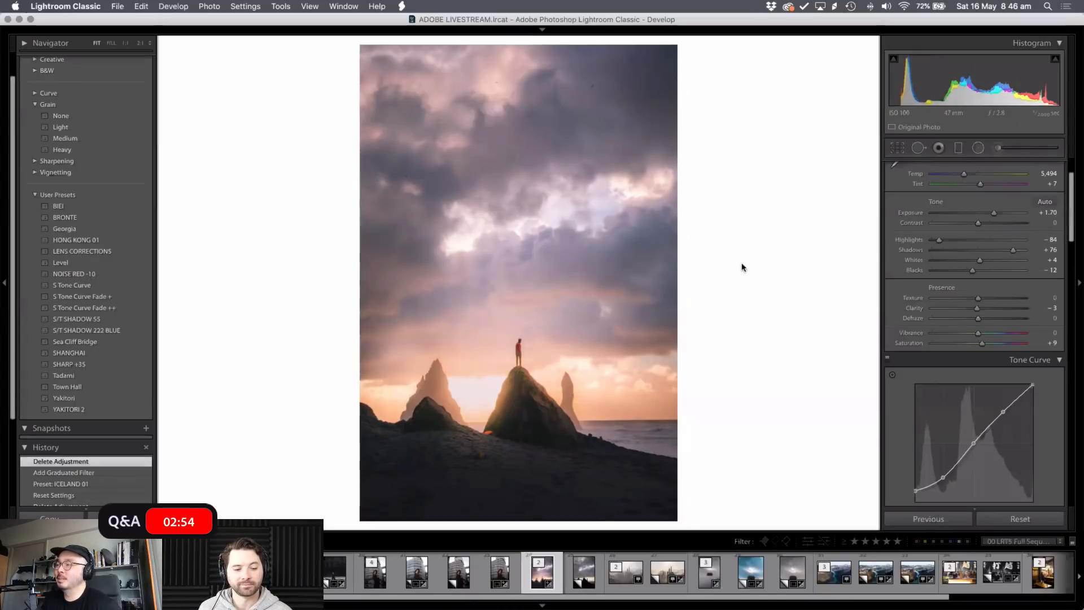
right_click(753, 252)
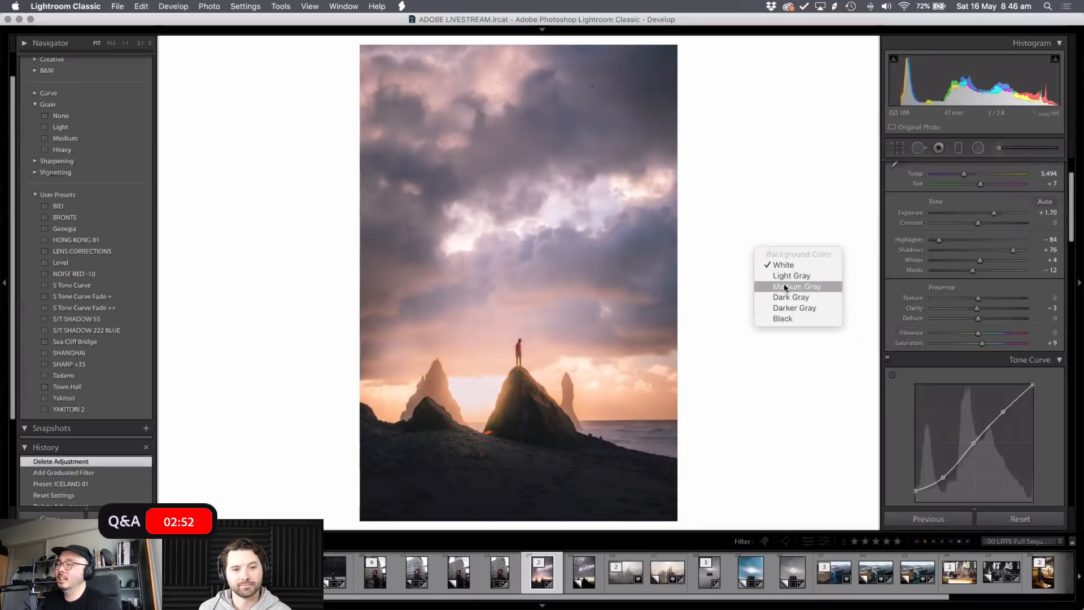
left_click(785, 285)
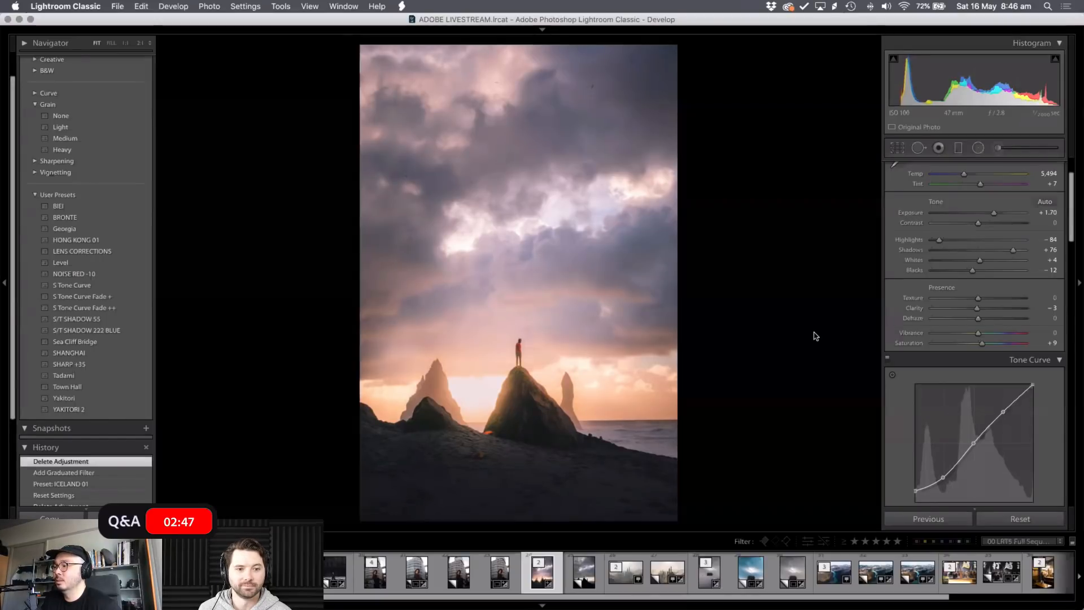
- Set the background around the Iceland photo to Medium Gray
left_click(815, 335)
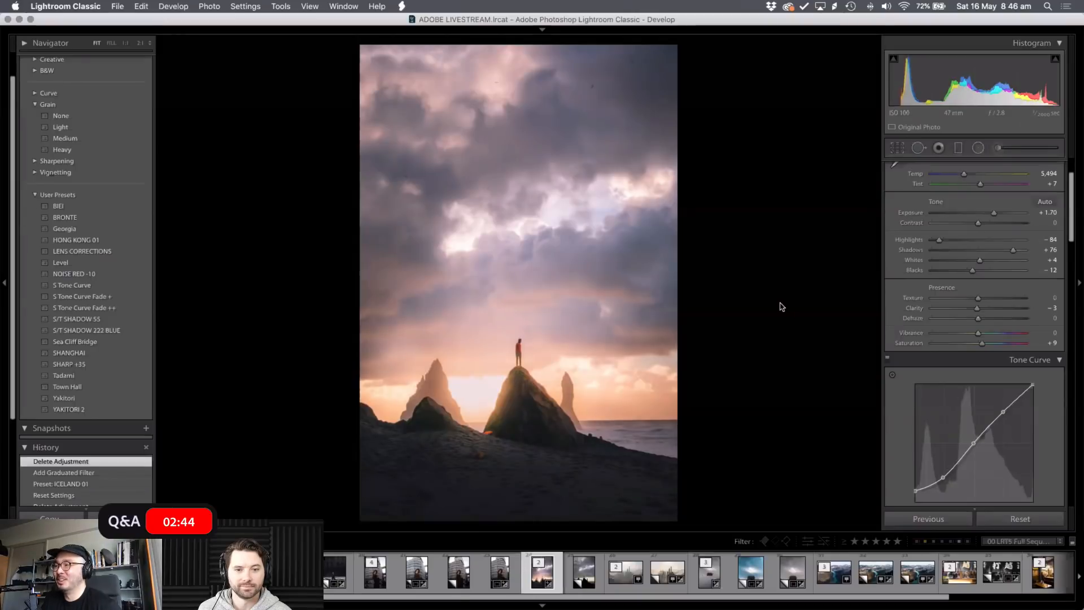
right_click(771, 244)
left_click(805, 279)
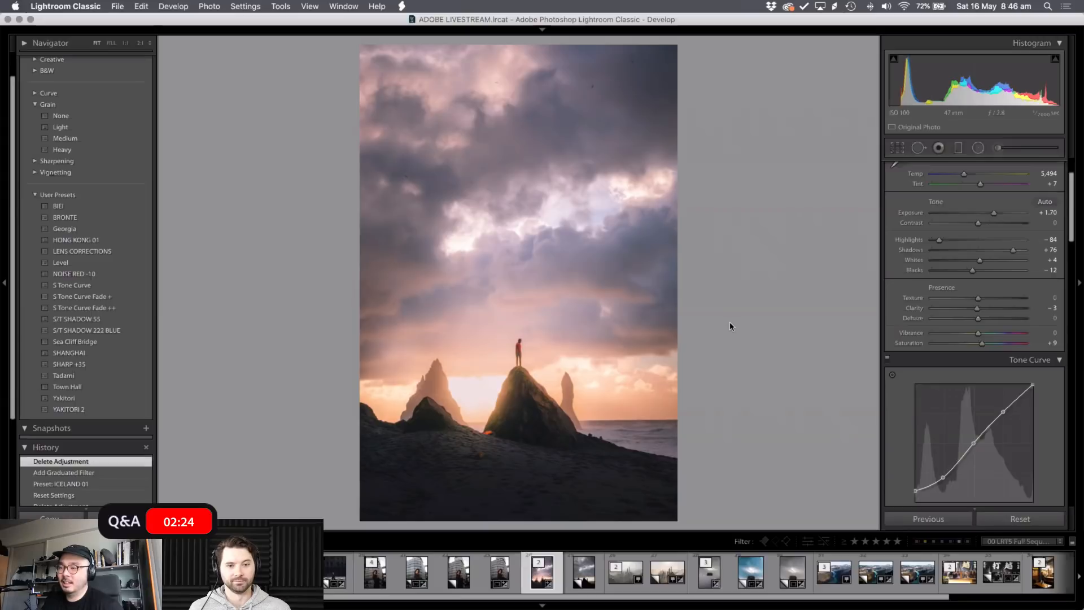
right_click(768, 259)
left_click(795, 206)
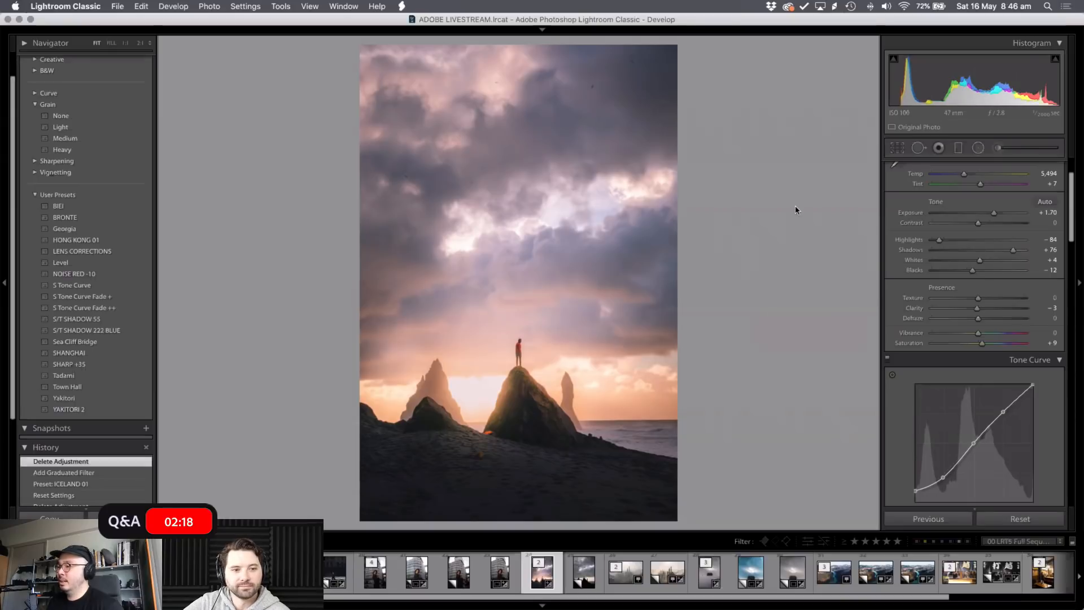
- Switch to Instagram in the browser and enlarge the Hokkaido post of a person facing the red torii gate
key("ctrl+Left")
key("ctrl+Left")
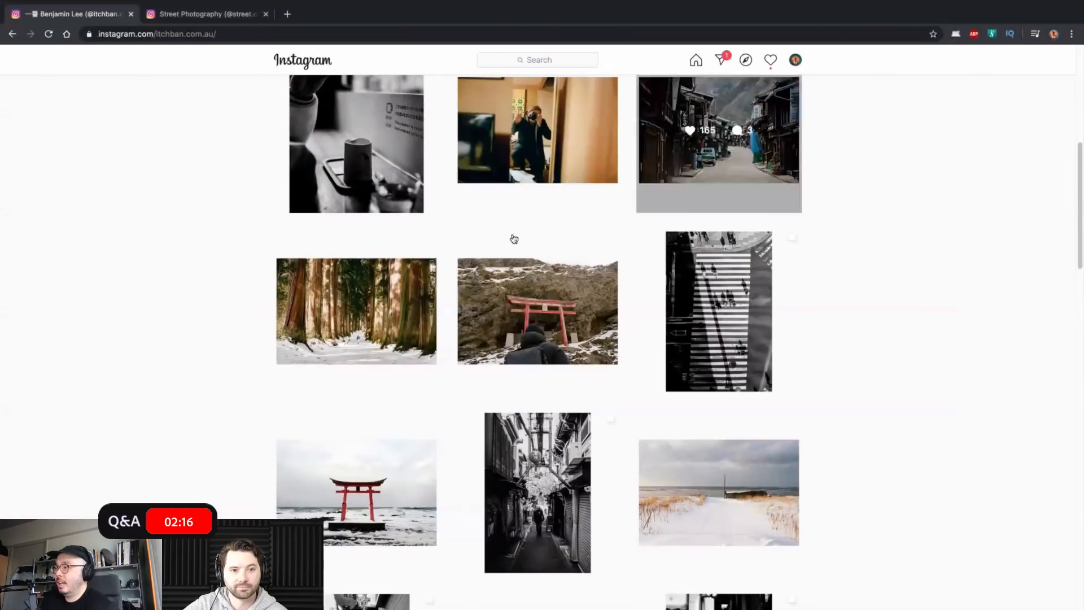
left_click(570, 282)
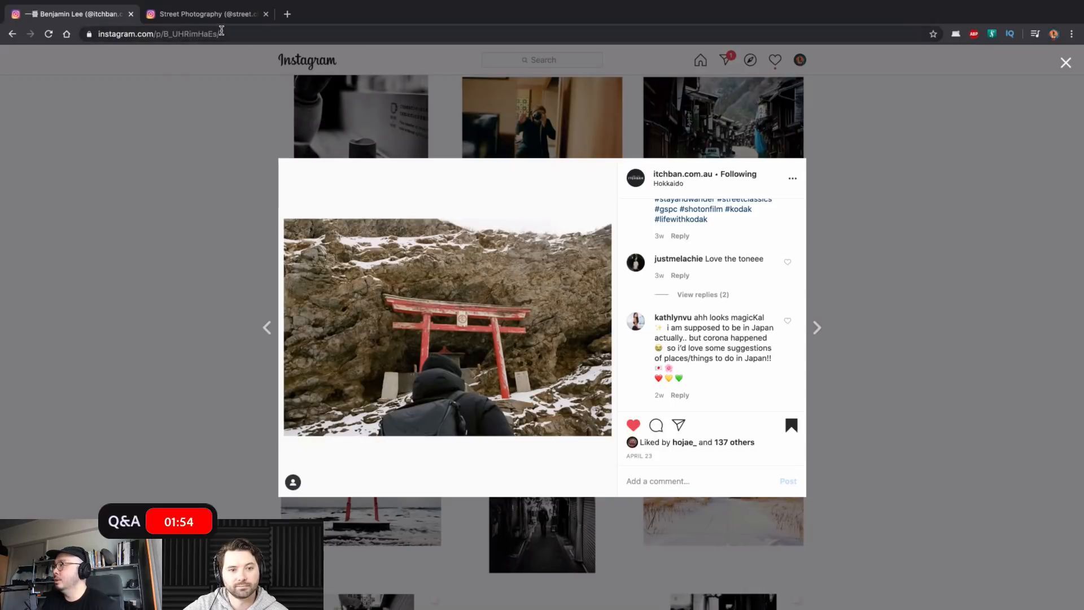
- View the Tokyo night post on the street.classics profile enlarged, close it, and return to the open torii gate post
left_click(226, 15)
left_click(356, 415)
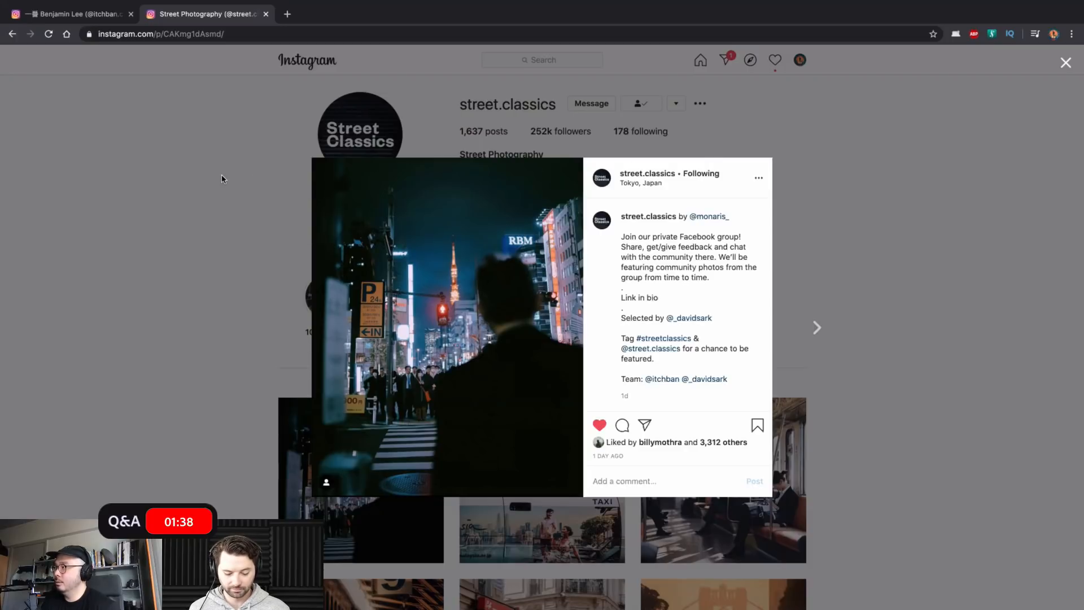
left_click(195, 114)
left_click(110, 23)
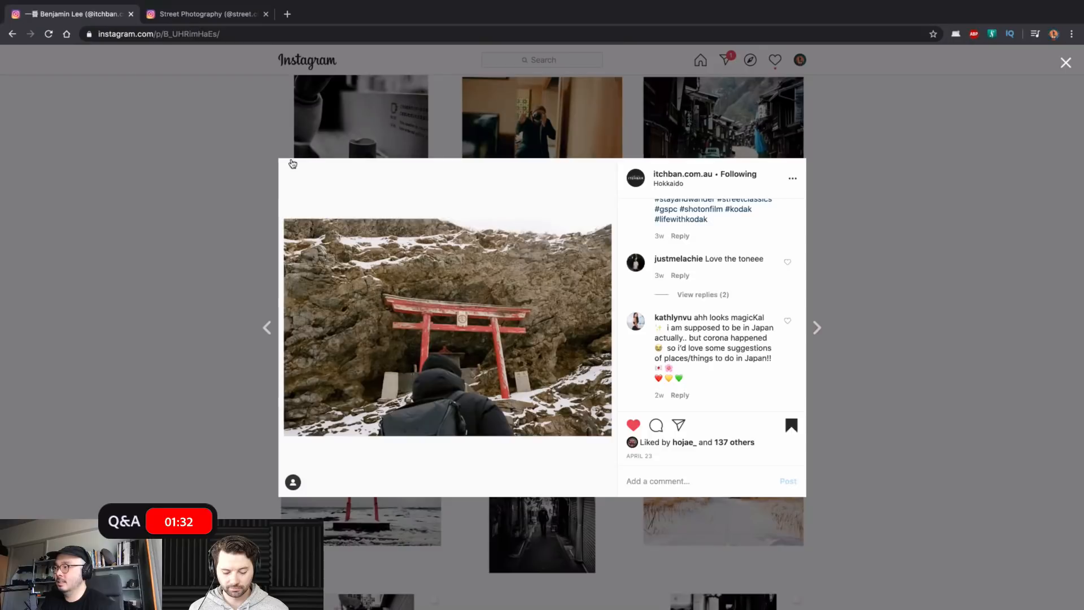
- Close the torii gate post, view the Shimbashi Station newspaper reader post enlarged, close it, and look over the profile's newest posts
left_click(193, 224)
scroll(758, 359, "down", 1)
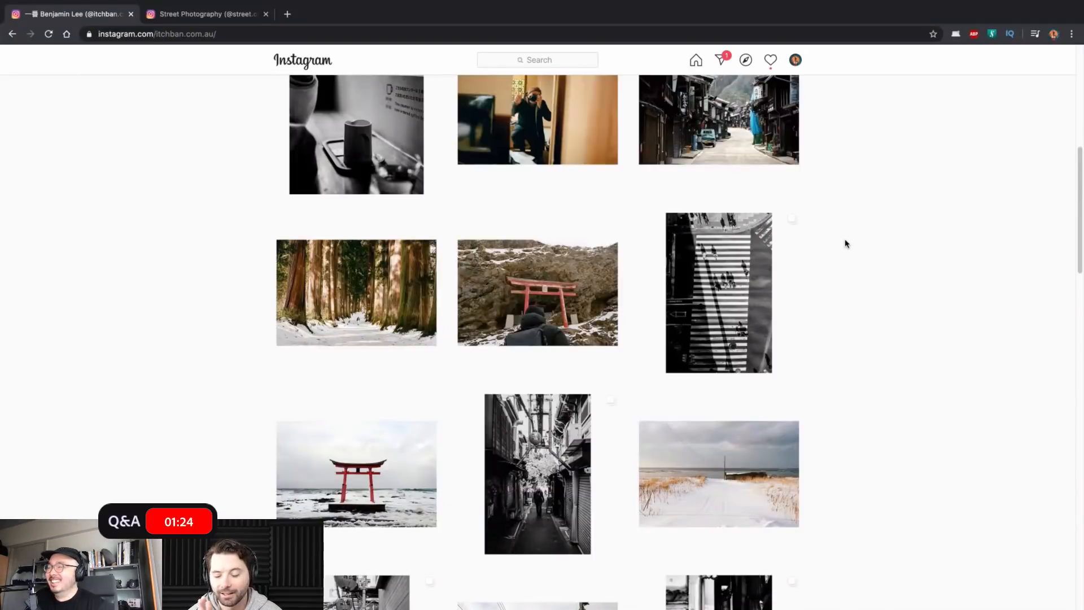
scroll(846, 243, "up", 3)
scroll(849, 237, "up", 1)
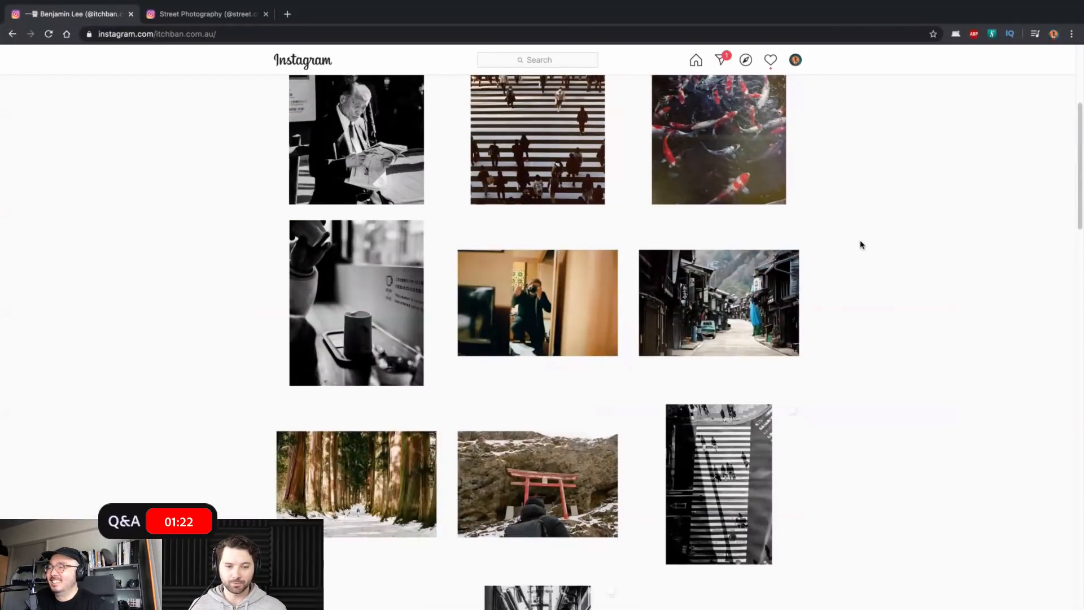
left_click(336, 155)
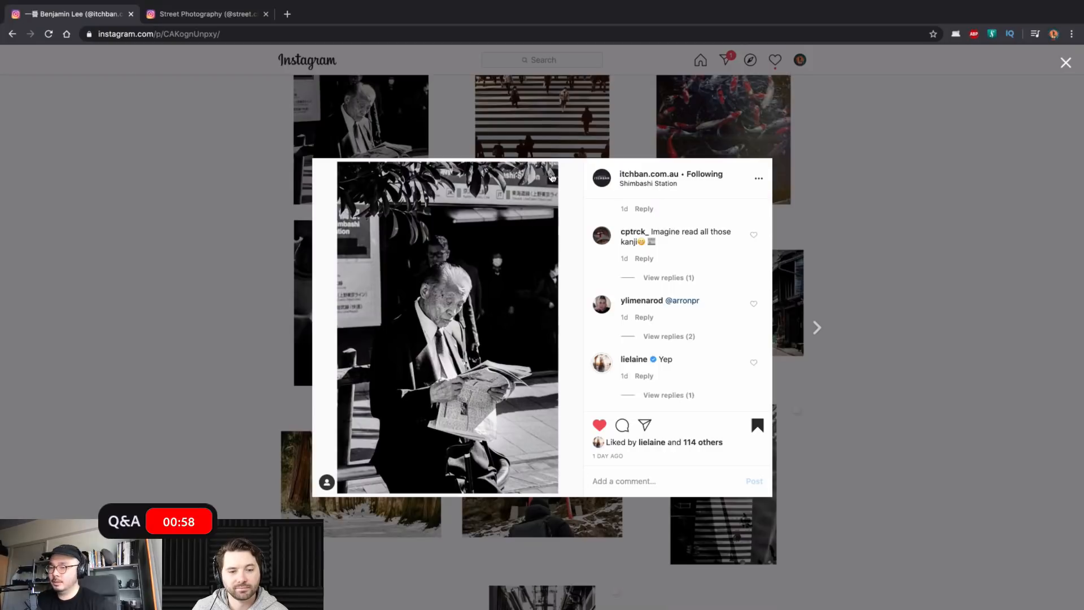
left_click(916, 185)
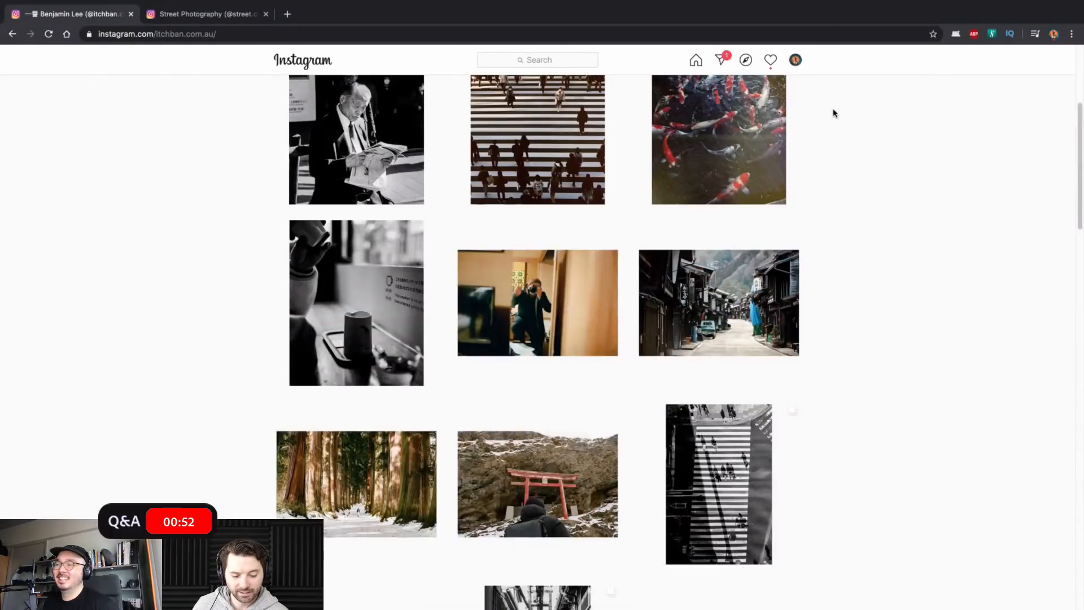
scroll(847, 130, "up", 4)
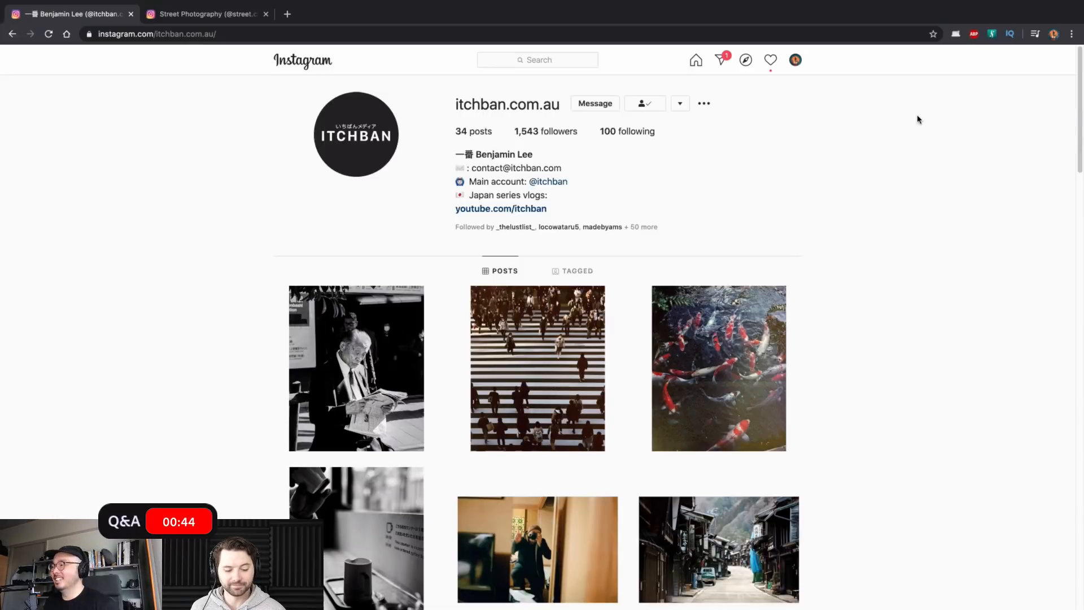
scroll(926, 172, "down", 3)
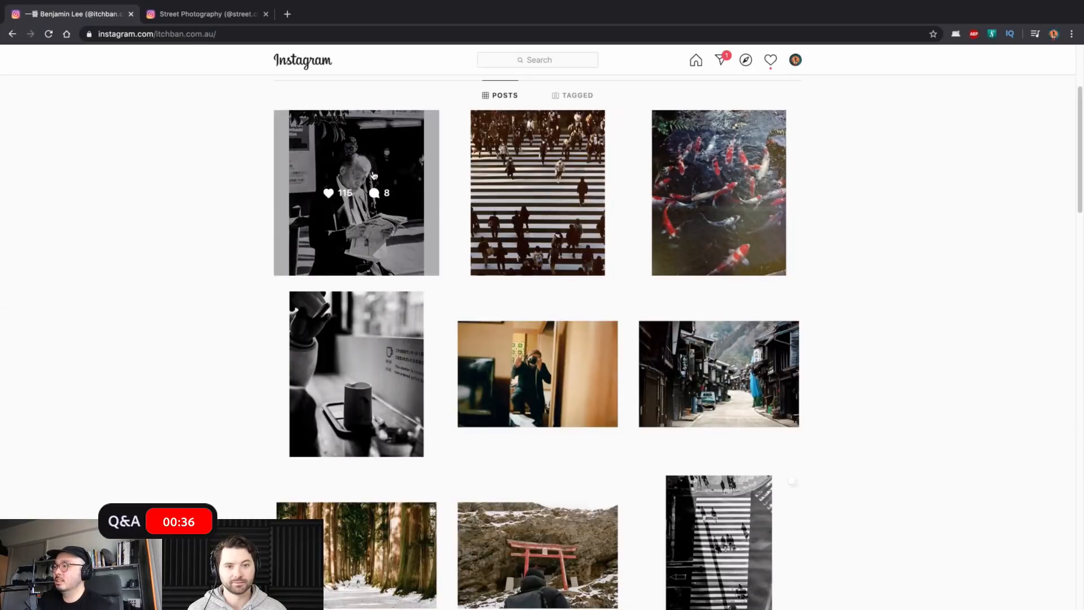
- Go to the street.classics profile and look through its most recent posts
left_click(217, 15)
scroll(768, 181, "down", 3)
scroll(773, 184, "up", 3)
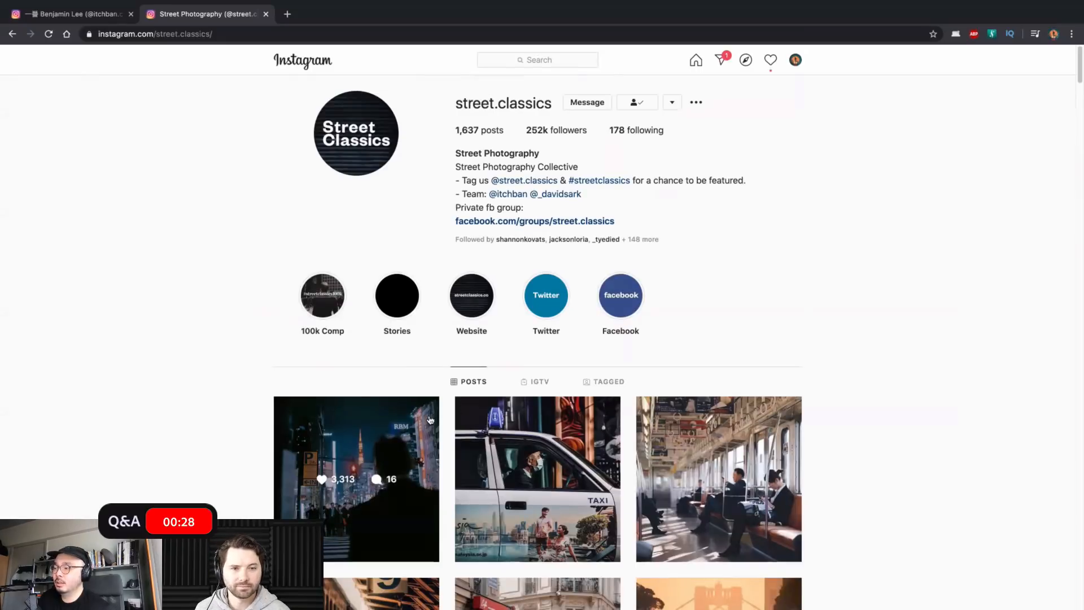
scroll(404, 433, "down", 3)
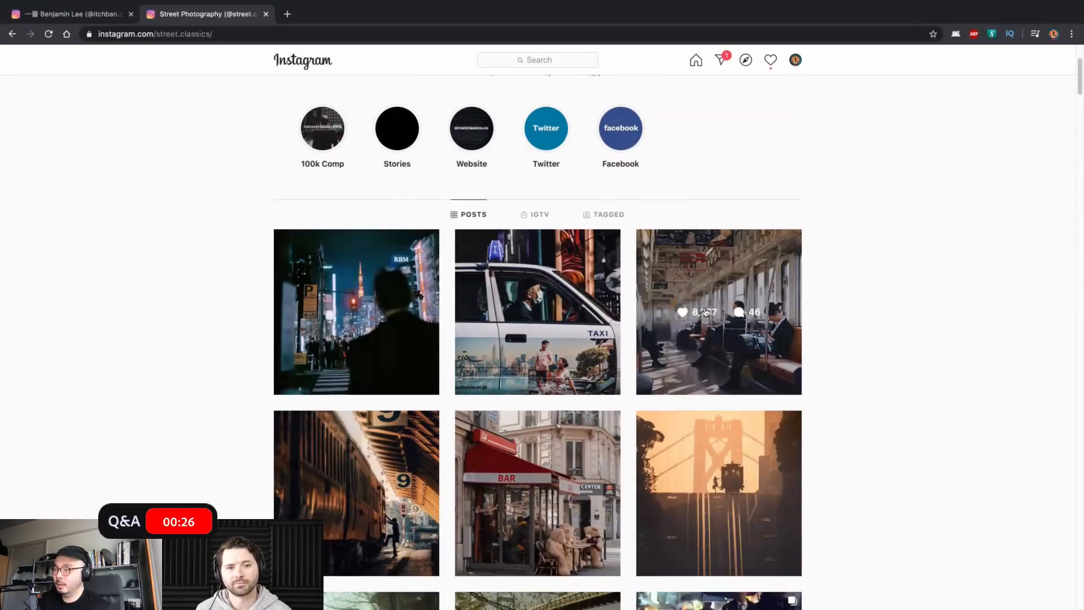
scroll(565, 169, "down", 3)
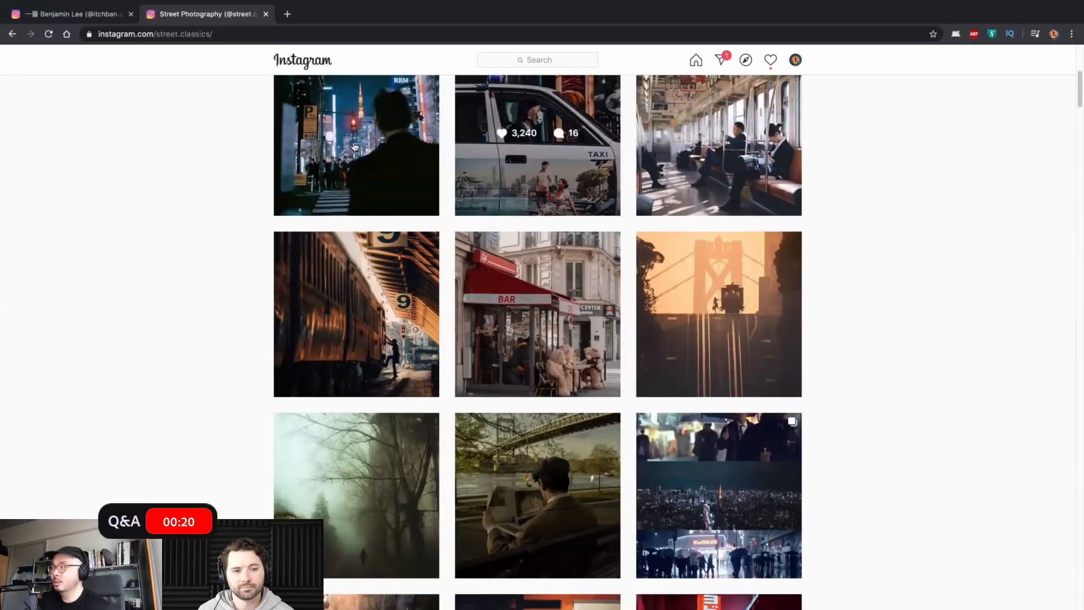
- Compare the itchban.com.au post grid with the street.classics feed, ending on the street.classics profile header
left_click(106, 13)
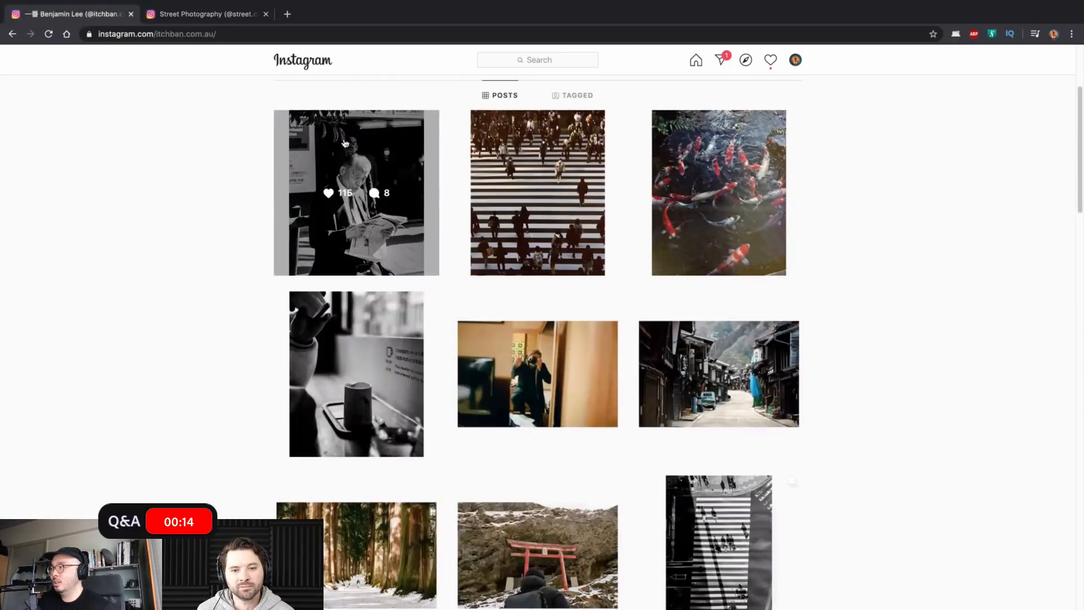
left_click(193, 16)
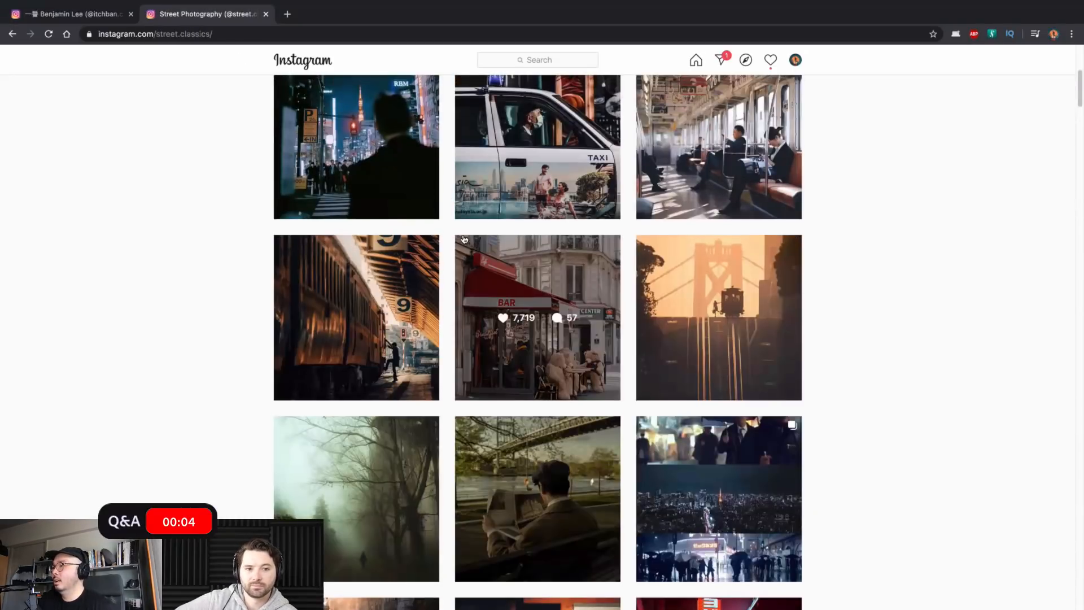
scroll(455, 237, "up", 3)
scroll(460, 241, "up", 2)
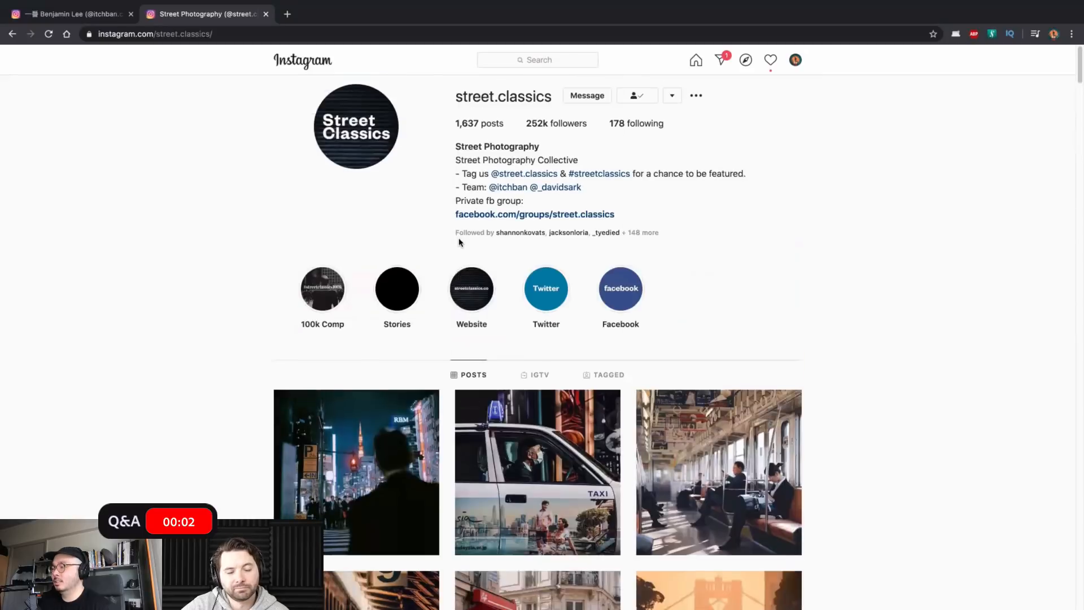
scroll(460, 243, "up", 1)
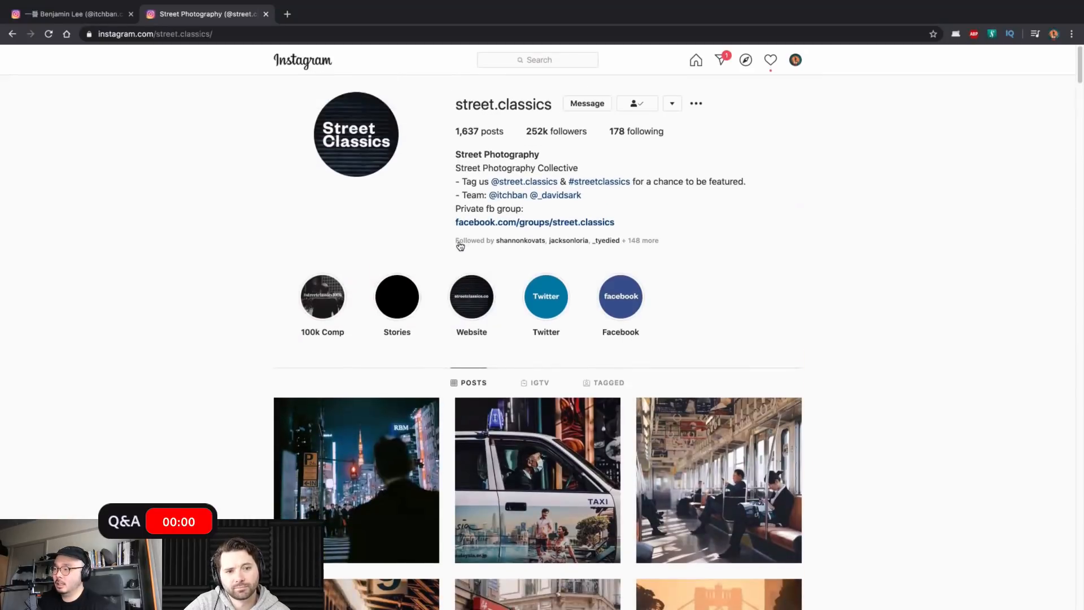
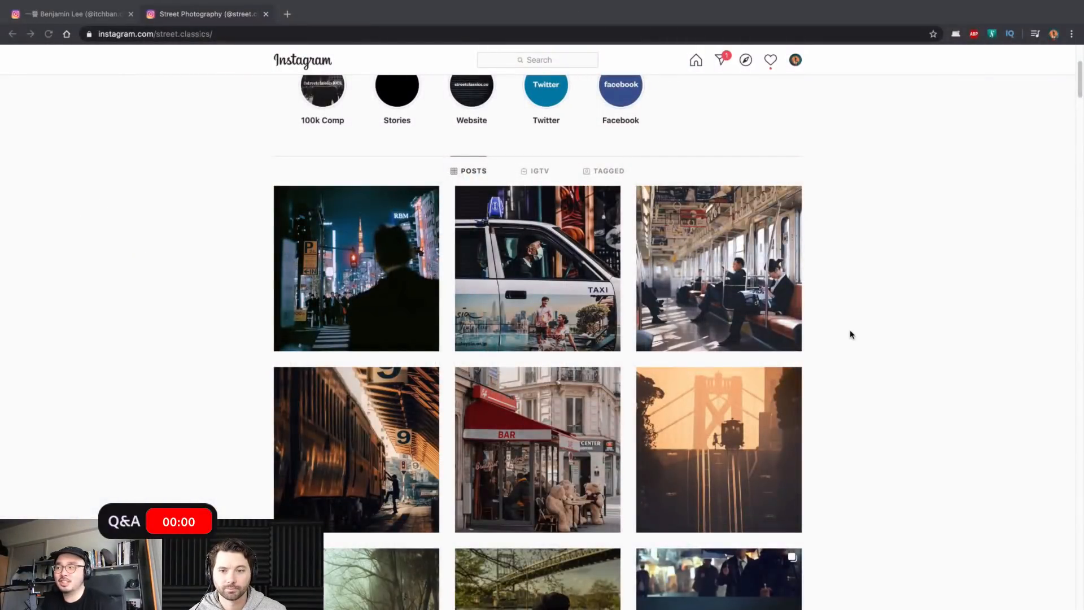
- Find the older street.classics post of an umbrella figure in Manhattan steam, view it enlarged, and close it
scroll(851, 335, "down", 20)
scroll(853, 337, "down", 15)
scroll(852, 337, "down", 13)
scroll(387, 268, "down", 6)
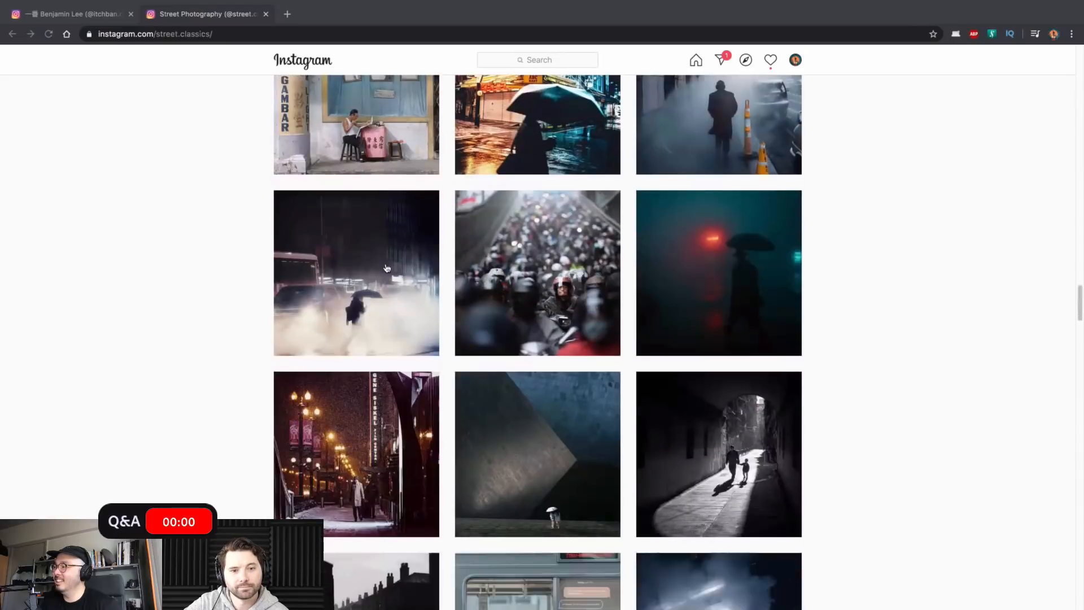
left_click(387, 268)
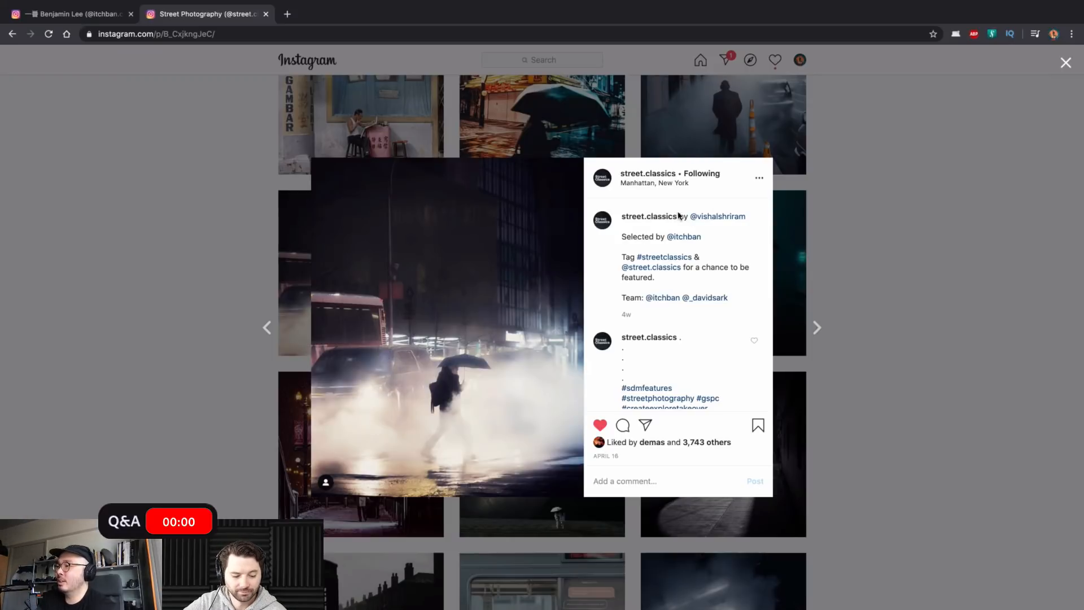
left_click(946, 207)
- Return to the start of the street.classics profile and examine its description and tagging details for being featured
scroll(859, 257, "up", 10)
scroll(859, 259, "up", 10)
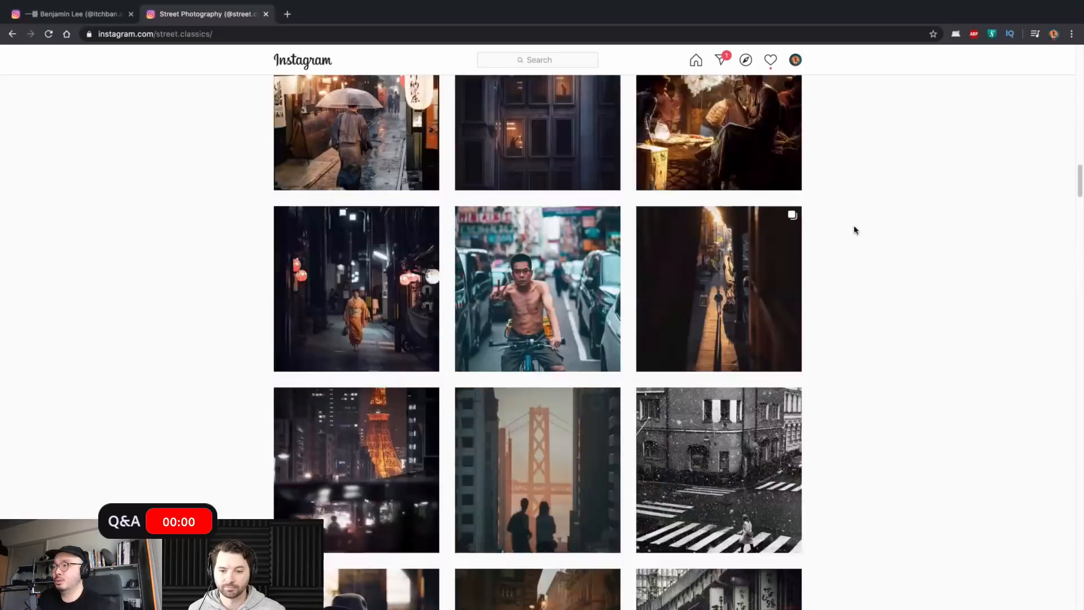
scroll(855, 229, "up", 15)
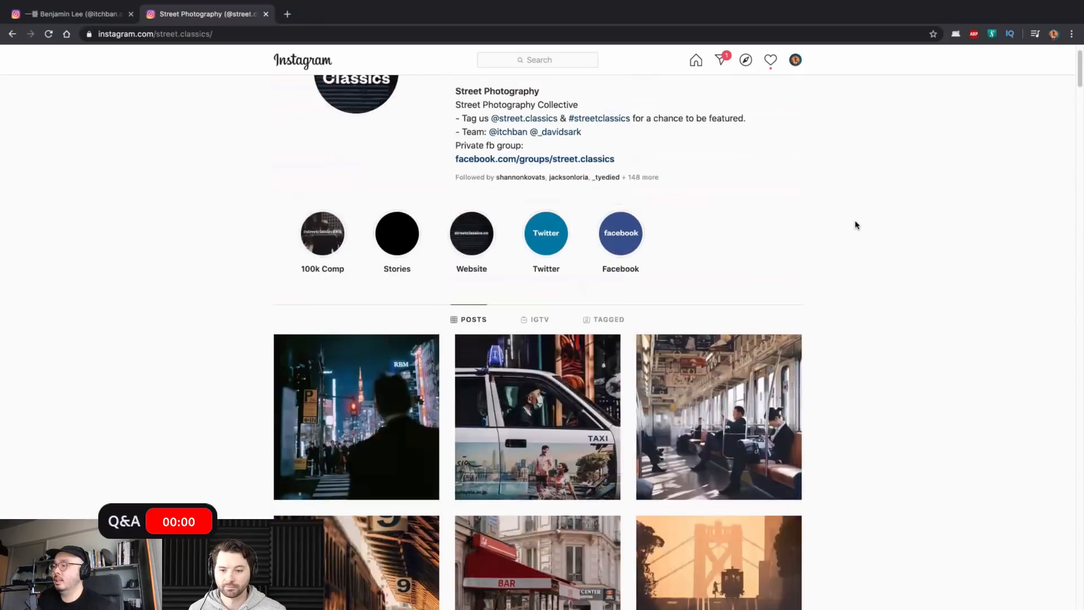
scroll(856, 226, "up", 1)
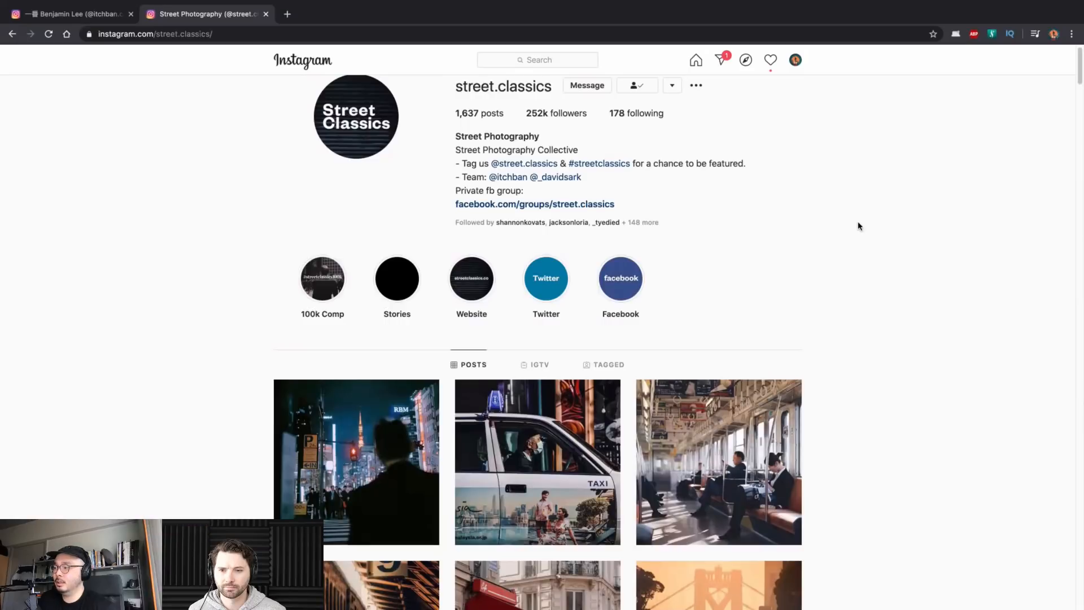
scroll(858, 226, "down", 2)
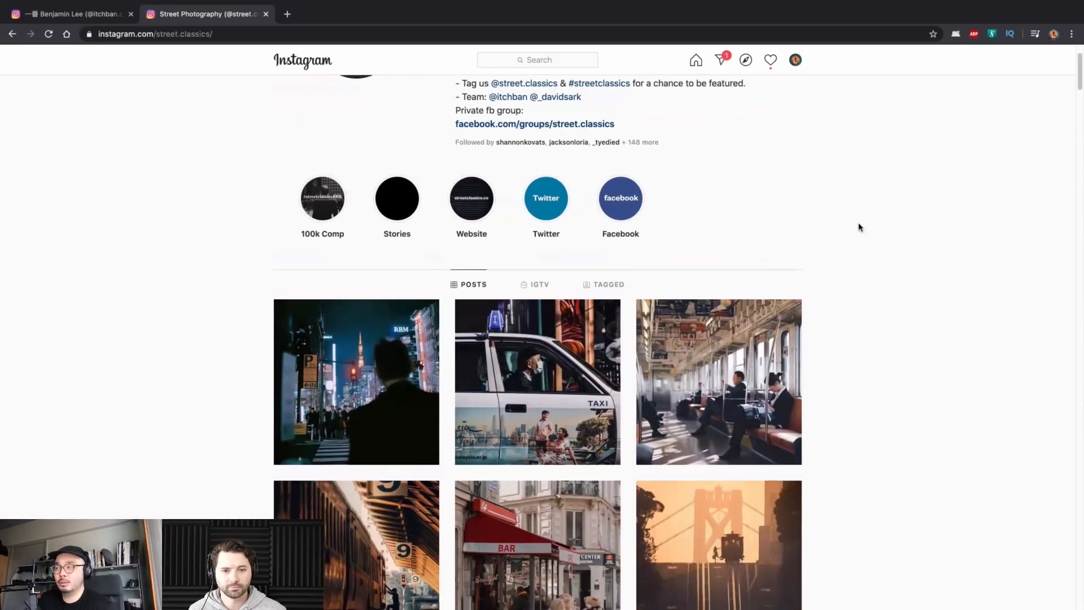
scroll(859, 225, "up", 2)
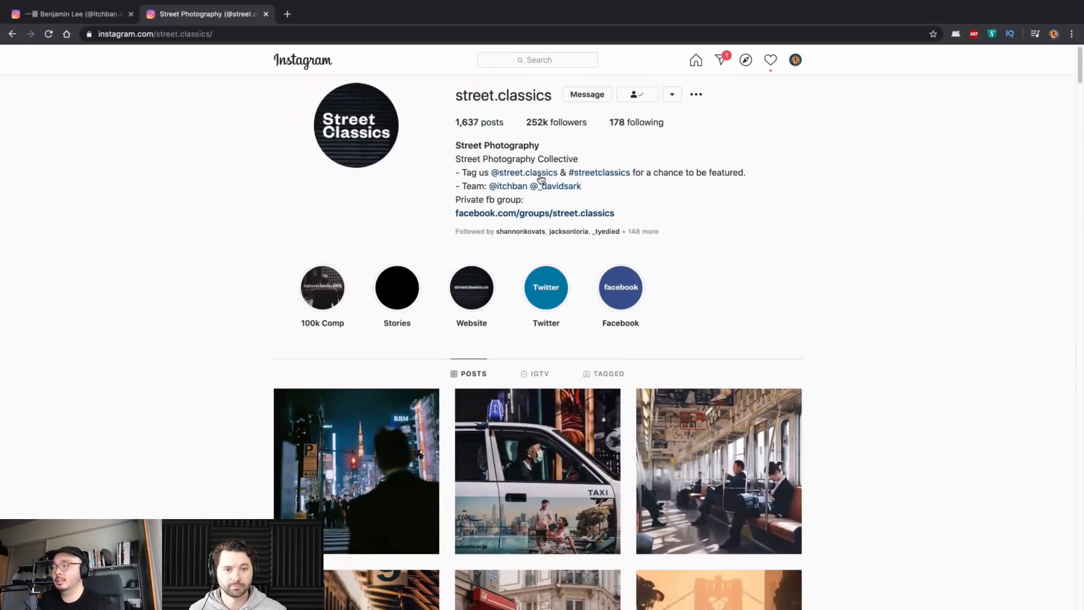
scroll(615, 201, "up", 1)
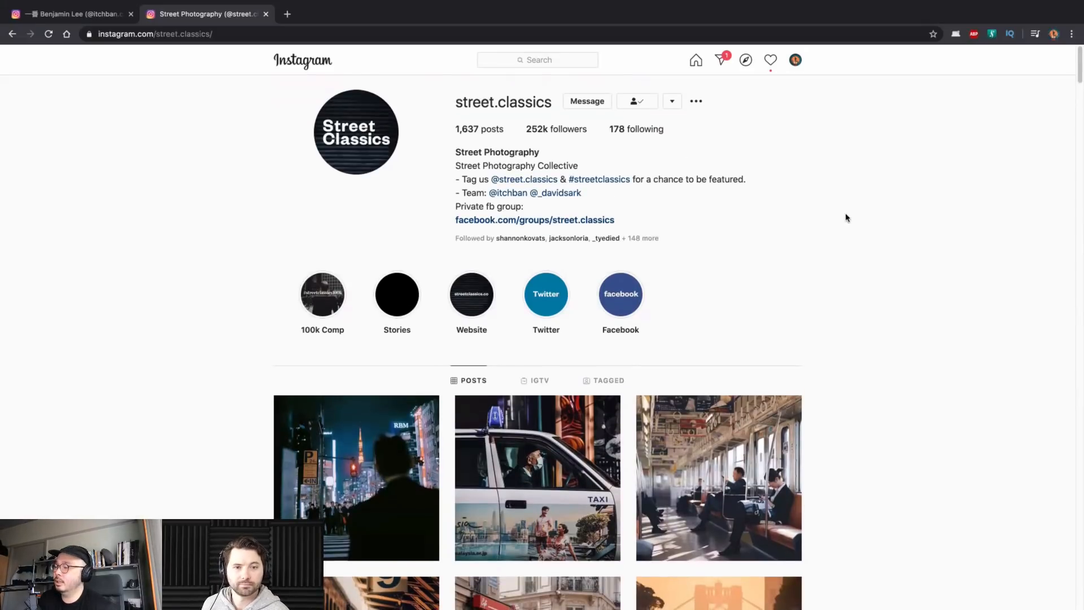
- Look through the older street.classics posts and enlarge the black-and-white snowy crossing photo from Helsinki
scroll(864, 256, "down", 3)
scroll(862, 255, "down", 3)
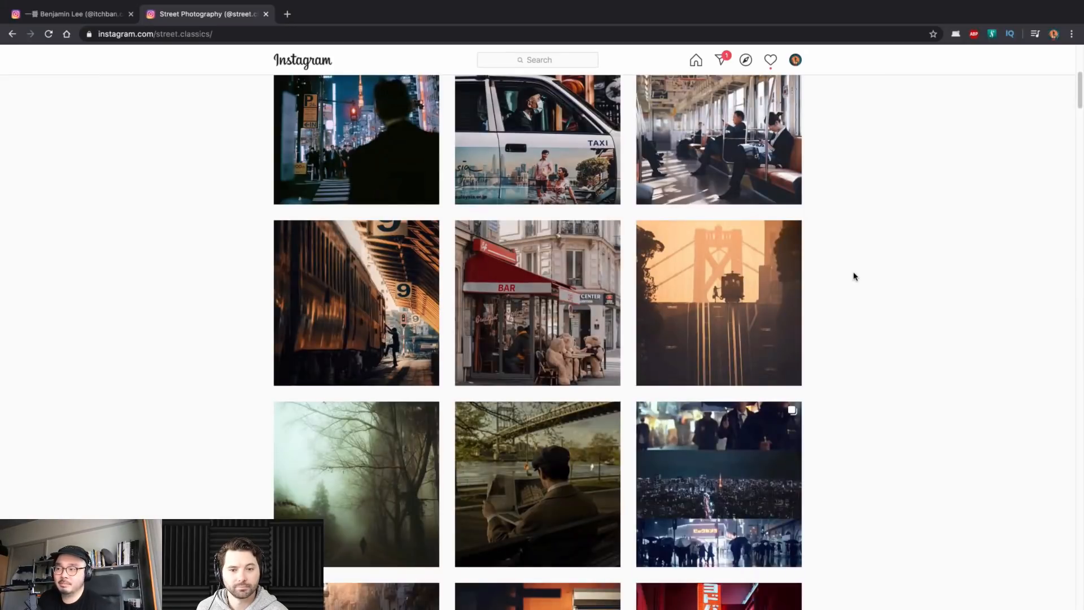
scroll(859, 350, "down", 1)
scroll(855, 344, "down", 4)
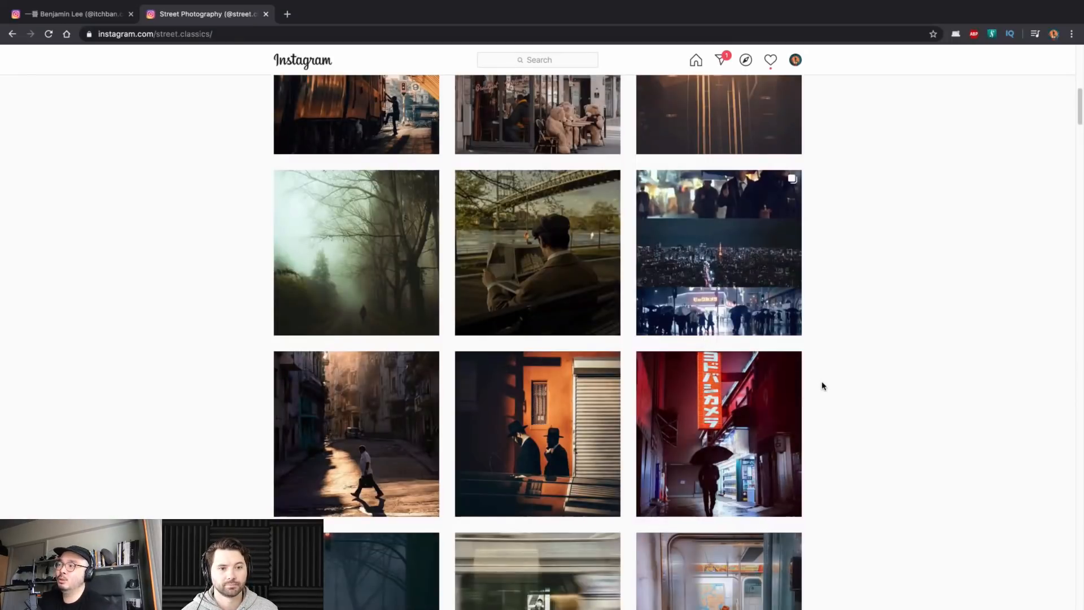
scroll(824, 384, "down", 14)
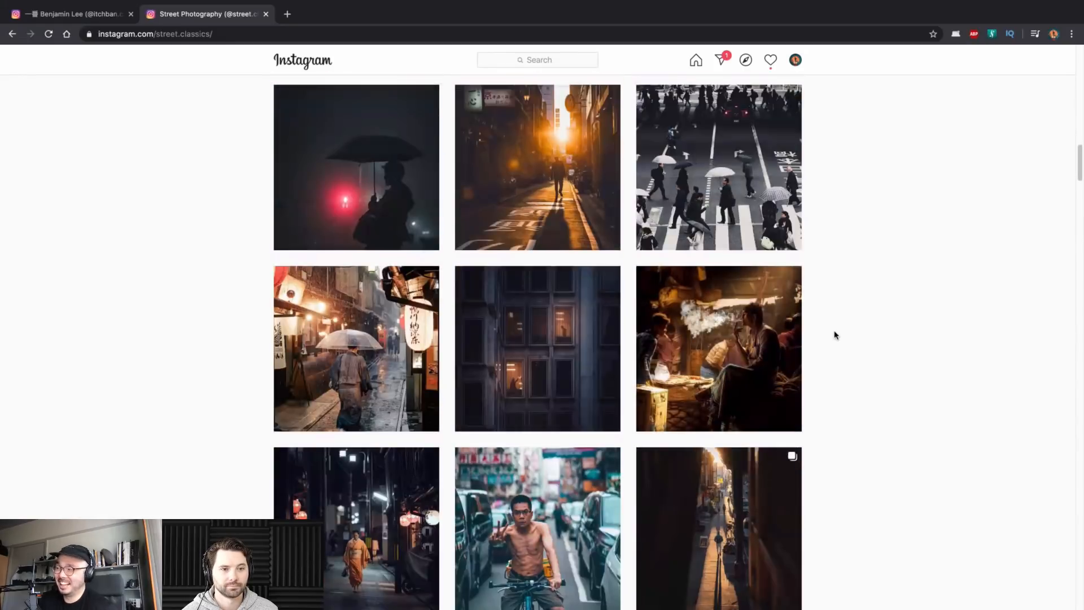
scroll(836, 334, "down", 3)
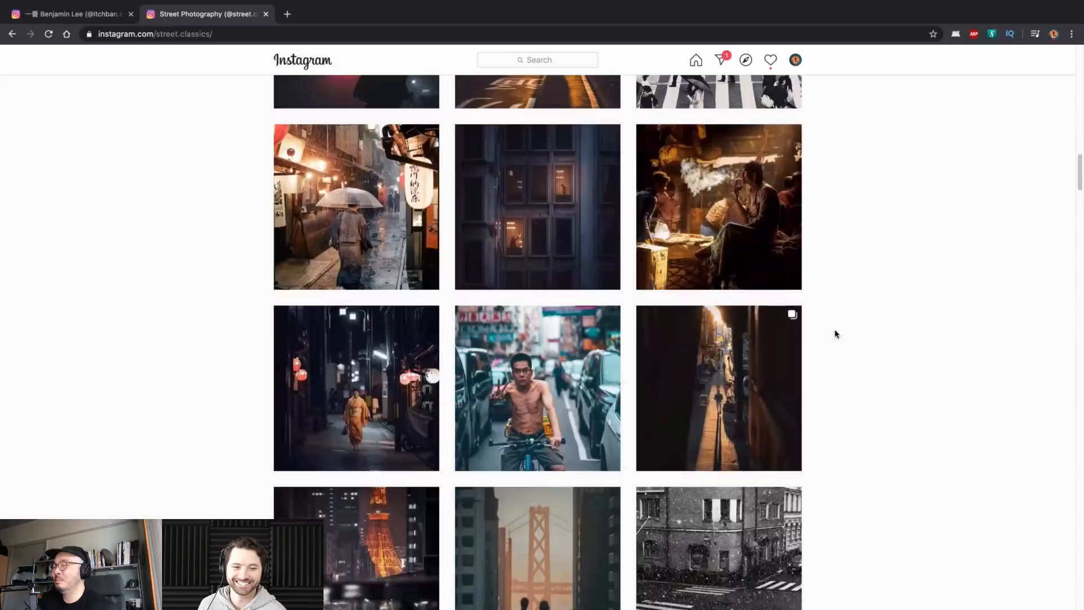
scroll(836, 335, "down", 2)
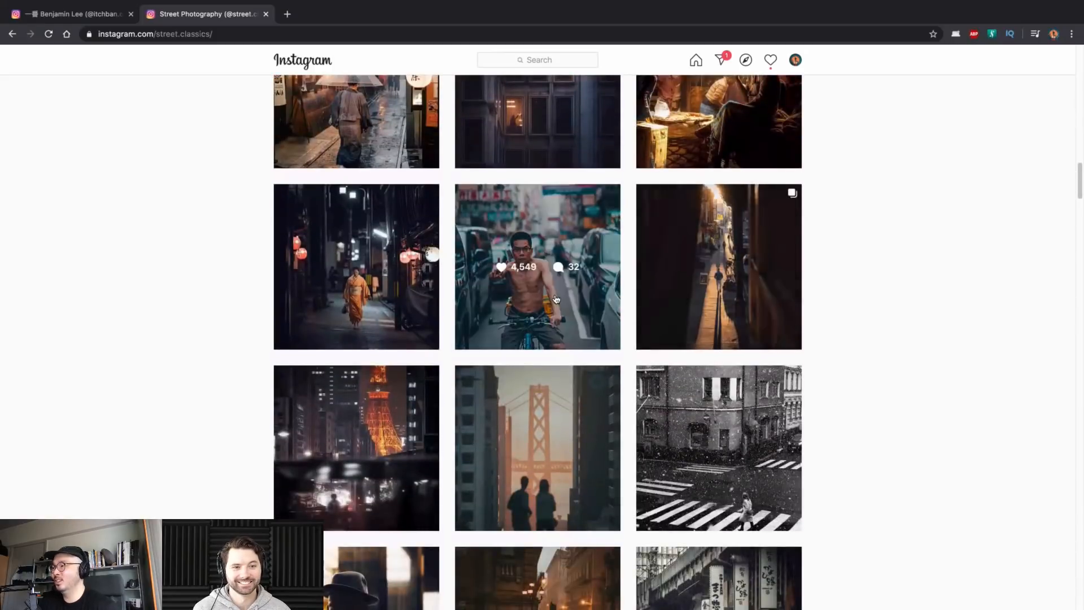
left_click(753, 411)
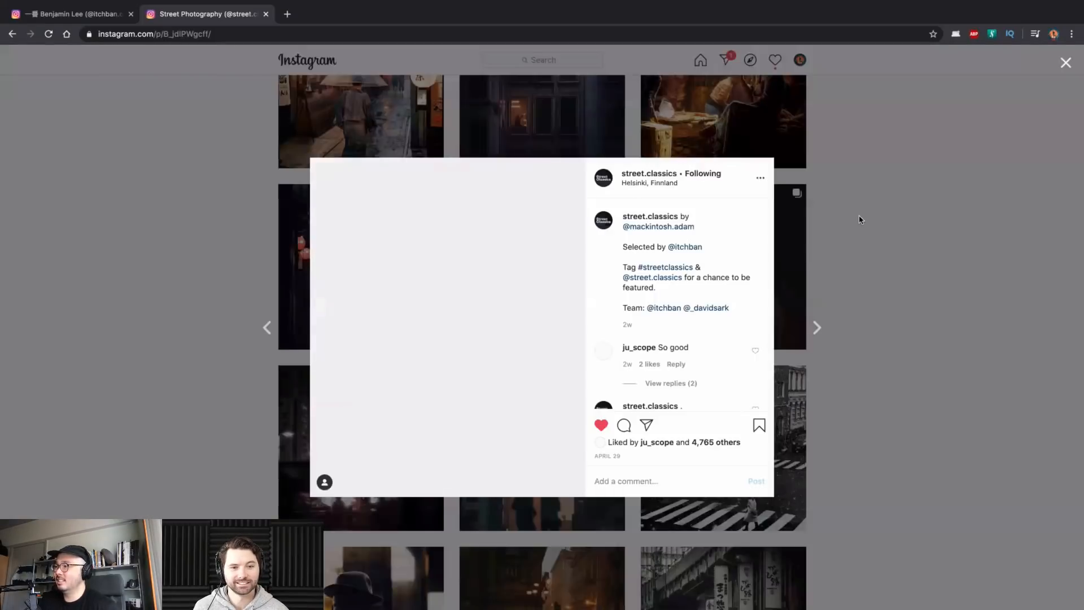
- Close the Helsinki photo, look through older street.classics posts, and view the photo of men in hats in fog enlarged before closing it
left_click(862, 214)
scroll(806, 406, "down", 10)
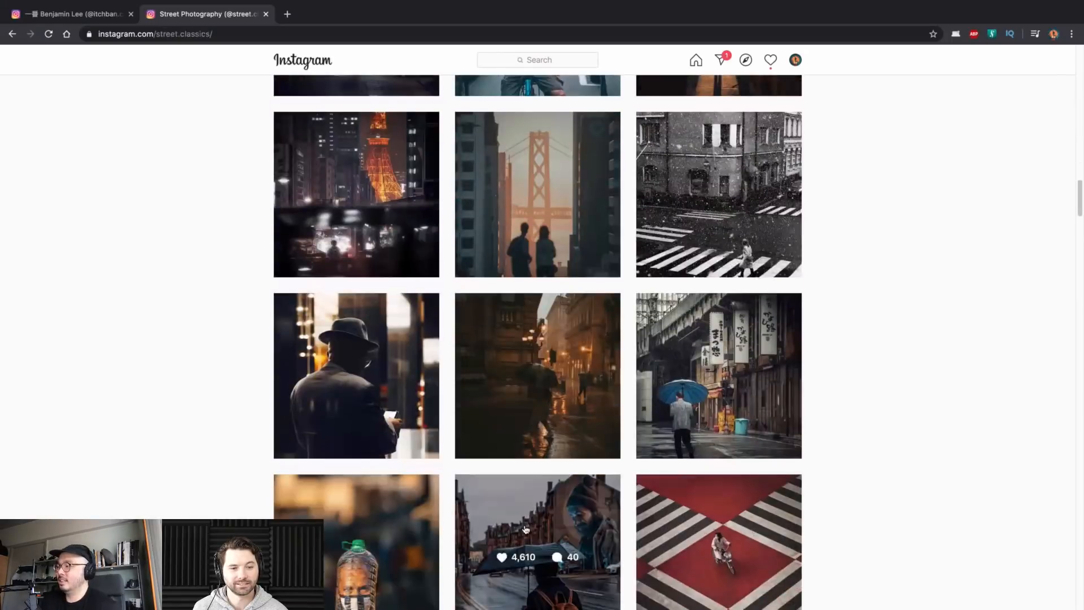
scroll(534, 507, "down", 2)
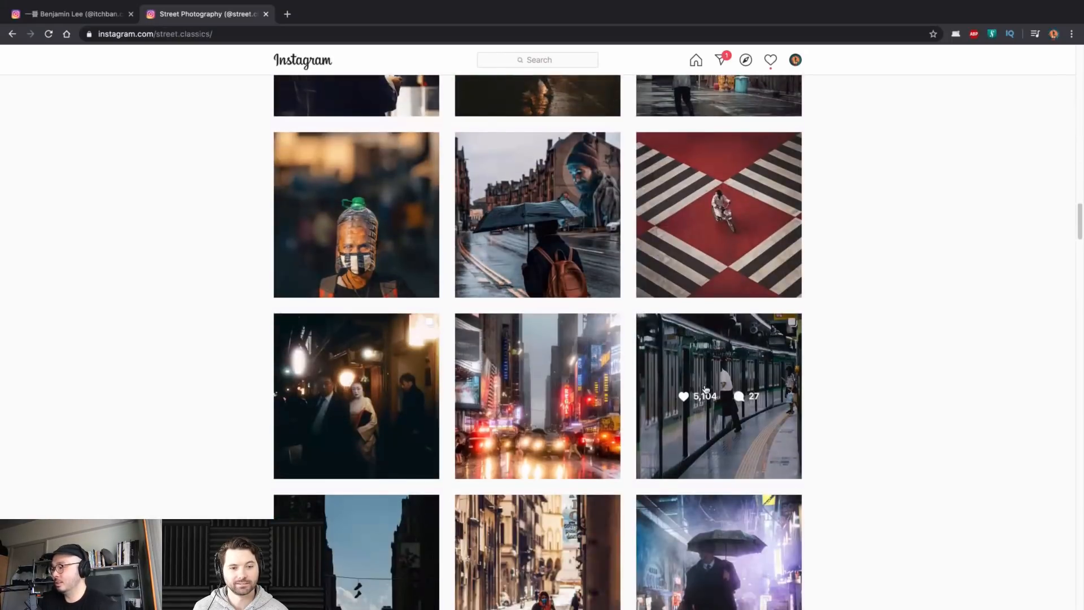
scroll(757, 389, "down", 2)
scroll(879, 371, "down", 2)
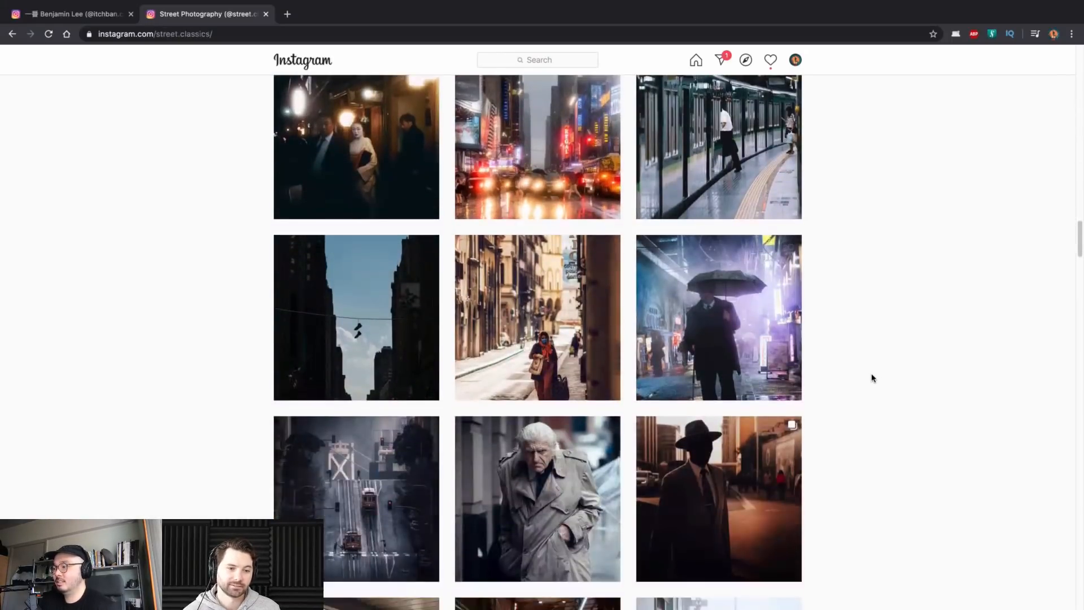
scroll(843, 379, "down", 3)
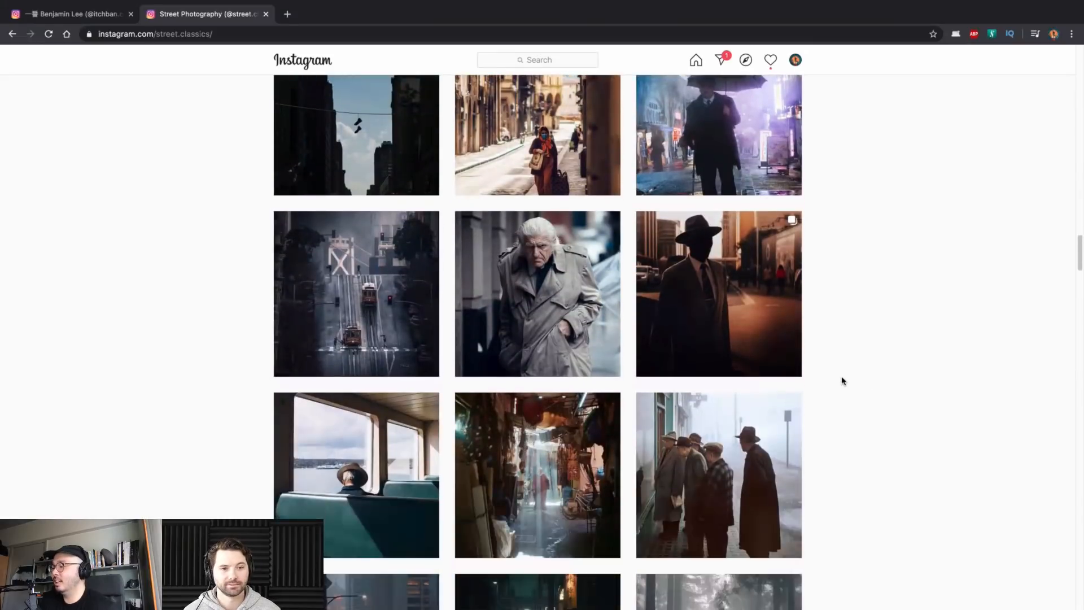
scroll(832, 355, "down", 3)
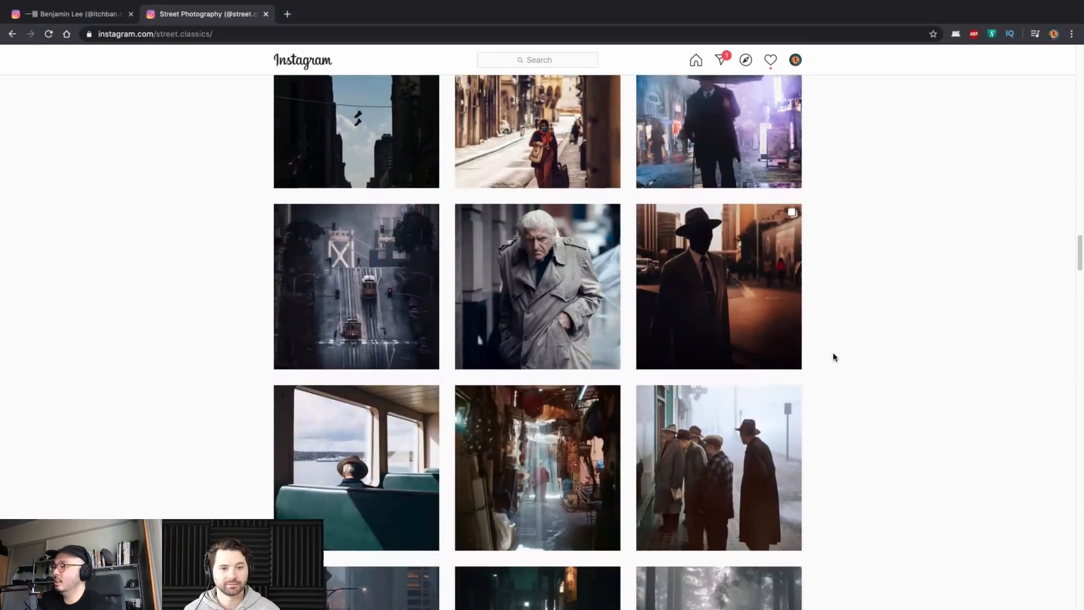
left_click(776, 340)
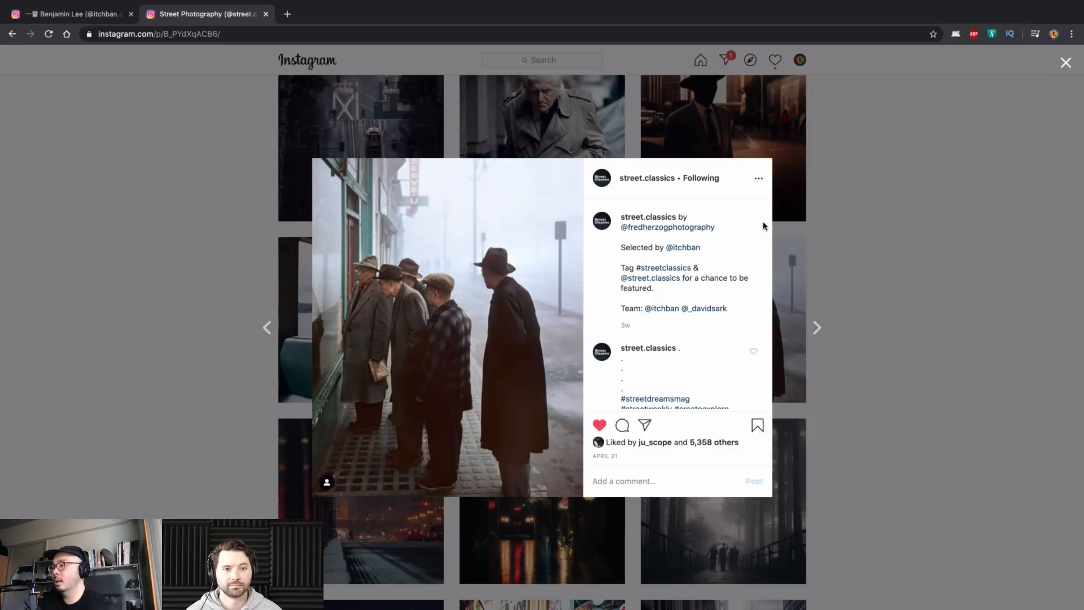
left_click(968, 167)
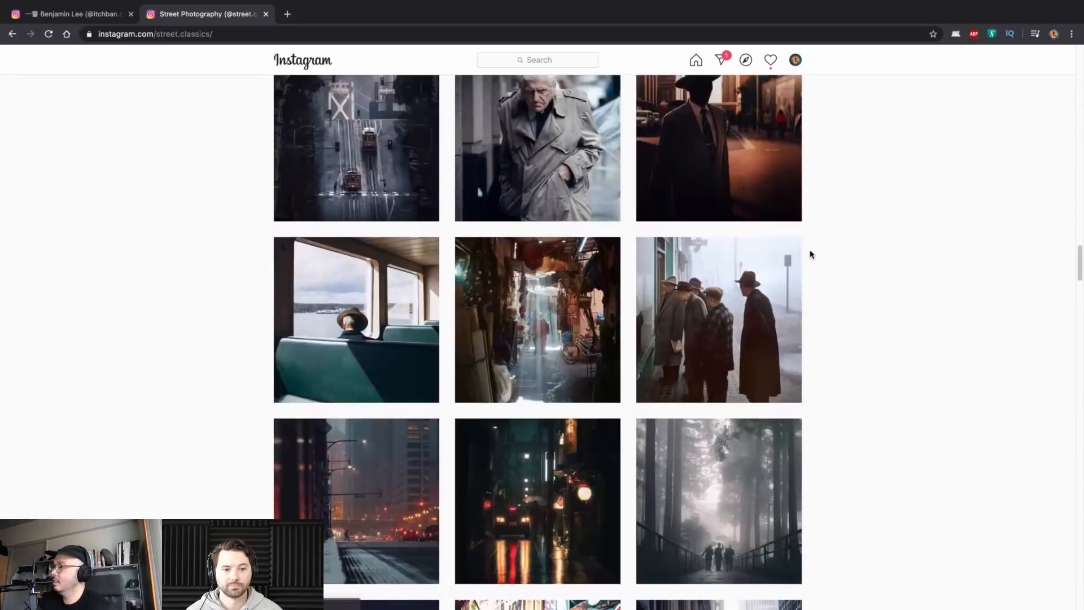
- Find the older street.classics photo of an umbrella figure in Manhattan steam, view it enlarged, and close it
scroll(649, 343, "down", 3)
scroll(649, 343, "down", 3)
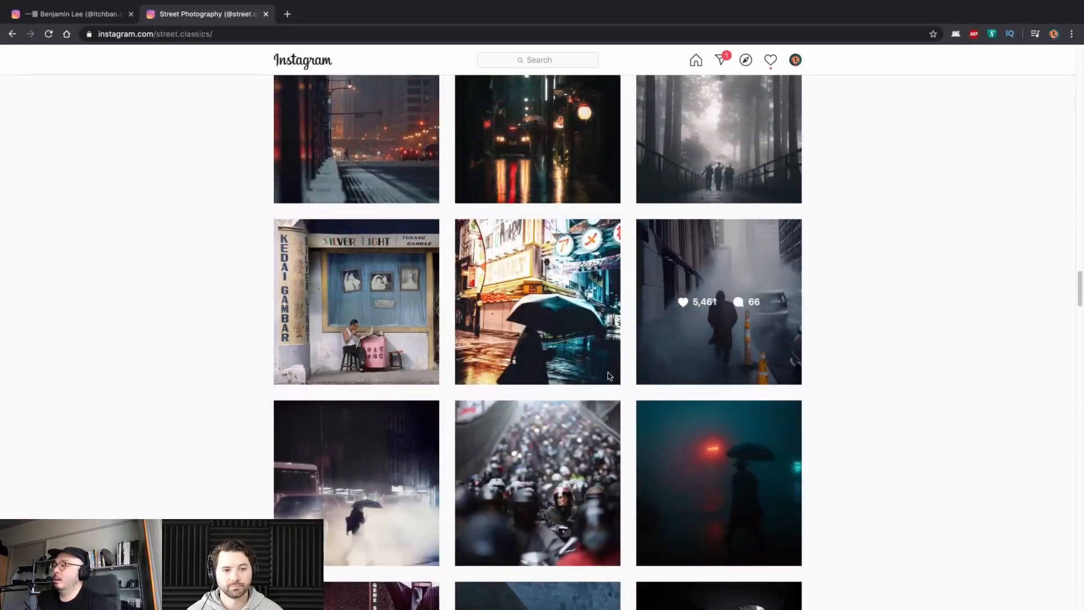
left_click(380, 464)
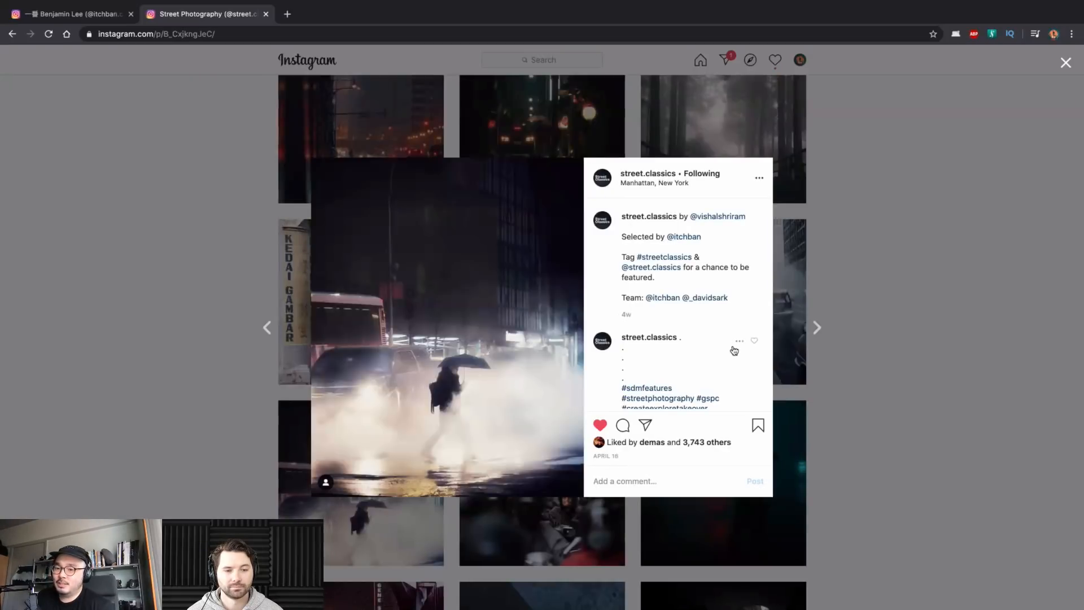
left_click(883, 235)
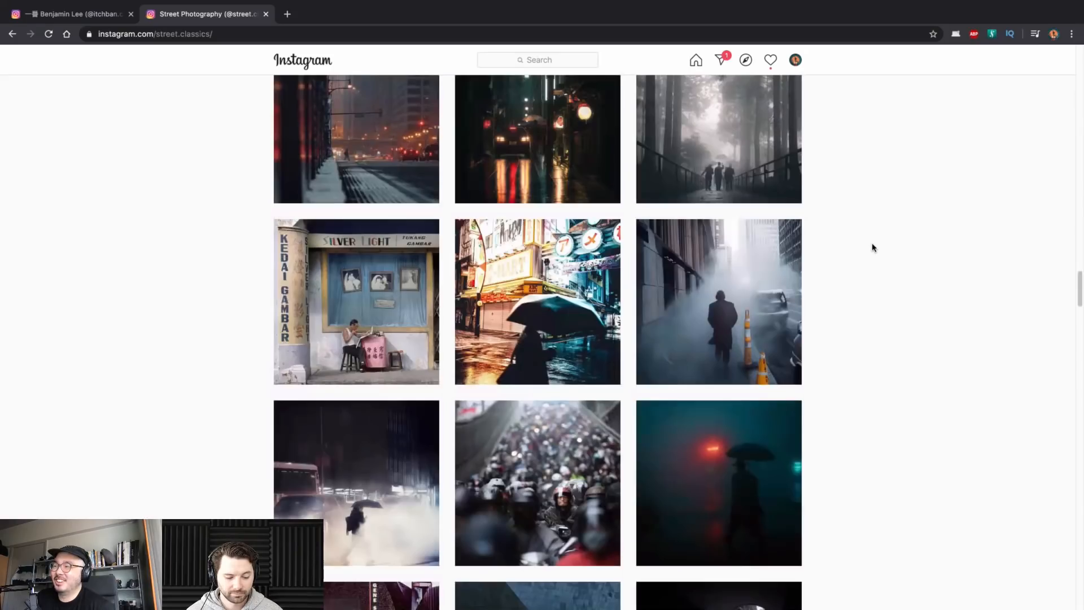
- View the Taipei scooter crowd photo enlarged, close it, and examine the surrounding street.classics posts
scroll(734, 265, "down", 3)
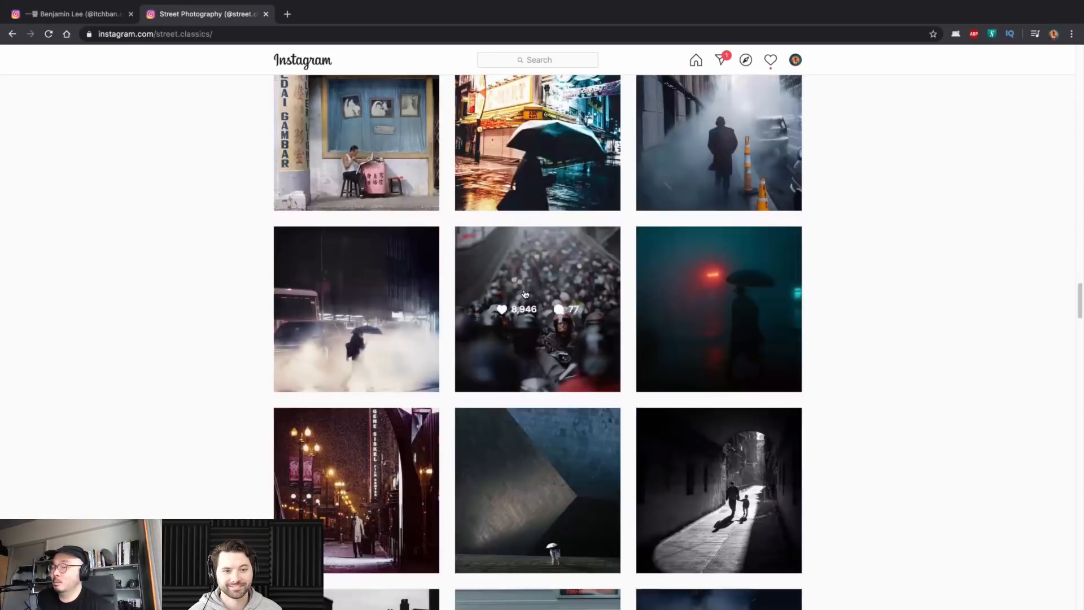
left_click(568, 292)
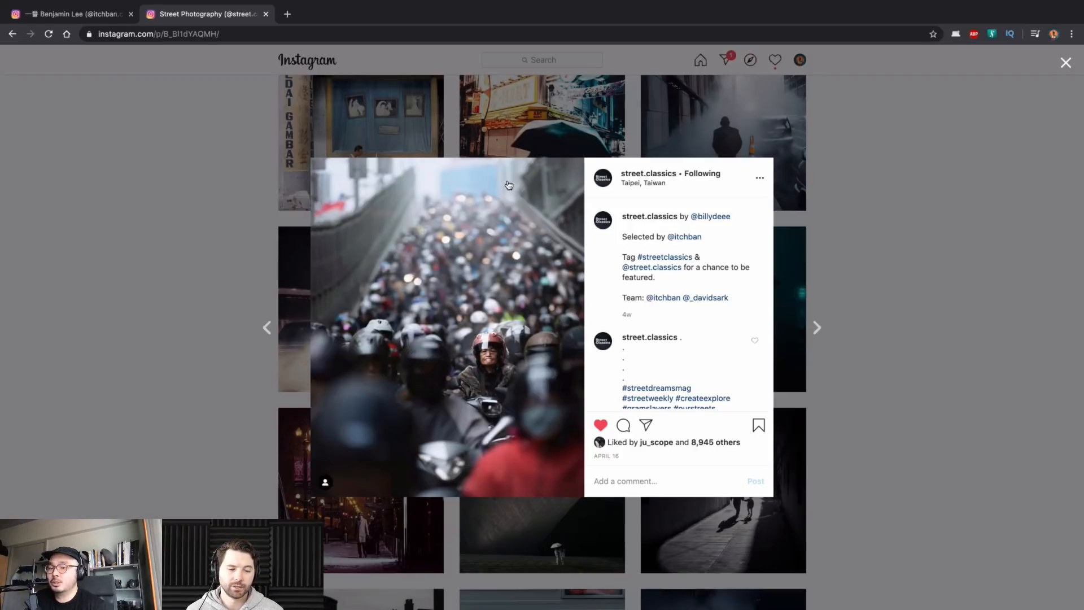
left_click(906, 219)
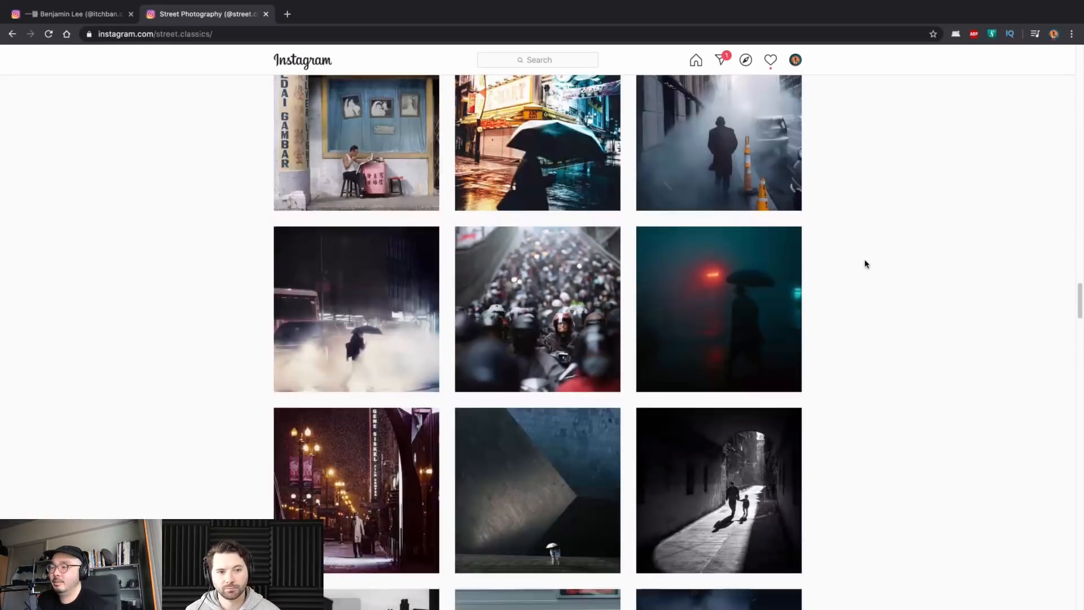
scroll(877, 390, "down", 3)
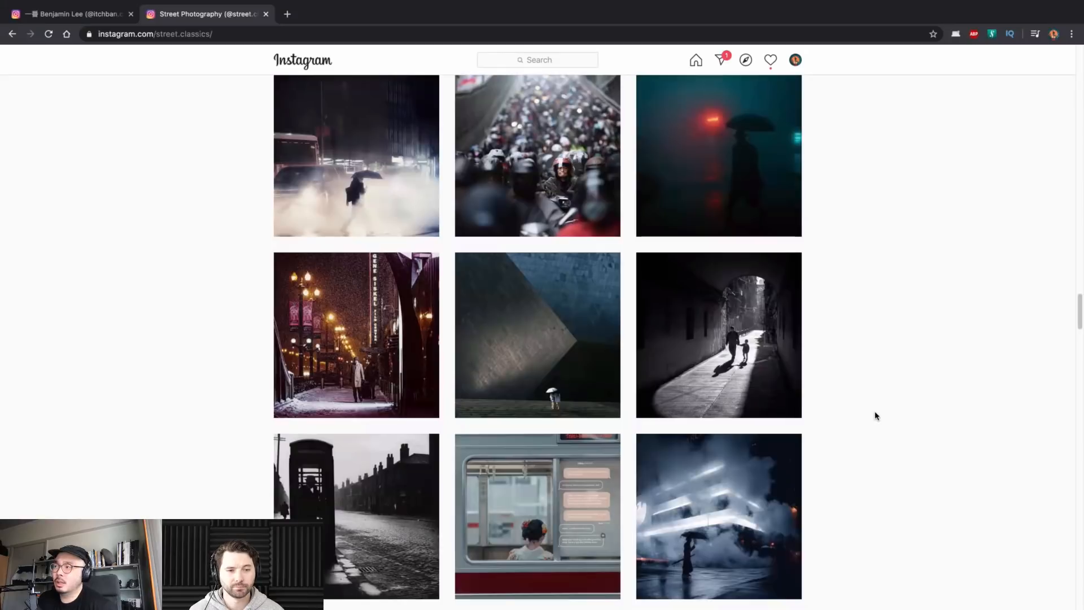
scroll(876, 416, "up", 1)
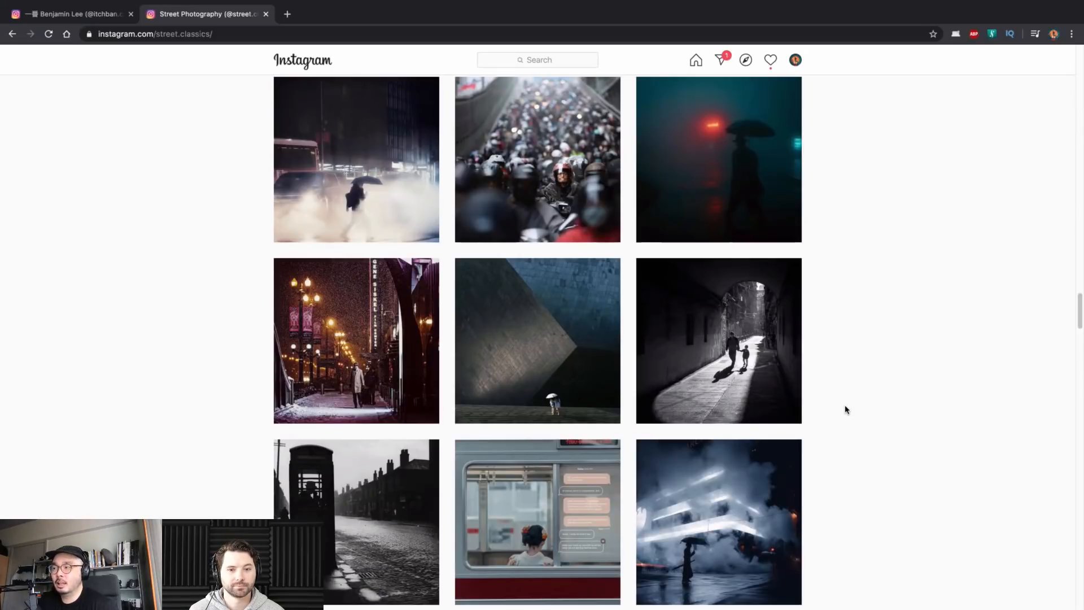
scroll(845, 408, "down", 1)
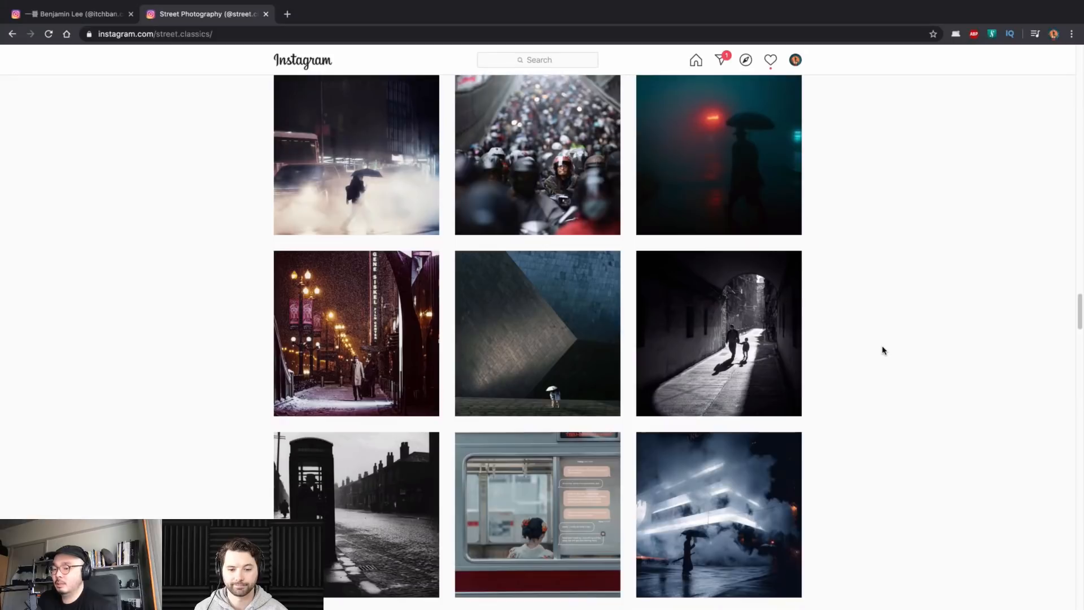
- Switch to the itchban profile, find the older snowy cedar forest photo from Nagano Prefecture, view it enlarged, and close it
left_click(74, 16)
left_click(795, 60)
scroll(893, 314, "down", 15)
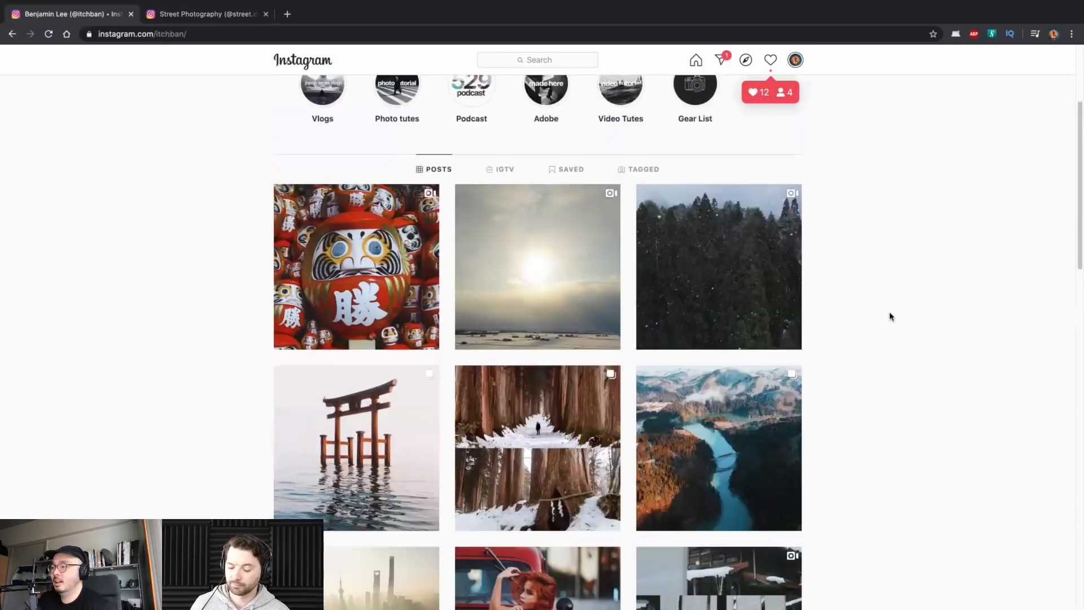
scroll(886, 320, "down", 12)
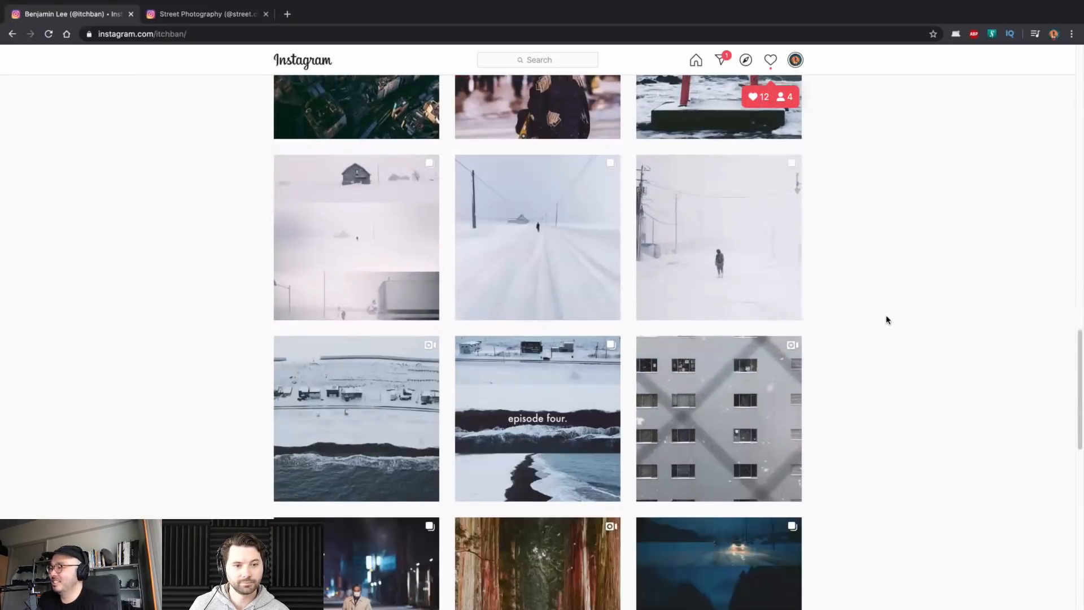
scroll(885, 320, "down", 5)
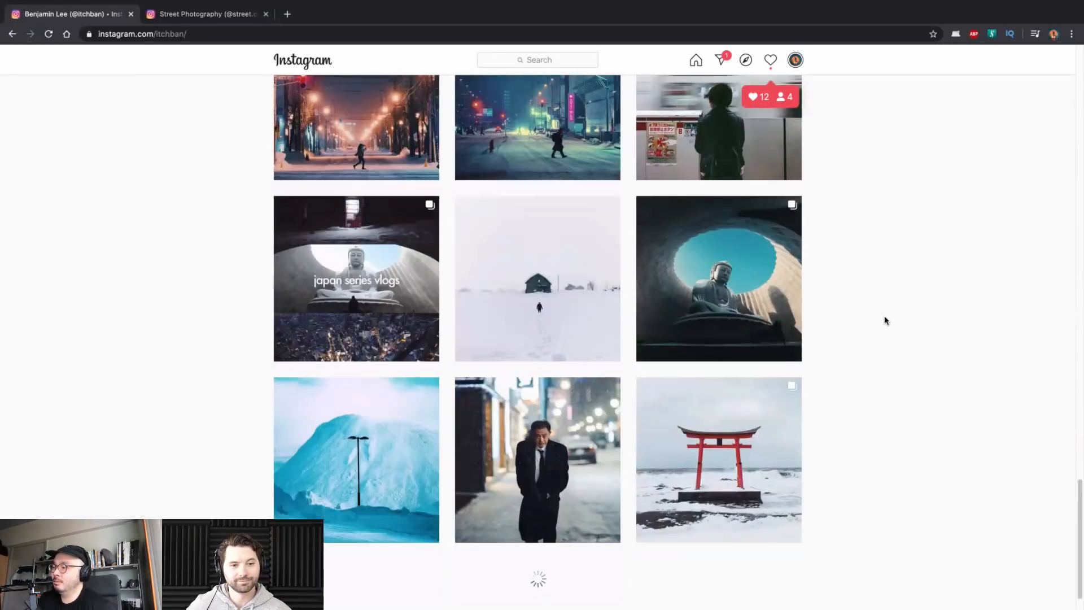
scroll(883, 322, "down", 15)
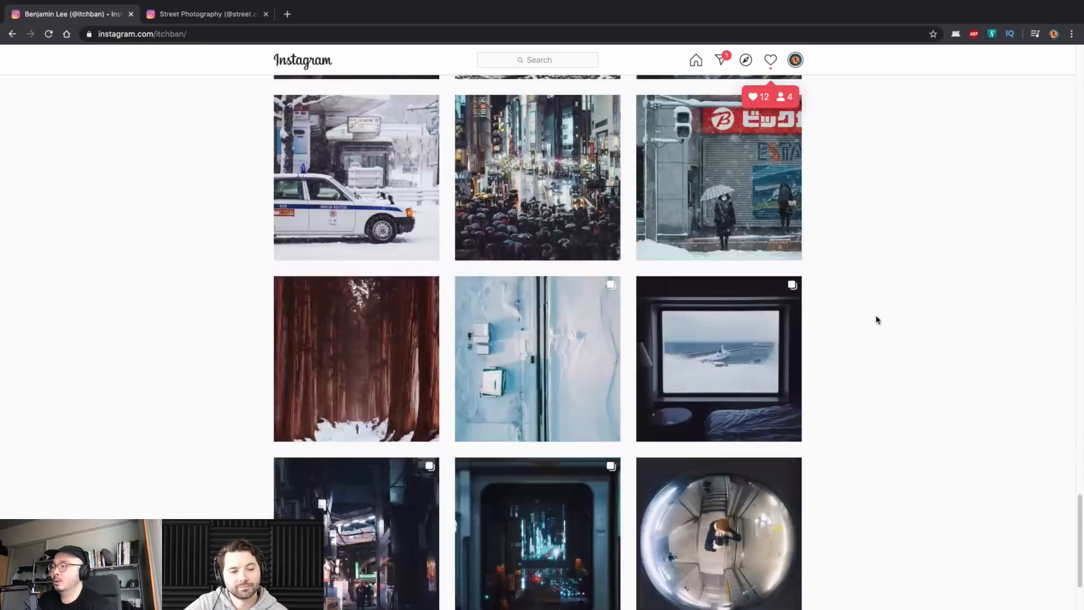
scroll(872, 294, "down", 13)
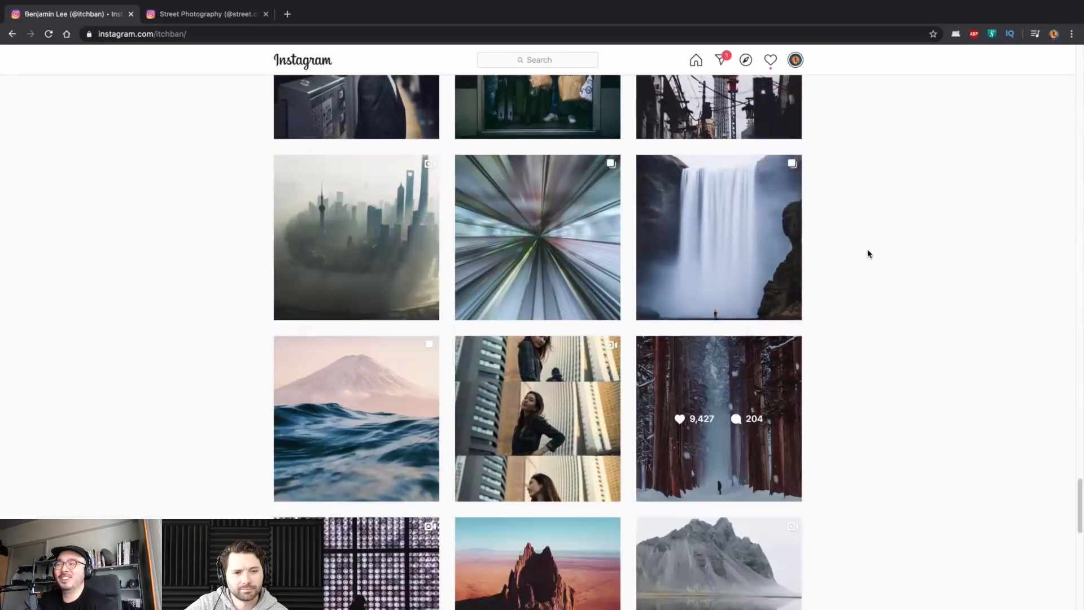
left_click(718, 419)
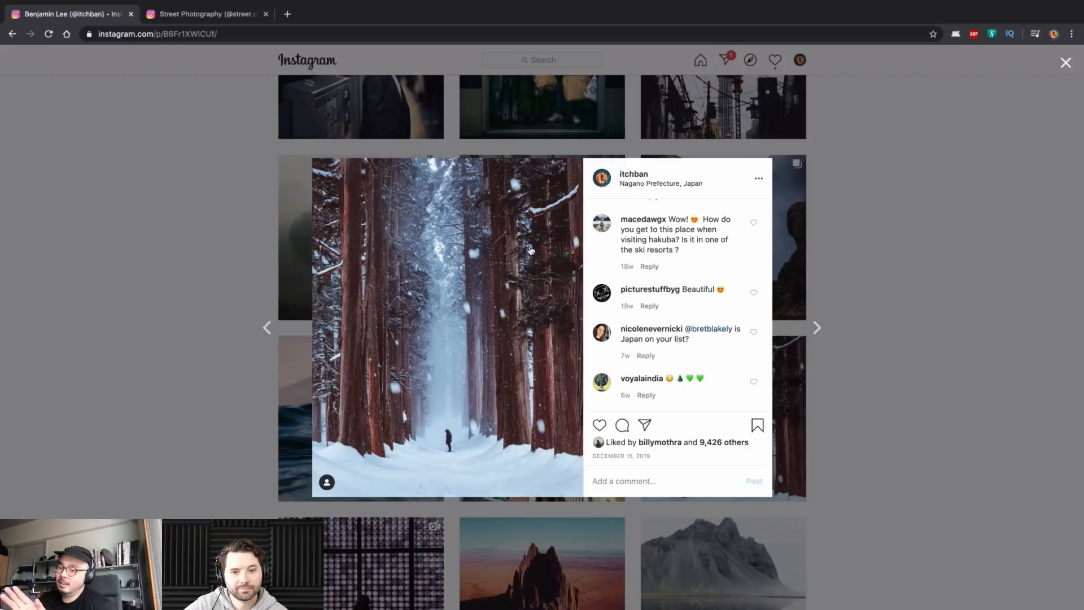
left_click(943, 247)
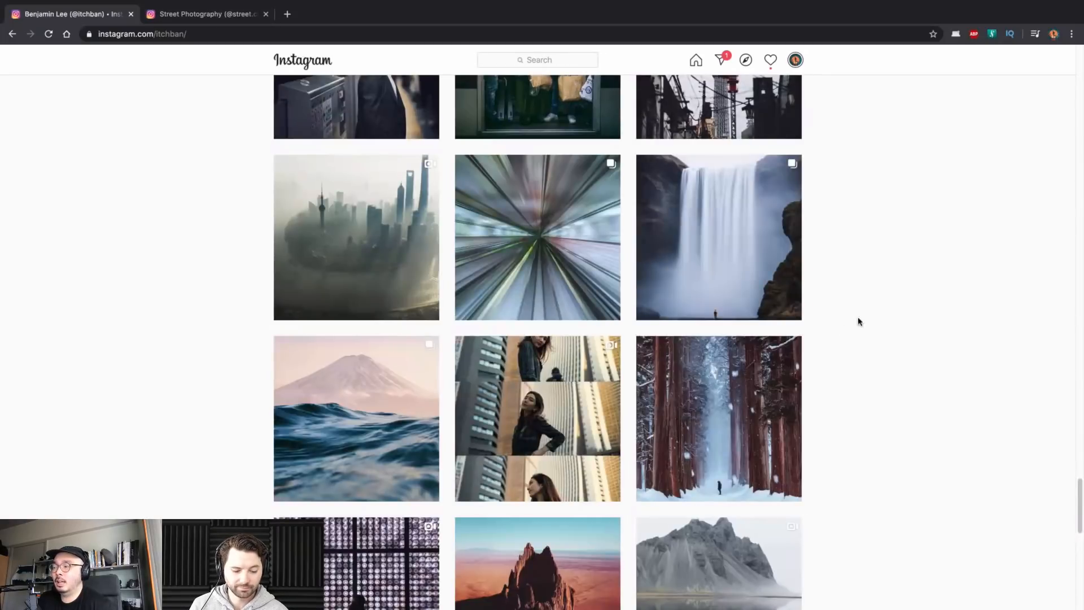
- Return to the start of the itchban profile, showing its description and story highlights
scroll(870, 315, "up", 15)
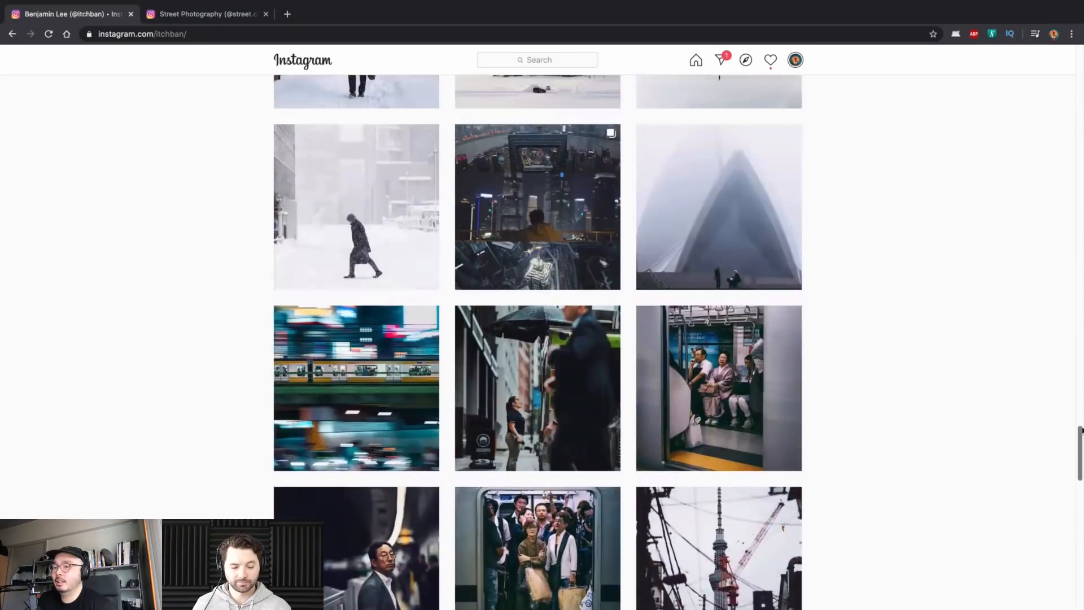
scroll(1064, 137, "up", 20)
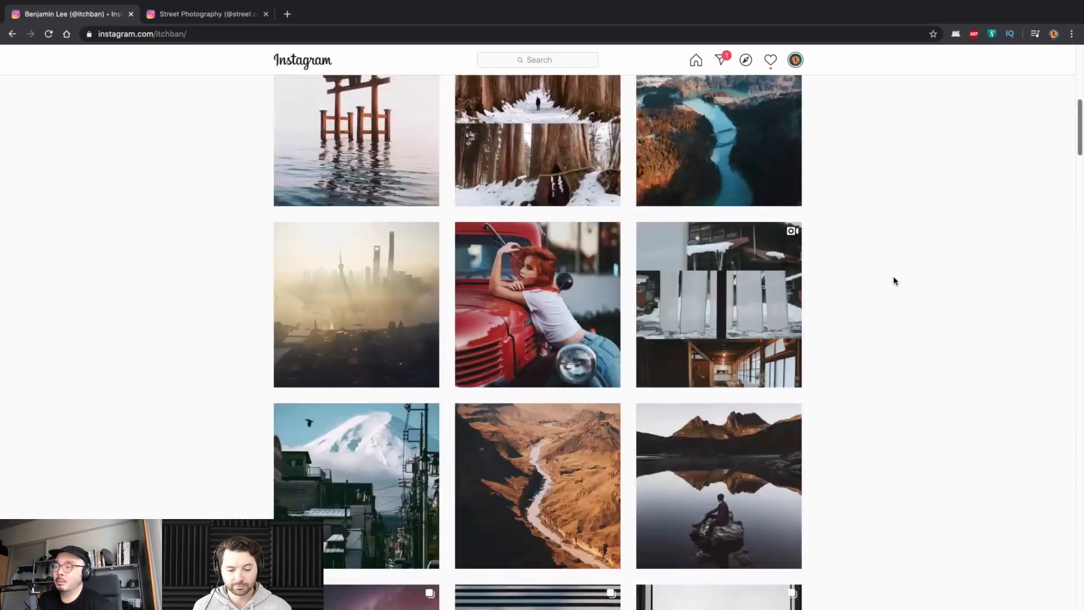
scroll(897, 275, "up", 3)
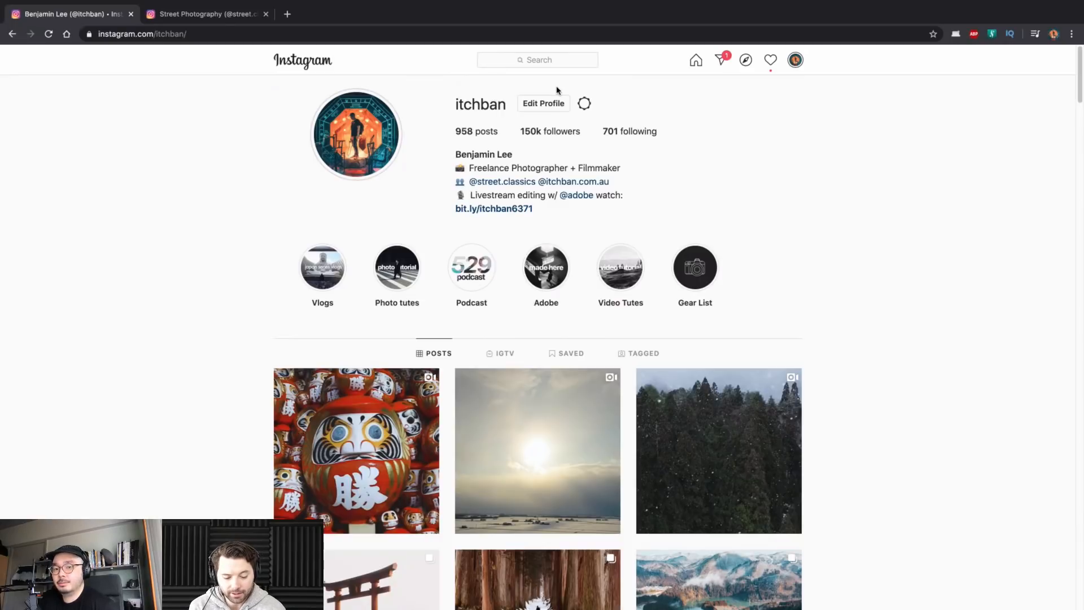
- Go back to the street.classics feed and review its posts from the Taipei scooter photo back to the newer ones
left_click(220, 15)
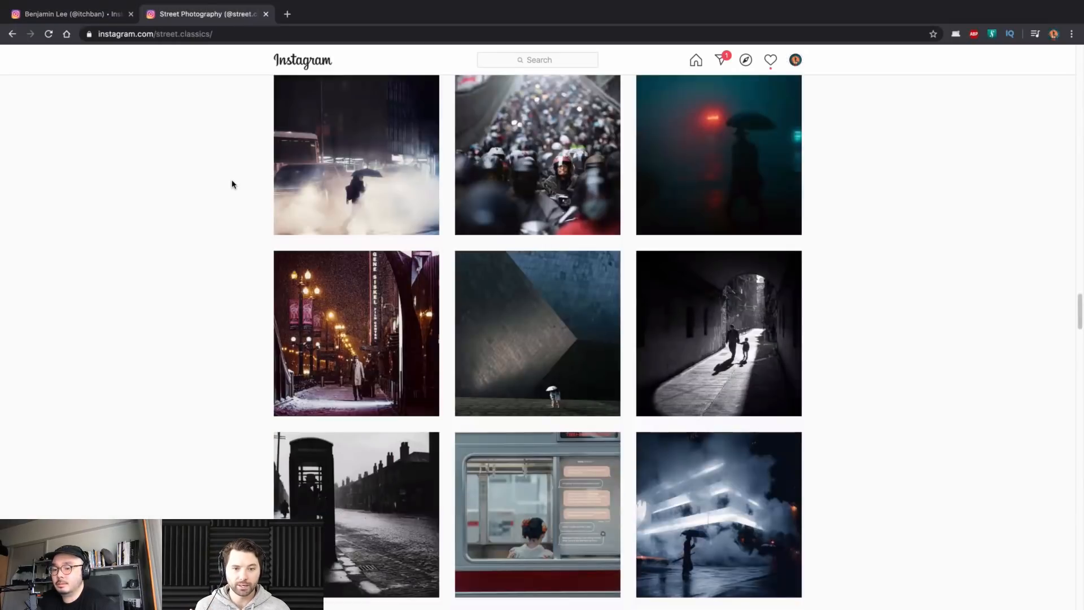
scroll(232, 184, "up", 1)
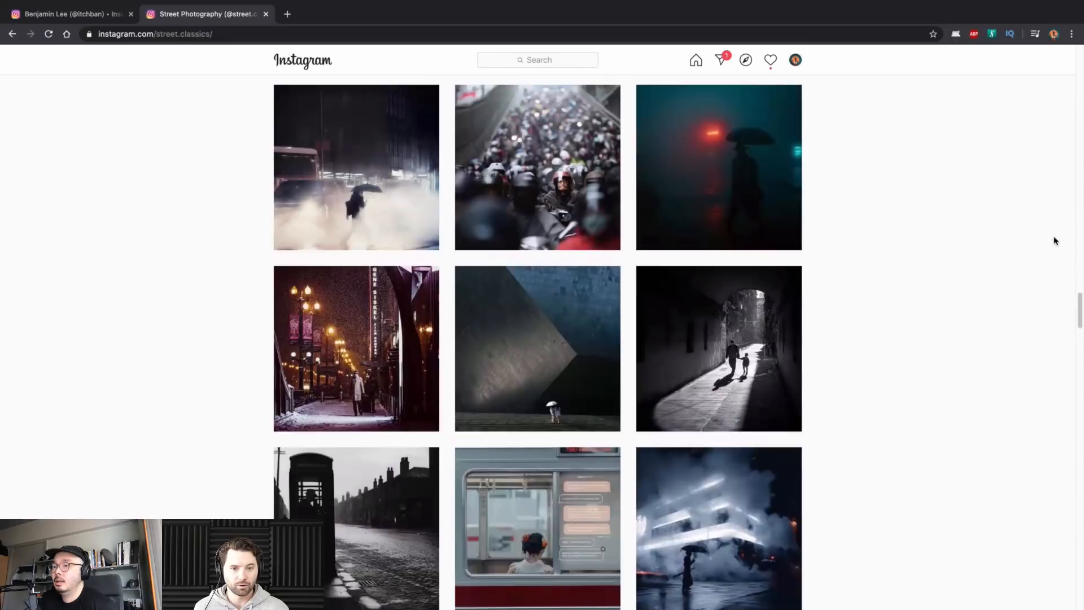
scroll(884, 258, "up", 5)
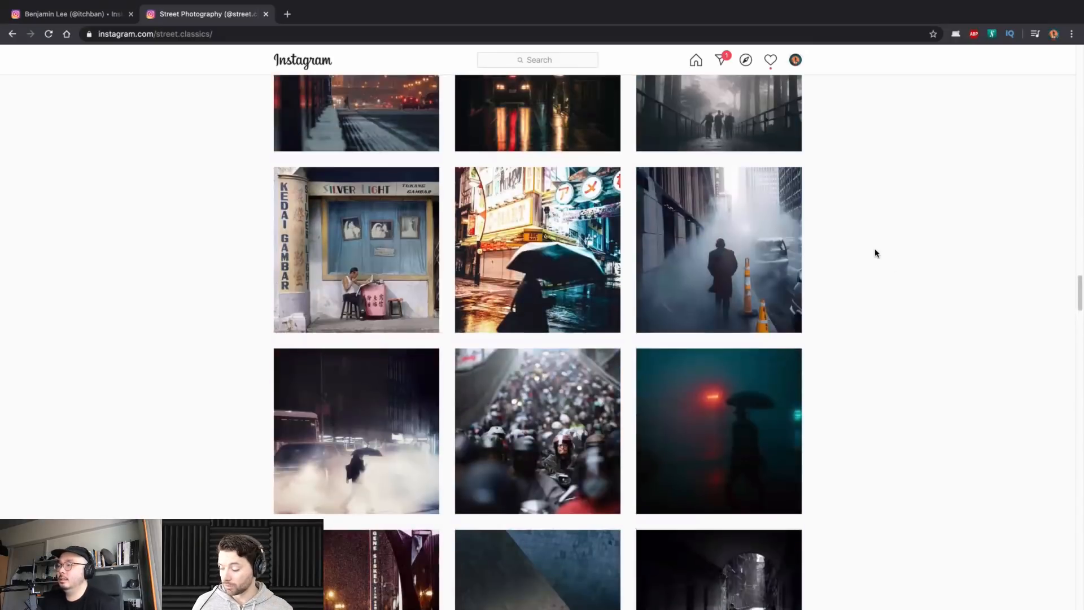
scroll(857, 260, "up", 1)
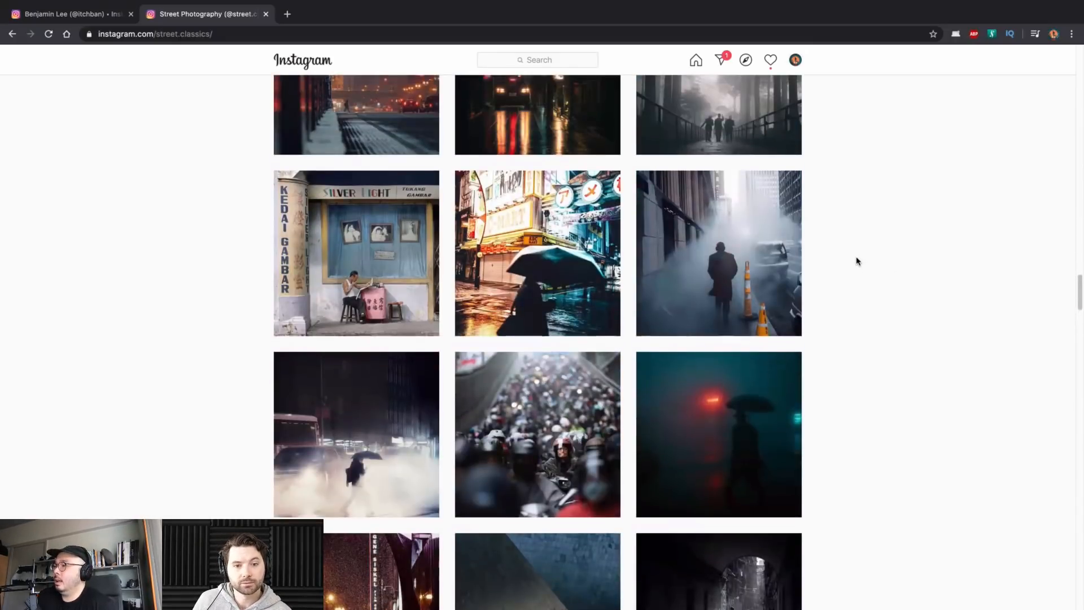
scroll(857, 261, "up", 8)
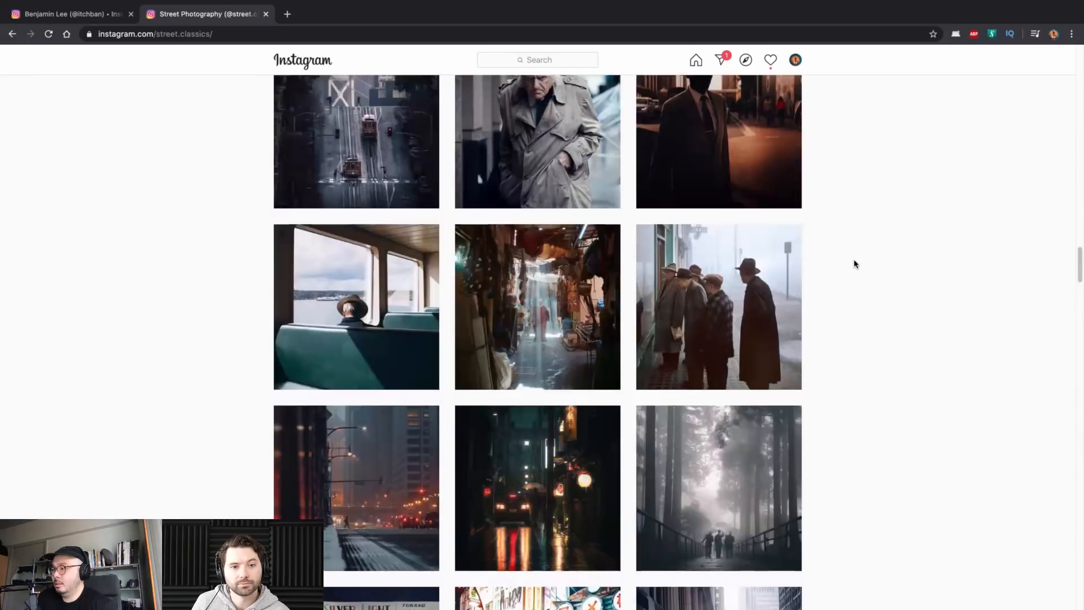
scroll(855, 264, "up", 1)
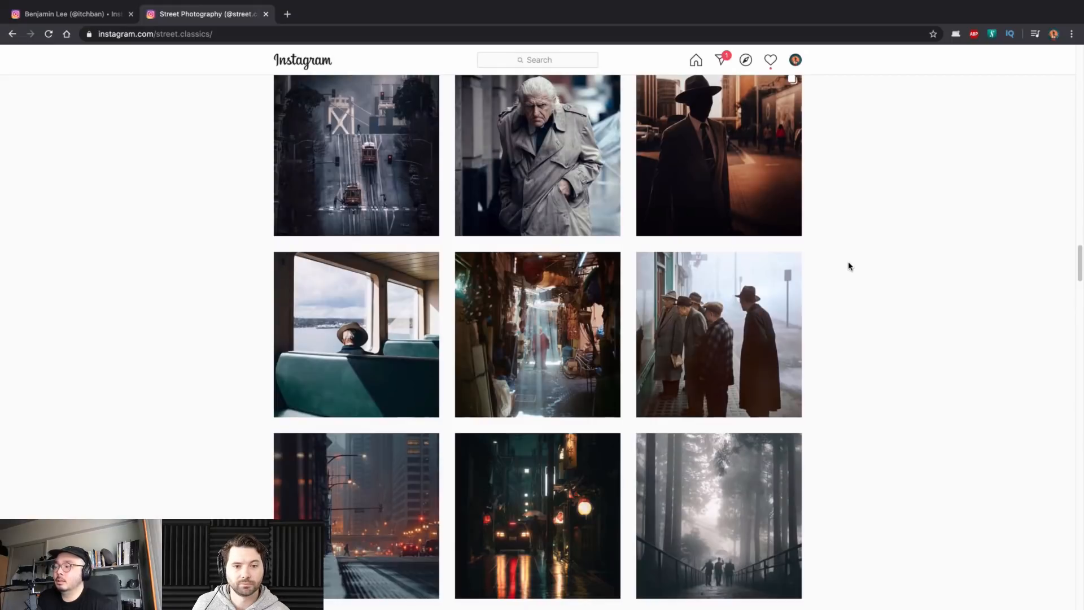
scroll(850, 266, "up", 20)
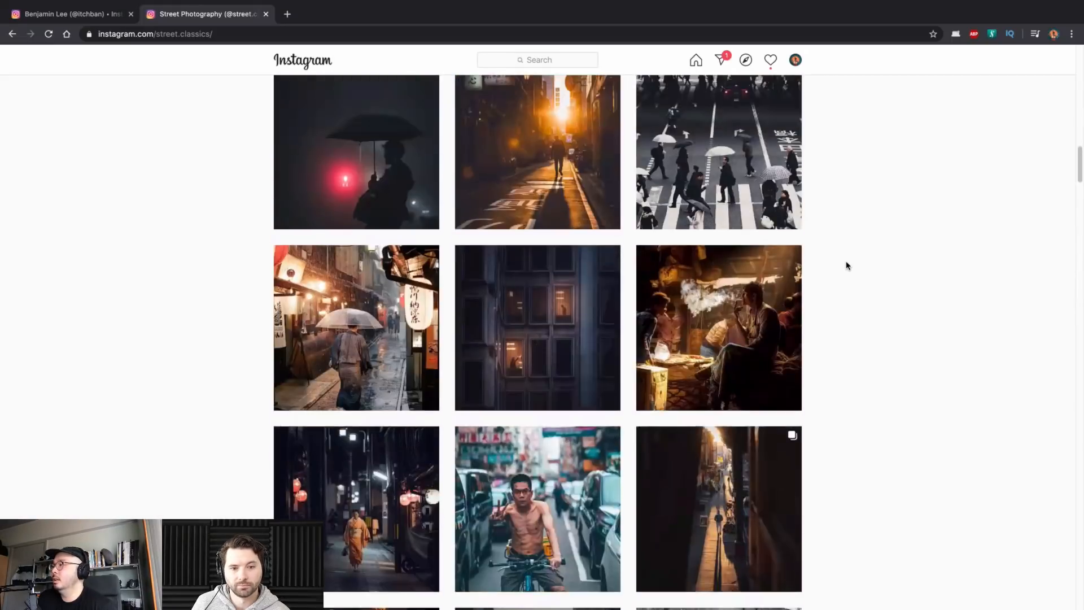
scroll(775, 268, "up", 2)
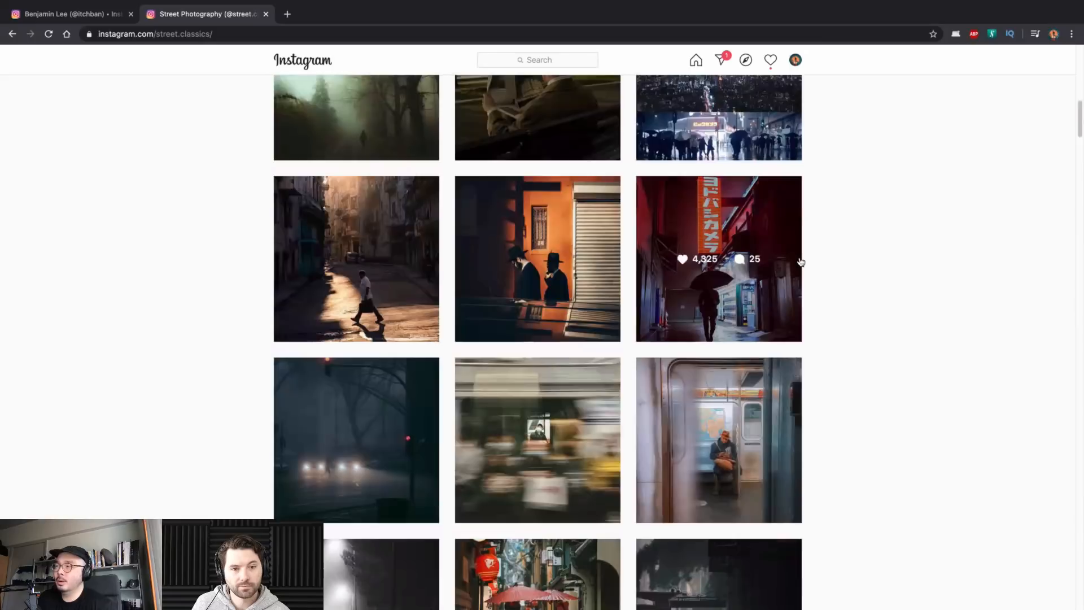
scroll(801, 262, "up", 5)
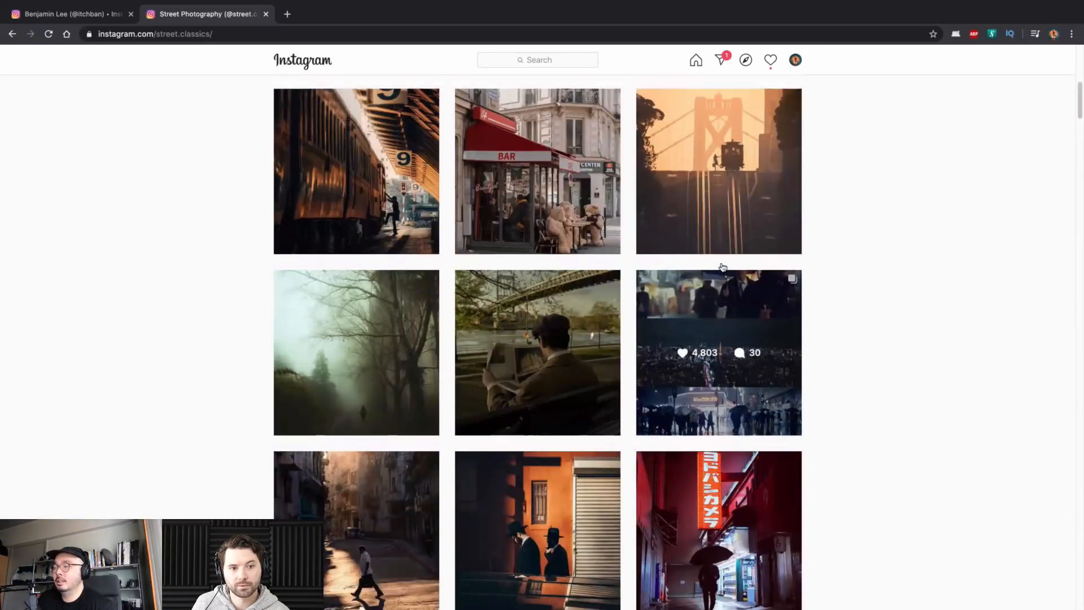
- View the Paris photo of teddy bears outside the red-awning bar enlarged and close it
scroll(722, 267, "up", 3)
left_click(540, 320)
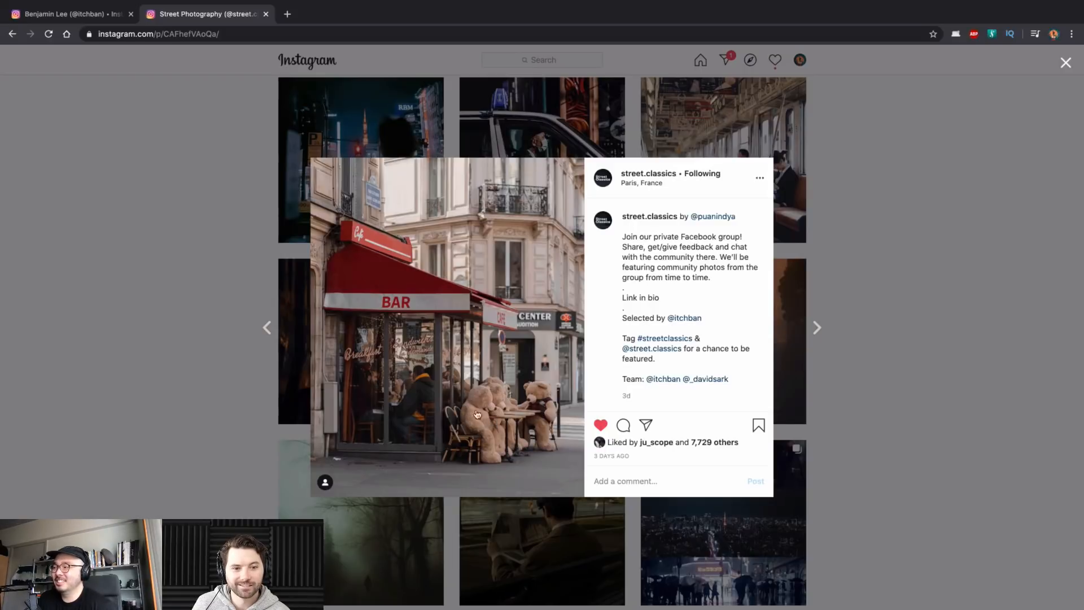
left_click(898, 236)
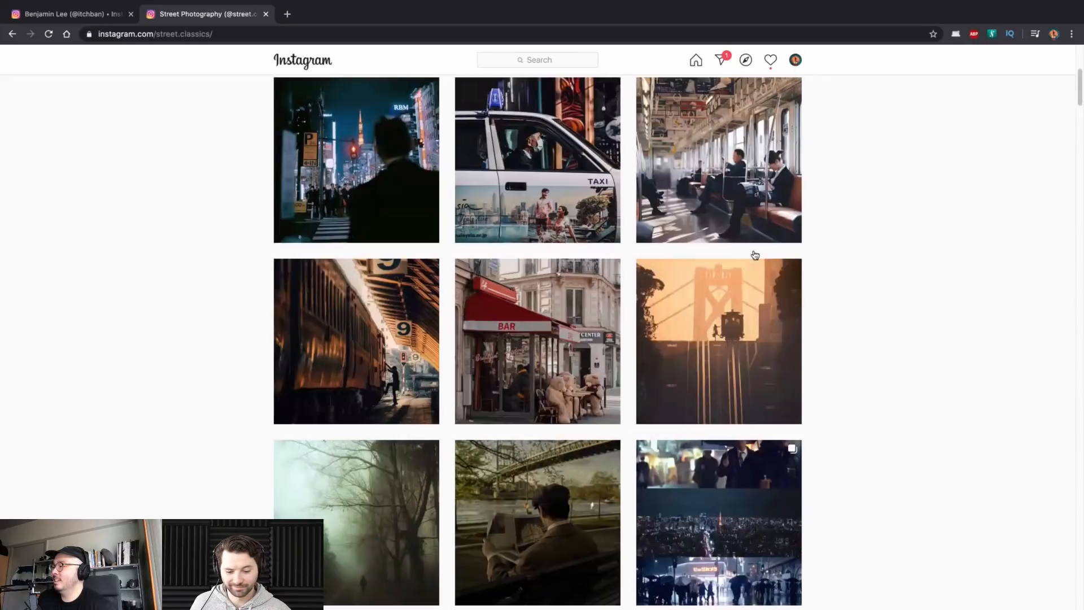
- Find the older New York photo of shoes hanging from a wire, view it enlarged, and close it
scroll(746, 262, "up", 5)
scroll(745, 261, "down", 14)
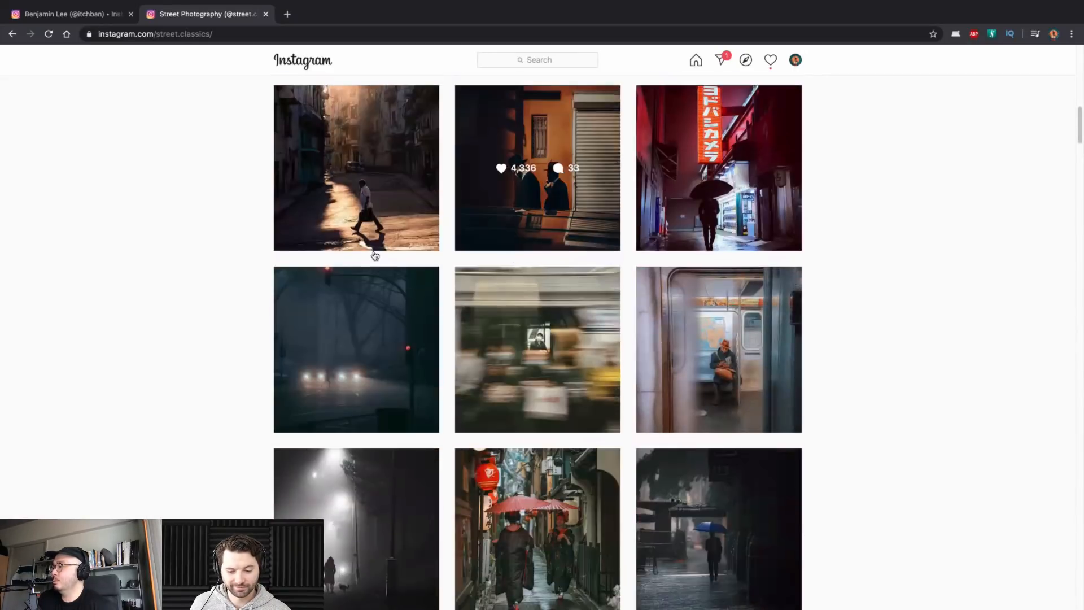
scroll(375, 253, "down", 6)
scroll(375, 256, "down", 15)
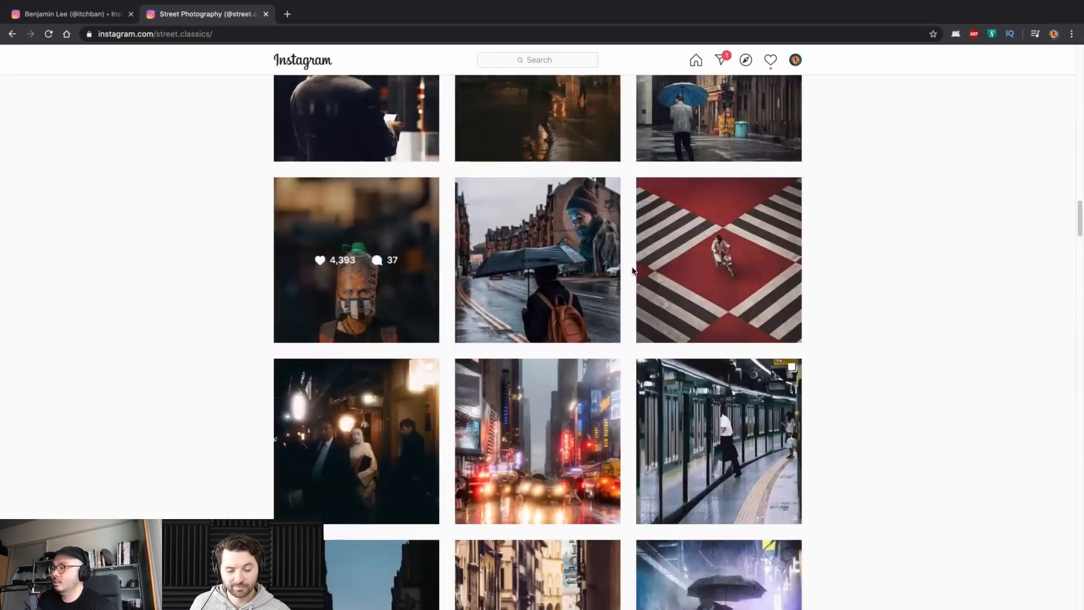
scroll(632, 271, "down", 6)
left_click(356, 261)
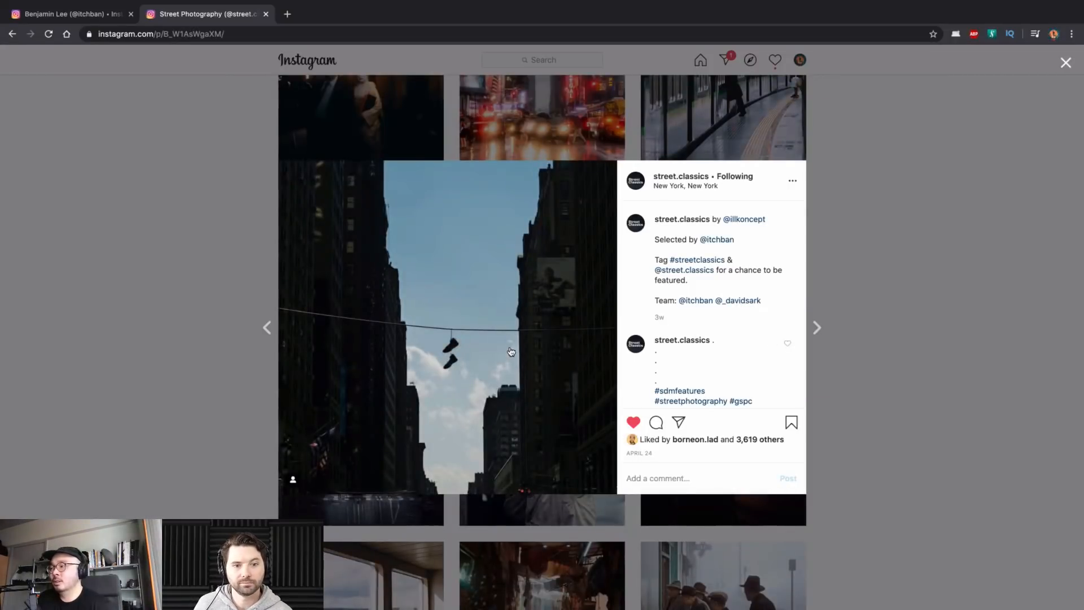
left_click(901, 261)
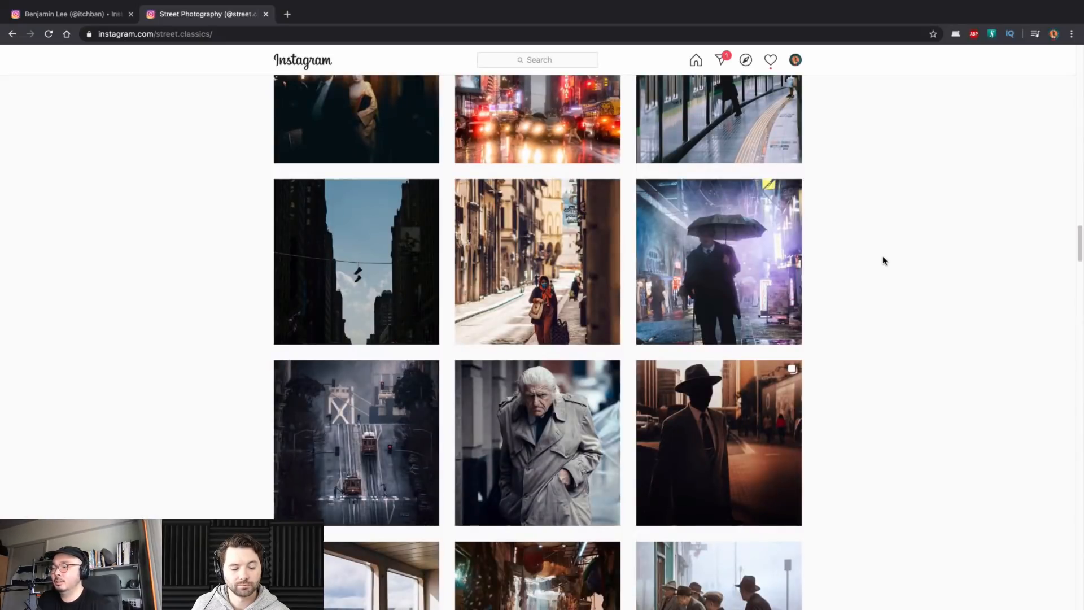
- Go back to the newer street.classics posts, view the New York subway passenger photo enlarged, and close it
scroll(882, 260, "down", 4)
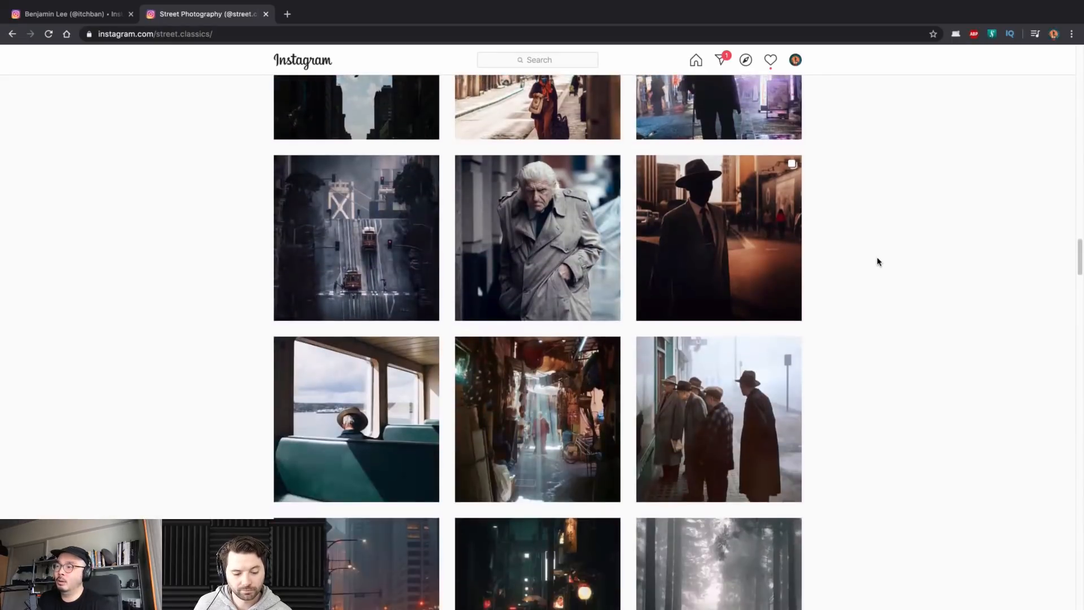
scroll(877, 262, "up", 10)
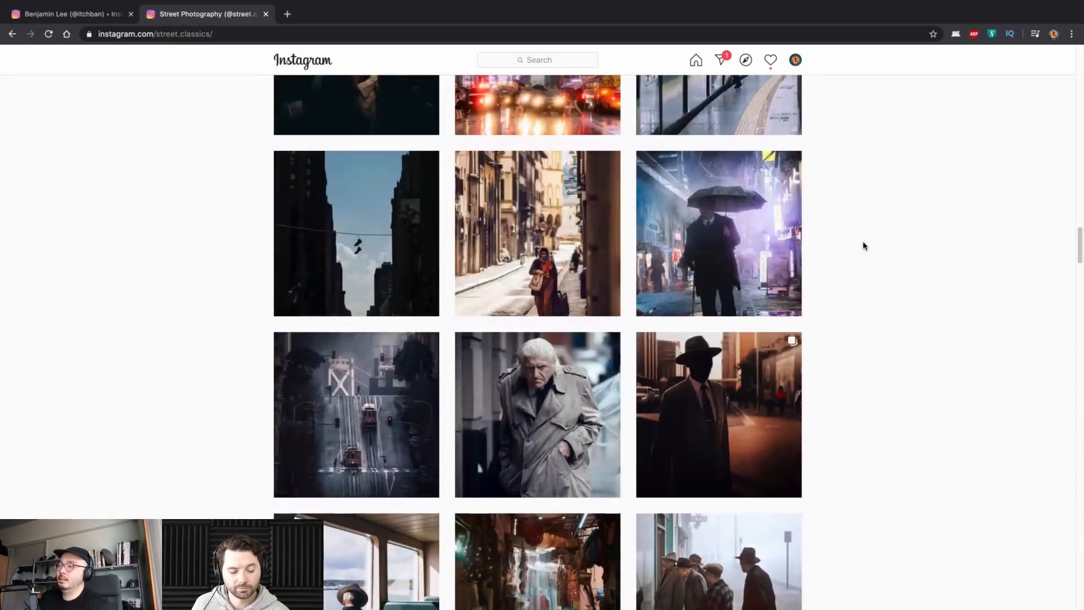
scroll(861, 246, "up", 15)
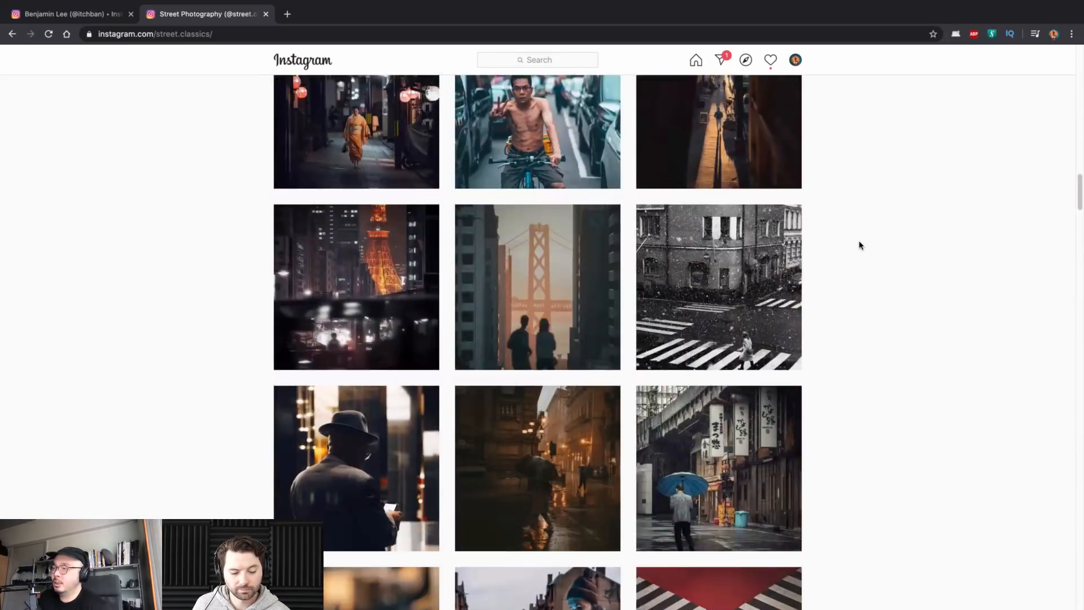
scroll(841, 254, "up", 10)
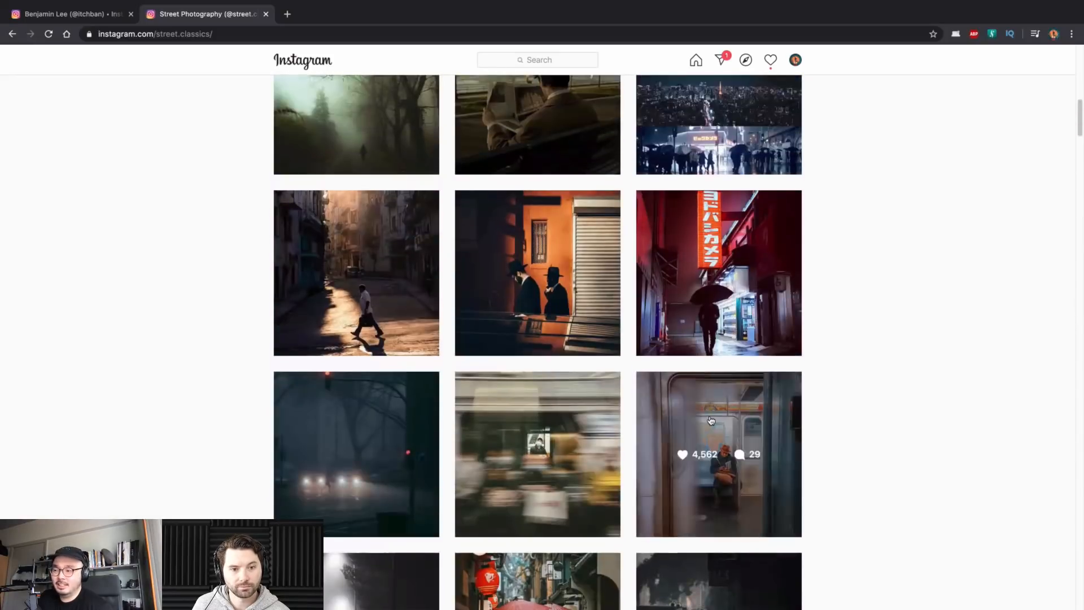
left_click(702, 379)
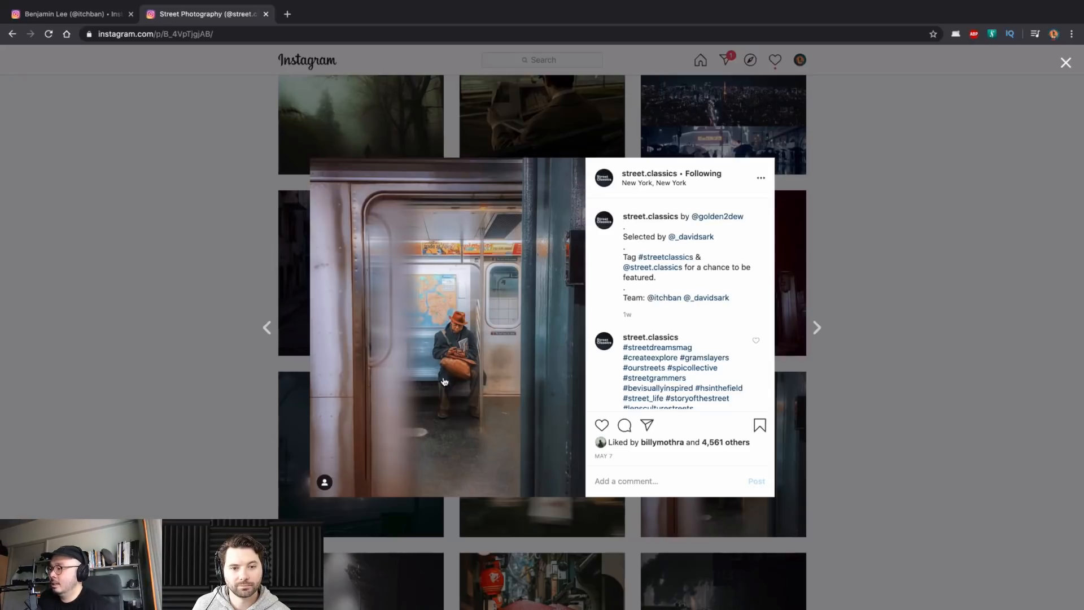
left_click(879, 229)
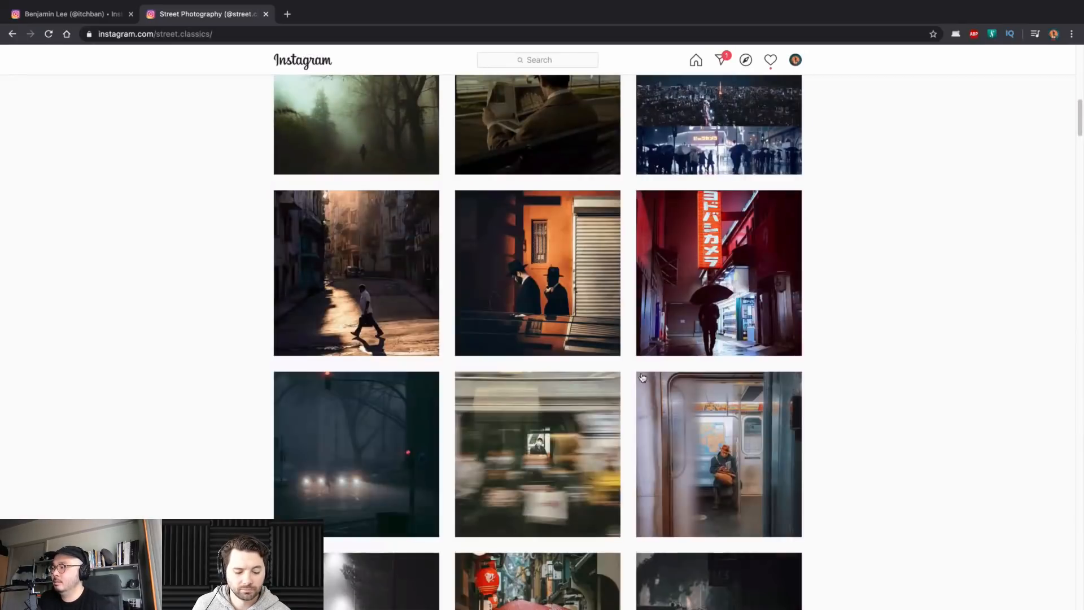
- View the motion-blurred Seoul photo and the New York subway passenger photo enlarged one after the other, closing each
scroll(573, 450, "down", 2)
left_click(571, 367)
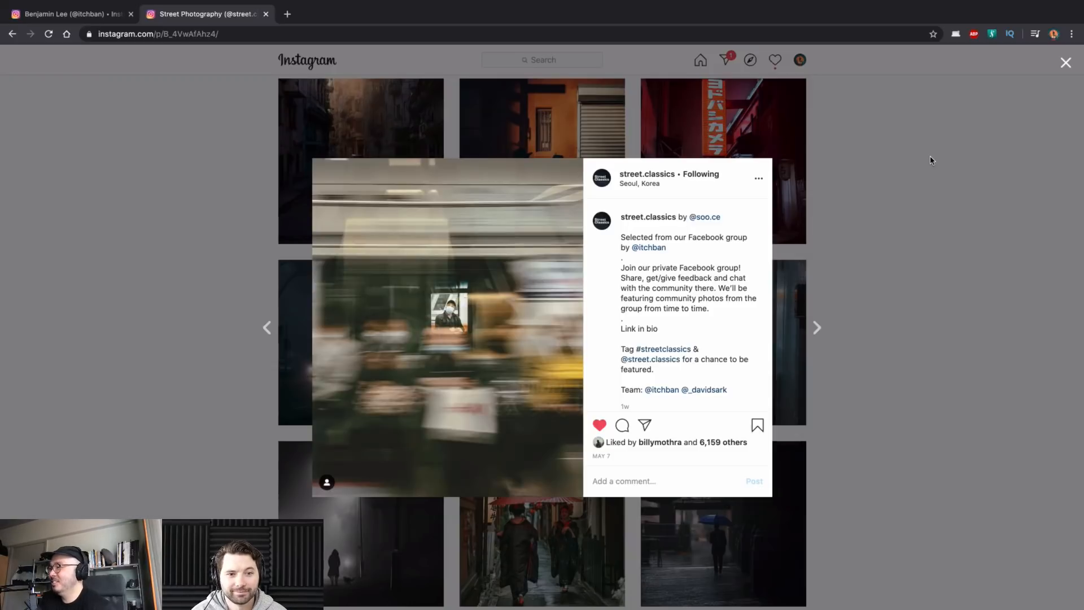
left_click(906, 167)
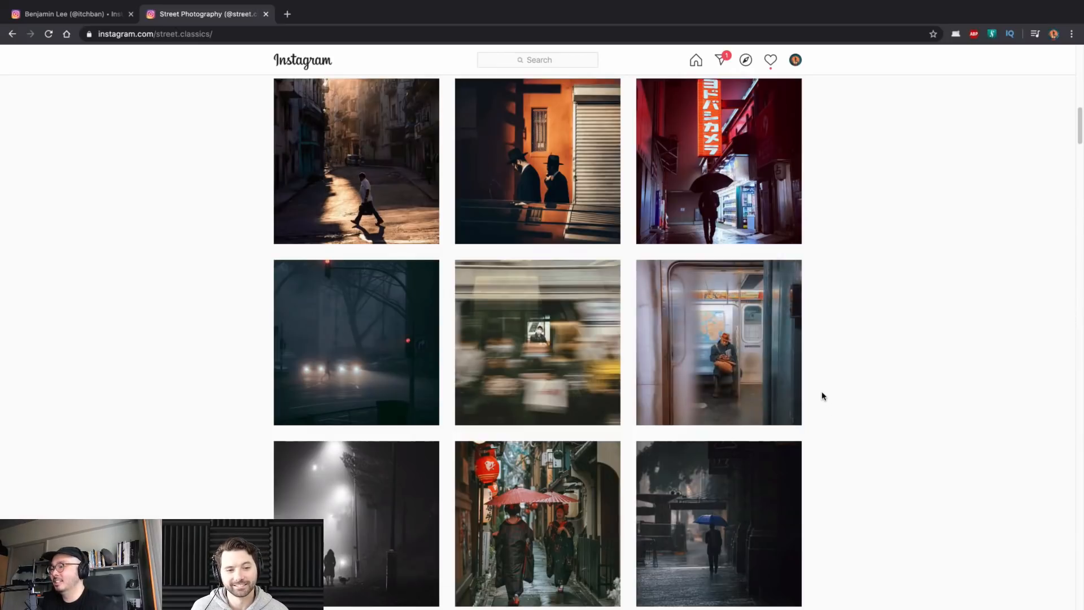
left_click(789, 390)
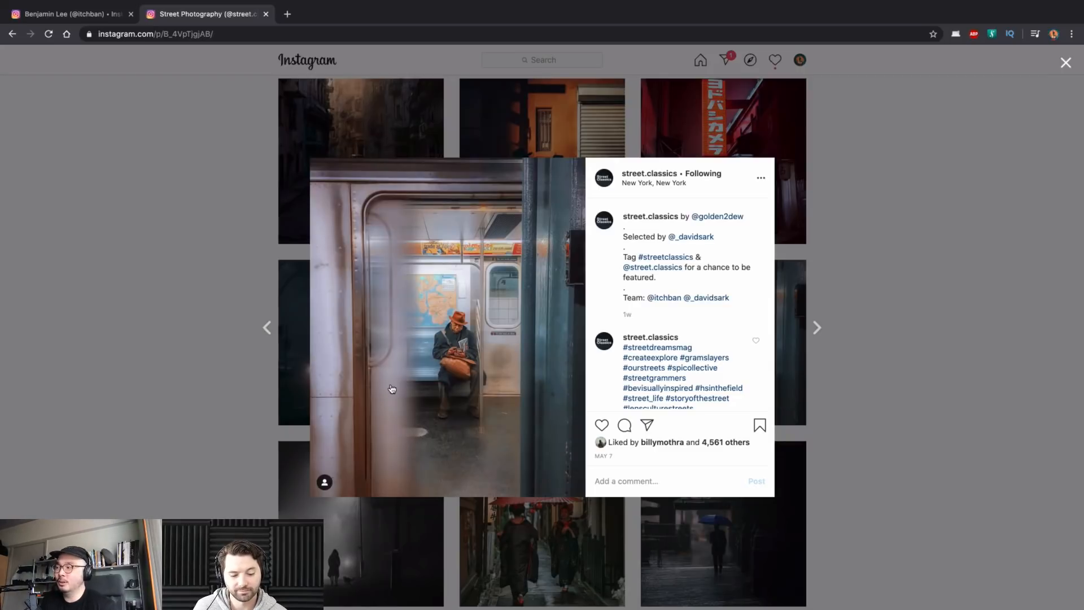
left_click(1037, 283)
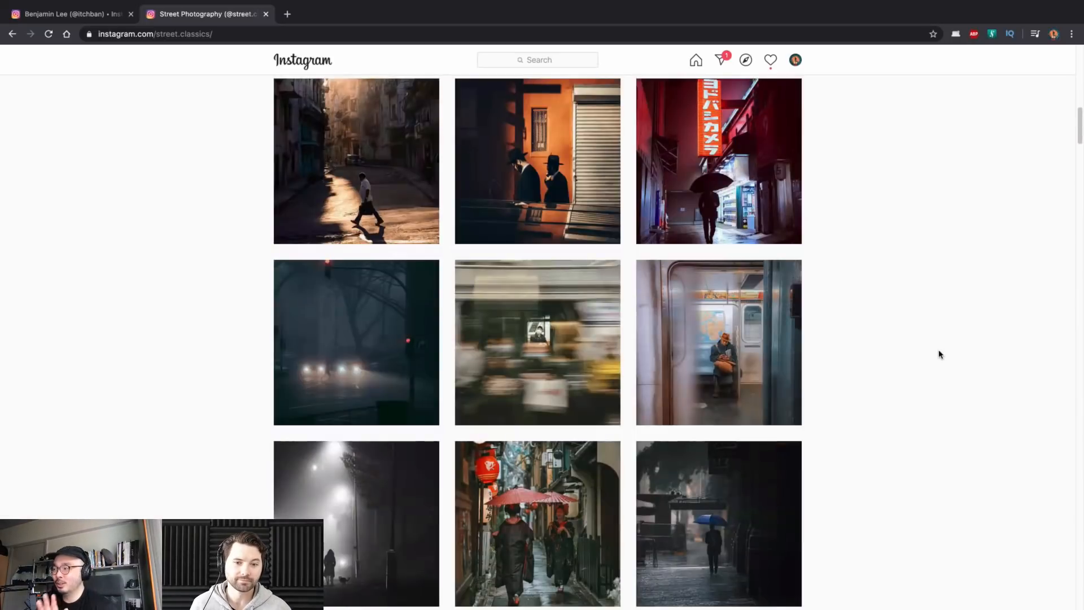
- Examine the older street.classics posts from the subway photo to the Tokyo Tower and bridge silhouette photos
scroll(940, 354, "down", 1)
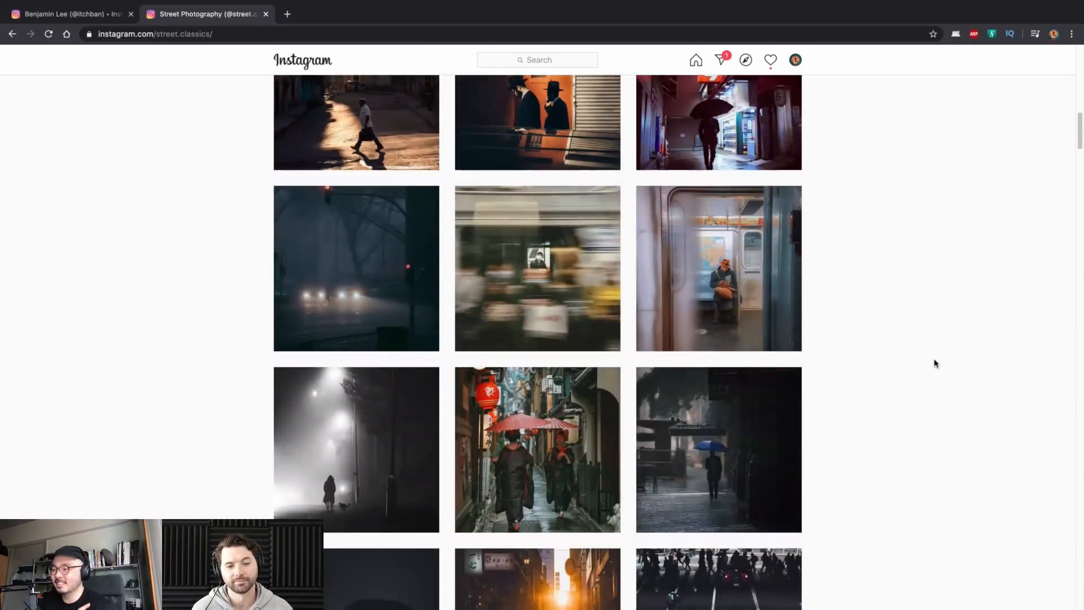
scroll(936, 363, "down", 3)
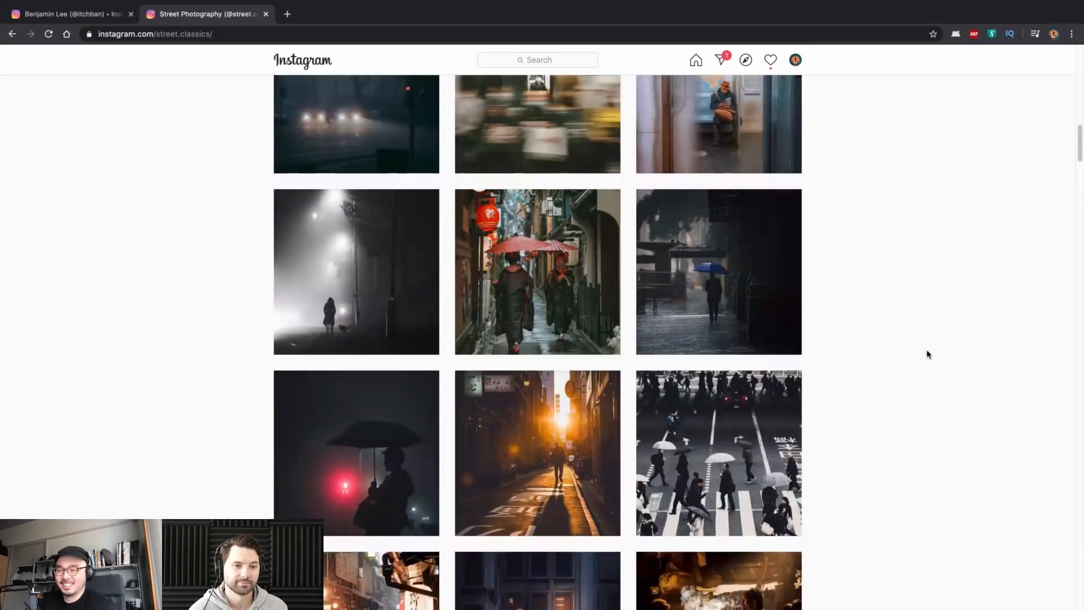
scroll(922, 352, "down", 2)
scroll(920, 353, "down", 2)
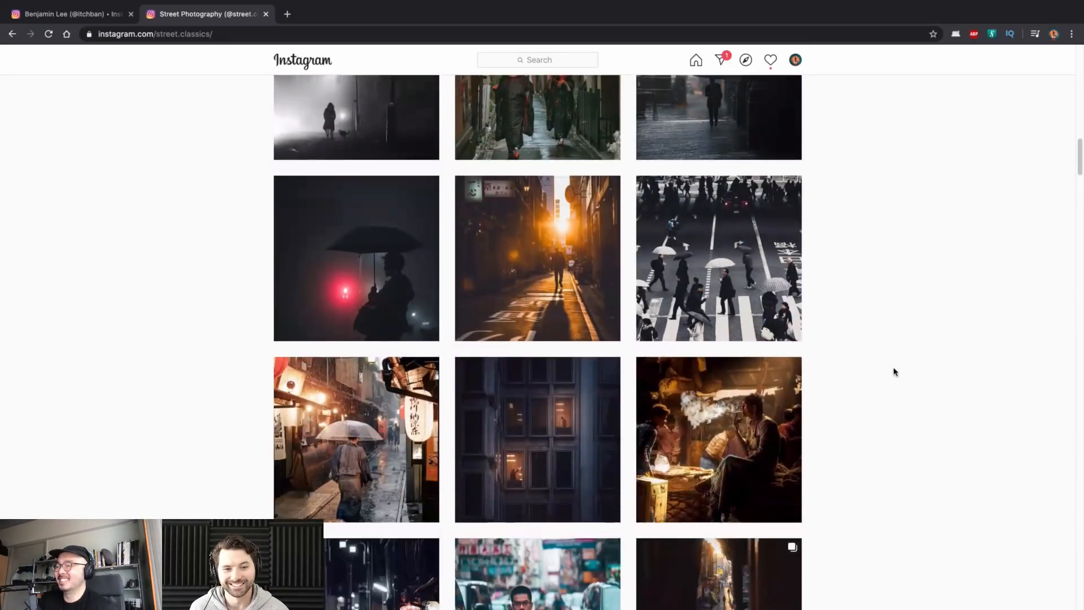
scroll(852, 396, "down", 3)
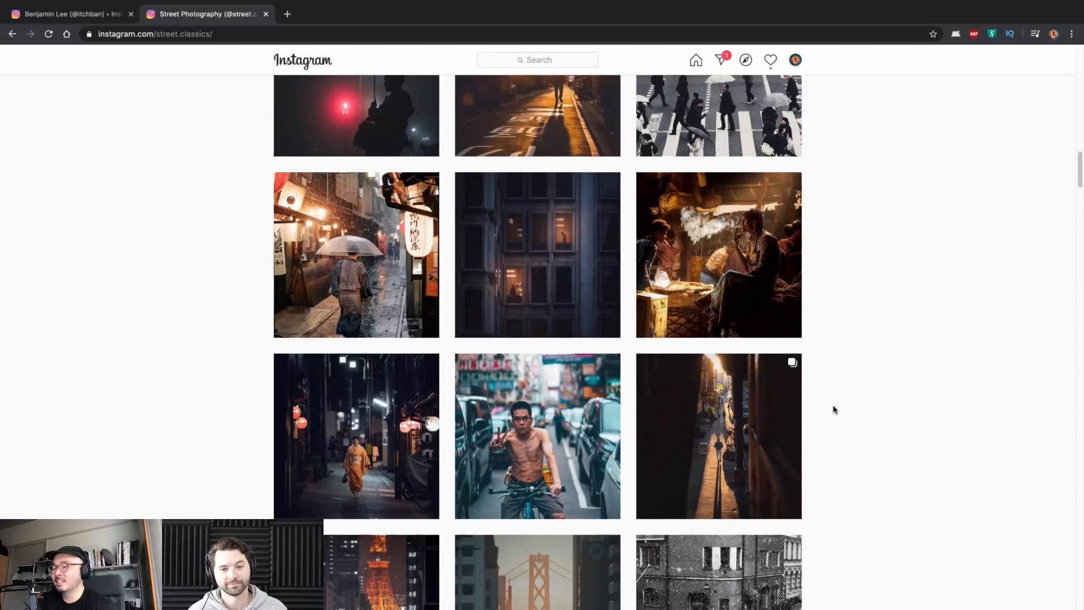
scroll(815, 449, "up", 1)
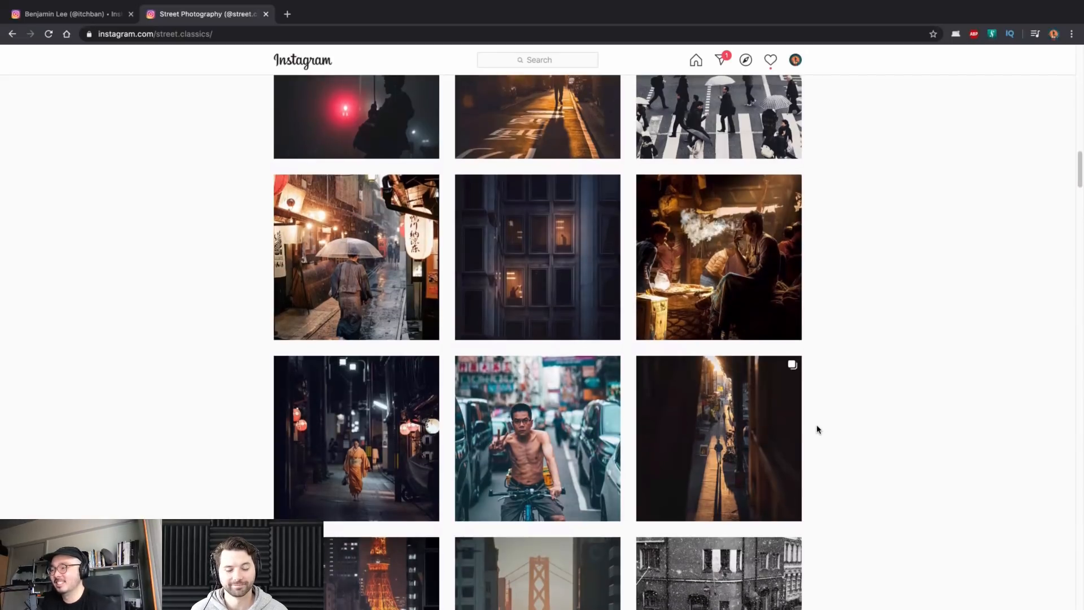
scroll(817, 429, "down", 3)
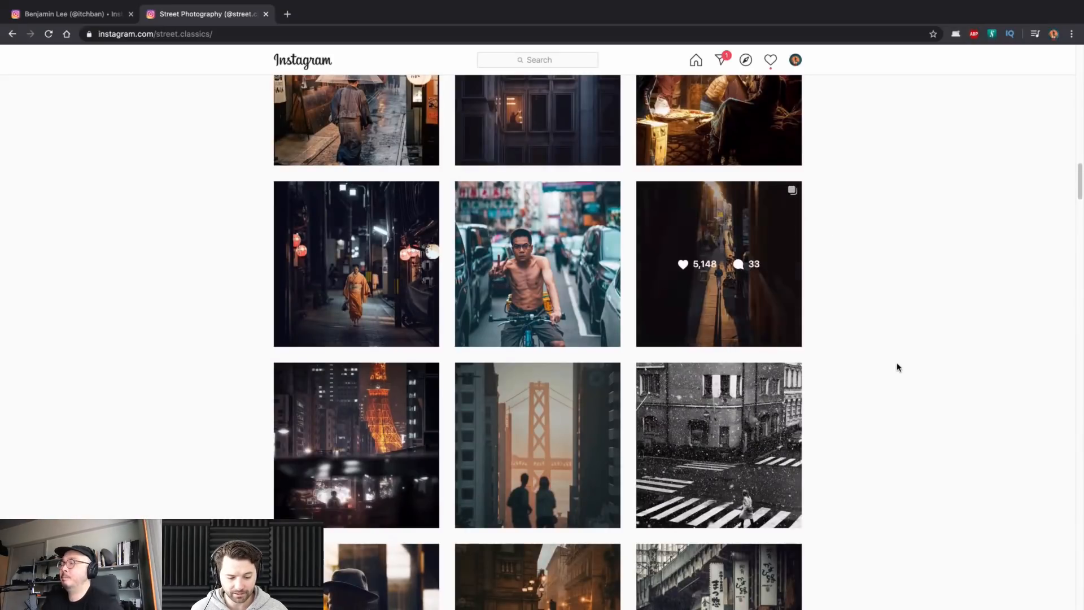
scroll(898, 371, "up", 1)
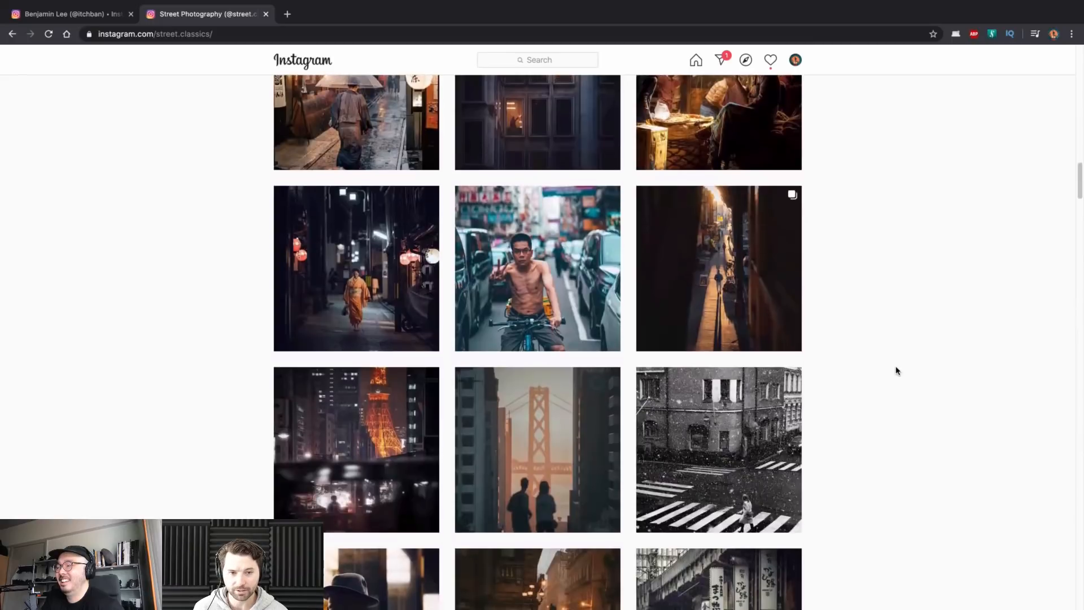
scroll(897, 371, "up", 1)
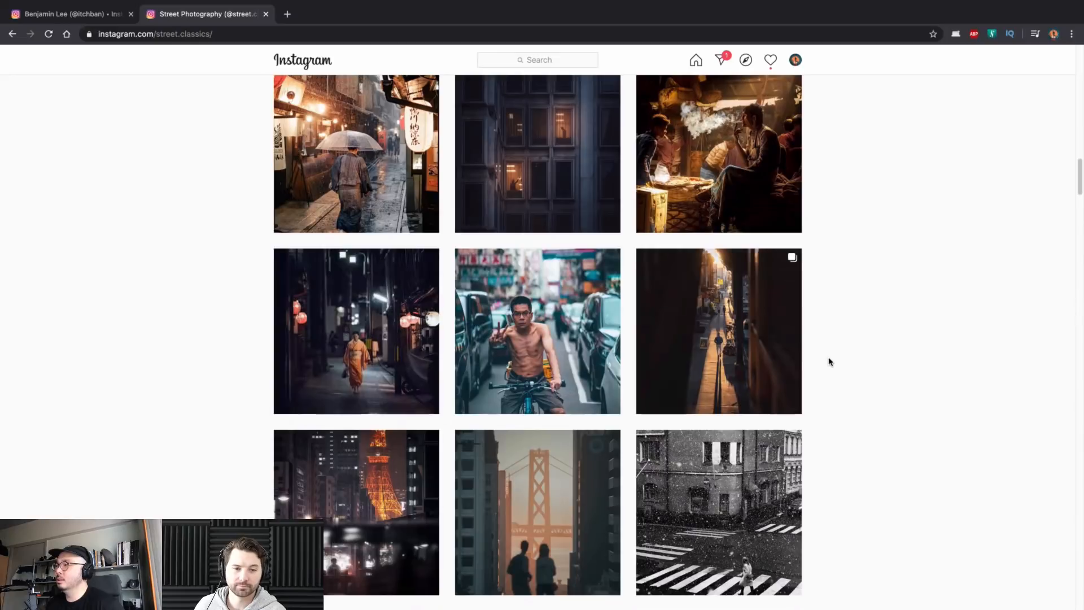
- Find the Seoul photo of a rider on a red crosswalk, view it enlarged, close it, and reopen it
scroll(829, 362, "down", 3)
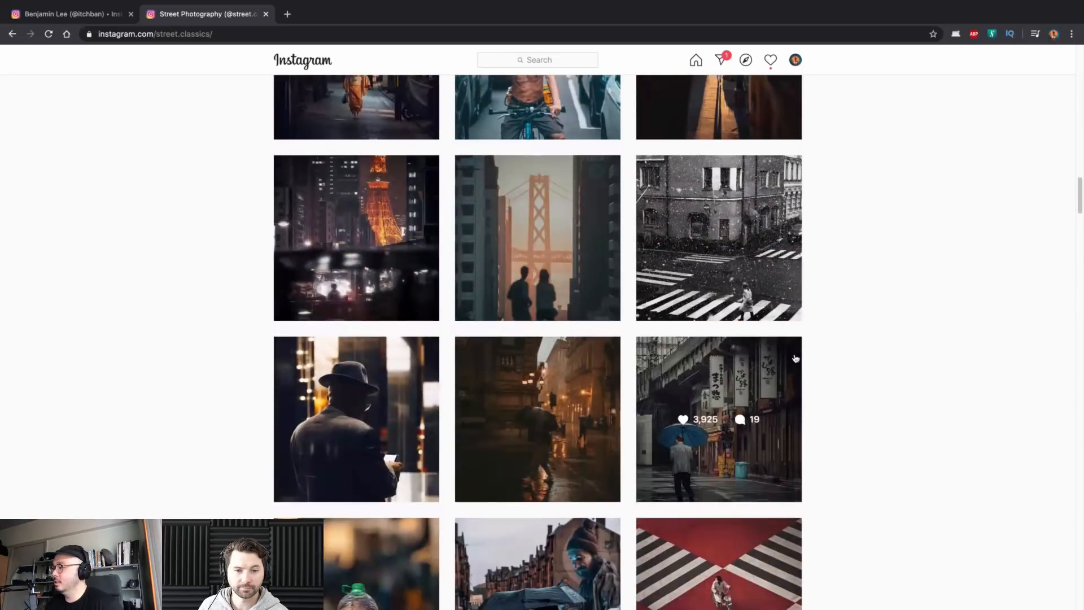
scroll(734, 372, "down", 5)
left_click(751, 359)
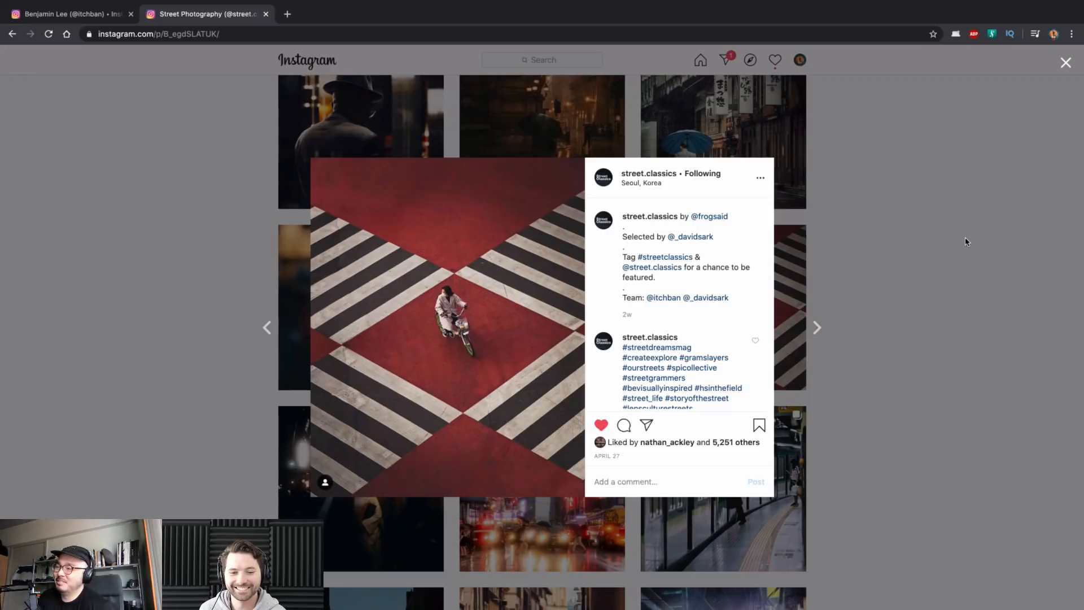
left_click(934, 240)
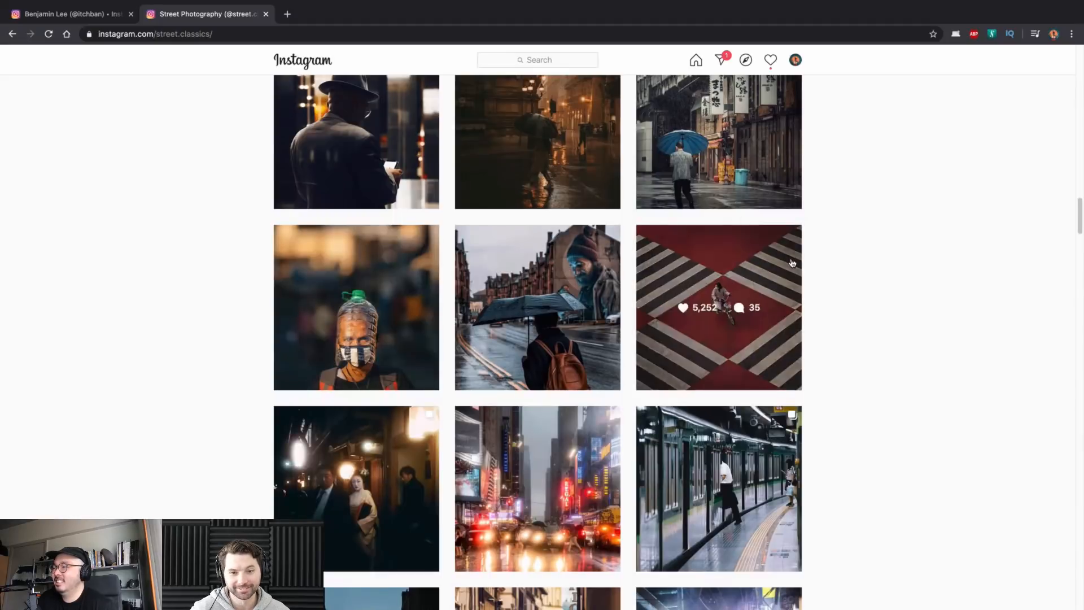
left_click(755, 276)
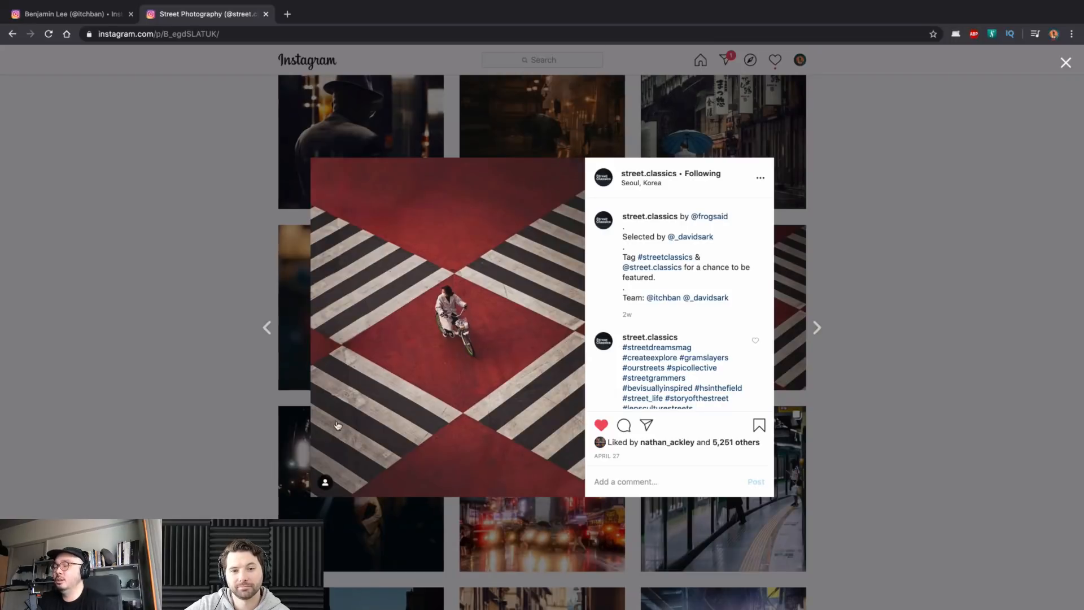
- Compare the two images of the Shinjuku crosswalk post on the itchban profile, close it, and return to the Seoul crosswalk photo
left_click(116, 14)
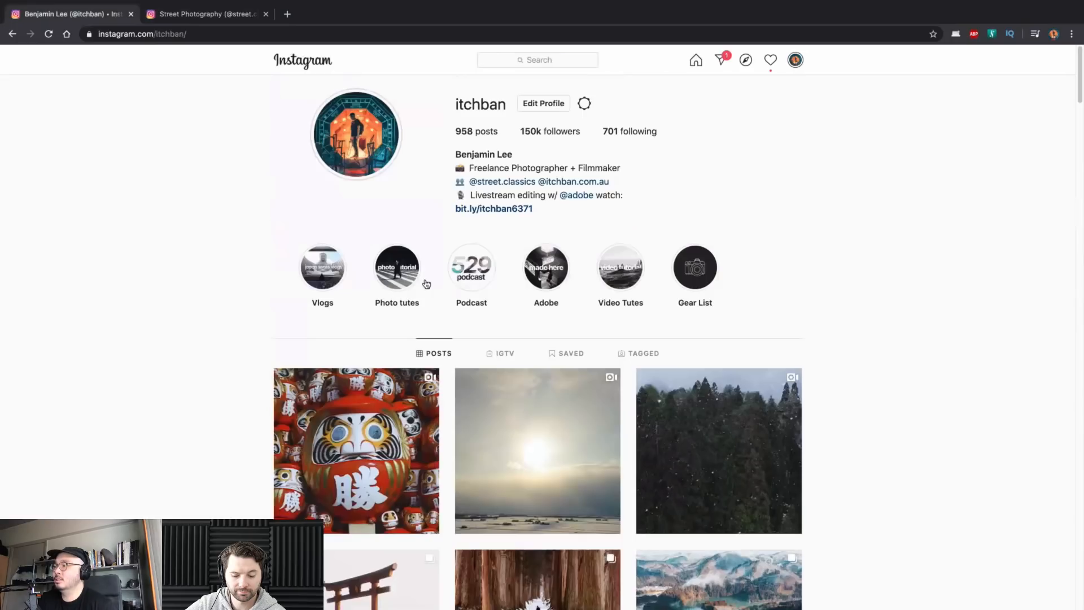
scroll(571, 306, "down", 6)
scroll(571, 305, "down", 6)
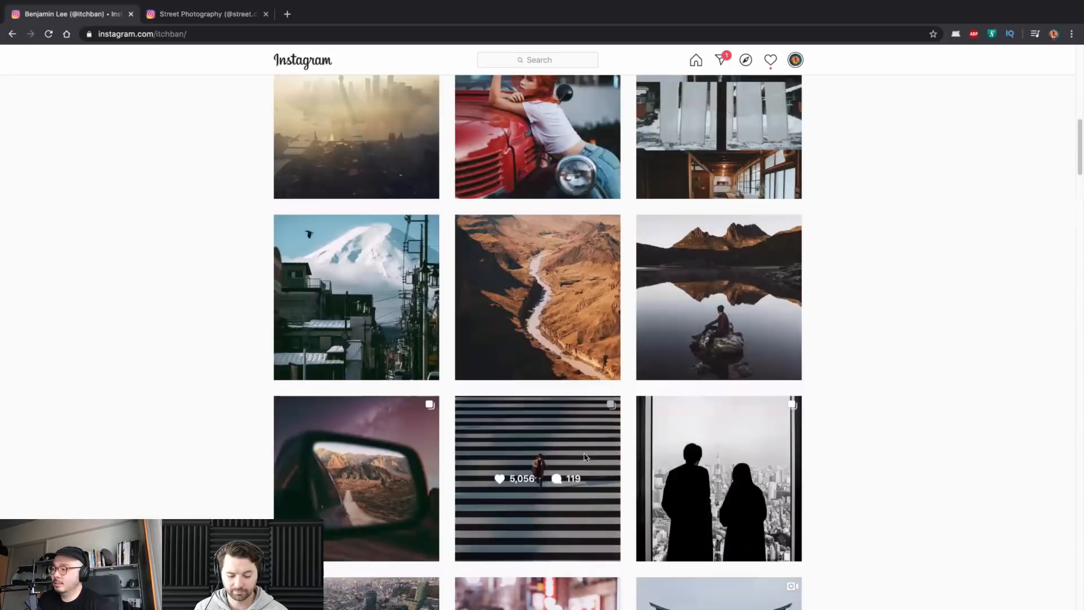
left_click(579, 457)
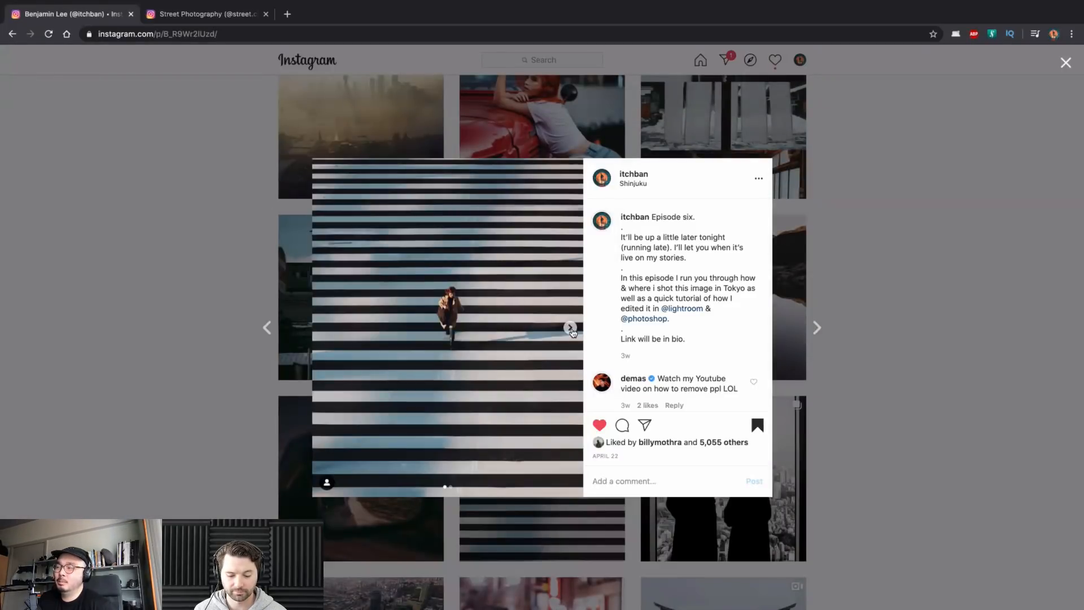
left_click(570, 328)
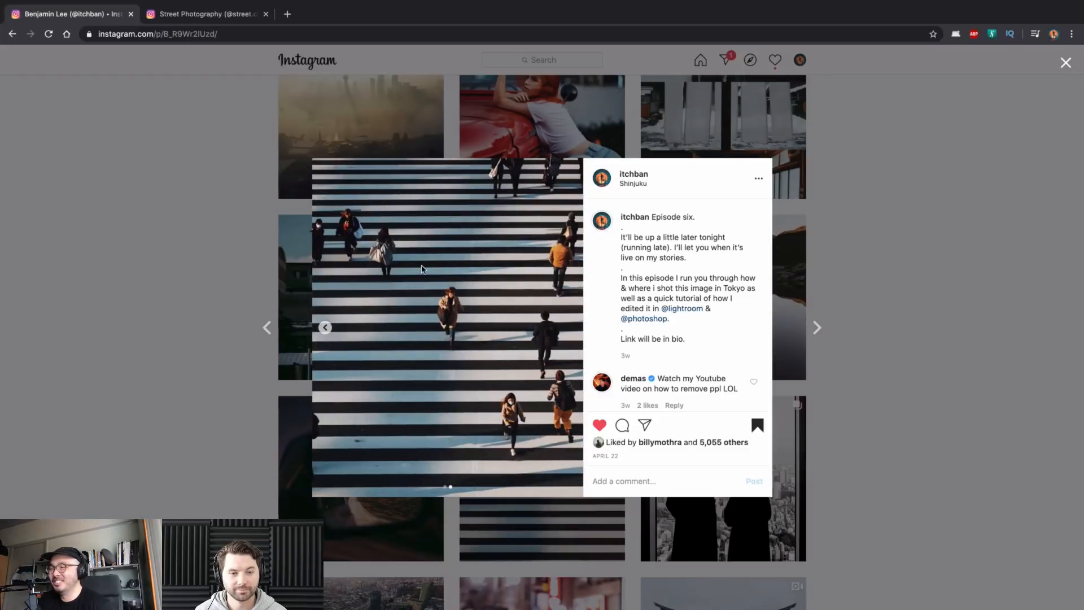
left_click(326, 328)
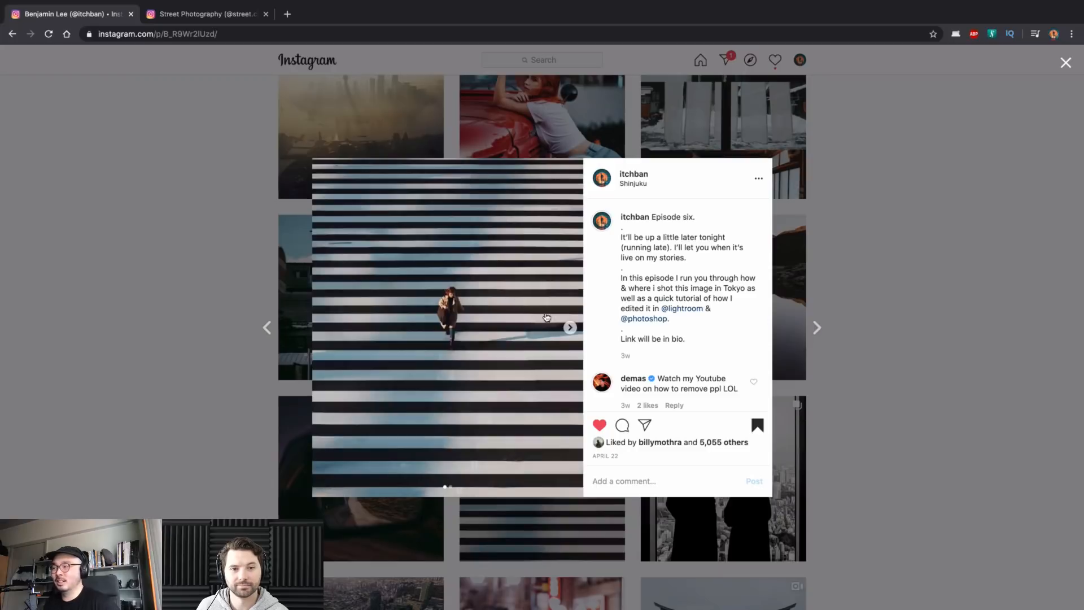
left_click(901, 215)
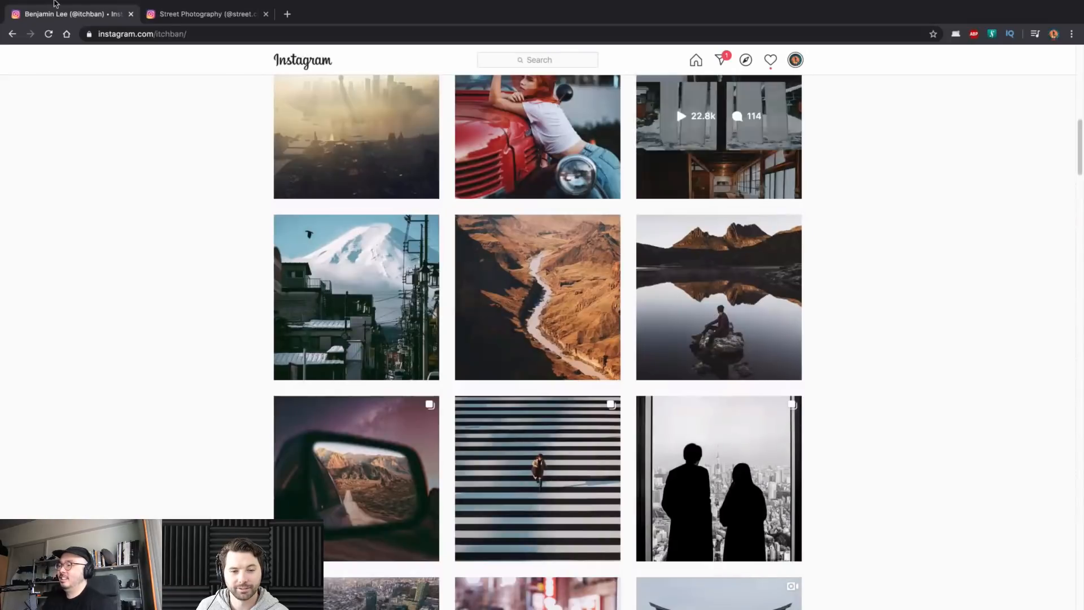
left_click(210, 8)
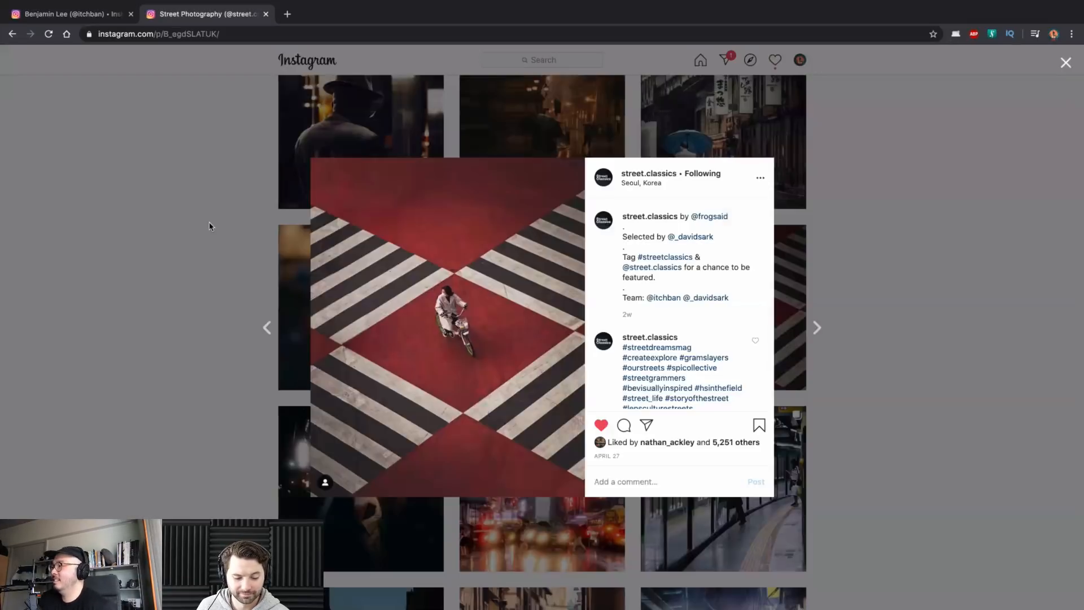
- Close the Seoul crosswalk post, switch to Lightroom Classic, and open the dark edited Town Hall staircase photo from the library grid
left_click(196, 224)
scroll(196, 227, "down", 4)
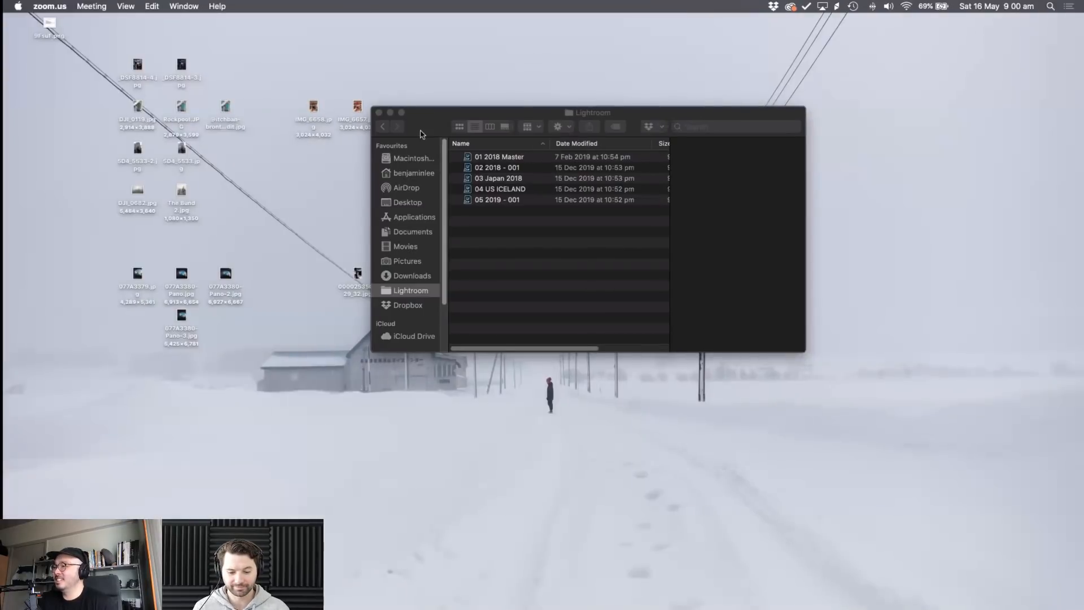
key("ctrl+Right")
key("g")
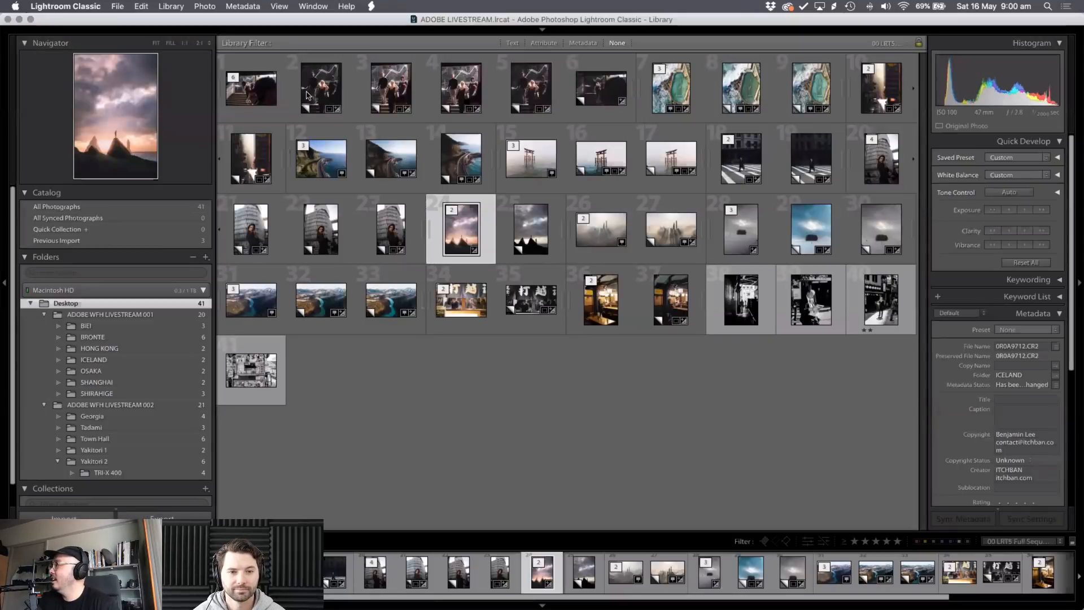
double_click(308, 93)
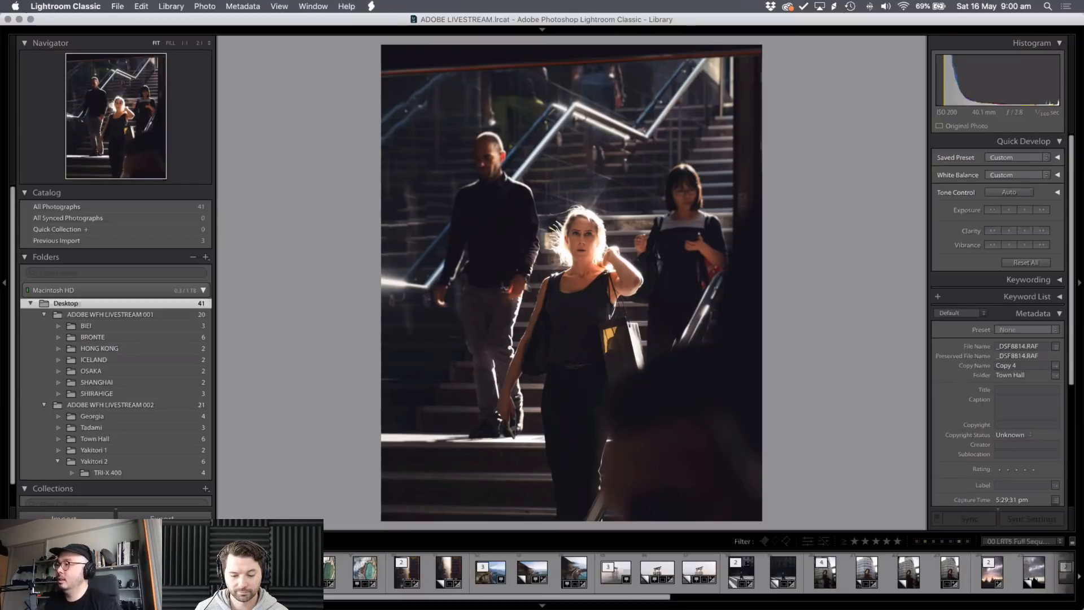
- Compare the original and edited staircase photos, inspecting the three people close up and showing the file name and dimensions overlay
key("Right")
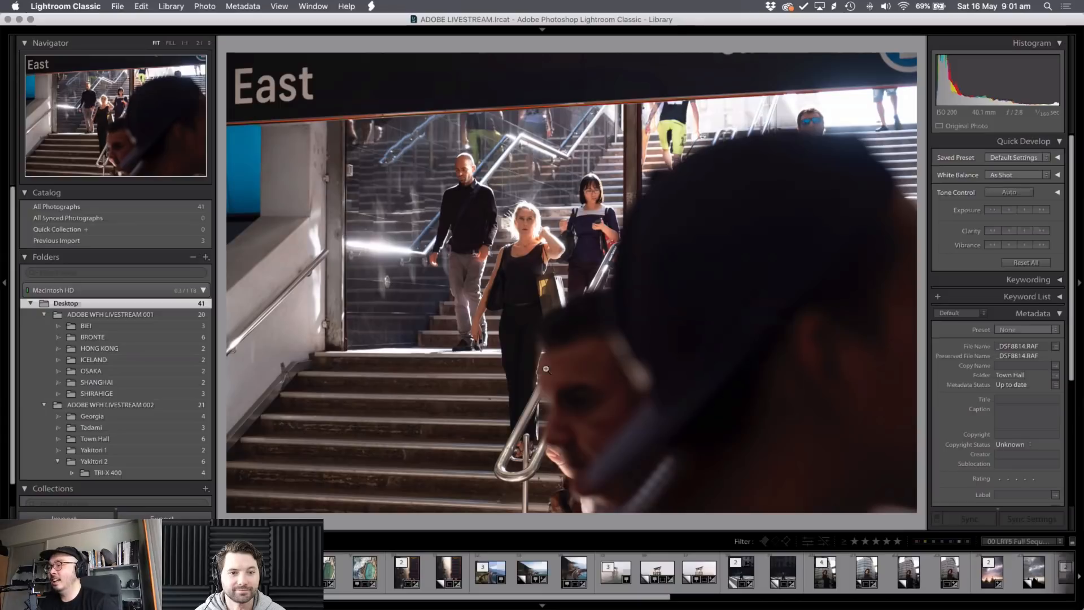
left_click(539, 233)
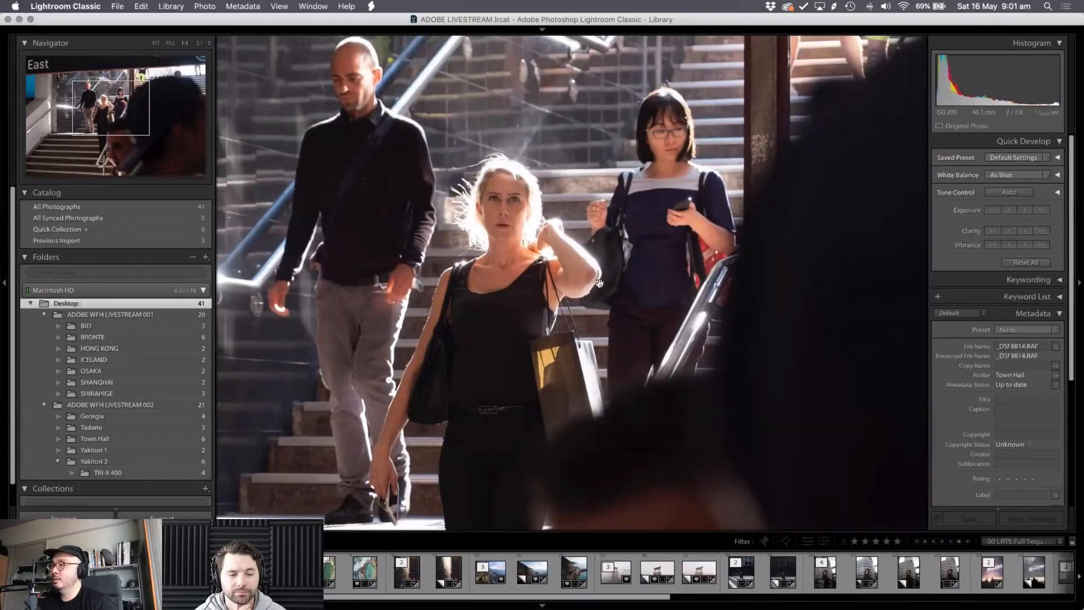
left_click(520, 216)
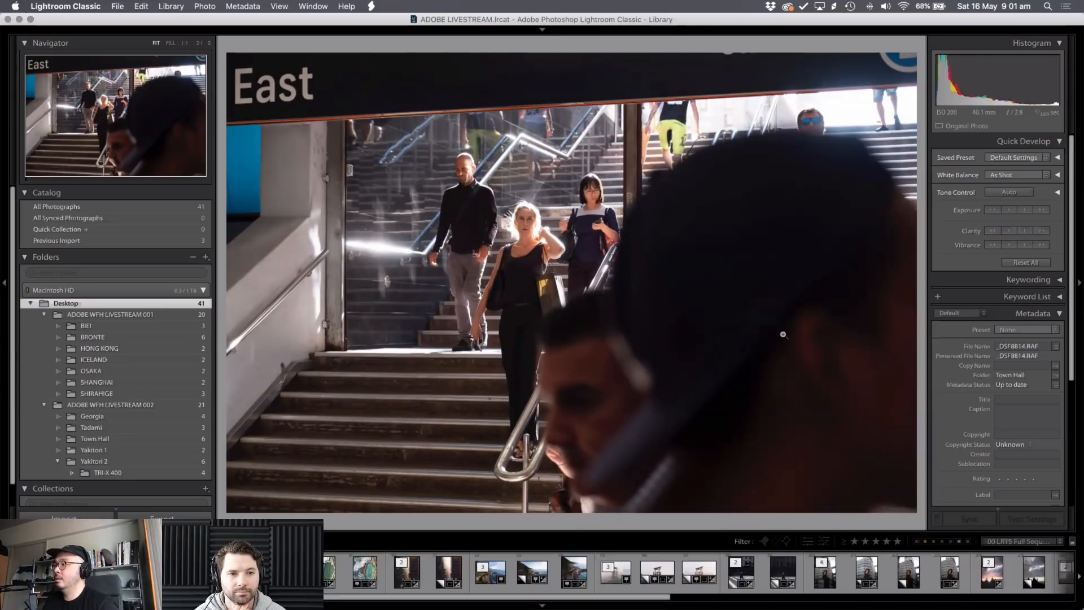
key("Right")
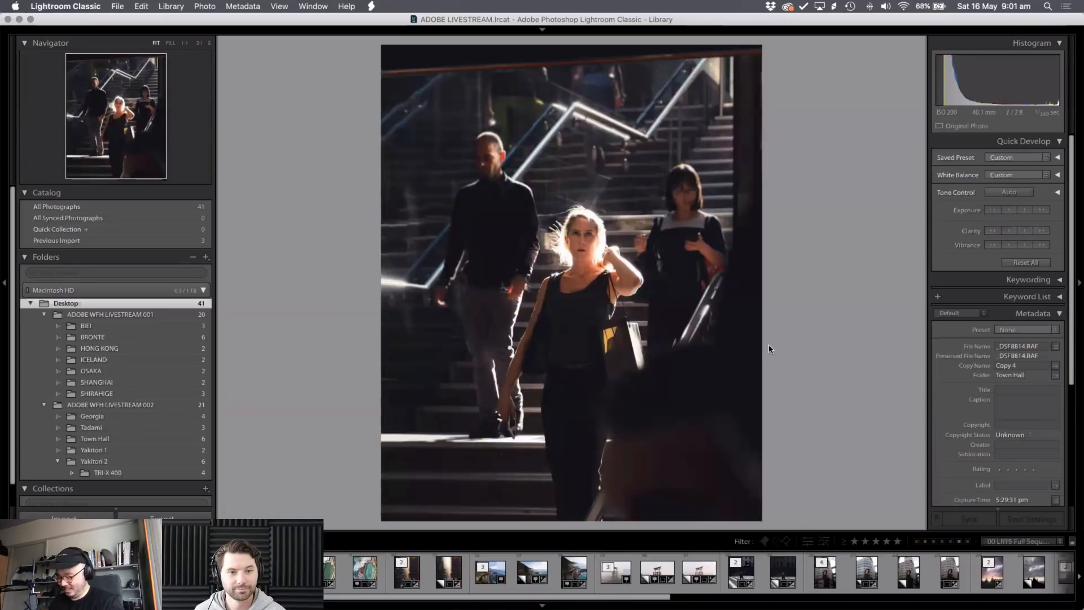
key("i")
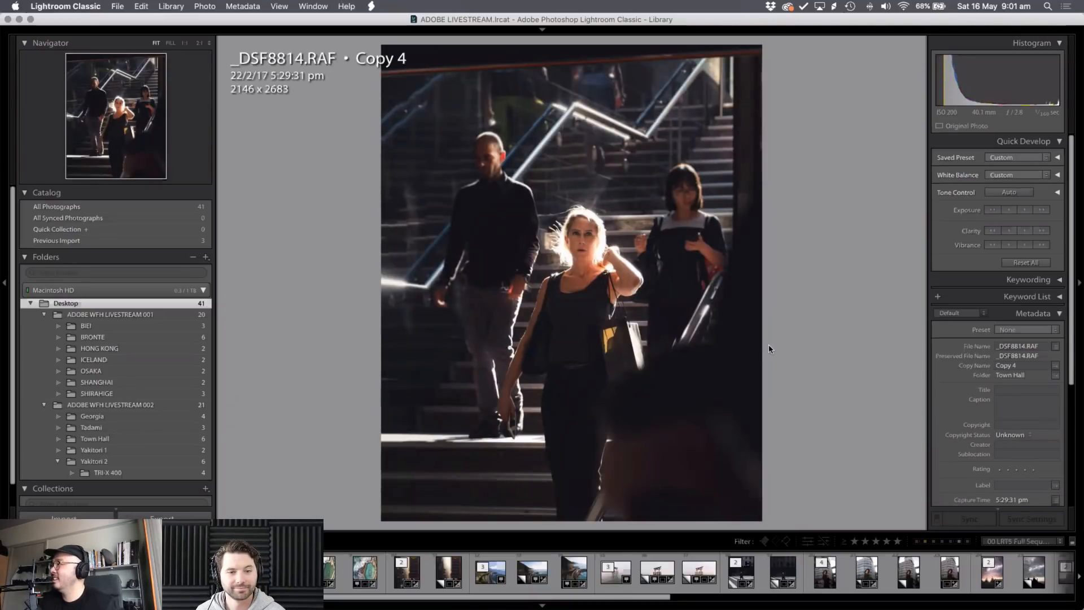
key("Left")
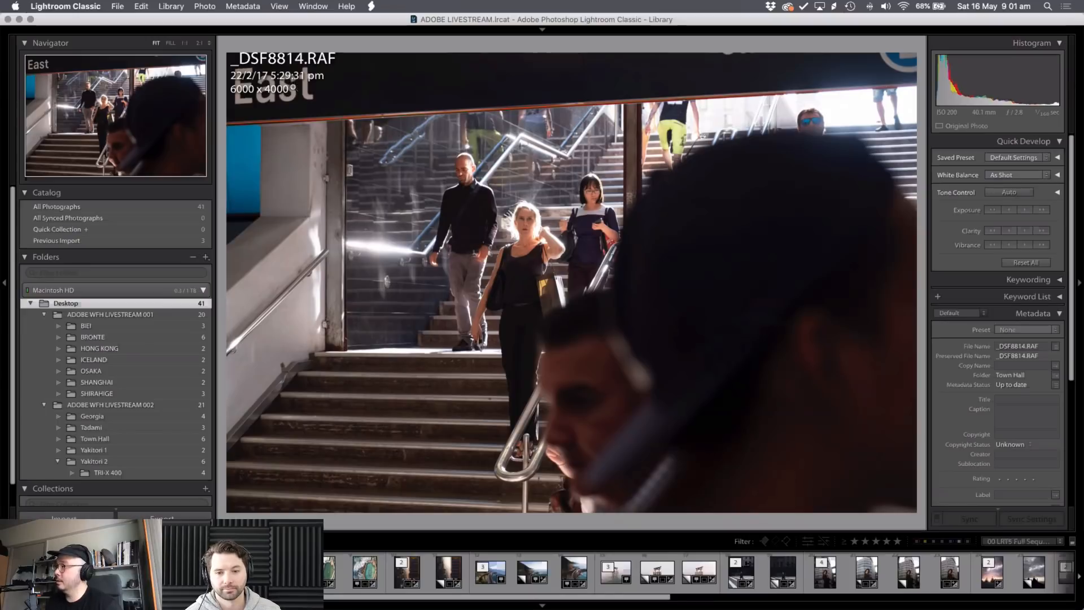
key("Right")
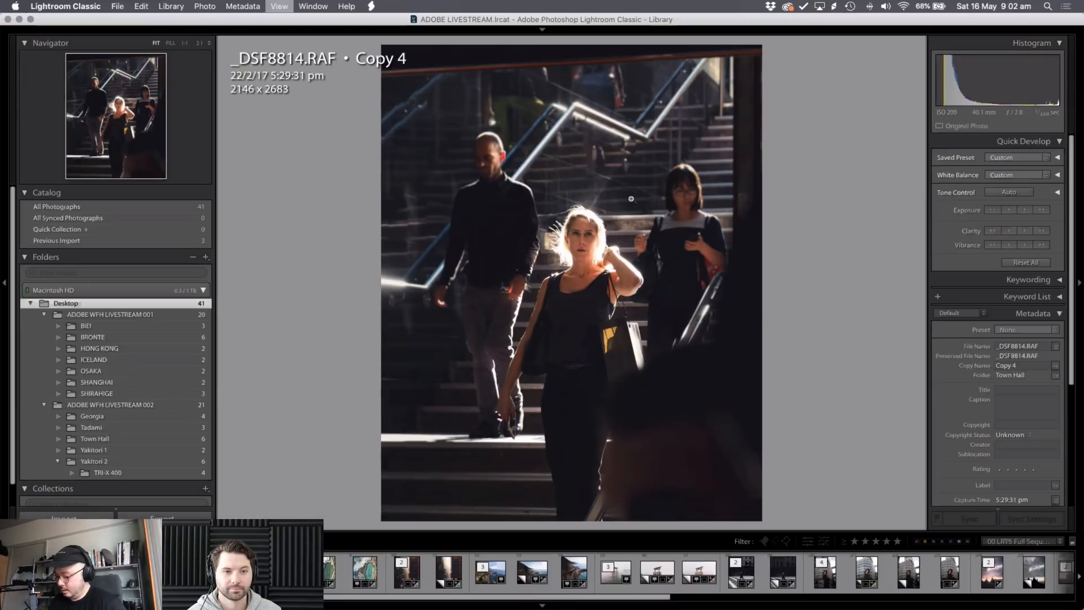
- Inspect the 4 x 5 / 8 x 10 crop of the edited staircase photo against the full frame in the Develop module
key("d")
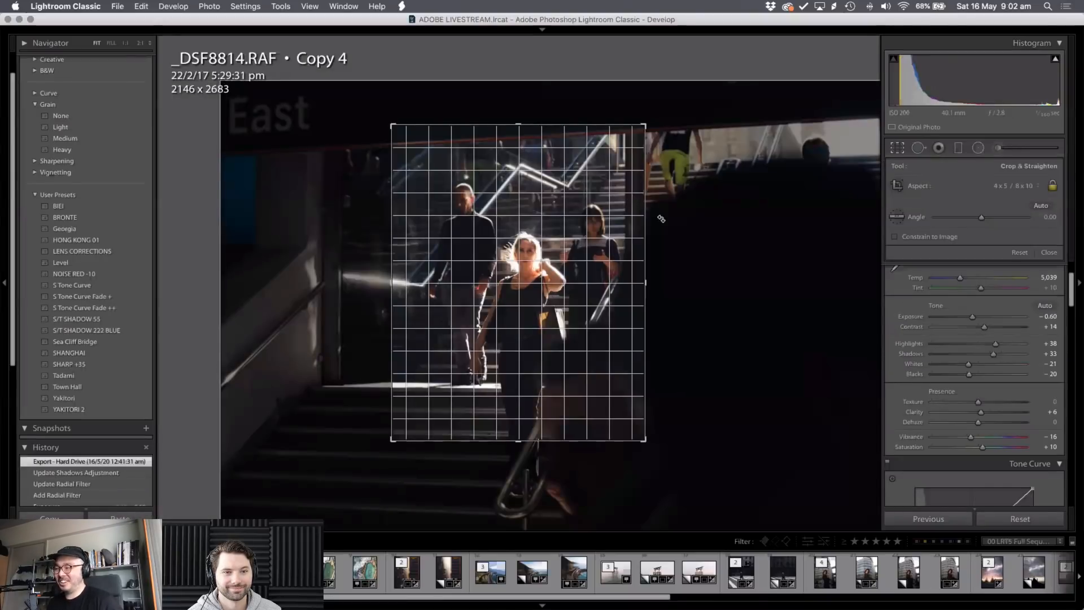
key("r")
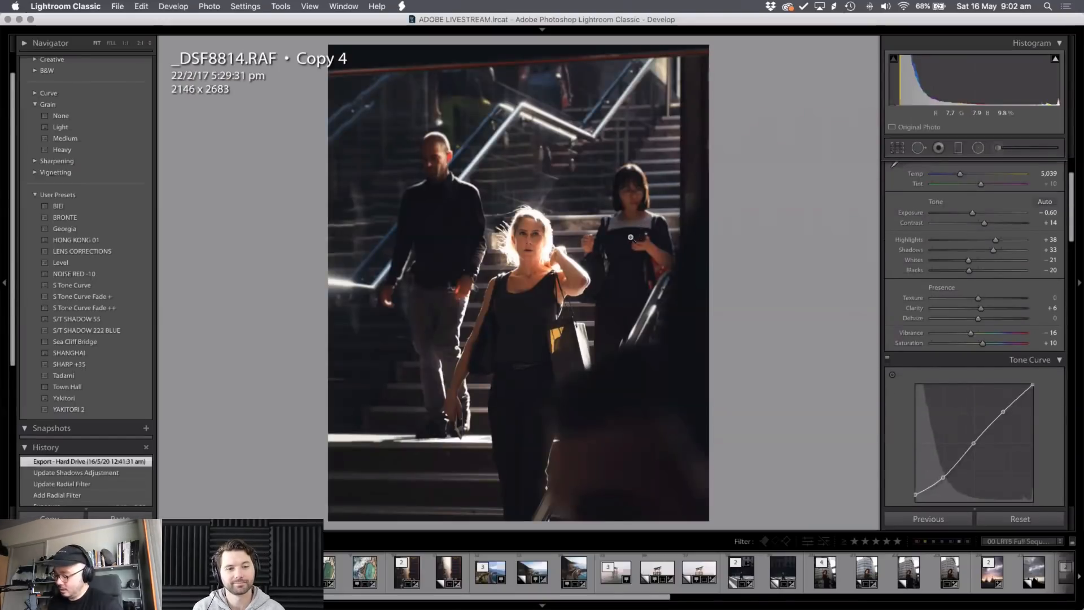
key("r")
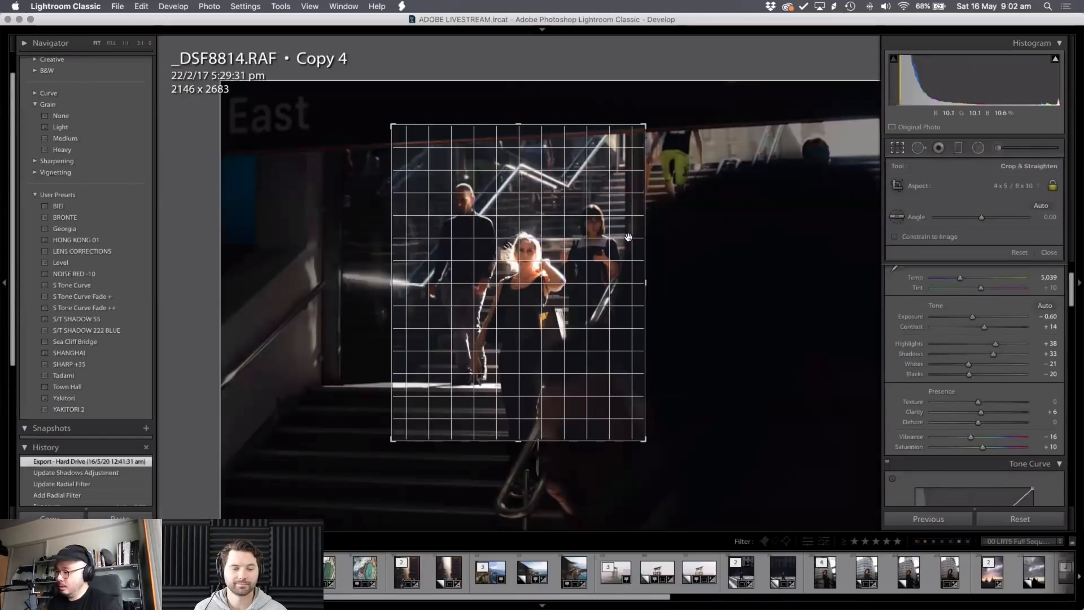
key("r")
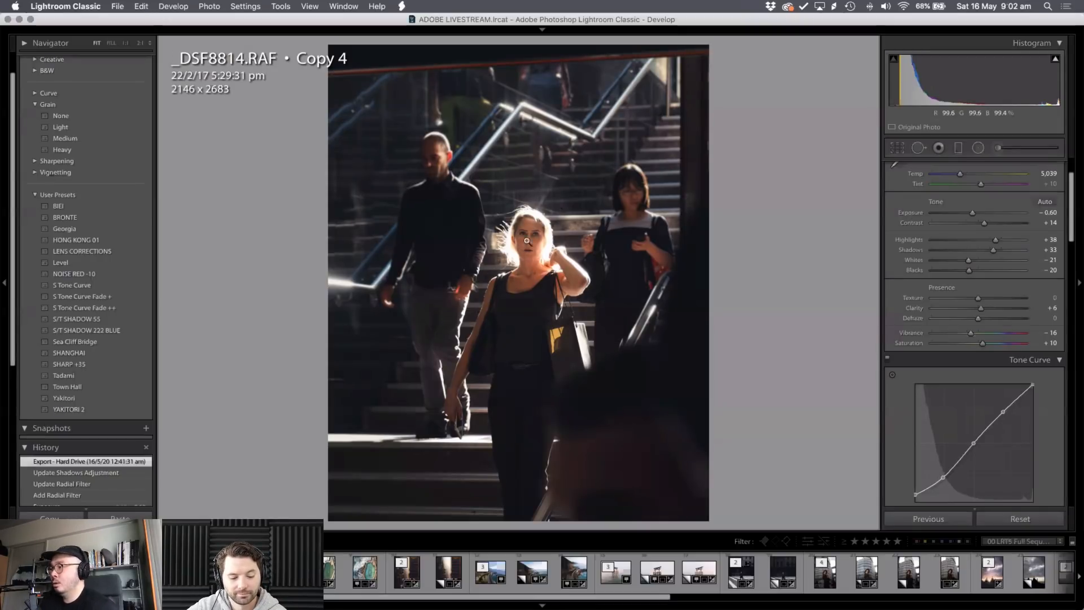
- Compare the edited staircase photo with its unedited cropped copy, reset the edited photo's settings, and undo the reset
key("Right")
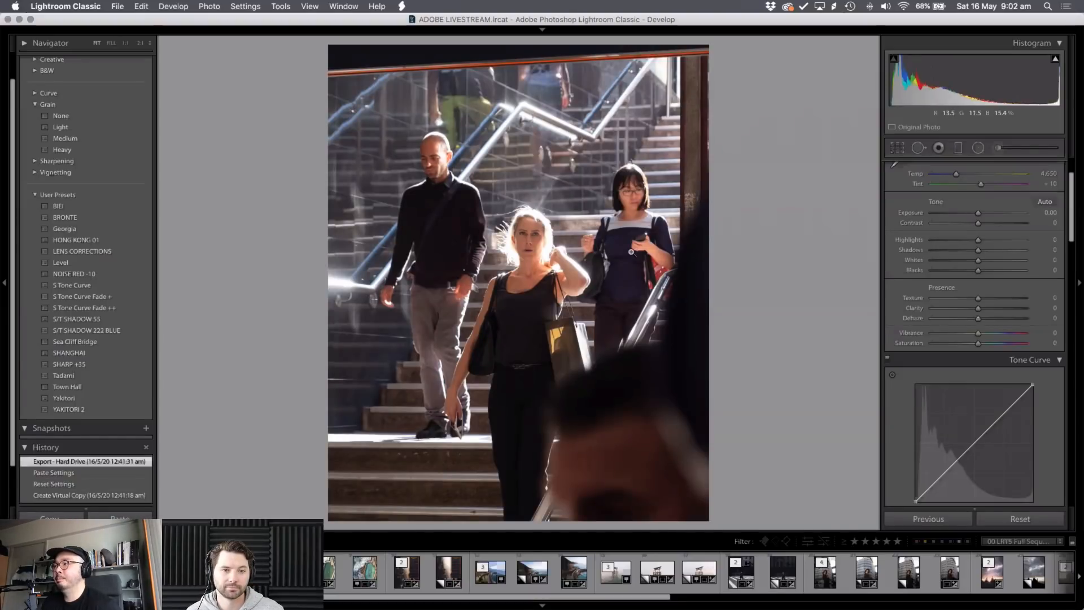
key("Left")
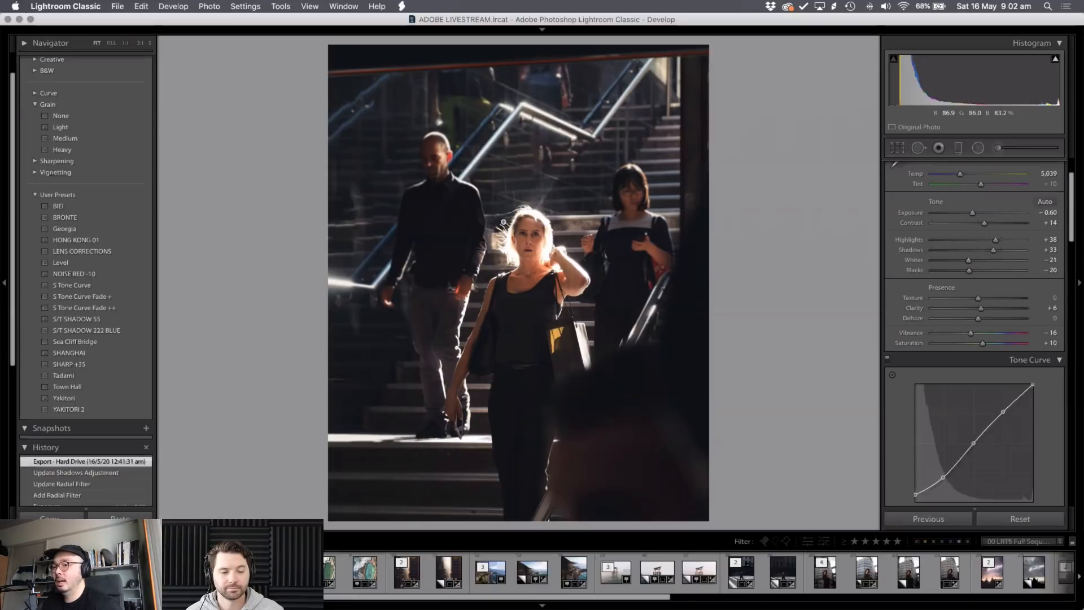
key("super+shift+r")
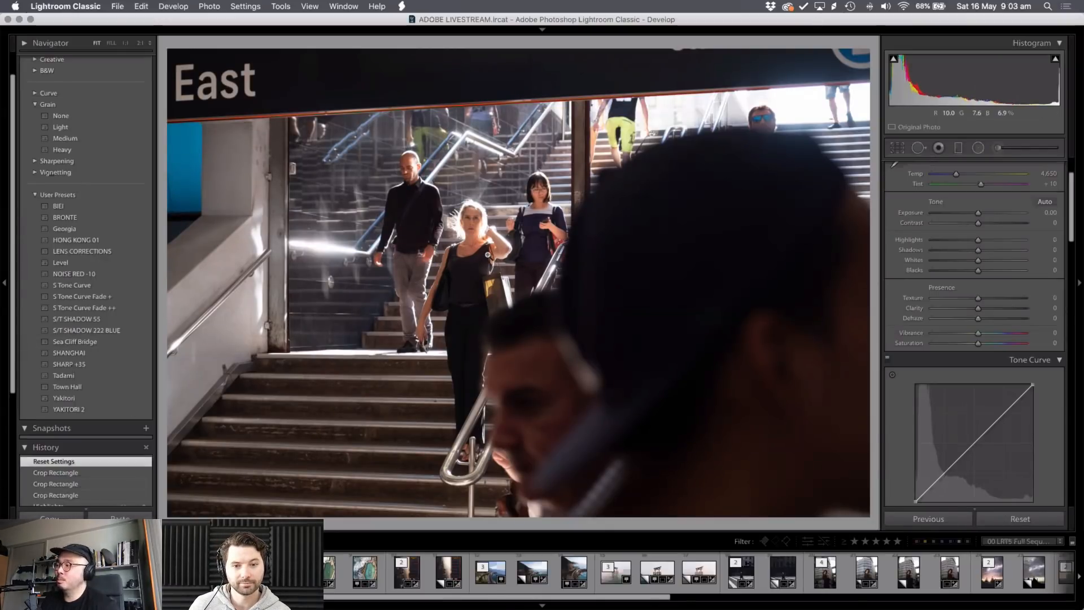
key("super+z")
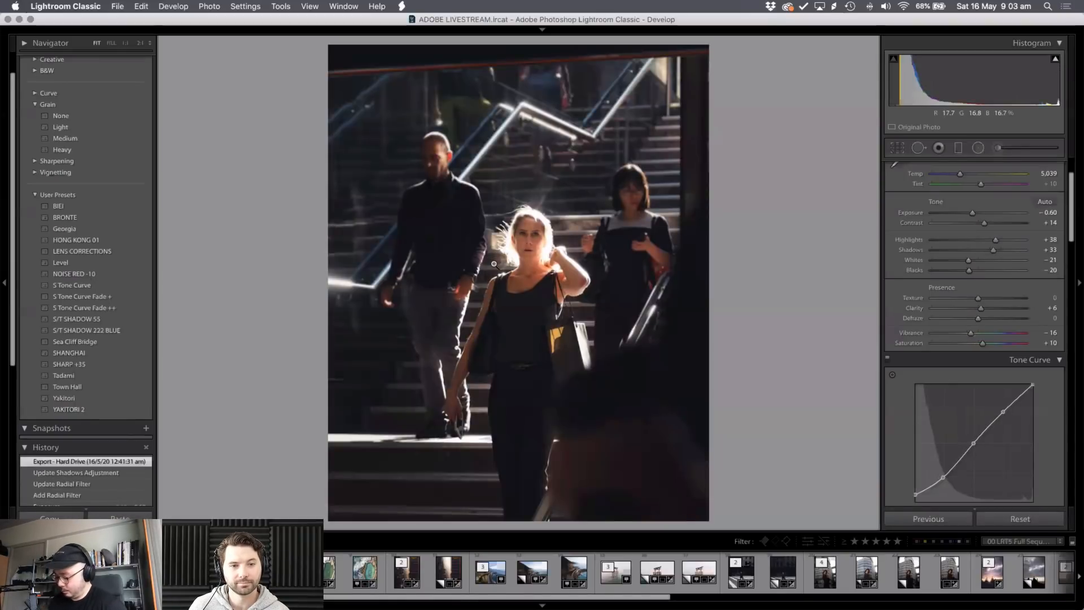
- On the unedited cropped copy, add a tall elliptical radial filter centred on the woman in the middle of the stairs
key("super+z")
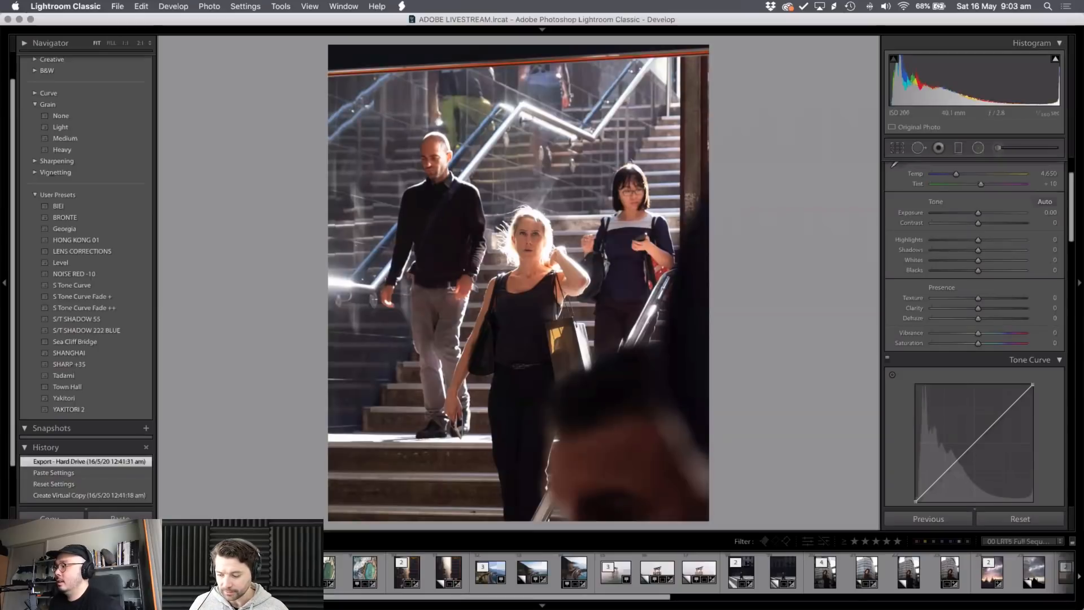
left_click(978, 147)
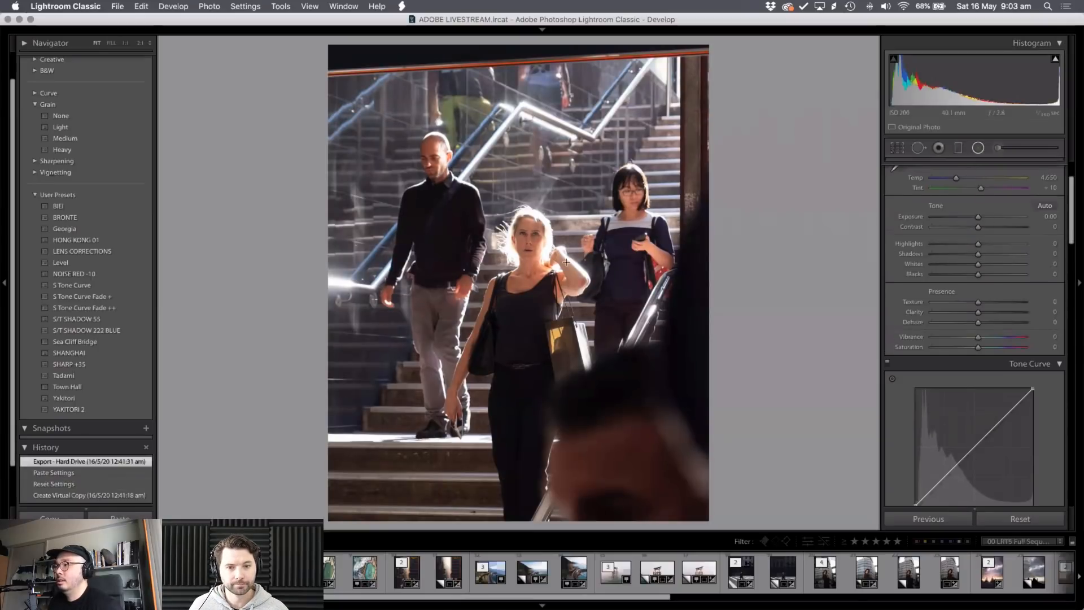
left_click_drag(619, 481, 608, 465)
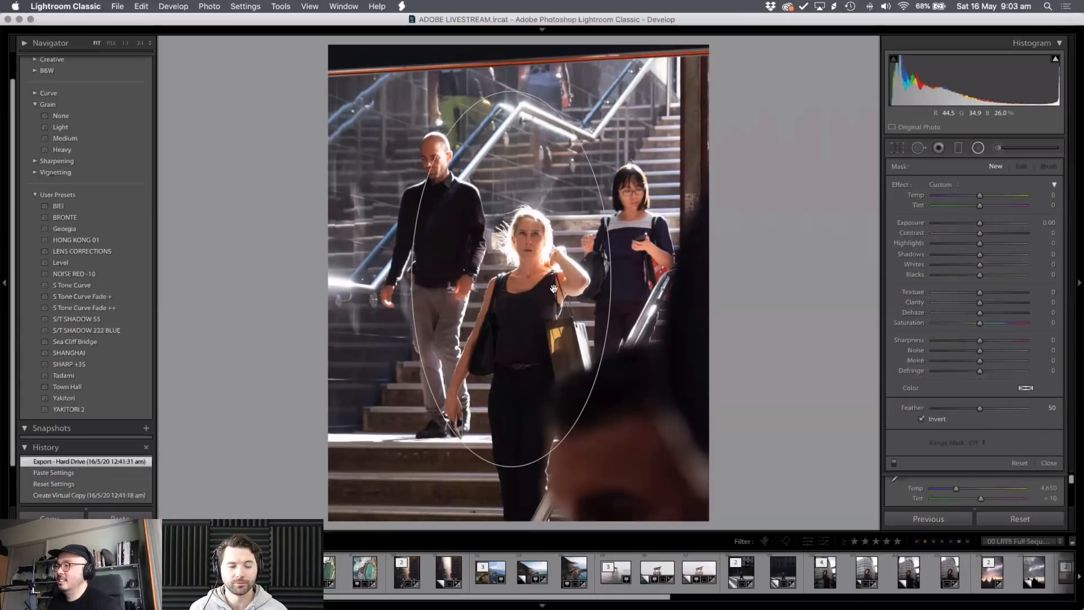
left_click_drag(507, 277, 527, 365)
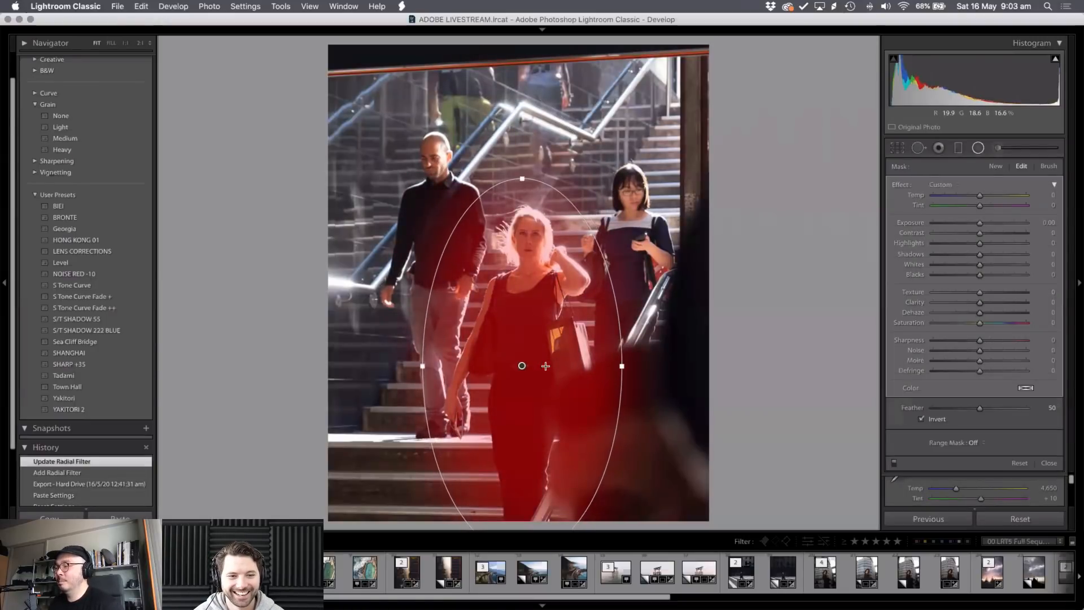
- Set the radial filter's exposure to -1.07 with Invert turned off, and undo a darker trial at -2.42
left_click_drag(979, 227, 969, 237)
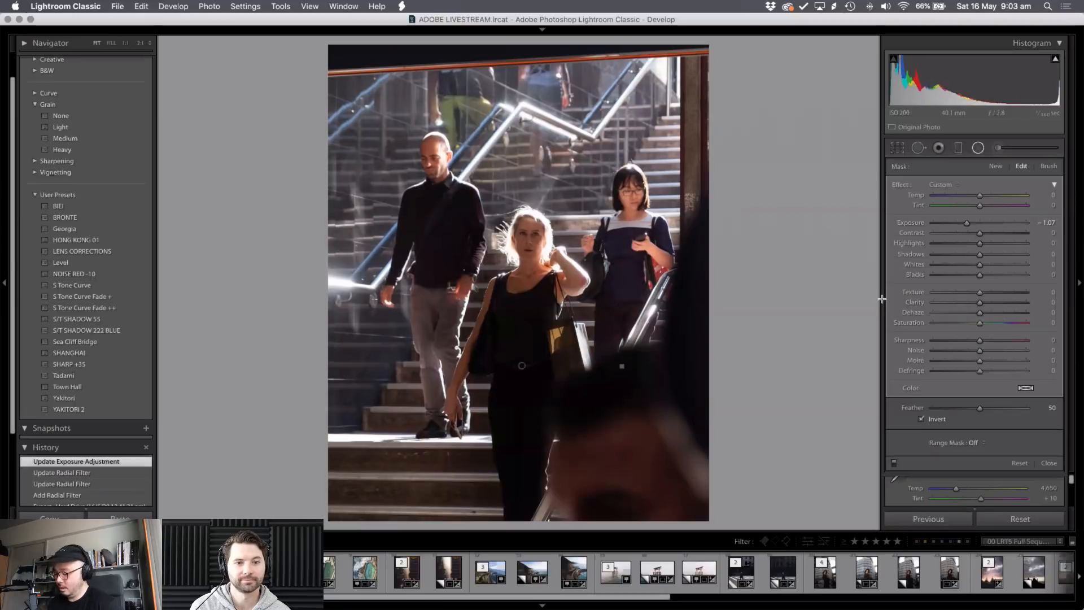
left_click(932, 418)
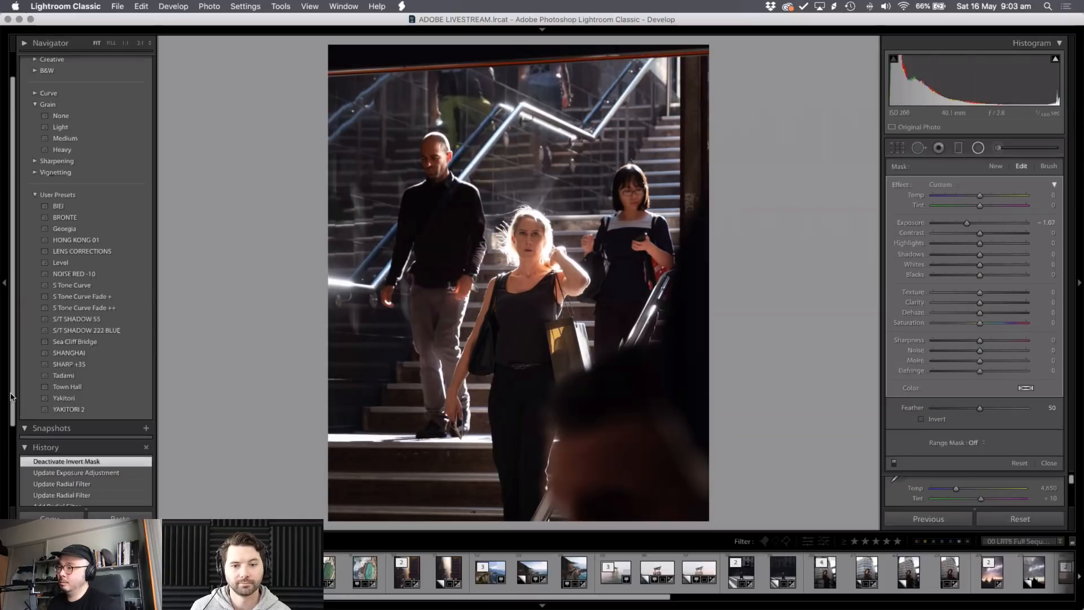
left_click(952, 224)
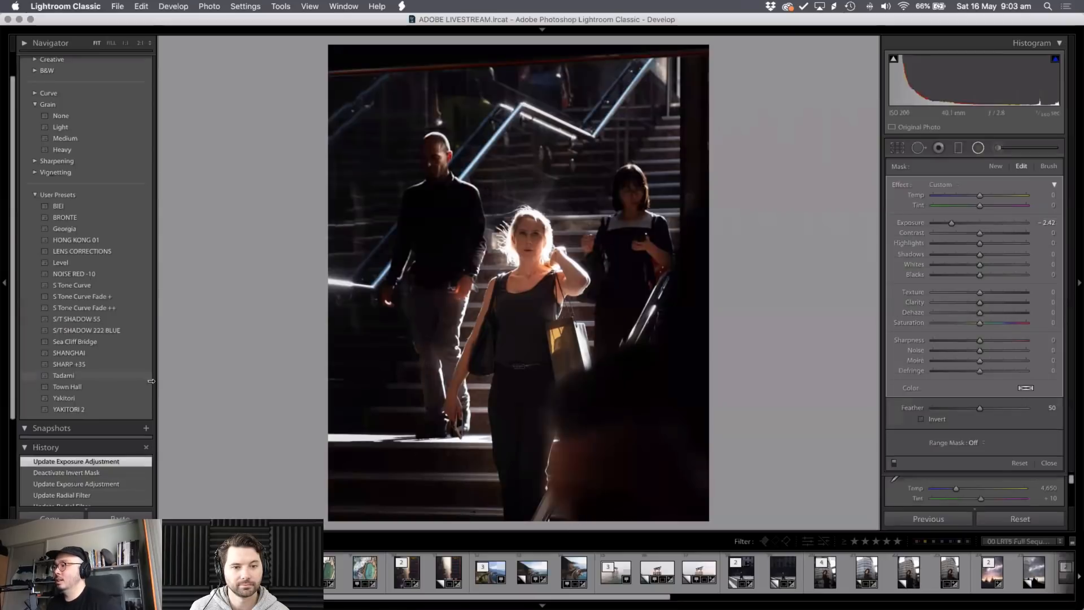
key("super+z")
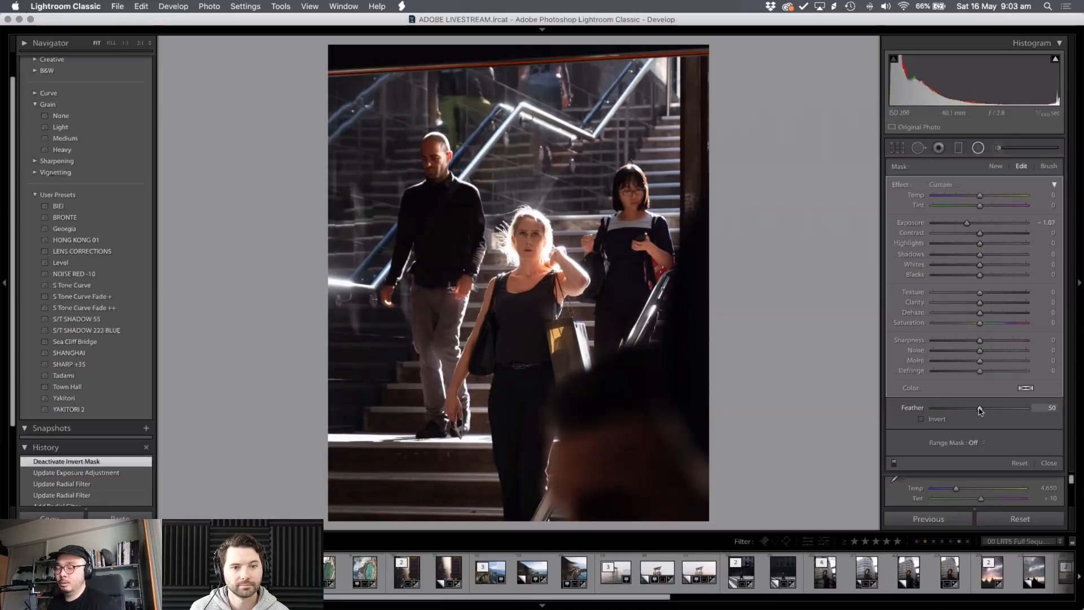
- Preview the radial filter's mask overlay with the feather at 0, and set the feather to 56
left_click_drag(980, 410, 980, 410)
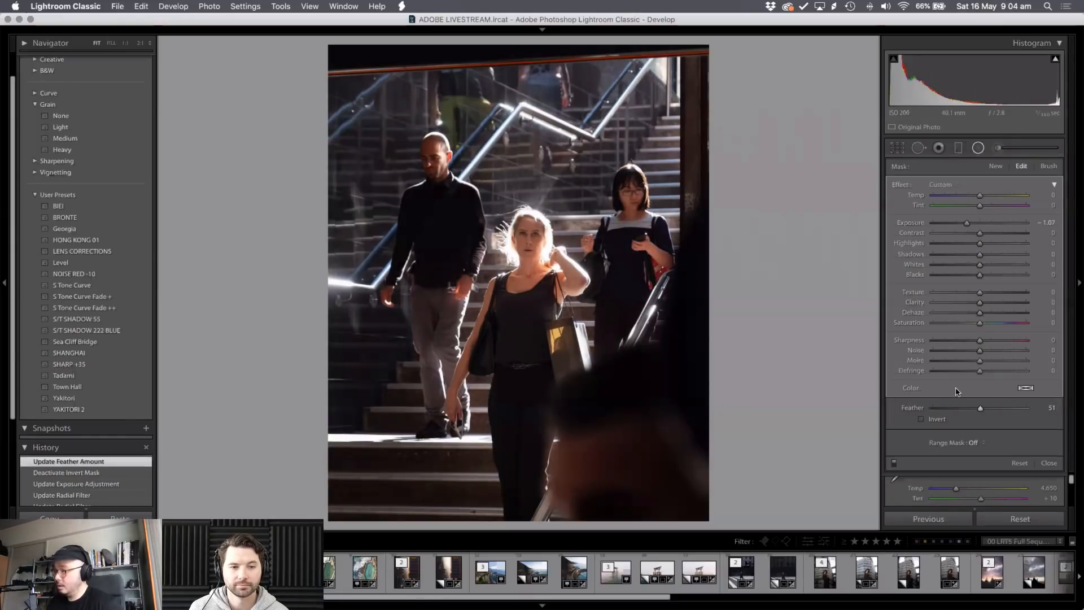
key("o")
left_click_drag(943, 409, 882, 412)
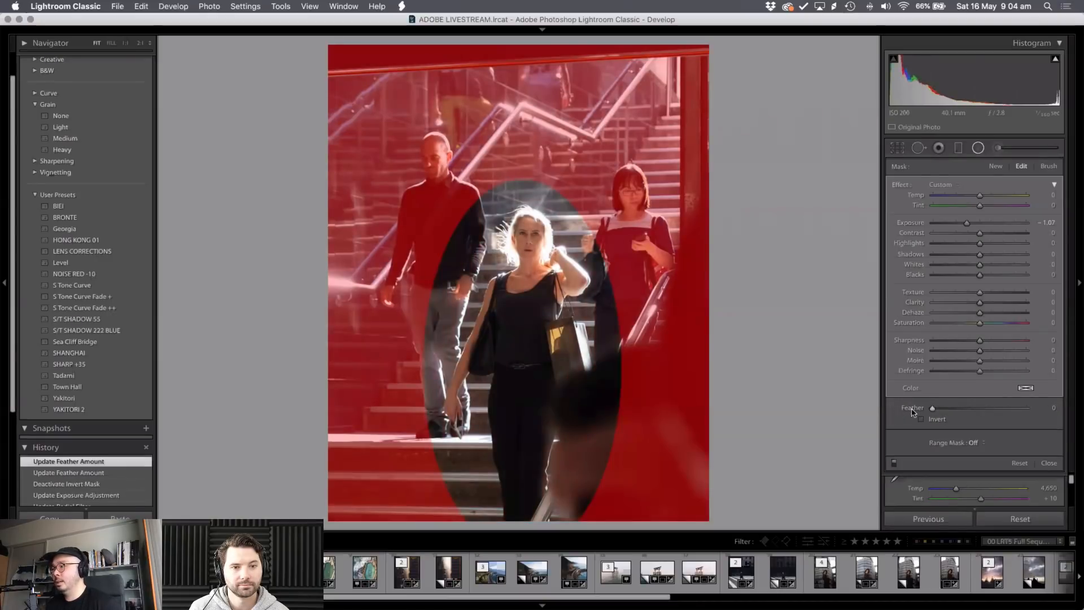
left_click_drag(931, 408, 981, 409)
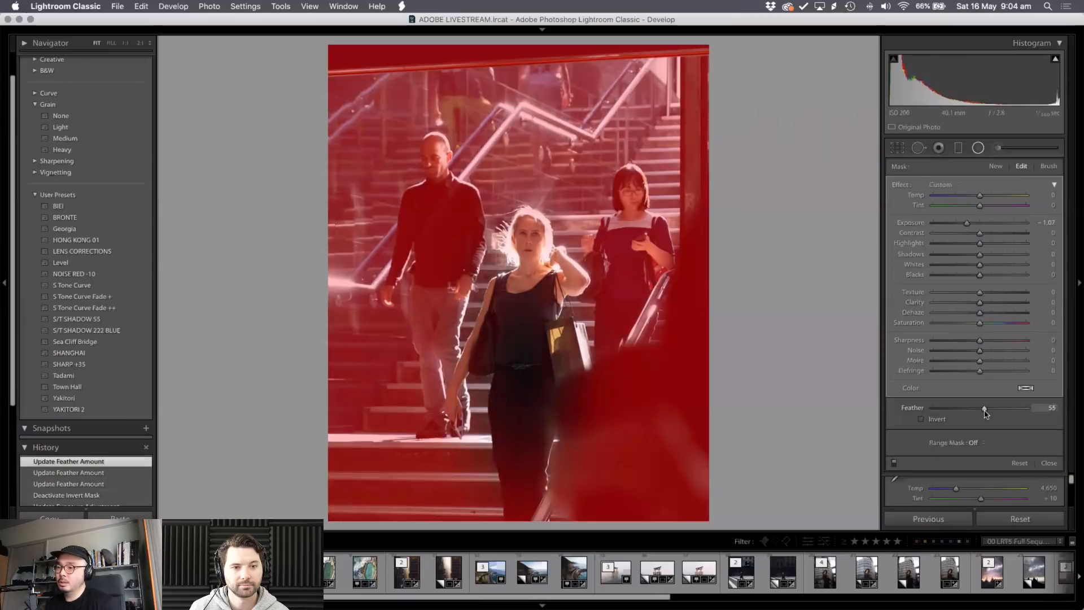
left_click(985, 414)
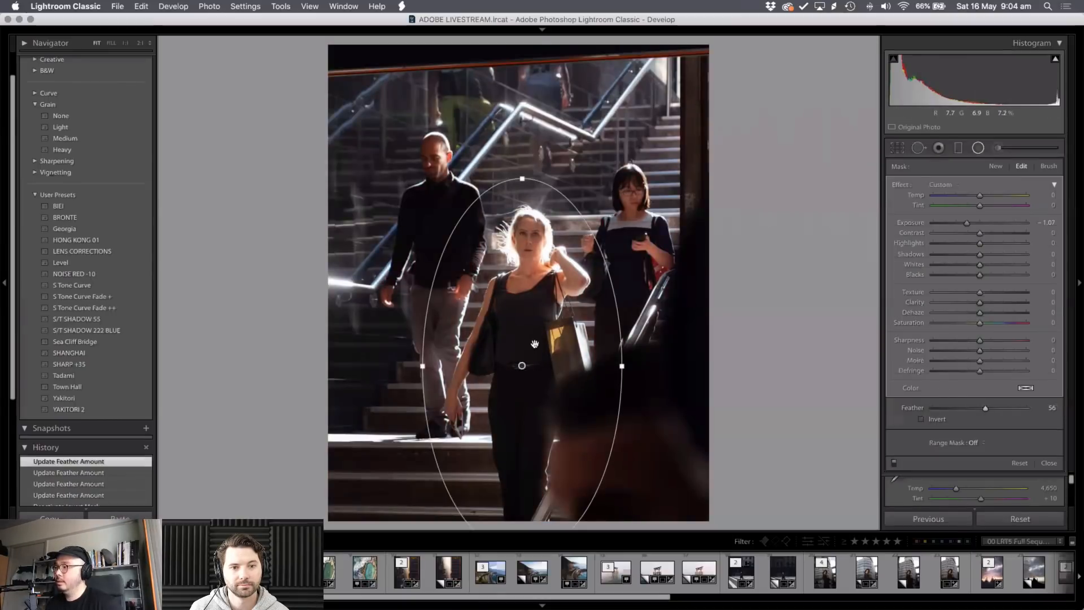
- Shift the radial filter's ellipse slightly upward over the woman, close the filter, and reselect it for editing
left_click_drag(527, 365, 525, 359)
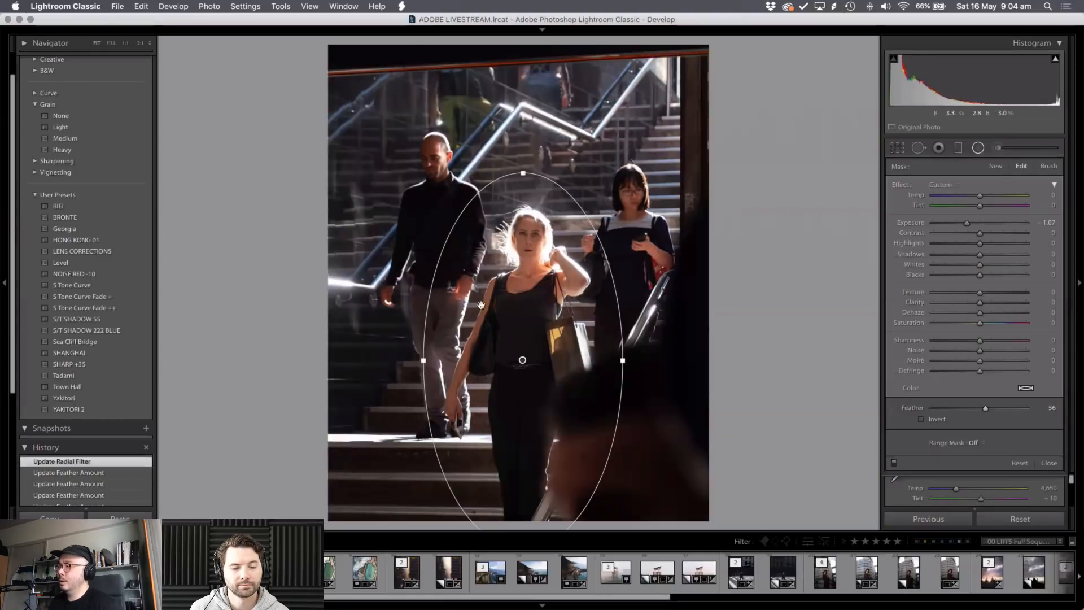
left_click(505, 254)
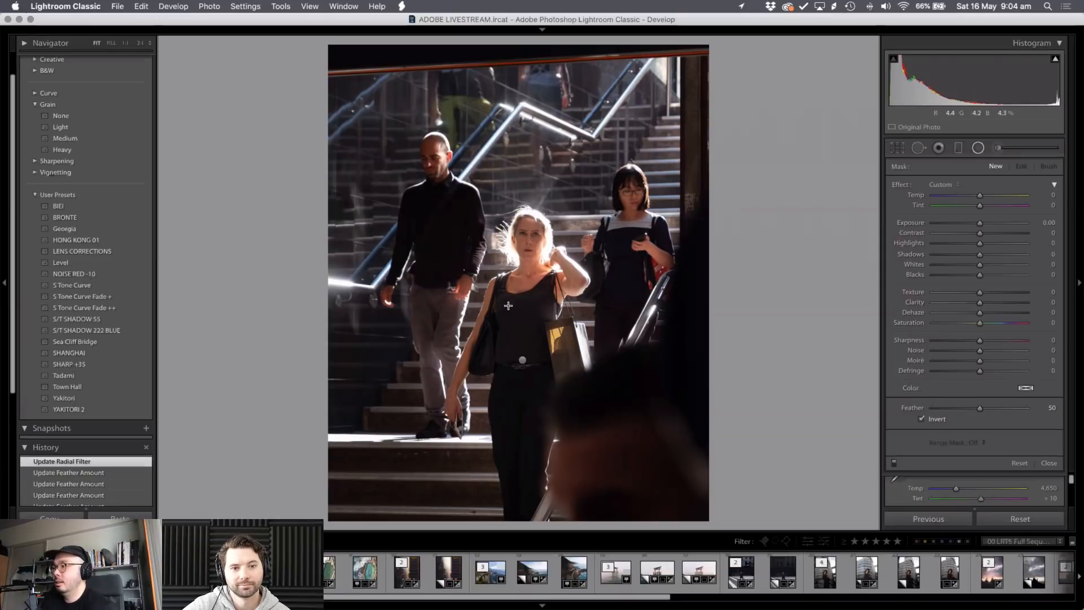
key("Return")
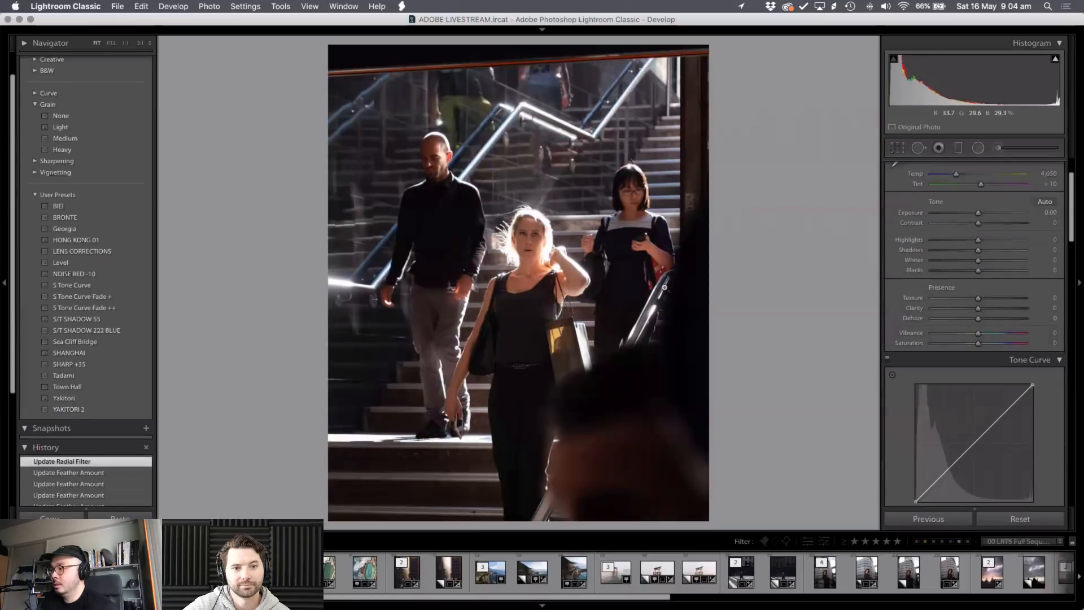
left_click(978, 148)
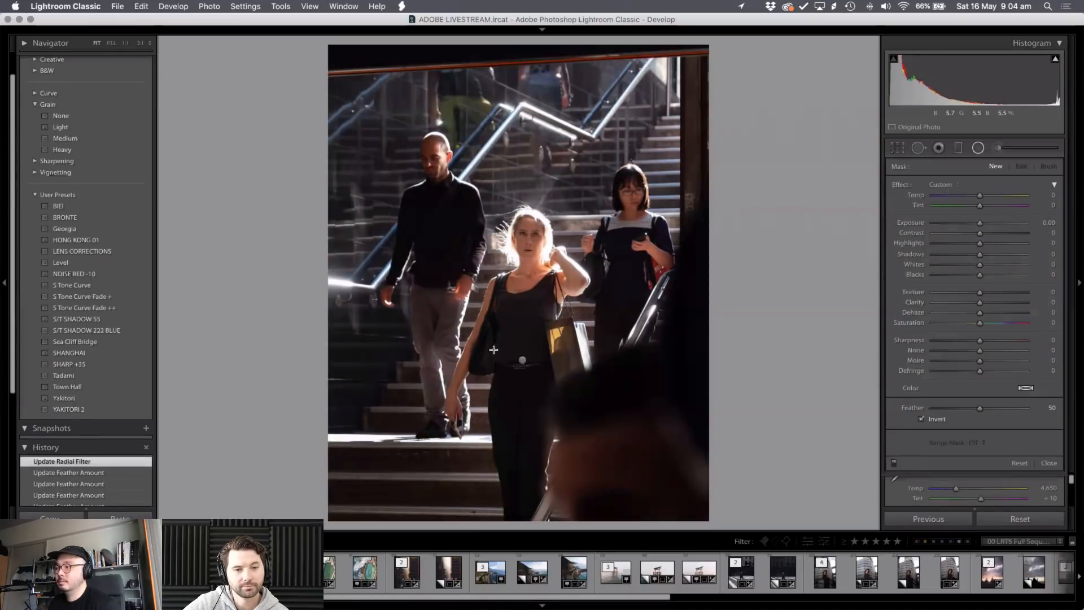
left_click(521, 359)
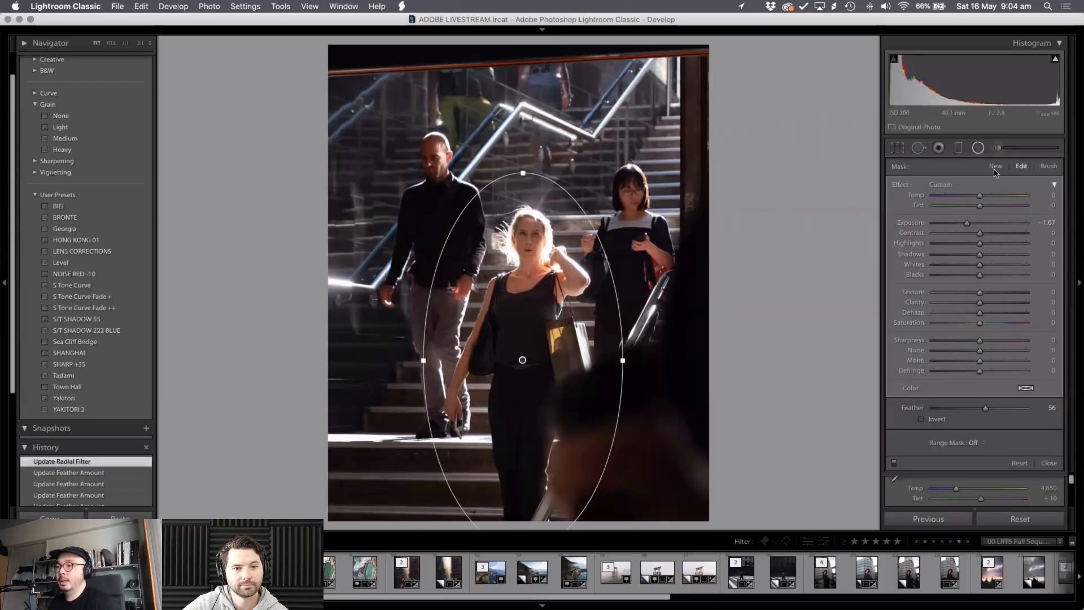
- Nudge the radial filter's ellipse slightly over the woman, and set its exposure to -1.18, highlights to -13 and shadows to -3
left_click_drag(967, 226, 964, 227)
left_click_drag(539, 267, 542, 266)
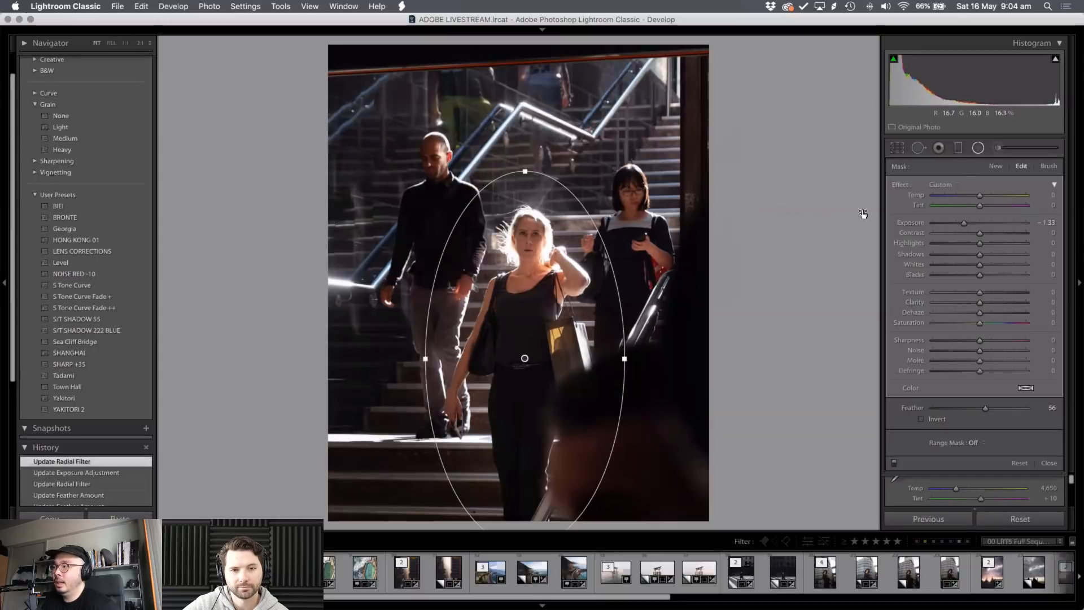
left_click(966, 246)
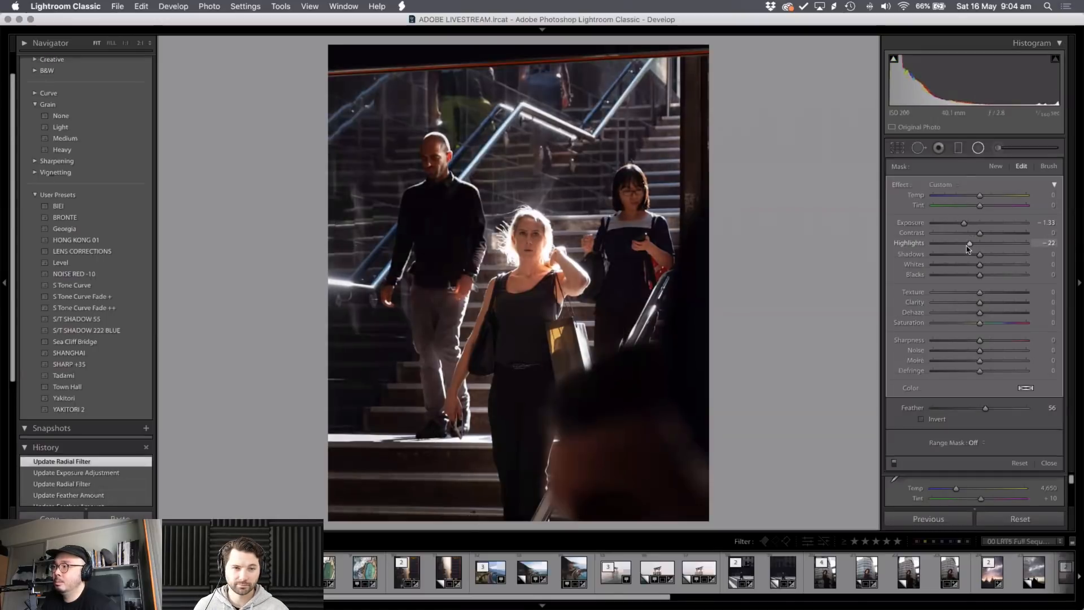
left_click_drag(979, 255, 967, 229)
left_click(967, 225)
left_click_drag(967, 225, 966, 225)
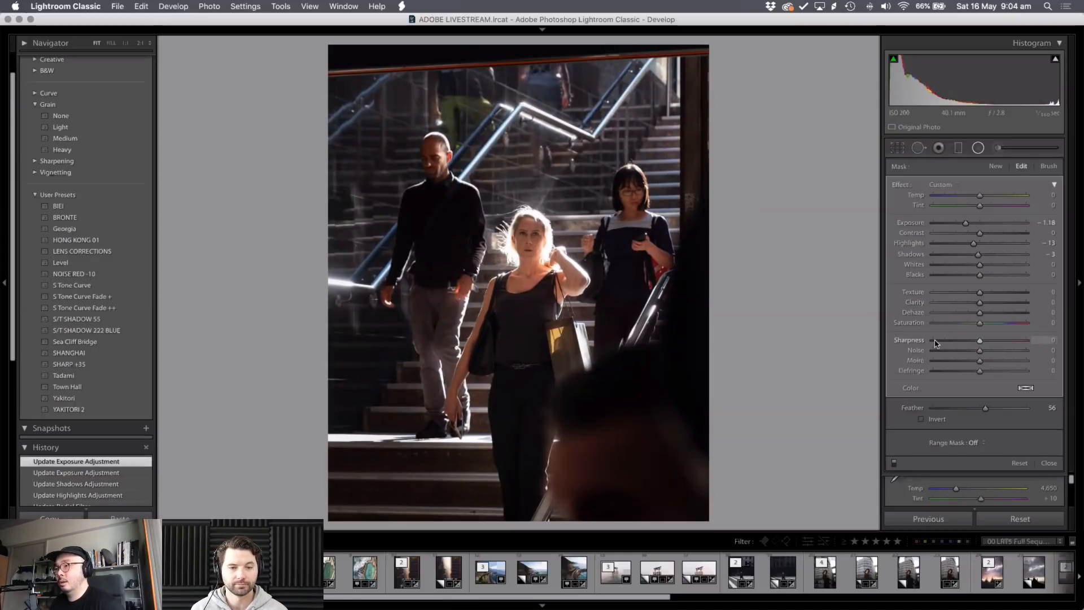
- Try the radial filter's sharpness at -100, and reset it to 0
left_click_drag(939, 342, 898, 345)
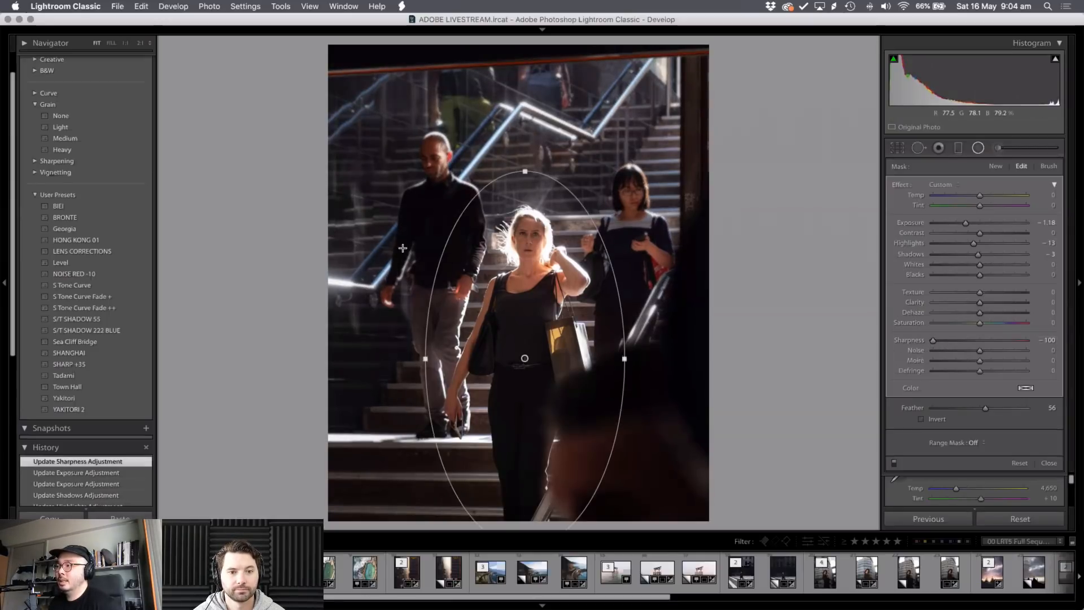
double_click(933, 341)
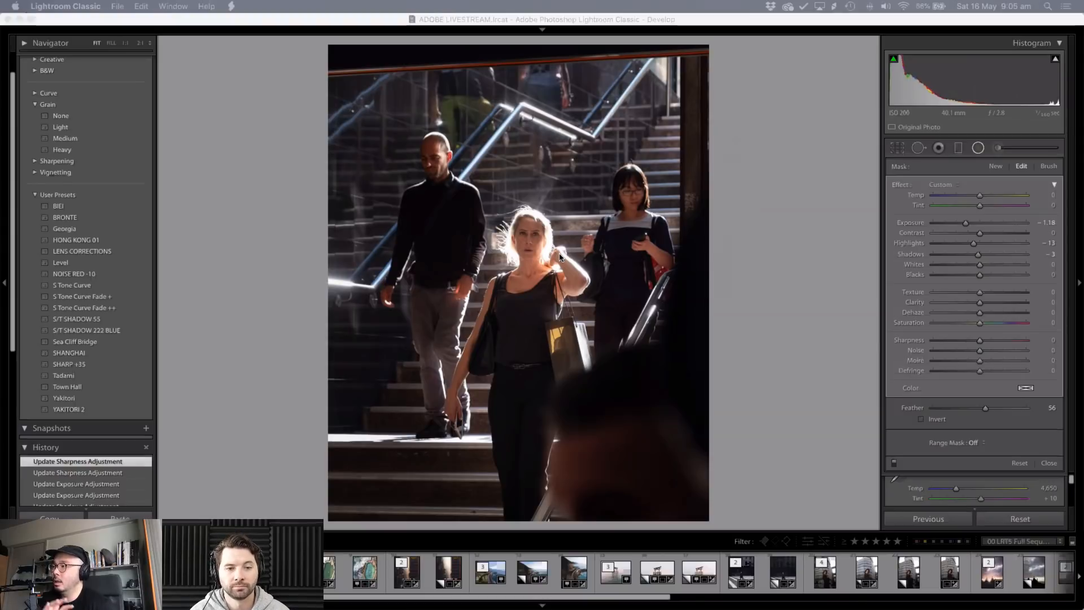
- Show the photo info overlay on the image, and preview the radial filter's red mask overlay
left_click(263, 118)
key("i")
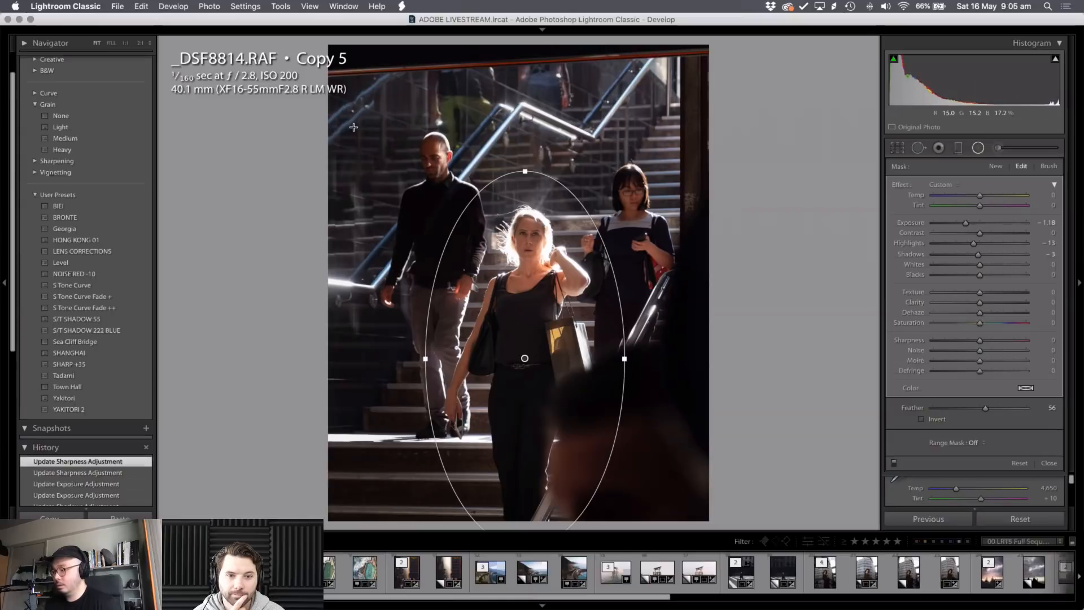
key("o")
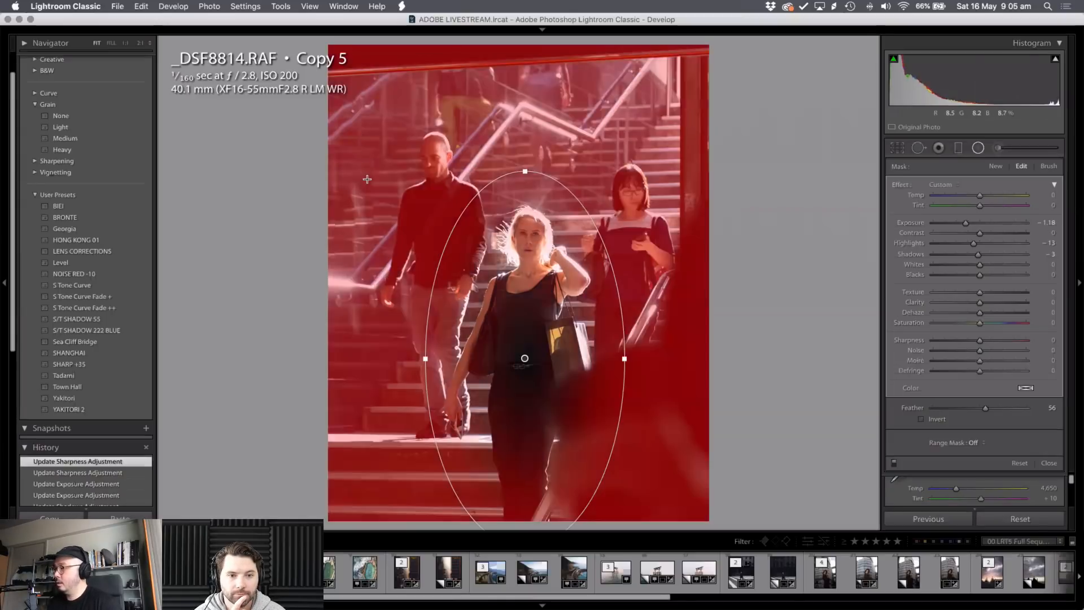
key("o")
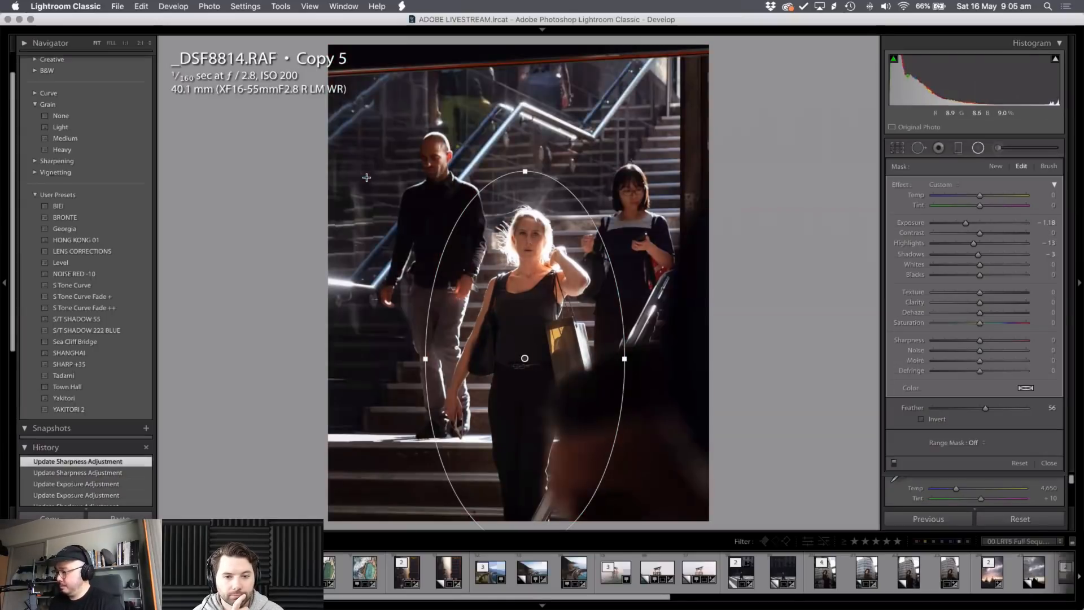
- Open the unedited Copy 3, leave the radial filter tool, and inspect the man's face at close range
left_click(228, 345)
key("Left")
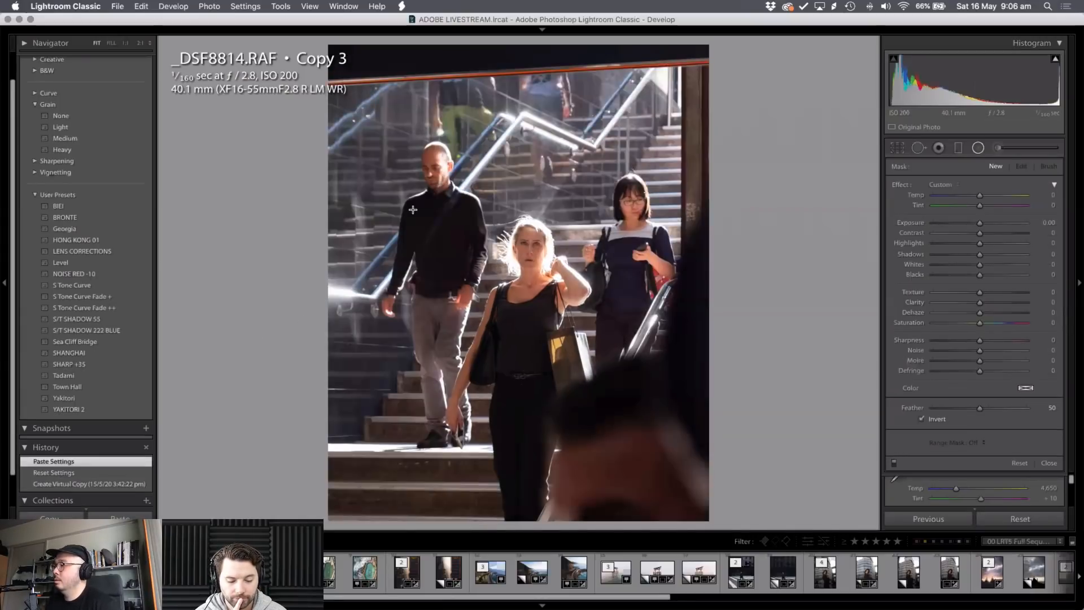
key("shift+m")
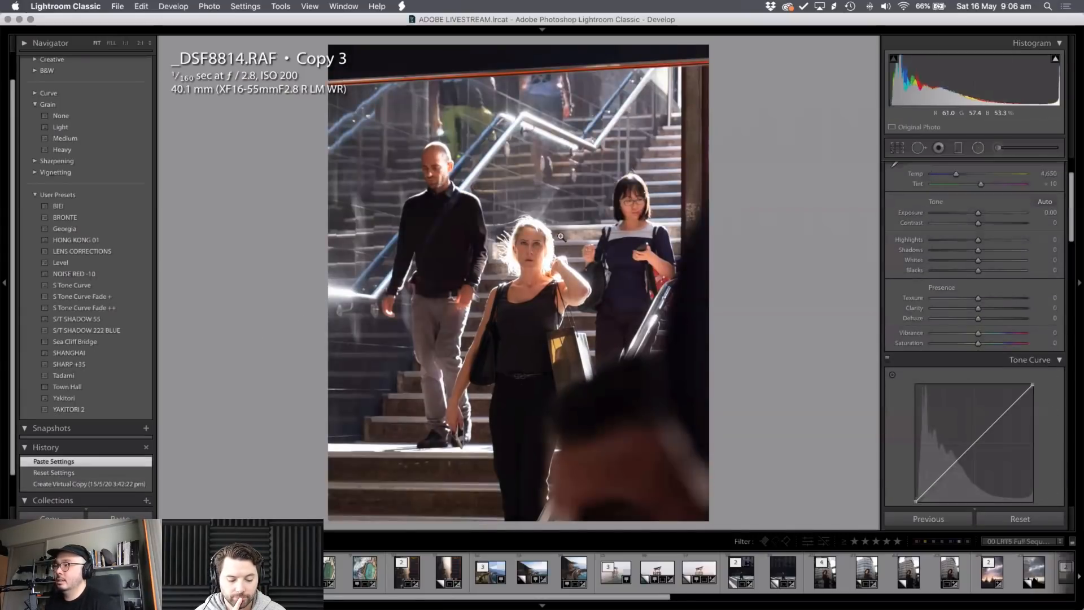
left_click(476, 210)
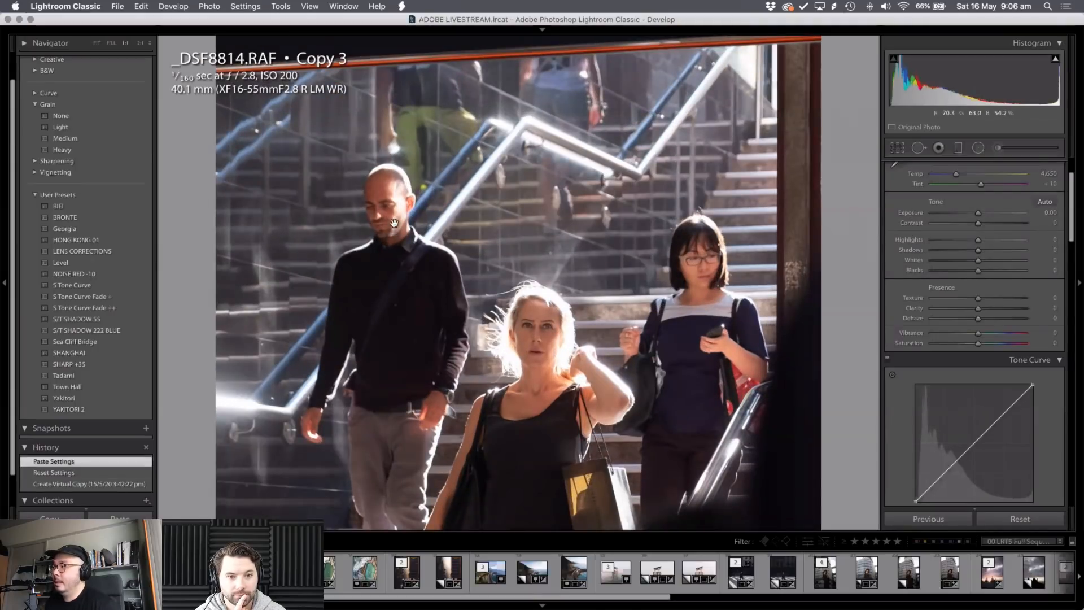
left_click(701, 273)
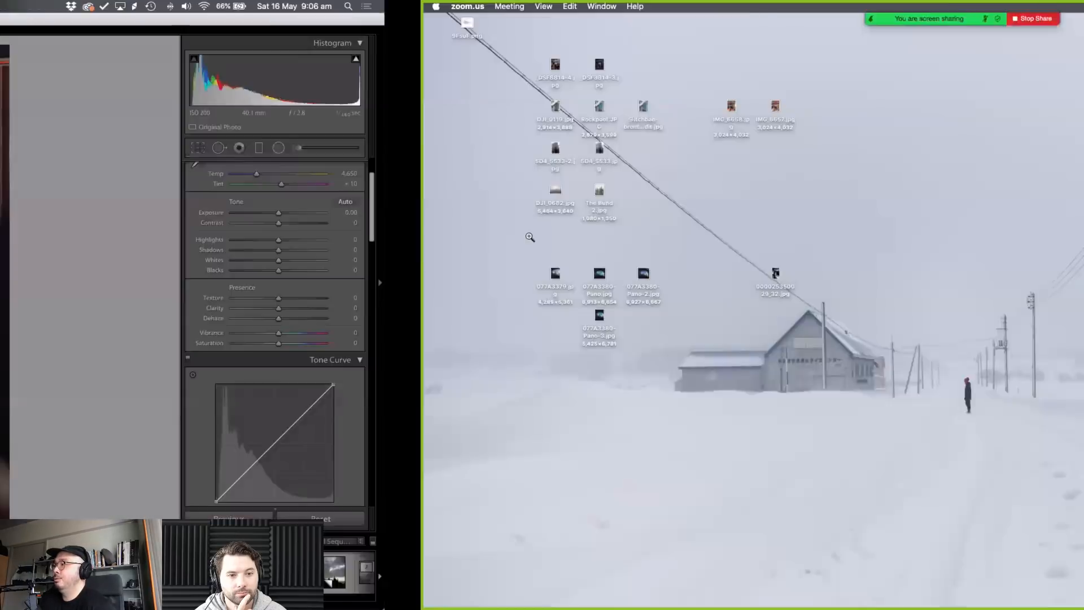
- Switch to the Finder desktop and view the focus diagram 9FsuF.png in an enlarged Quick Look preview
key("ctrl+Right")
left_click(48, 39)
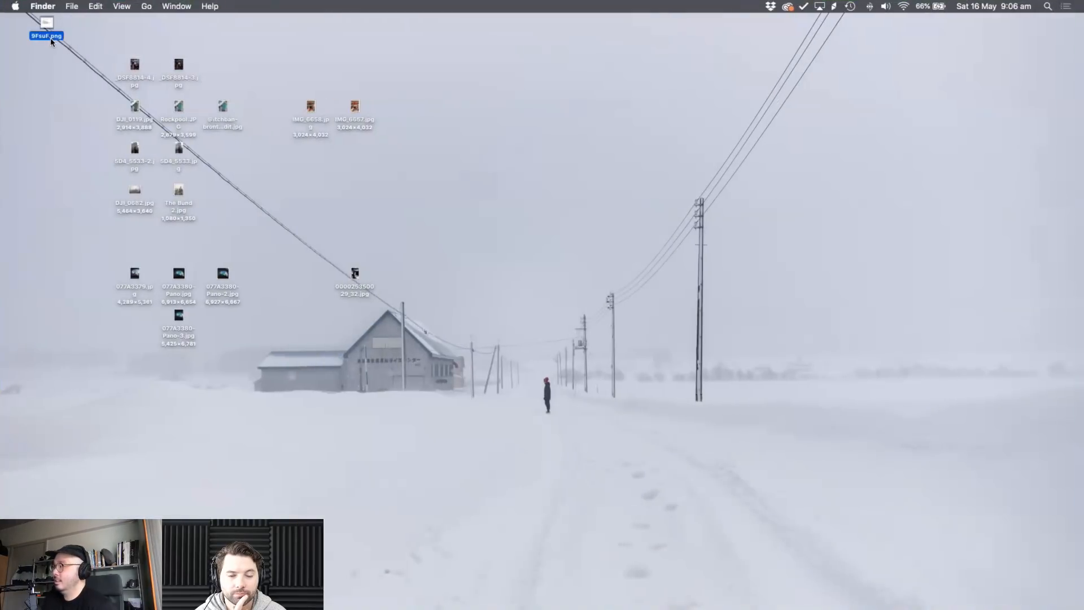
key("space")
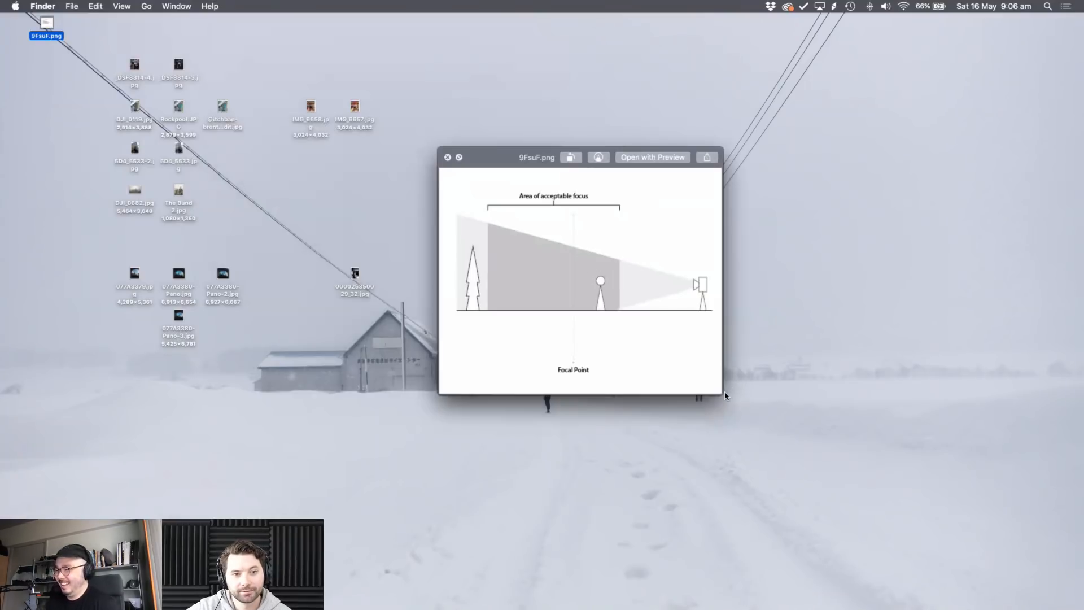
left_click_drag(724, 393, 980, 551)
left_click_drag(757, 399, 550, 289)
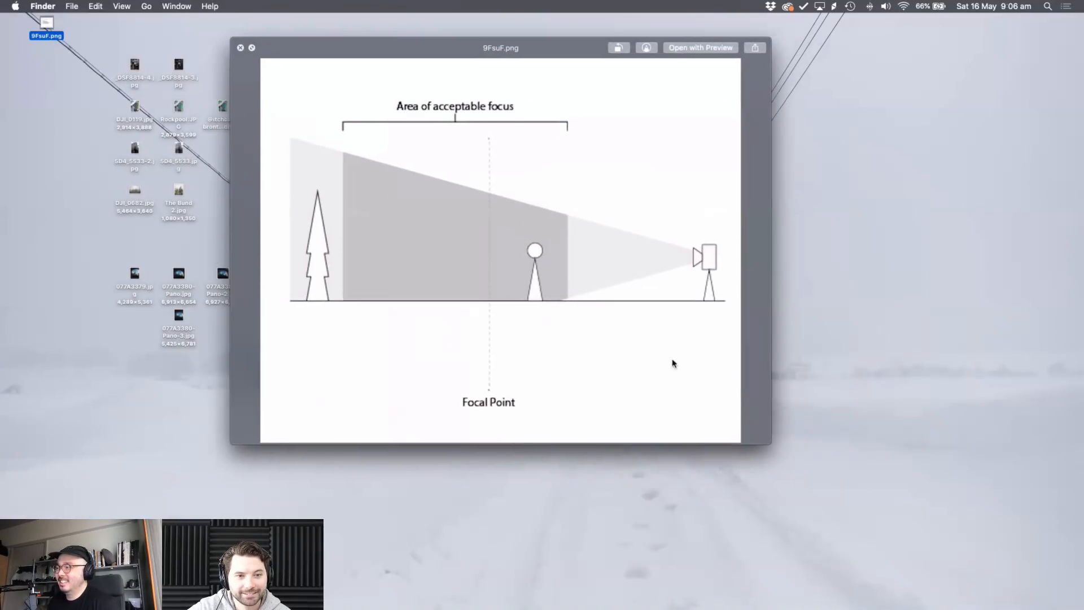
left_click_drag(768, 441, 872, 569)
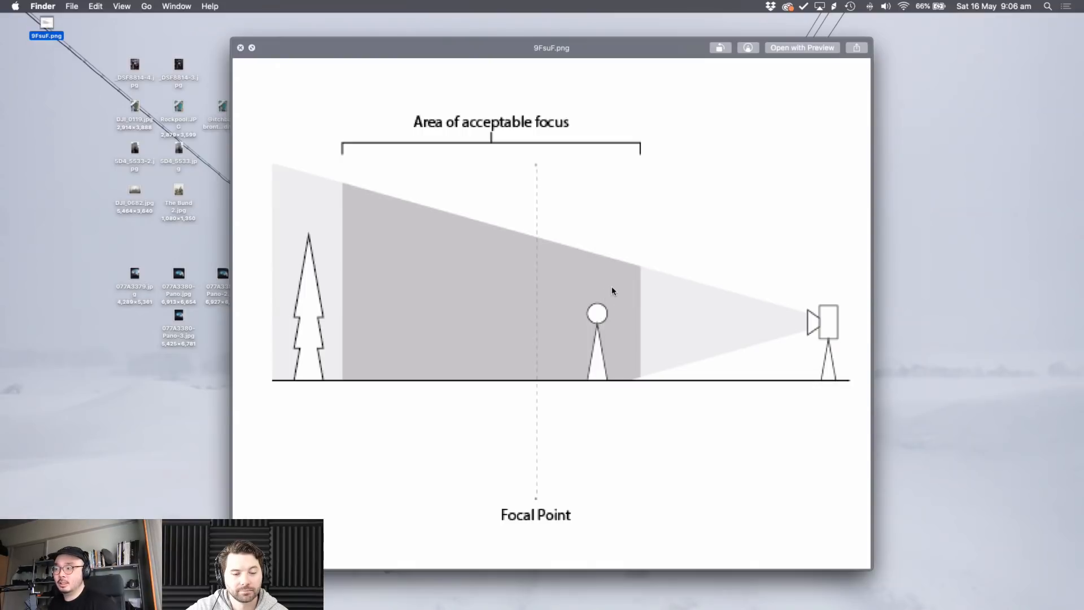
left_click_drag(613, 294, 616, 292)
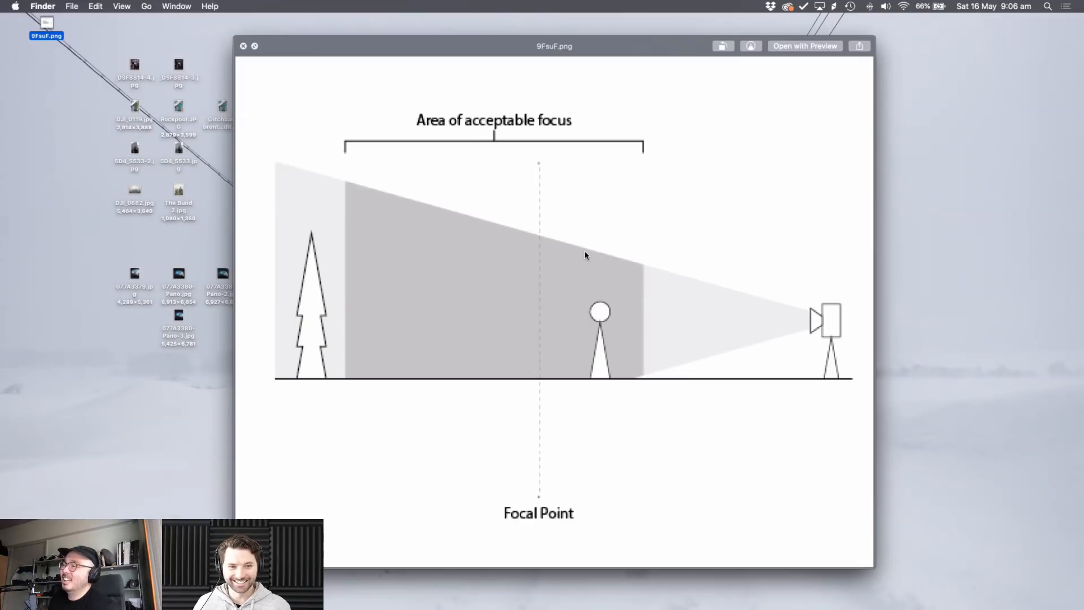
key("space")
- Compare the badge photos IMG_6658.jpg and IMG_6657.jpg in Quick Look, and close the preview
left_click(317, 122)
key("space")
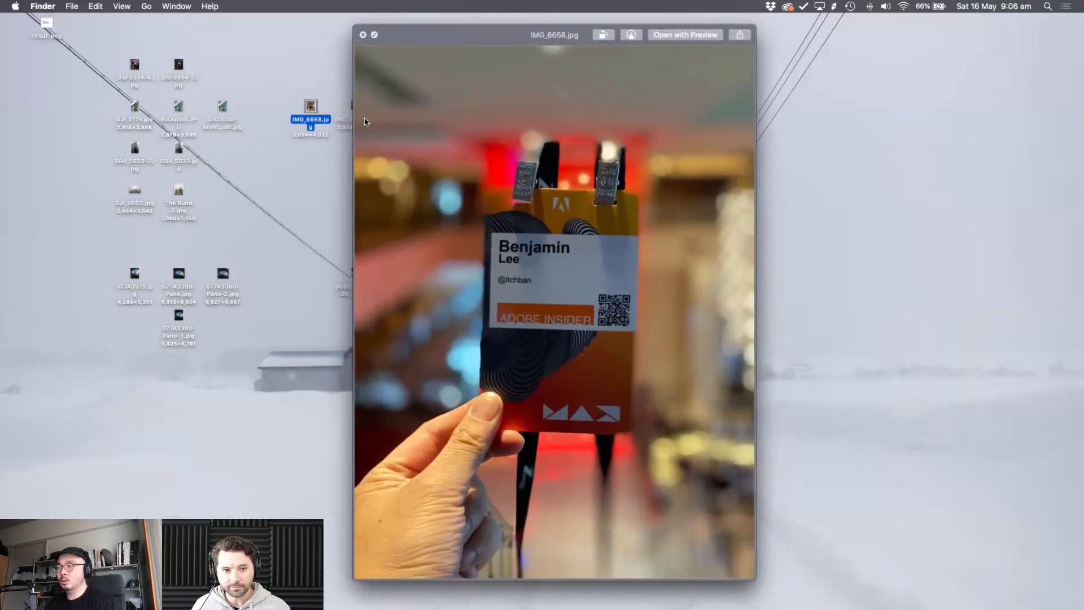
key("Right")
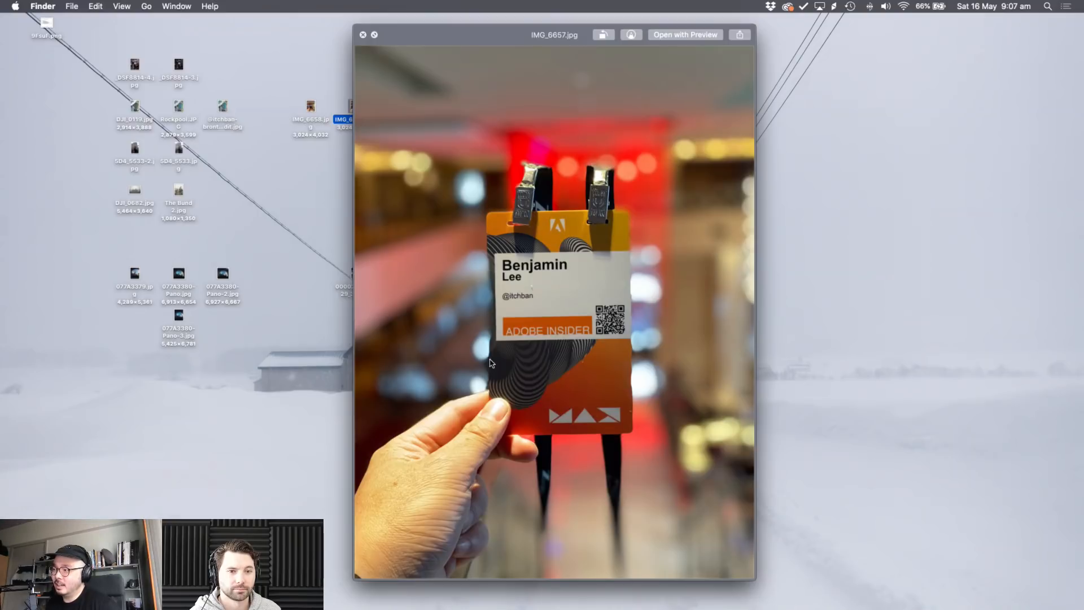
key("Left")
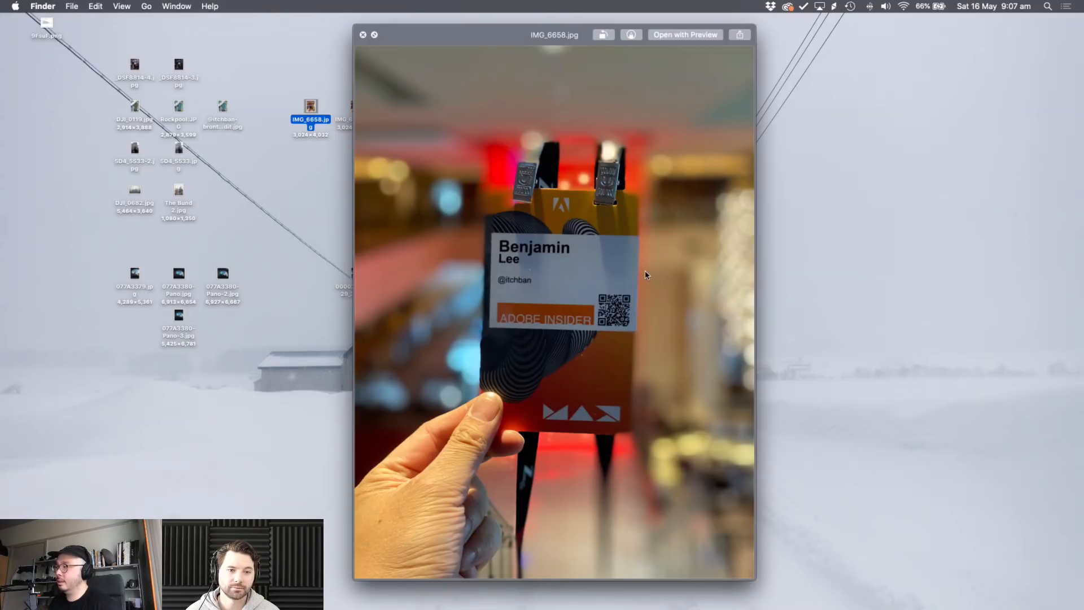
key("space")
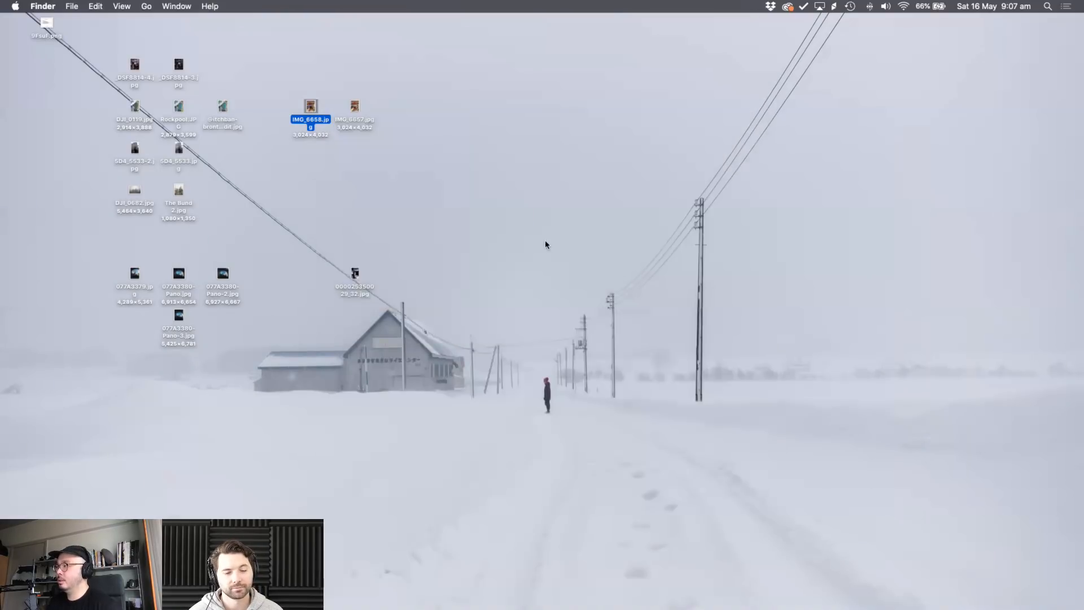
- Switch back to Lightroom Classic and open the edited Copy 5 of the staircase photo
key("ctrl+Left")
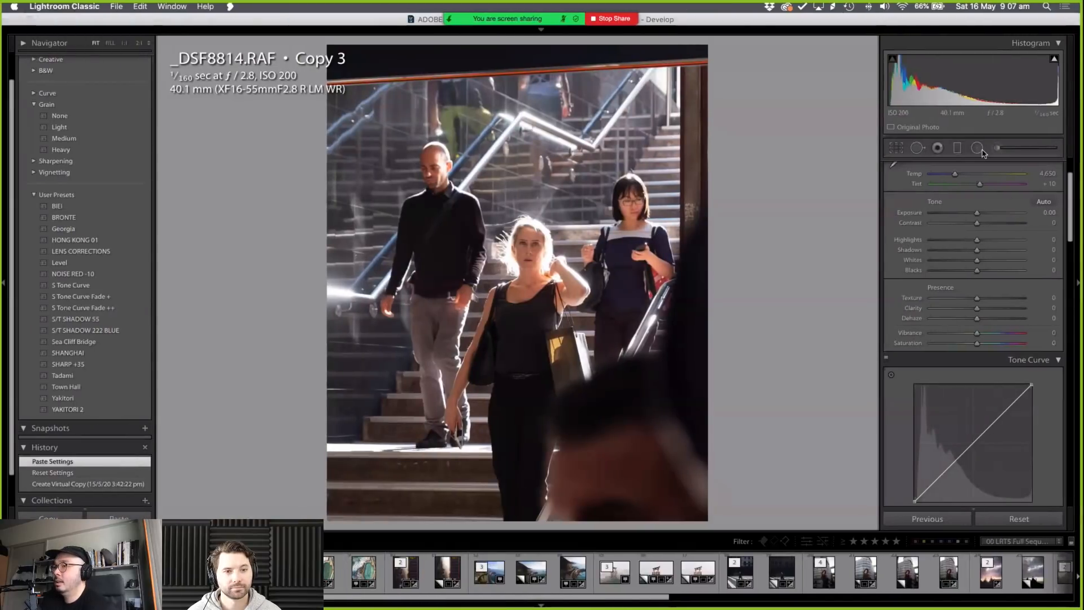
left_click(979, 148)
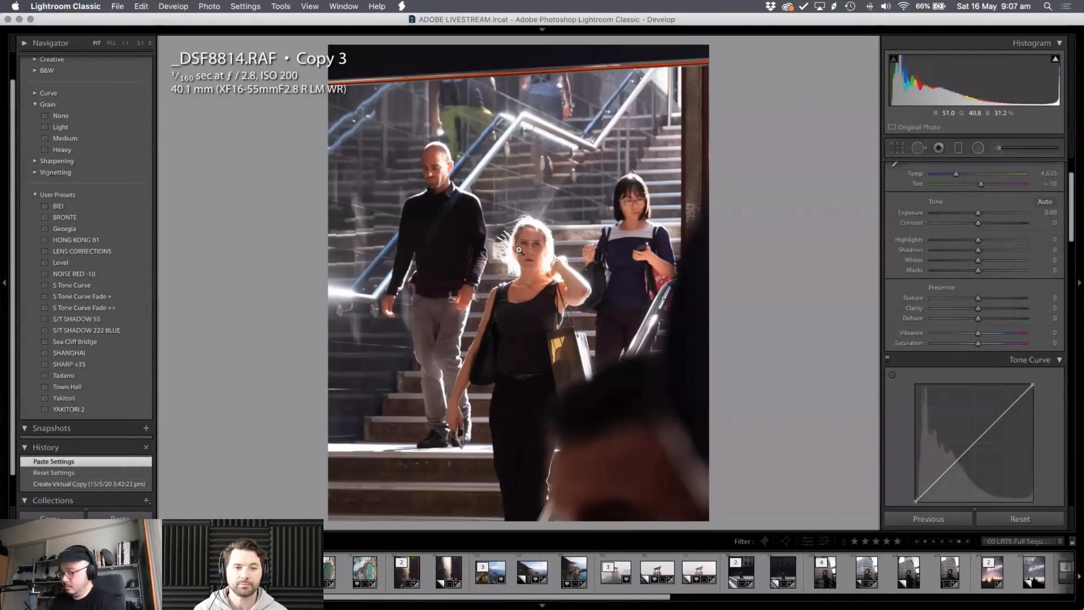
key("Right")
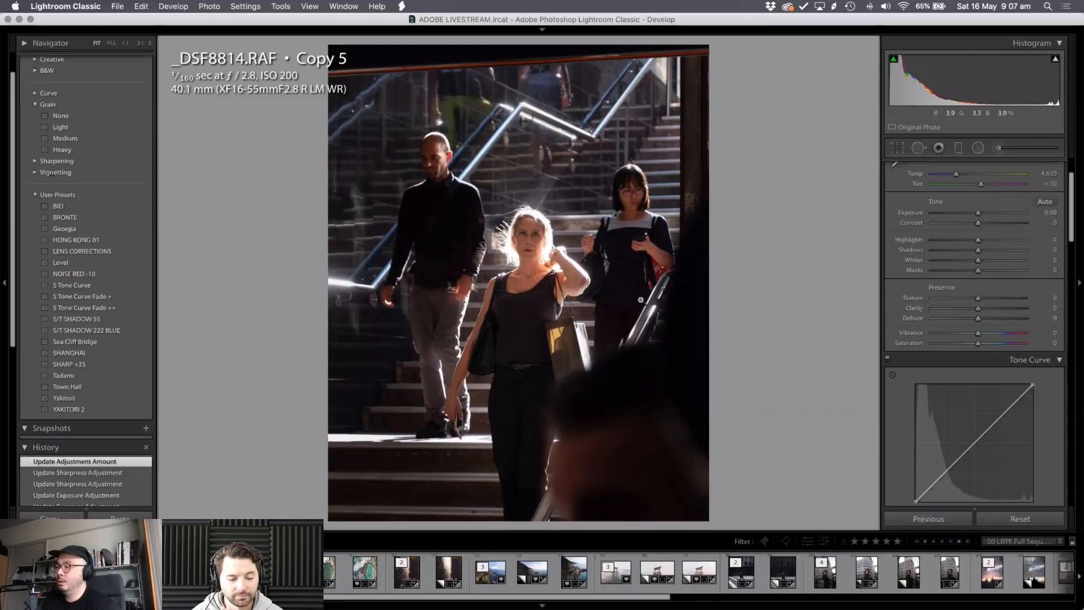
- Switch to the Finder desktop, preview the focus diagram 9FsuF.png once more, and close it
key("ctrl+Right")
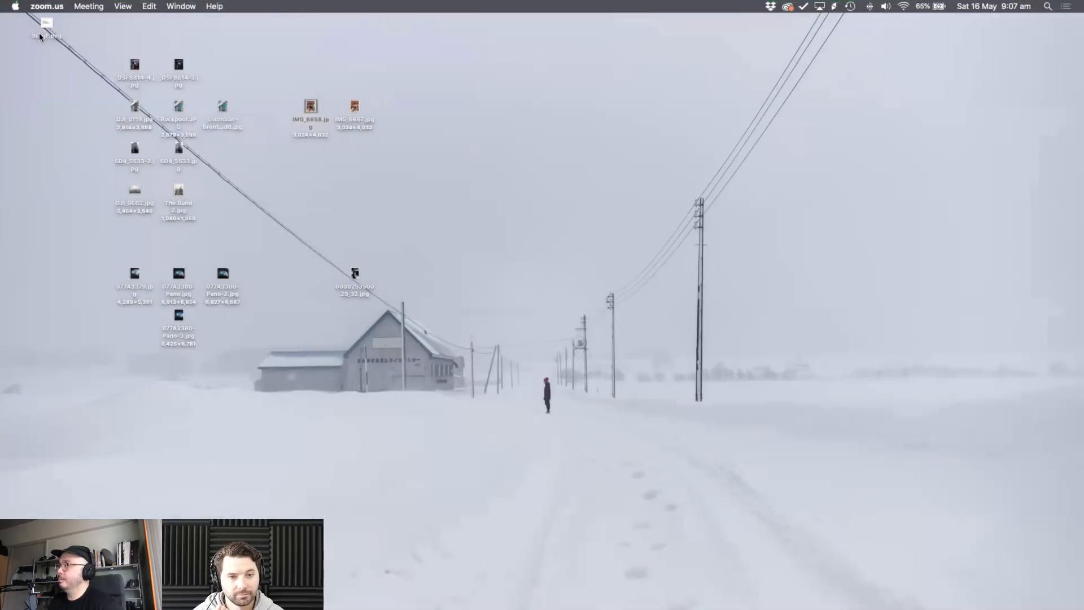
left_click(44, 34)
key("space")
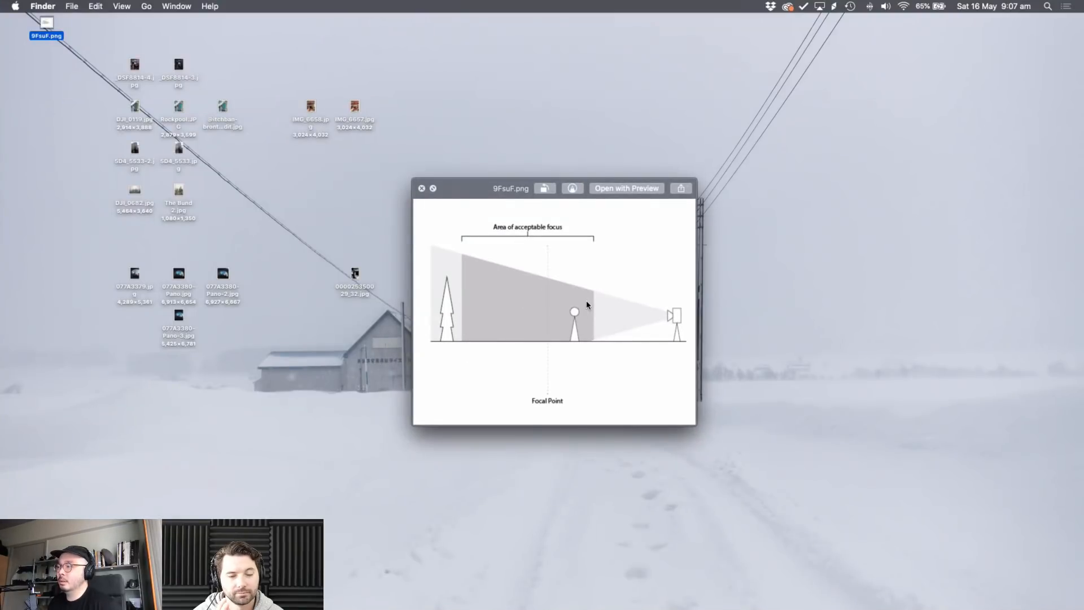
key("space")
- Return to Lightroom Classic and inspect the man's face on Copy 5 at close range
key("ctrl+Left")
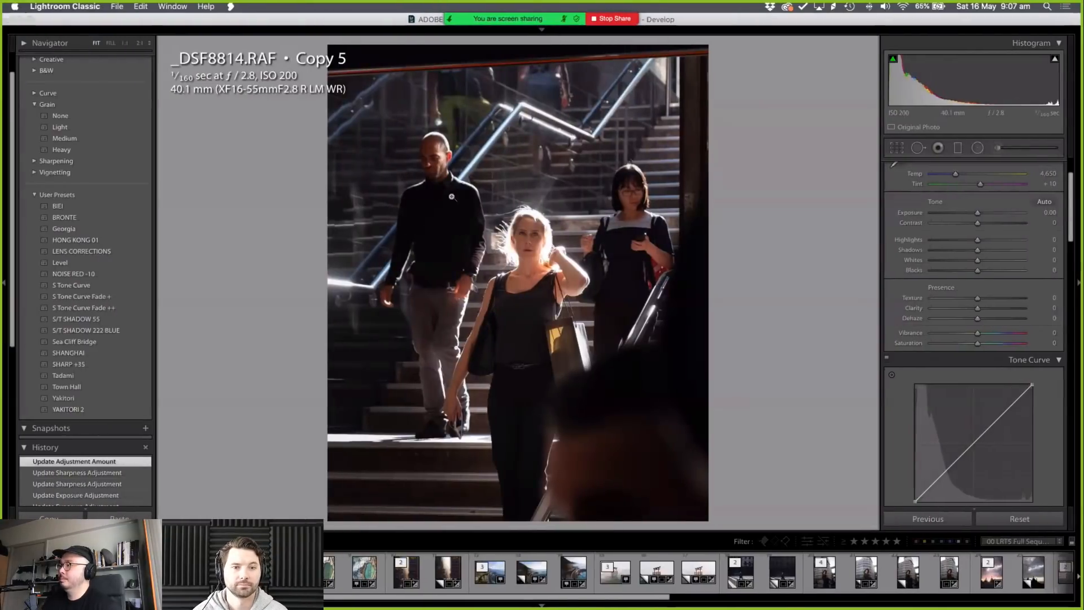
left_click(399, 245)
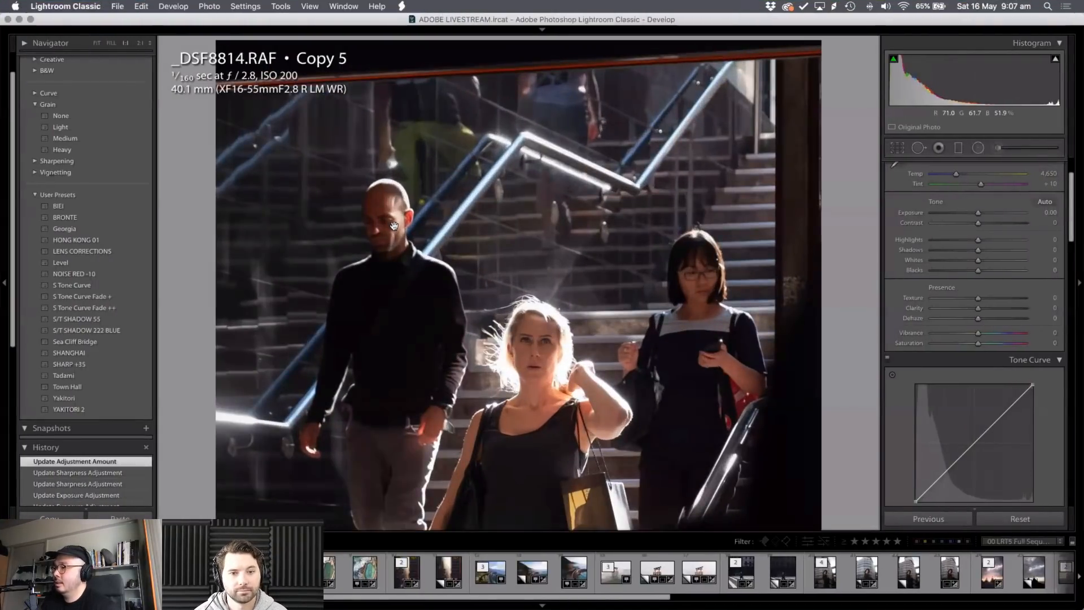
left_click(688, 261)
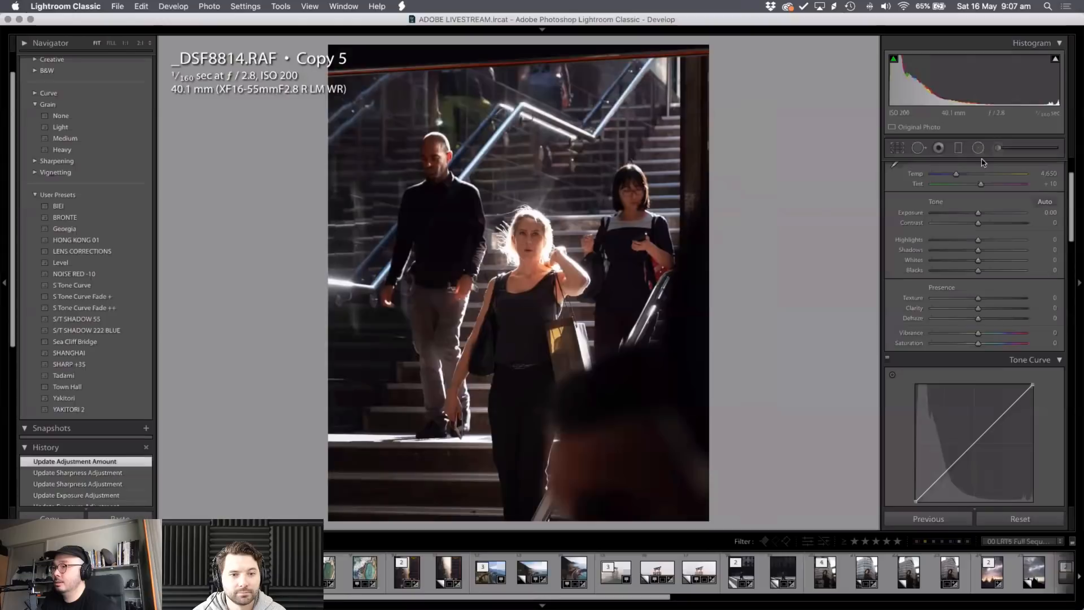
- Reselect the radial filter over the woman, set its sharpness to -56, and nudge its ellipse slightly downward
key("shift+m")
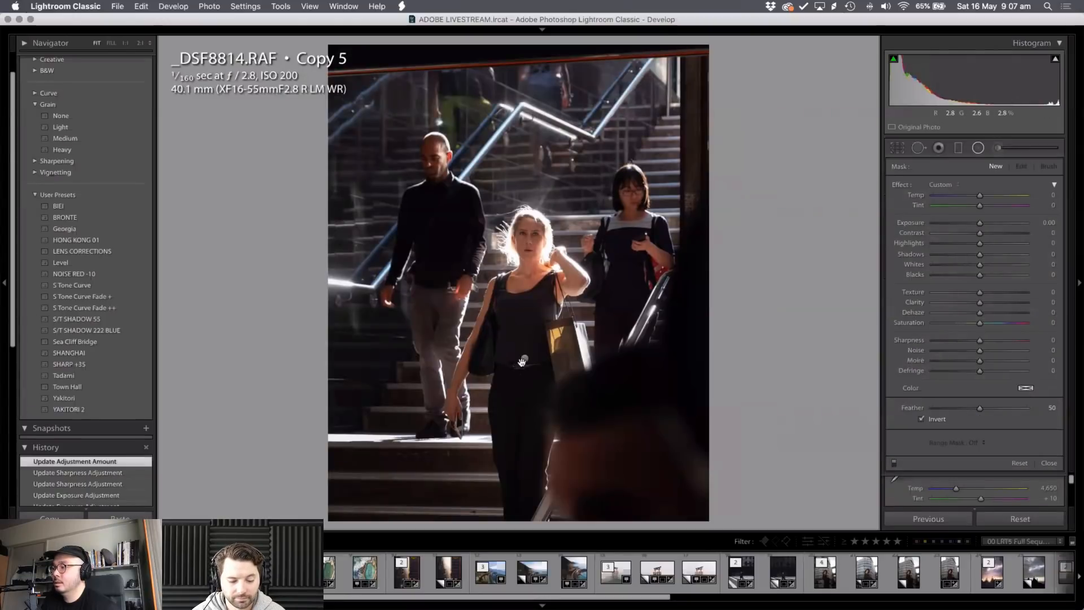
left_click(522, 362)
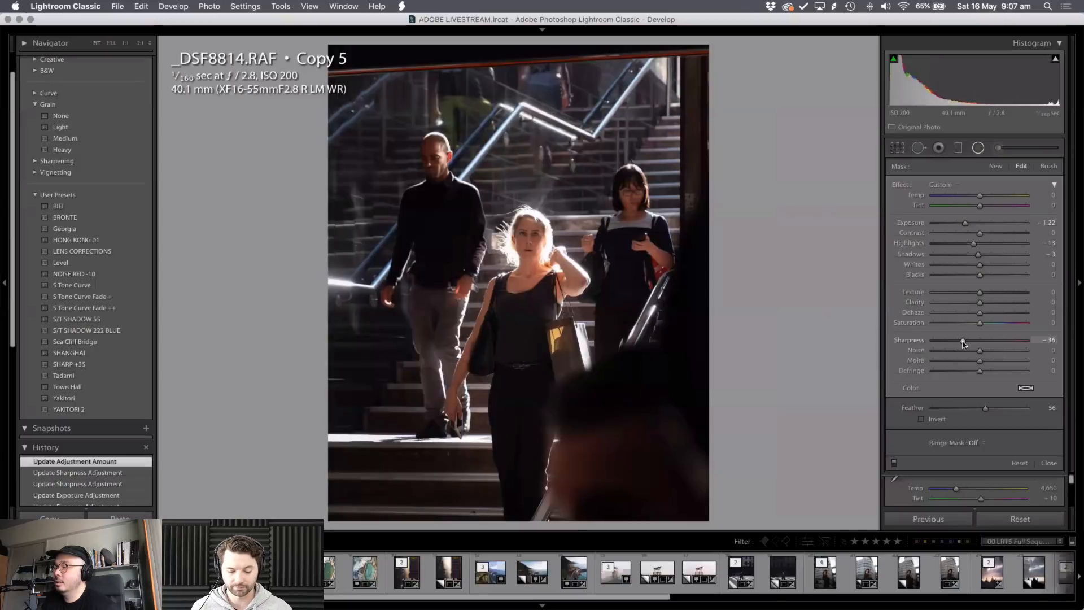
left_click_drag(948, 347, 954, 346)
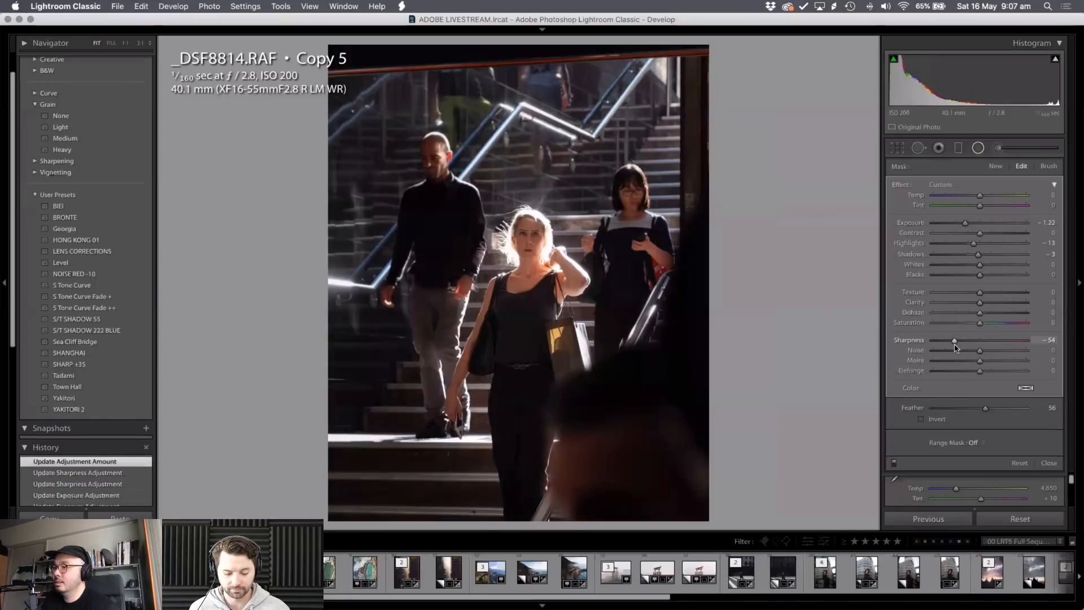
left_click_drag(958, 349, 953, 348)
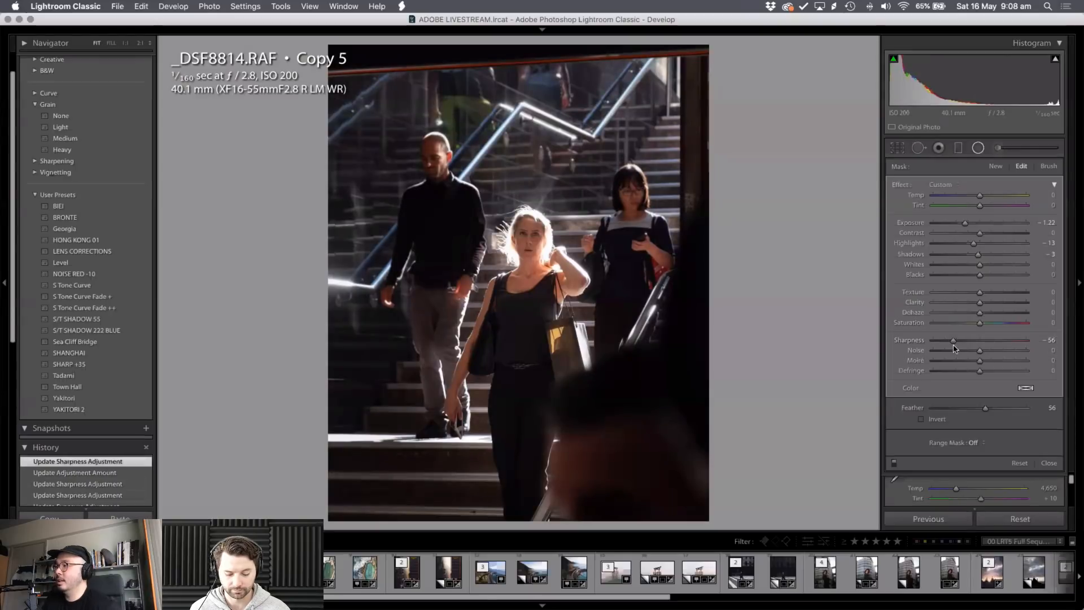
mouse_move(760, 314)
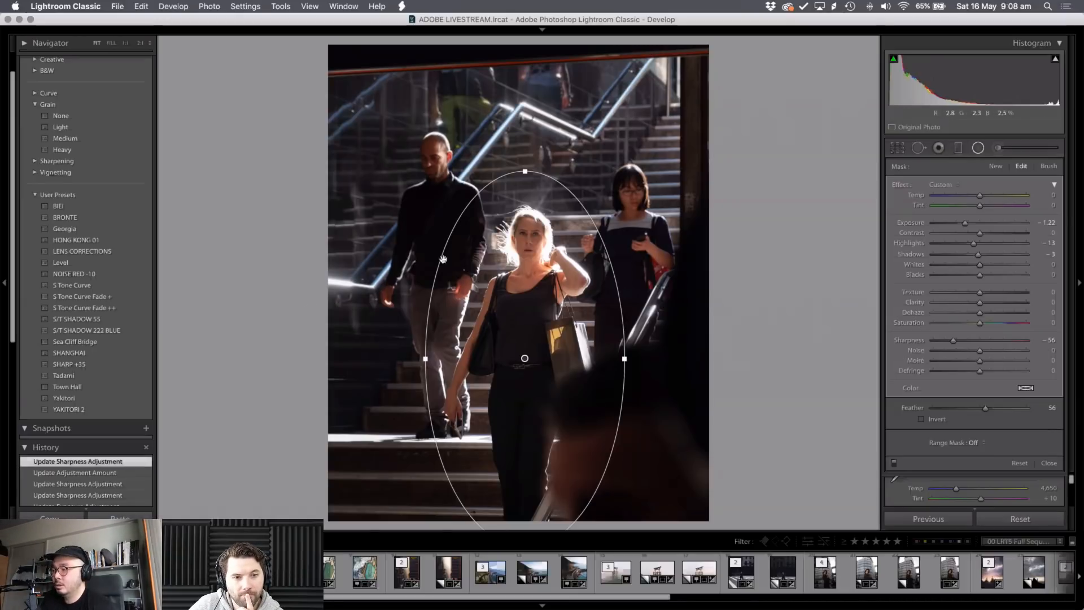
left_click_drag(524, 360, 524, 362)
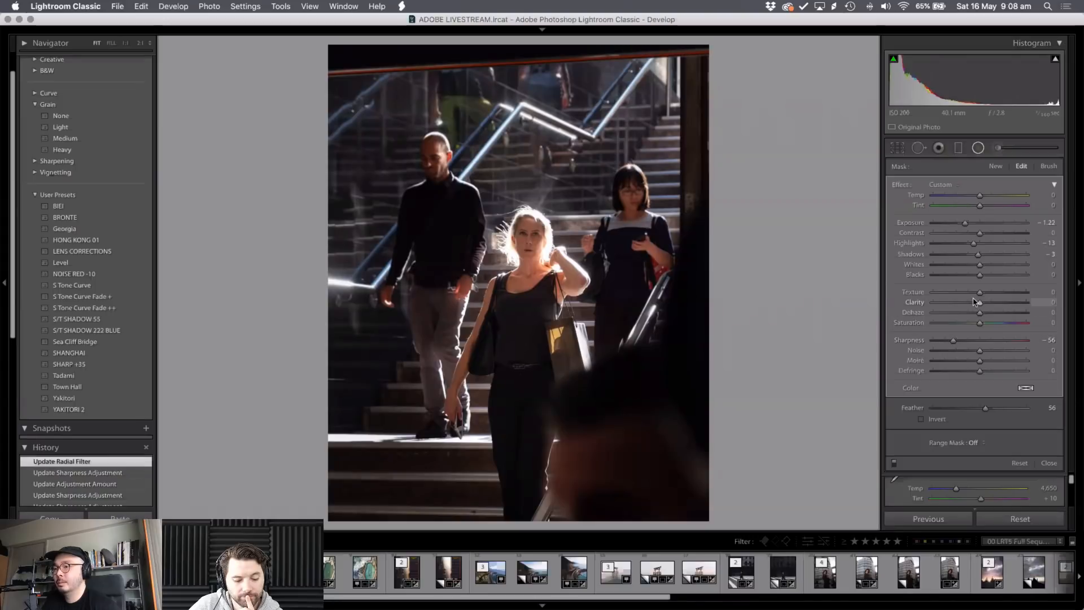
- Try lowering the woman's radial filter clarity, resetting it, and setting its sharpness to -100, then undo the sharpness change
left_click_drag(973, 305, 890, 317)
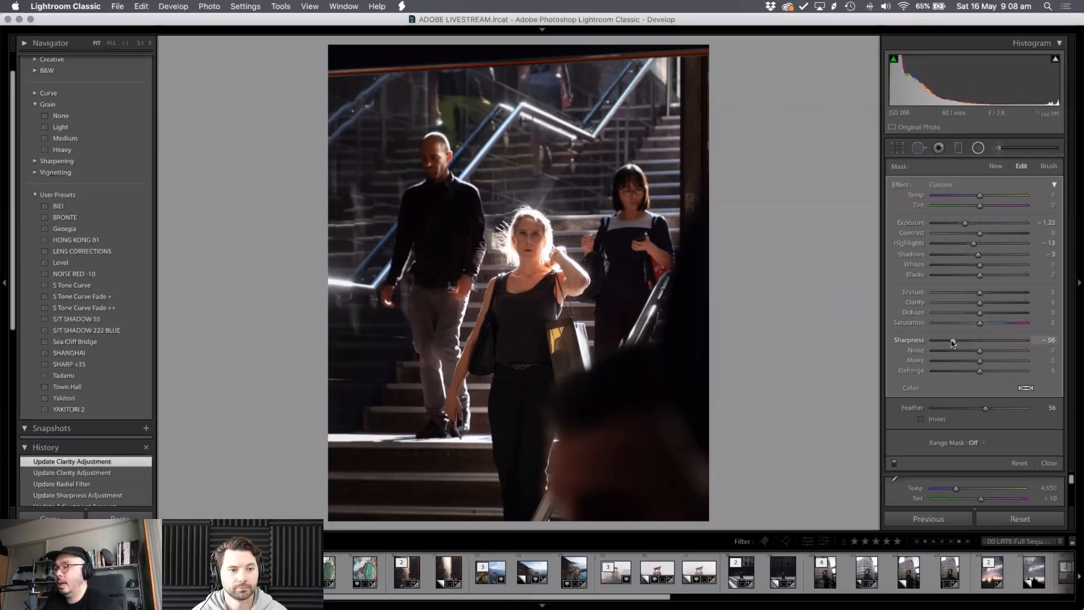
left_click_drag(927, 343, 906, 346)
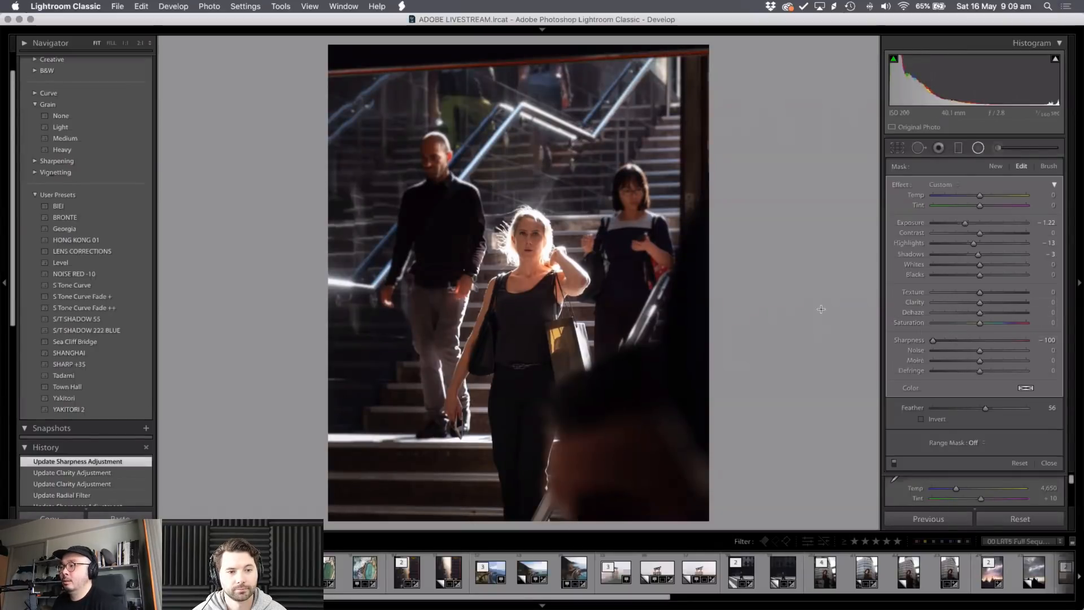
key("super+z")
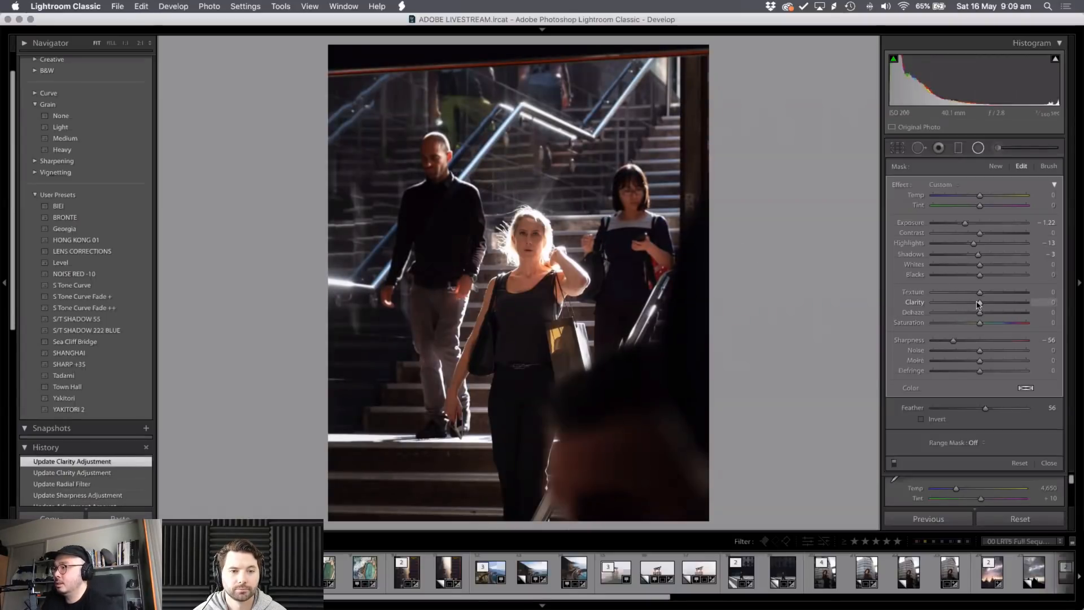
- Try clarity and texture at -100 in turn on the woman's radial filter, resetting each to 0
left_click_drag(978, 305, 924, 312)
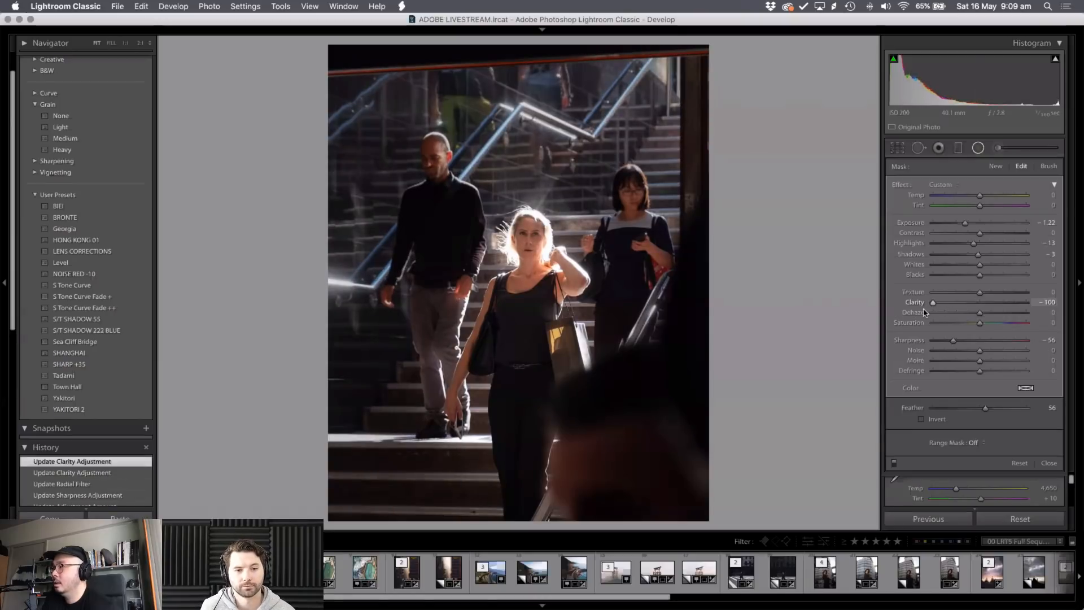
left_click(934, 304)
double_click(933, 304)
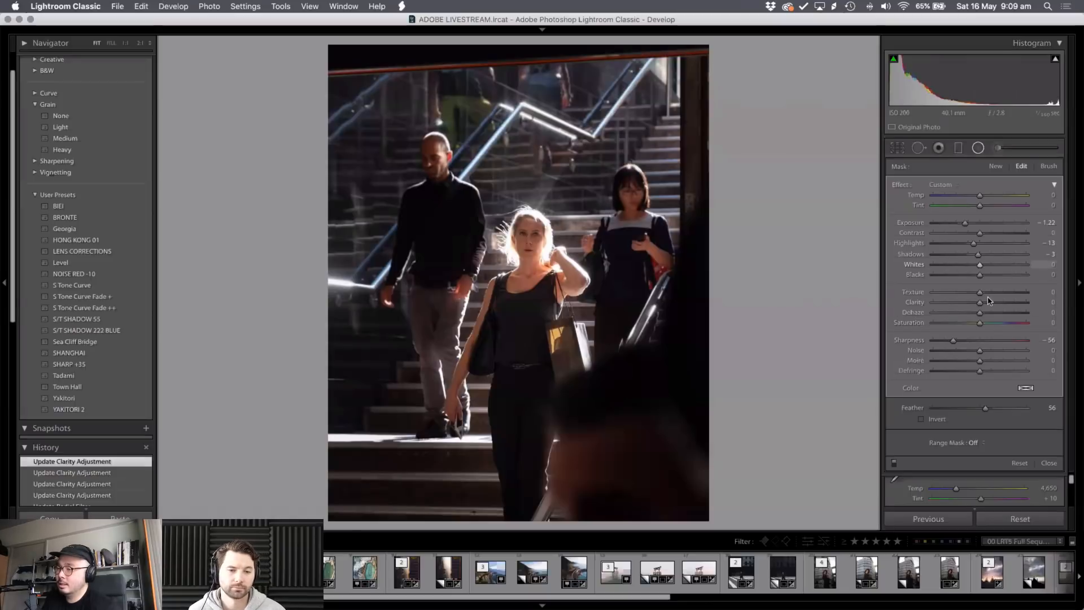
left_click_drag(976, 292, 915, 296)
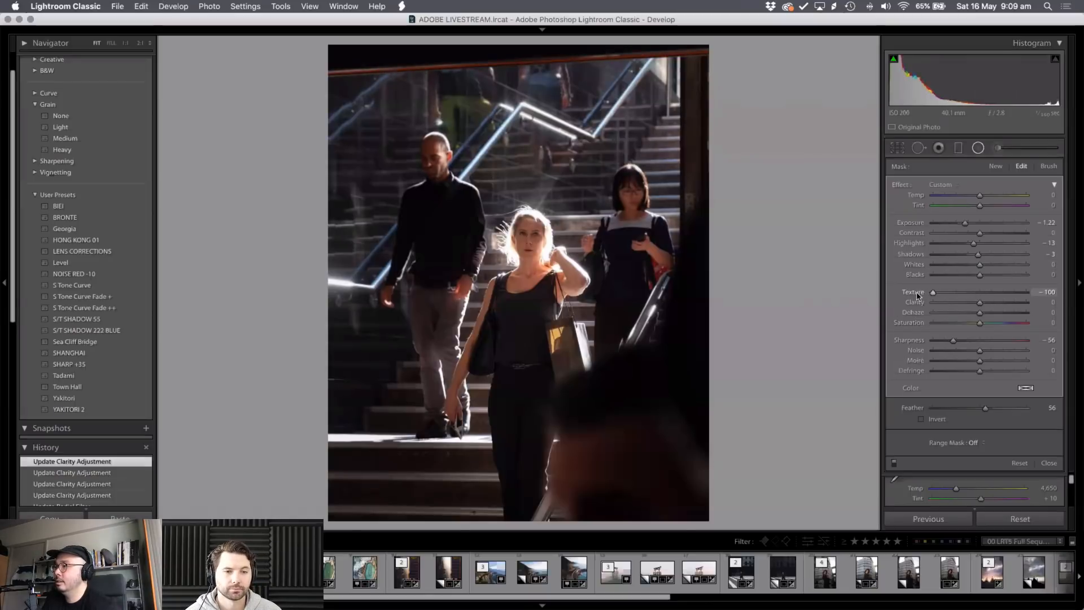
double_click(932, 293)
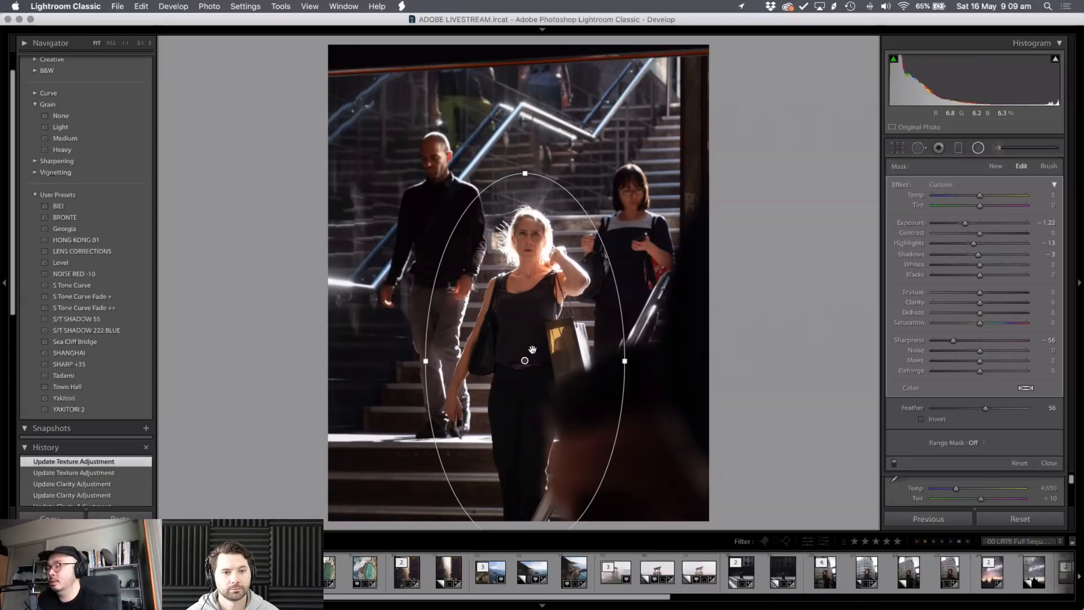
- Slightly narrow and shorten the radial filter's ellipse, recenter and rotate it around the woman, and close the radial filter tool
left_click_drag(425, 363, 428, 363)
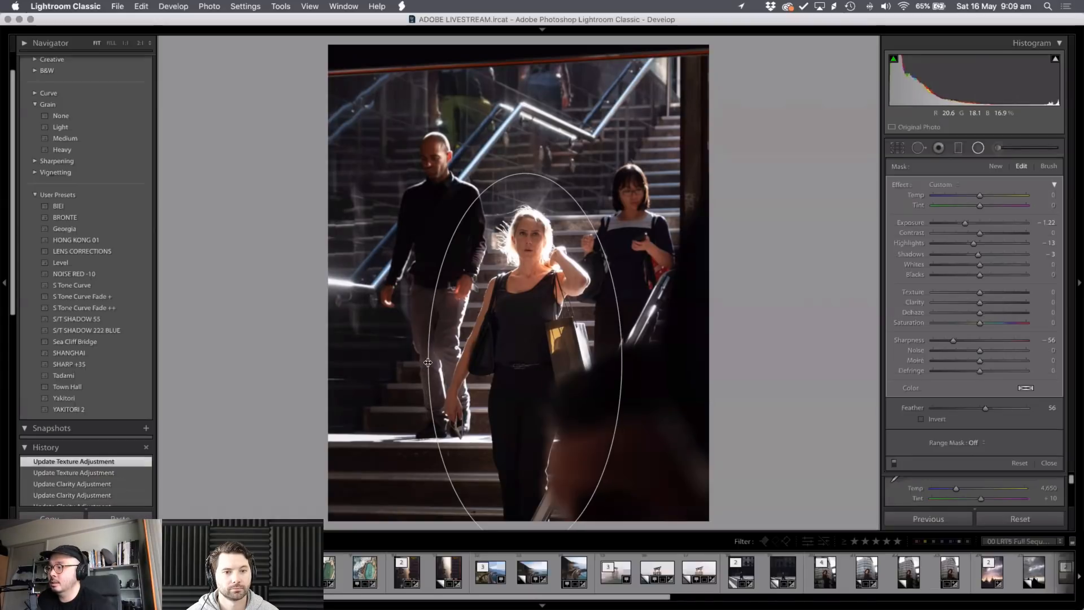
left_click_drag(524, 172, 525, 176)
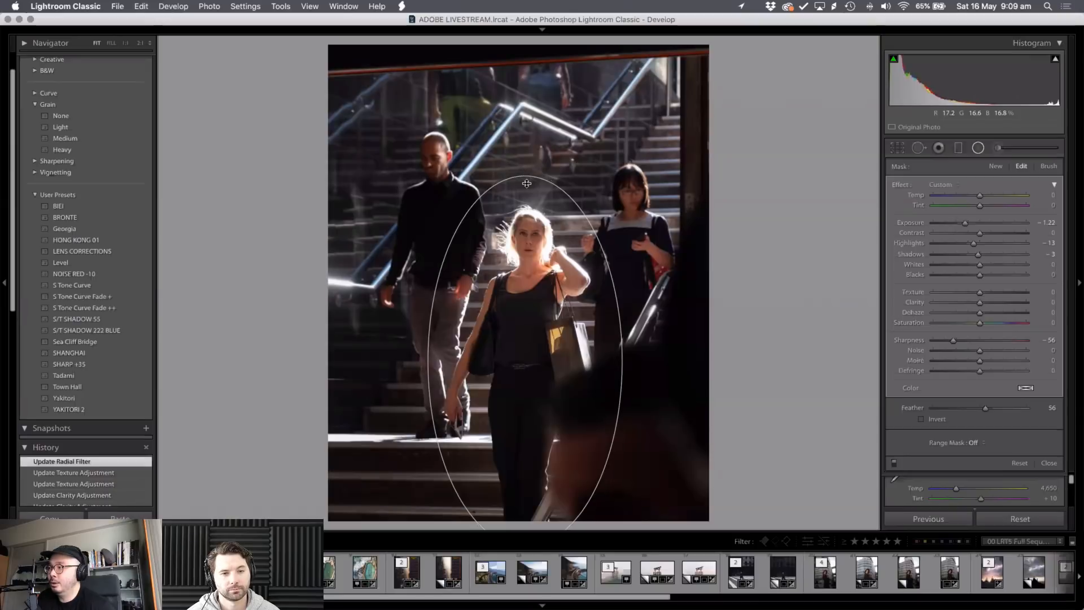
left_click_drag(523, 361, 521, 367)
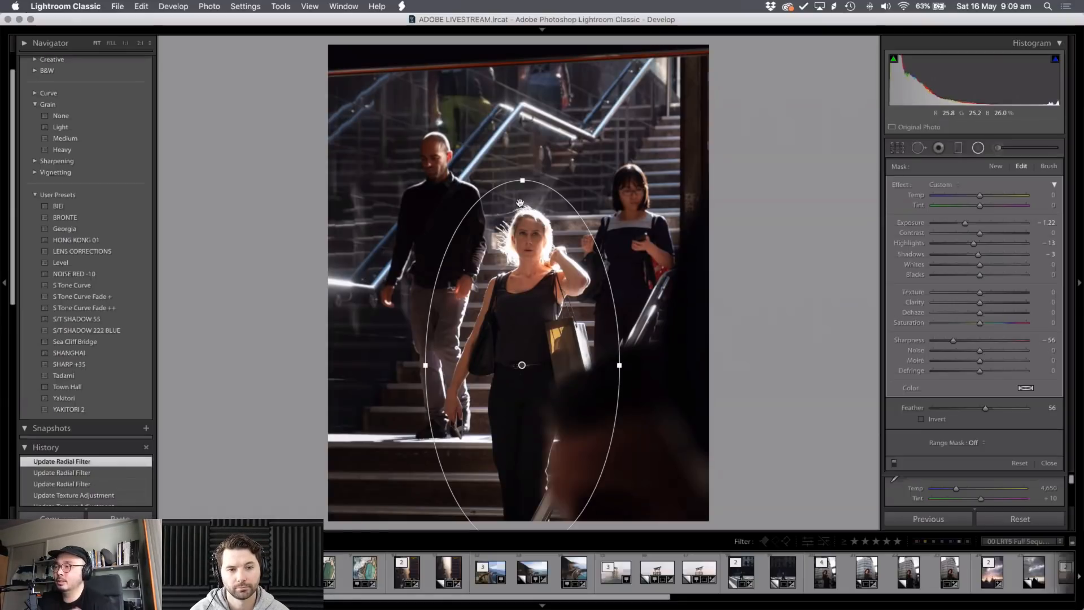
left_click_drag(527, 170, 530, 170)
left_click_drag(518, 365, 520, 365)
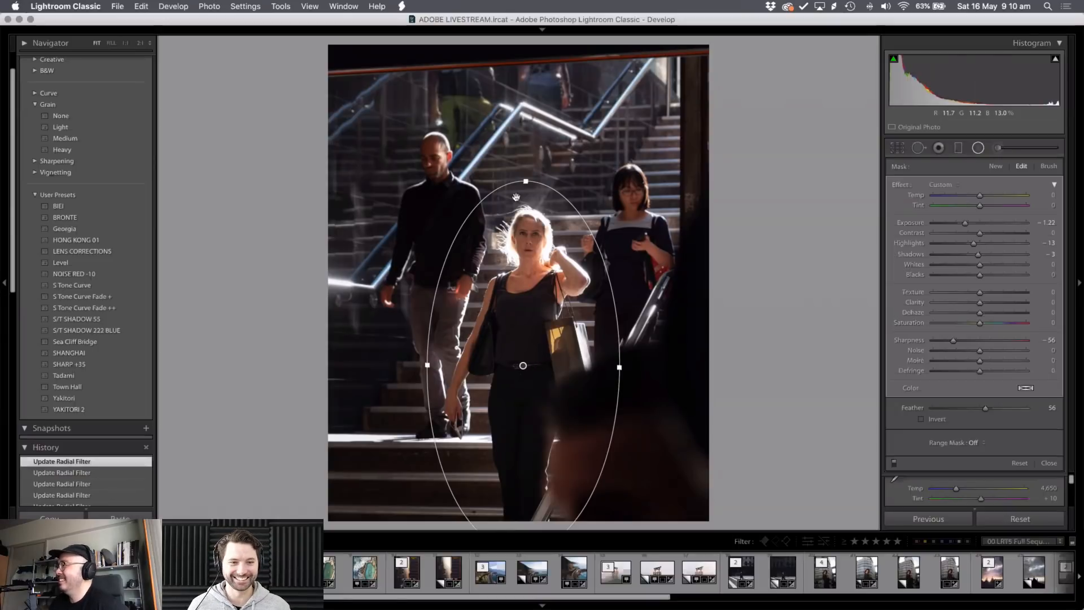
left_click_drag(528, 176, 537, 180)
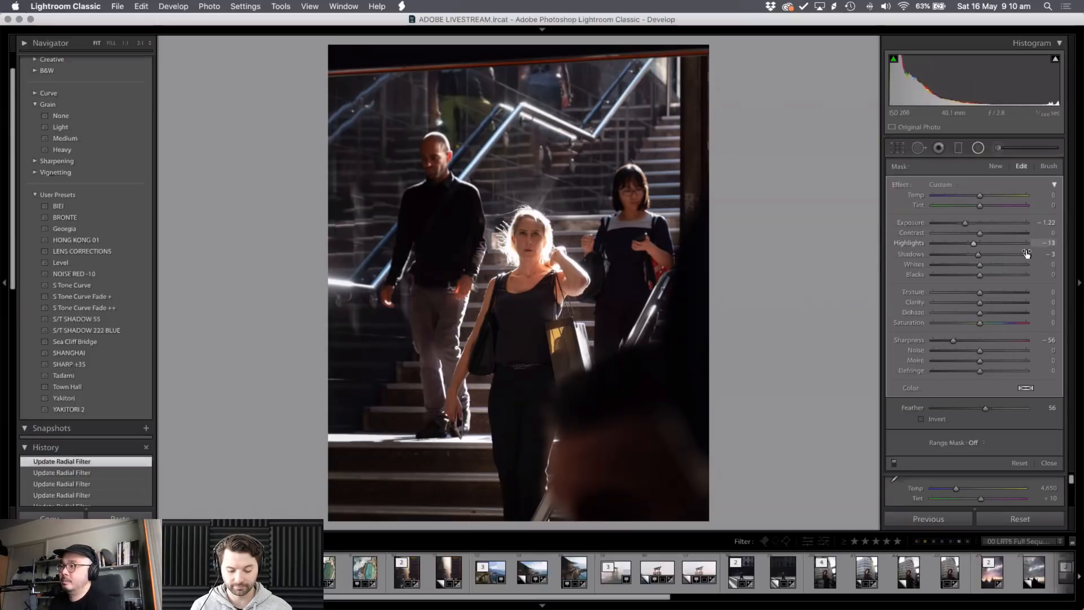
key("shift+m")
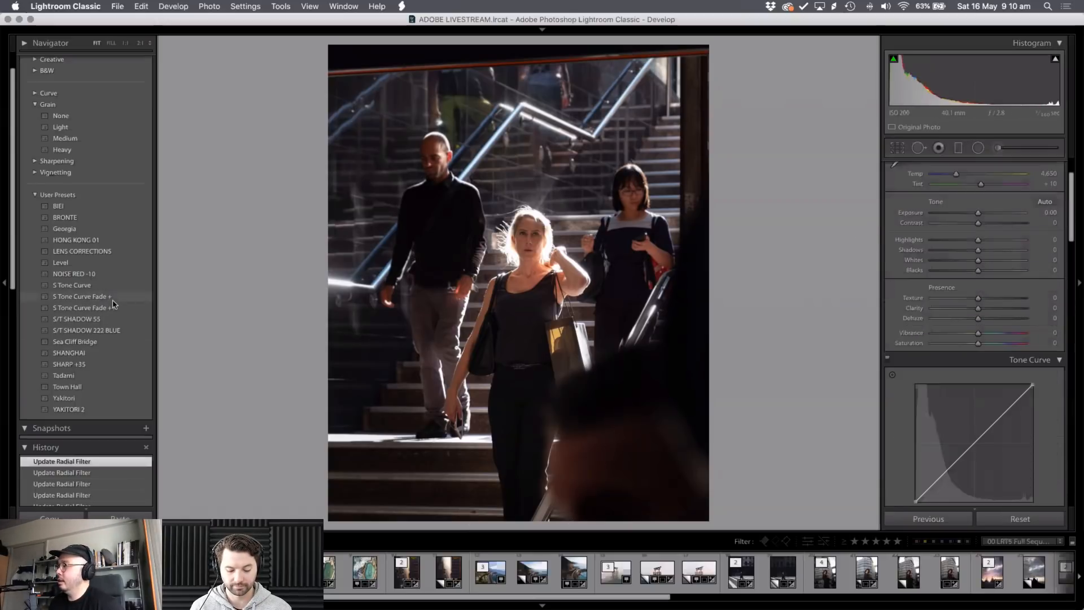
- Apply the S Tone Curve Fade + user preset and set the photo's highlights to +7
left_click(113, 296)
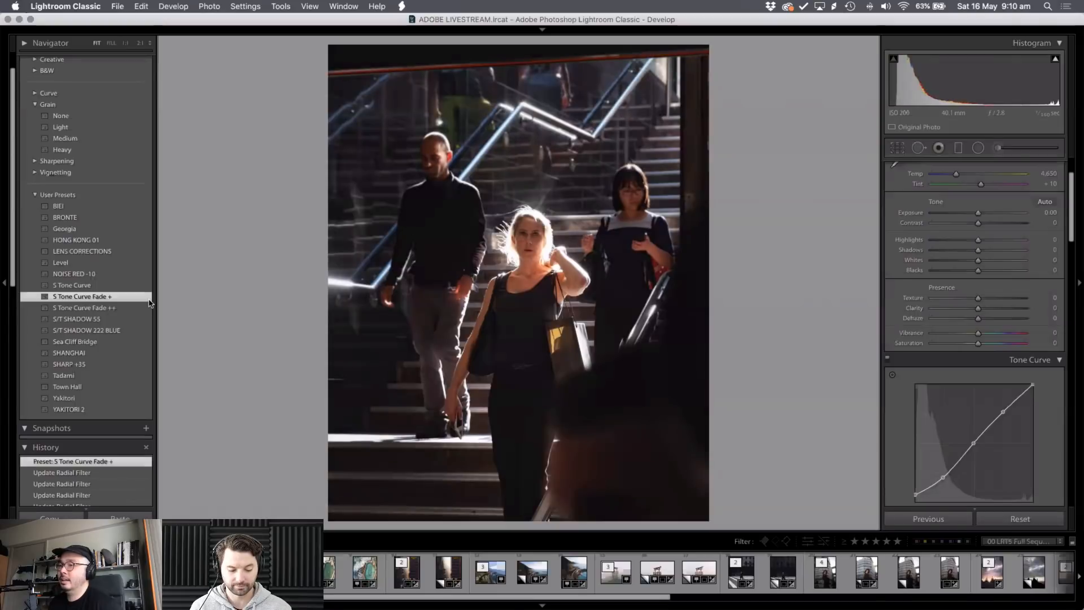
left_click_drag(982, 310, 976, 307)
scroll(972, 301, "down", 5)
scroll(953, 268, "up", 7)
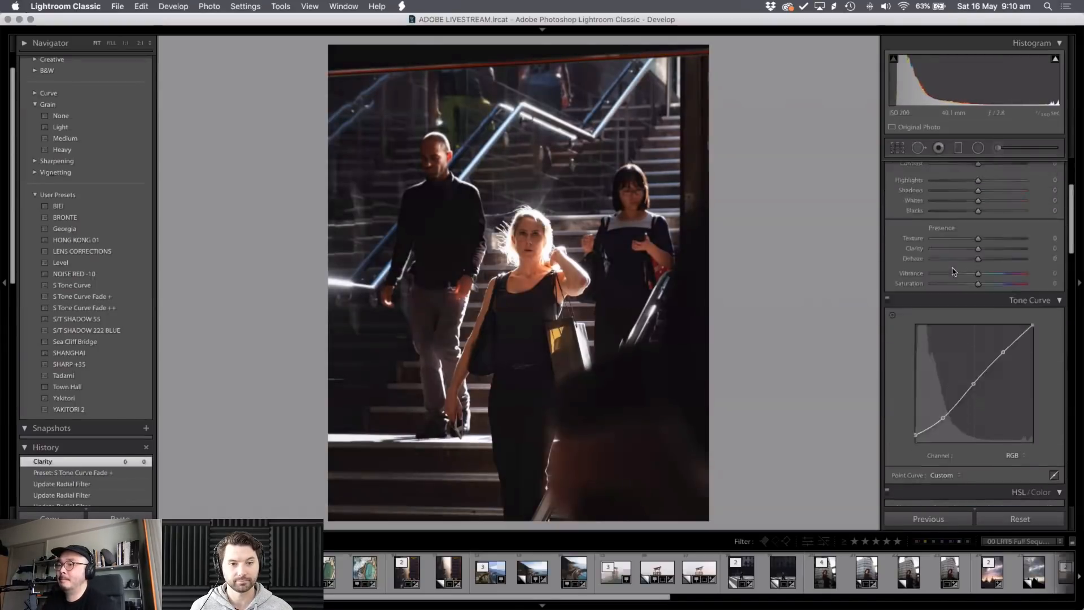
left_click_drag(980, 309, 980, 314)
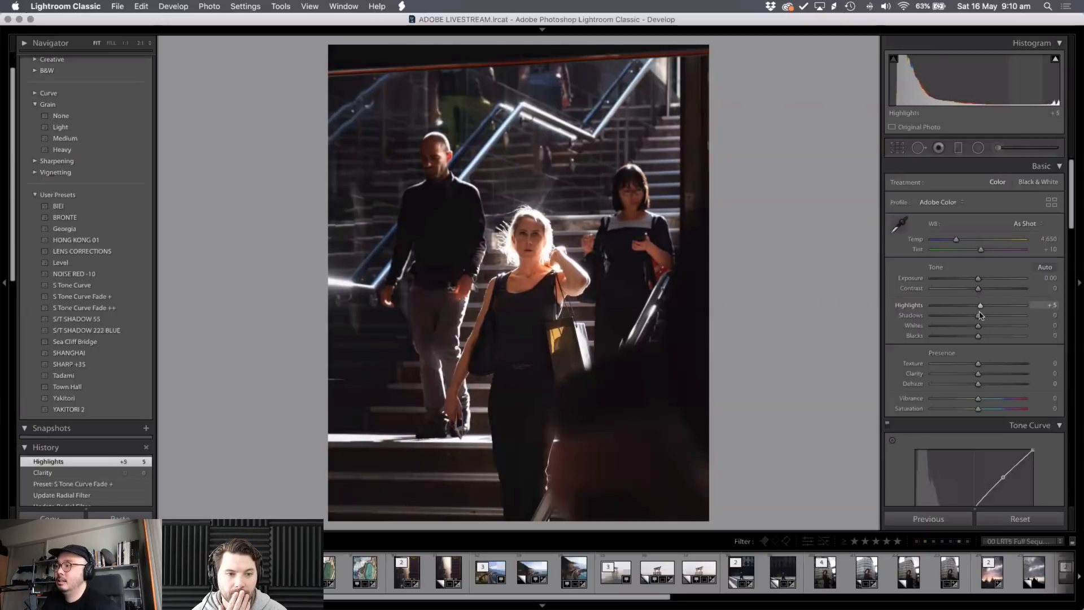
left_click_drag(981, 309, 985, 311)
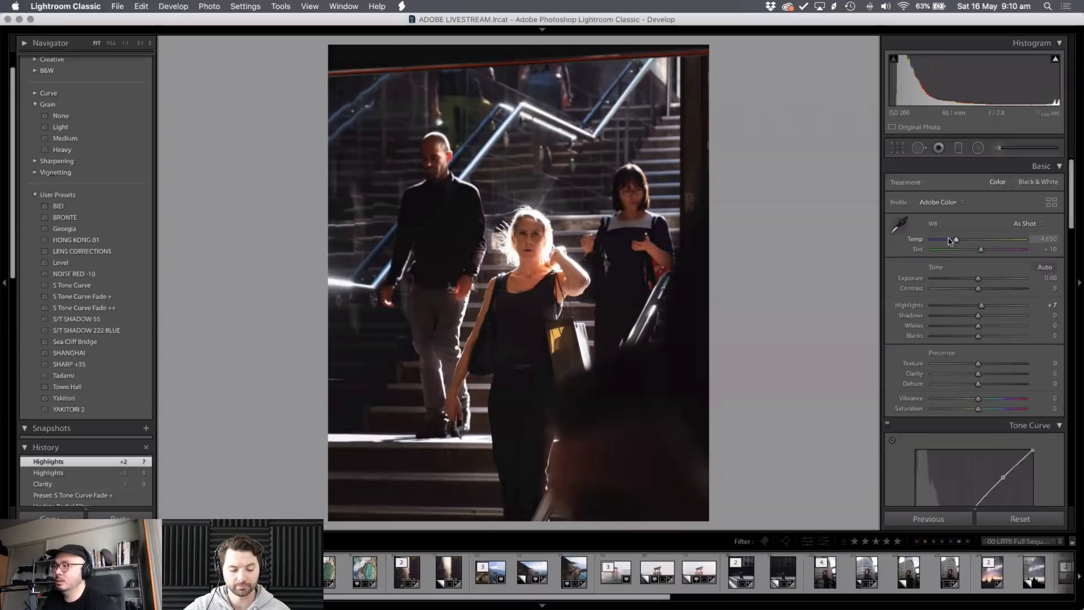
- Set the split toning shadows to hue 222 and saturation 8
scroll(960, 259, "down", 10)
scroll(963, 272, "down", 8)
left_click(1055, 260)
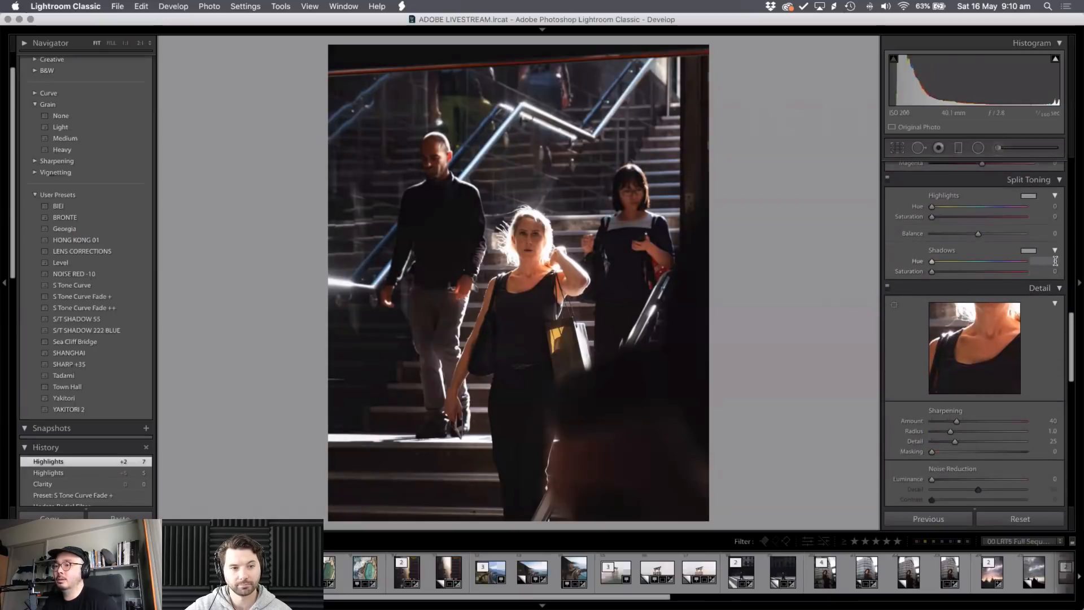
type("222")
key("Return")
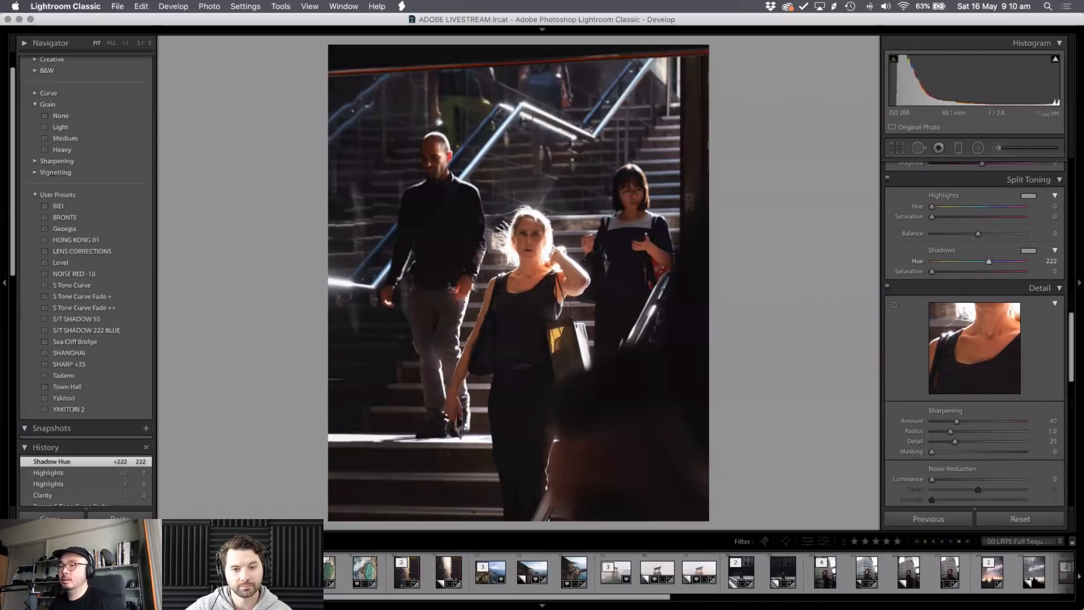
left_click_drag(930, 273, 936, 275)
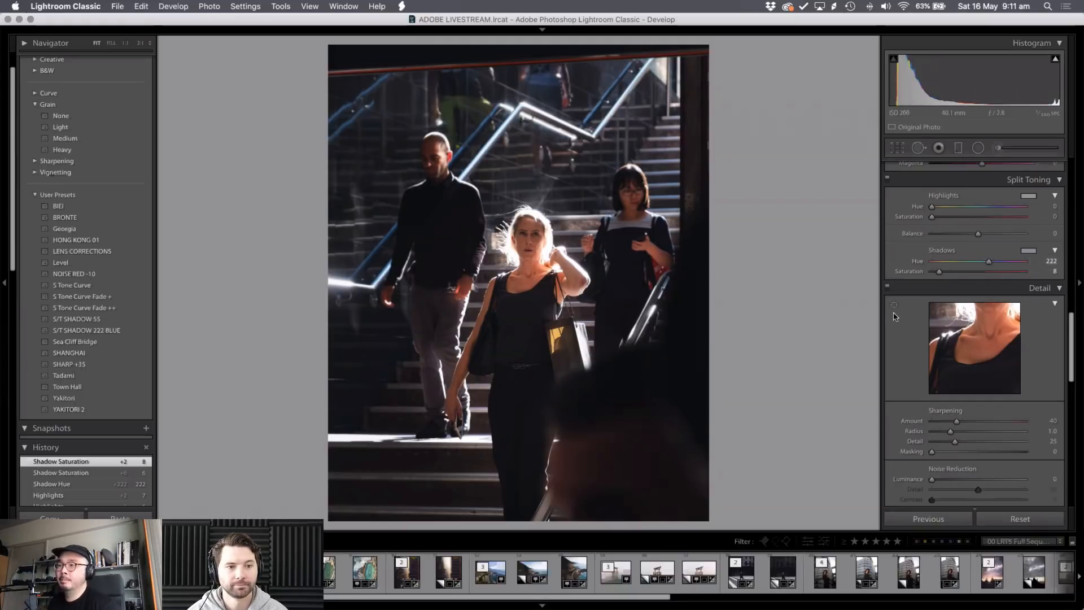
- Set the split toning shadow hue to 51 and the highlight hue to 50
key("alt")
left_click_drag(991, 265, 944, 270)
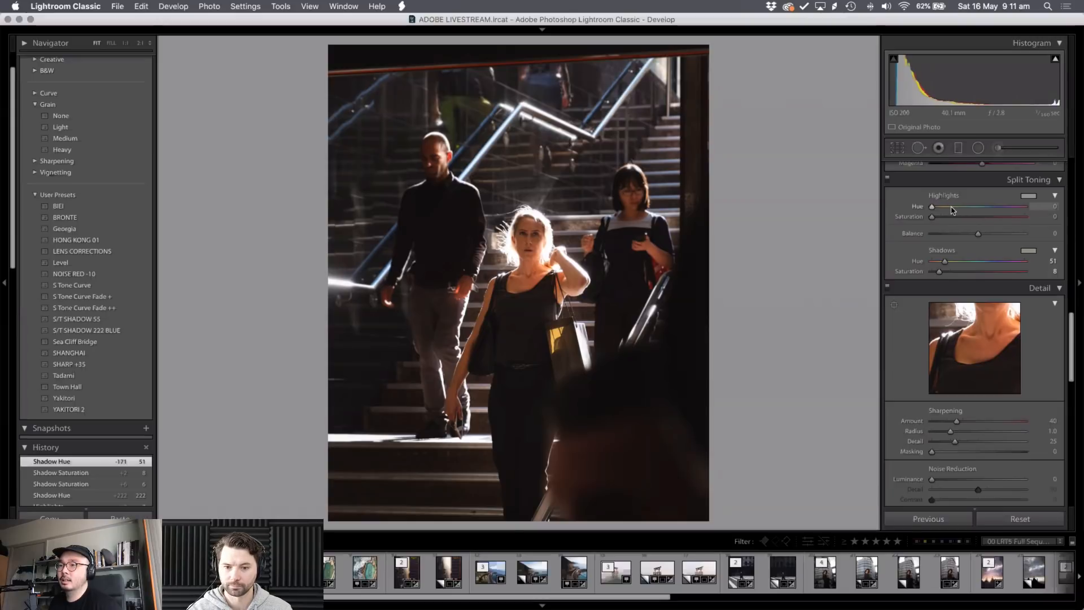
left_click(1045, 207)
type("50")
key("Return")
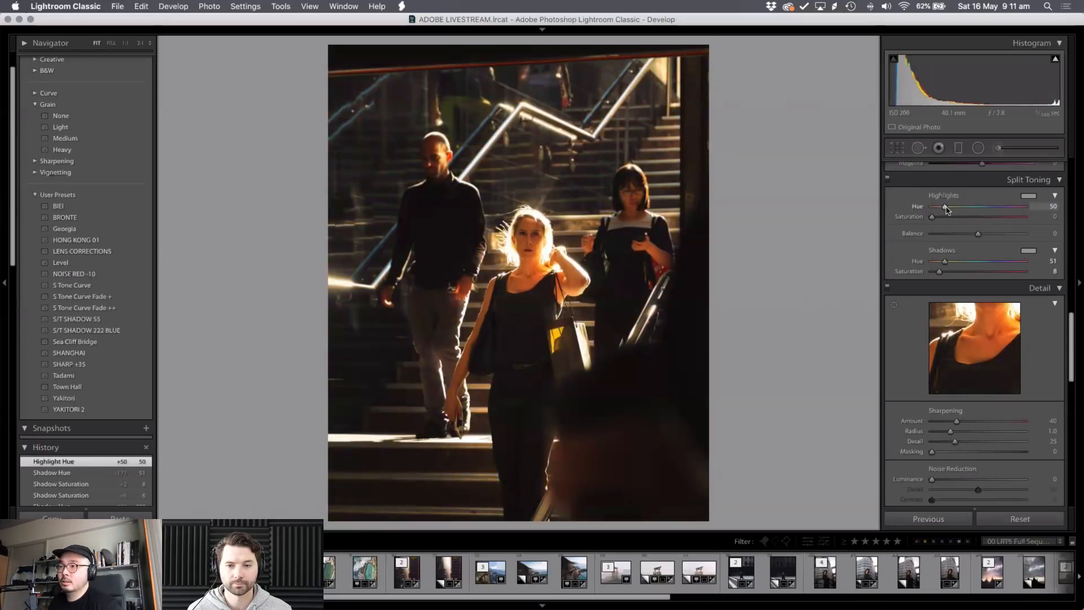
- Try a highlight hue of 229, restore it to 50, and briefly open the split toning highlights color picker
left_click_drag(942, 210, 990, 209)
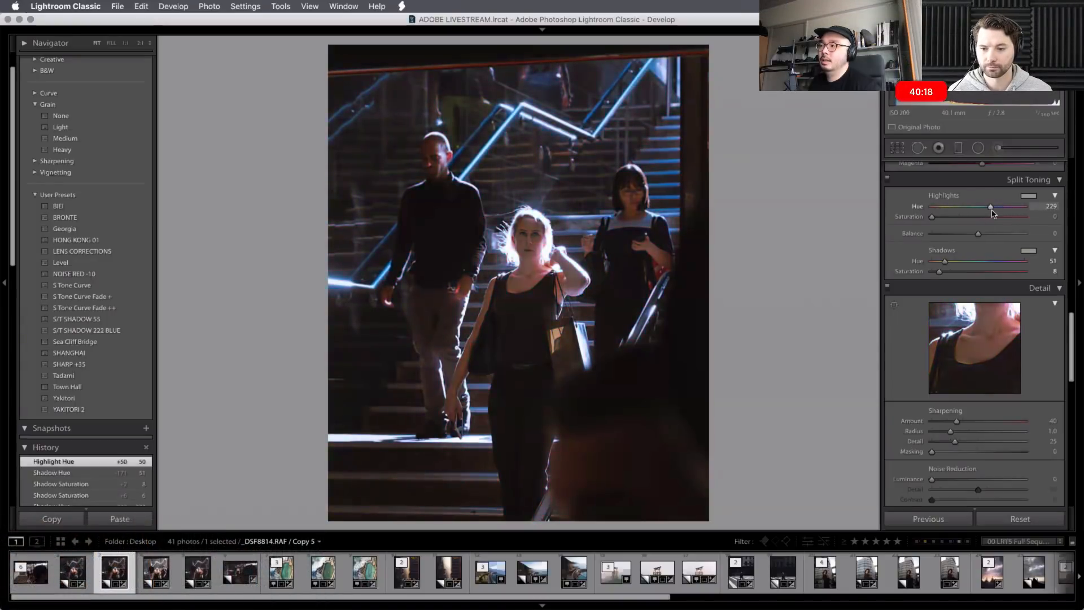
type("50")
key("Return")
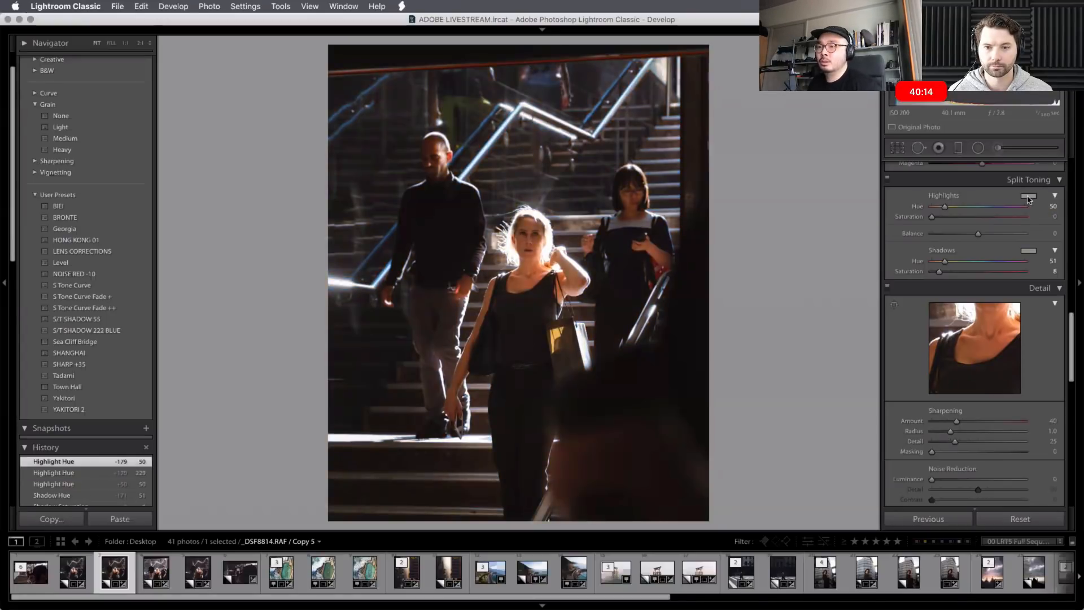
left_click(1028, 197)
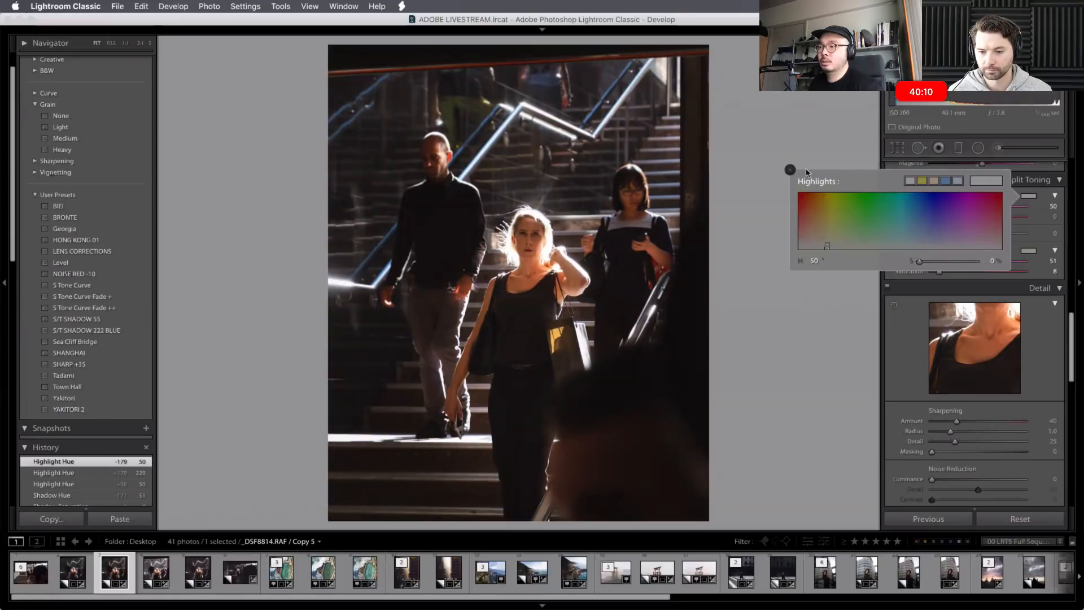
left_click(788, 170)
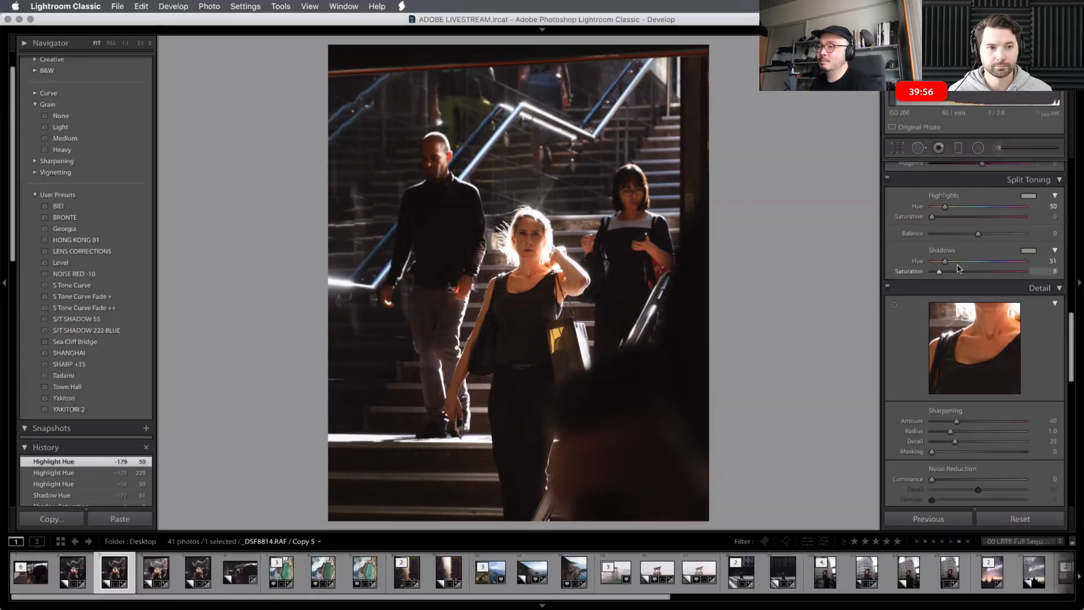
- Return the split toning shadow hue to 222
left_click(1054, 262)
type("2")
key("Return")
key("2")
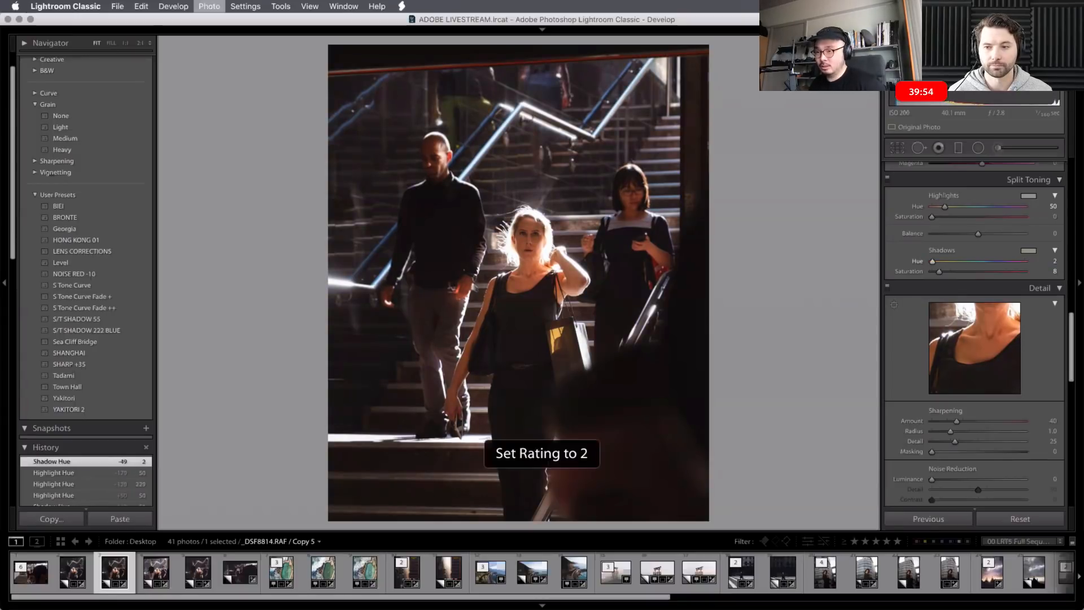
left_click(1055, 261)
type("222")
key("Return")
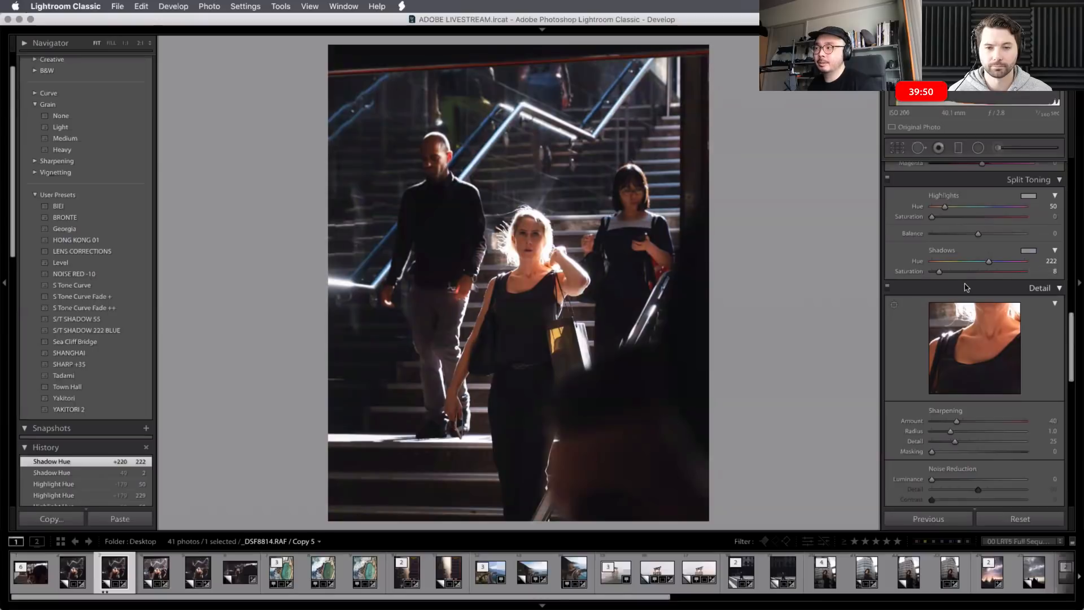
- Set the split toning shadow saturation to 11 and the highlight saturation to 6
mouse_move(939, 272)
left_mouse_down()
mouse_move(922, 279)
mouse_move(941, 276)
left_mouse_up()
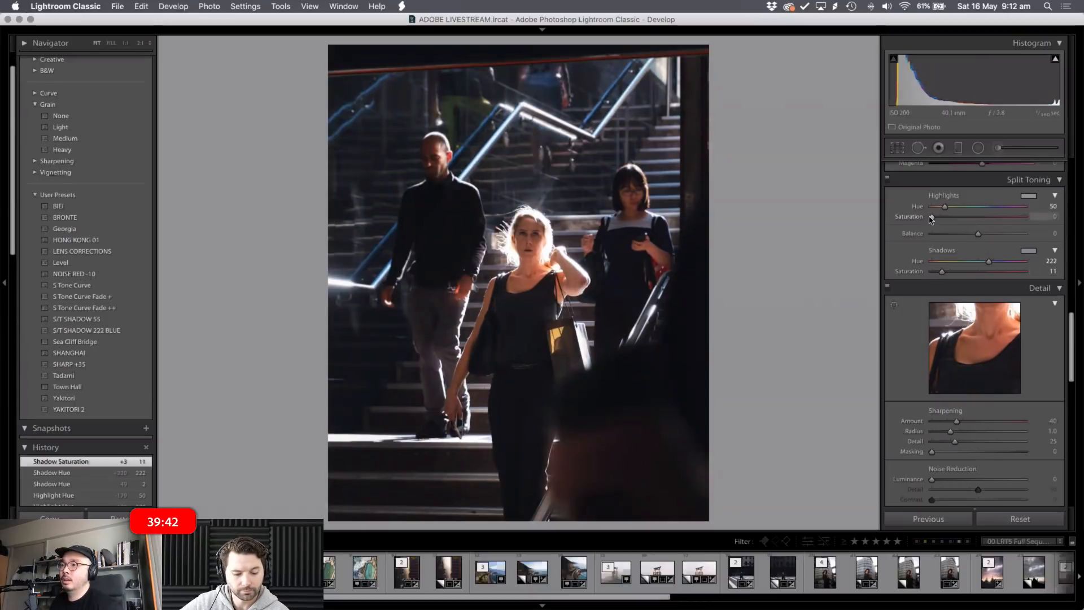
left_click_drag(933, 221, 936, 220)
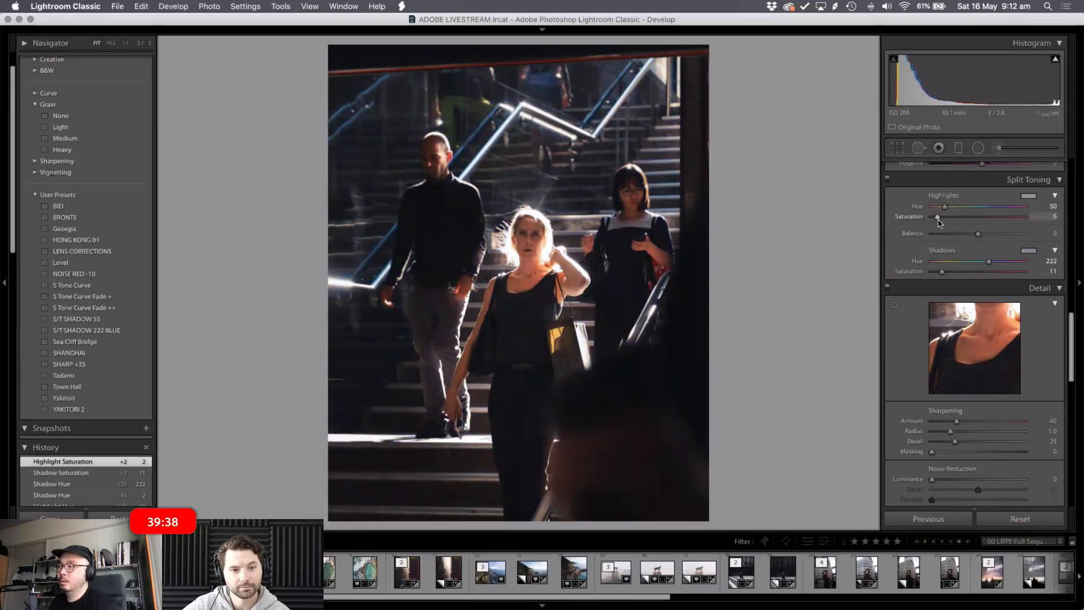
left_click_drag(939, 222, 939, 223)
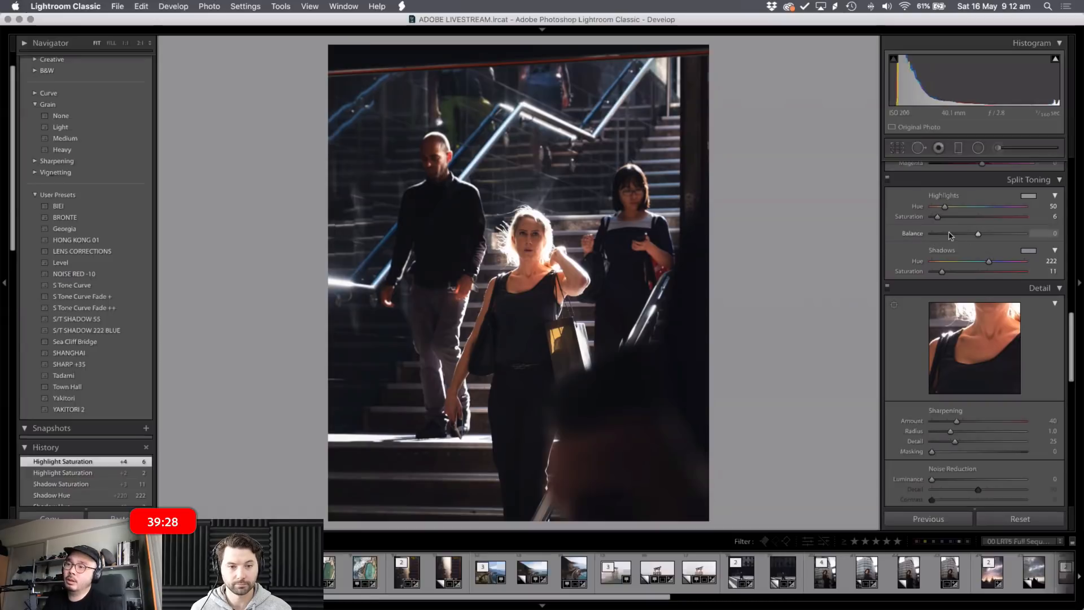
- Try the split toning balance at -86 and at +75, then reset it to 0
left_click(973, 234)
left_click_drag(956, 237, 936, 242)
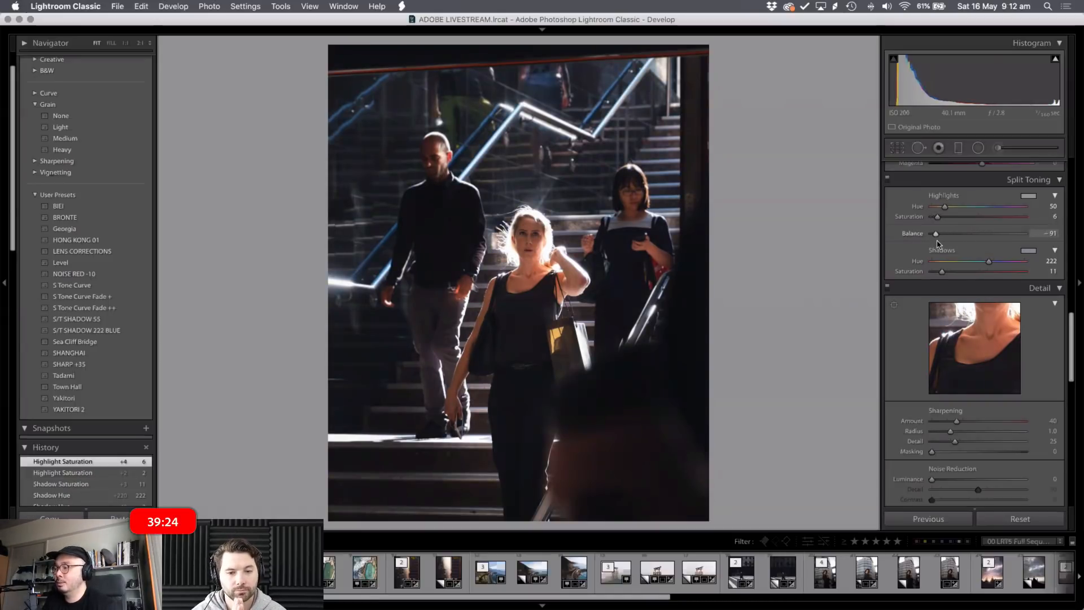
left_click_drag(939, 244, 1013, 236)
double_click(1013, 235)
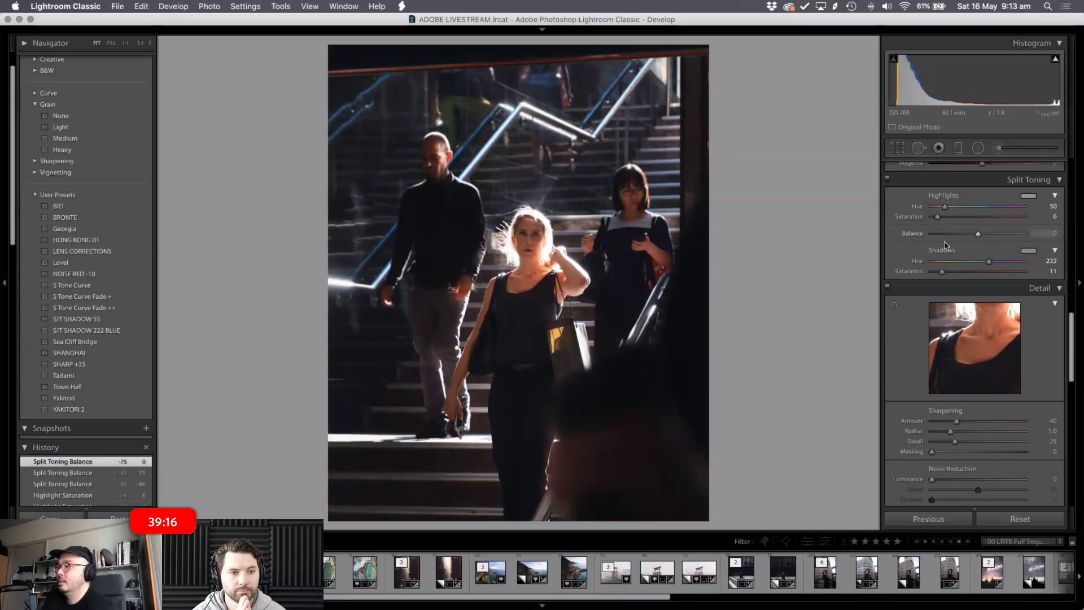
- Warm Copy 5 slightly by setting its white balance temperature to 4,769
scroll(971, 237, "up", 10)
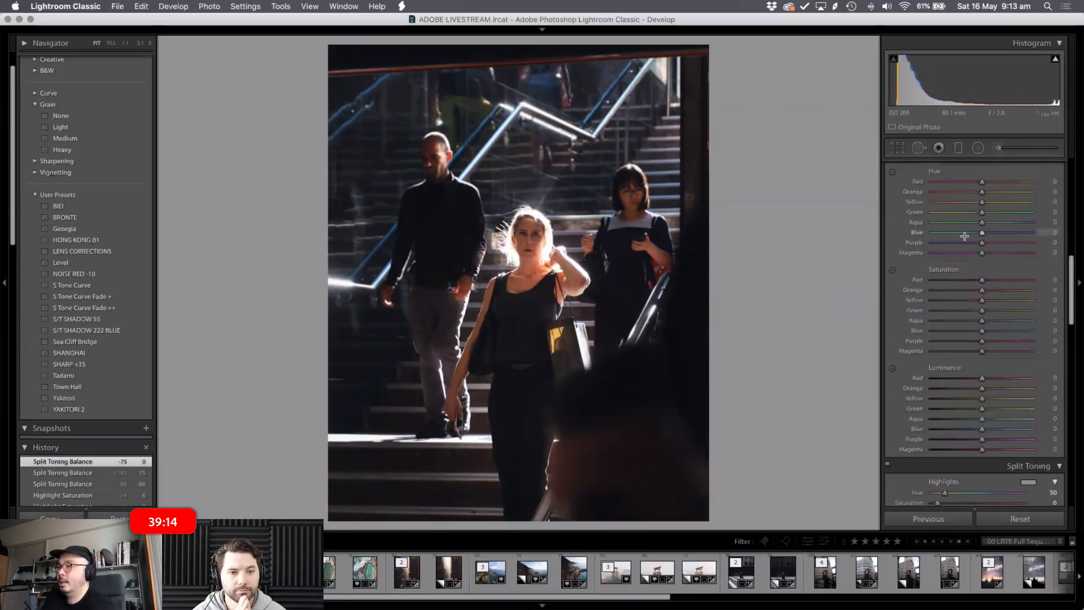
left_click_drag(955, 236, 958, 244)
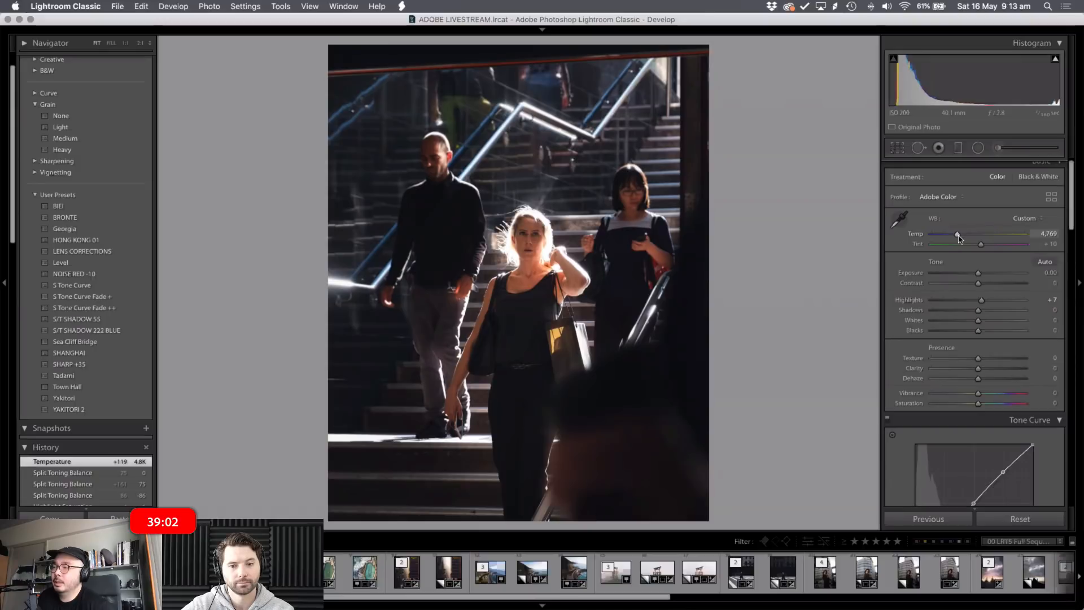
- Open the brighter neighboring copy of the staircase photo, try a temperature of 5,747, and set it to 4,771
key("Right")
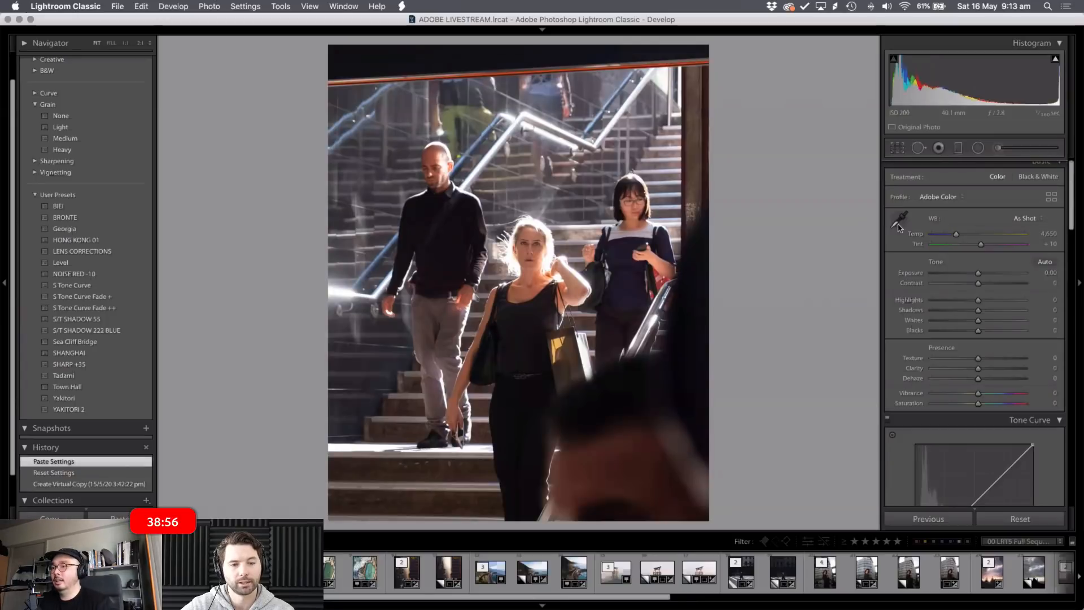
left_click_drag(953, 233, 966, 238)
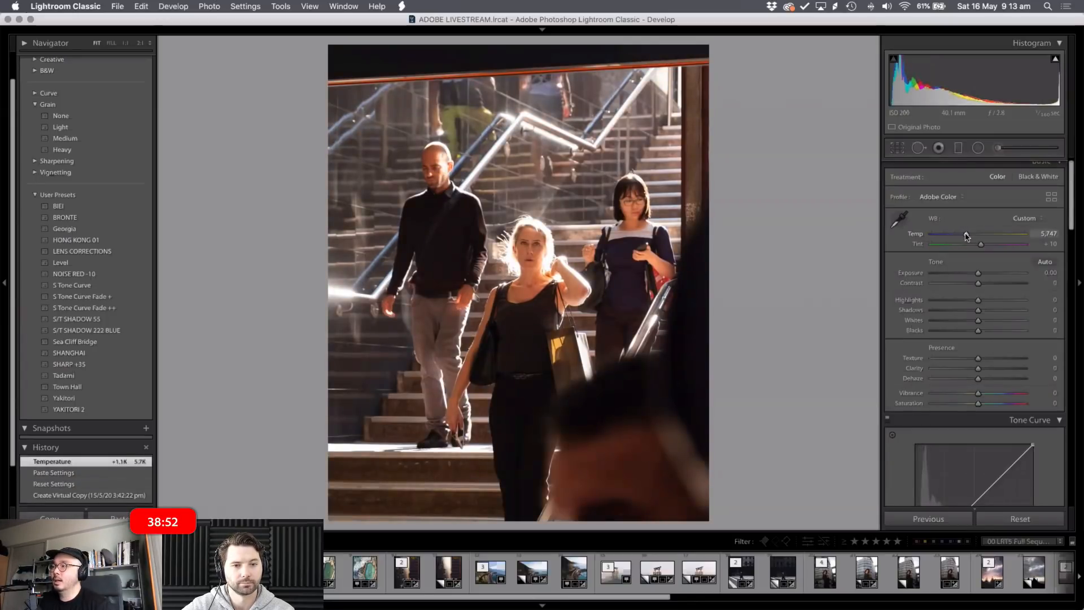
left_click_drag(969, 235, 960, 230)
left_click(975, 235)
left_click(951, 236)
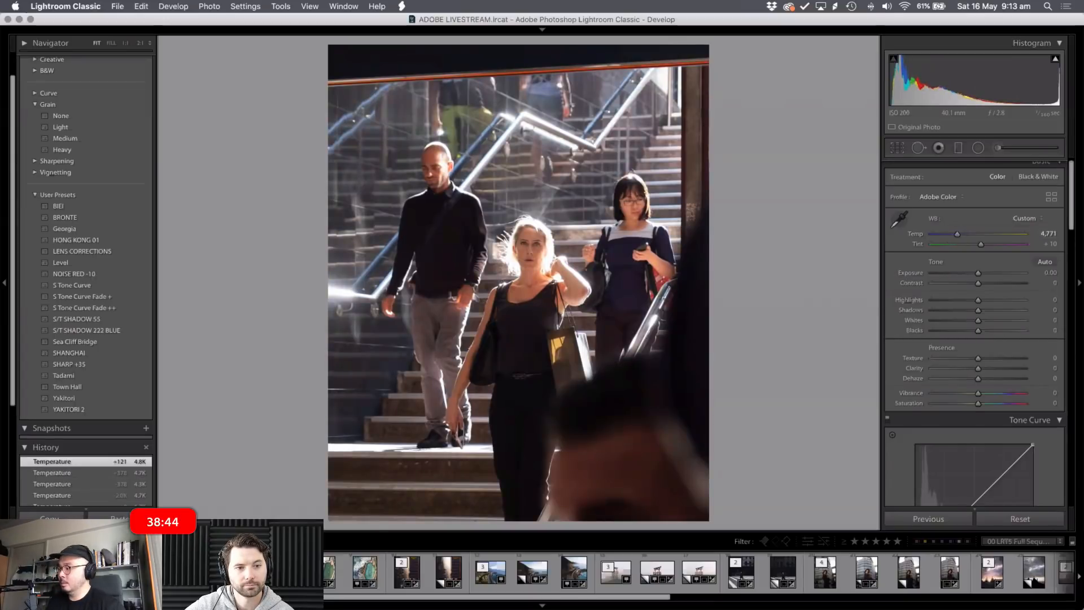
- Return to the darker edited Copy 5 and draw a new radial filter ellipse around the blonde woman's head
key("Right")
scroll(950, 343, "down", 10)
scroll(950, 346, "down", 5)
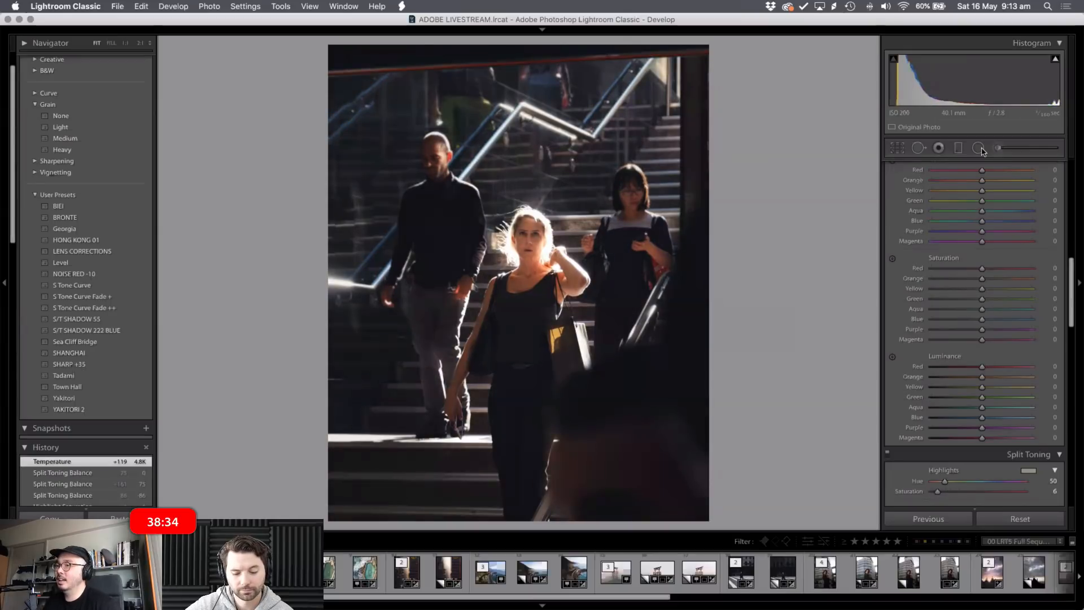
key("shift+m")
left_click_drag(520, 231, 550, 270)
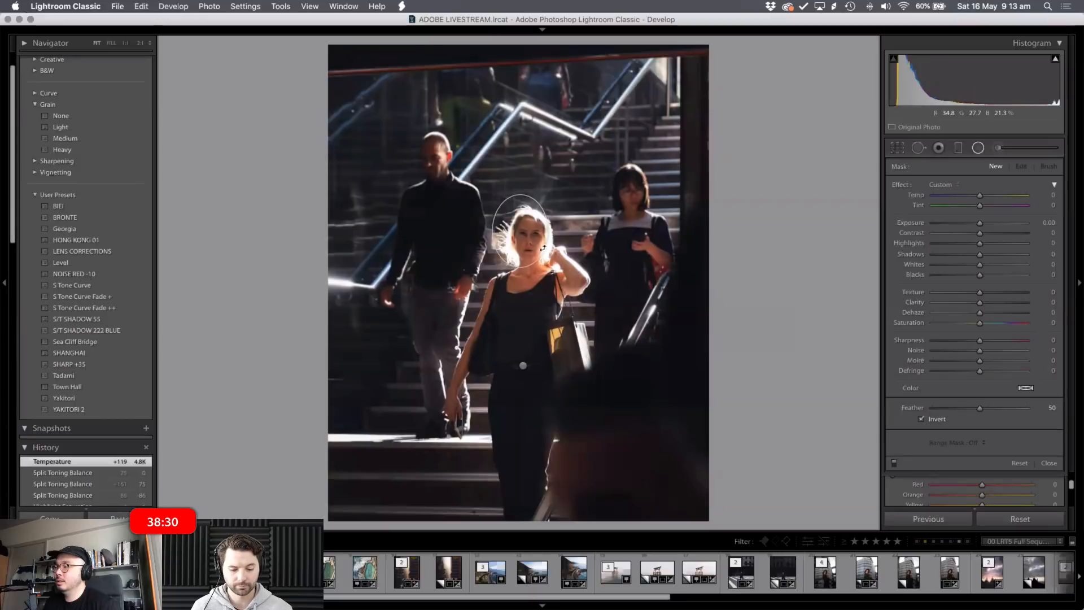
- Add a small radial filter over the central woman's face, with Shadows at 67 and Exposure at 0.04
left_click_drag(520, 231, 533, 238)
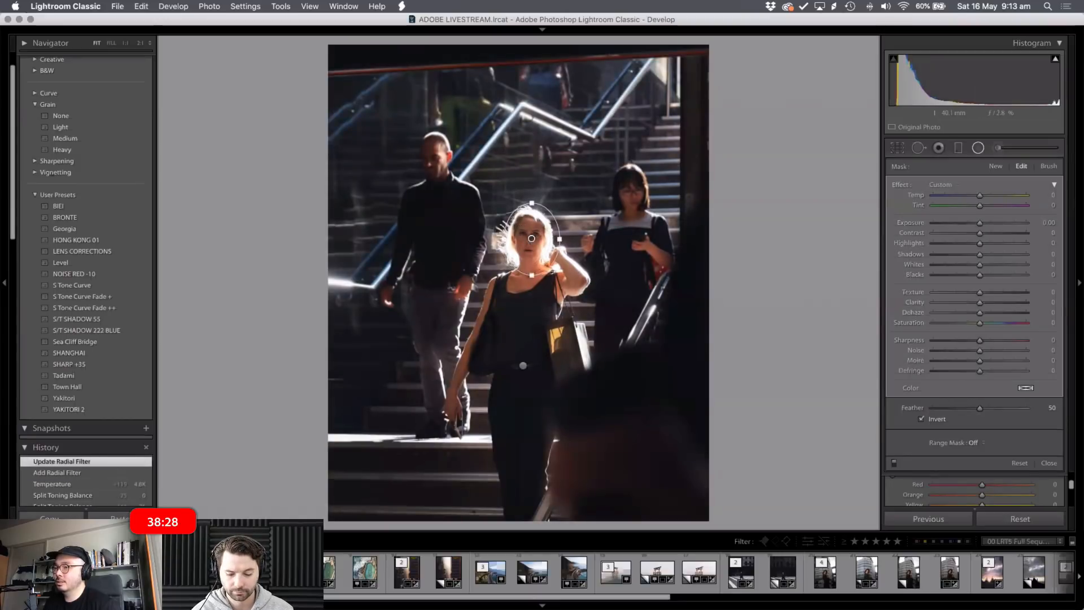
left_click_drag(979, 254, 1012, 257)
left_click_drag(502, 239, 506, 239)
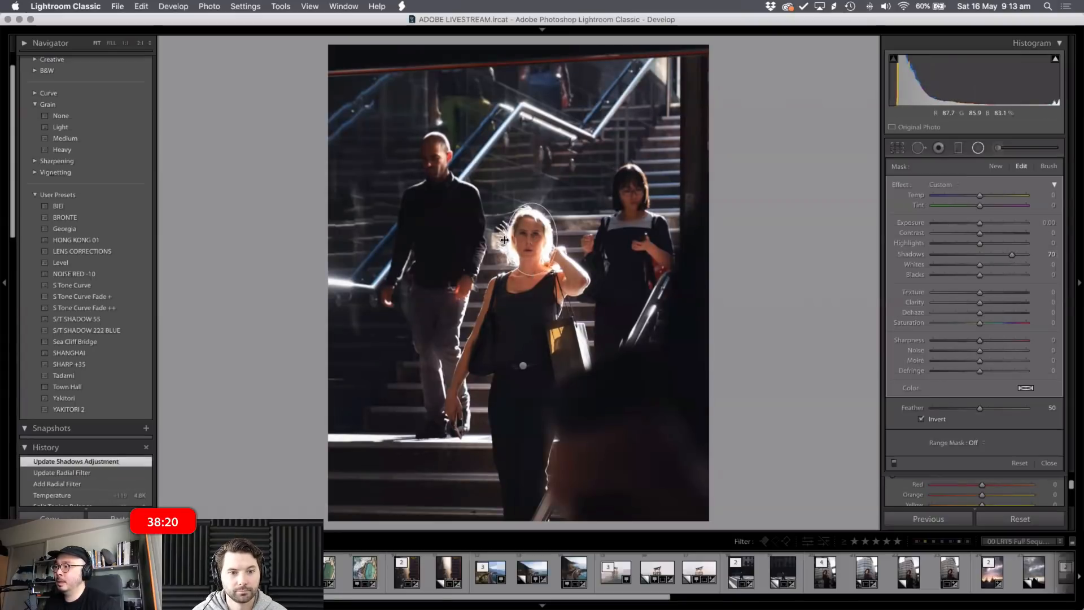
left_click_drag(532, 203, 528, 240)
left_click_drag(1012, 255, 1016, 258)
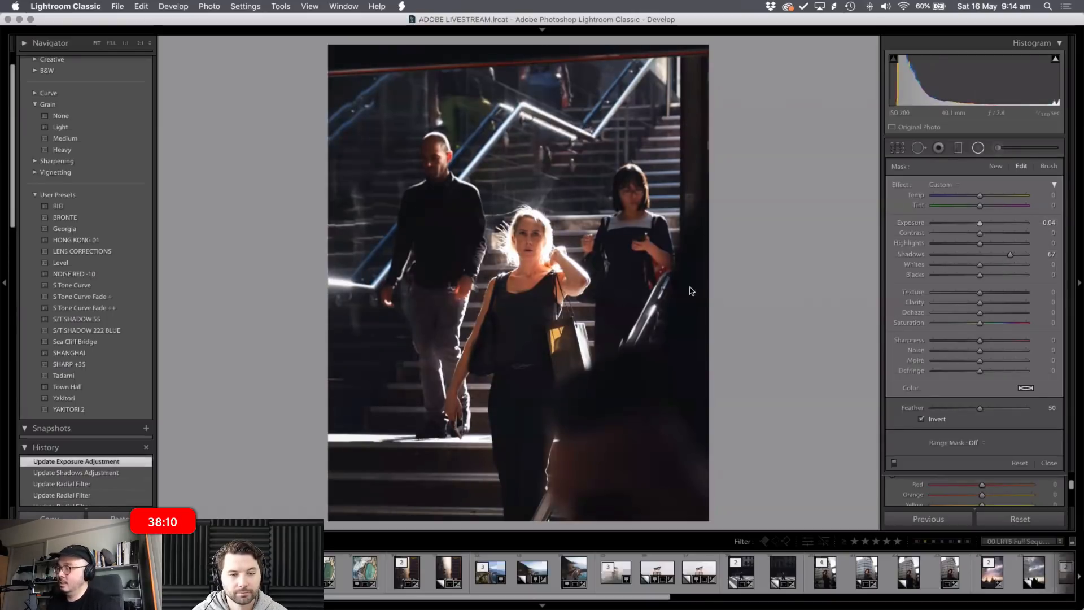
- Compare the edited stairway photo with its before version and close the radial filter
key("backslash")
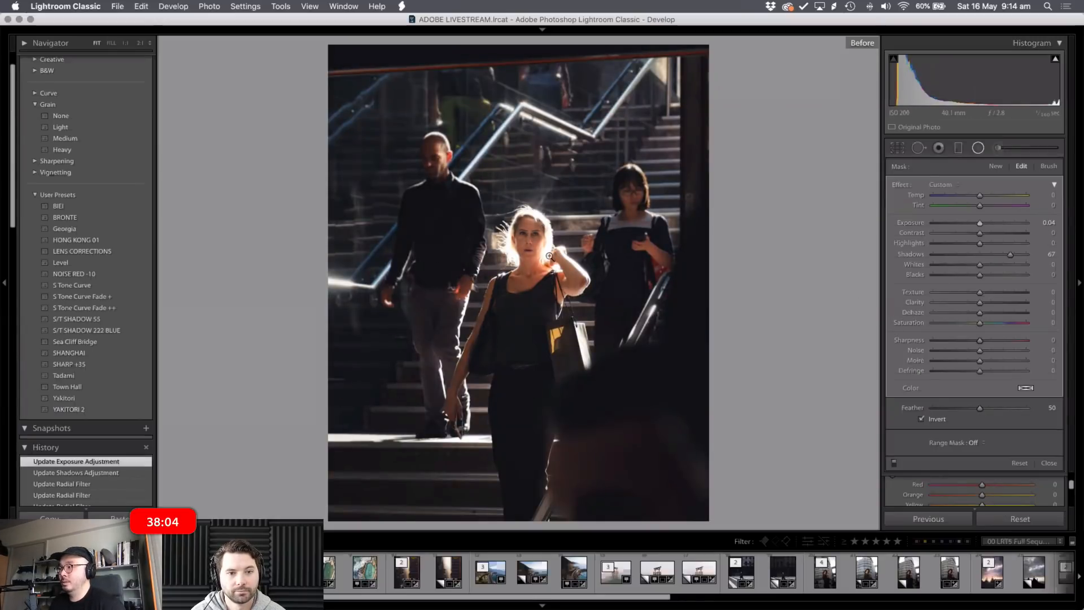
key("shift+m")
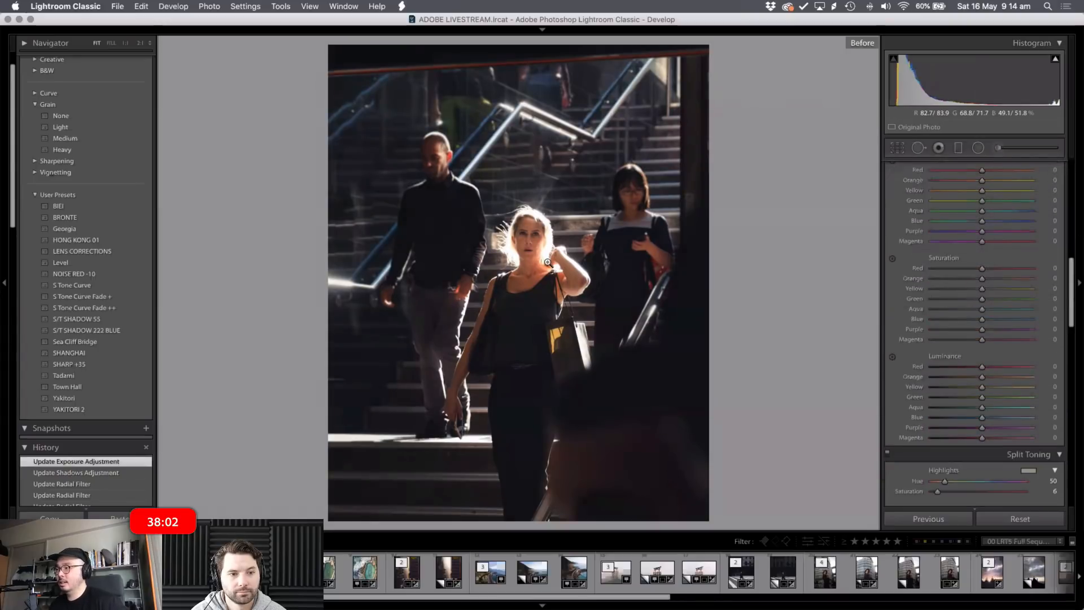
key("Right")
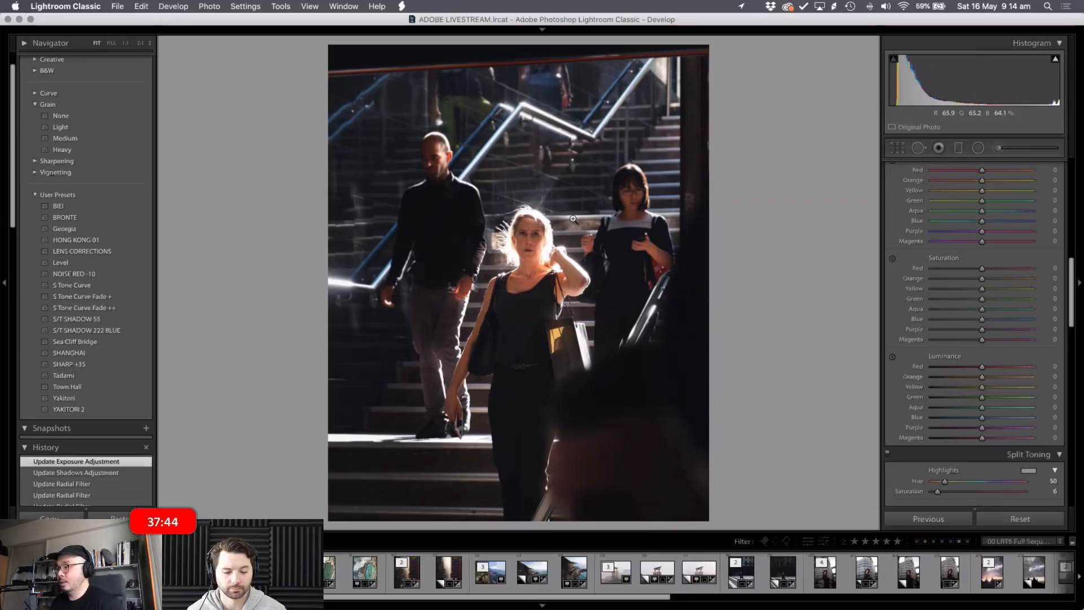
- Return to the library grid and open the first portrait of the woman in front of the grey building
key("g")
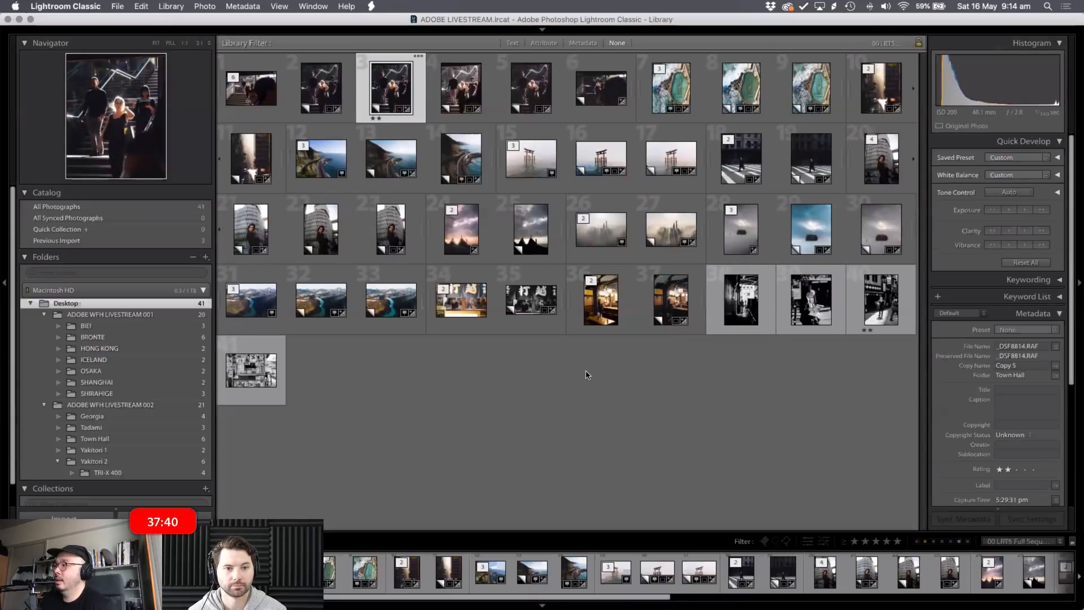
left_click(530, 371)
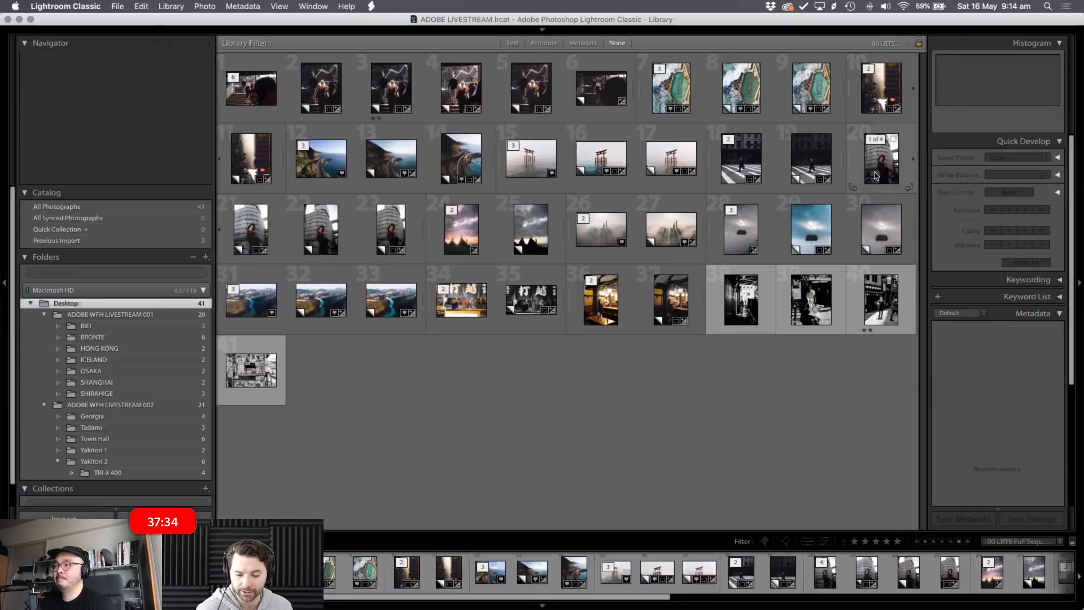
double_click(891, 168)
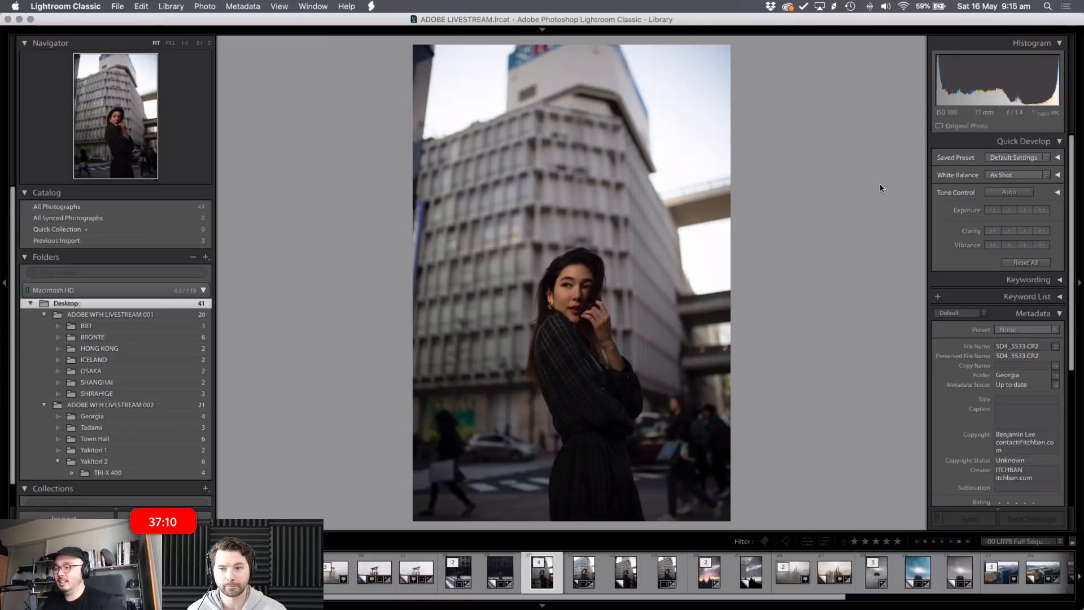
- Switch to the browser with Instagram and examine the header of the street.classics profile
key("ctrl+Left")
key("ctrl+Left")
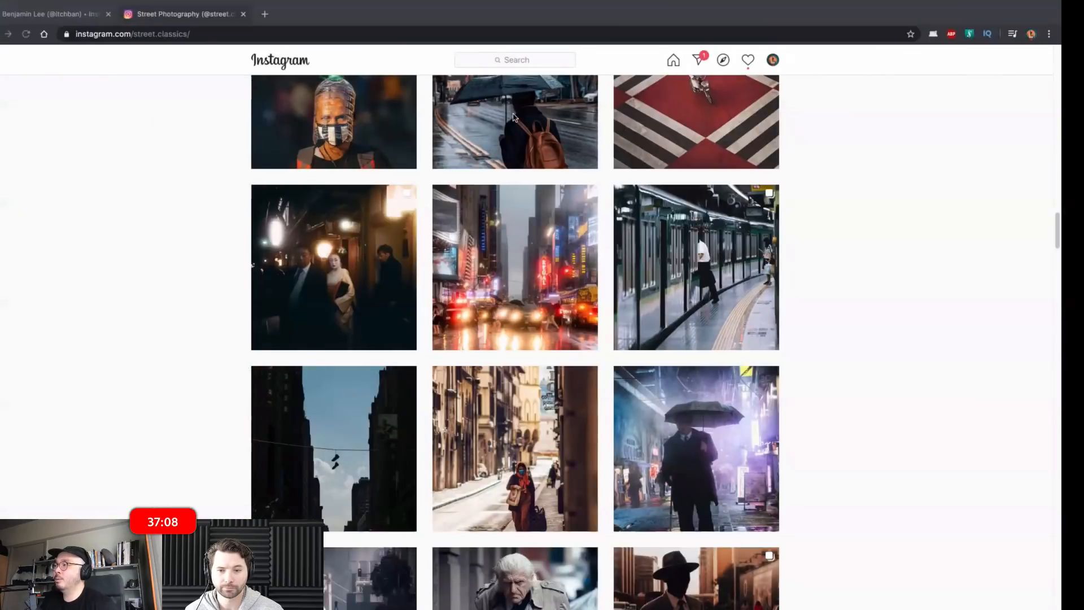
scroll(939, 311, "up", 3)
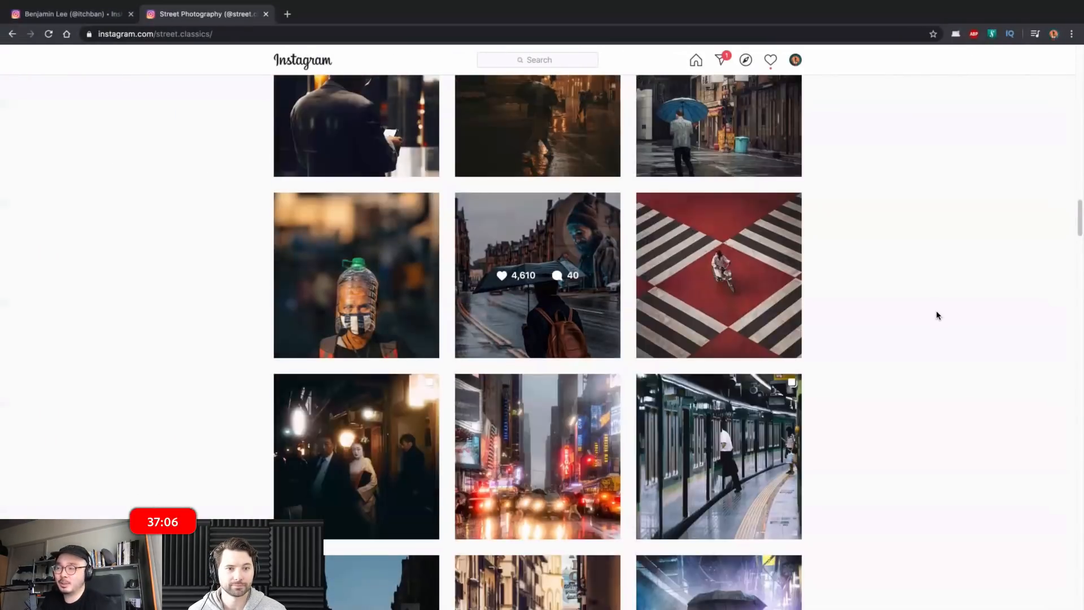
scroll(891, 297, "up", 10)
scroll(846, 278, "up", 15)
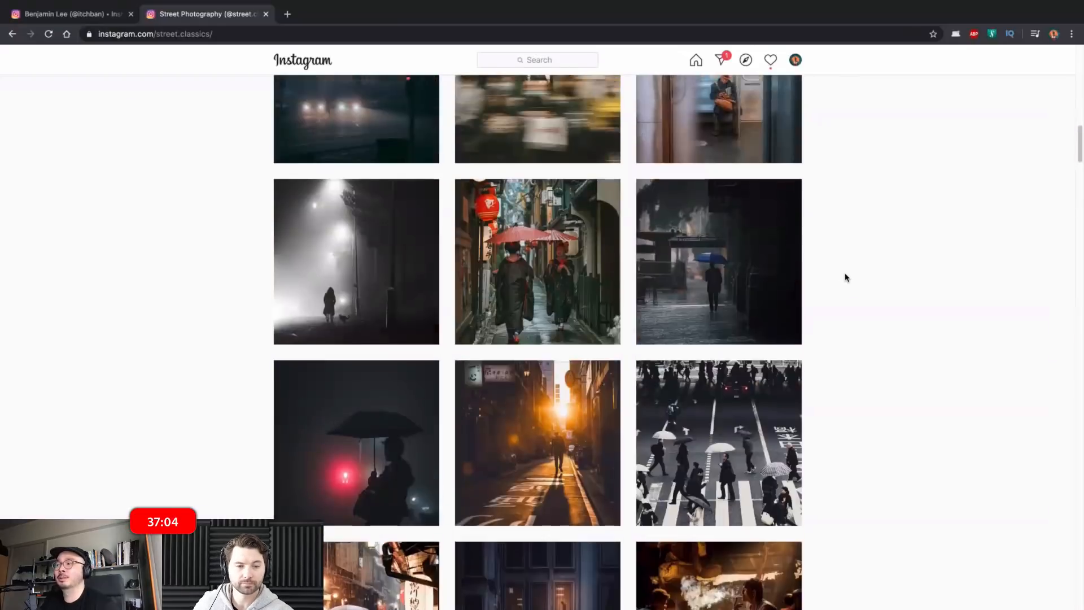
scroll(850, 282, "up", 1)
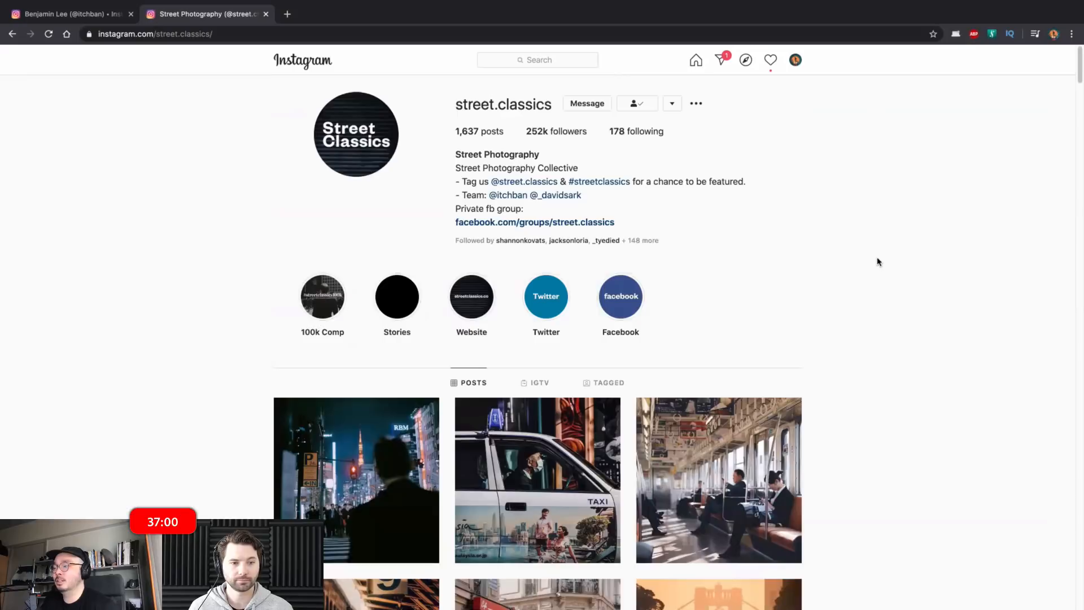
- View the San Francisco cable car post among the newest street.classics photos and close it
scroll(915, 347, "down", 2)
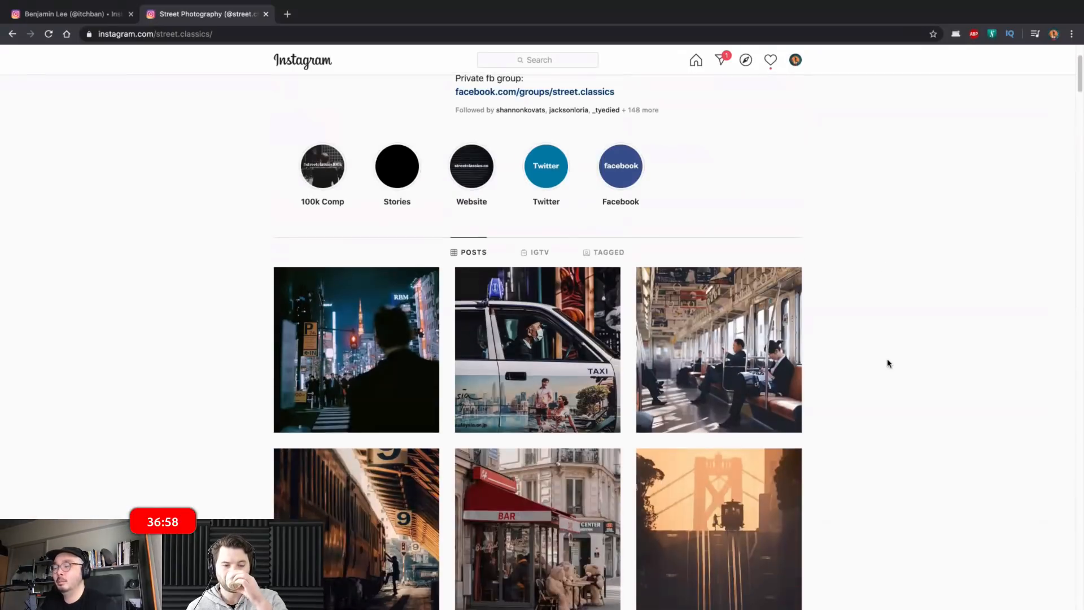
scroll(885, 363, "down", 2)
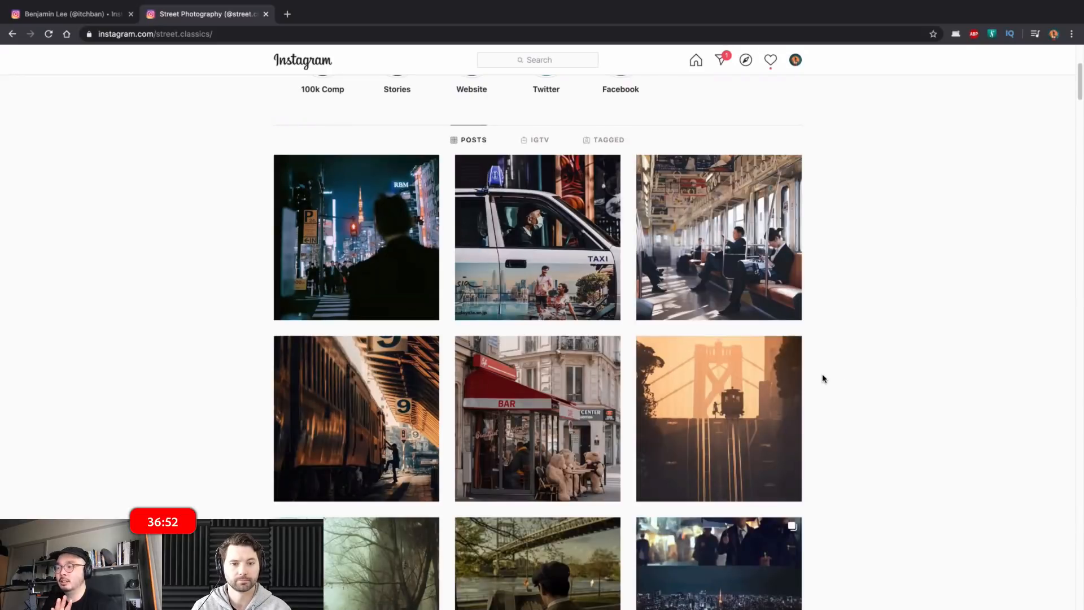
left_click(799, 381)
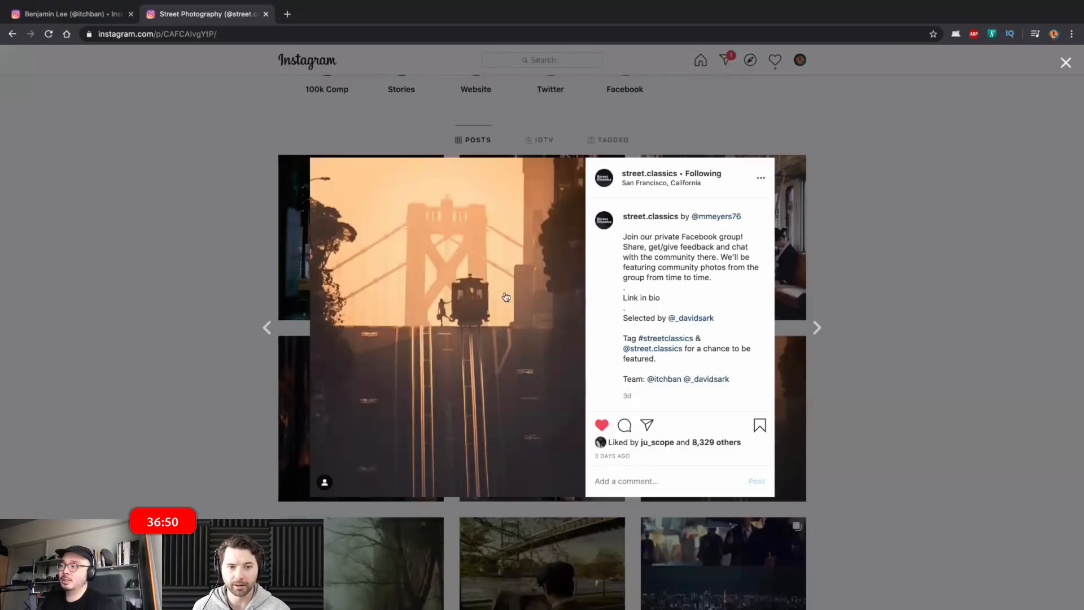
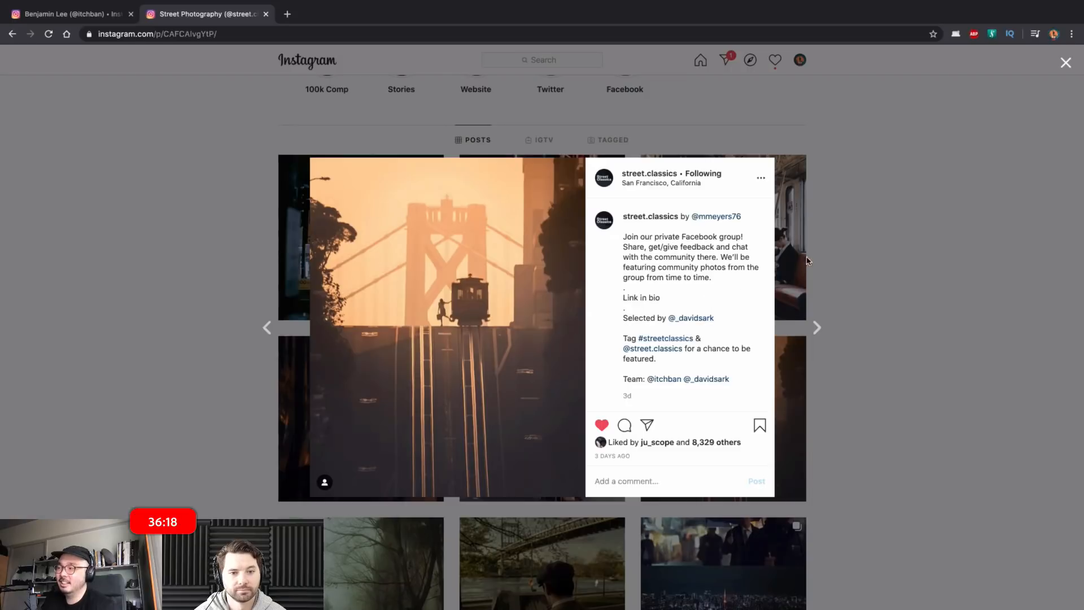
left_click(880, 249)
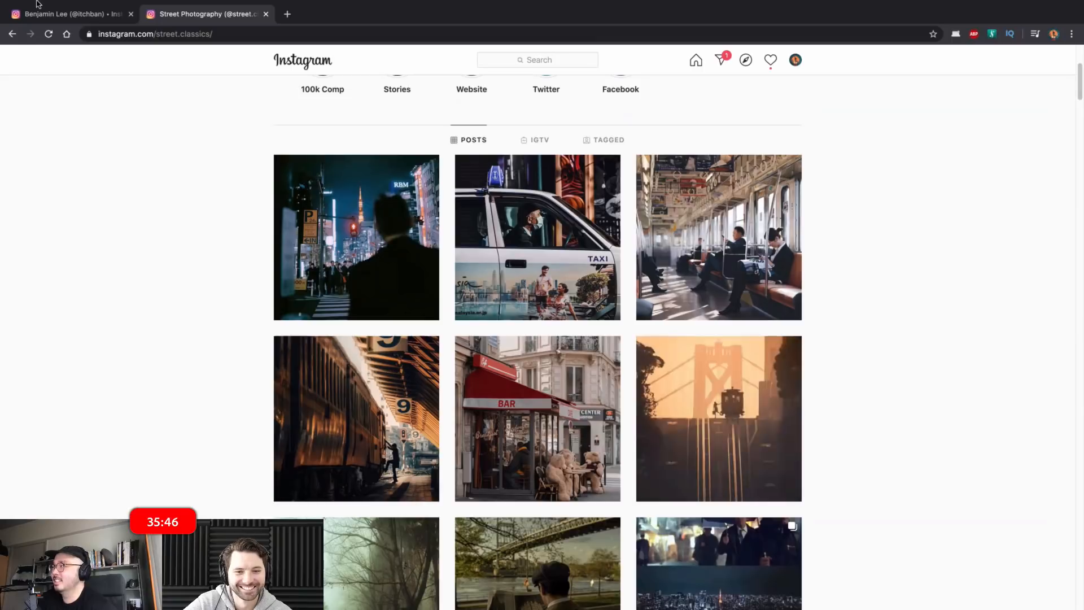
- Compare the photographer's own Instagram profile with street.classics and look further down the photographer's photo grid
left_click(47, 14)
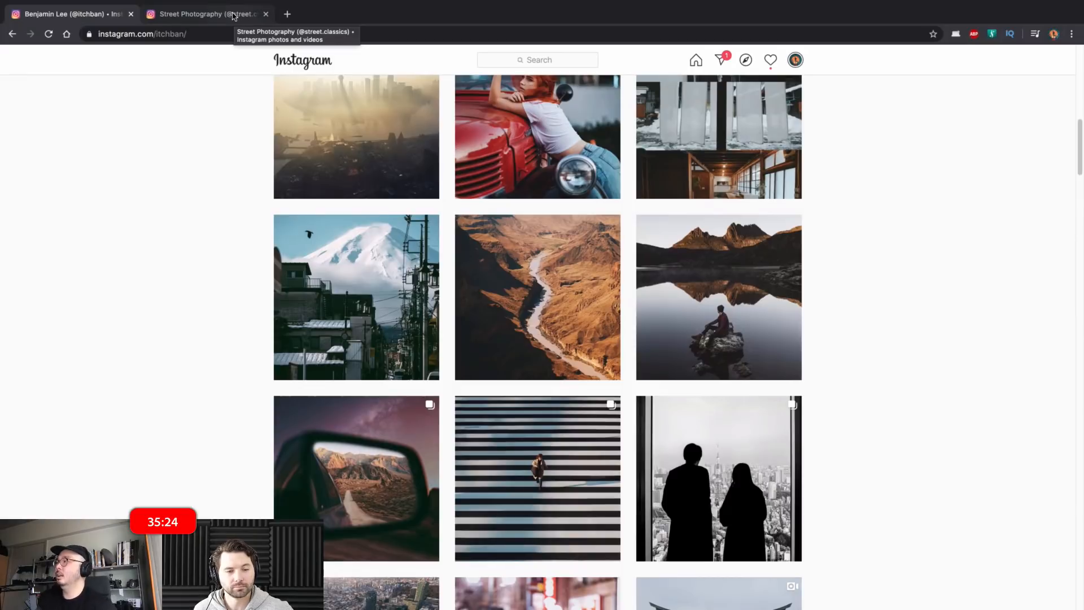
left_click(231, 16)
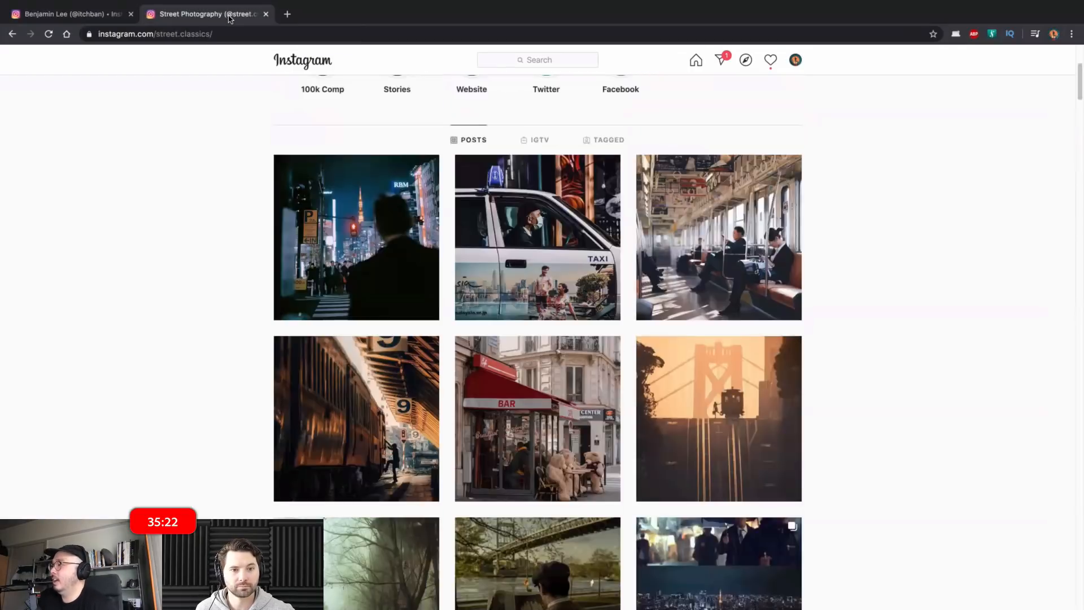
left_click(58, 15)
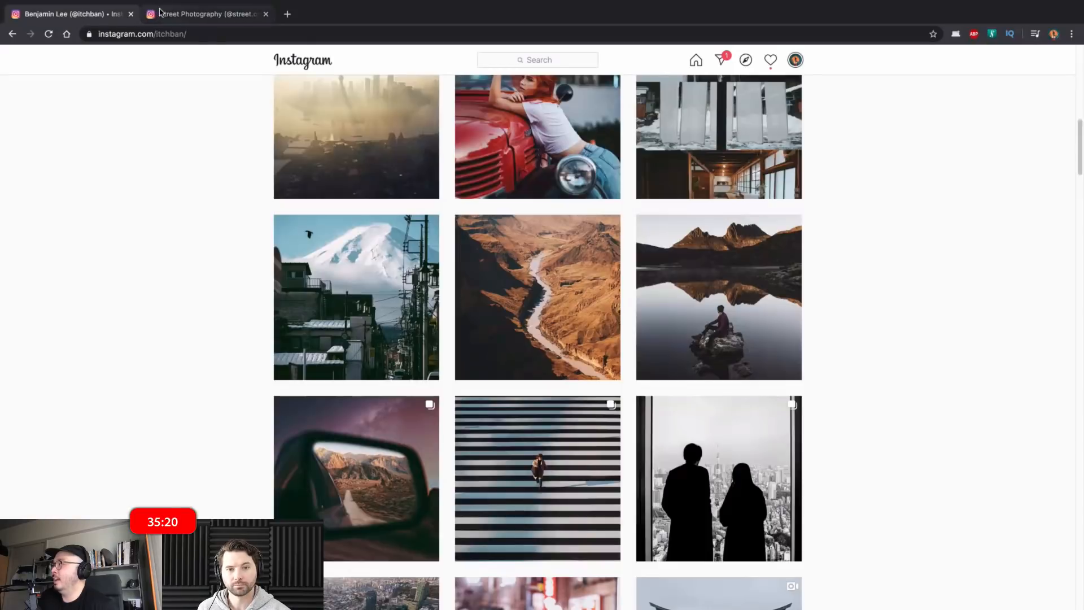
key("ctrl+Tab")
left_click(103, 16)
scroll(978, 426, "down", 7)
scroll(886, 371, "down", 7)
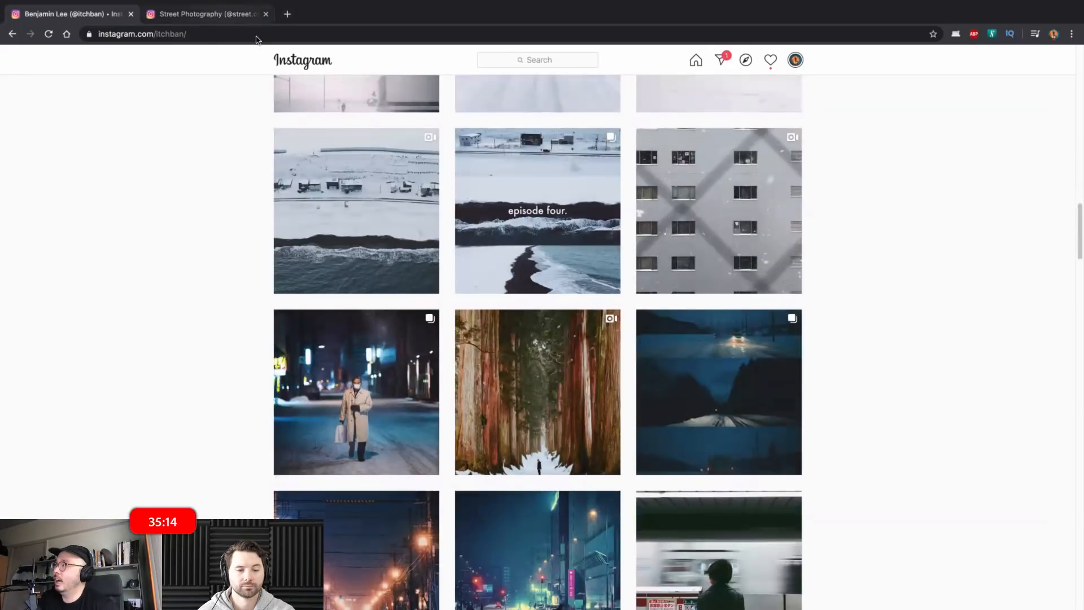
- Return to the street.classics profile, view the Tokyo night post with the silhouetted man, and close it
left_click(219, 12)
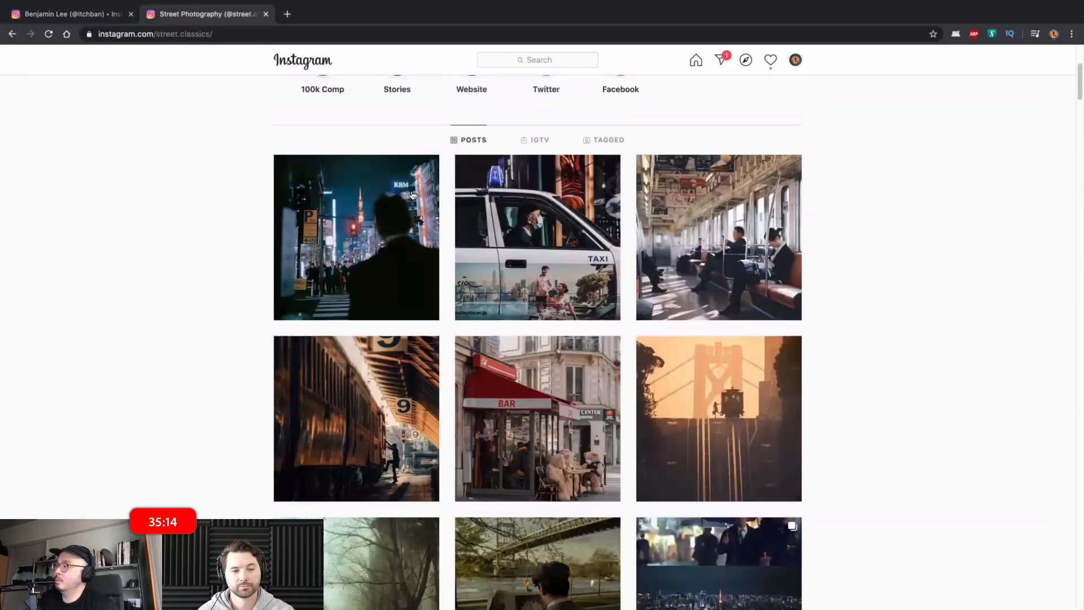
left_click(377, 212)
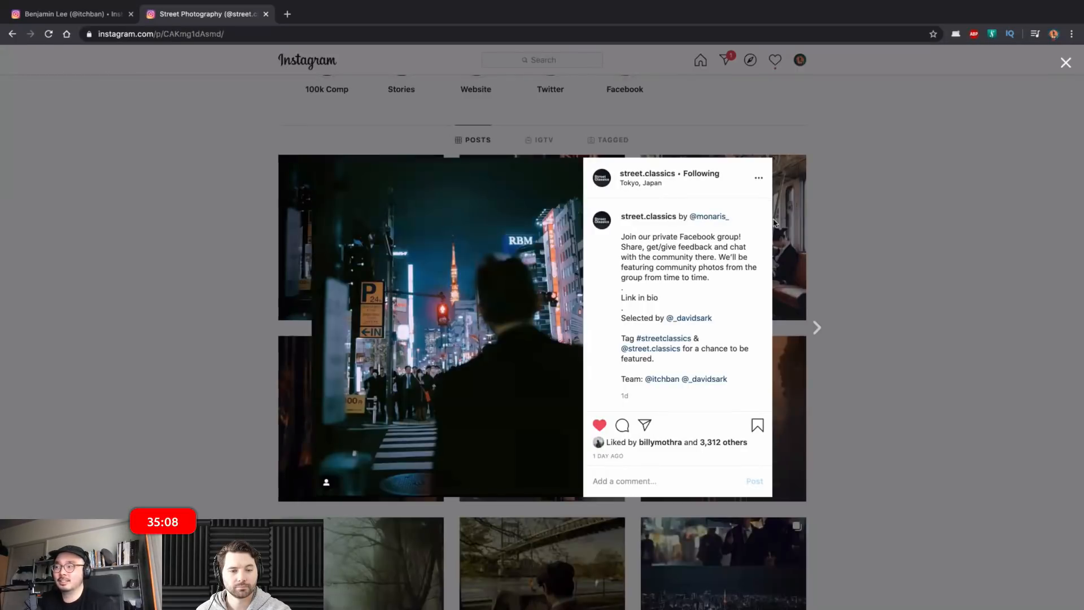
left_click(865, 222)
- View the Tokyo umbrella crossing post and the Sydney blue umbrella post further down the street.classics grid
scroll(836, 231, "down", 1)
scroll(836, 232, "down", 8)
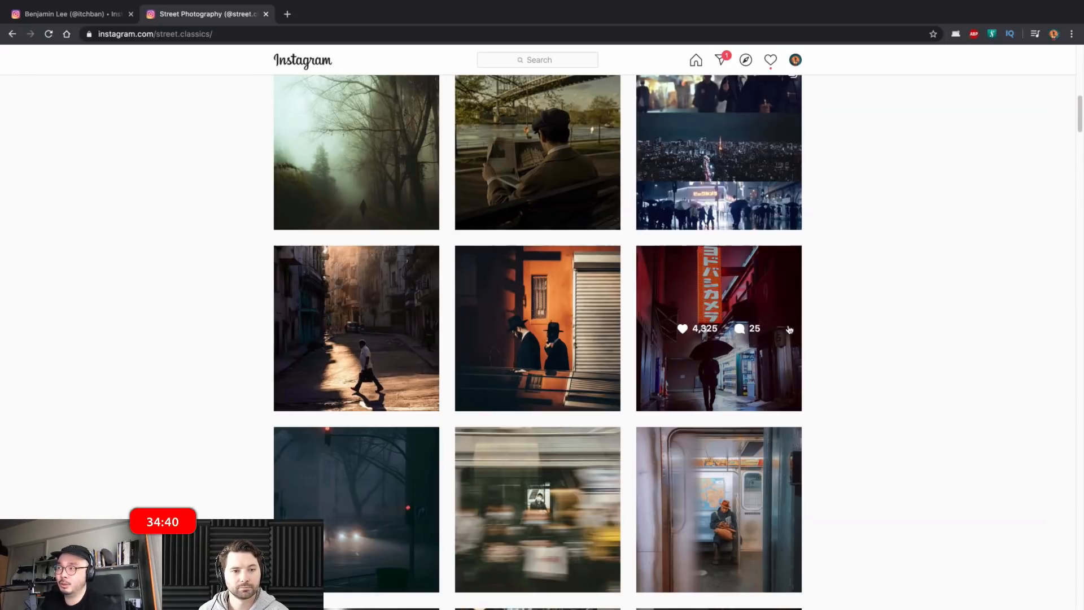
scroll(874, 305, "down", 6)
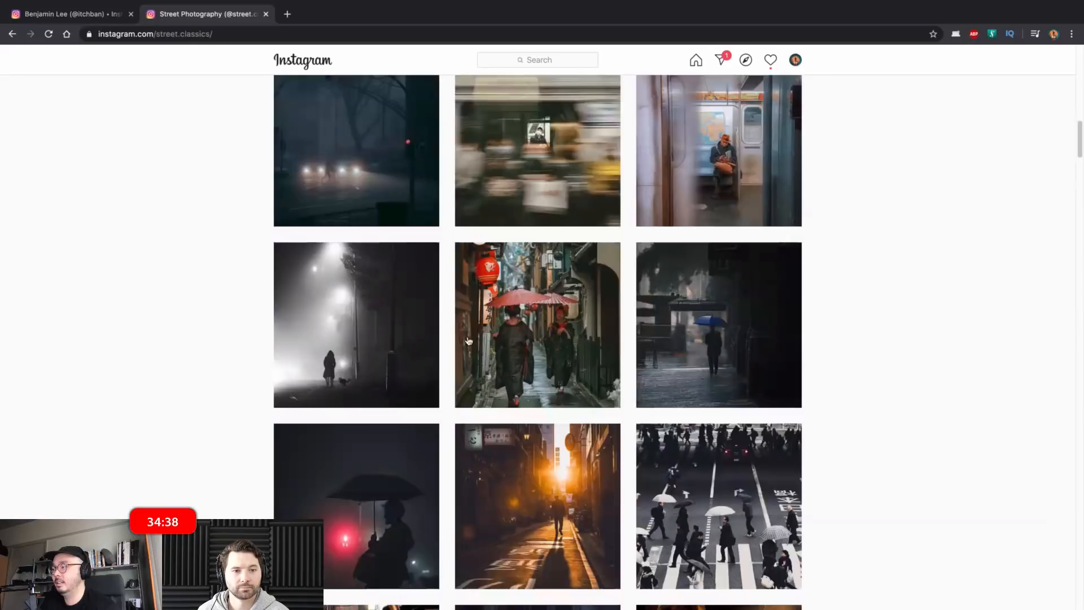
left_click(793, 474)
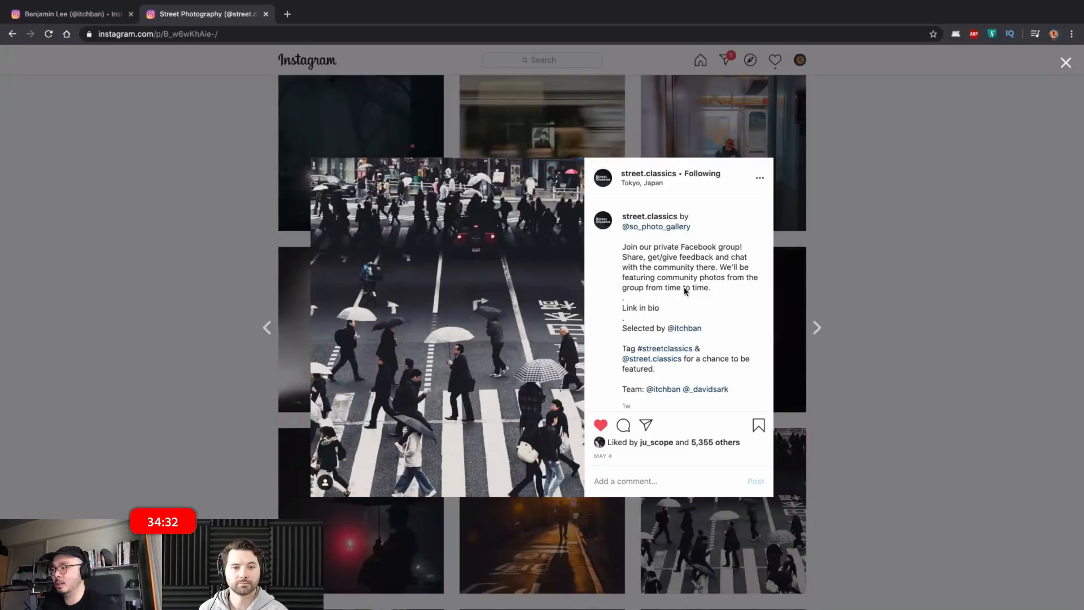
left_click(905, 214)
scroll(621, 259, "down", 1)
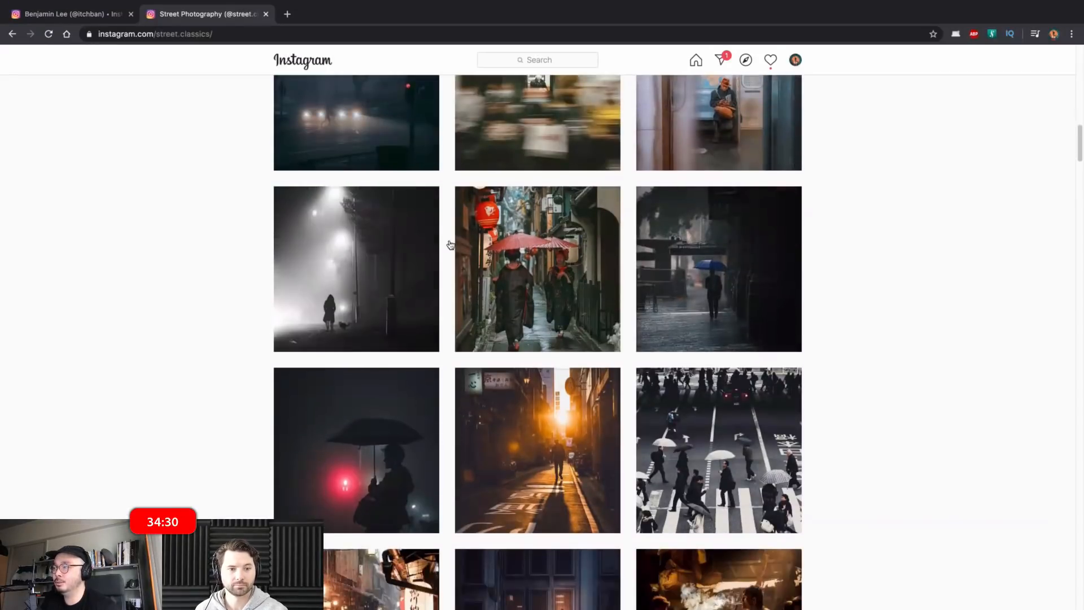
left_click(777, 303)
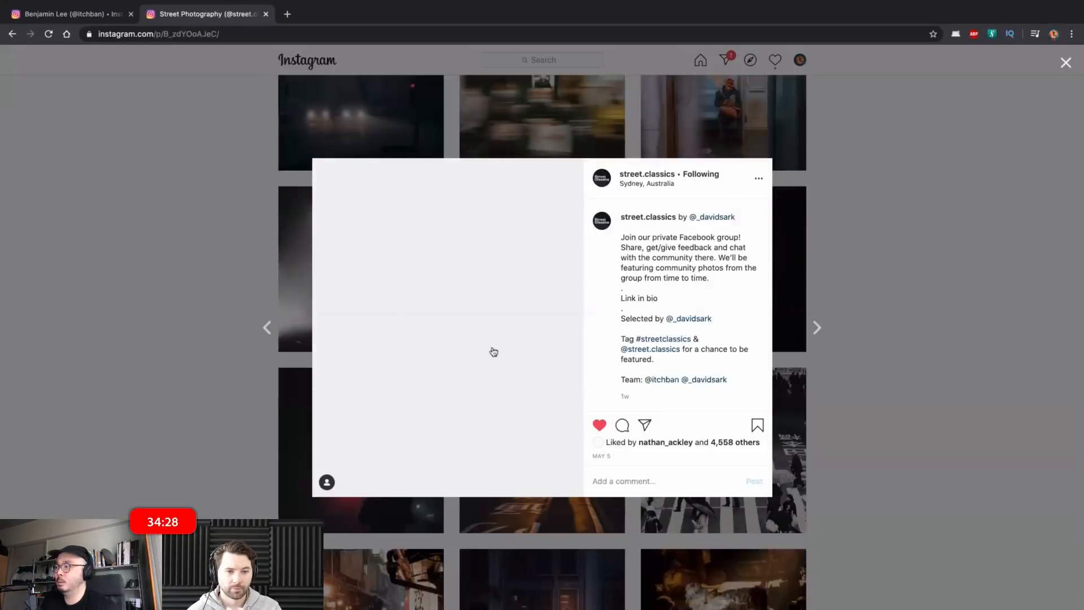
left_click(903, 247)
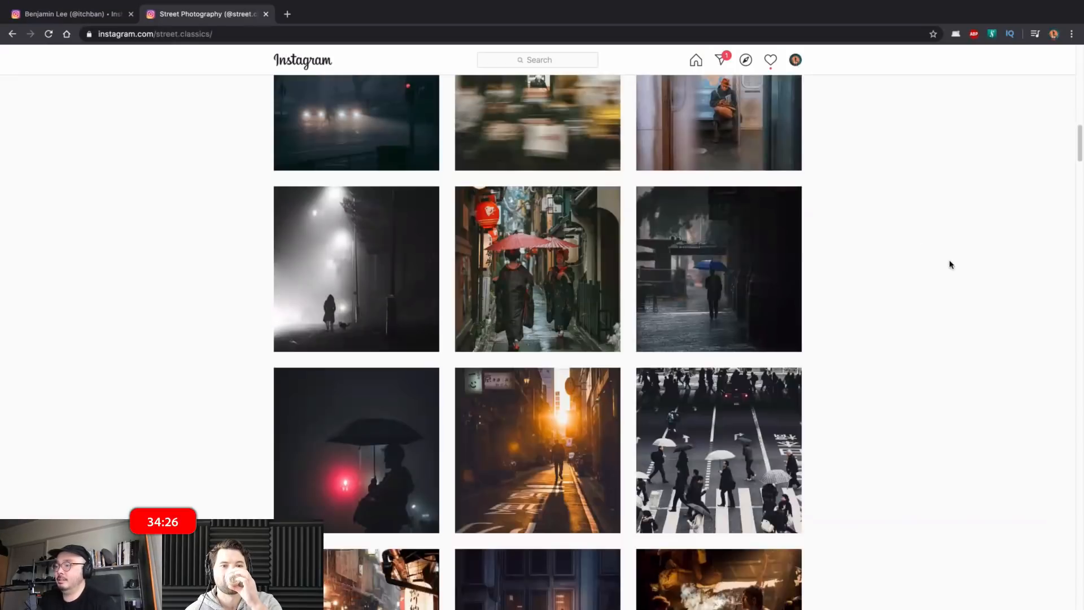
- Open the Tokyo three-panel video post near the start of the street.classics grid, play it and close it
scroll(873, 390, "up", 13)
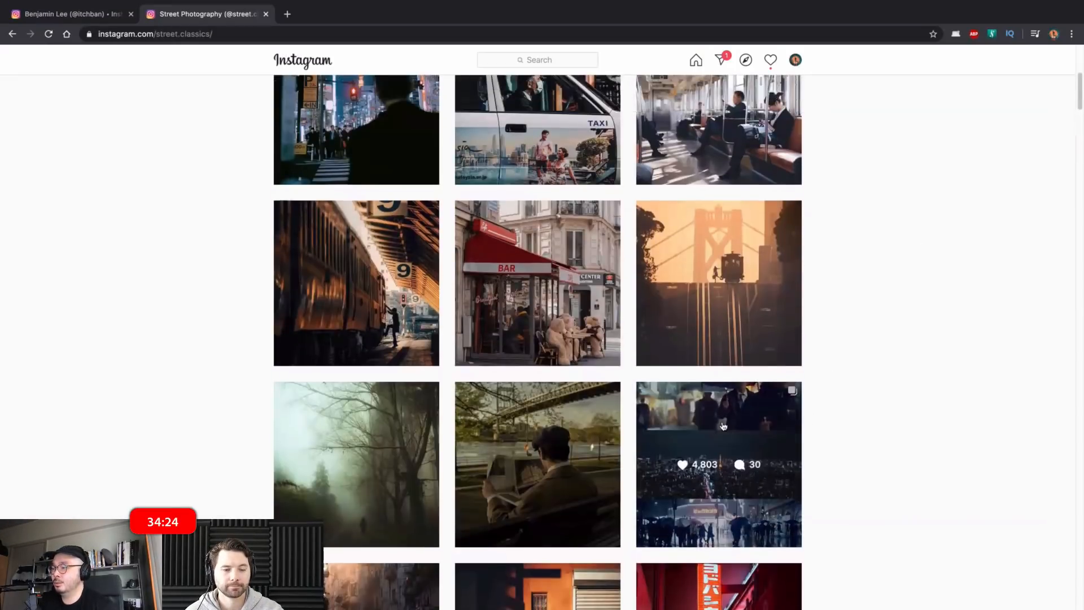
left_click(723, 426)
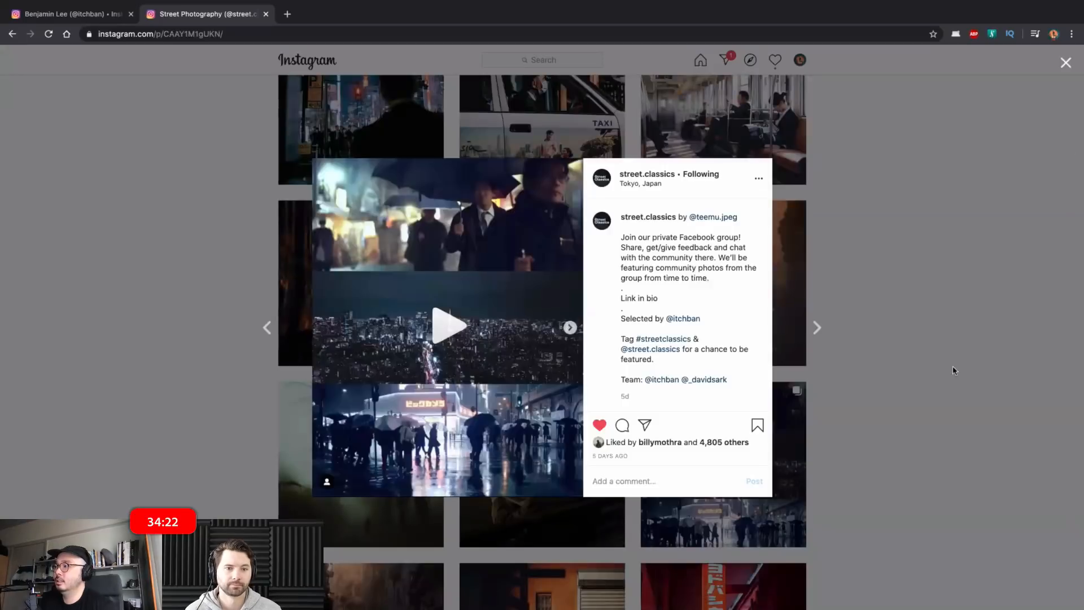
left_click(457, 327)
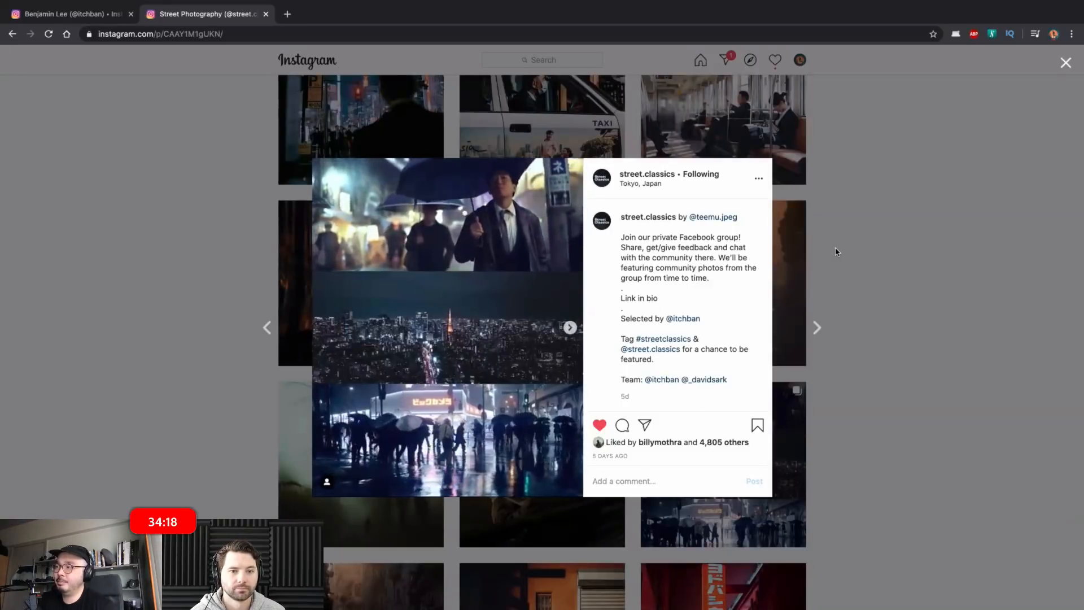
left_click(899, 252)
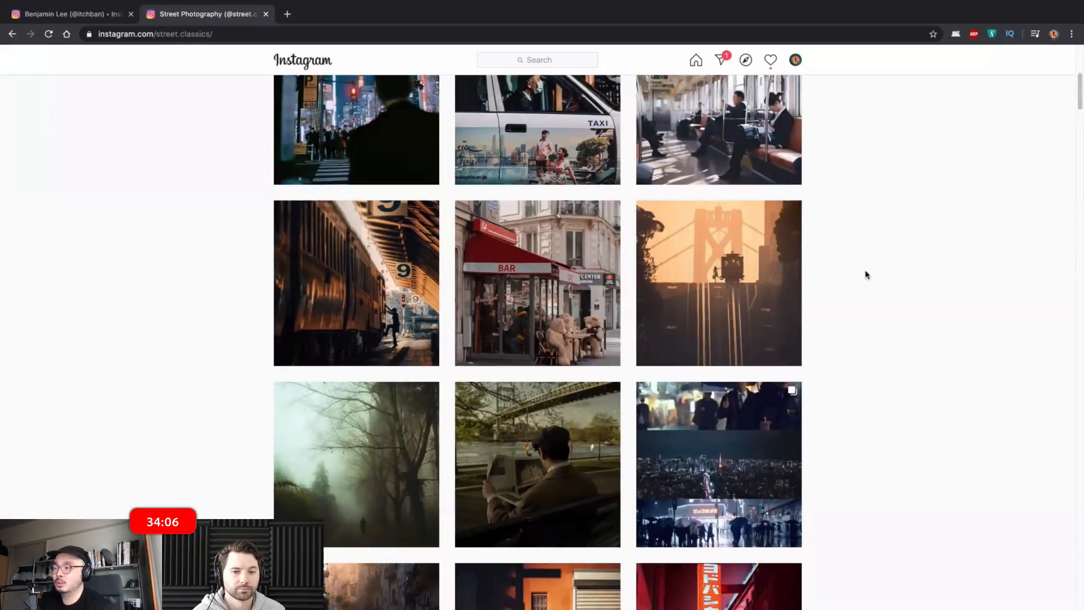
- Look through the older street.classics photos down to the umbrella and street crossing shots
scroll(867, 274, "down", 4)
scroll(867, 273, "down", 4)
scroll(867, 273, "down", 5)
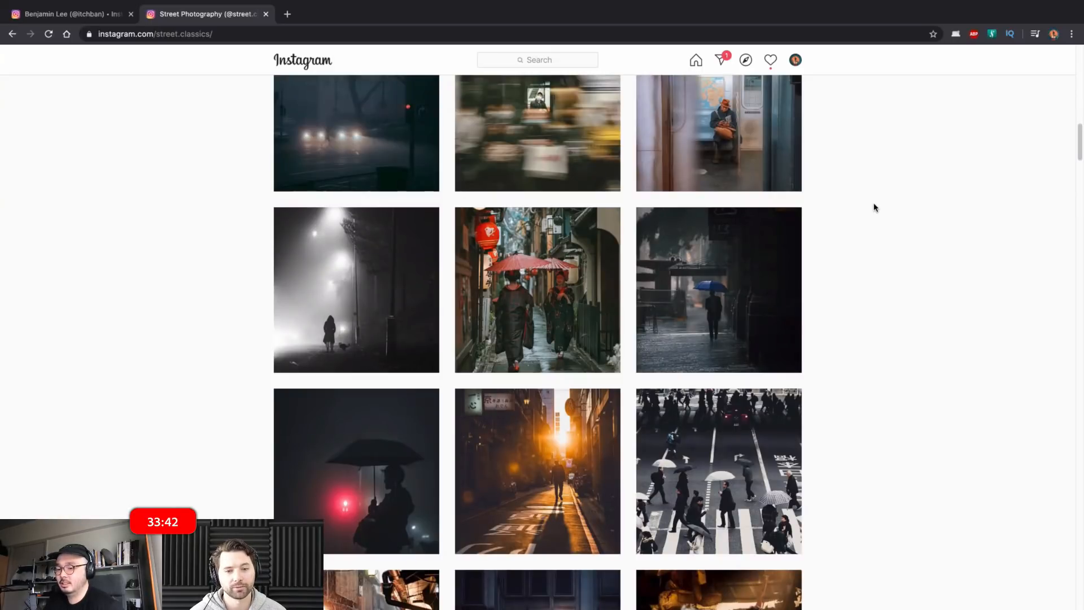
scroll(874, 212, "up", 1)
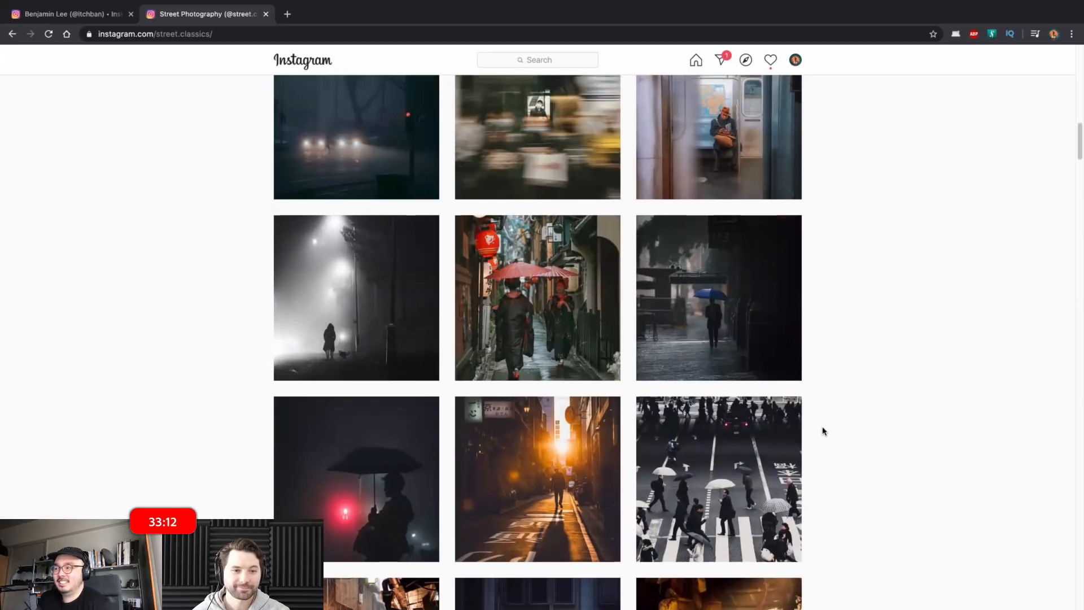
scroll(822, 431, "up", 1)
scroll(822, 431, "up", 1)
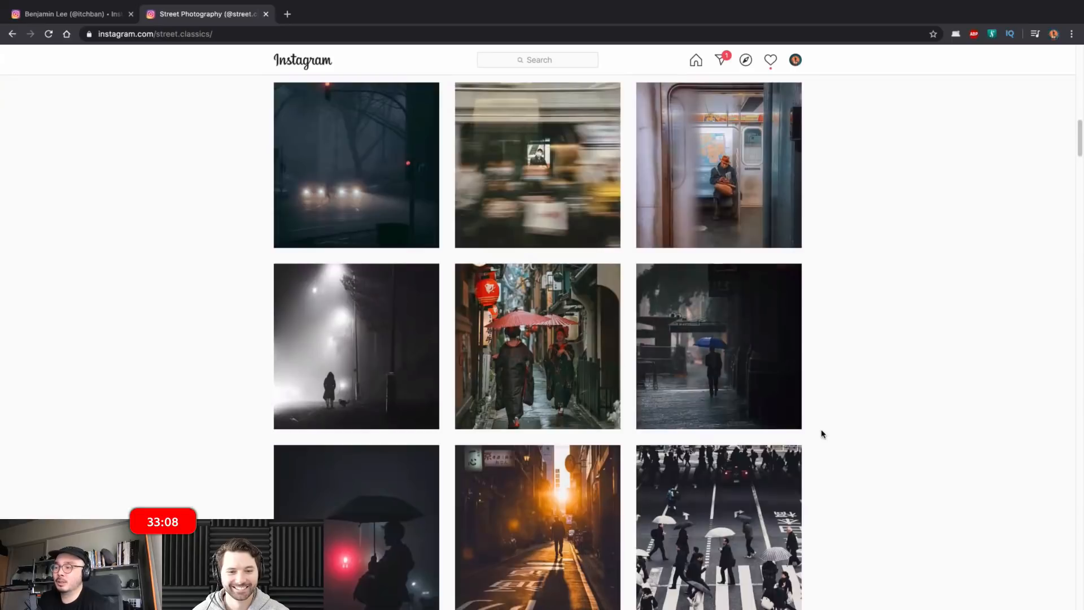
scroll(827, 433, "down", 1)
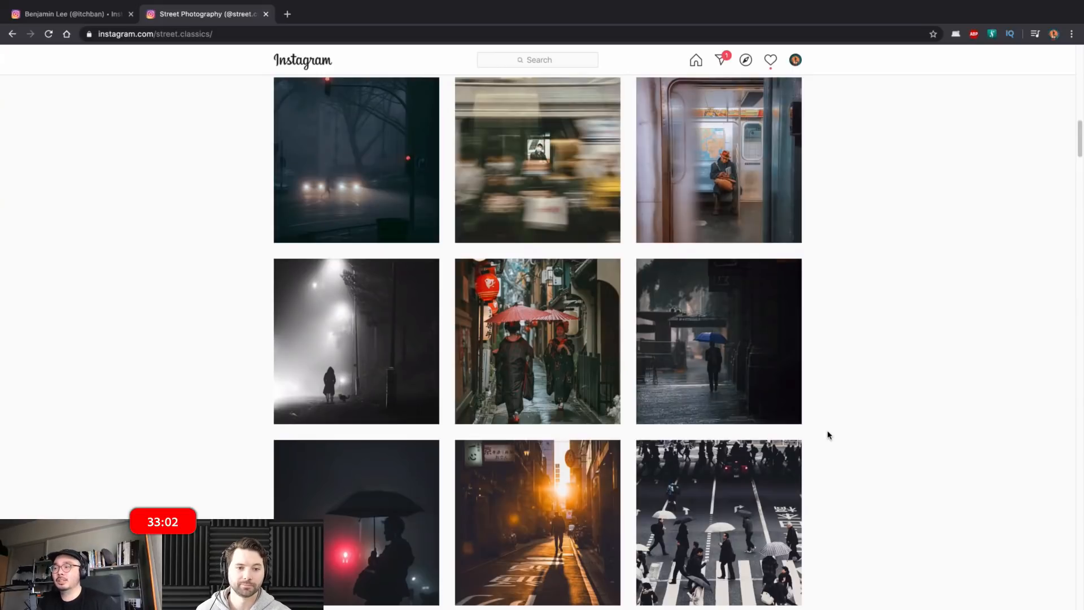
scroll(825, 350, "down", 1)
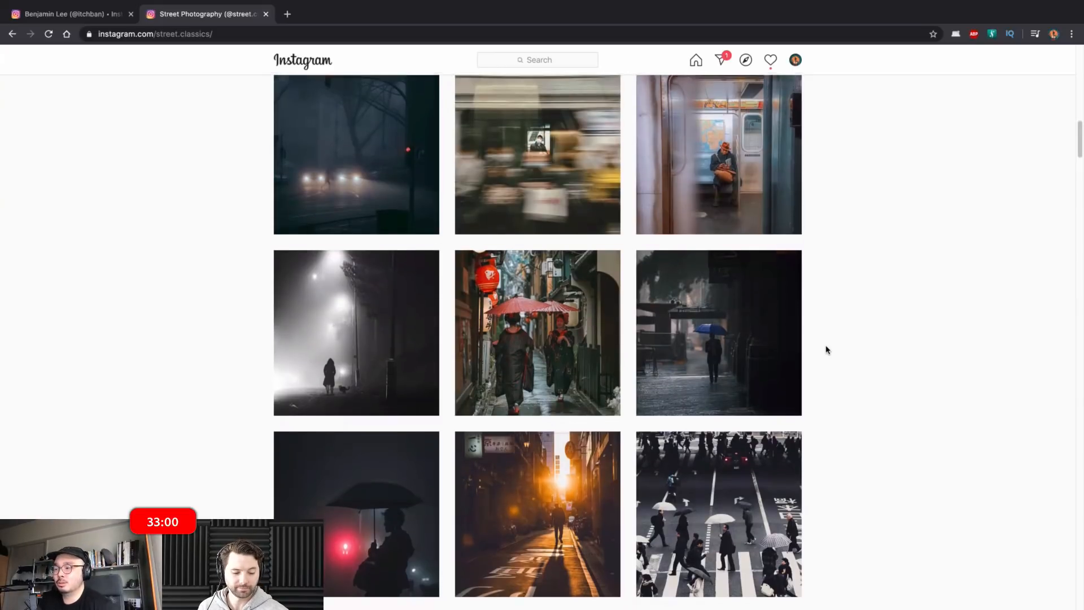
- Look through the itchban profile's photos, from the newest posts down to the striped crossing and torii gate shots
left_click(53, 12)
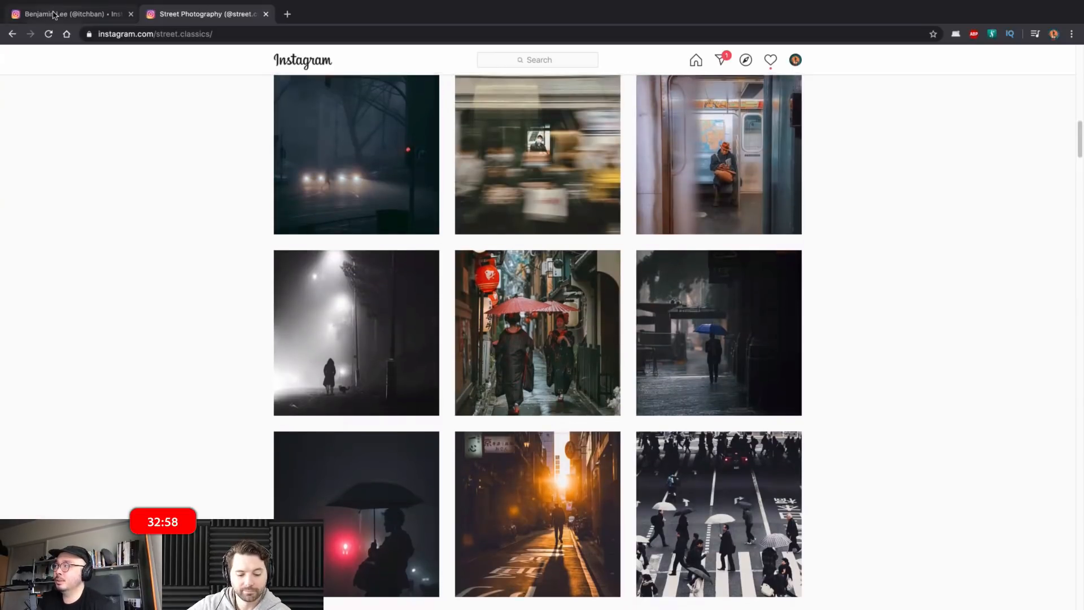
scroll(847, 390, "up", 10)
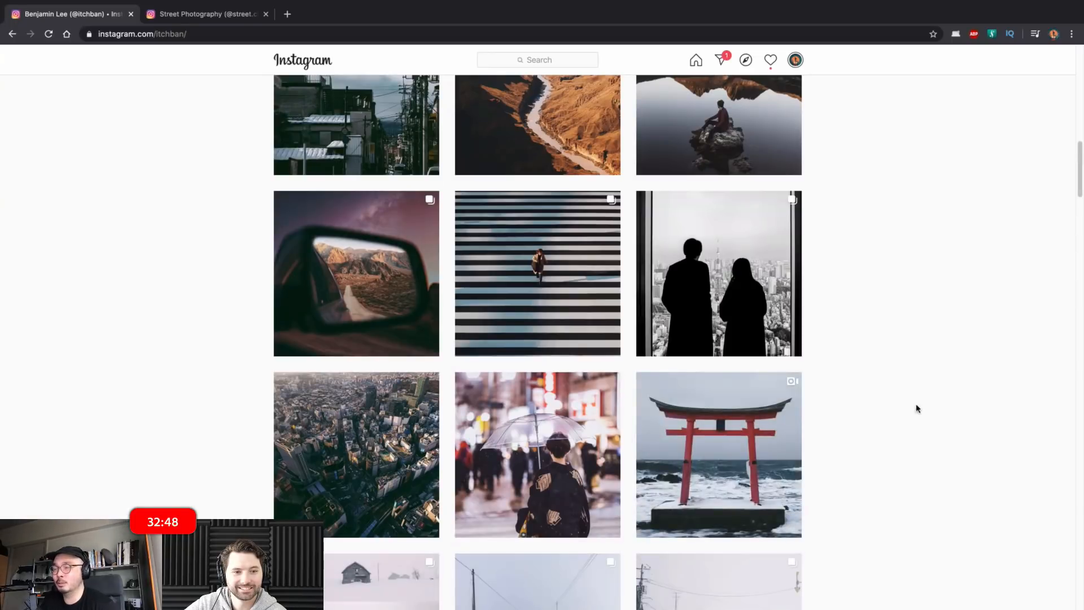
scroll(903, 408, "down", 1)
scroll(903, 407, "down", 1)
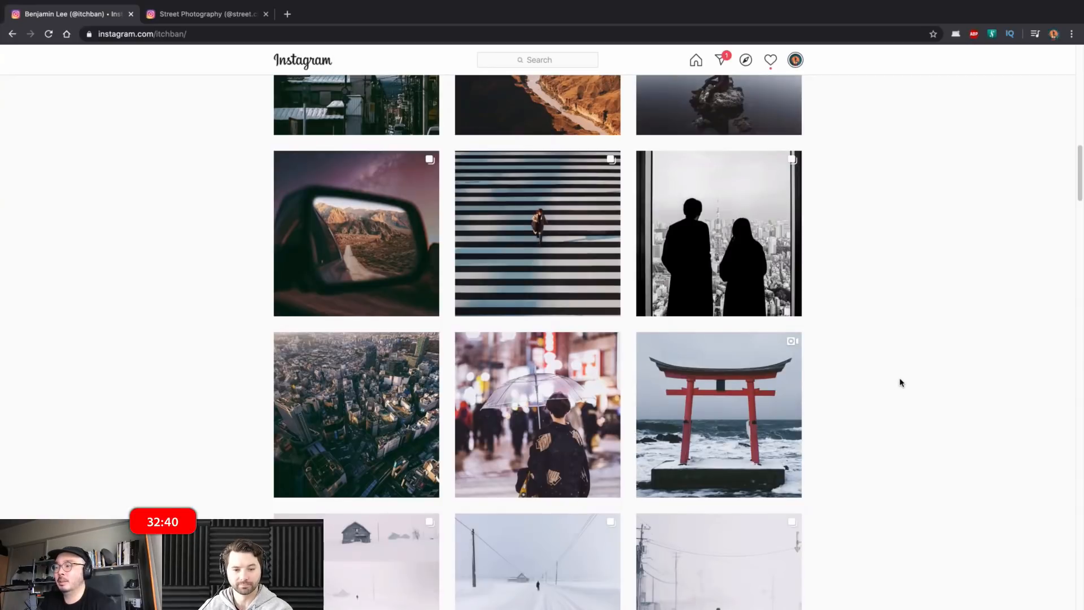
scroll(839, 397, "up", 5)
scroll(841, 395, "up", 7)
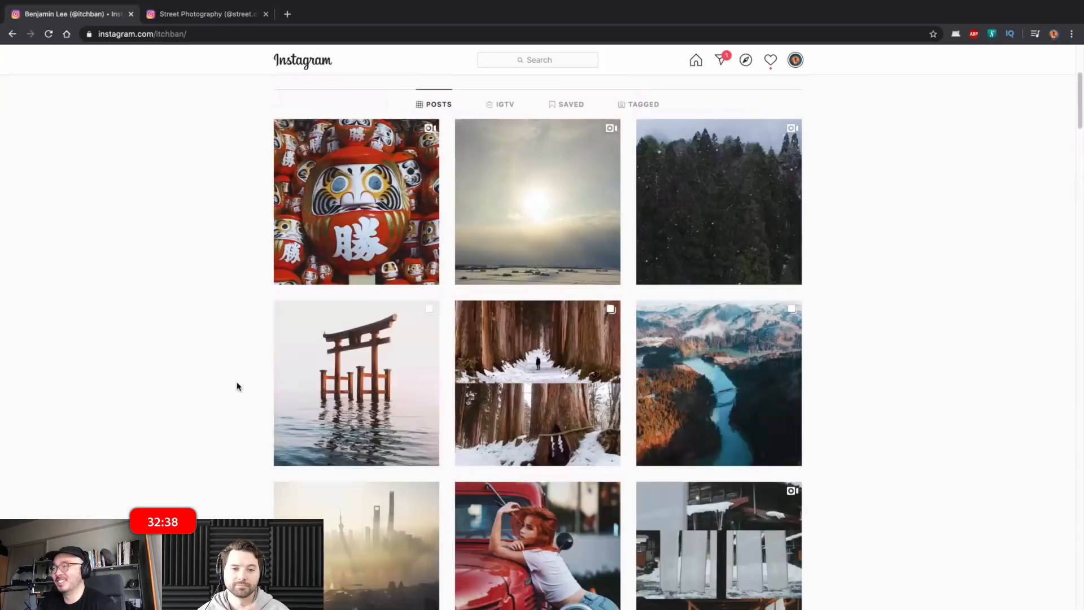
scroll(715, 536, "down", 6)
scroll(973, 433, "down", 5)
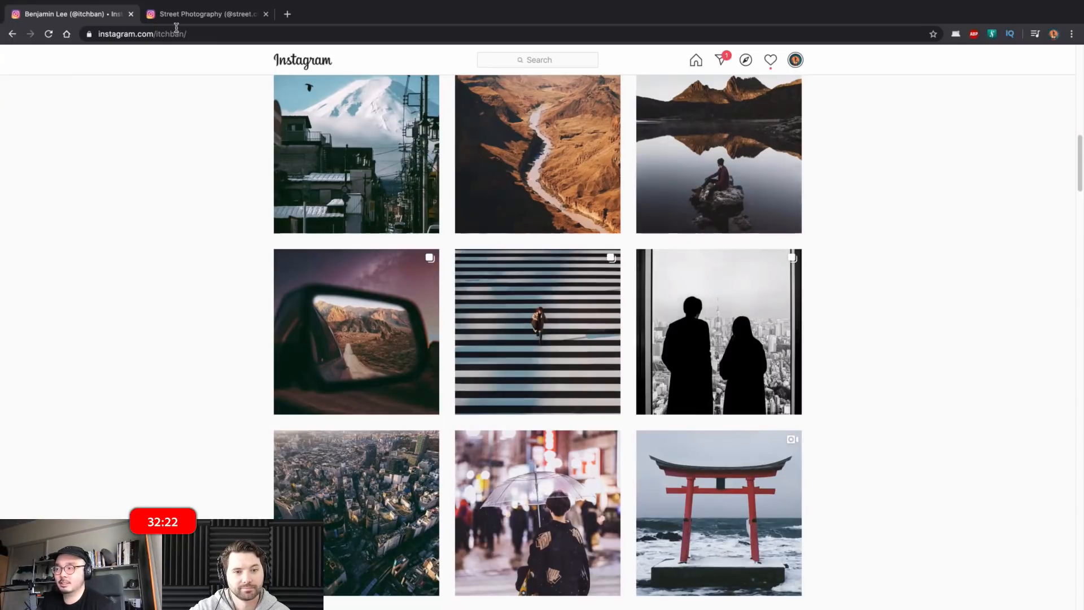
- Return to the street.classics profile and compare its dark umbrella and street crossing photos
left_click(193, 13)
scroll(907, 305, "down", 2)
scroll(907, 305, "up", 3)
scroll(903, 306, "down", 2)
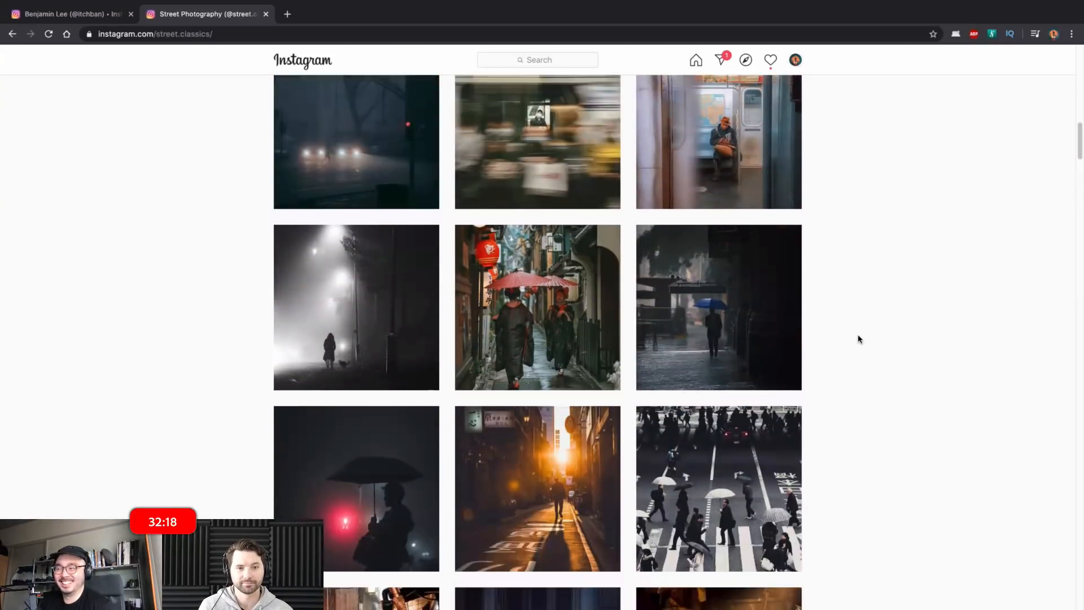
scroll(858, 337, "up", 1)
scroll(862, 334, "down", 4)
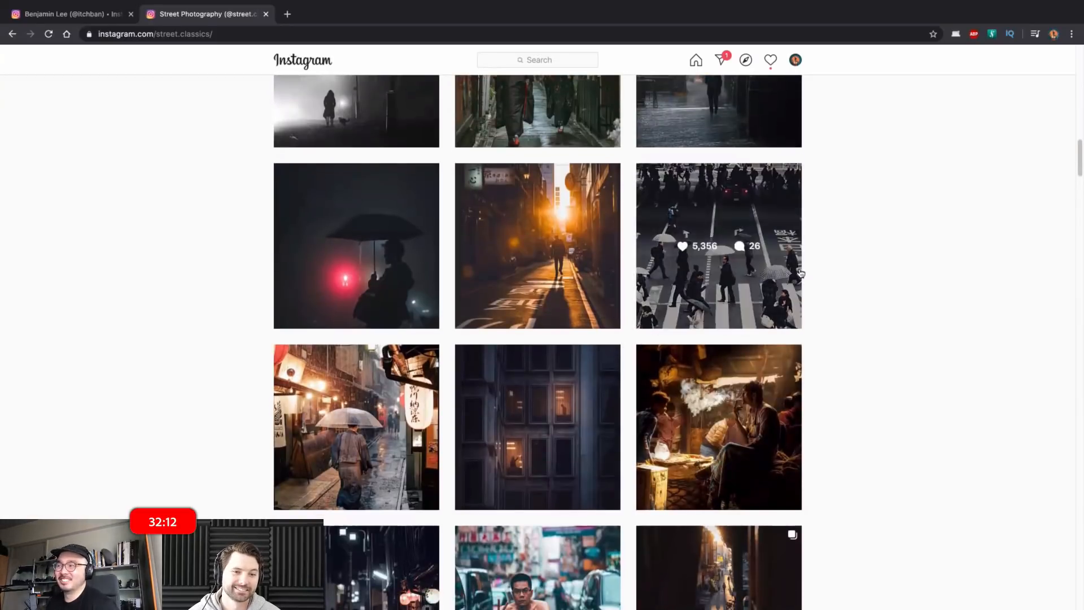
- Switch to Lightroom Classic and open the edited first copy of the woman's street portrait in the Develop module
key("ctrl+Right")
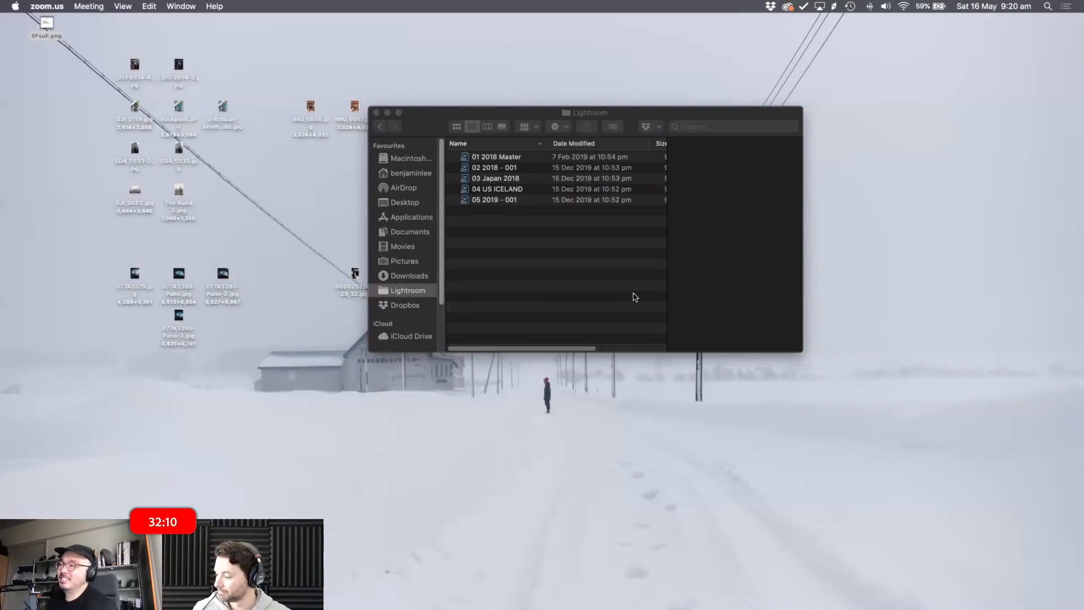
left_click(655, 287)
left_click_drag(643, 117, 678, 128)
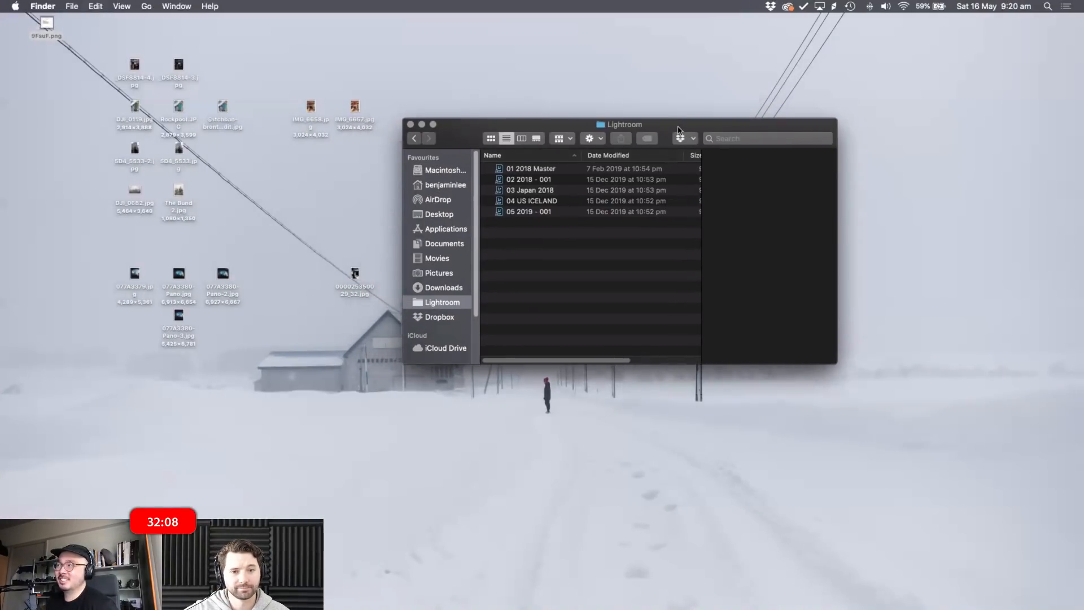
key("ctrl+Right")
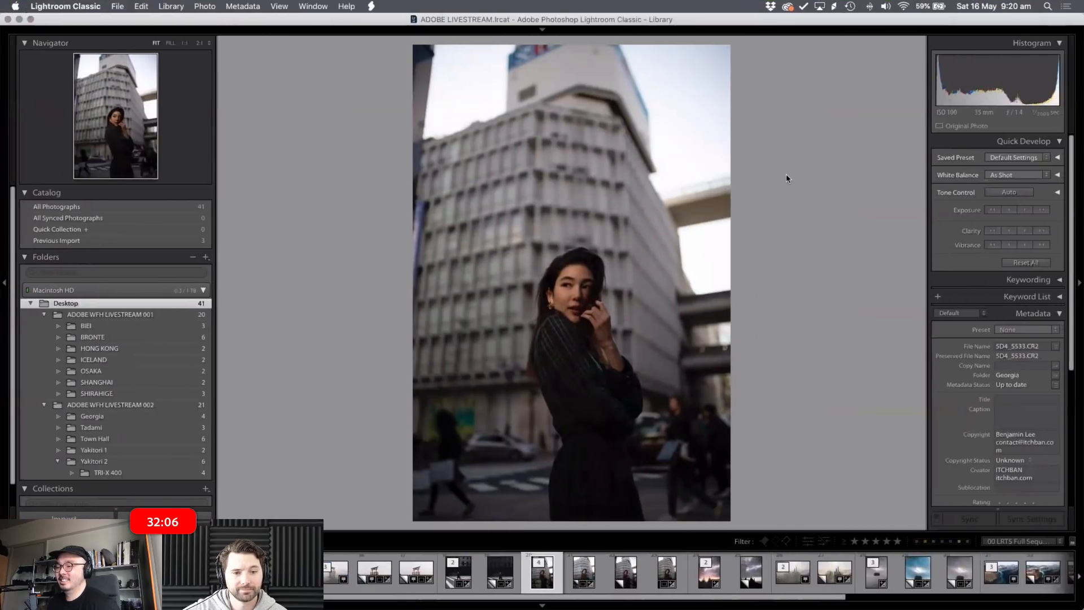
key("g")
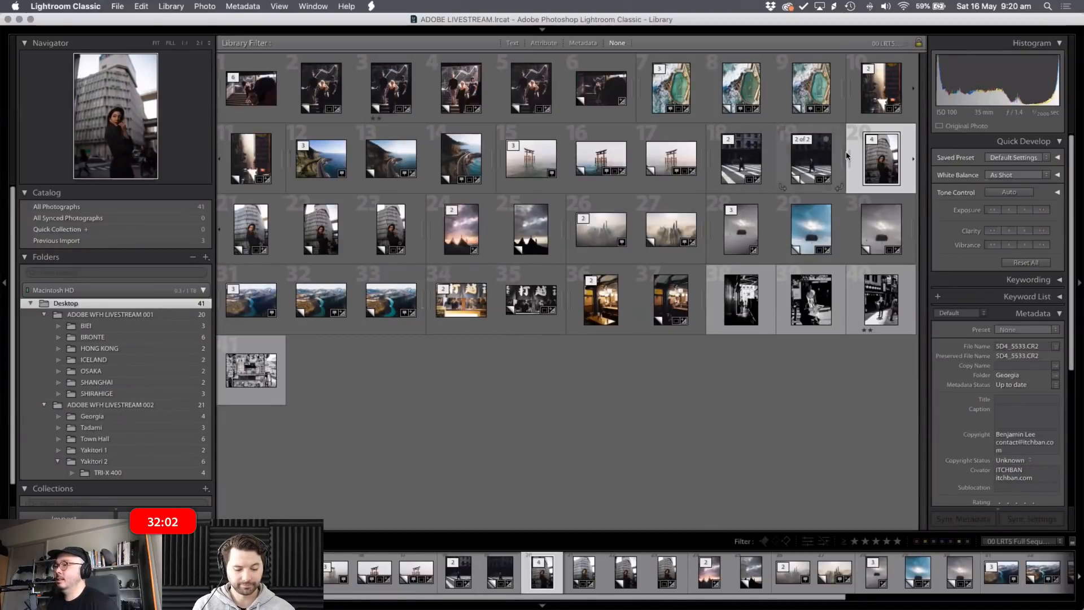
double_click(874, 158)
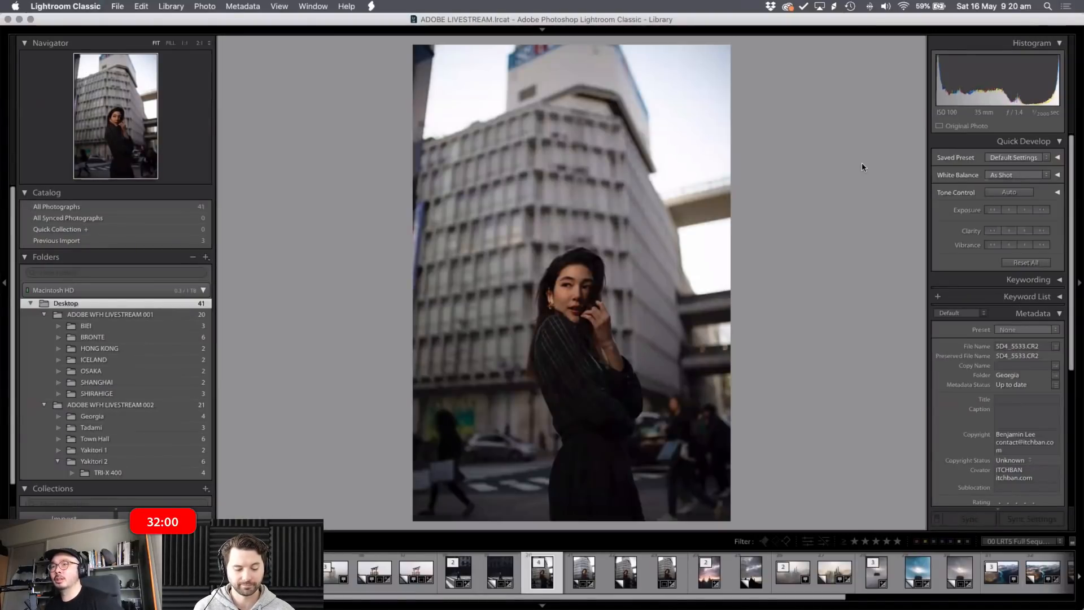
key("Right")
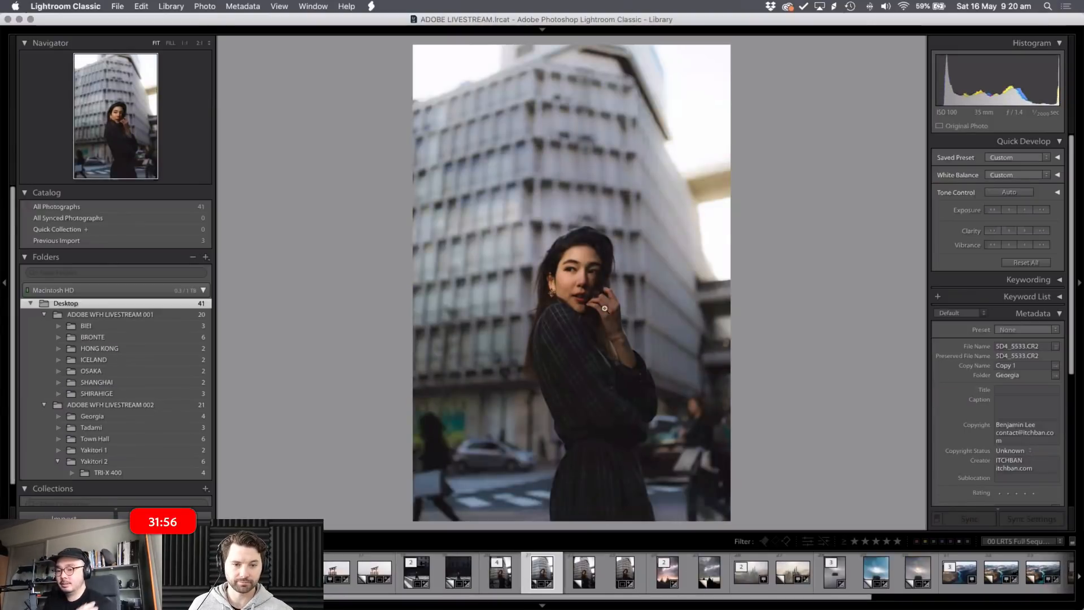
key("d")
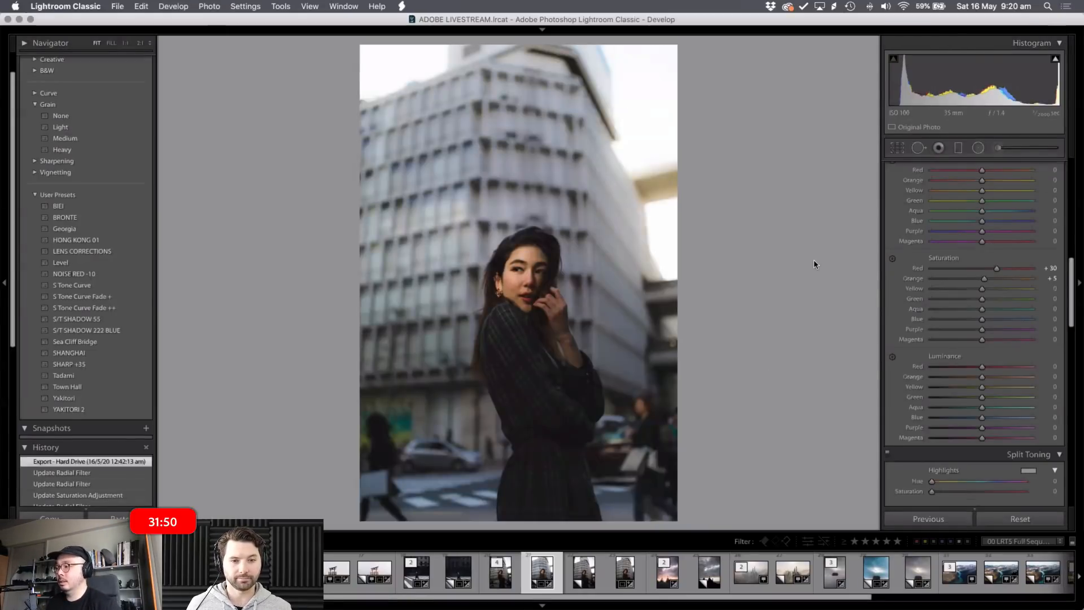
- Go back to the unedited original portrait and cycle through its photo info overlays until they are hidden
key("Left")
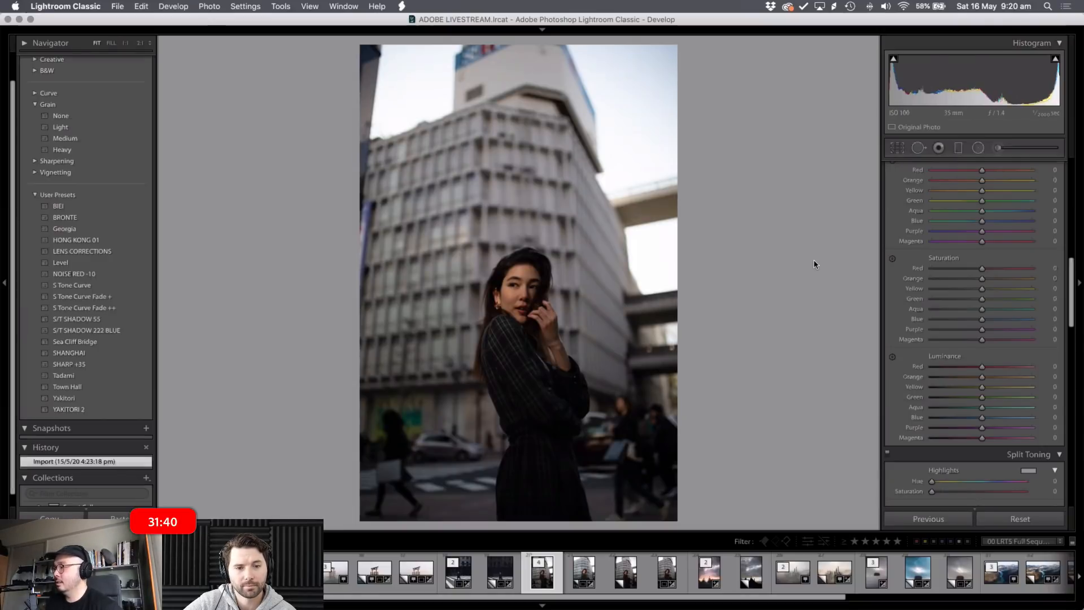
key("i")
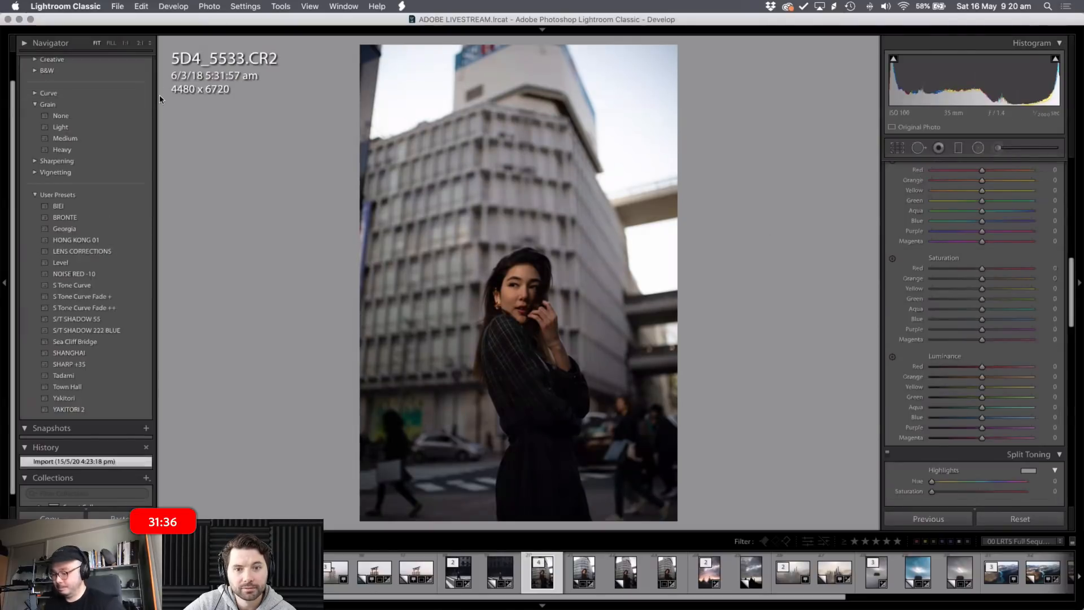
key("i")
key("i")
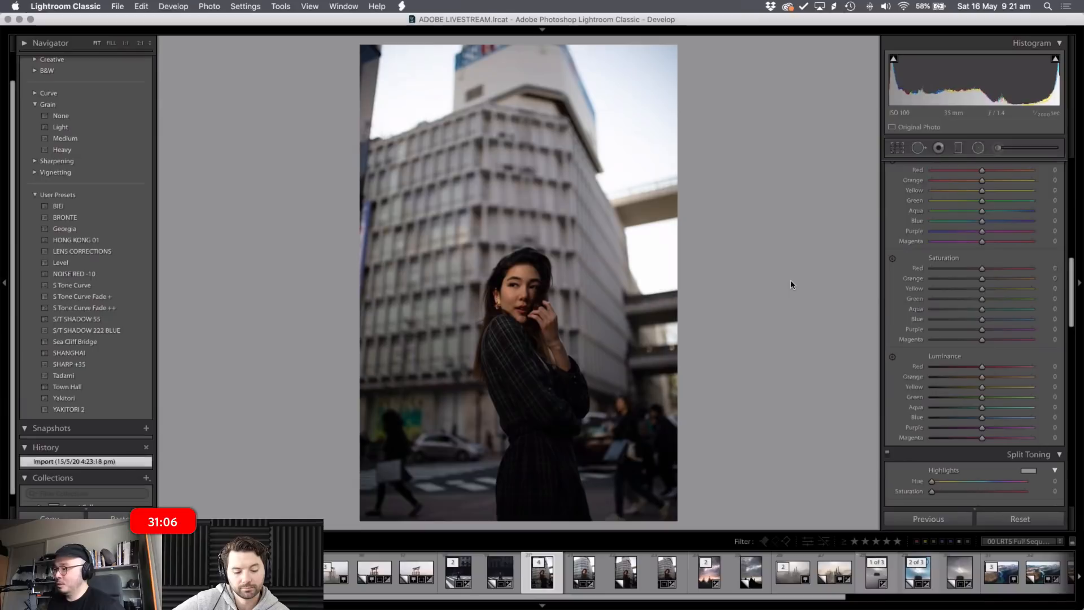
- Show the edited portrait copy again and compare it twice with its before view
key("Right")
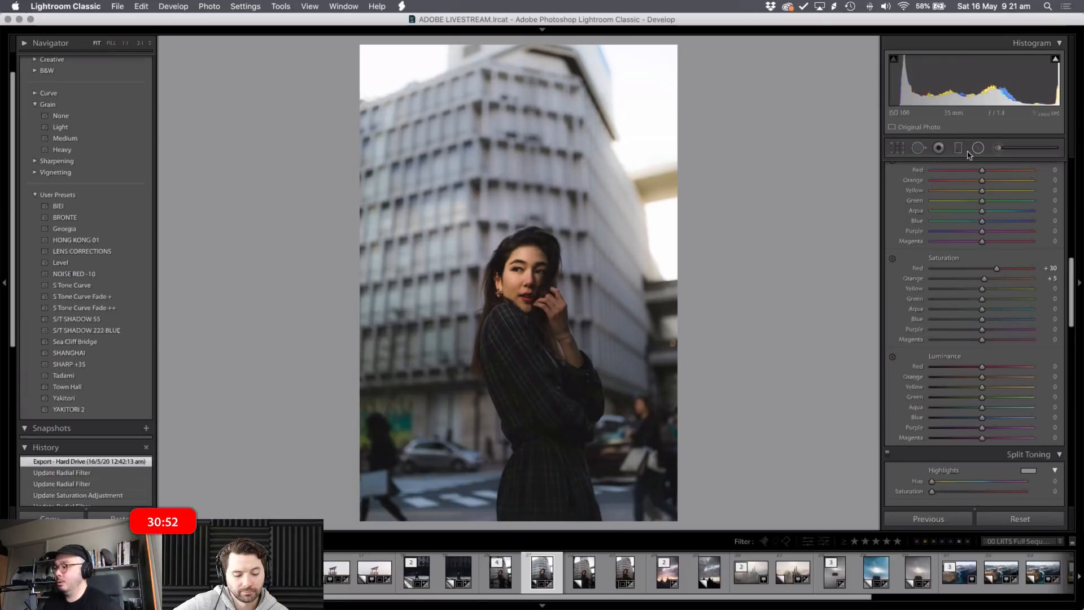
key("backslash")
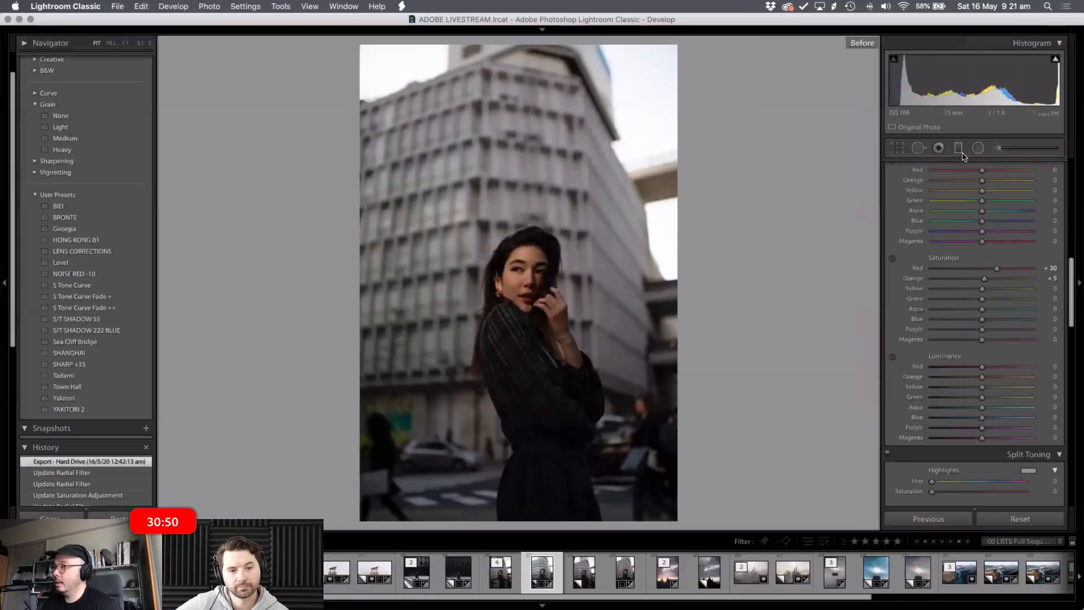
key("backslash")
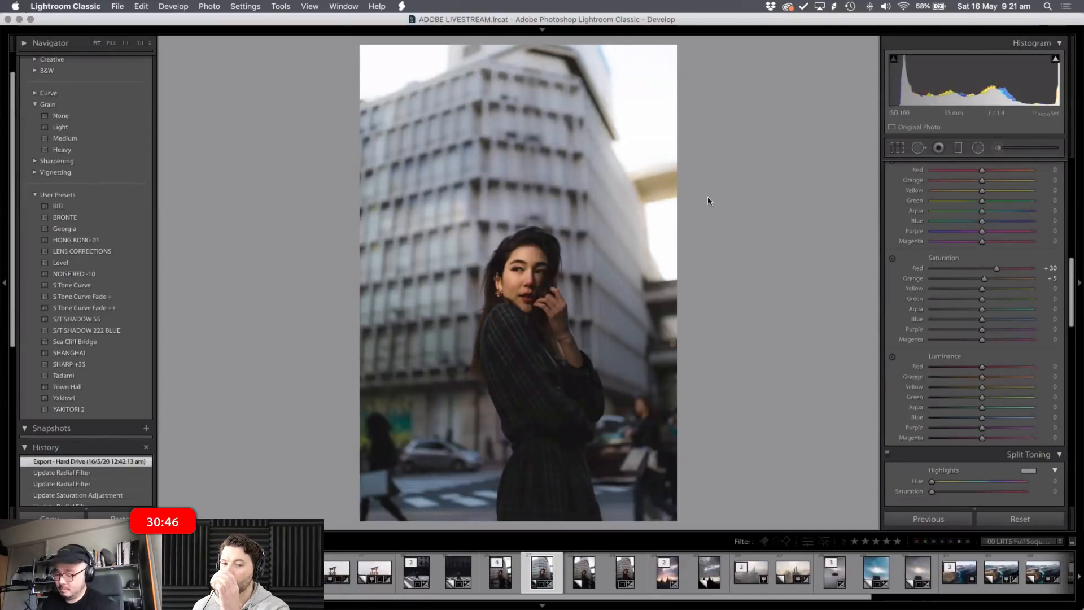
key("backslash")
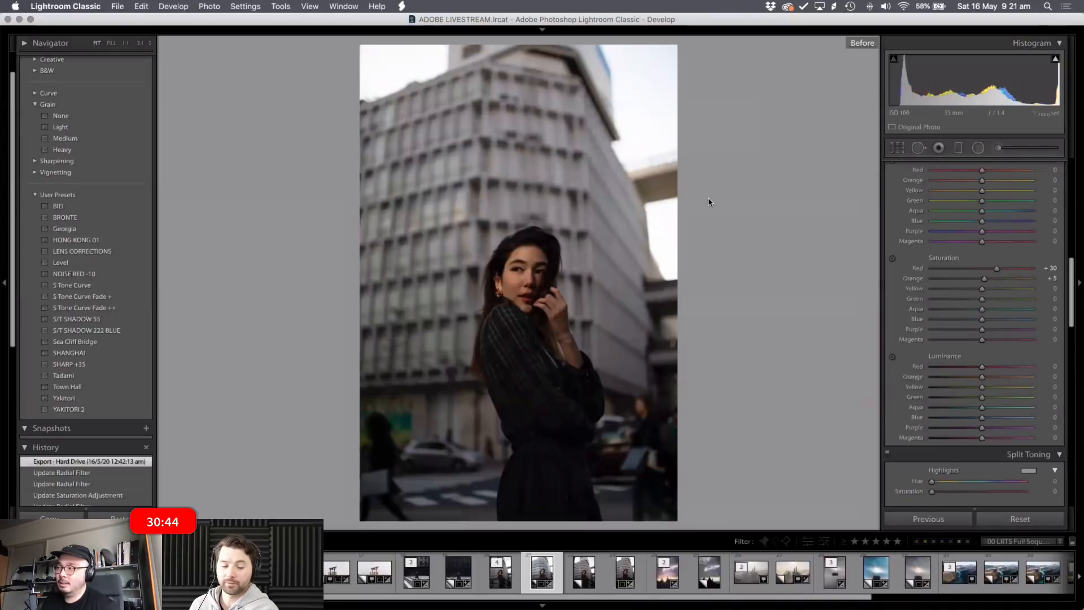
key("backslash")
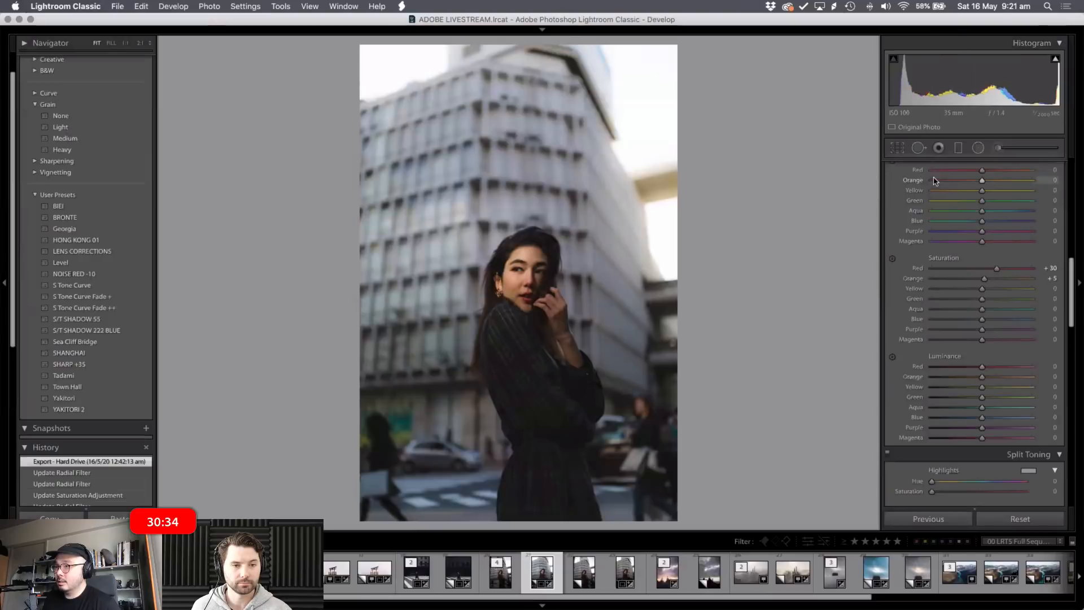
- Try warming the edited portrait's white balance temperature to 5,850 and undo the change each time
scroll(954, 271, "up", 10)
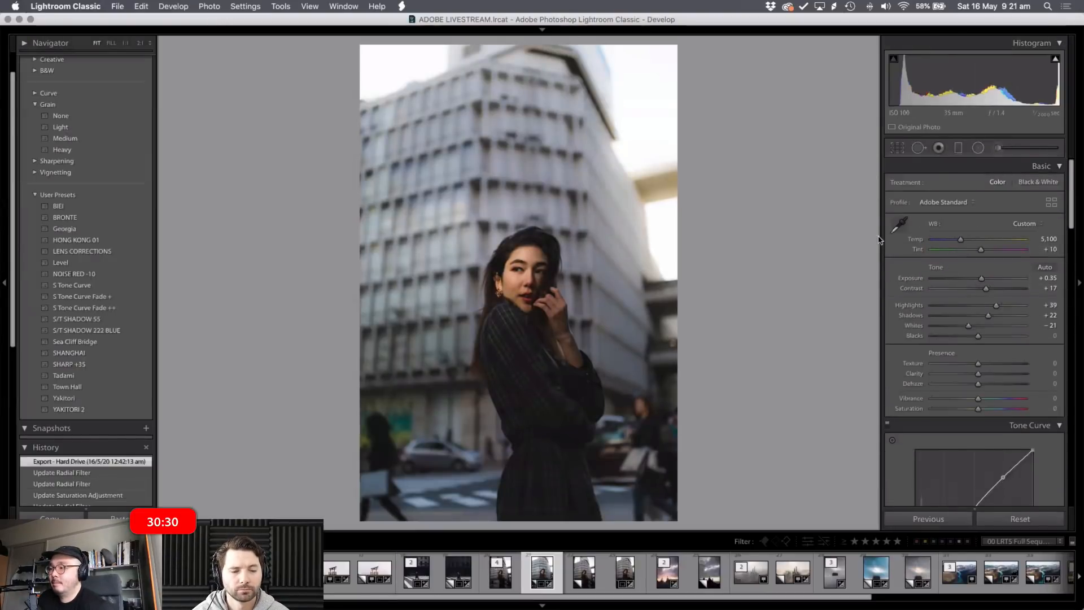
double_click(961, 240)
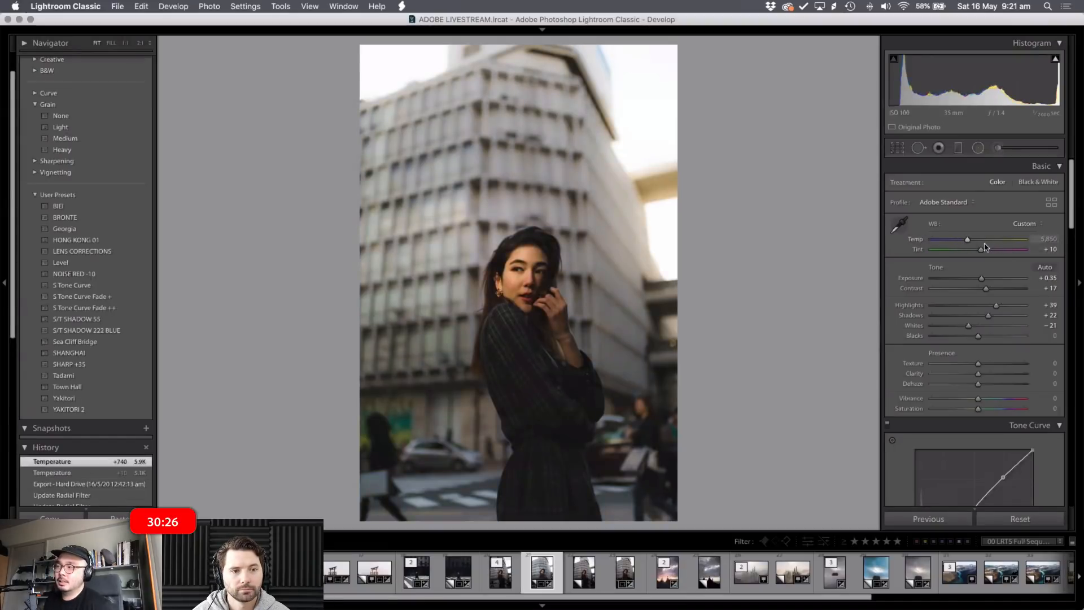
key("super+z")
key("super+z")
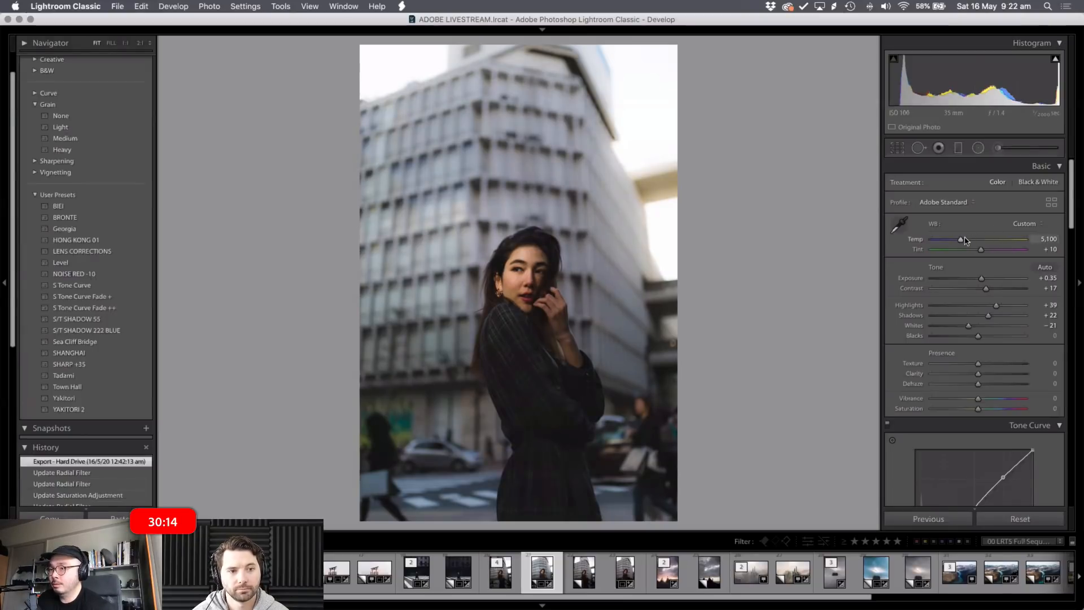
left_click_drag(961, 240, 968, 241)
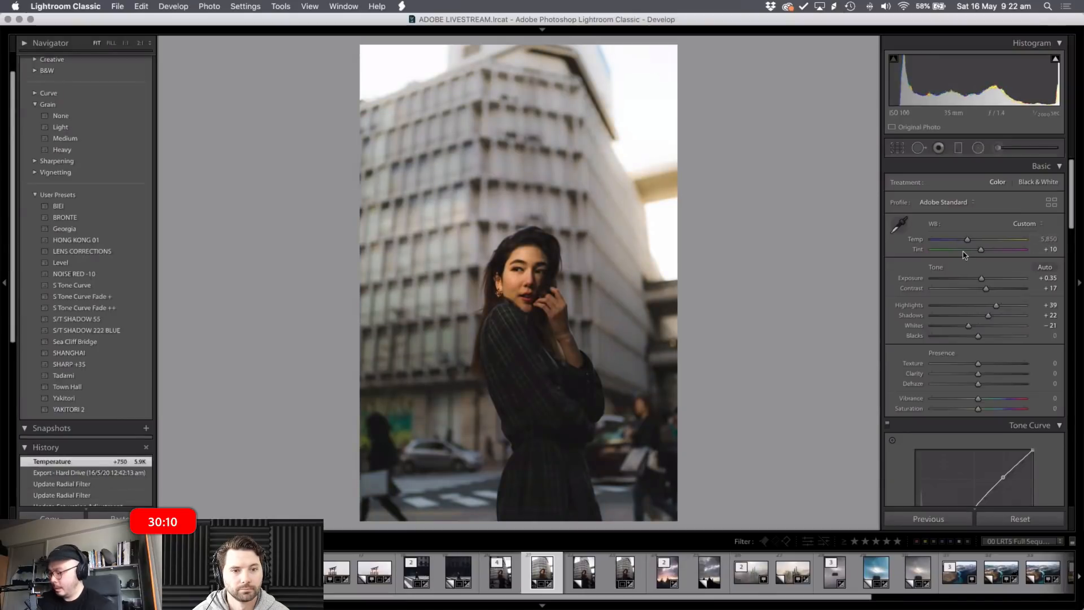
key("super+z")
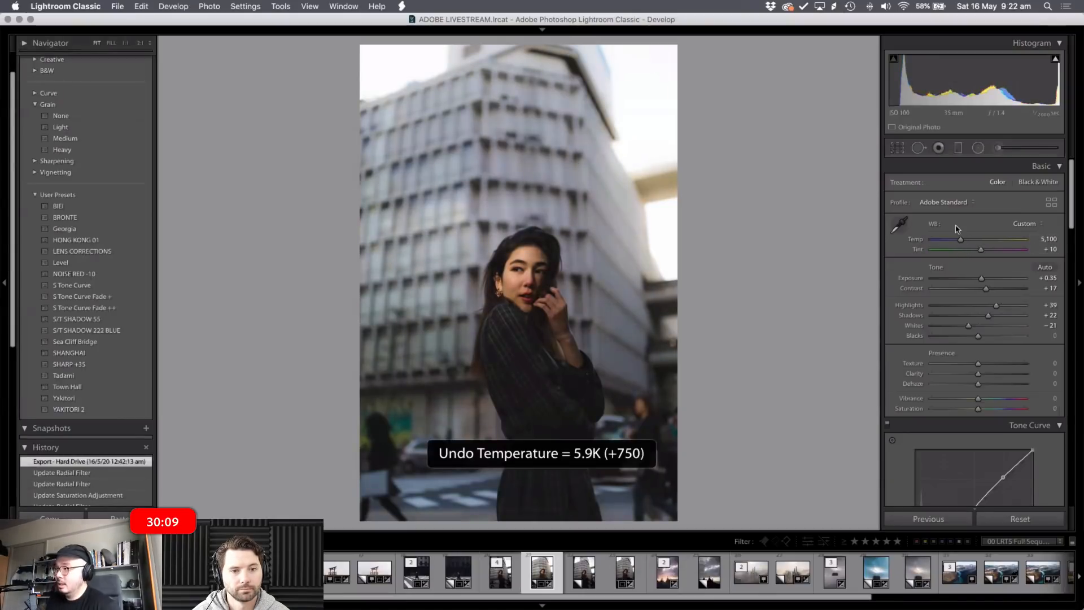
- Inspect the portrait's radial filters on the face and the building behind her, showing the building filter's mask overlay
left_click(978, 148)
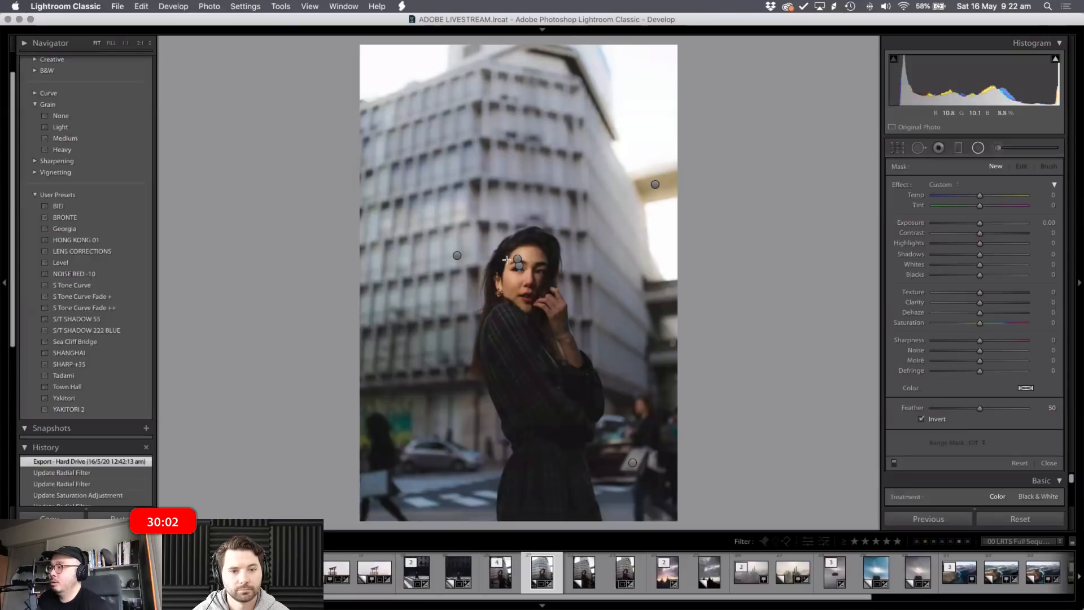
left_click(516, 258)
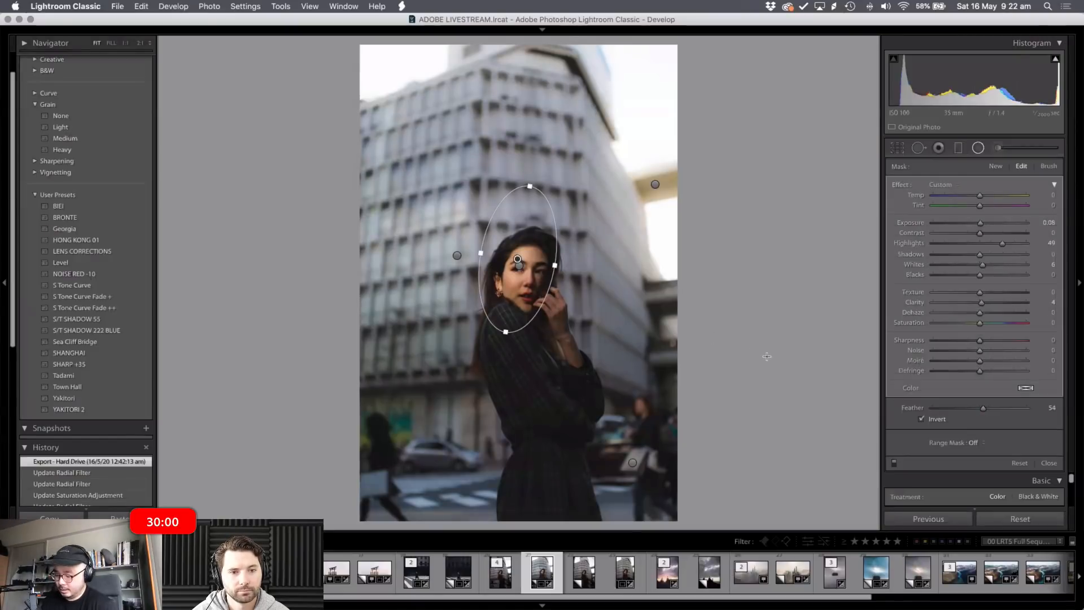
left_click(456, 255)
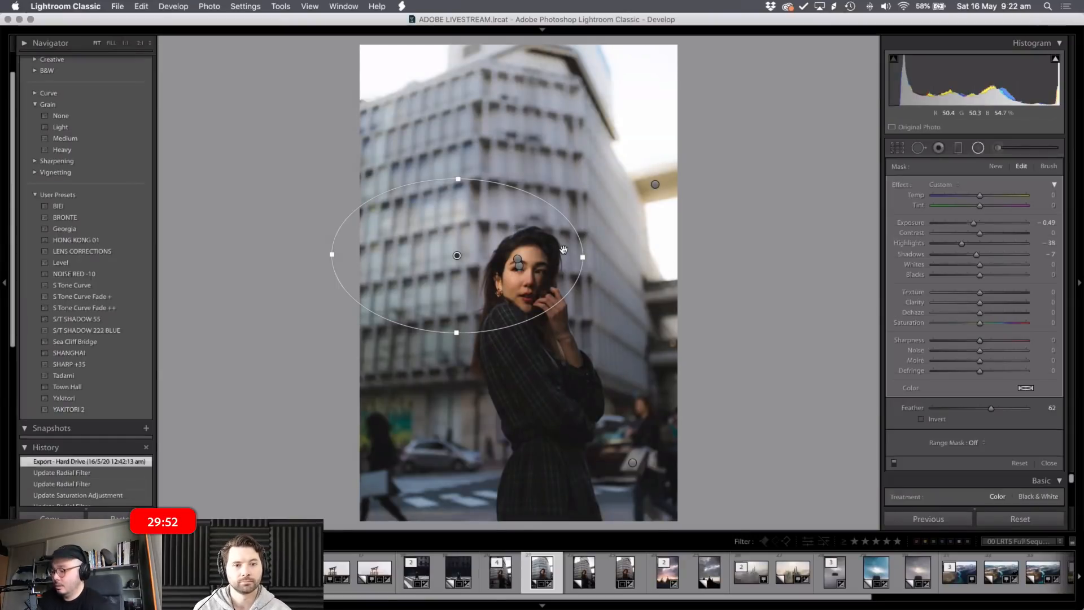
key("o")
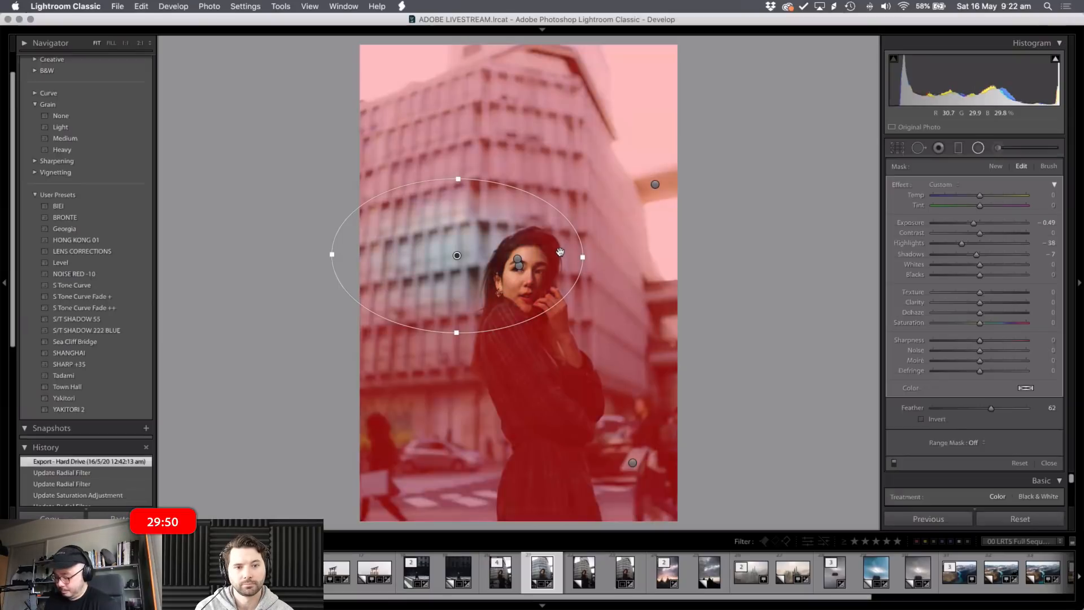
- Hide the mask overlay, try deleting the building's radial filter, undo the deletion, and close the radial filters
key("o")
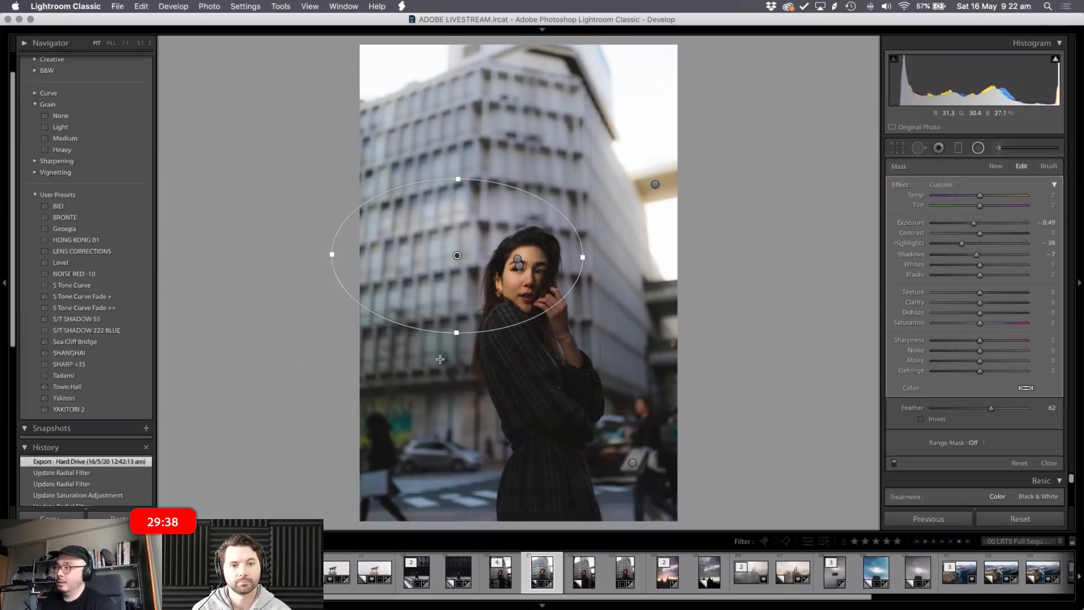
key("Delete")
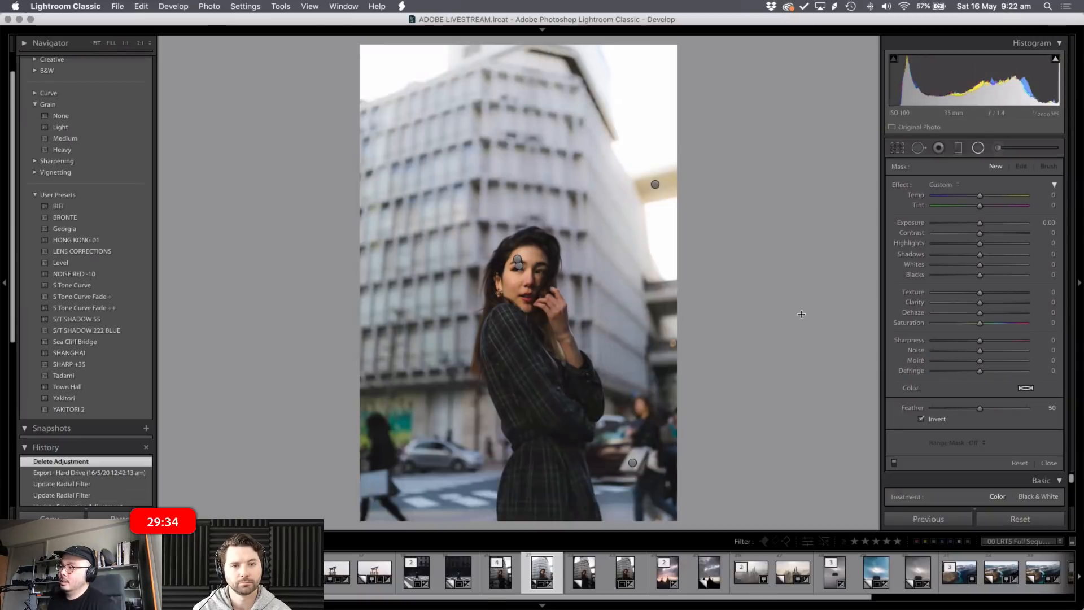
key("super+z")
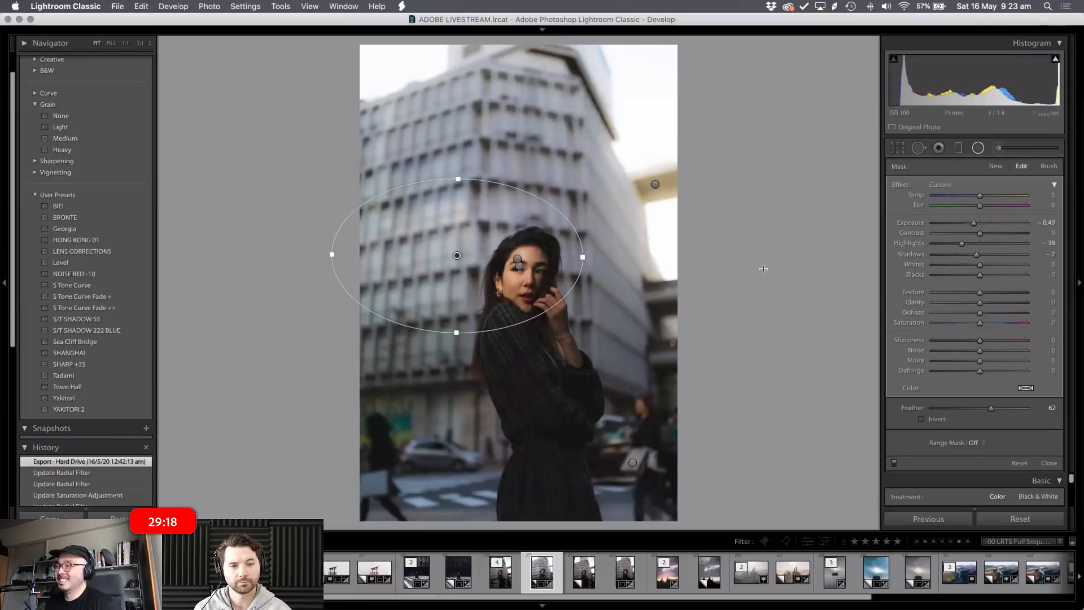
key("shift+m")
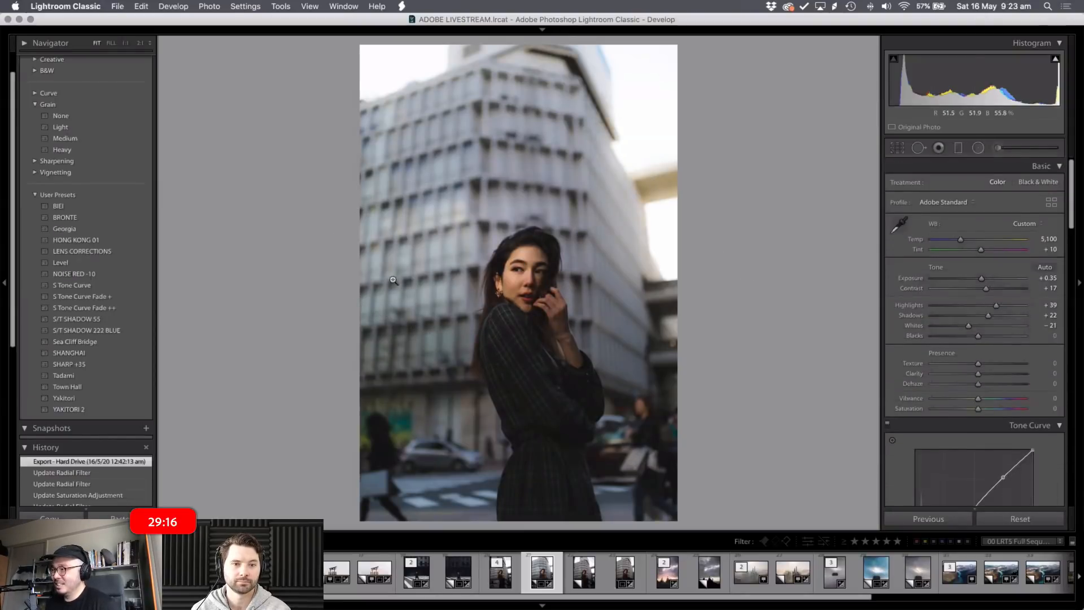
- Reopen the building's radial filter, try reshaping it and moving it toward the woman, and undo these changes
left_click(977, 149)
left_click(457, 253)
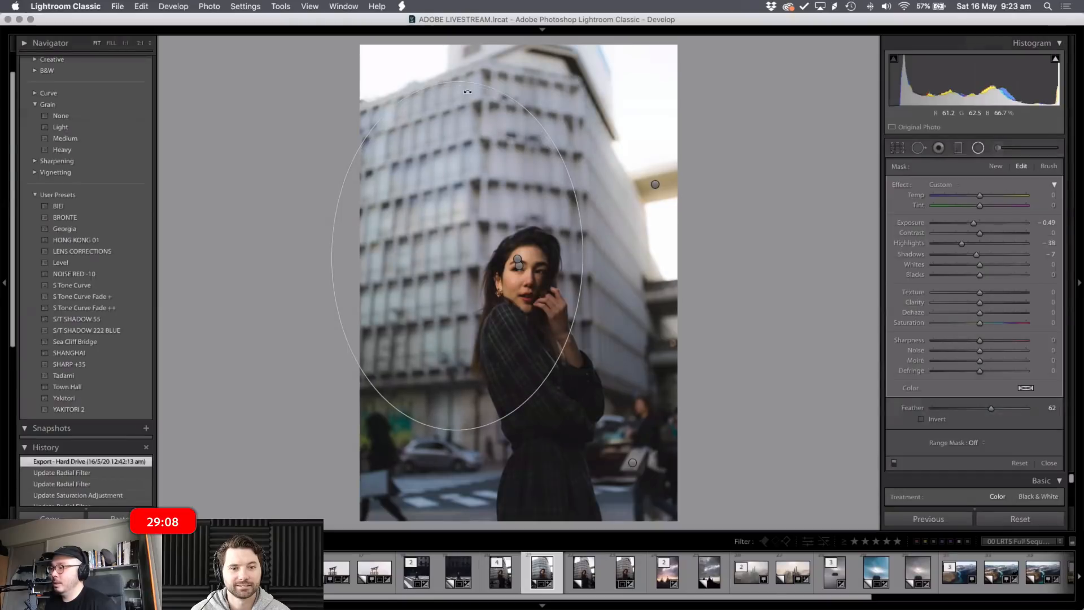
key("super+z")
left_click_drag(333, 254, 479, 263)
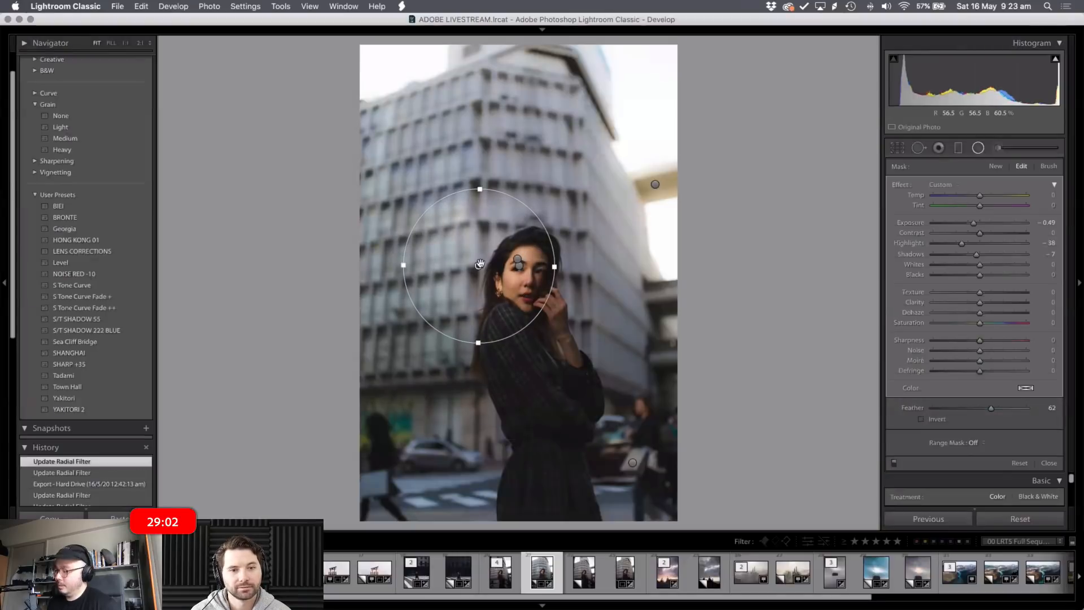
key("super+z")
key("super+z")
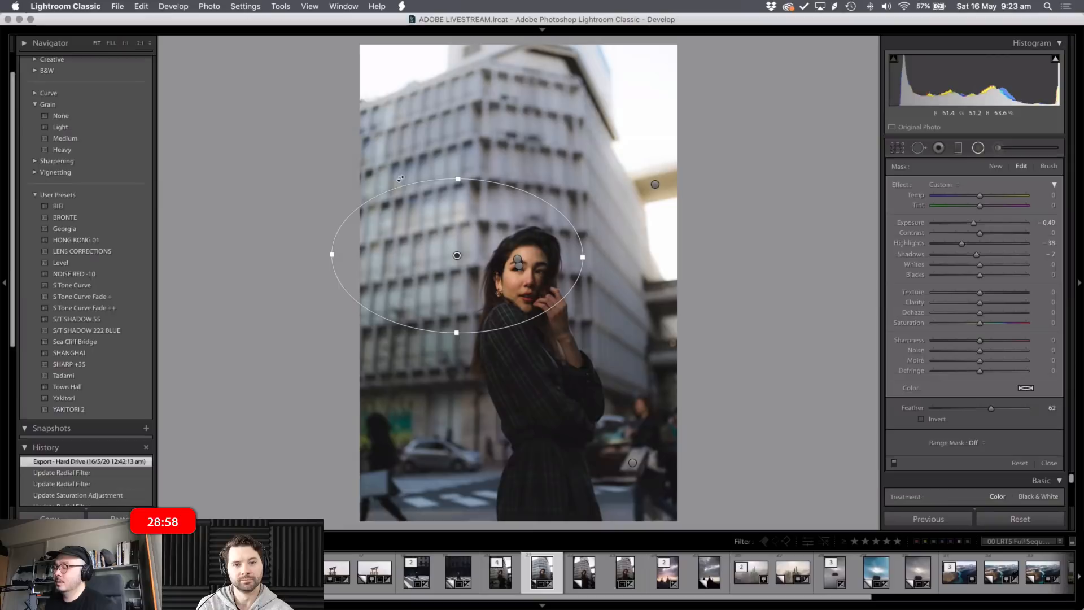
- Select the tall oval radial filter over the woman's face, try deleting it, and undo the deletion
left_click(547, 269)
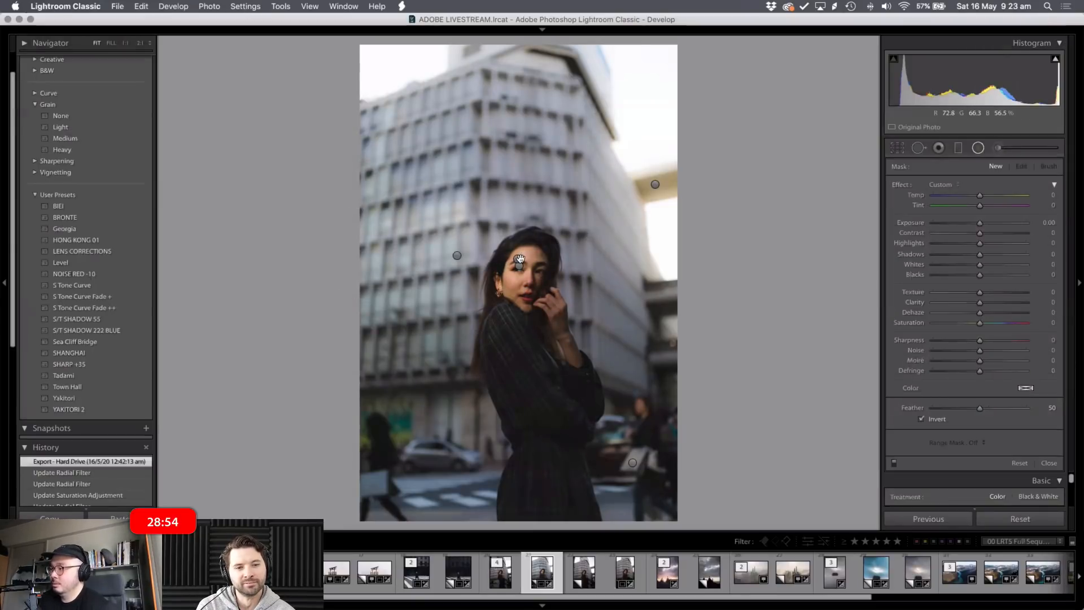
left_click(520, 260)
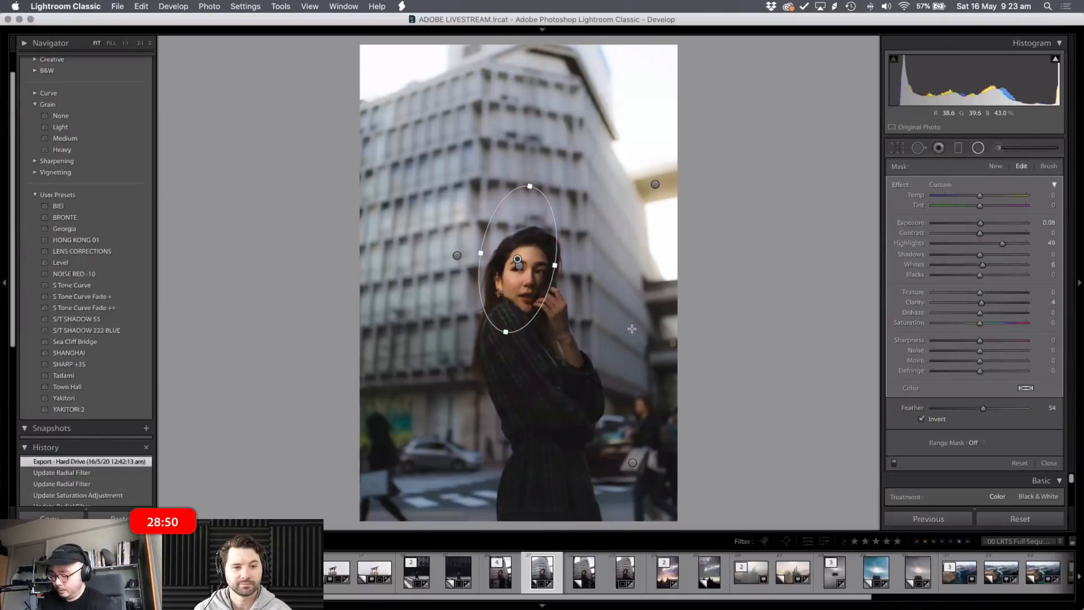
left_click(630, 311)
key("Delete")
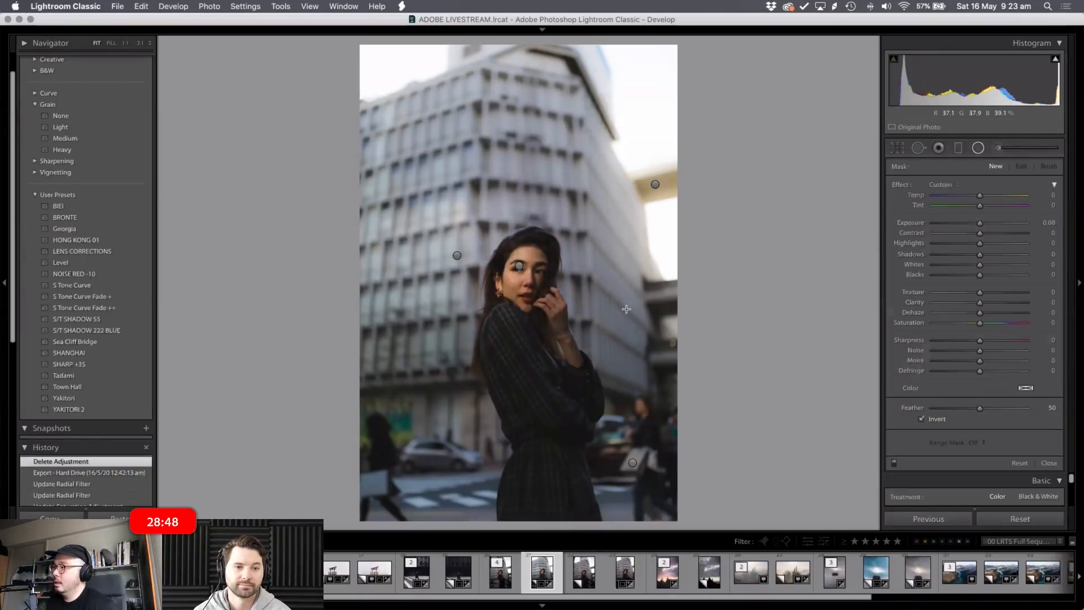
key("super+z")
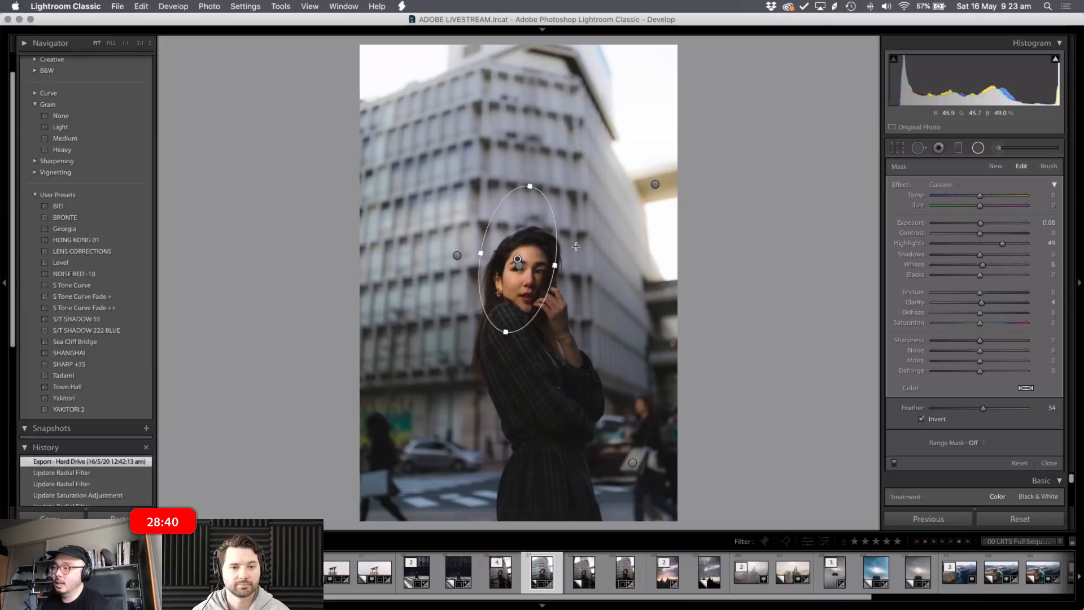
- Nudge the tall oval radial filter slightly away from and back over the woman's face, keeping it selected
left_click_drag(518, 260, 516, 261)
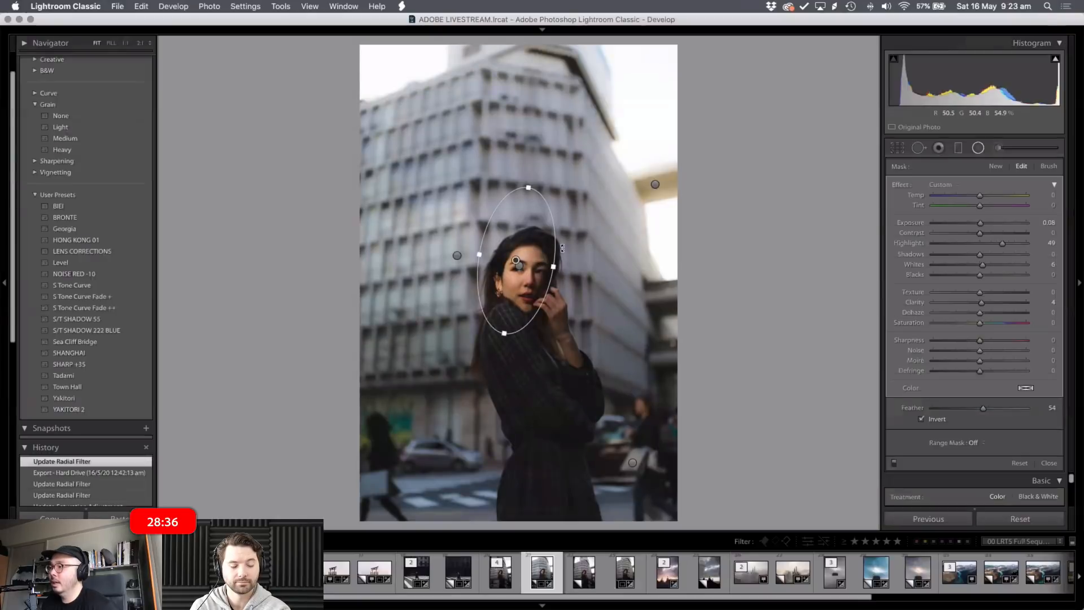
left_click_drag(518, 260, 519, 260)
left_click(548, 275)
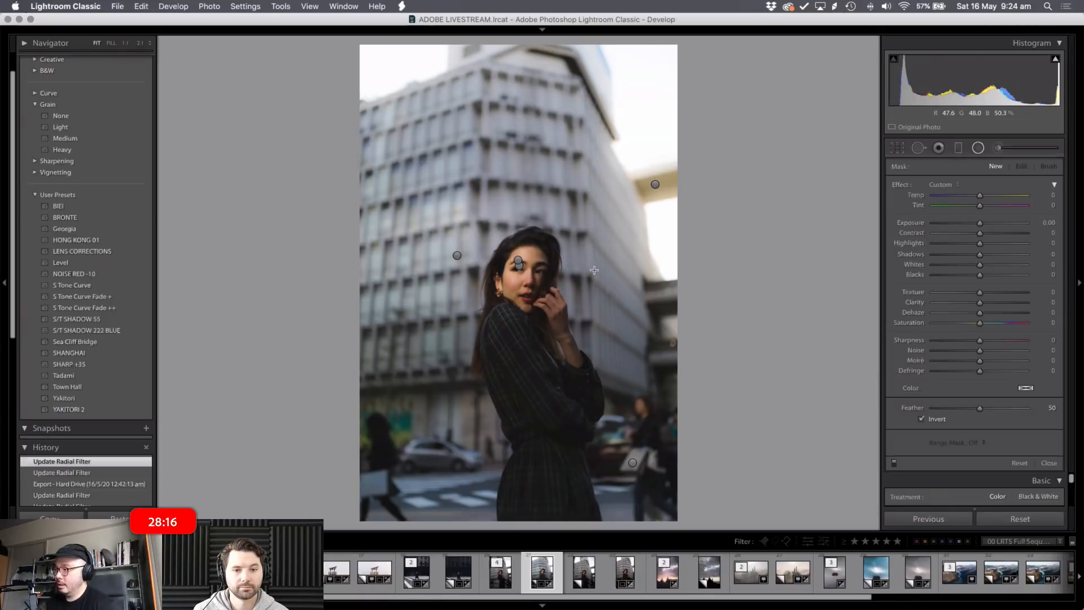
left_click(517, 261)
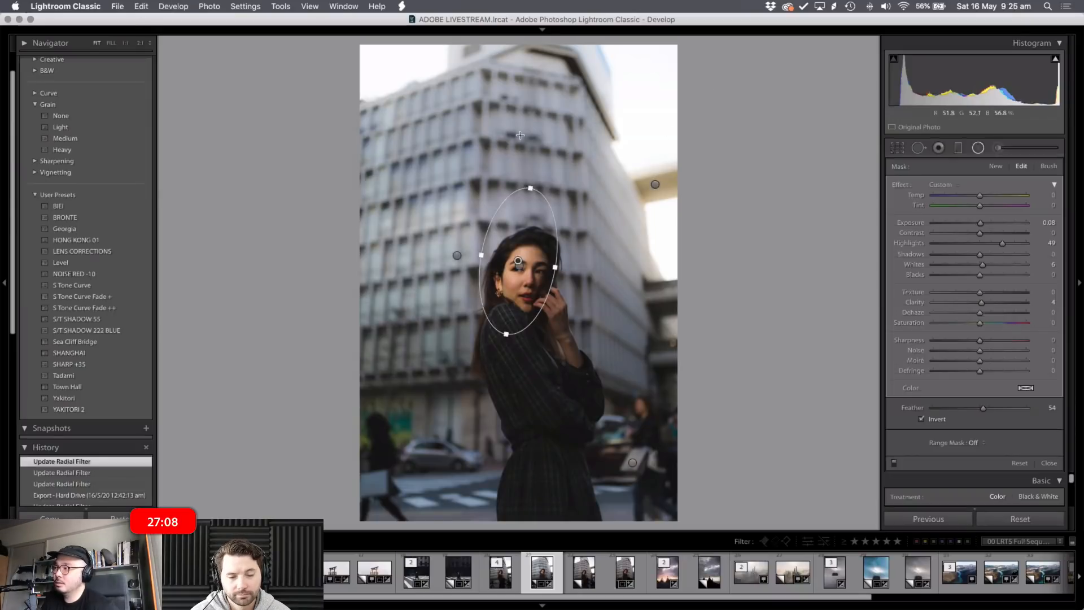
- Try deleting the radial filter over the bright sky beside the building, undo the deletion, and close the radial filters
left_click(655, 186)
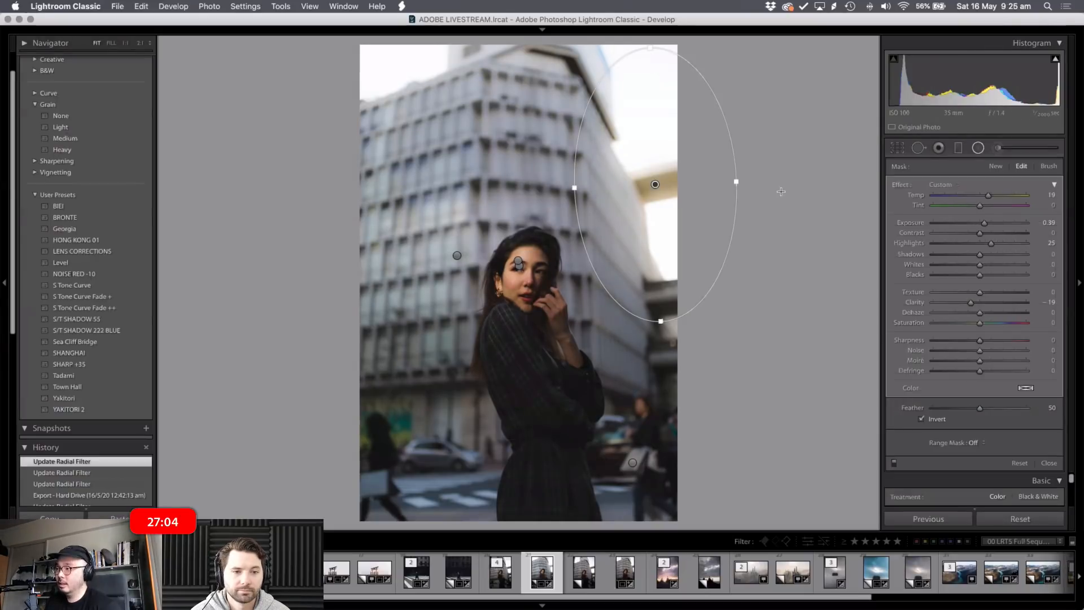
key("Delete")
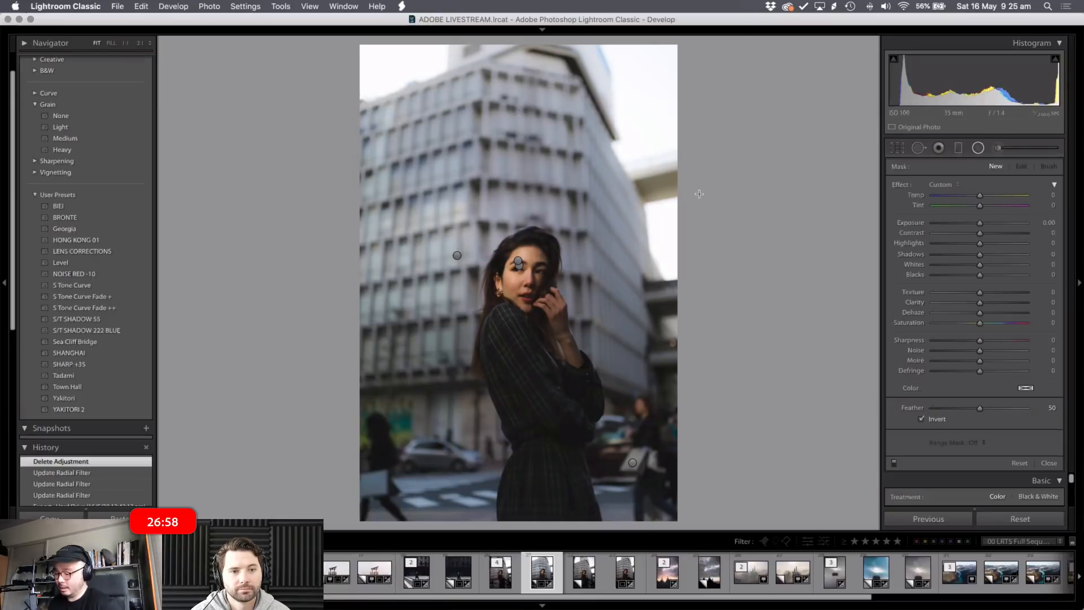
key("super+z")
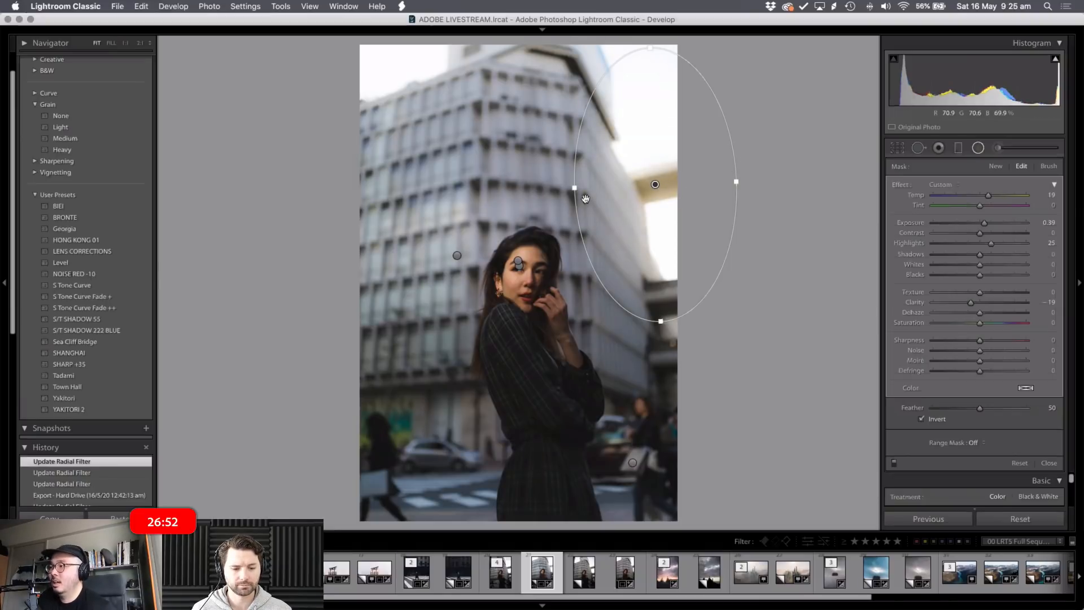
key("shift+m")
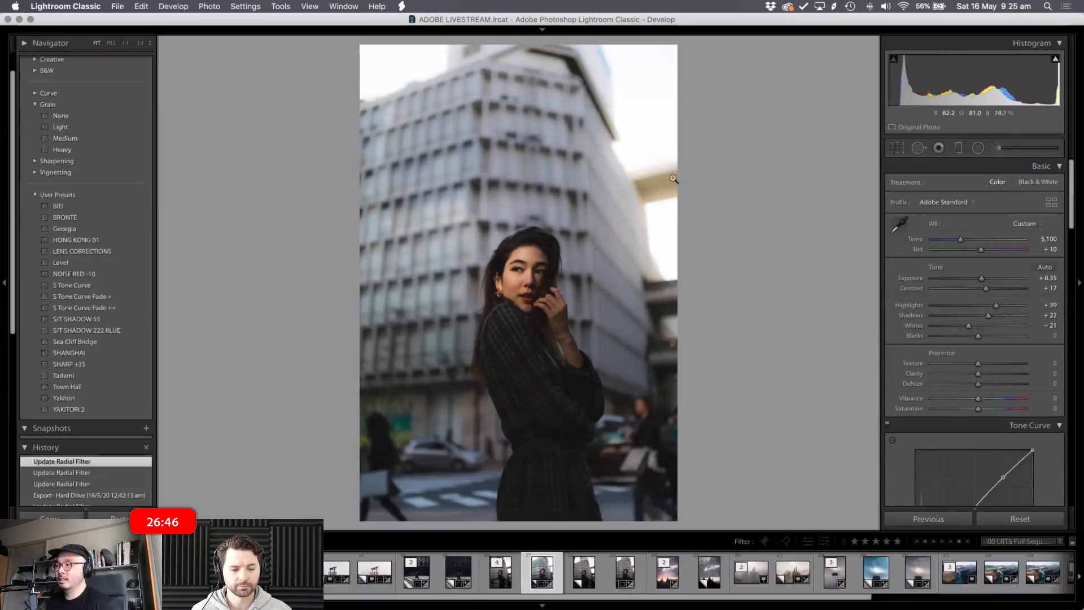
key("shift+m")
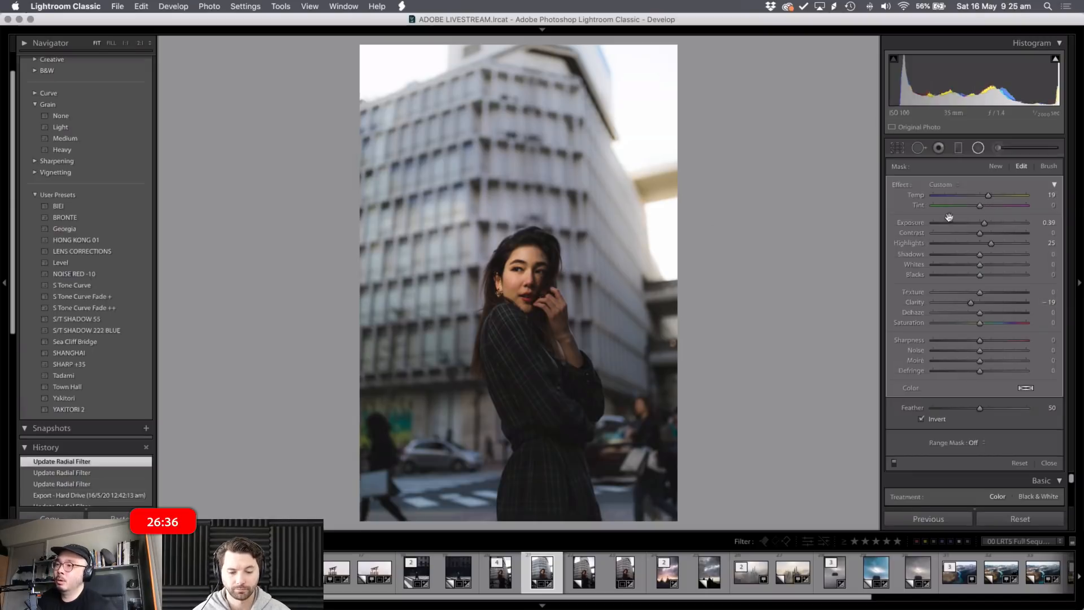
key("shift+m")
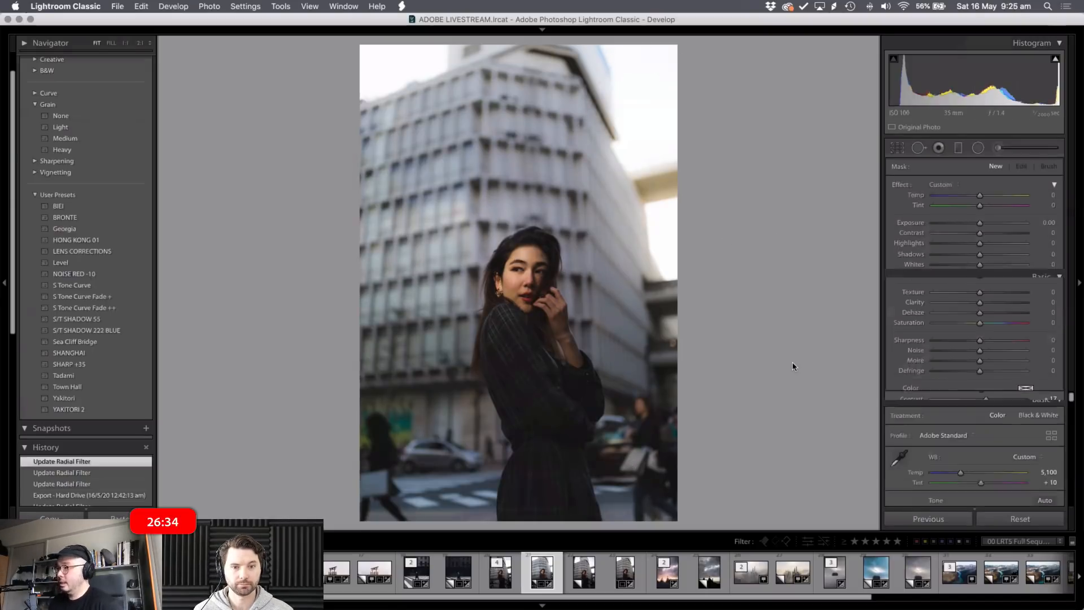
- Reopen the radial filters and shift the tall oval filter slightly across the woman's face
left_click(979, 148)
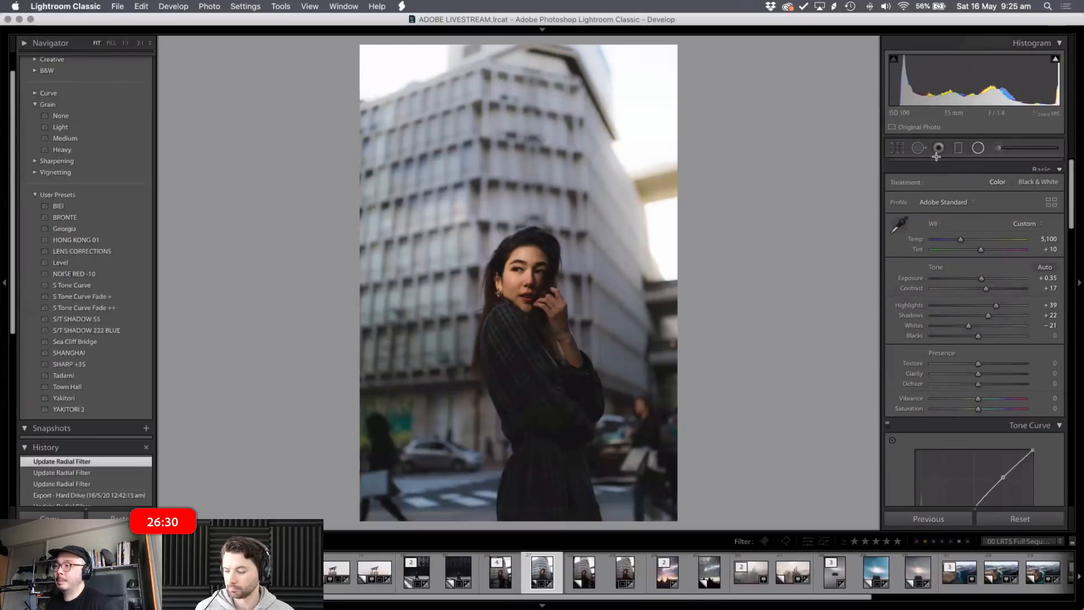
left_click(518, 265)
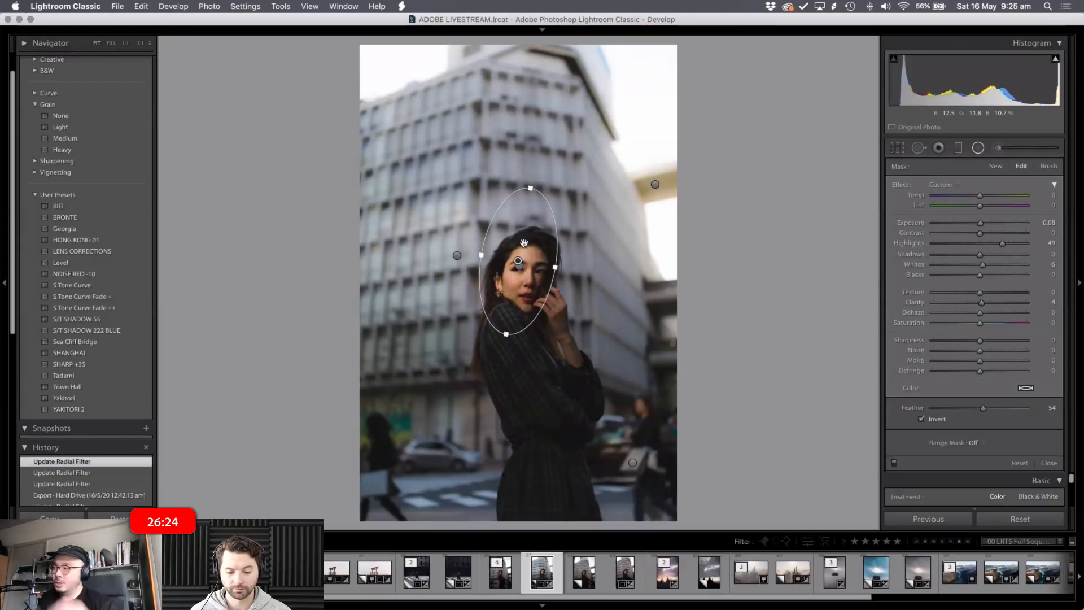
left_click_drag(519, 262, 516, 263)
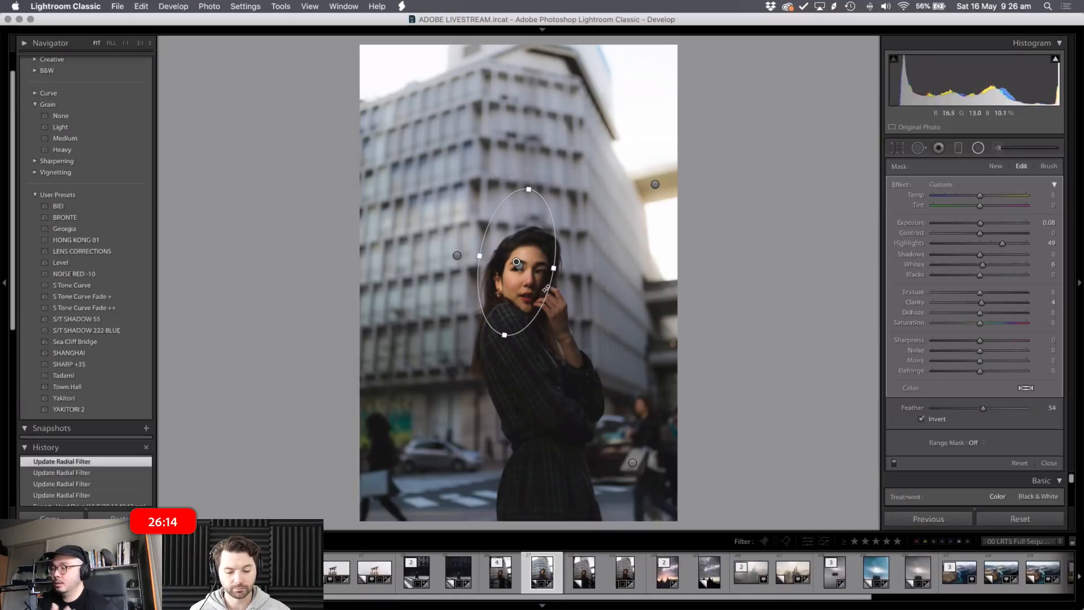
- On the smaller face radial filter, try deleting it and lowering Clarity to -100, undoing each change
left_click(521, 265)
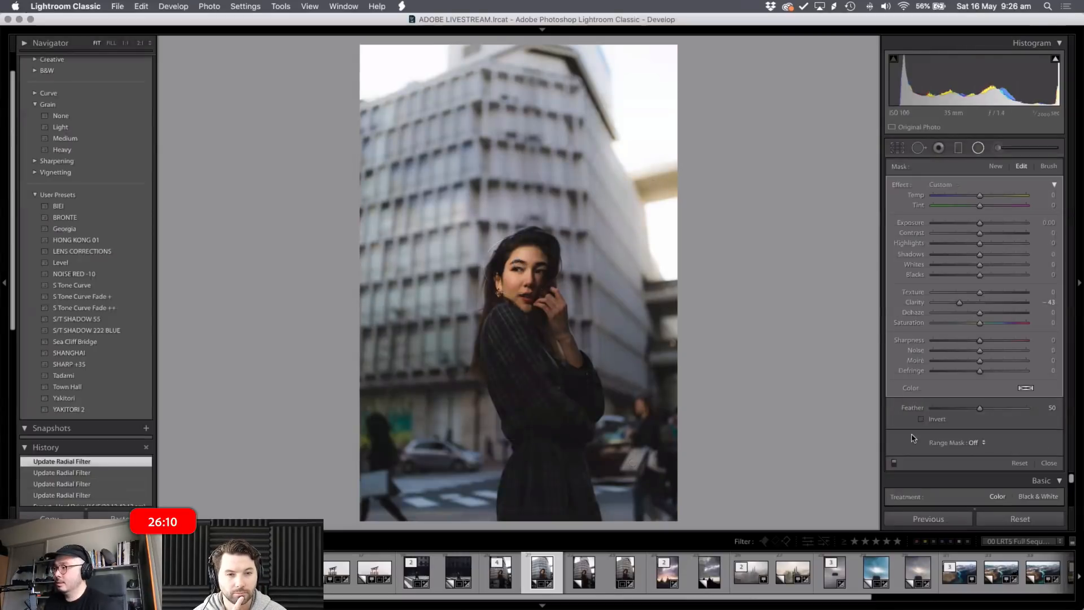
key("Delete")
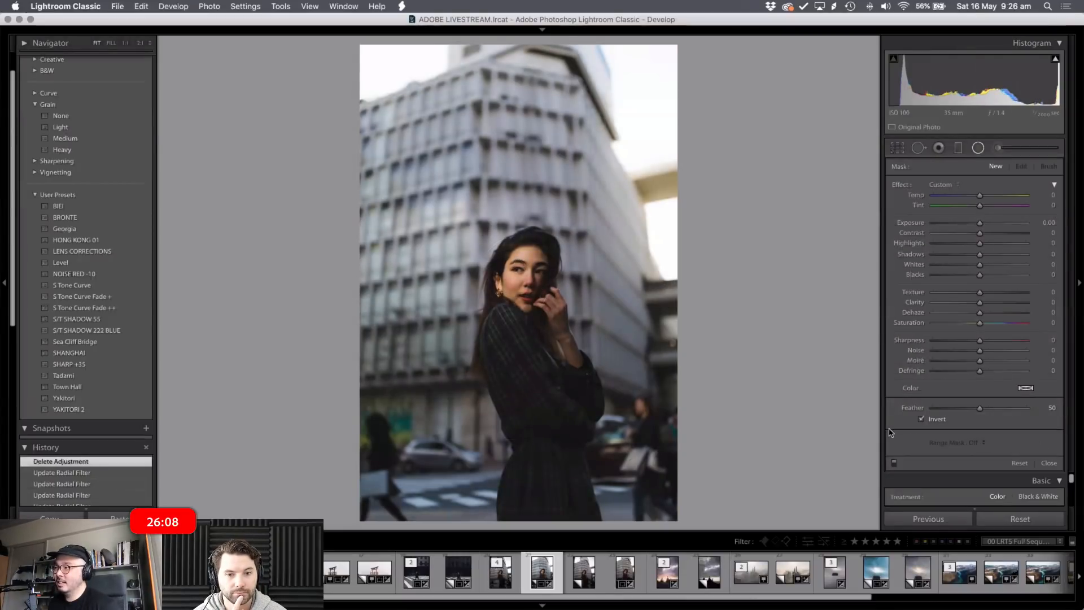
key("super+z")
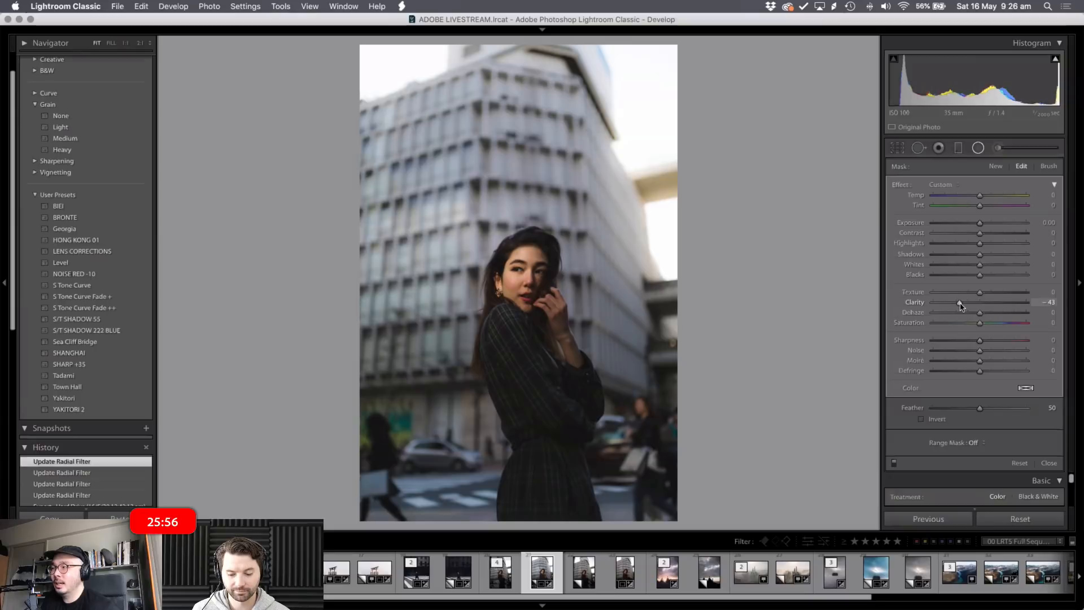
left_click_drag(959, 304, 842, 307)
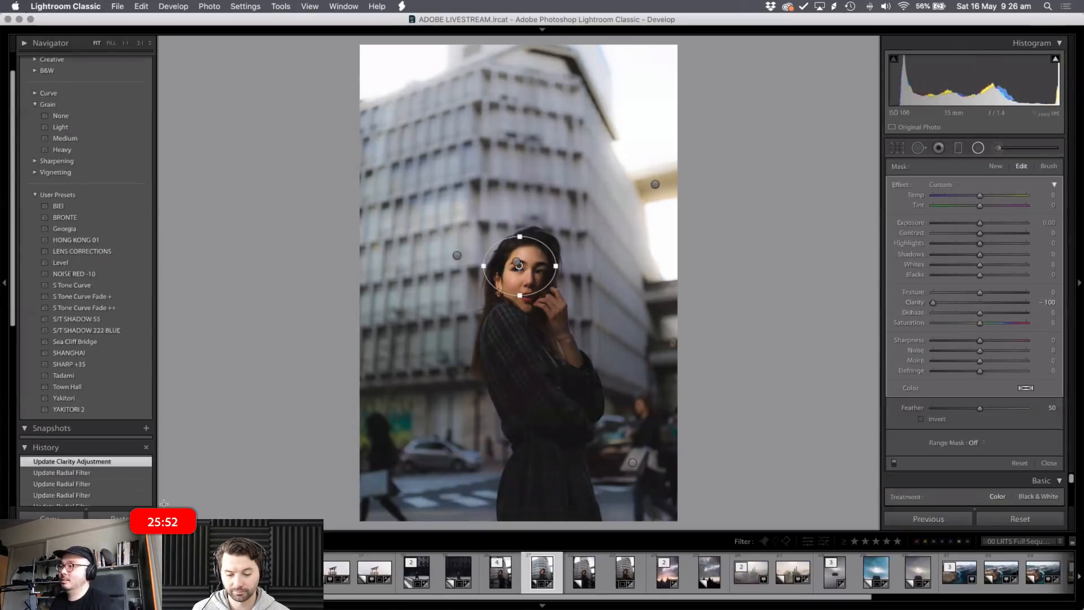
key("super+z")
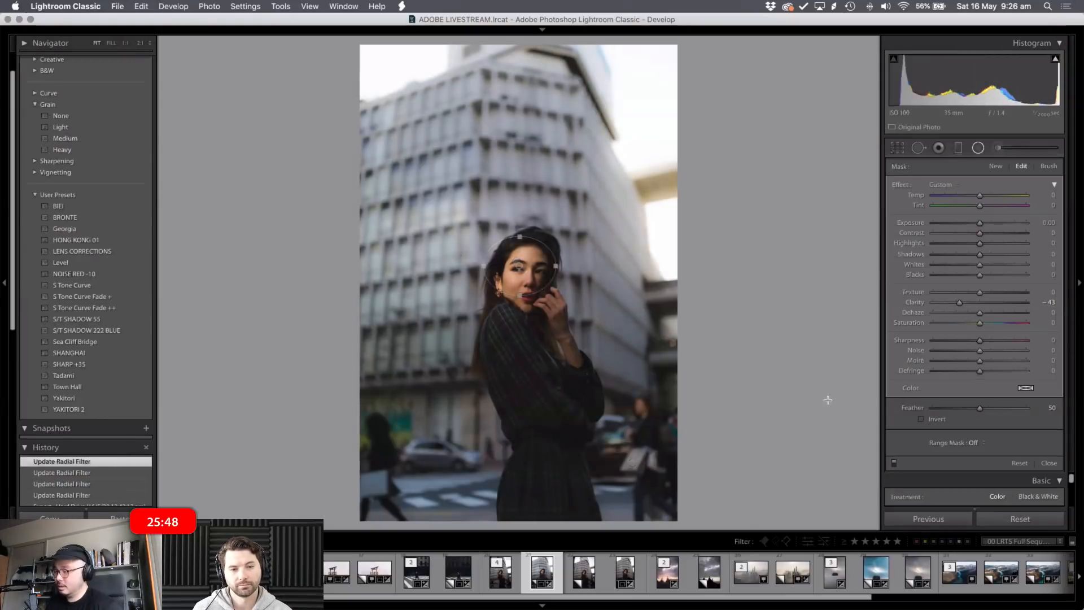
- Try deleting the smaller face radial filter again, undo the deletion, and reset its Clarity to 0
key("Delete")
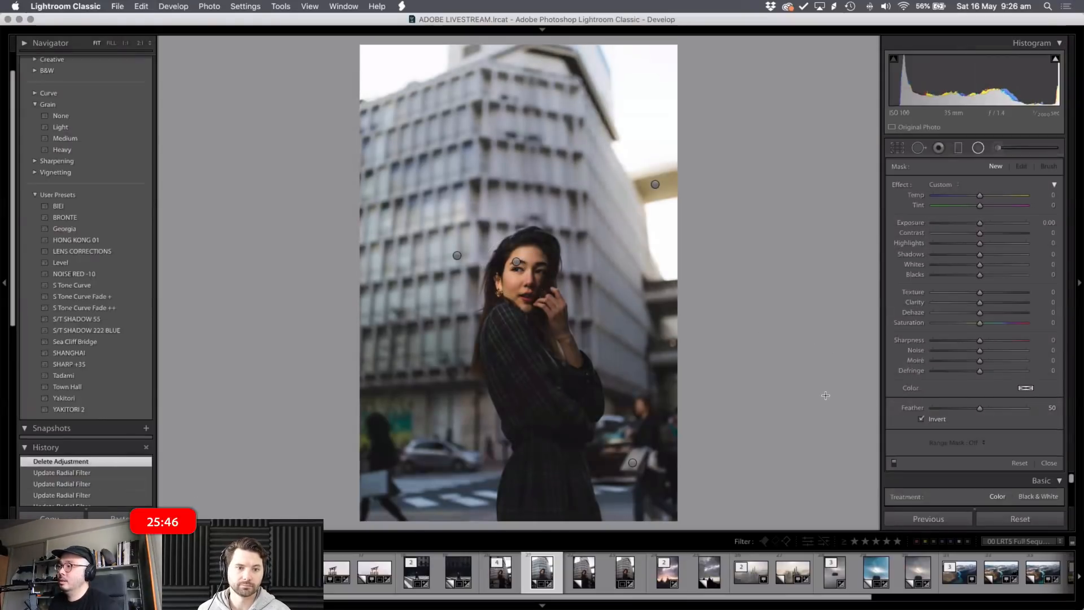
key("super+z")
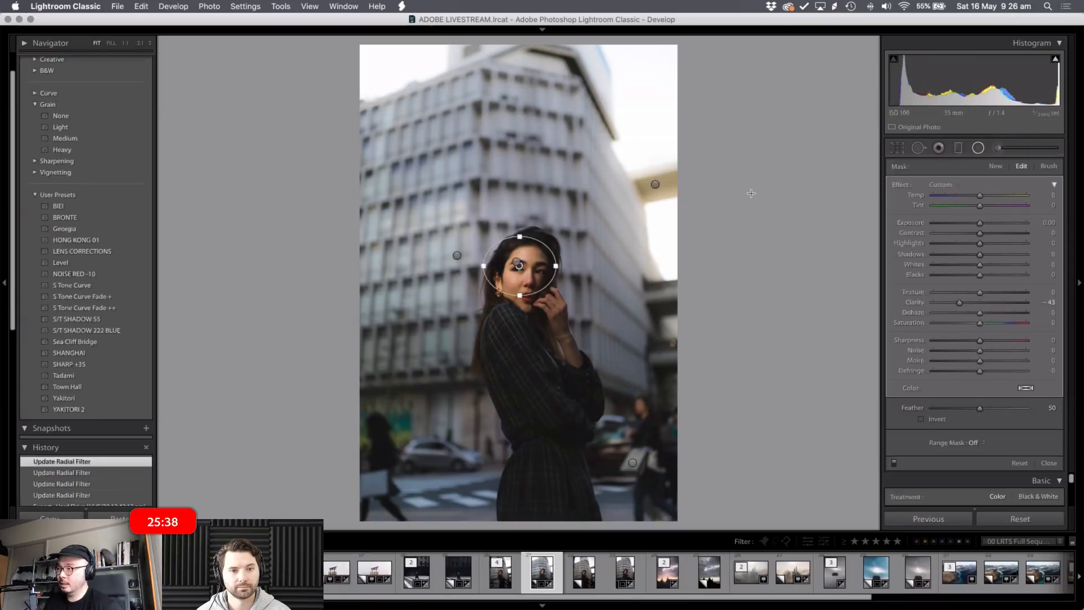
key("semicolon")
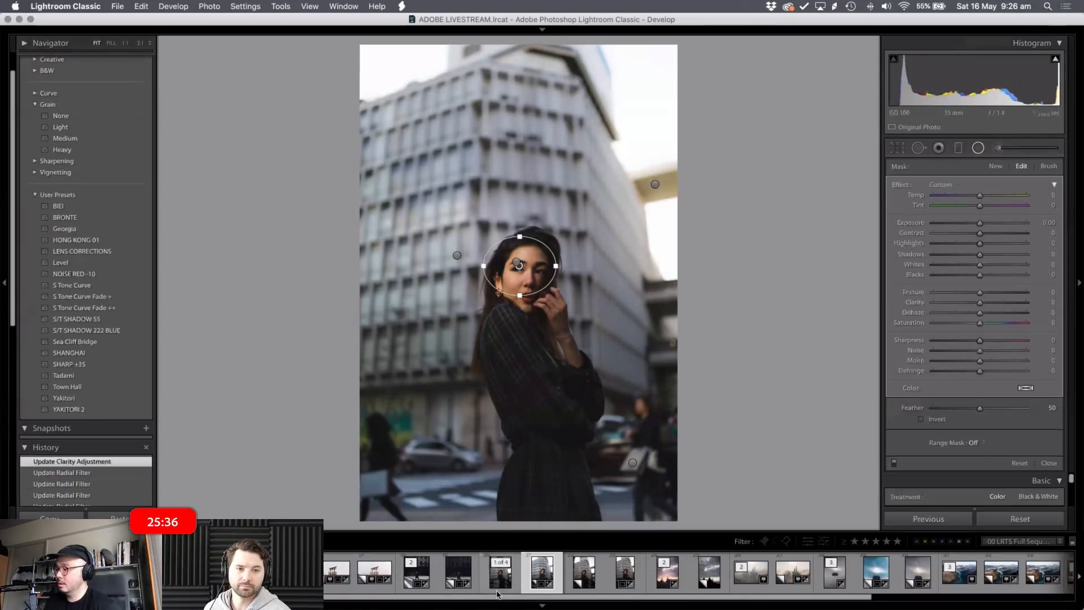
- Examine the woman's face up close in the unedited original portrait, discarding the small radial filter drawn beside her shadowed eye
left_click(500, 576)
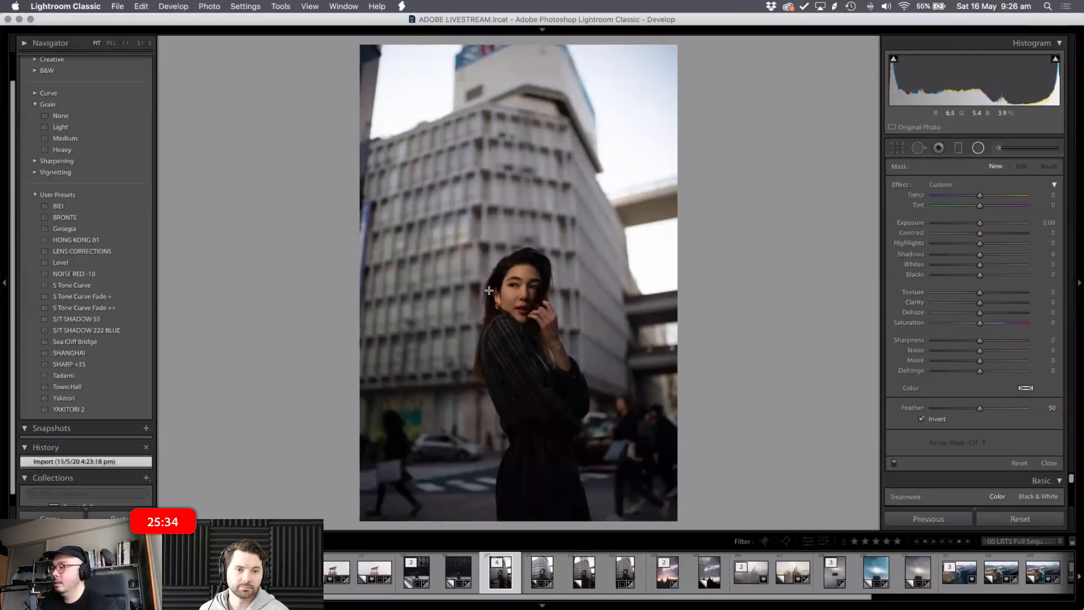
key("z")
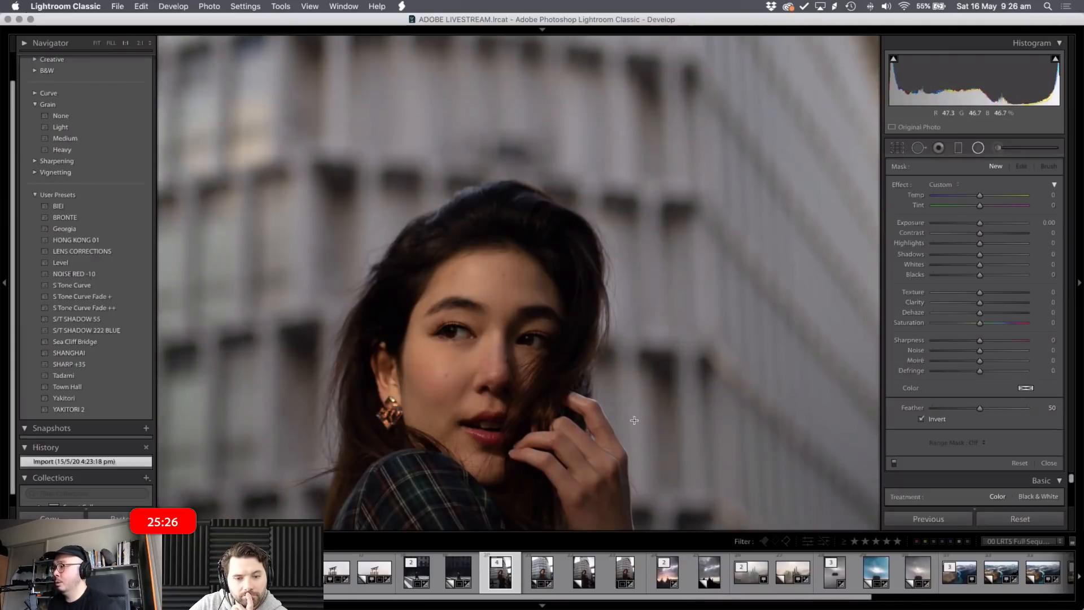
left_click_drag(579, 342, 630, 368)
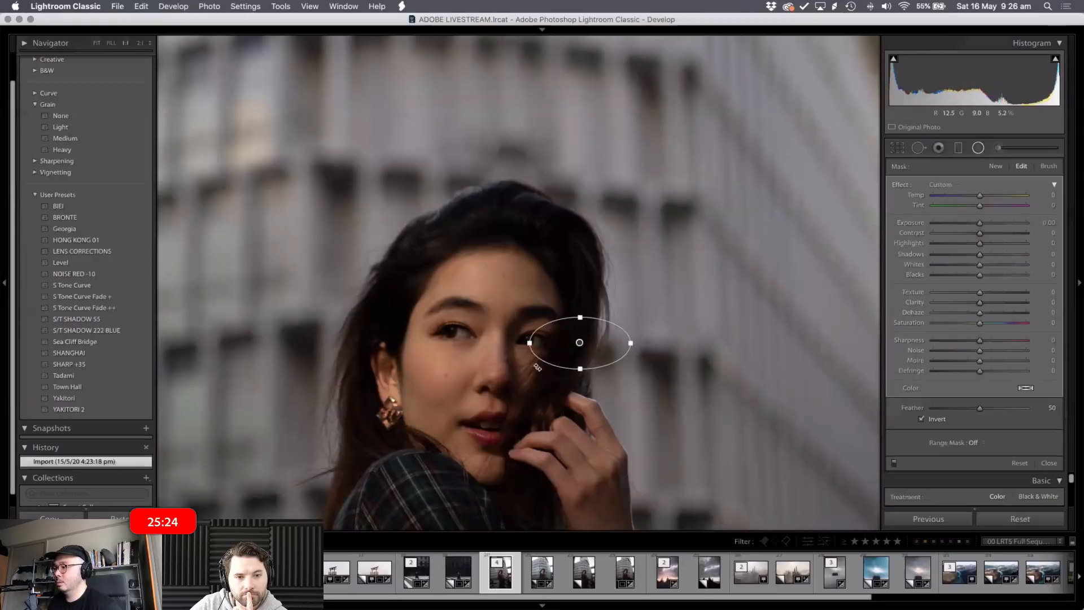
key("Delete")
key("z")
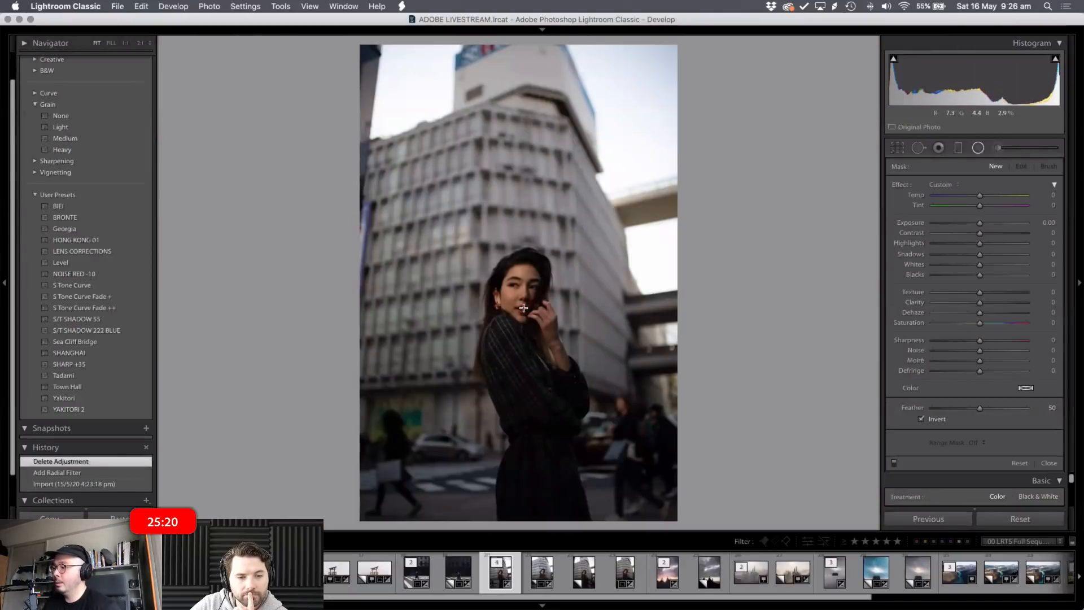
- Return to the edited portrait and set Clarity to -14 on the oval radial filter over the woman's face
key("Right")
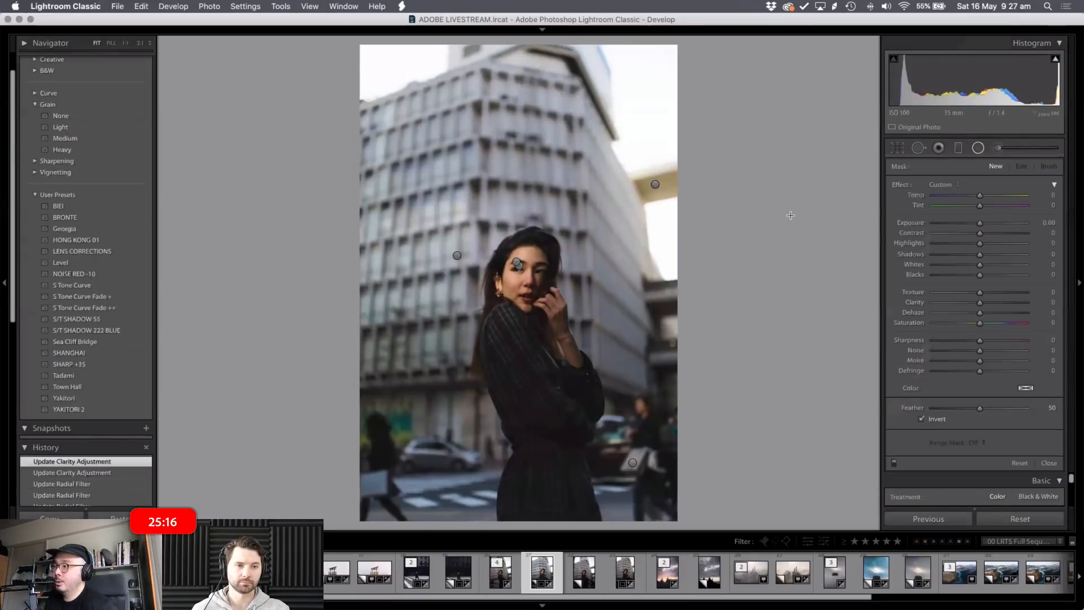
left_click(516, 263)
left_click(520, 268)
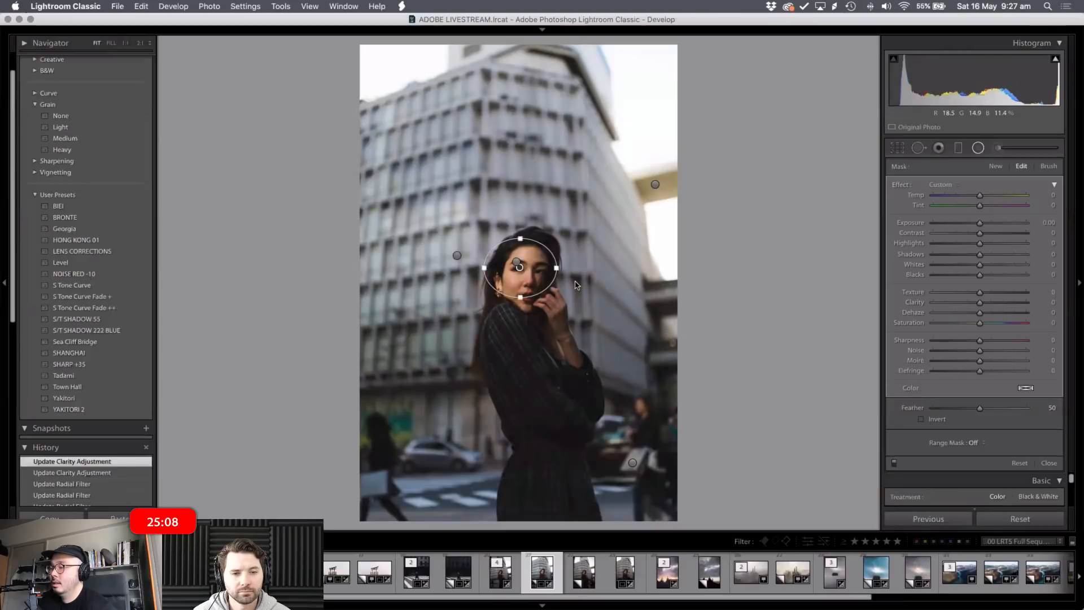
left_click_drag(980, 303, 971, 310)
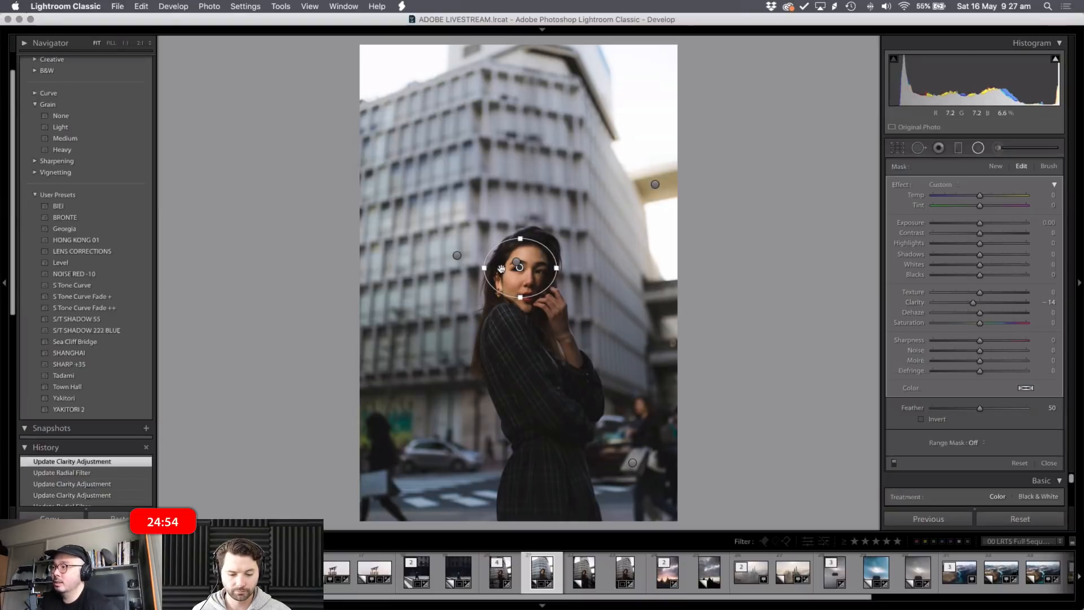
key("Escape")
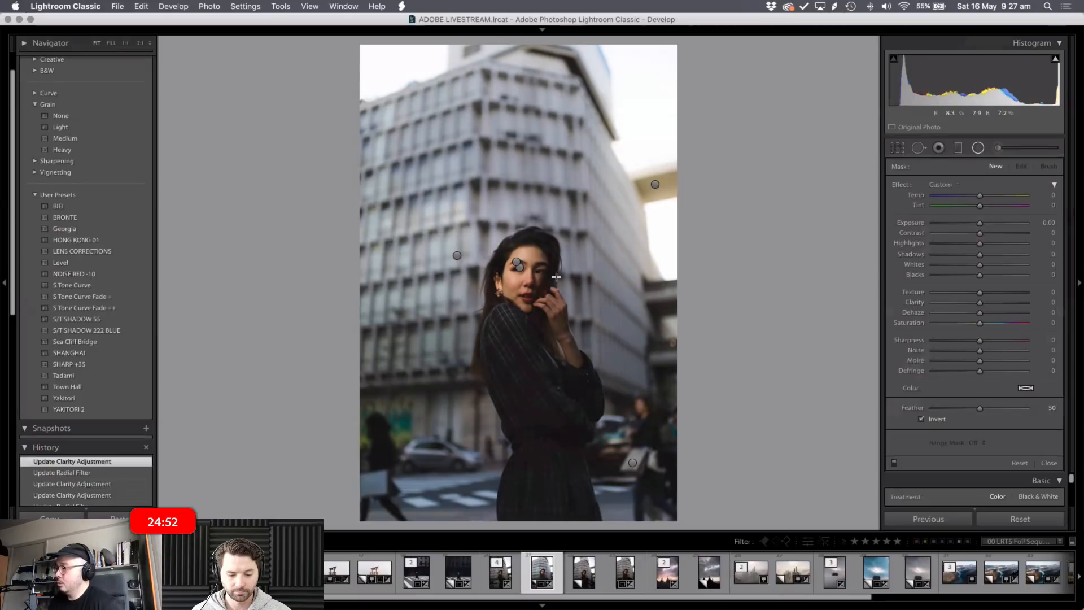
key("Escape")
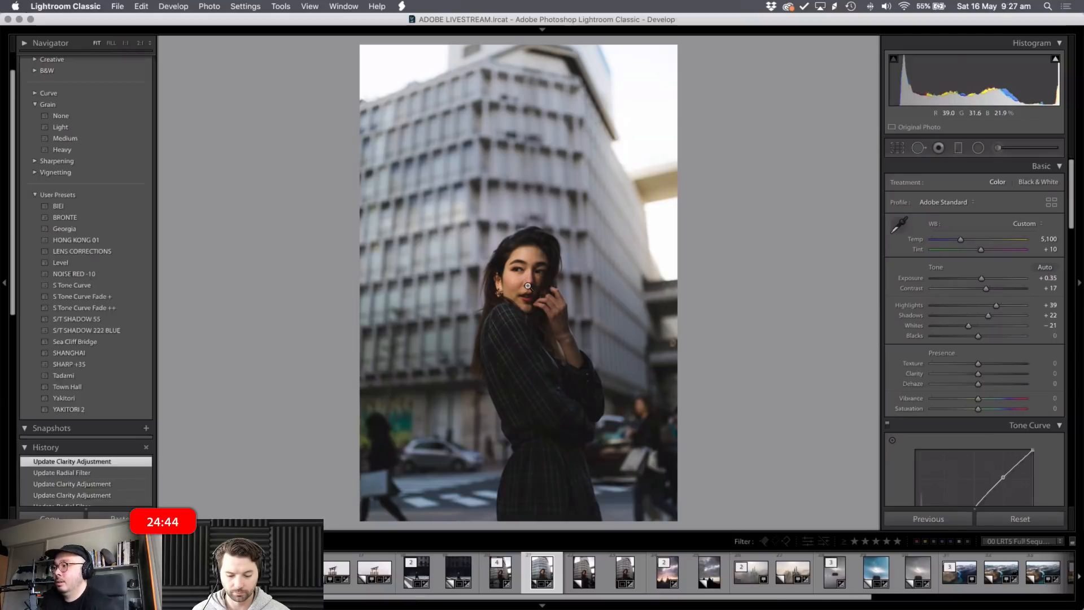
- Reopen the radial filters to review the oval face filter's settings, and close them to view the clean portrait
left_click(978, 148)
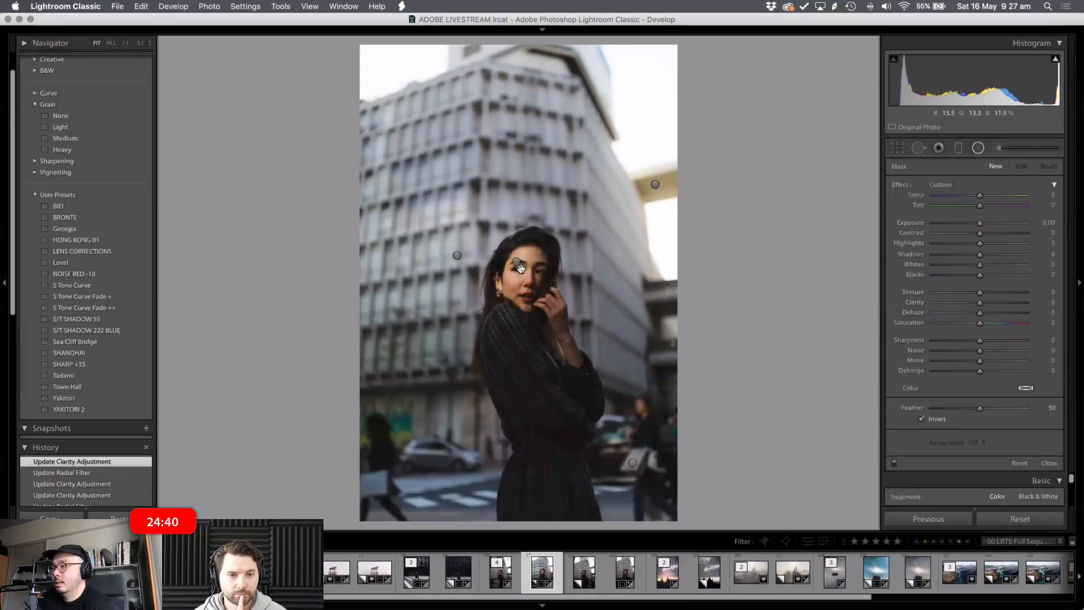
left_click(518, 264)
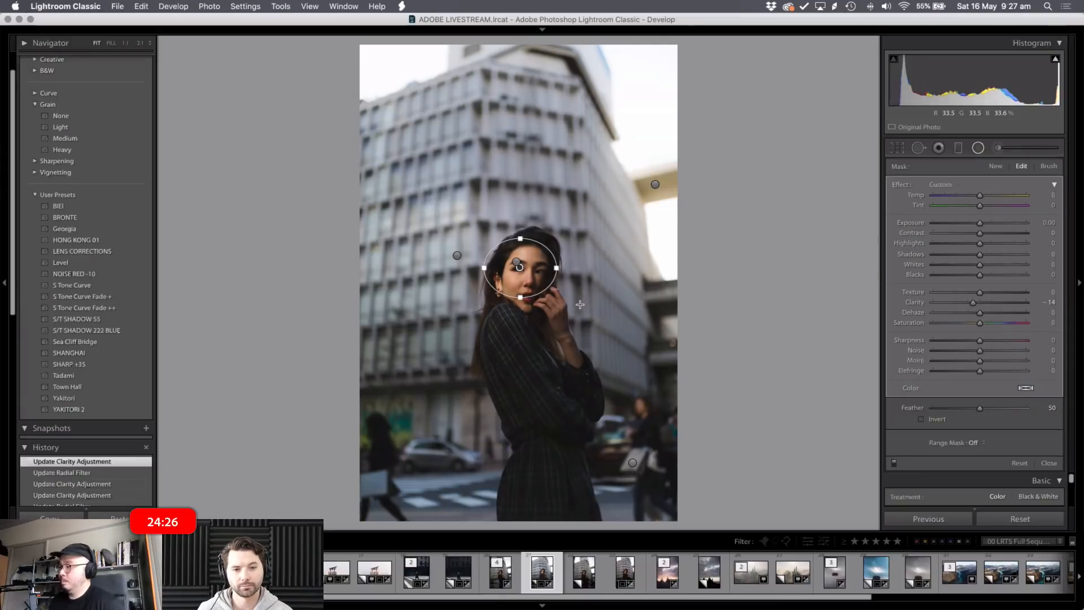
left_click(580, 304)
key("shift+m")
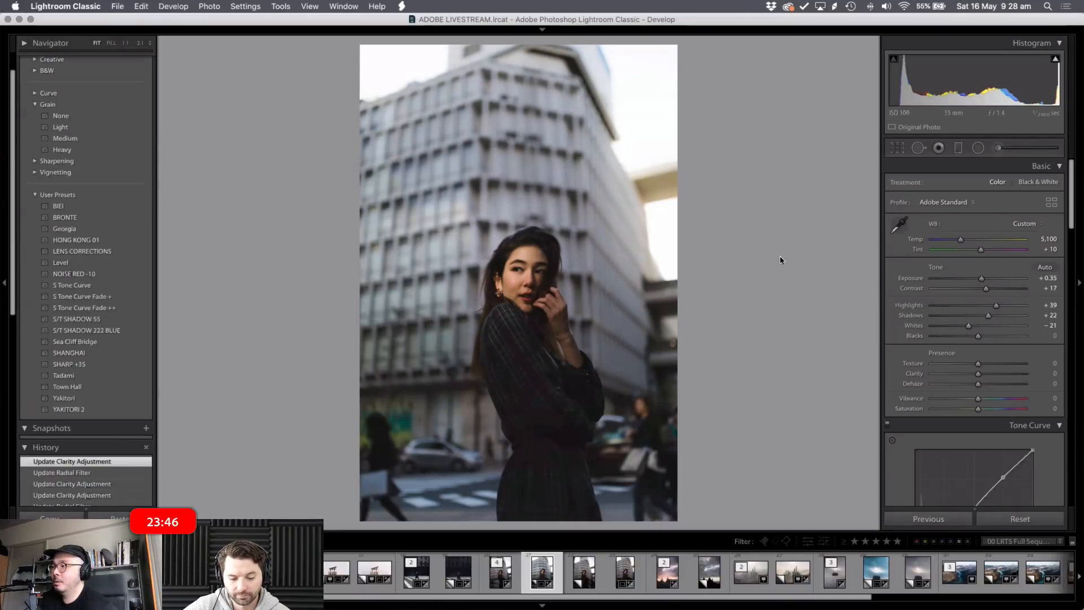
- Compare the two edits of the masked businessman on the crosswalk, and return to the edited street portrait
left_click(454, 573)
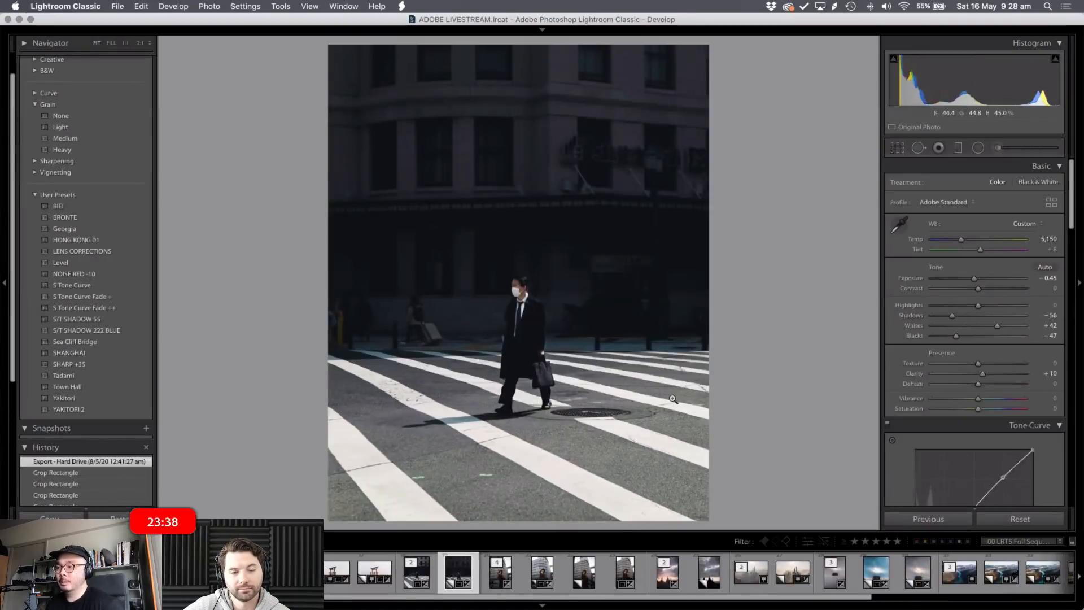
key("Left")
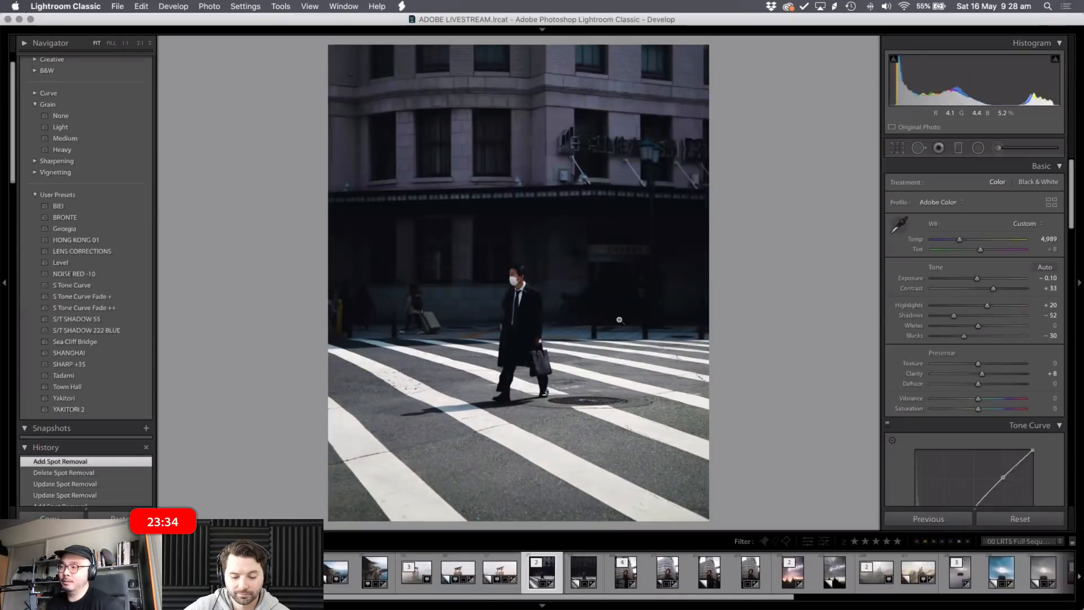
key("Right")
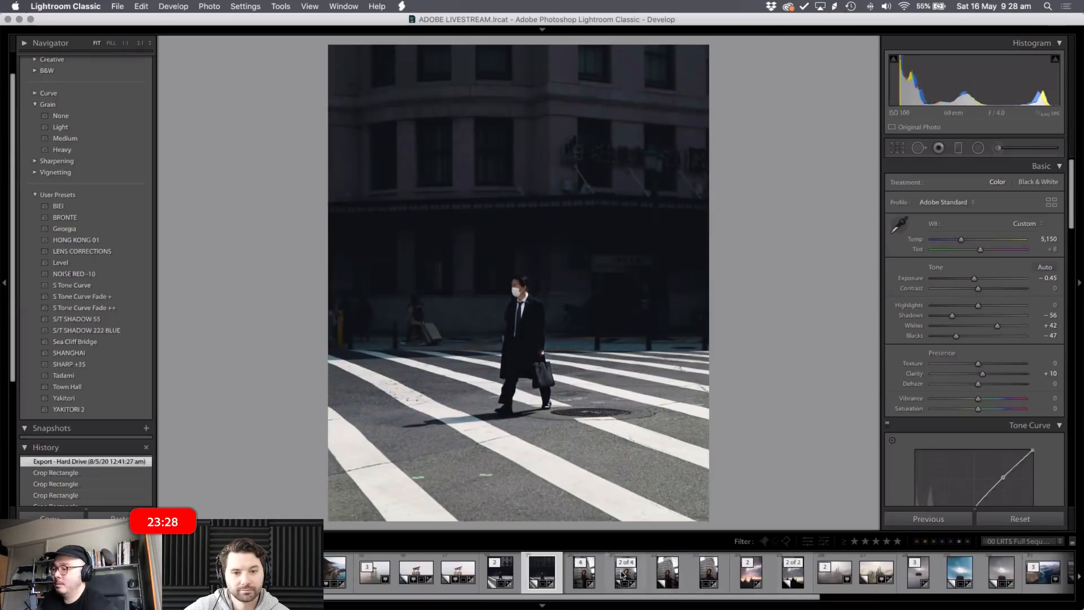
left_click(624, 570)
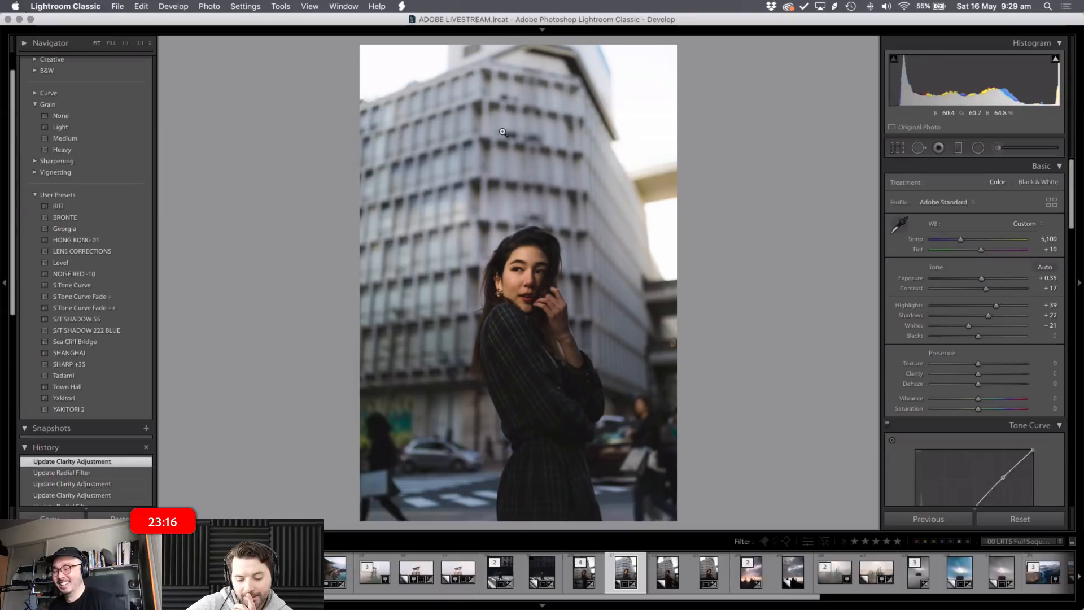
- Browse the photos in the Library grid and view the izakaya window photo in colour and as its black-and-white copy
key("g")
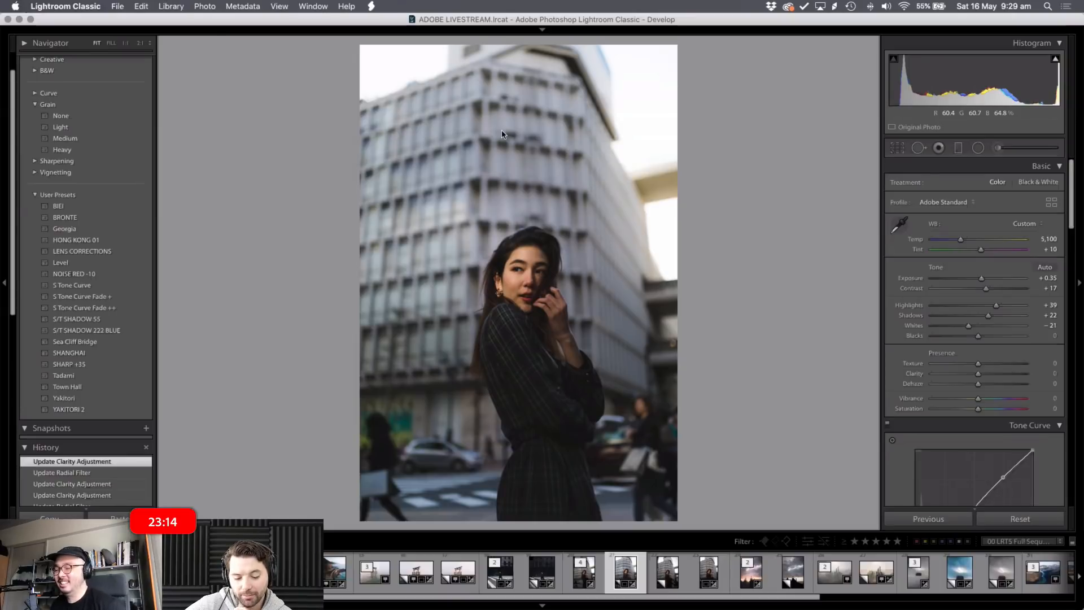
key("e")
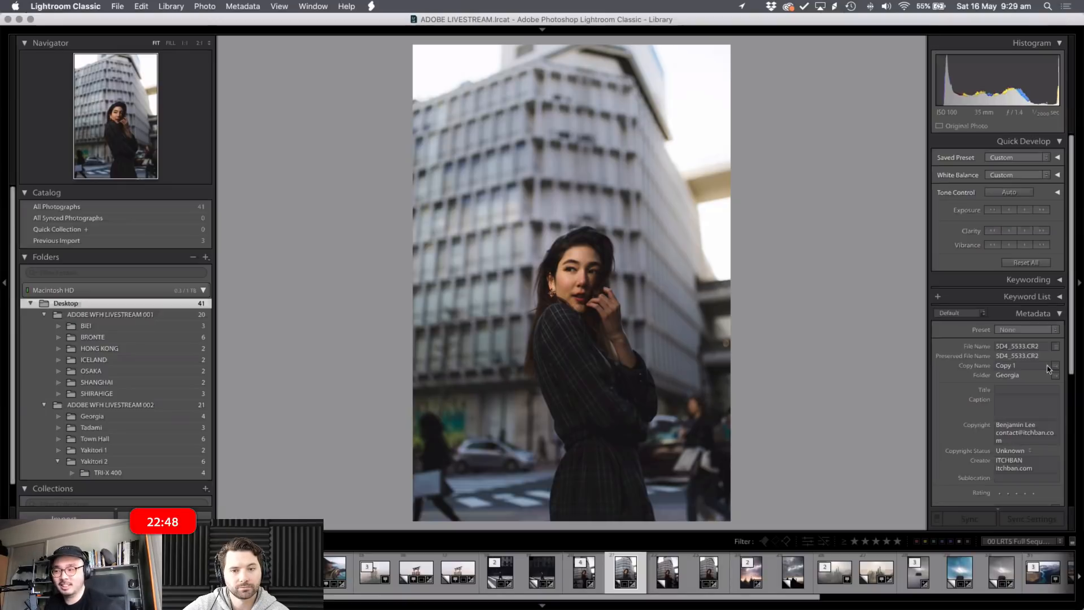
key("g")
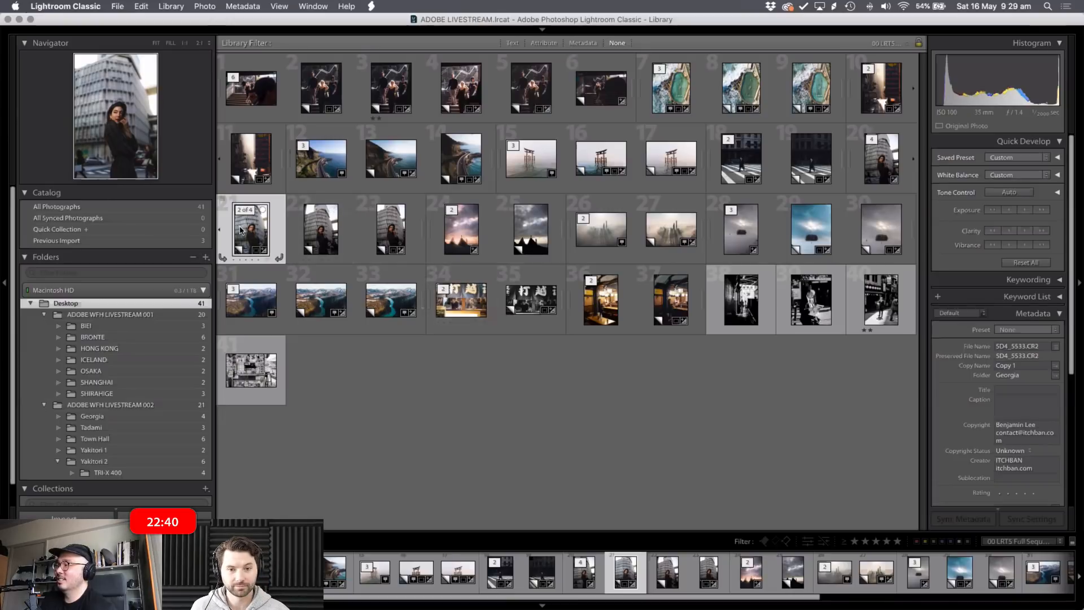
double_click(239, 230)
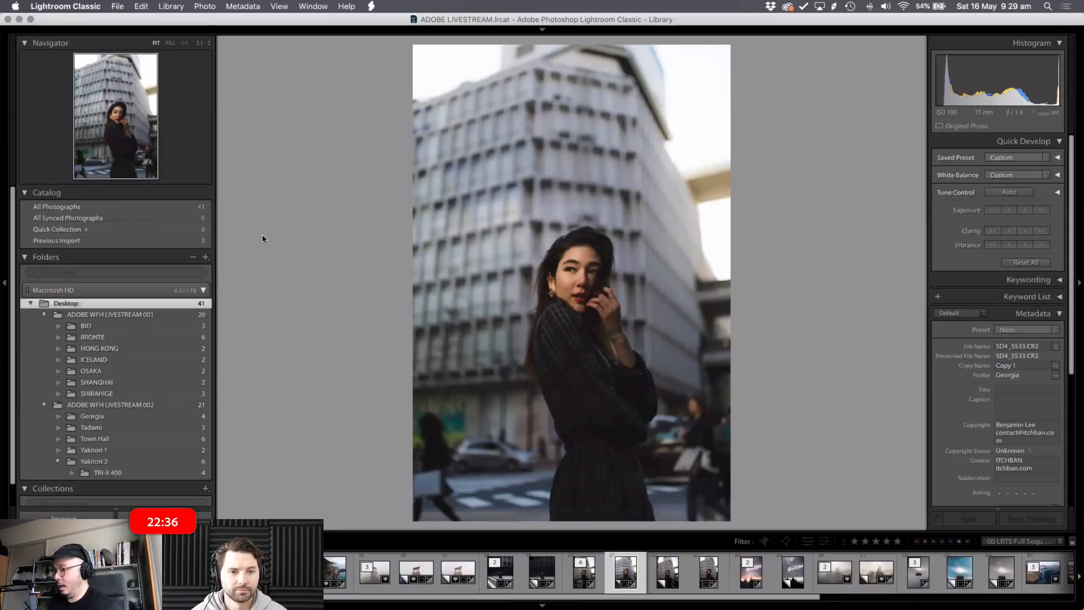
key("g")
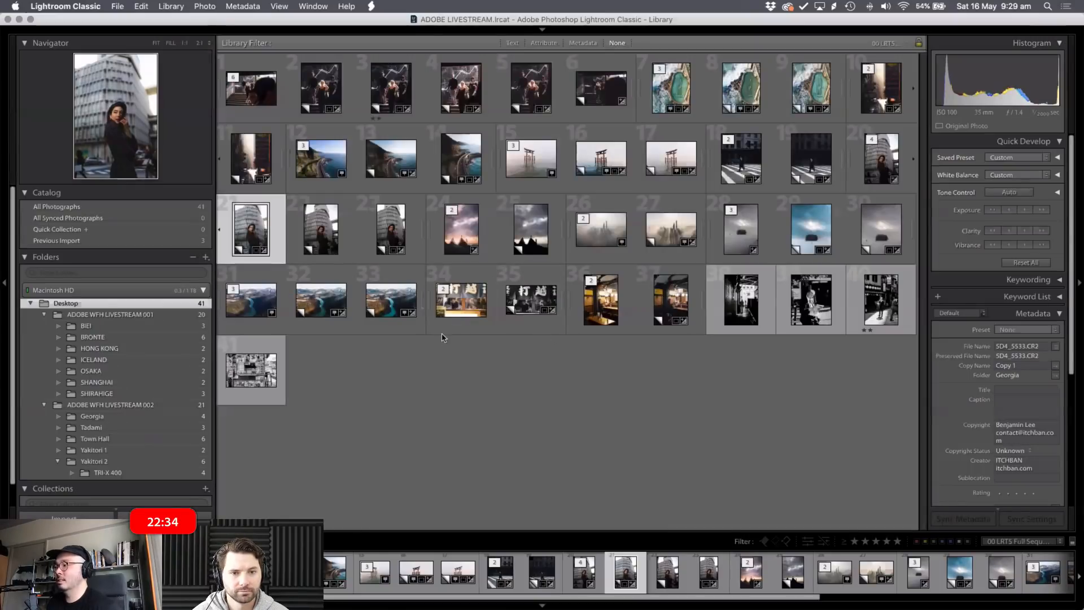
double_click(458, 306)
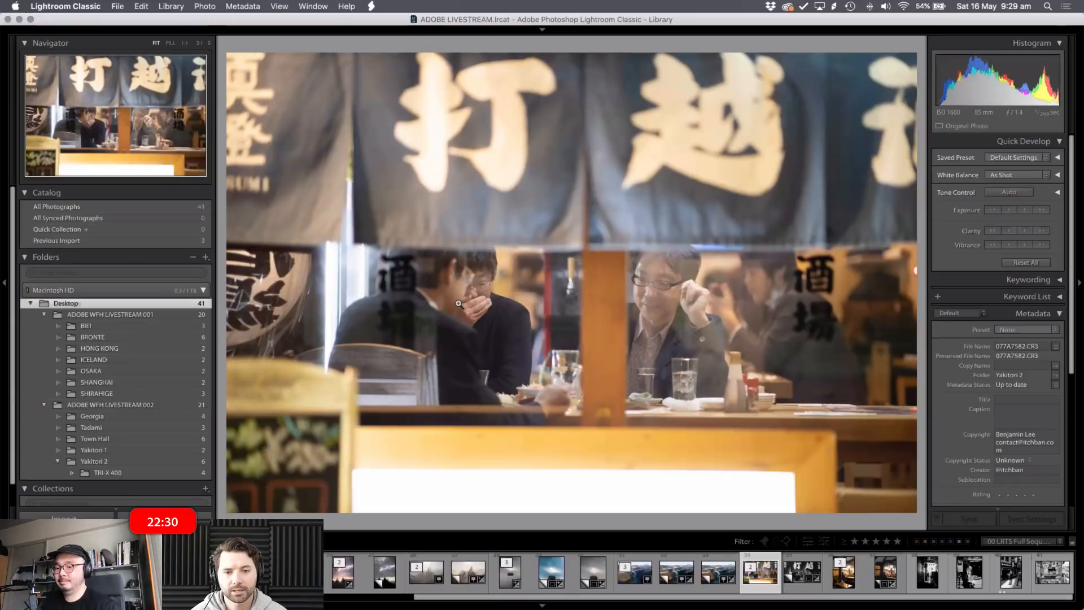
key("Right")
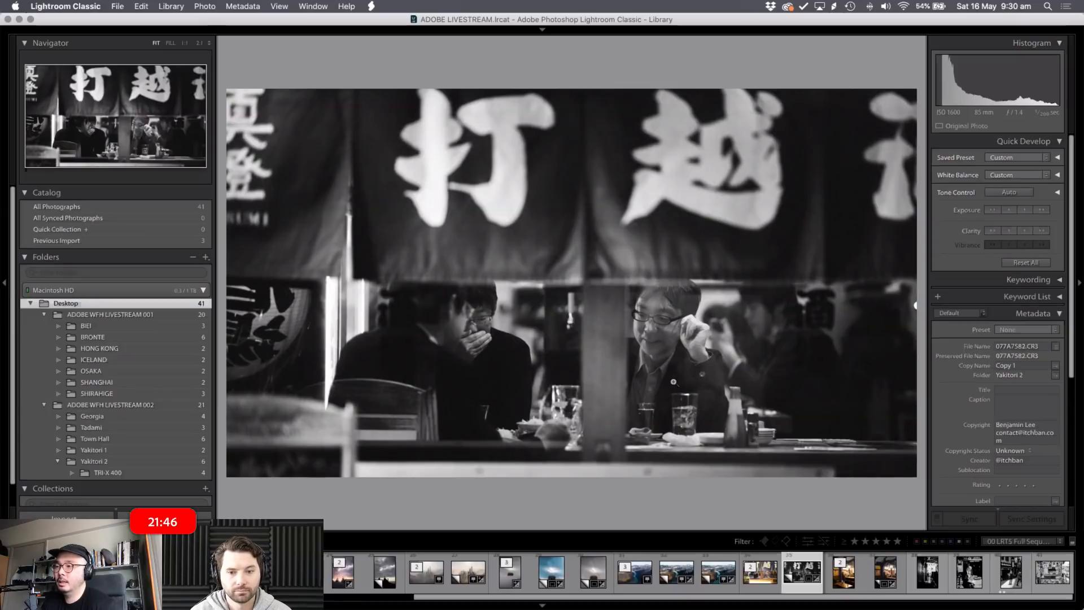
- Switch to the browser to look over the street.classics Instagram feed, and return to Lightroom Classic
key("ctrl+Left")
key("ctrl+Left")
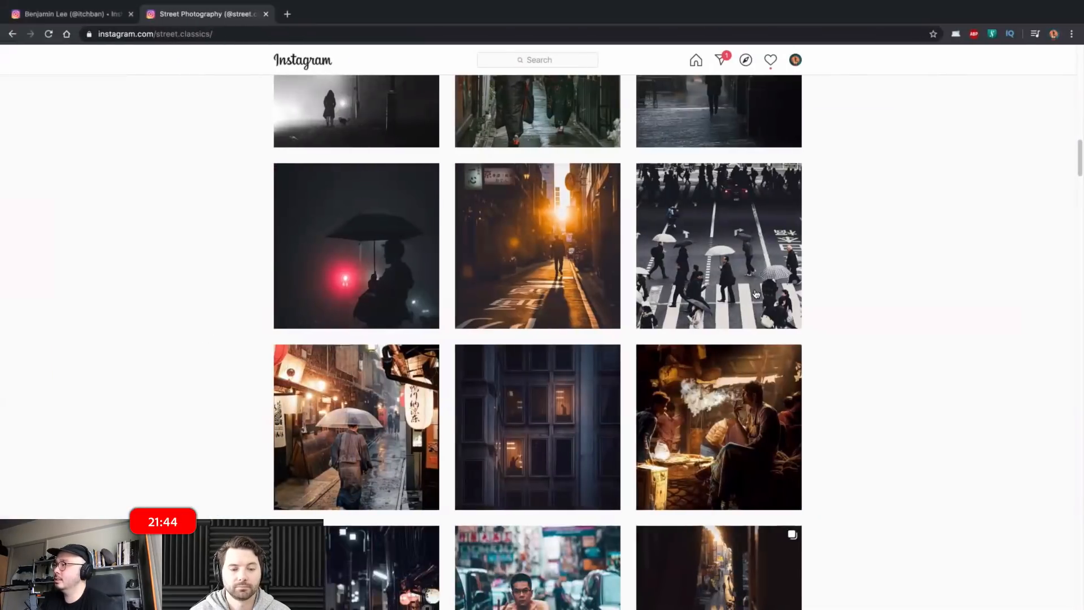
scroll(758, 292, "up", 2)
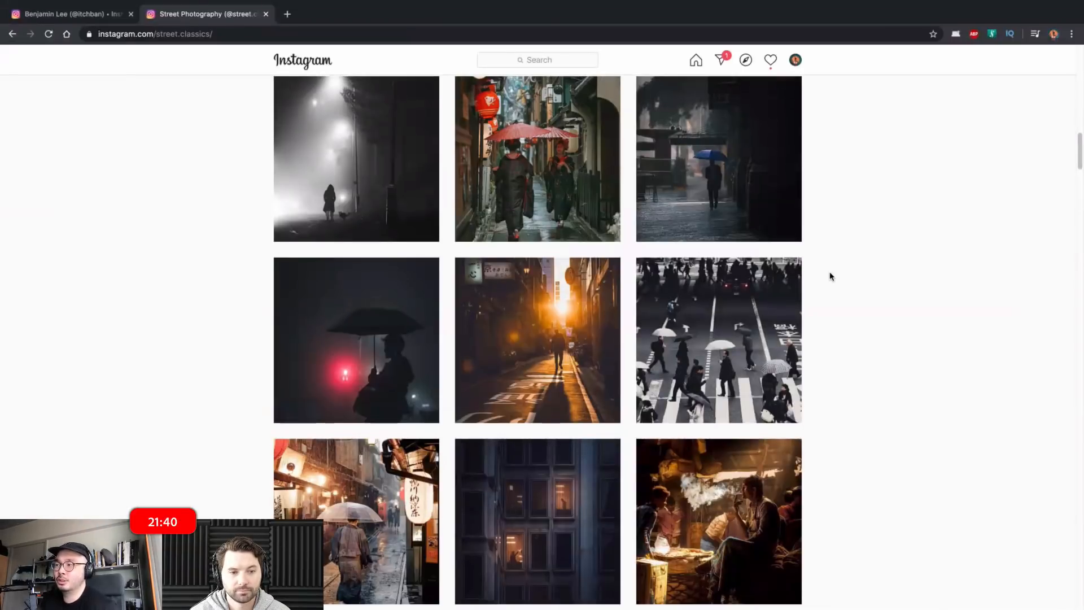
scroll(831, 276, "up", 3)
key("ctrl+Right")
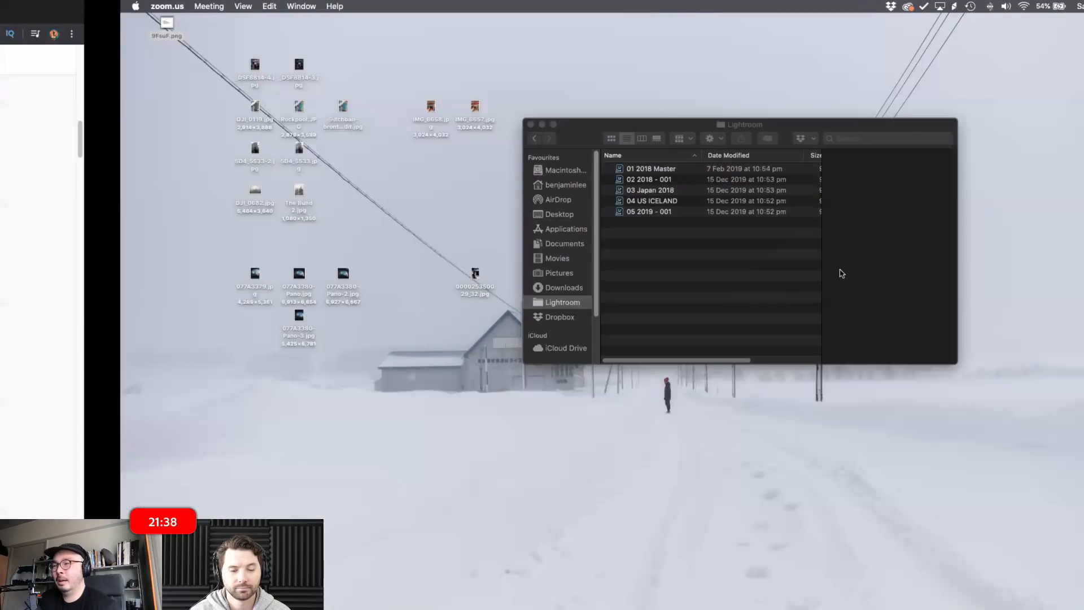
key("ctrl+Right")
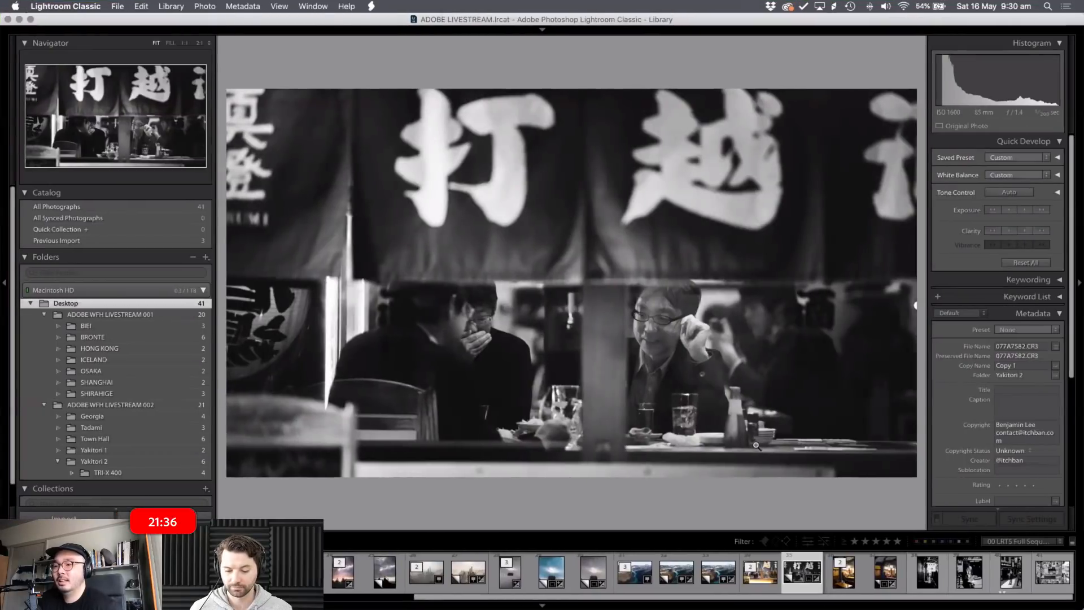
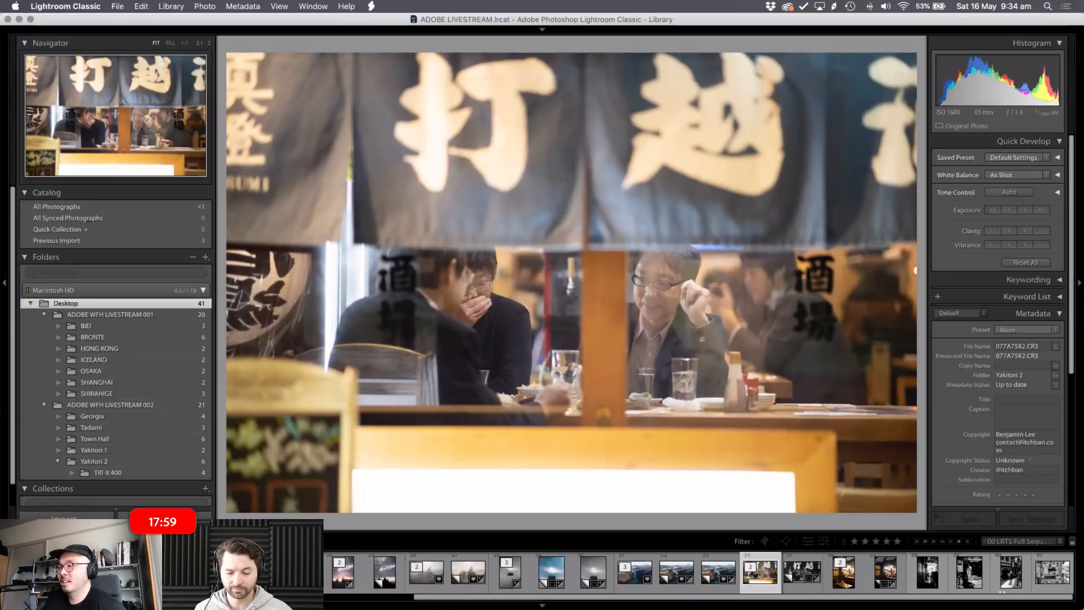
- In Develop, try the S Tone Curve Fade ++ preset on the colour izakaya photo, undo it, and compare with the black-and-white copy
key("d")
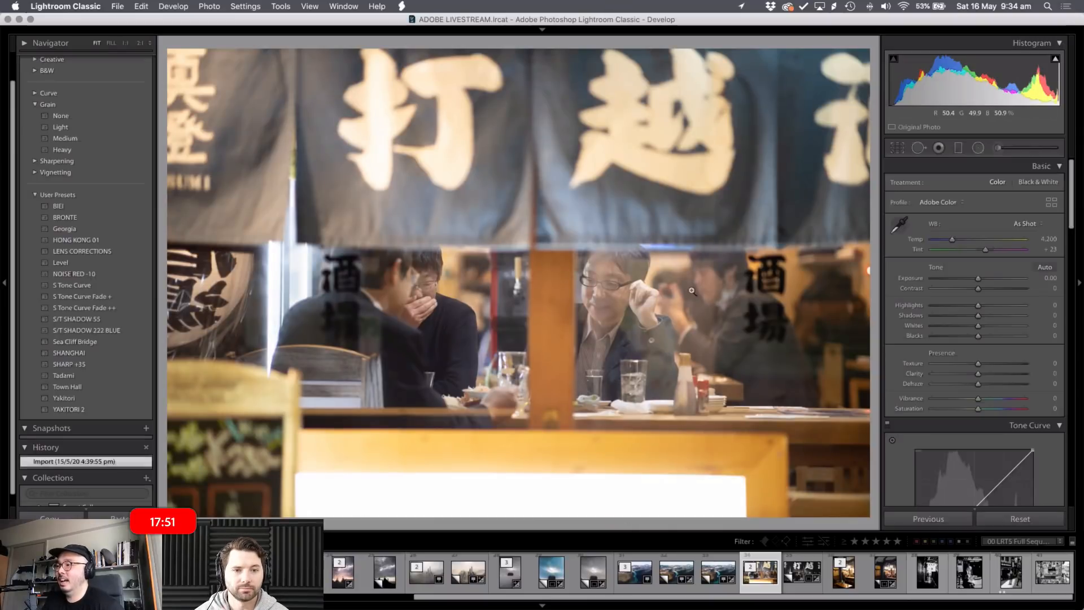
left_click(98, 309)
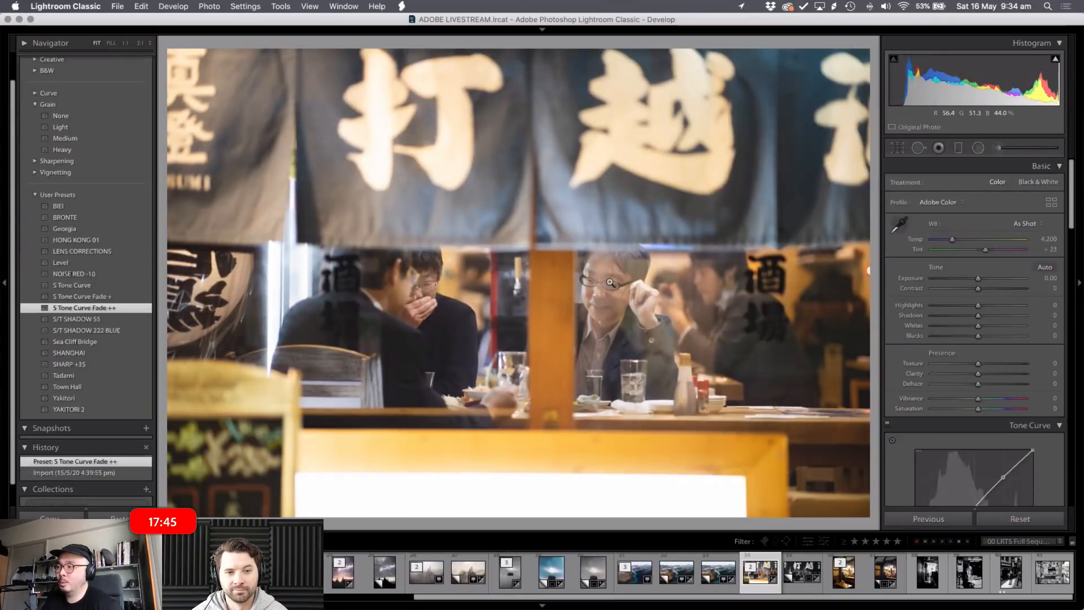
key("super+z")
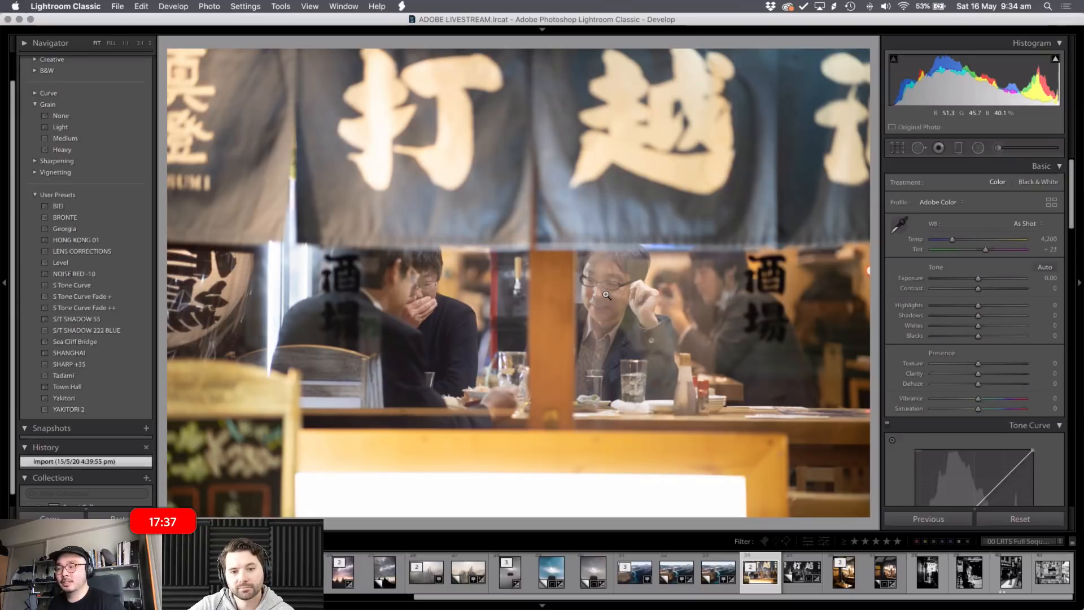
key("Right")
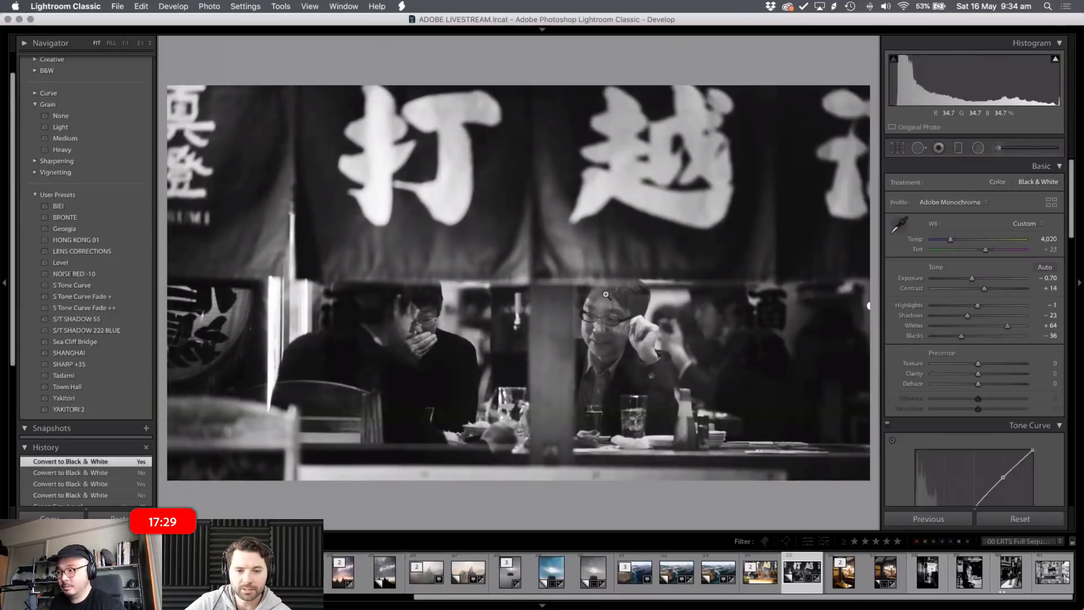
key("Left")
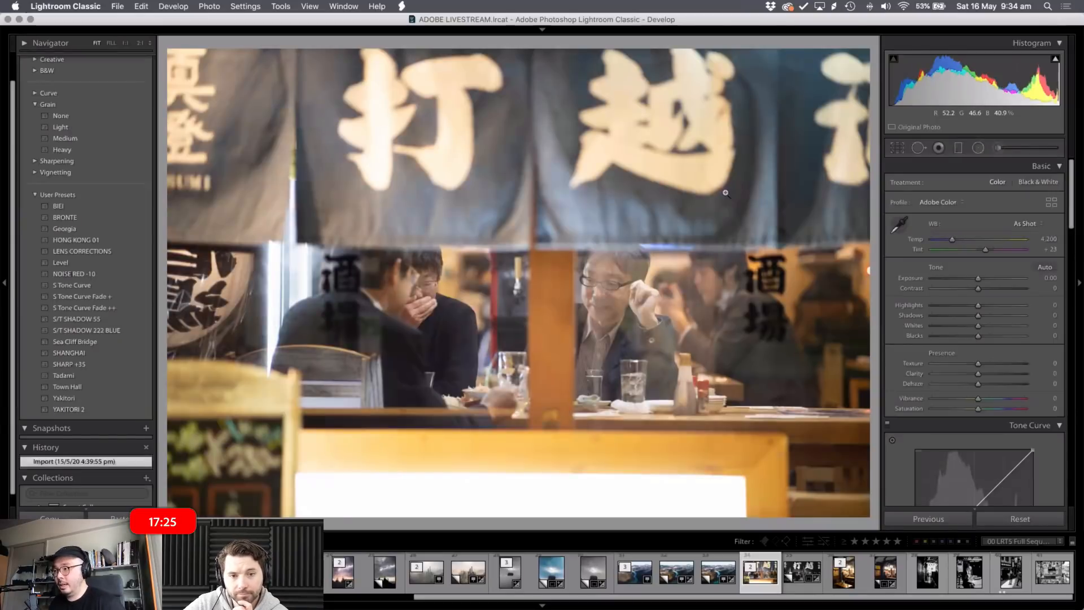
- Crop the colour izakaya window photo to a 16 x 9 aspect and reposition it in the frame to trim more from the bottom
key("r")
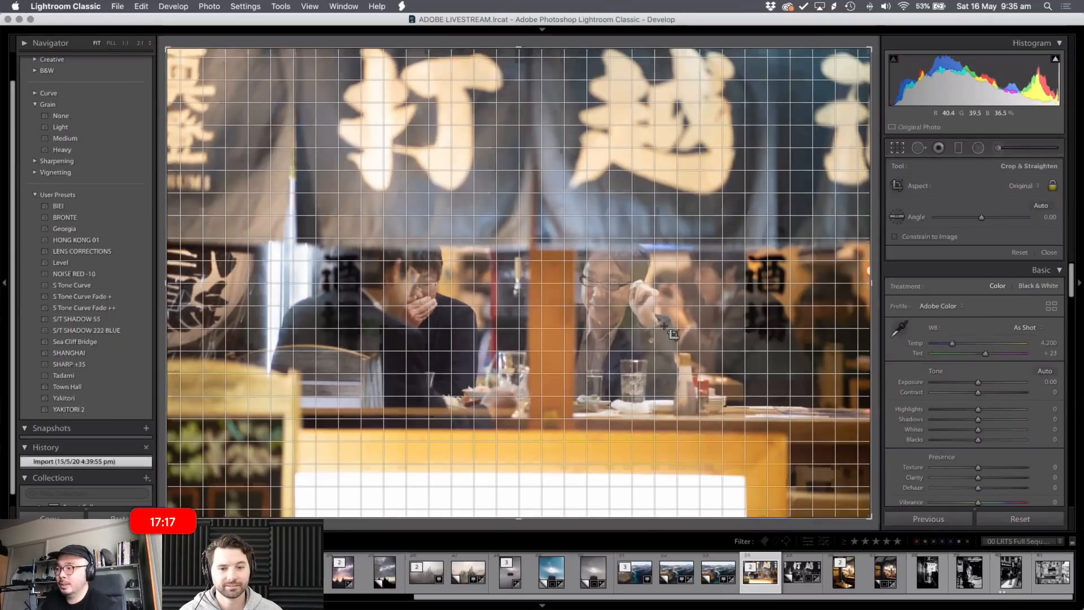
key("r")
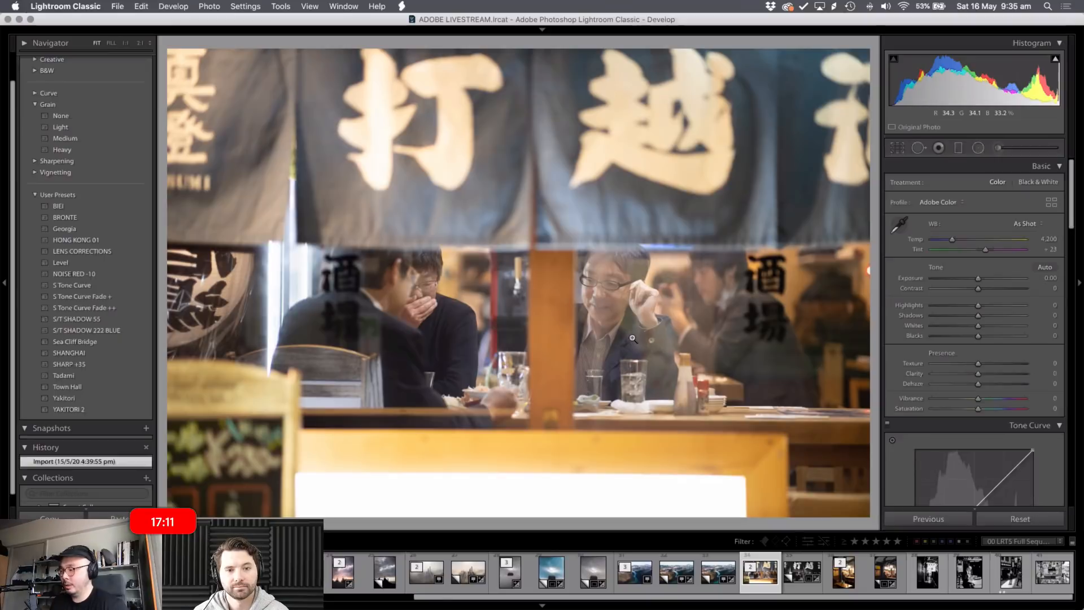
key("r")
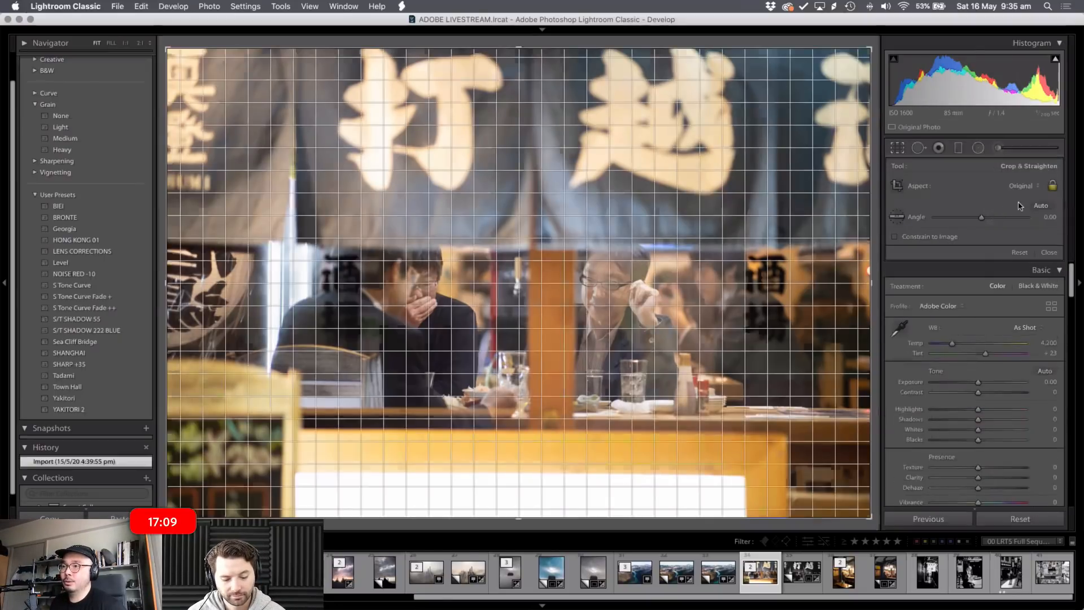
left_click(1022, 187)
left_click(1011, 261)
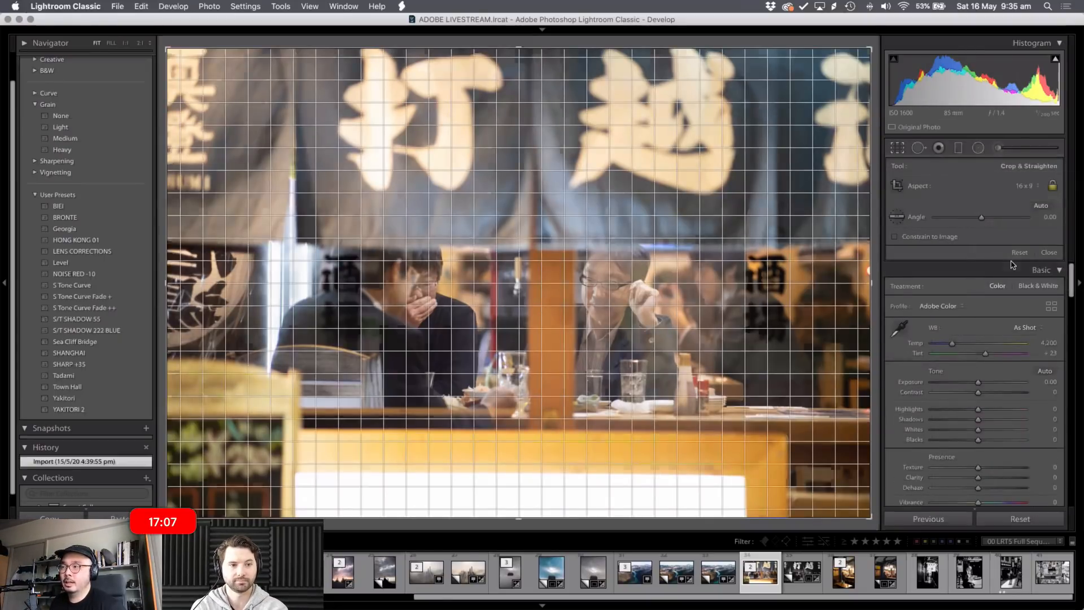
left_click_drag(734, 266, 716, 284)
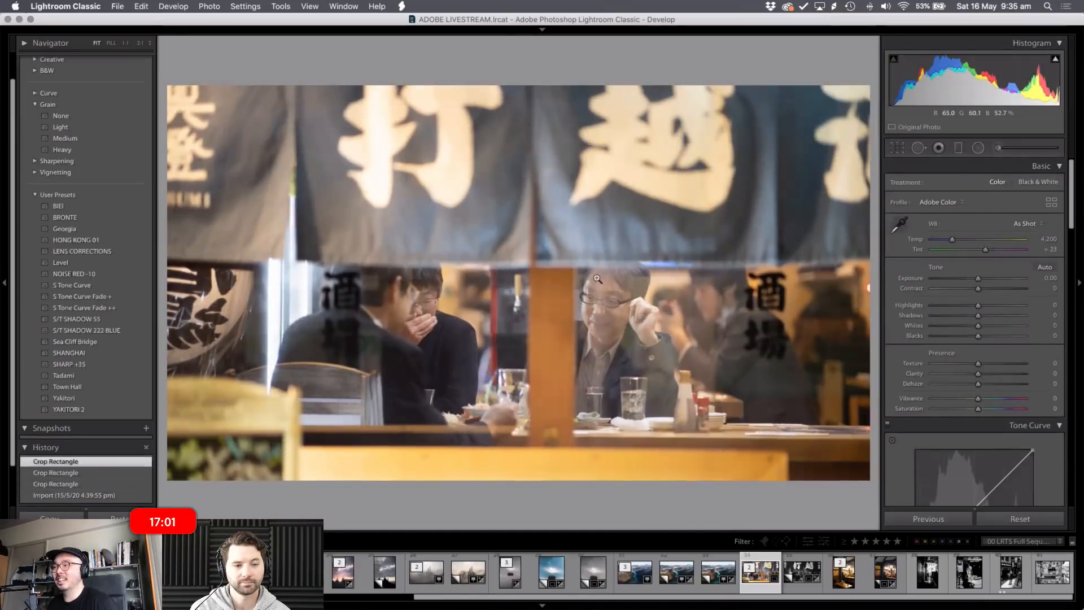
- Reopen the crop of the izakaya photo, cycle through the composition guide overlays including the aspect ratio guides, and close the crop
key("r")
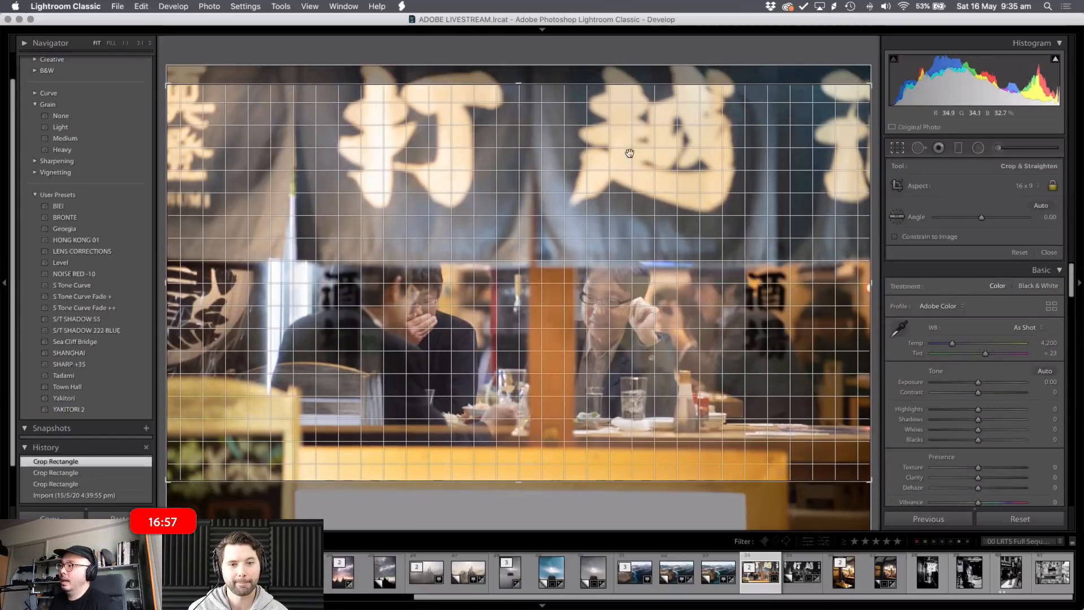
key("r")
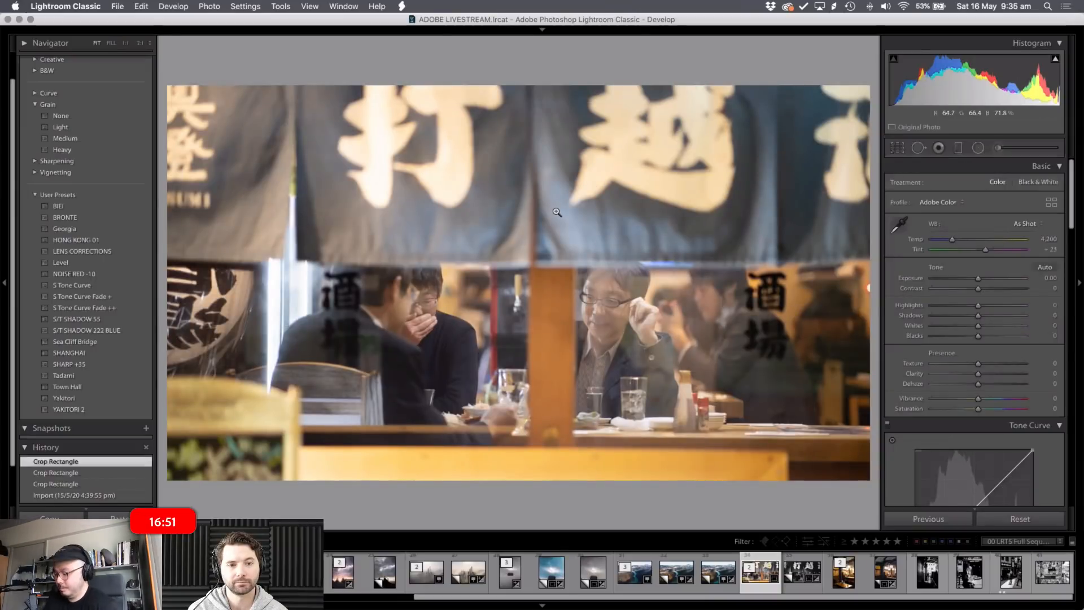
key("r")
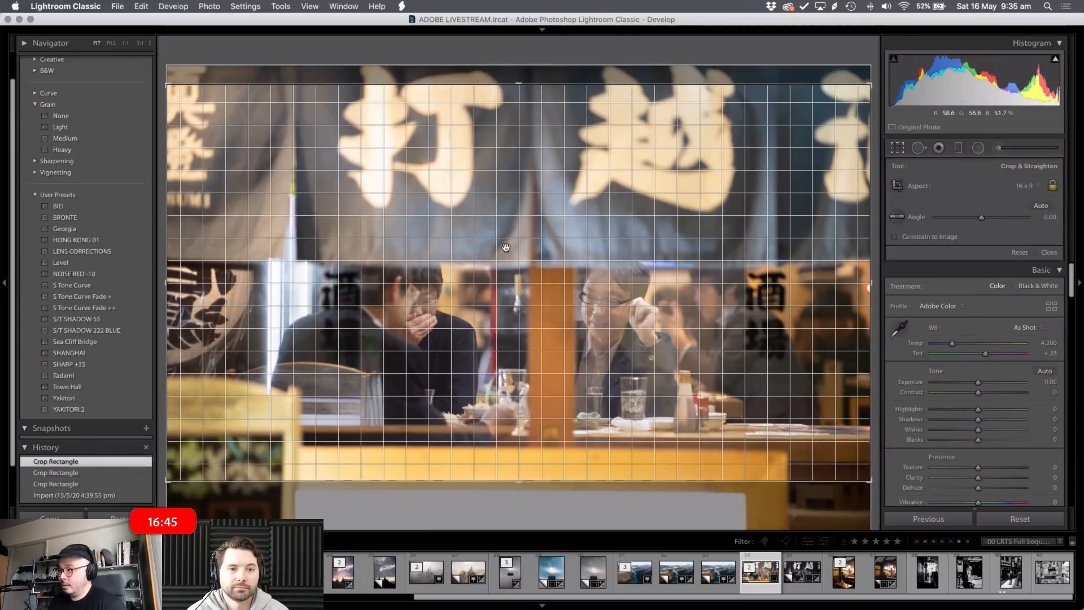
key("o")
key("o")
key("o")
key("o")
key("o")
key("o")
key("o")
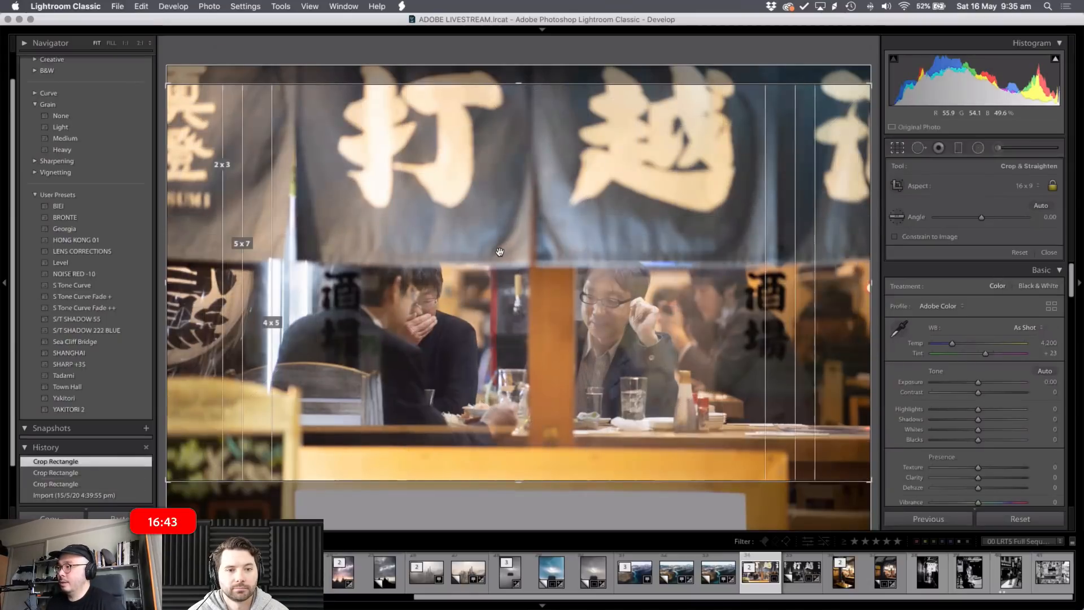
key("o")
key("o")
key("o")
key("o")
key("o")
key("o")
key("o")
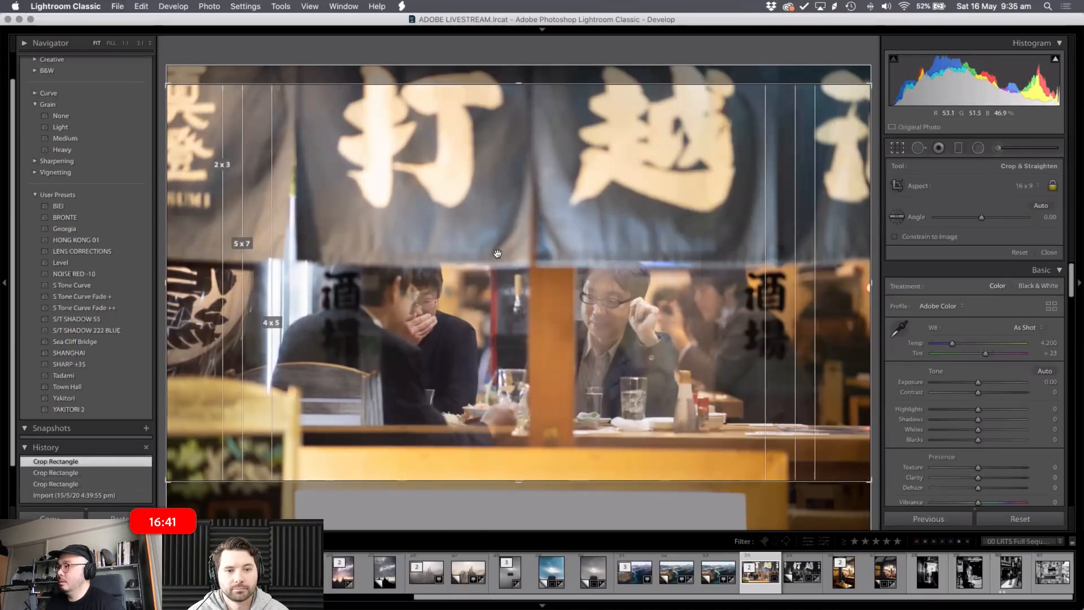
key("Return")
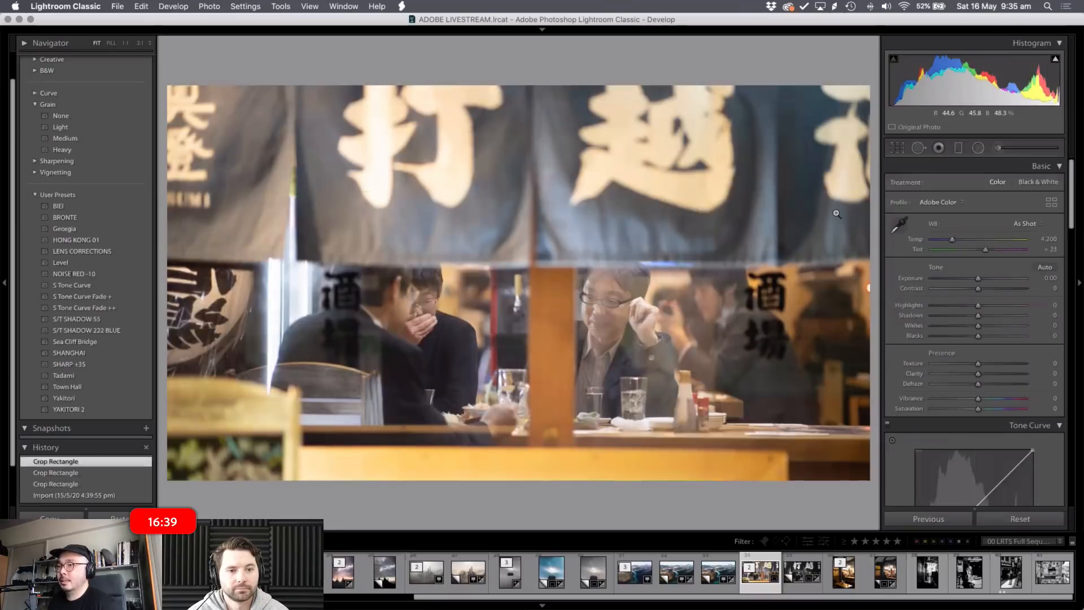
- Review the available crop aspect ratios, keep 16 x 9, and check the uncropped area around the frame before leaving the crop
key("r")
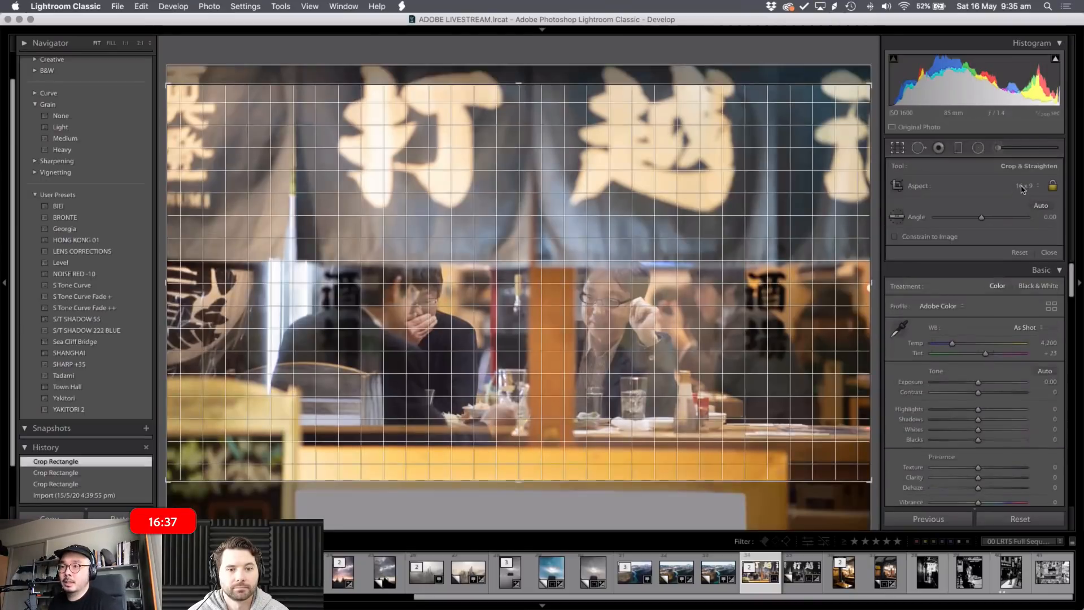
left_click(1022, 188)
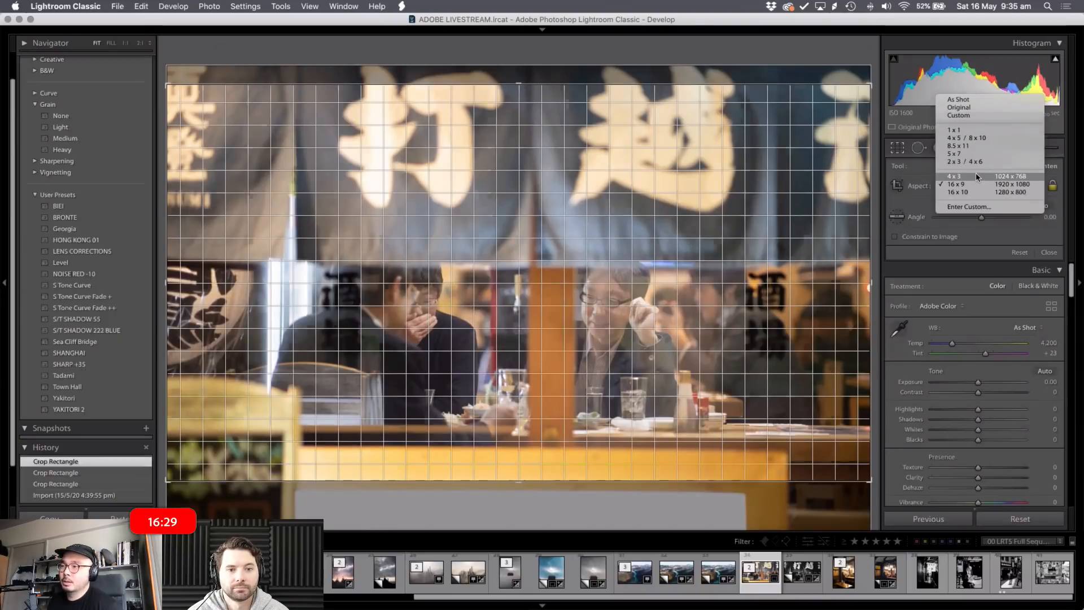
left_click(975, 190)
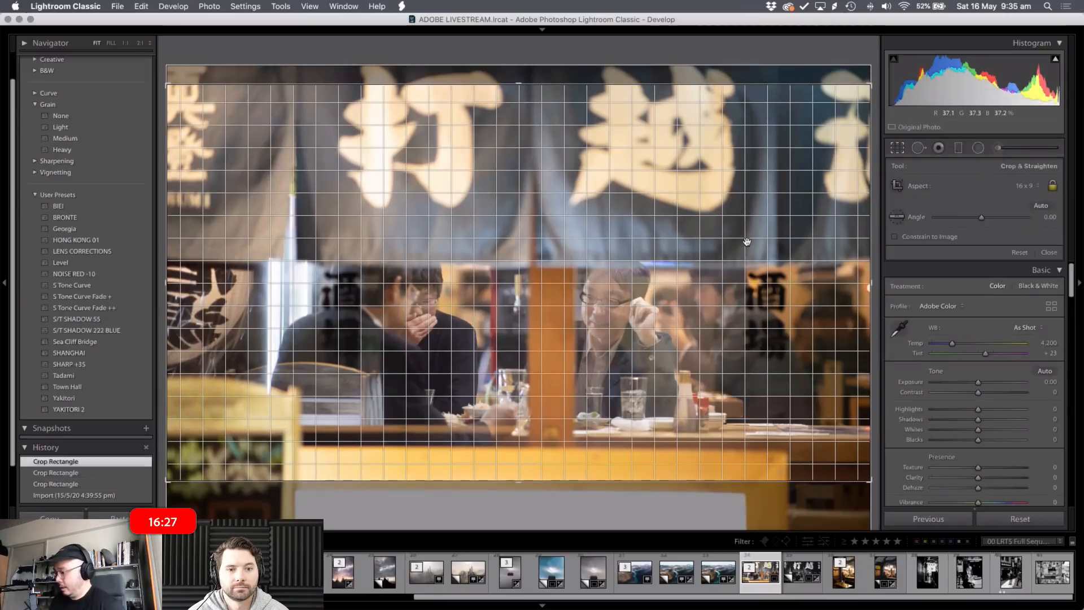
key("Return")
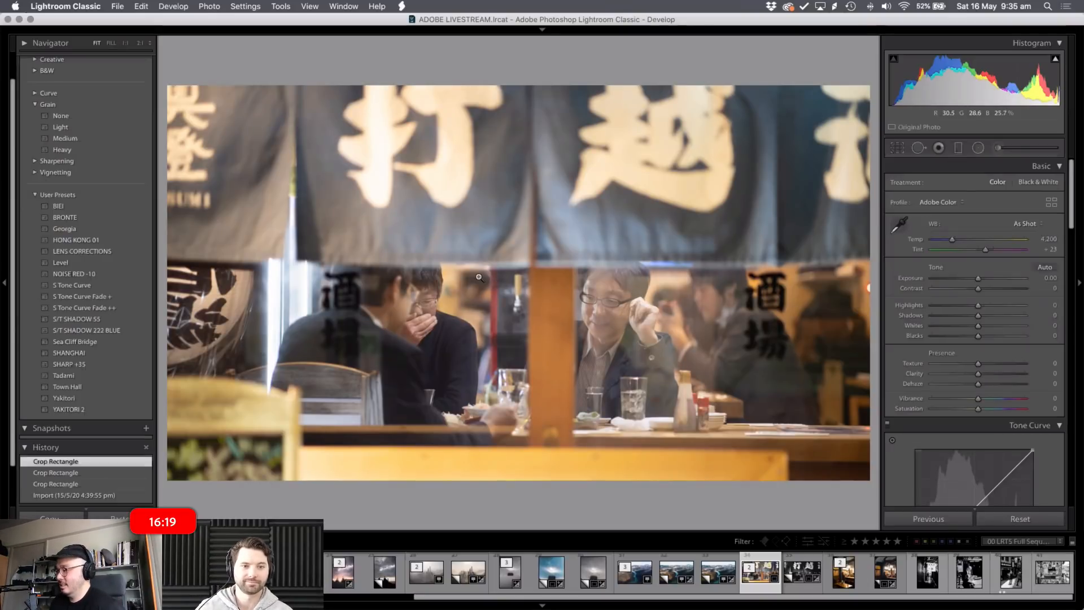
key("r")
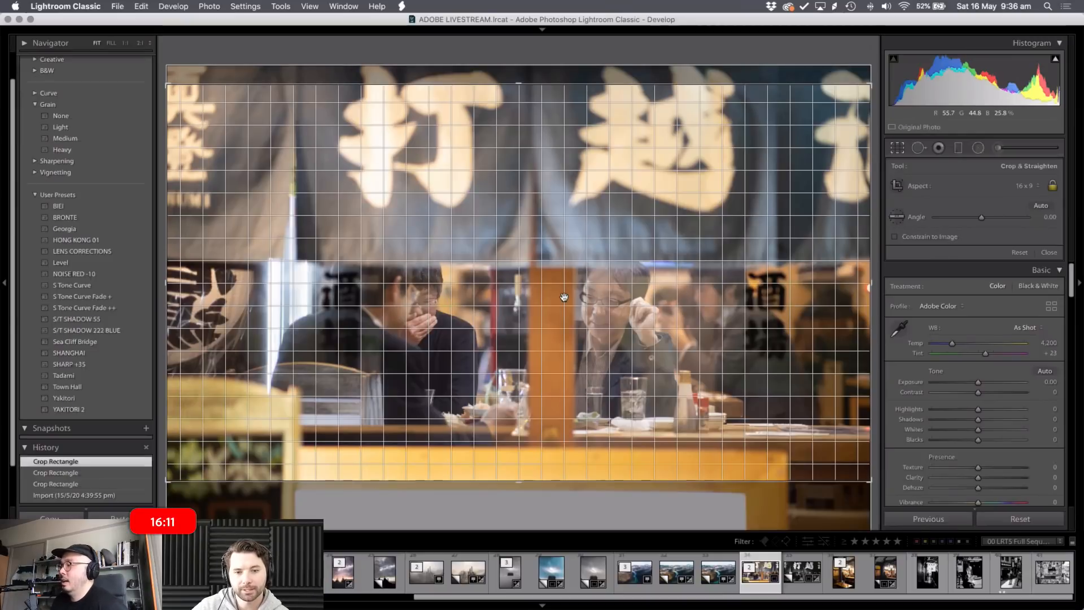
key("r")
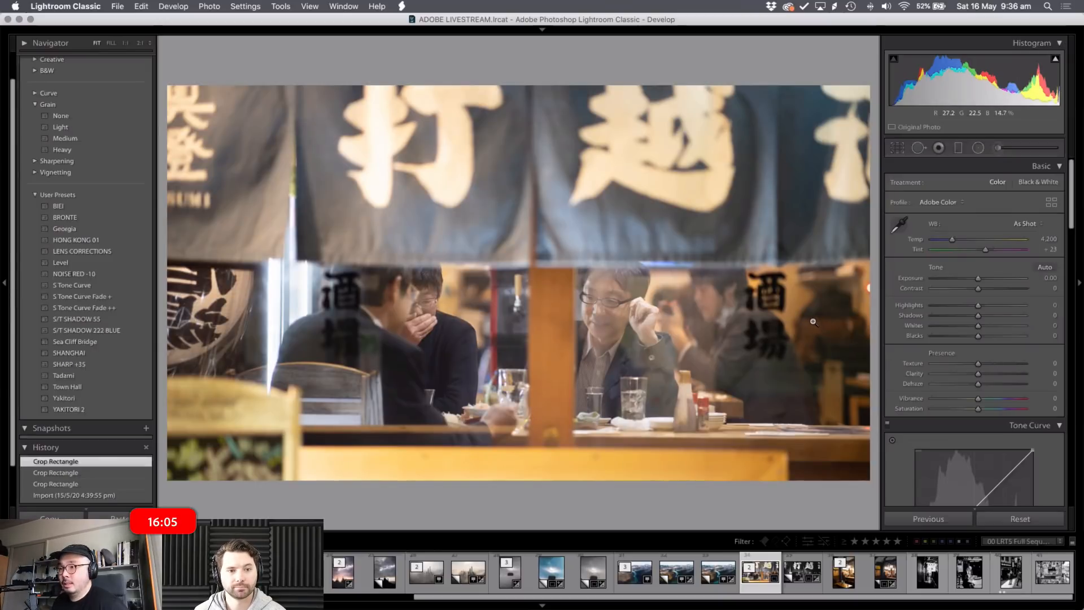
- Convert the cropped izakaya photo to Black & White, switching back to Color once to compare the treatments
left_click(1044, 184)
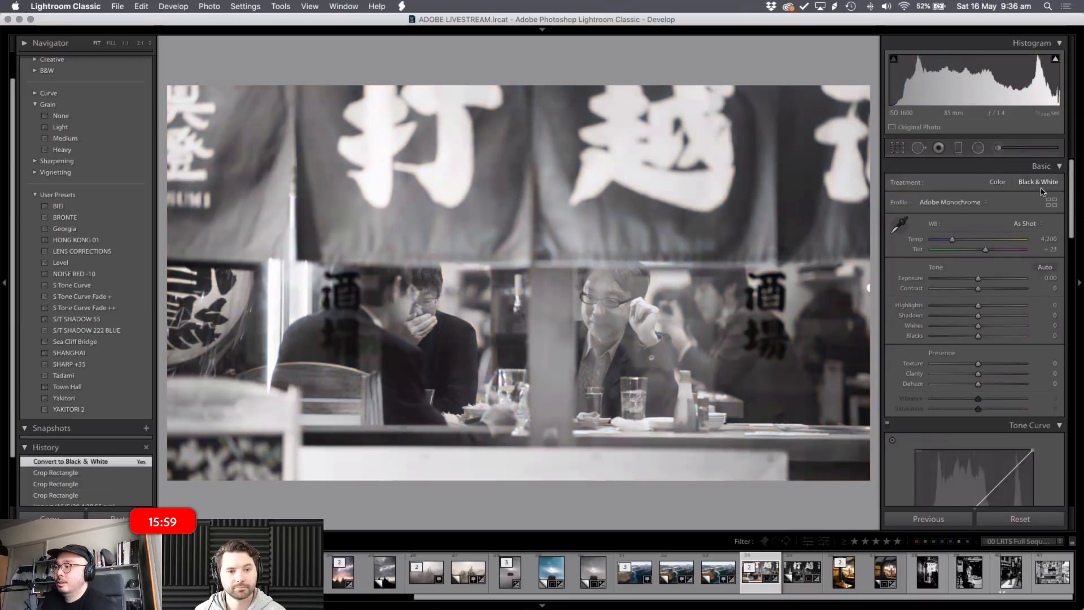
left_click(1002, 182)
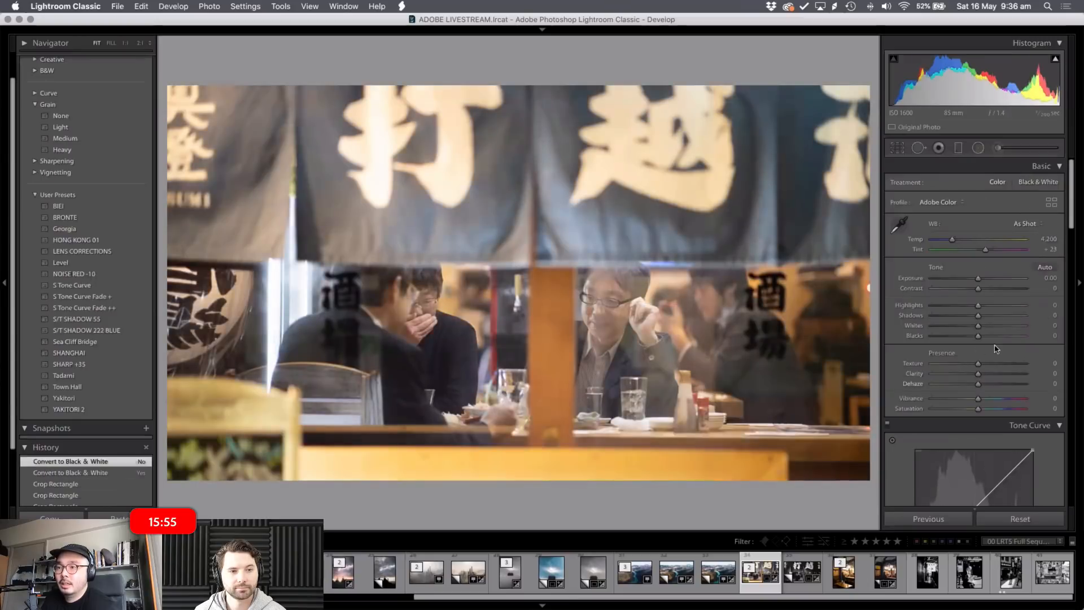
left_click(1026, 182)
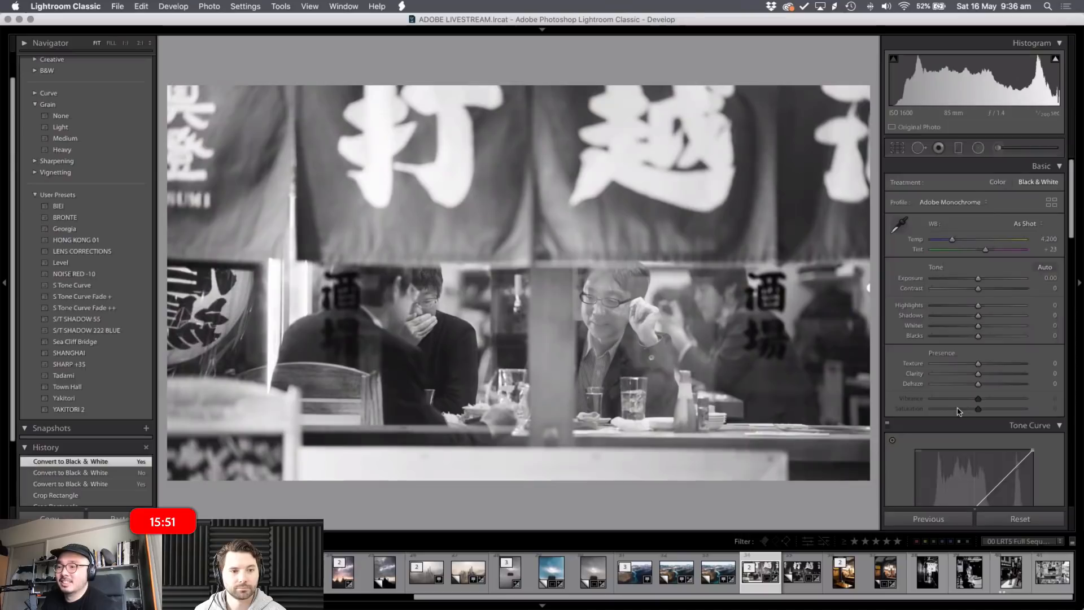
- Try a Contrast of 4 on the black-and-white photo and reset the setting to 0
scroll(968, 361, "down", 1)
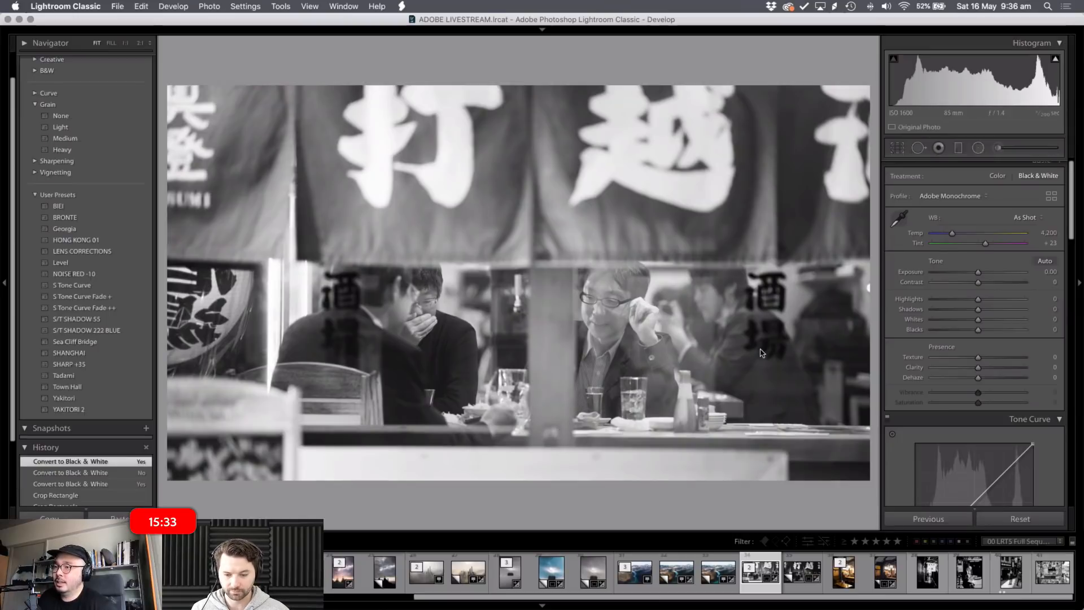
left_click_drag(978, 282, 980, 287)
double_click(980, 284)
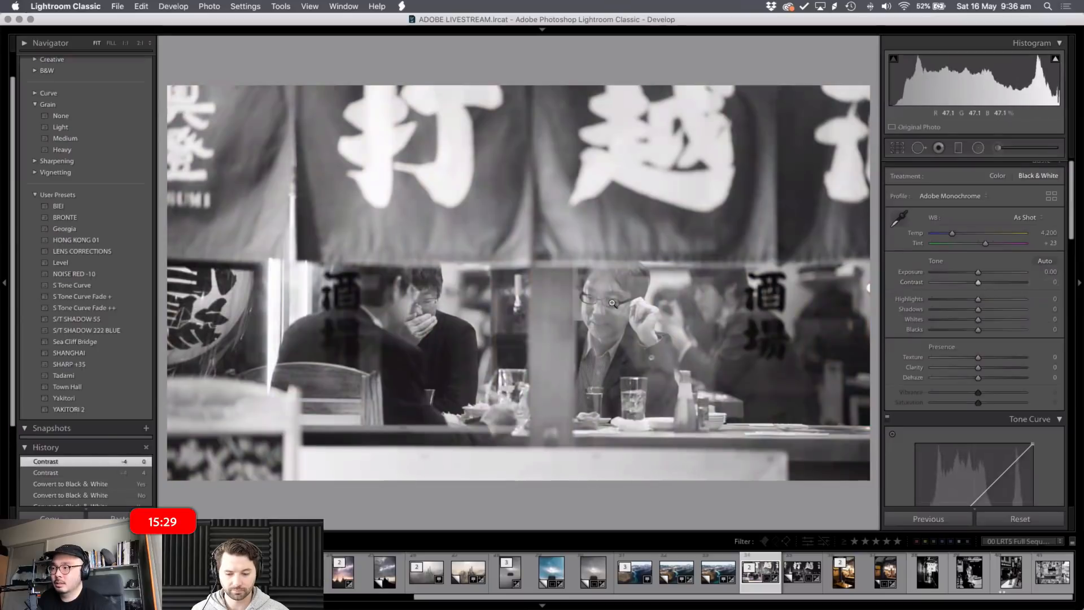
- Examine the Tone Curve and Black & White Mix settings, and compare the mix with the HSL colour sliders of the colour version
scroll(966, 333, "down", 5)
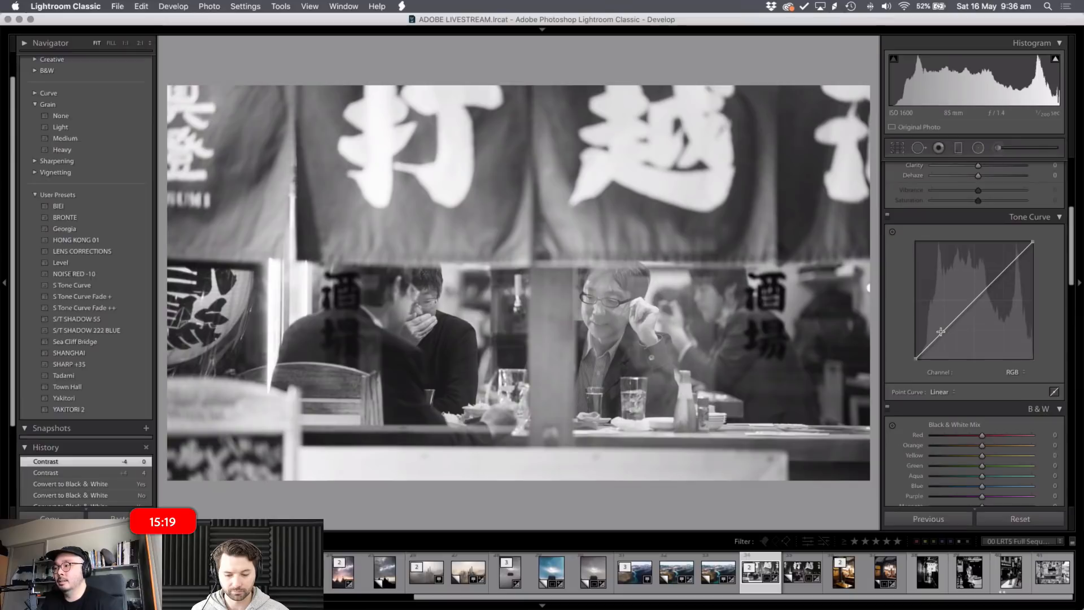
scroll(943, 331, "down", 6)
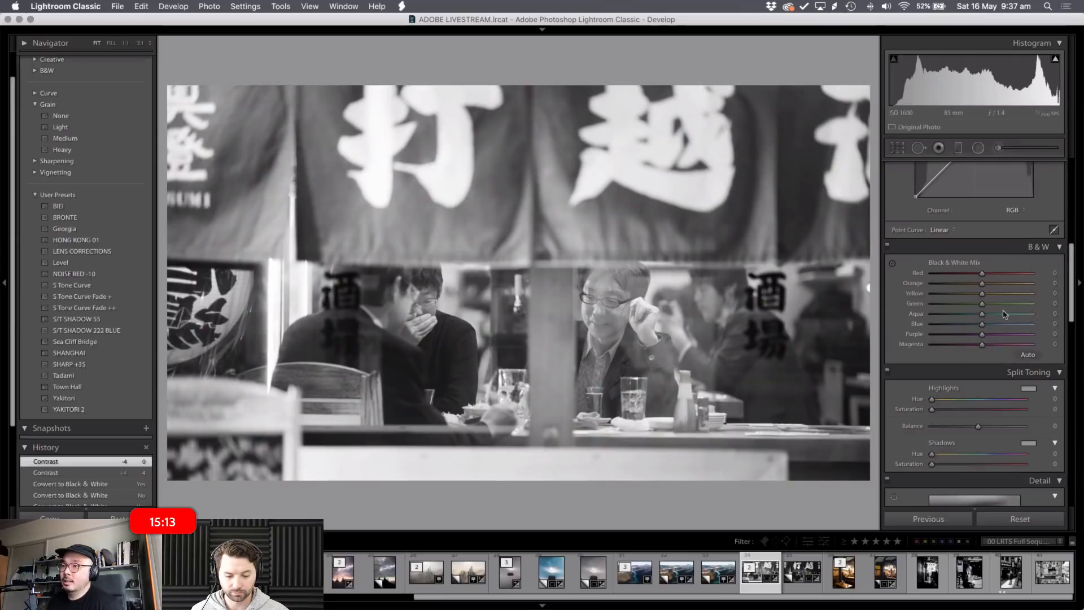
scroll(1004, 310, "up", 8)
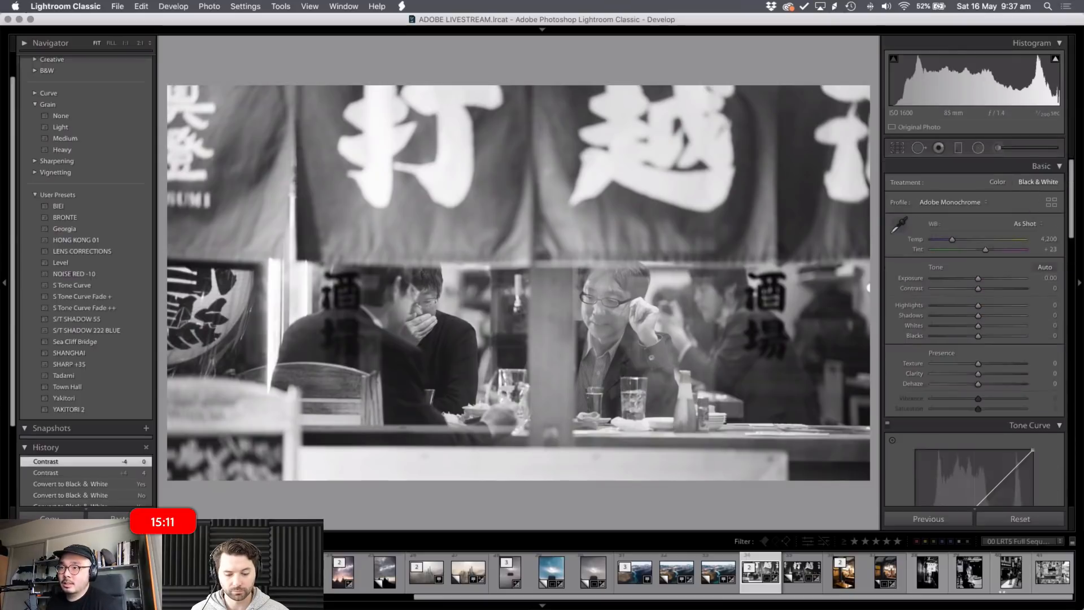
scroll(1027, 225, "down", 6)
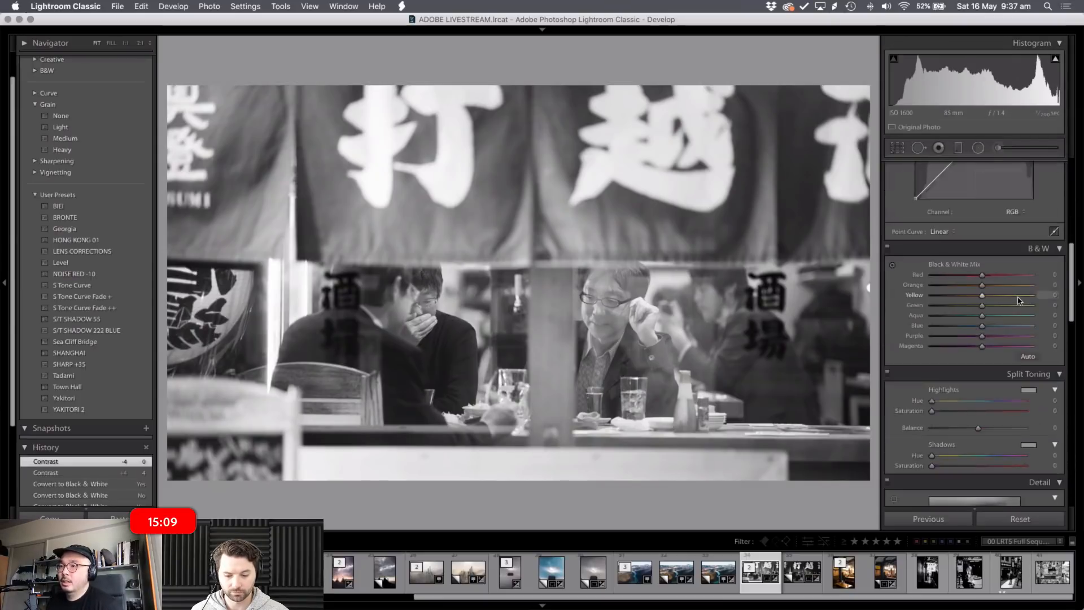
key("v")
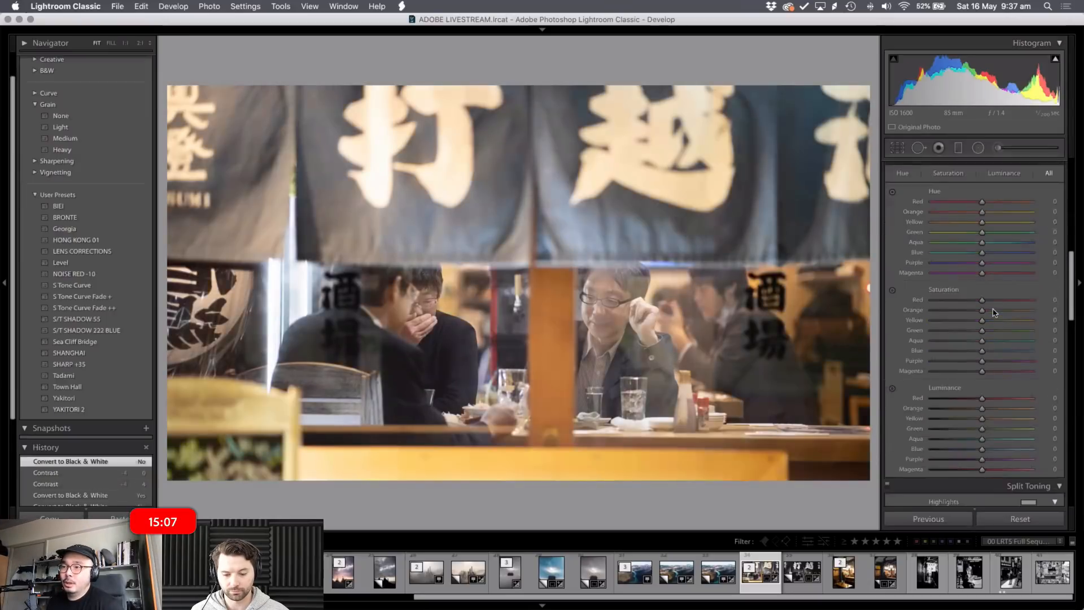
scroll(982, 299, "down", 2)
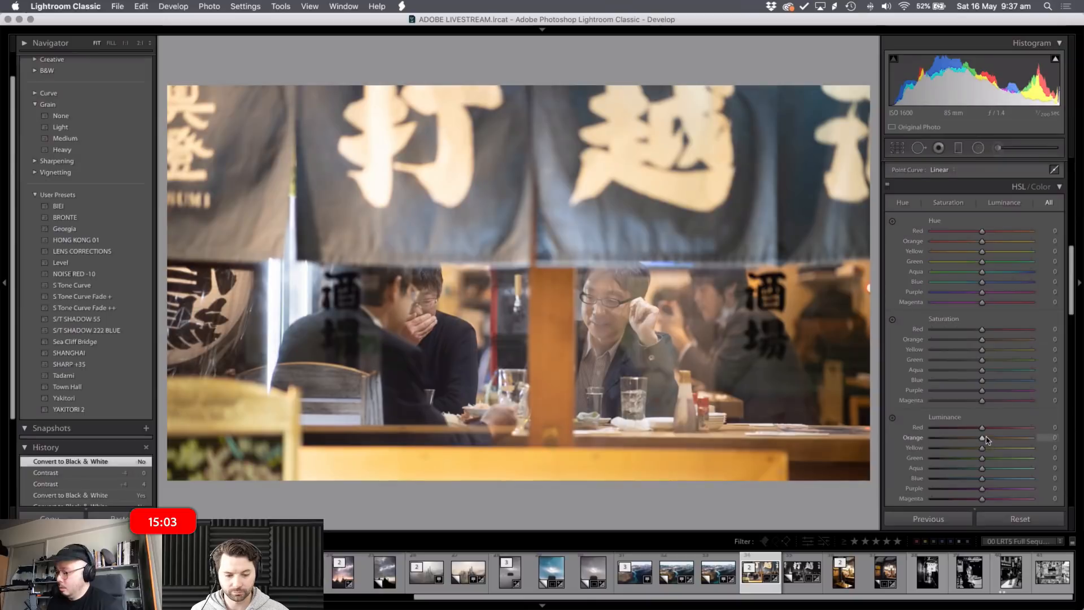
key("v")
scroll(954, 316, "up", 2)
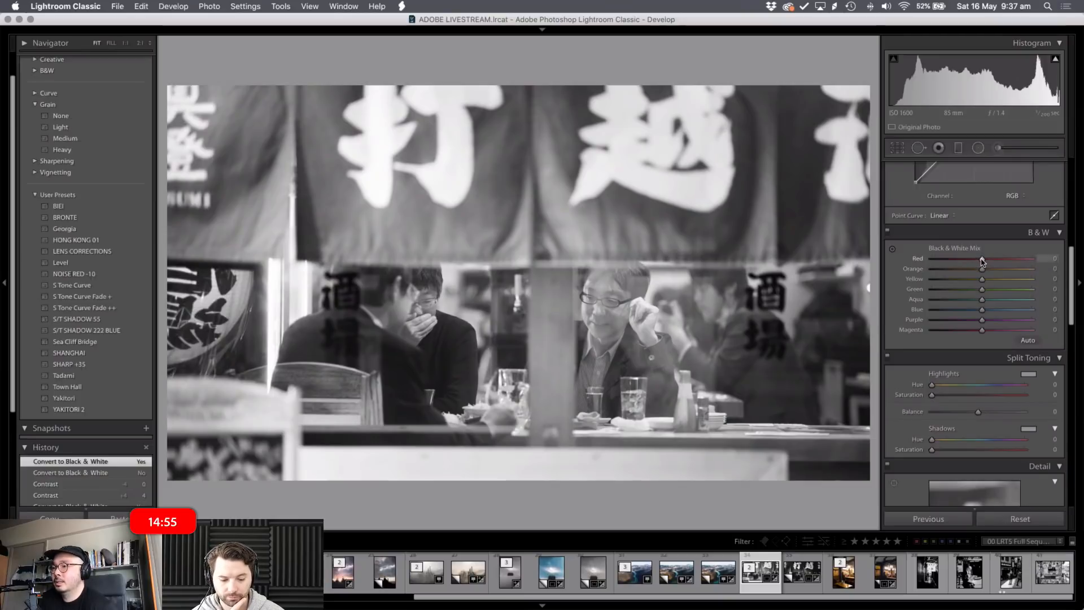
- Try darkening Red to -57 and Orange to about -63 in the Black & White Mix, reverting each and checking the colour version between them
left_click_drag(968, 262, 953, 259)
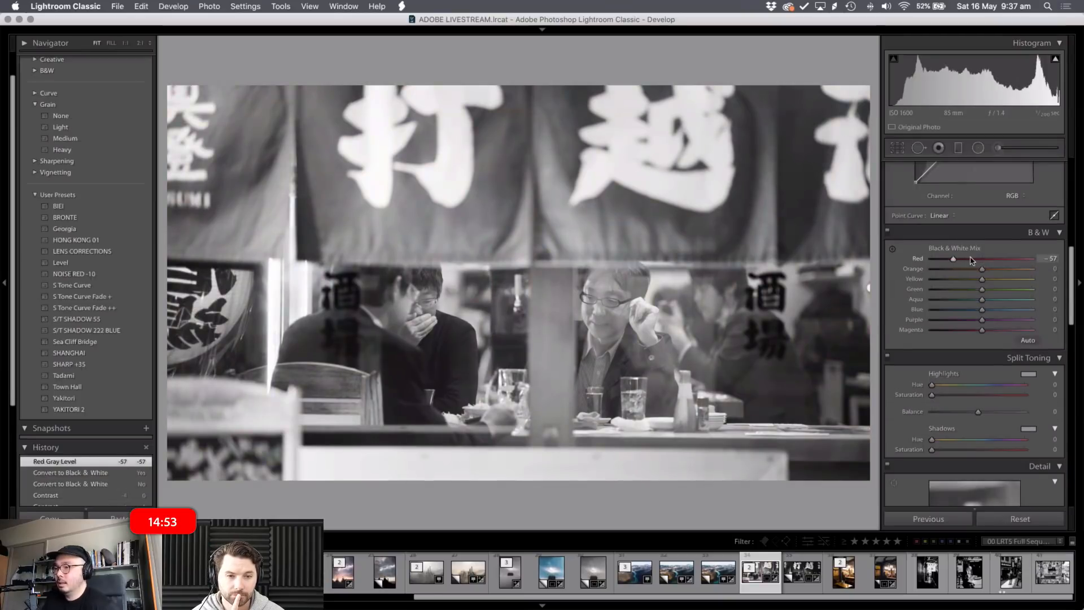
key("super+z")
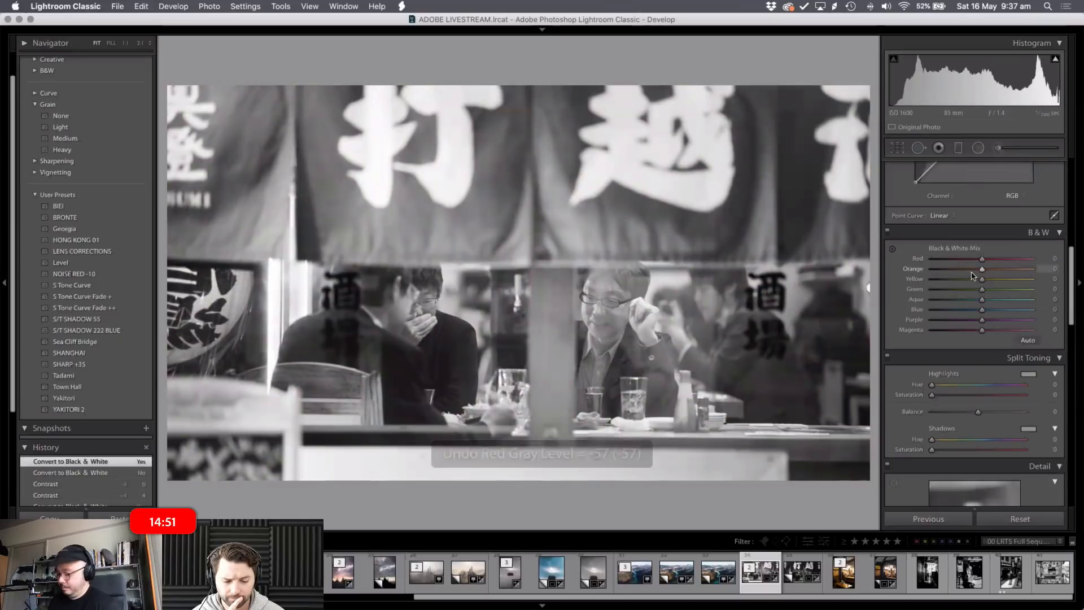
key("v")
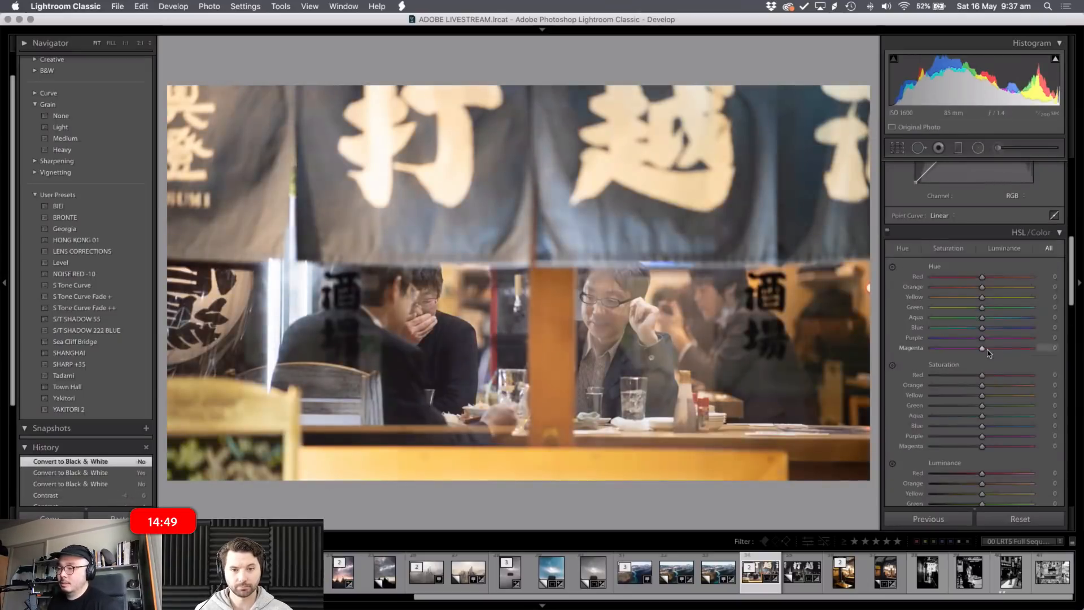
key("v")
left_click_drag(982, 269, 955, 271)
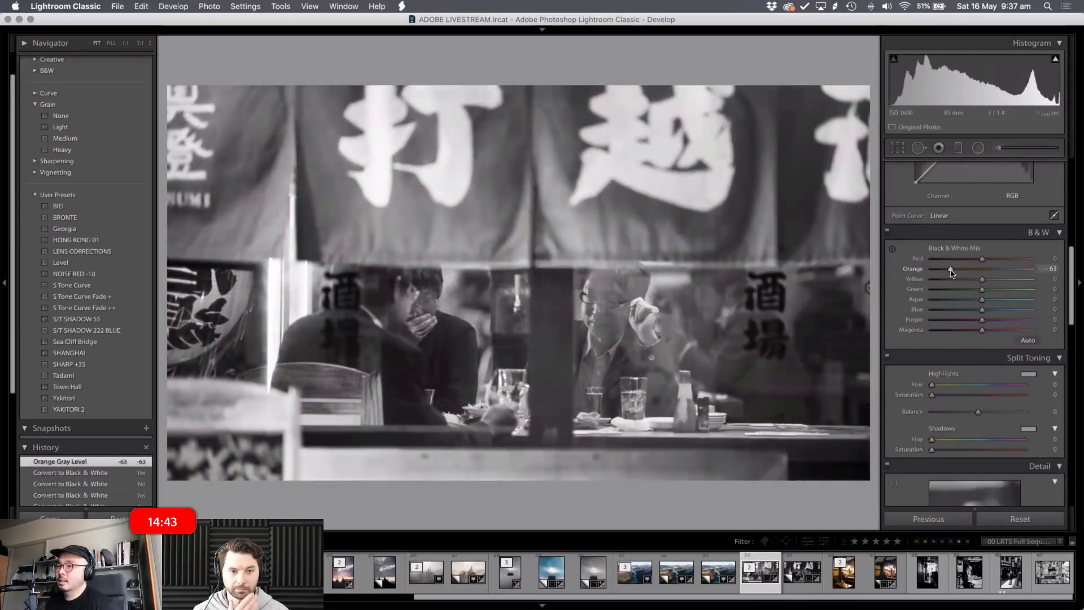
double_click(953, 270)
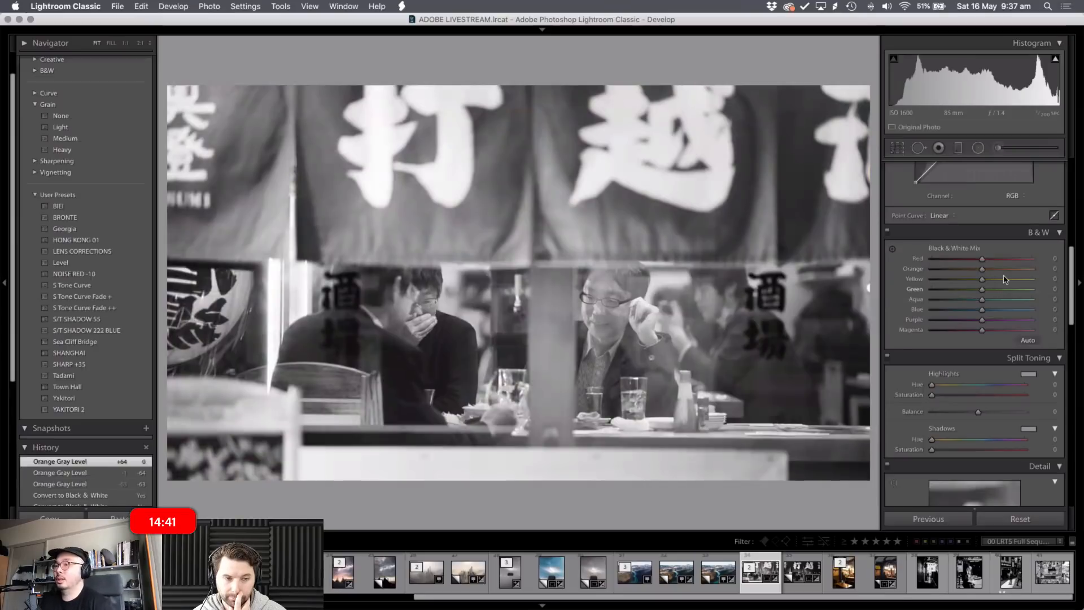
scroll(952, 358, "up", 10)
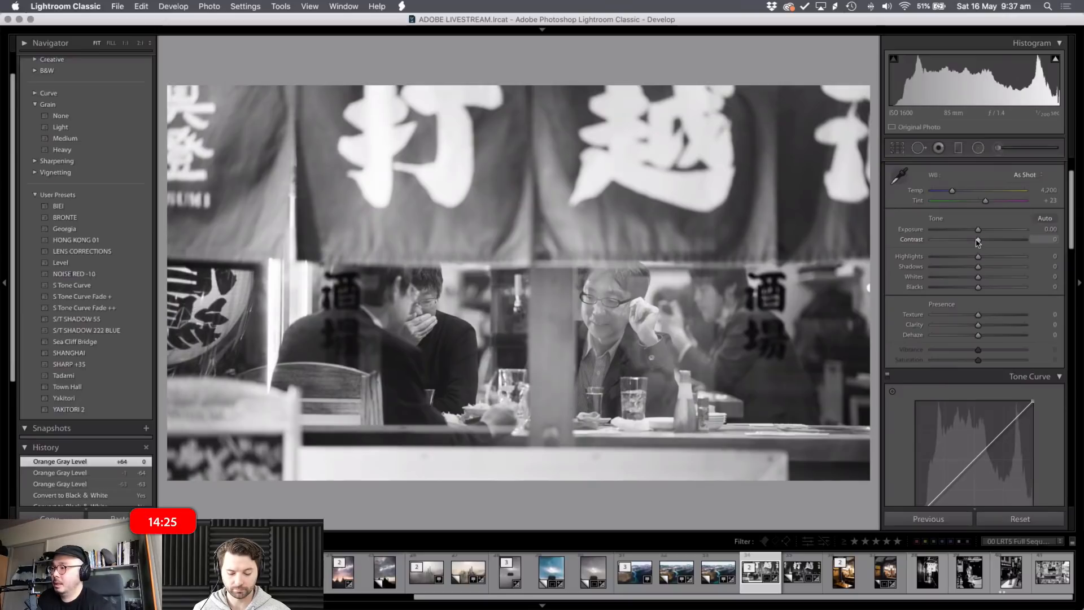
- Set the Contrast of the black-and-white photo to +32 and apply the S Tone Curve Fade + preset
left_click_drag(982, 241, 995, 250)
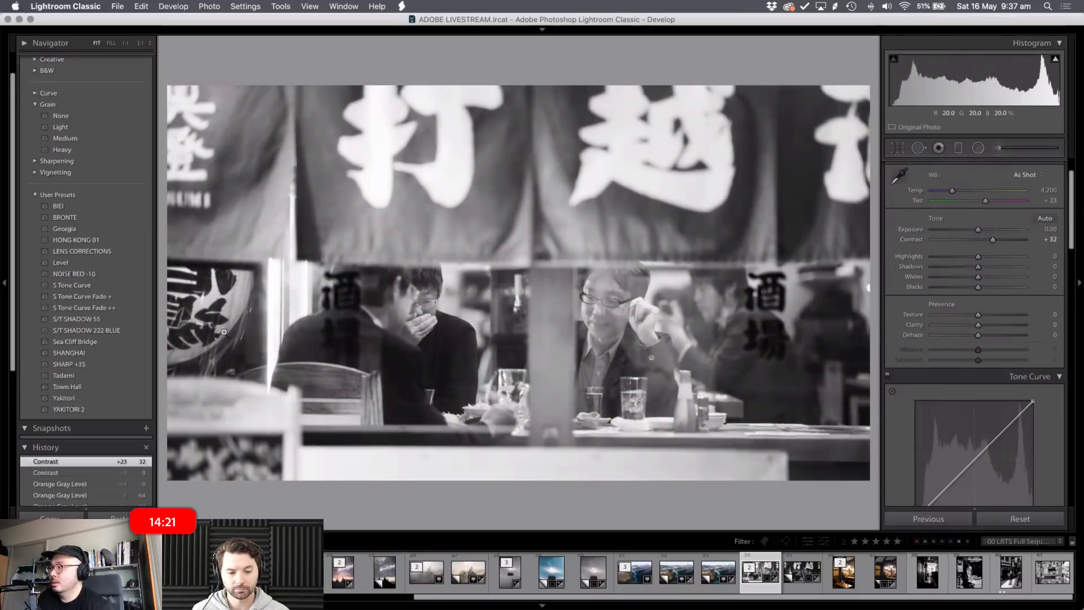
left_click(99, 297)
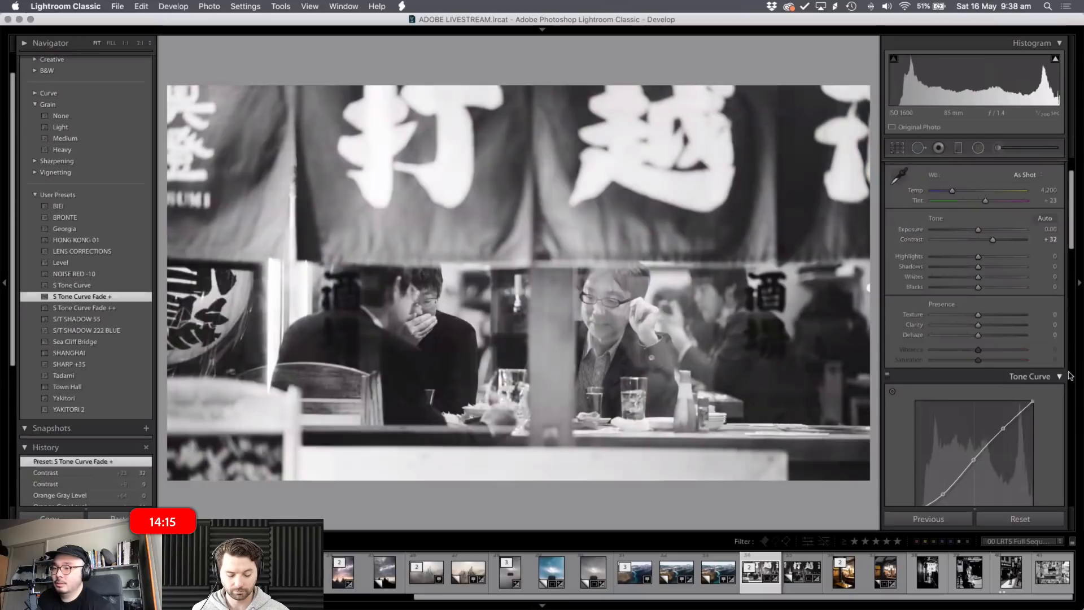
left_click_drag(992, 240, 991, 240)
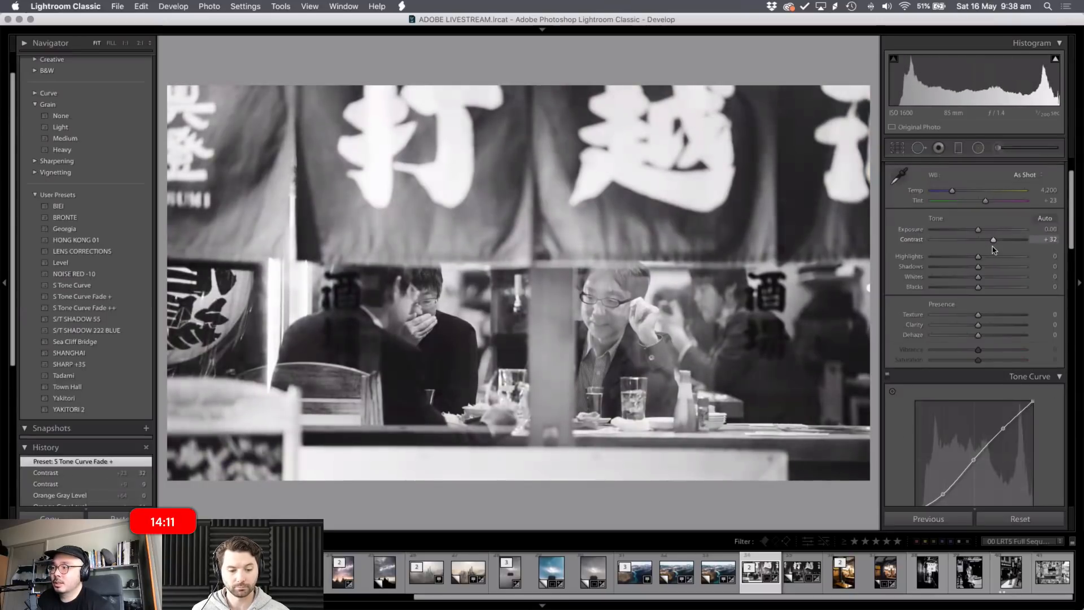
- Lower the Exposure to -0.60 and compare the result with the colour version before returning to Black & White
left_click_drag(978, 229, 976, 234)
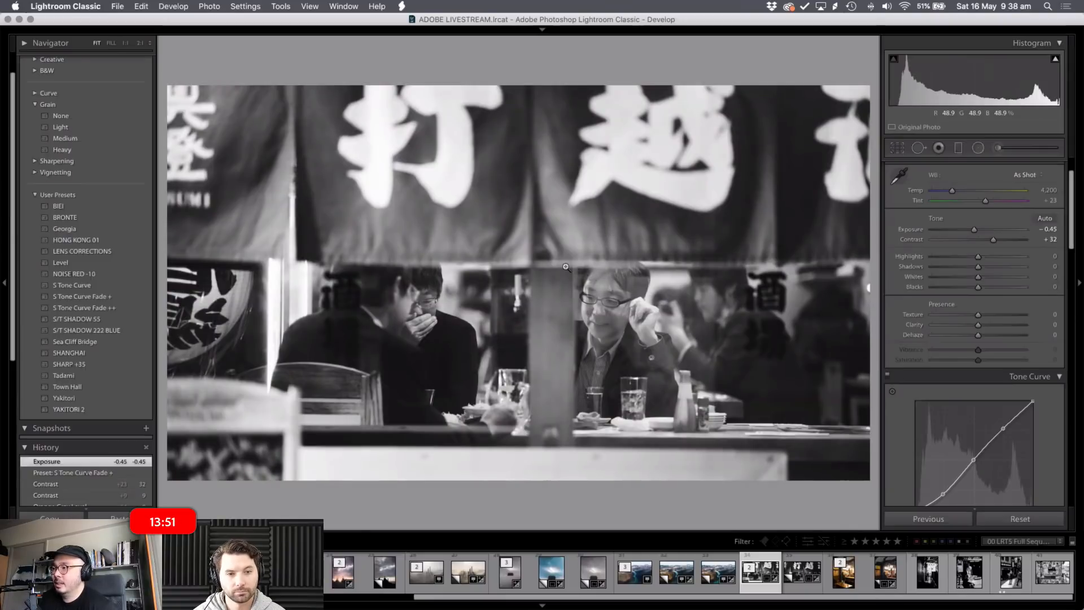
left_click_drag(975, 229, 969, 235)
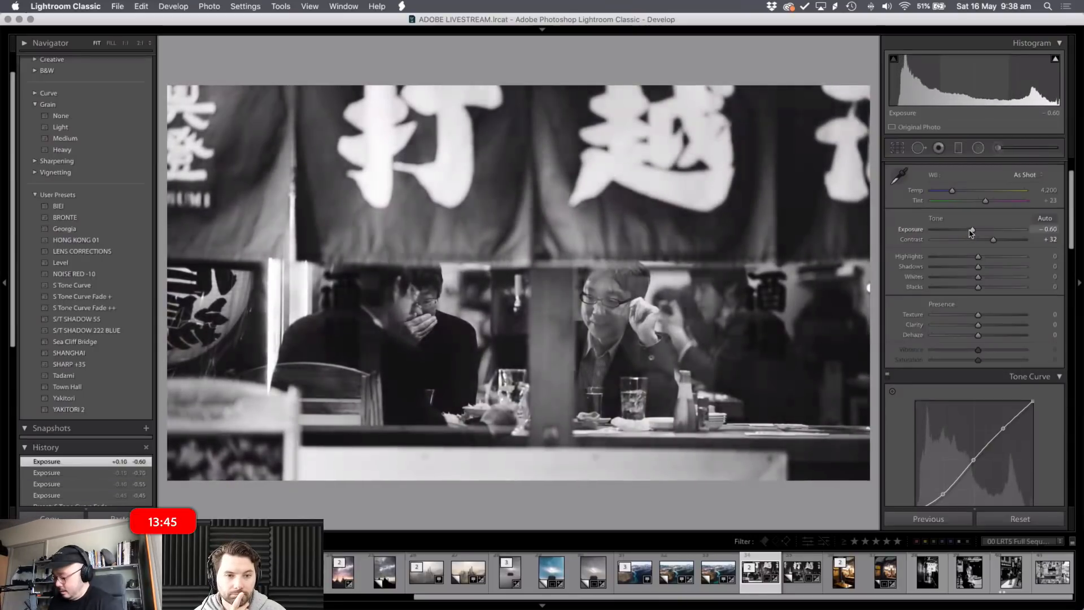
key("v")
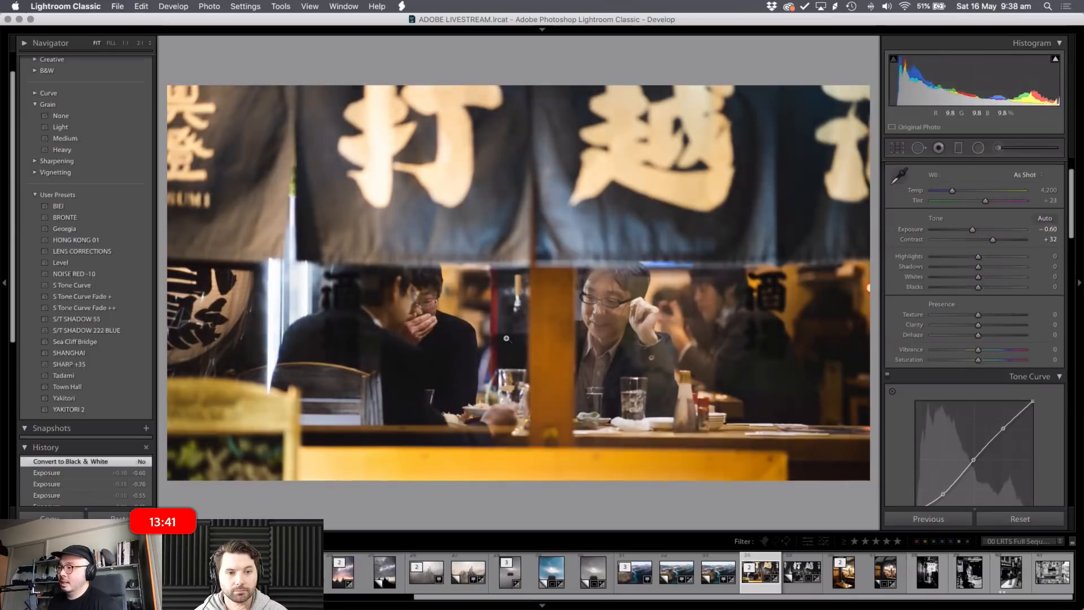
key("v")
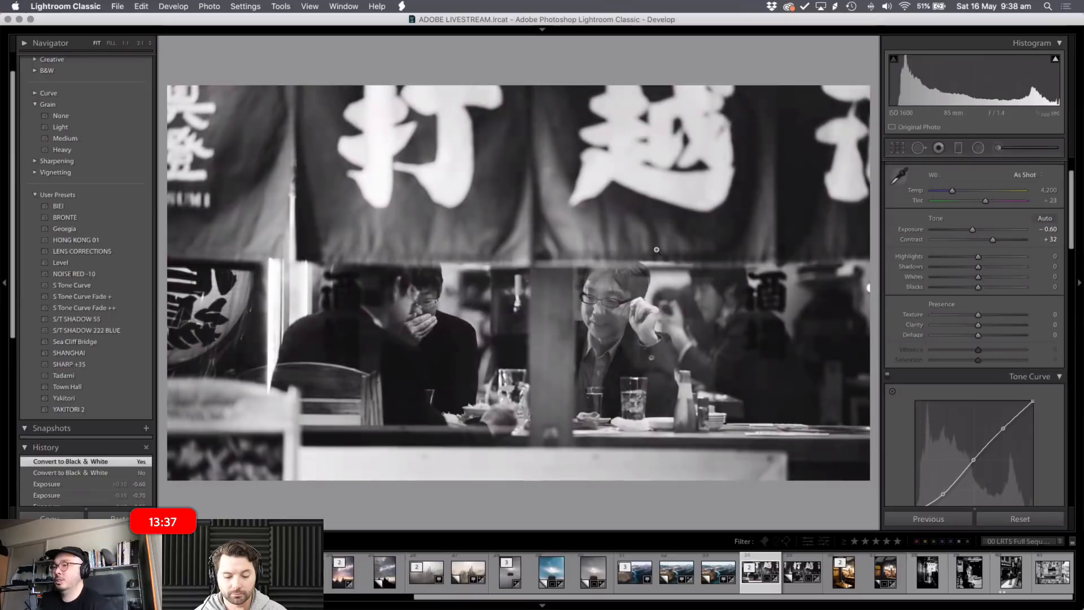
- Add a wide radial filter ellipse over the seated diners, with Exposure about -0.31 and Invert turned off
left_click(980, 148)
left_click_drag(458, 325, 615, 358)
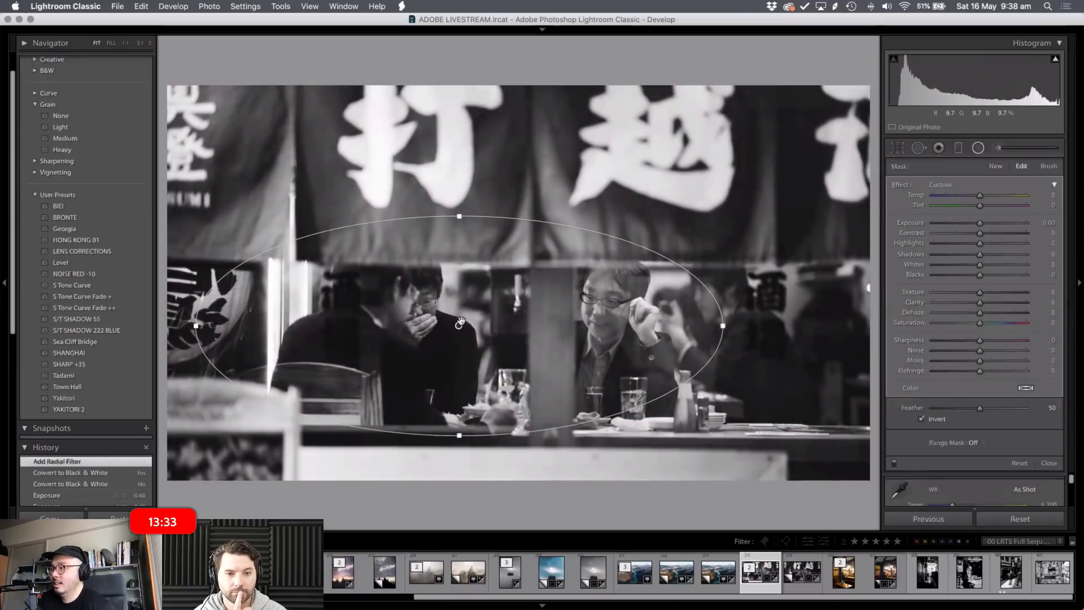
left_click_drag(494, 322, 536, 338)
left_click_drag(979, 222, 976, 222)
left_click(922, 418)
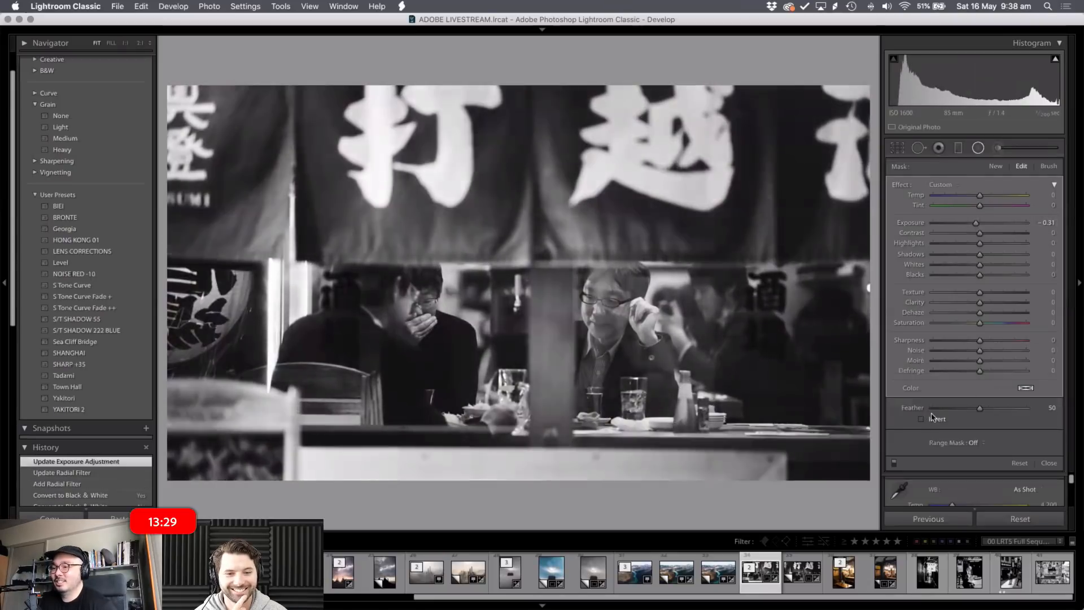
- Set the radial filter's Exposure to -0.12, widen its ellipse slightly, recentre it over the diners and finish the filter
left_click_drag(978, 225, 983, 230)
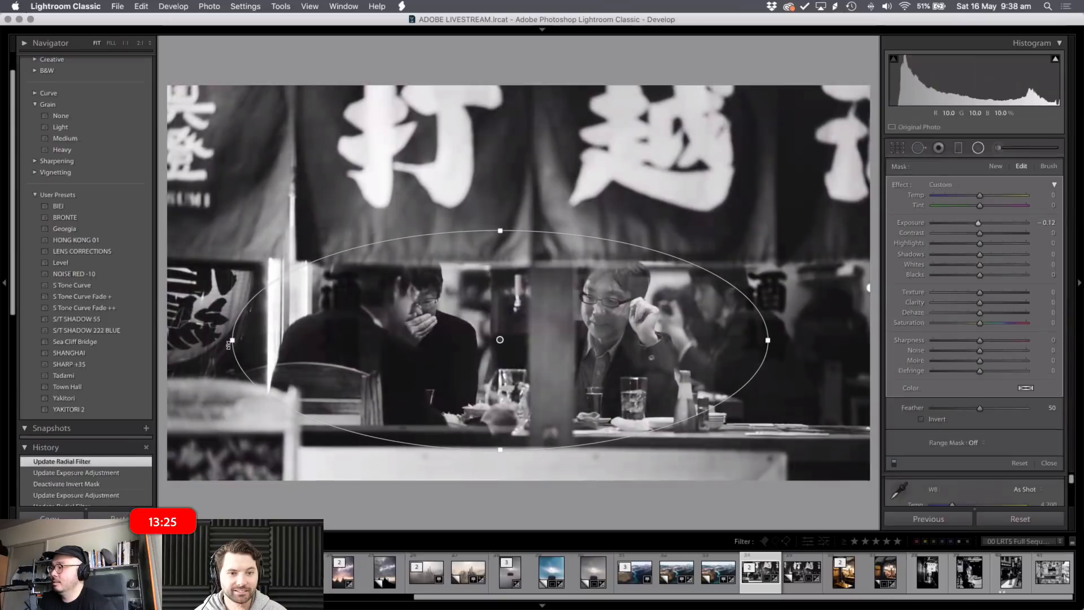
left_click_drag(232, 341, 225, 340)
left_click_drag(500, 340, 504, 339)
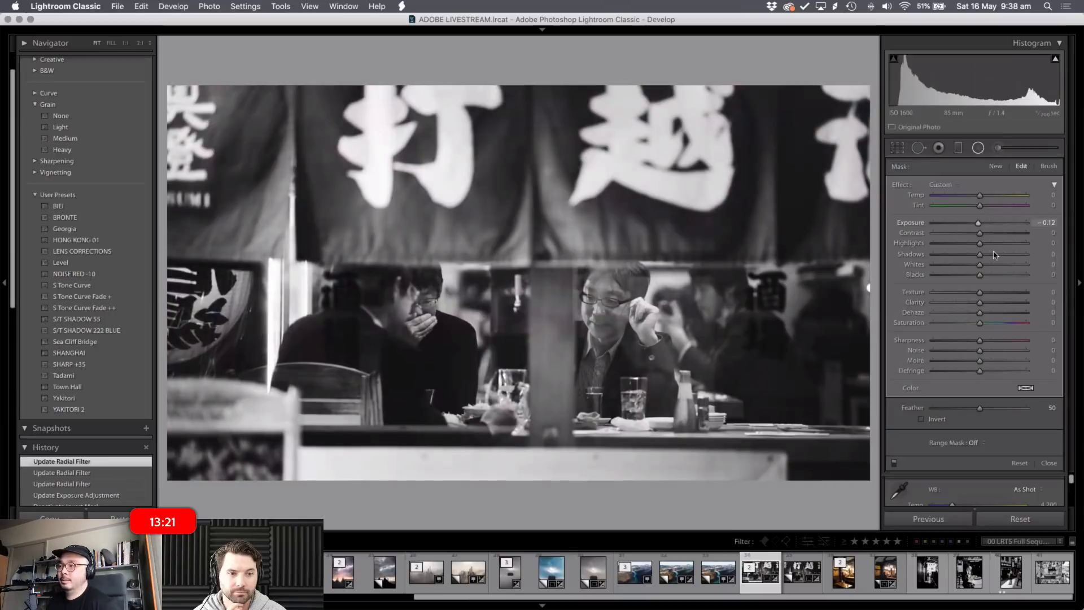
key("Escape")
- Set Highlights to +14 and Shadows to -47, and compare the result with the colour version
scroll(988, 307, "down", 5)
scroll(987, 307, "up", 5)
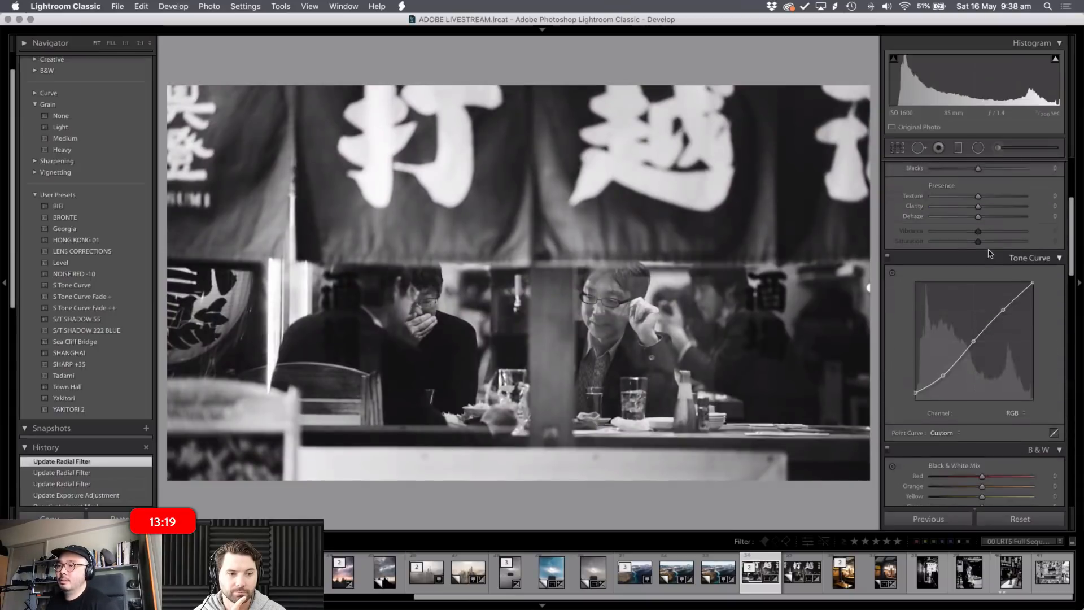
left_click(982, 281)
left_click_drag(979, 288, 960, 295)
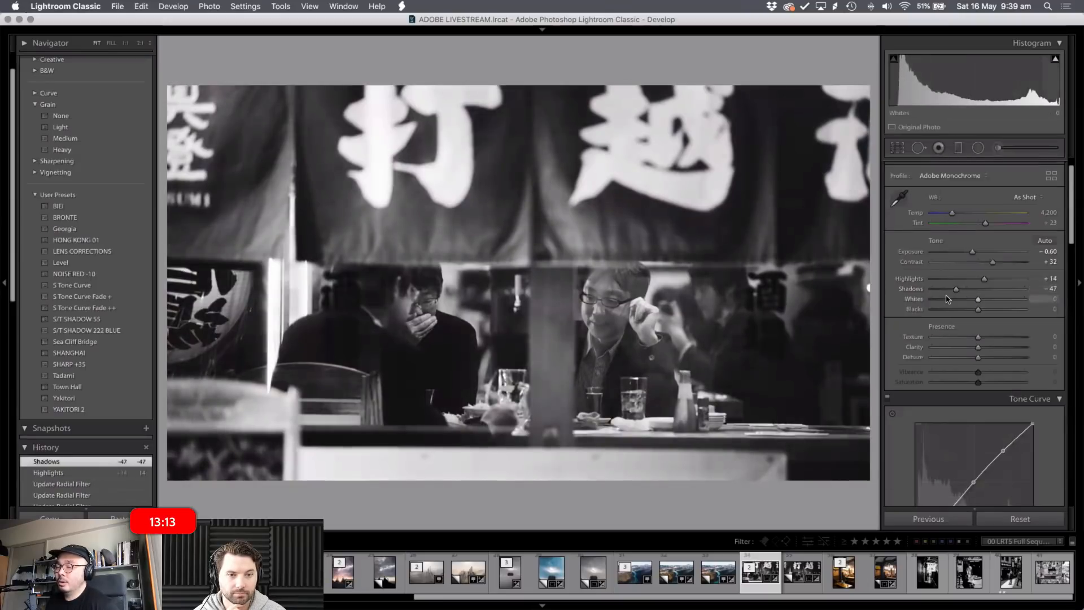
key("v")
key("v")
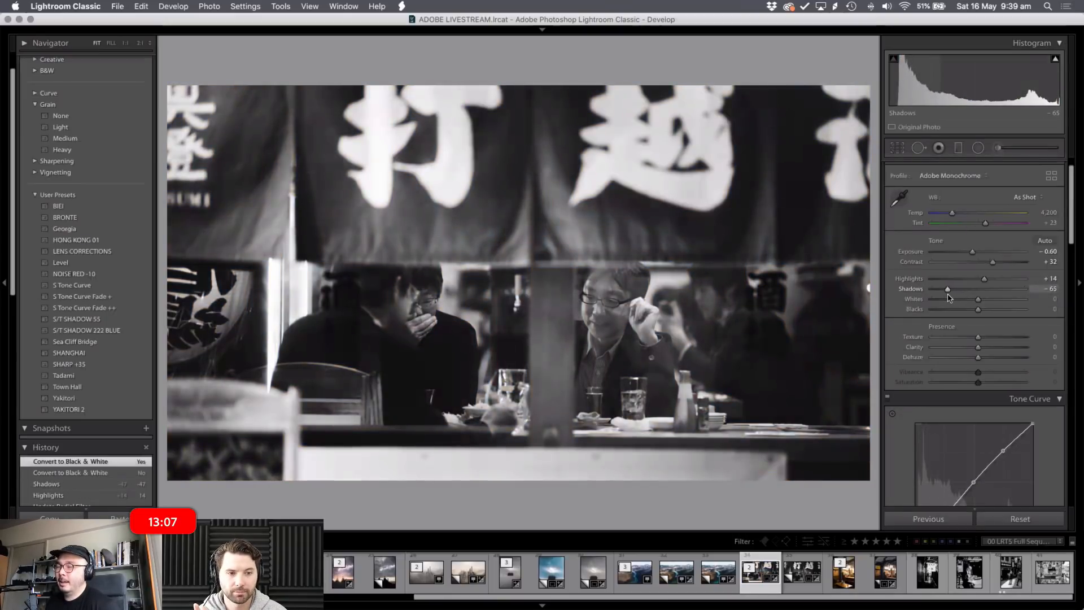
- Try the Shadows at the extremes of -100 and +100, undoing both trials
left_click_drag(949, 295, 908, 299)
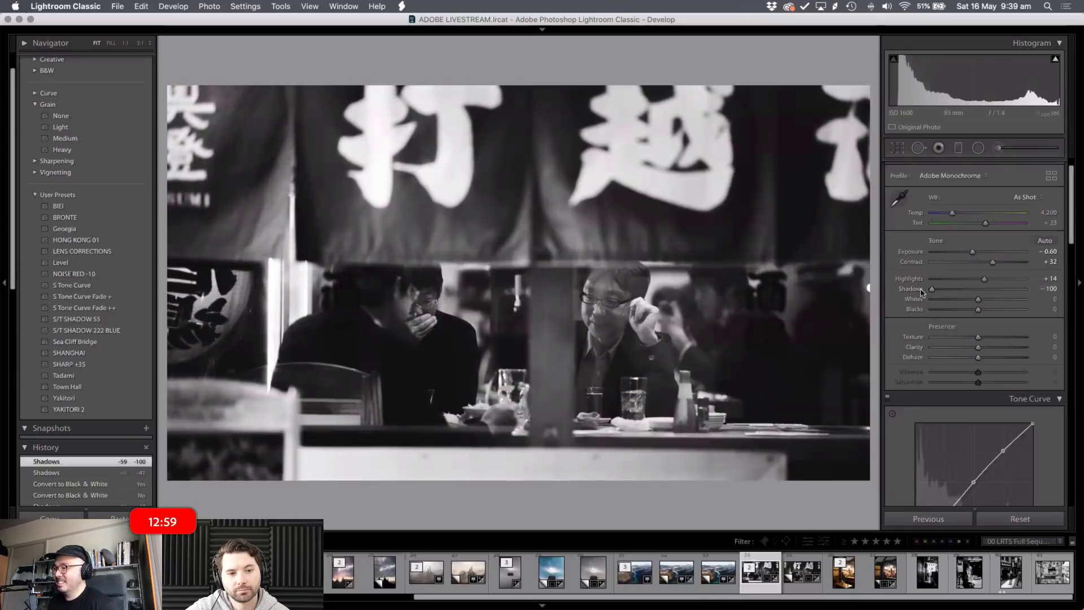
key("super+z")
key("super+z")
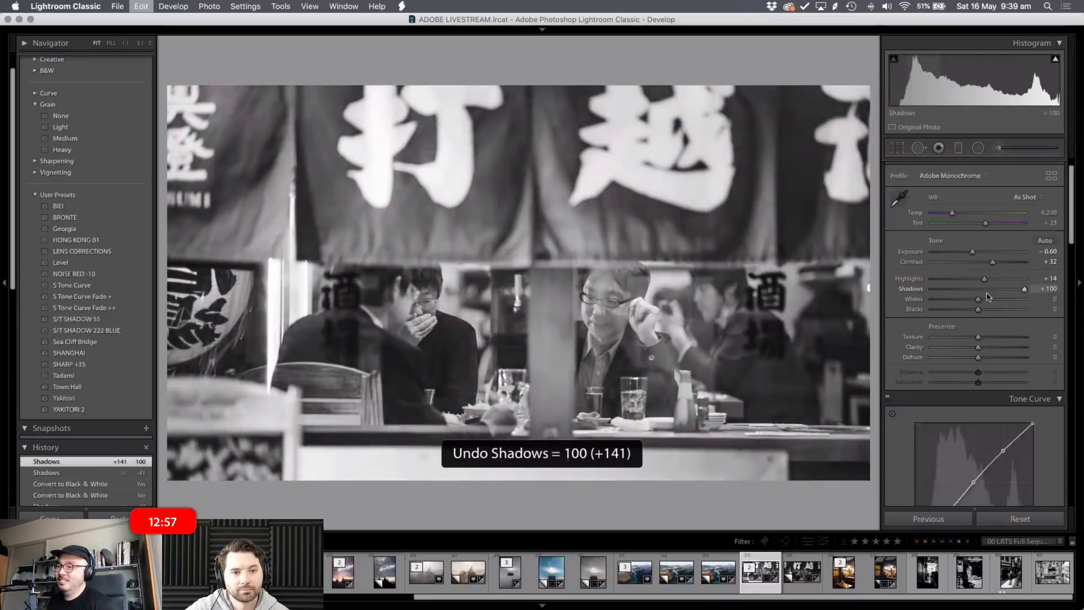
- Darken the Shadows to -97, trying -61 and -100 first and checking the colour version in between
left_click_drag(958, 289, 949, 293)
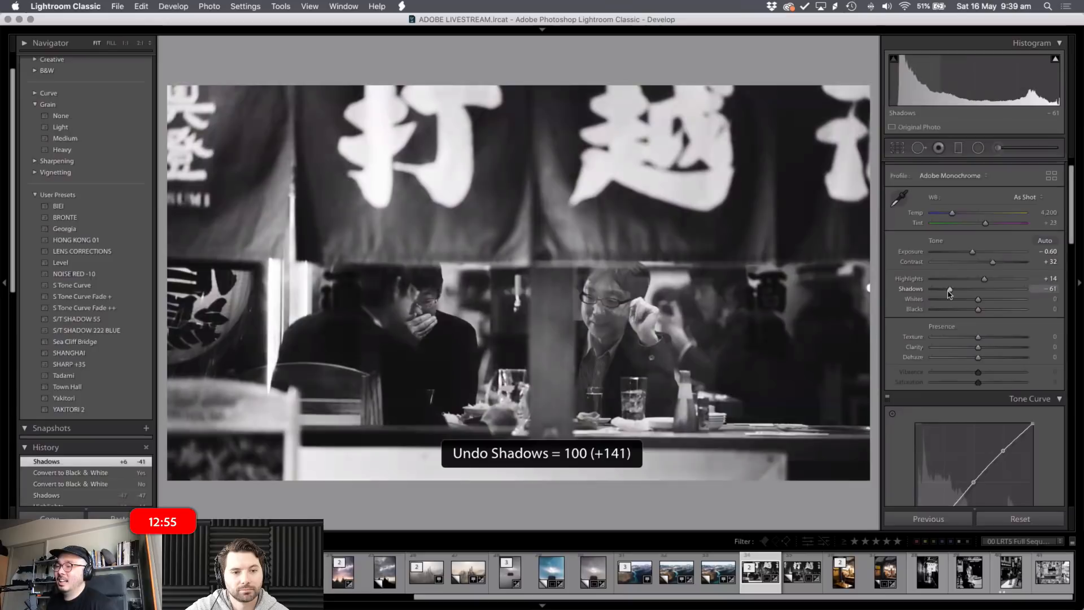
left_click_drag(950, 291, 920, 293)
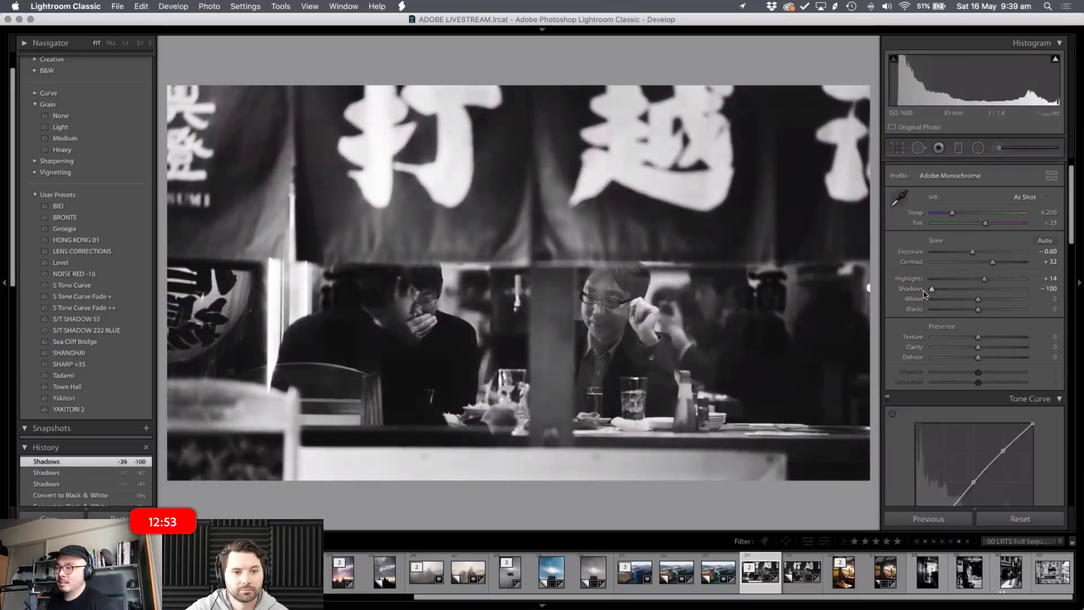
key("super+z")
key("super+shift+z")
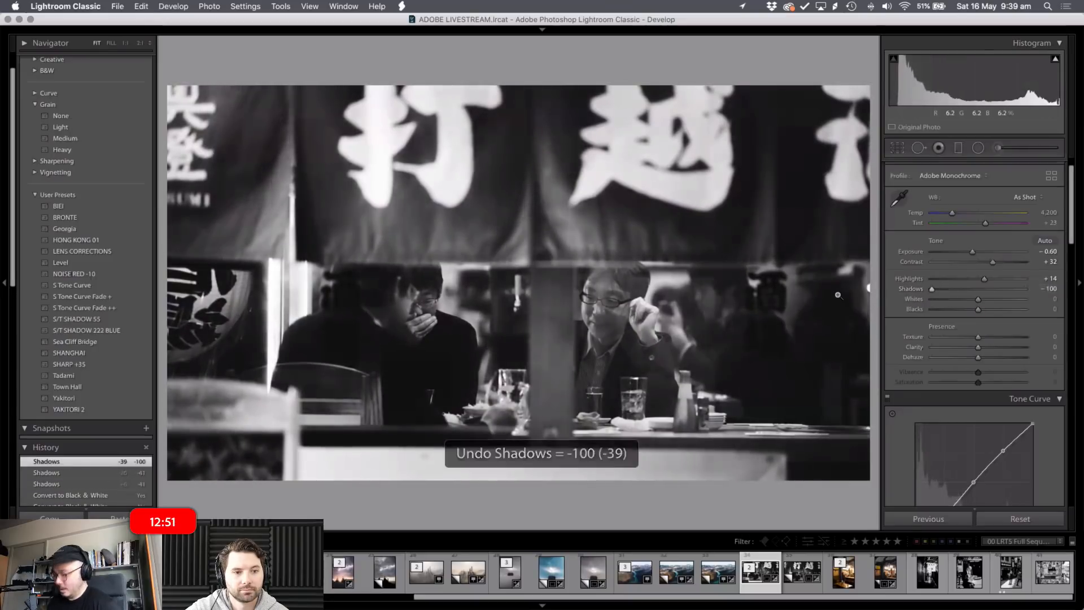
key("v")
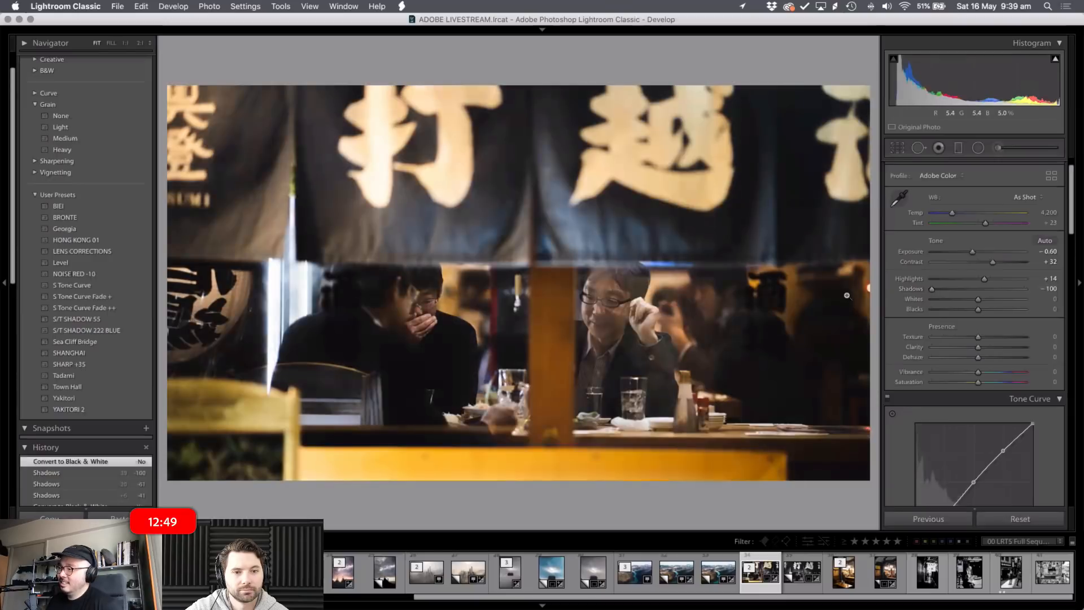
key("v")
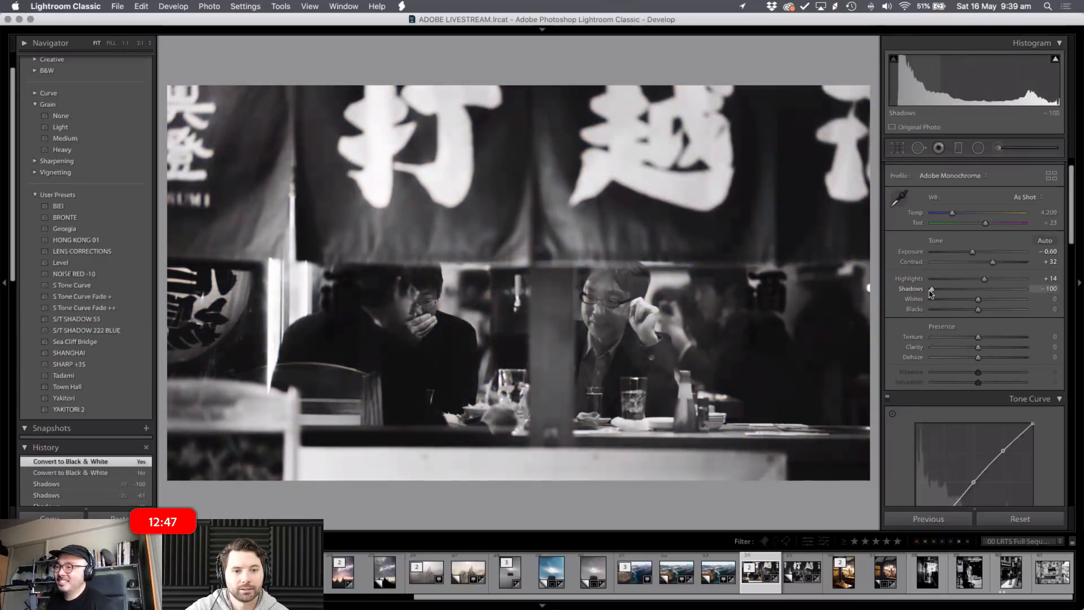
left_click_drag(931, 290, 933, 289)
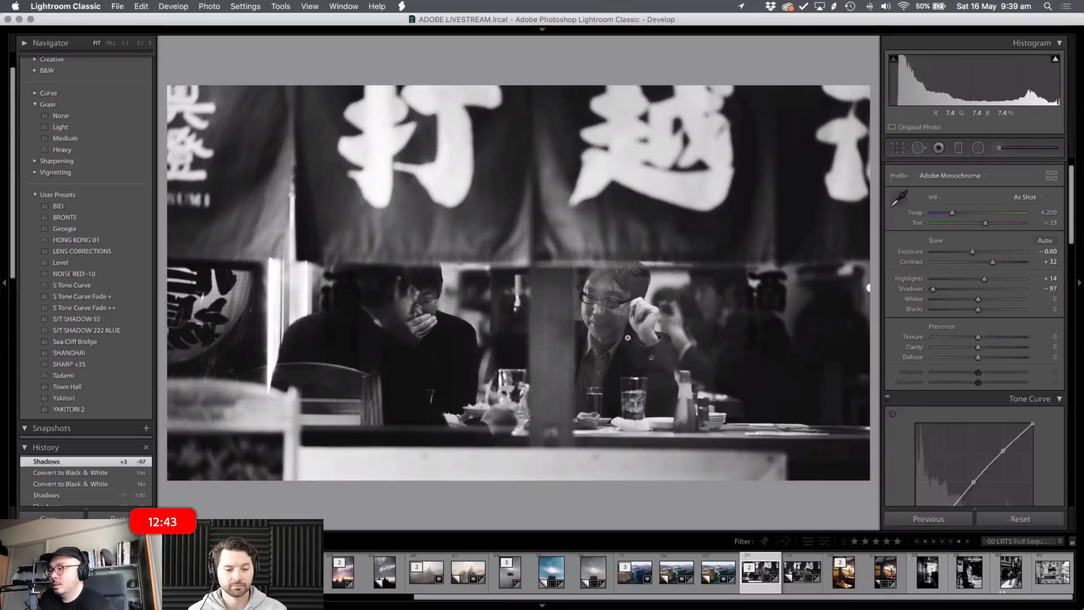
- Set Whites and Blacks to +7 each, trying Blacks at -12 and +100 first, and raise Clarity to +16
left_click_drag(980, 301, 972, 310)
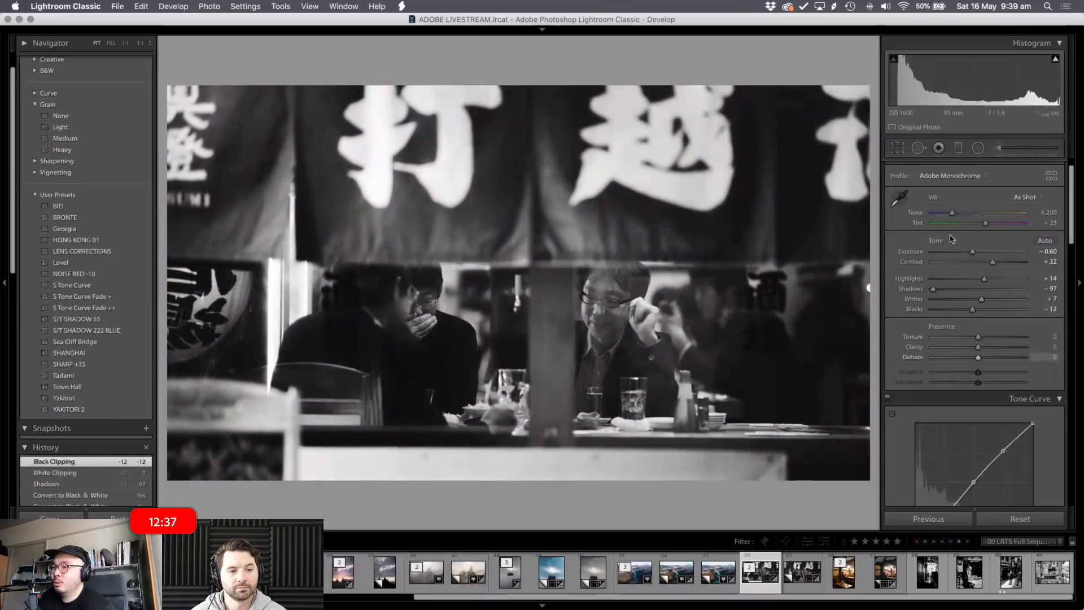
double_click(970, 311)
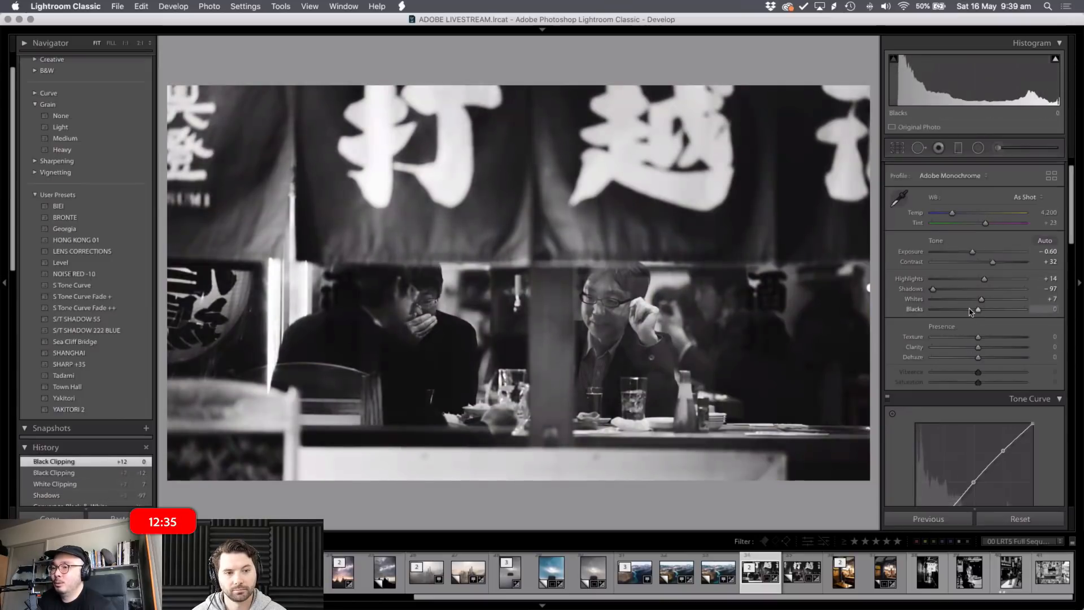
left_click_drag(988, 315, 1067, 308)
key("super+z")
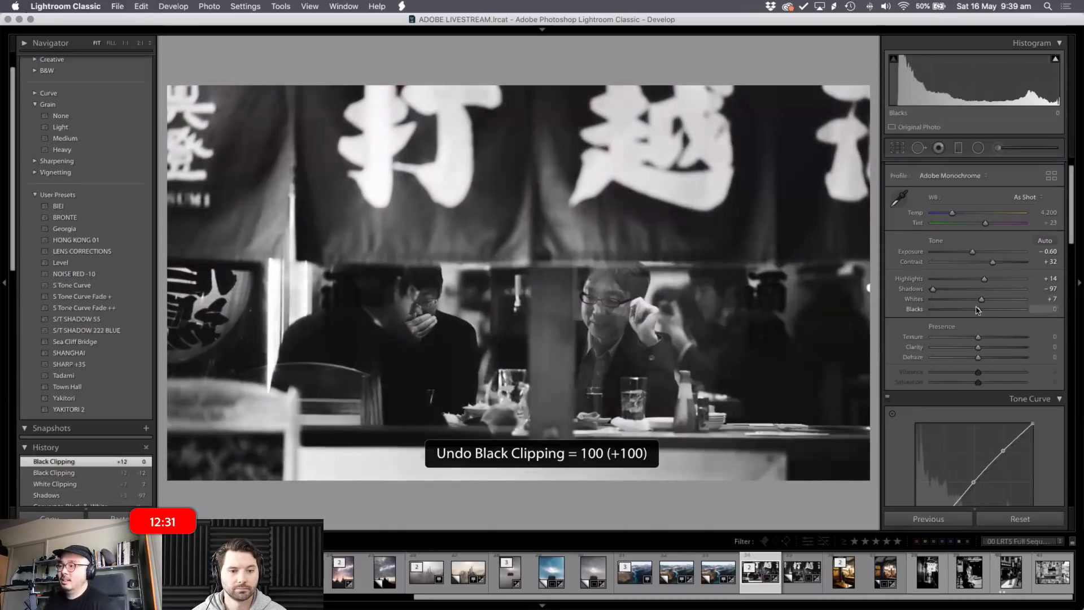
left_click_drag(978, 314, 982, 314)
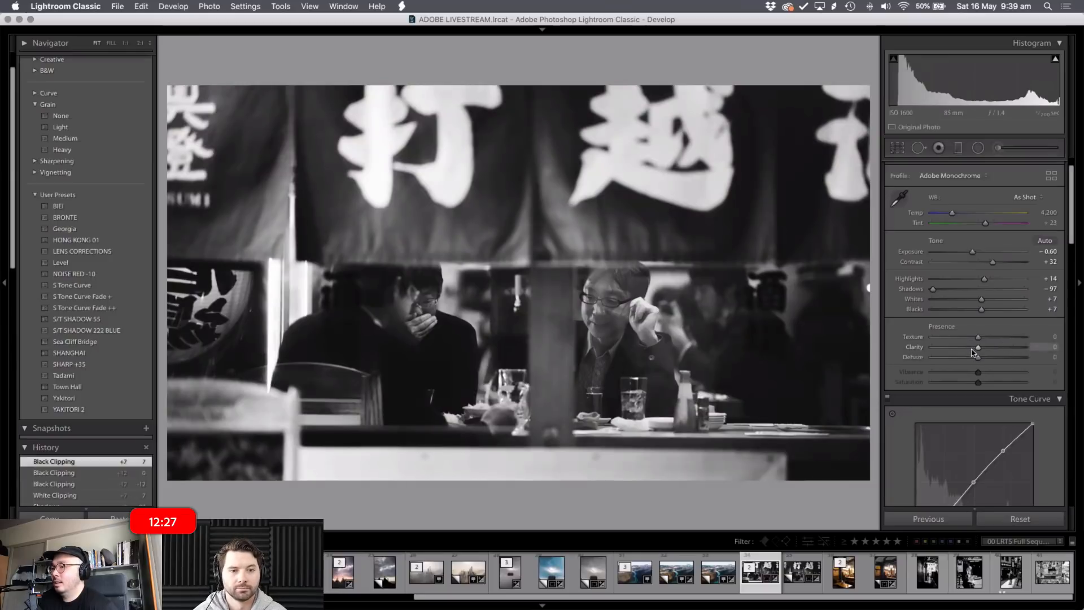
left_click_drag(978, 351, 986, 354)
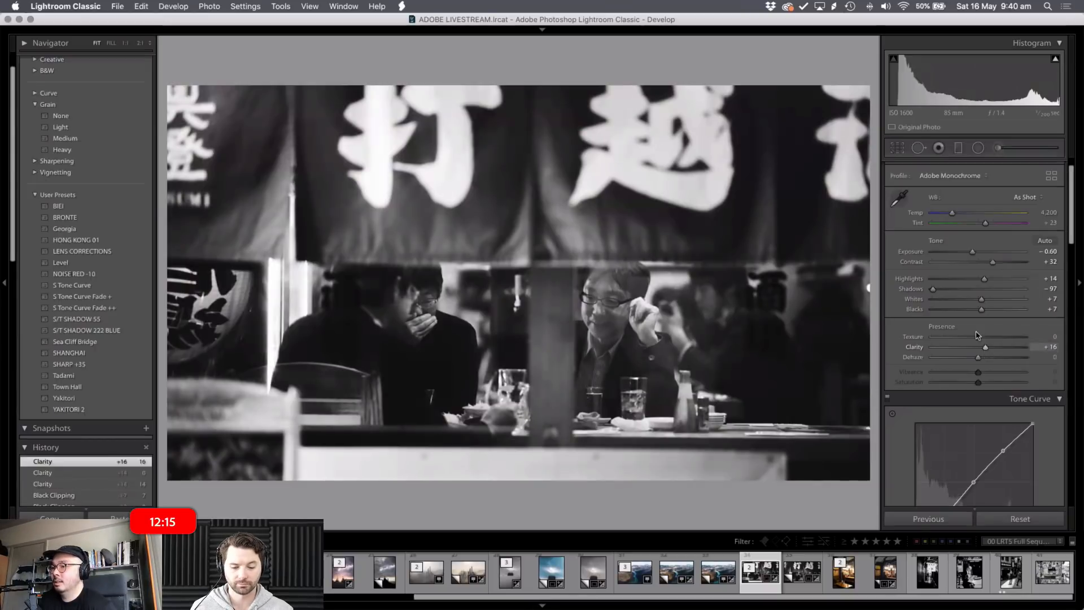
- Try a split-toned shadow tint with Hue 222 and Saturation 13, and reset the shadow Saturation to 0
scroll(973, 344, "down", 10)
scroll(960, 373, "up", 5)
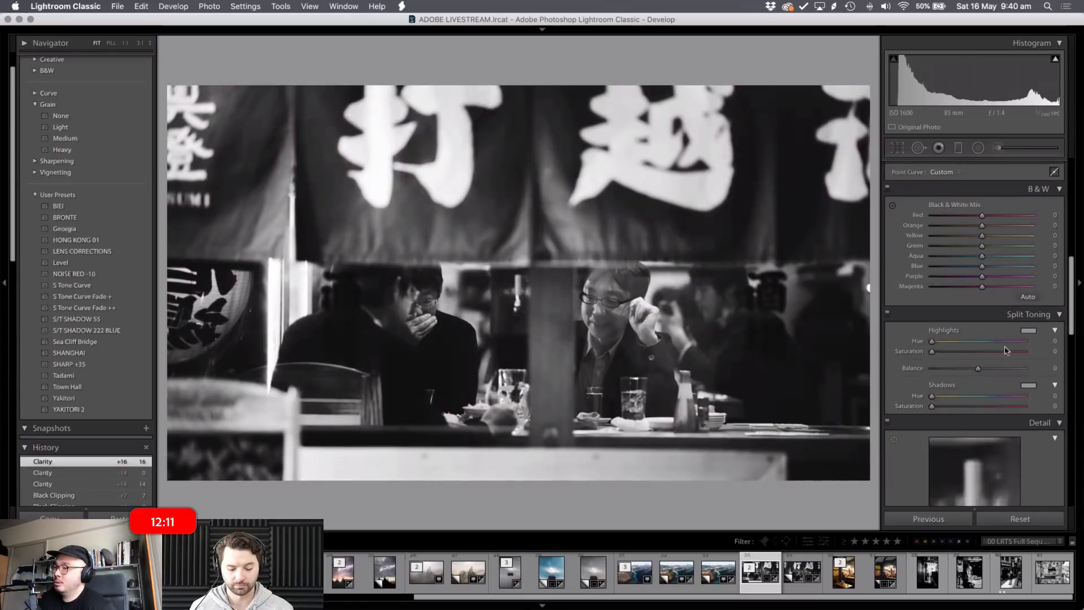
left_click(1038, 397)
type("222")
key("Return")
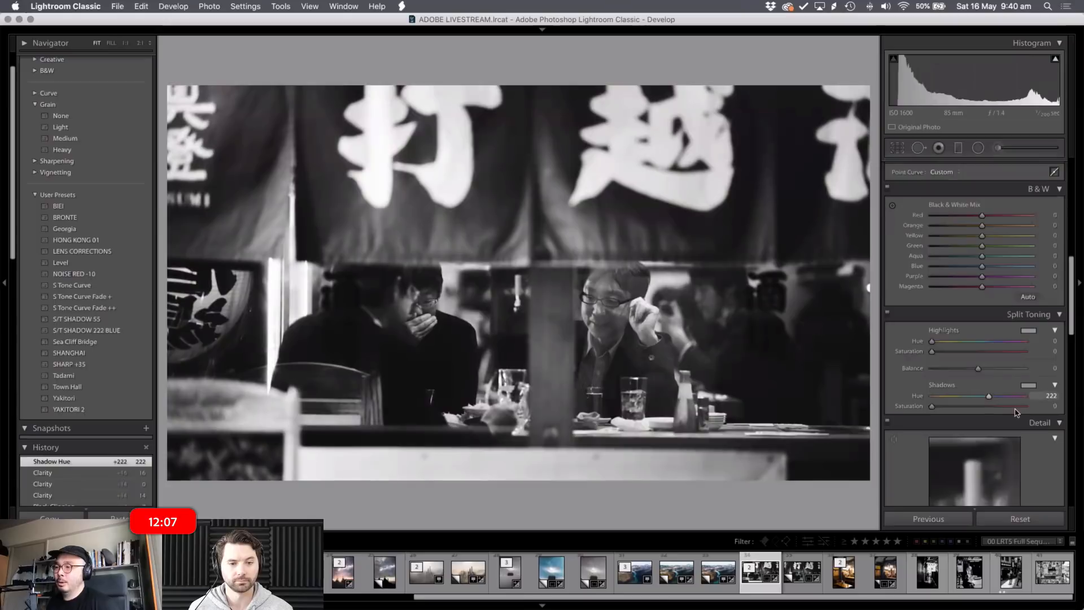
left_click(945, 406)
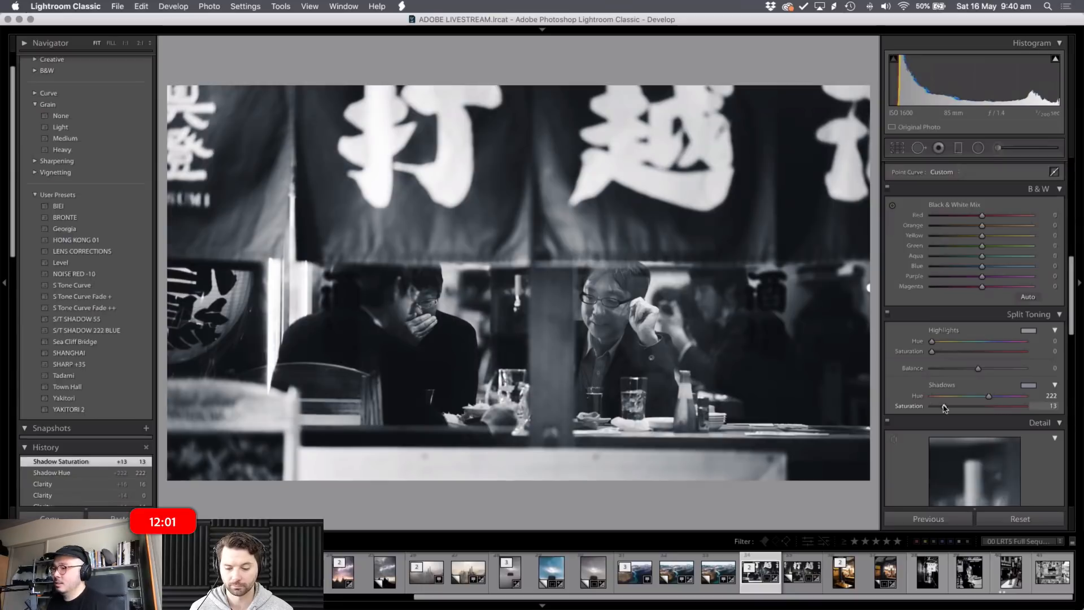
double_click(945, 406)
- Try Red at about -35 in the Black & White Mix, reset it to 0, and set Orange to +7
scroll(973, 343, "up", 5)
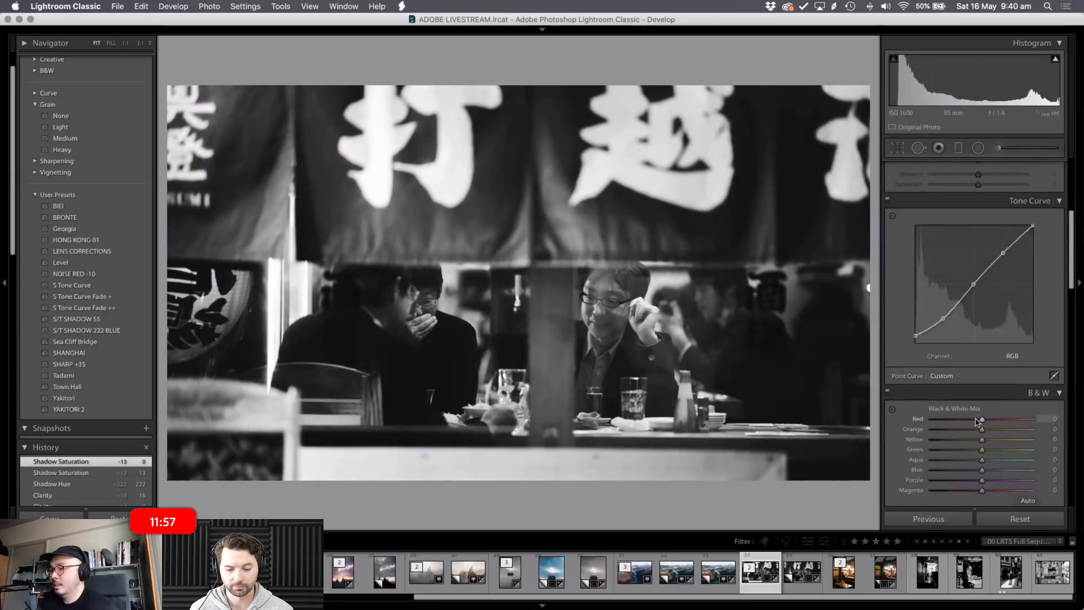
mouse_move(969, 422)
left_mouse_down()
mouse_move(943, 431)
mouse_move(965, 421)
left_mouse_up()
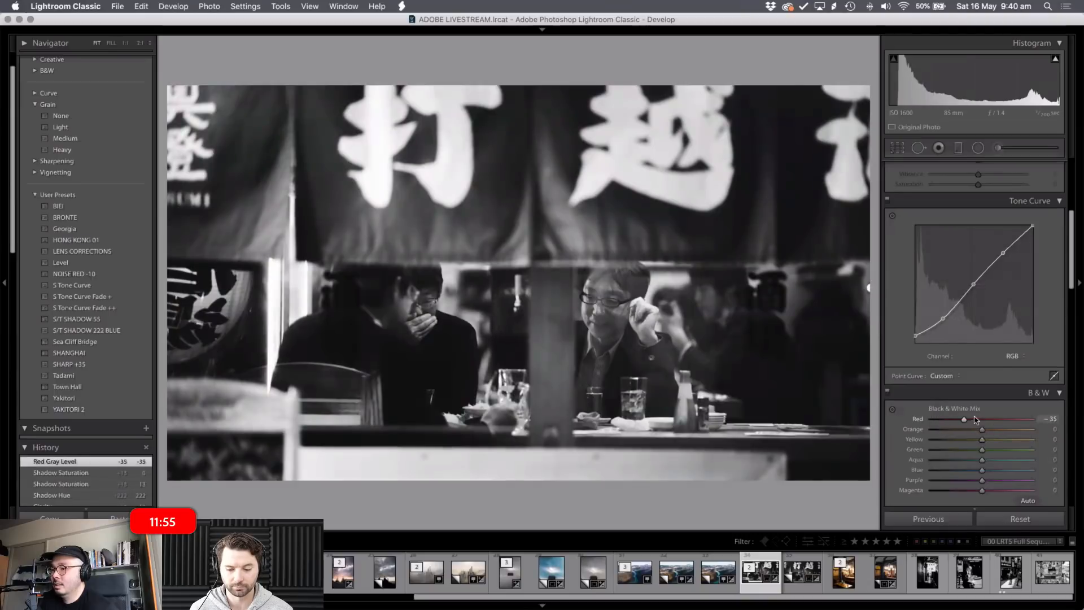
double_click(965, 420)
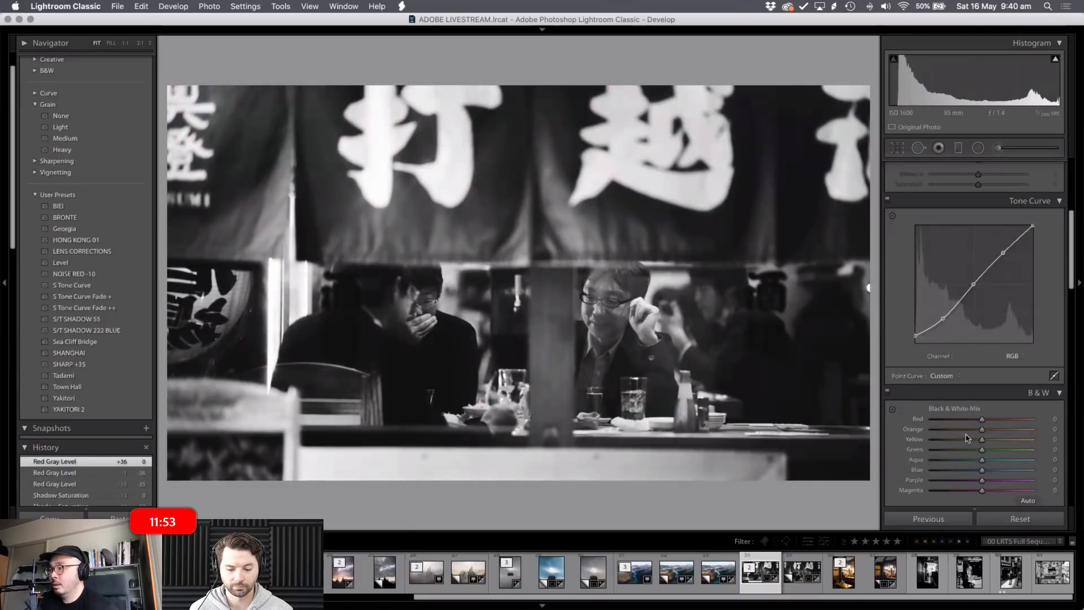
left_click_drag(981, 429, 985, 431)
double_click(985, 432)
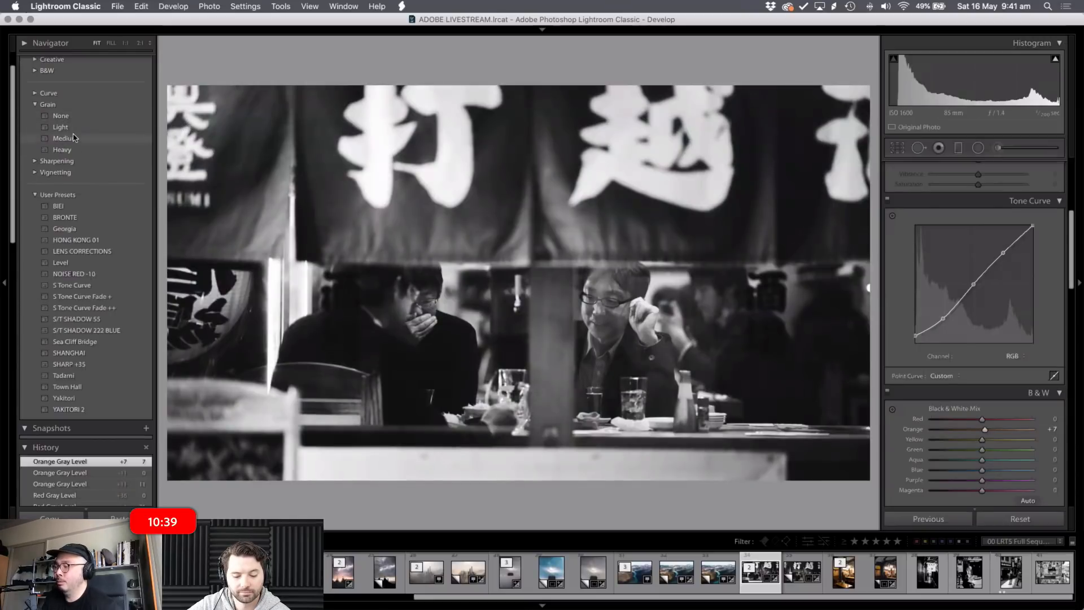
scroll(70, 118, "up", 2)
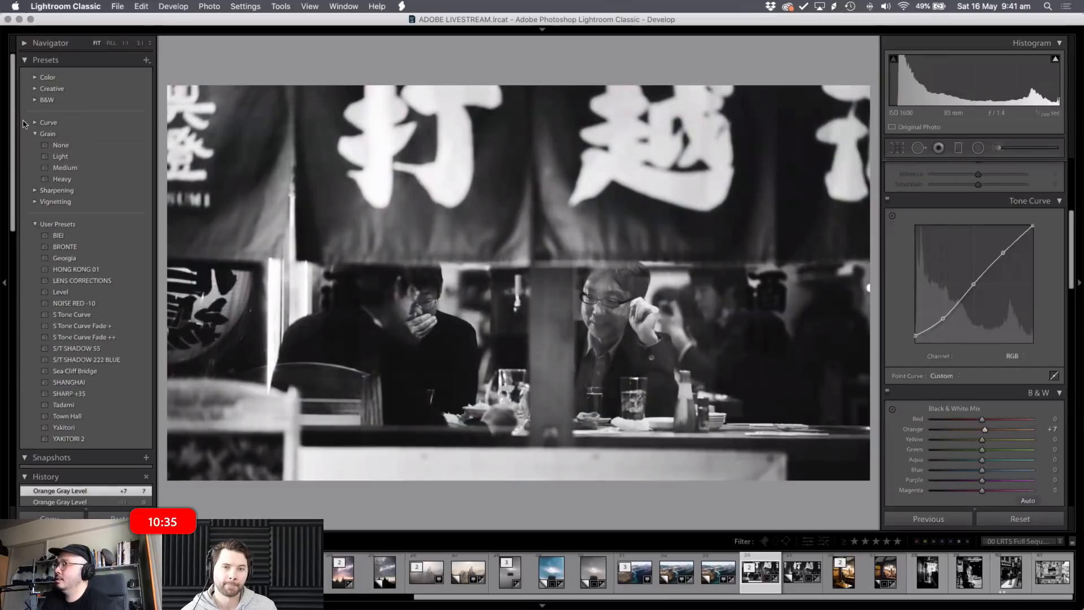
- Apply the Medium grain preset to the izakaya photo and bring up its Grain settings
left_click(65, 167)
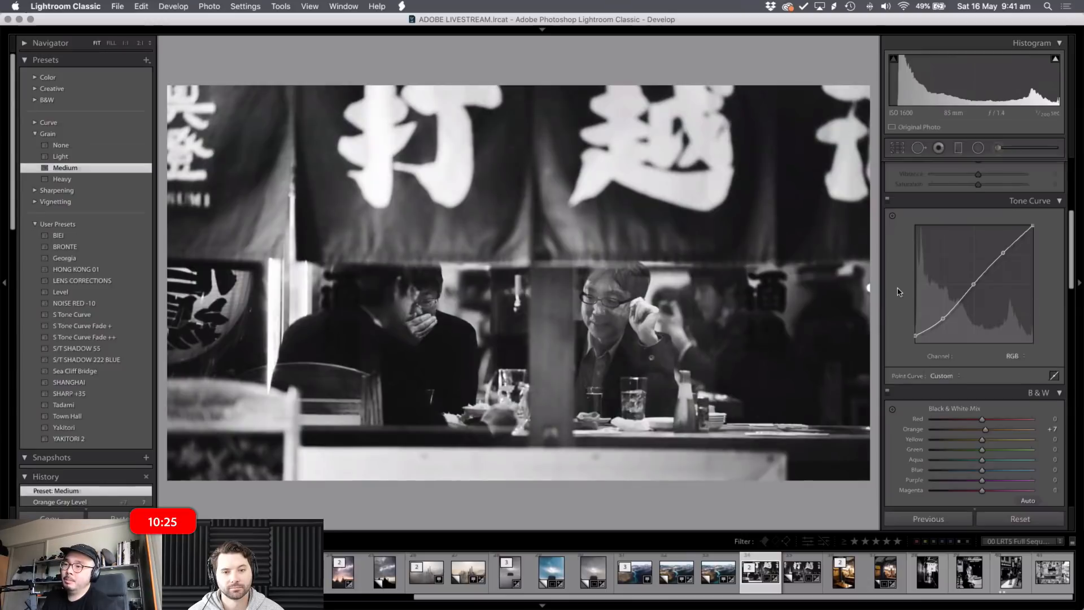
scroll(900, 292, "down", 10)
scroll(903, 305, "down", 10)
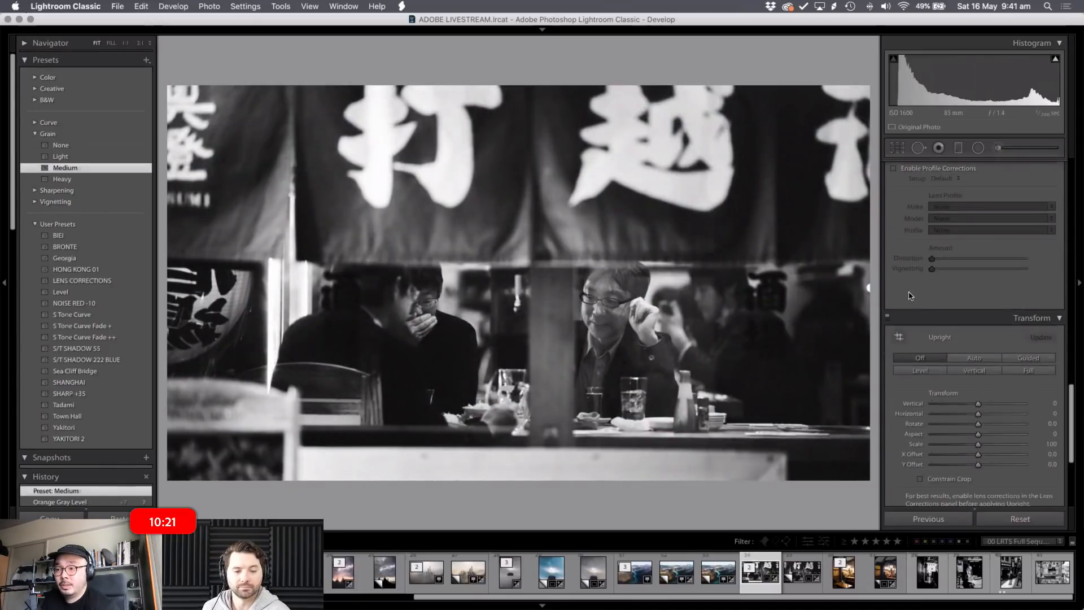
scroll(910, 295, "up", 5)
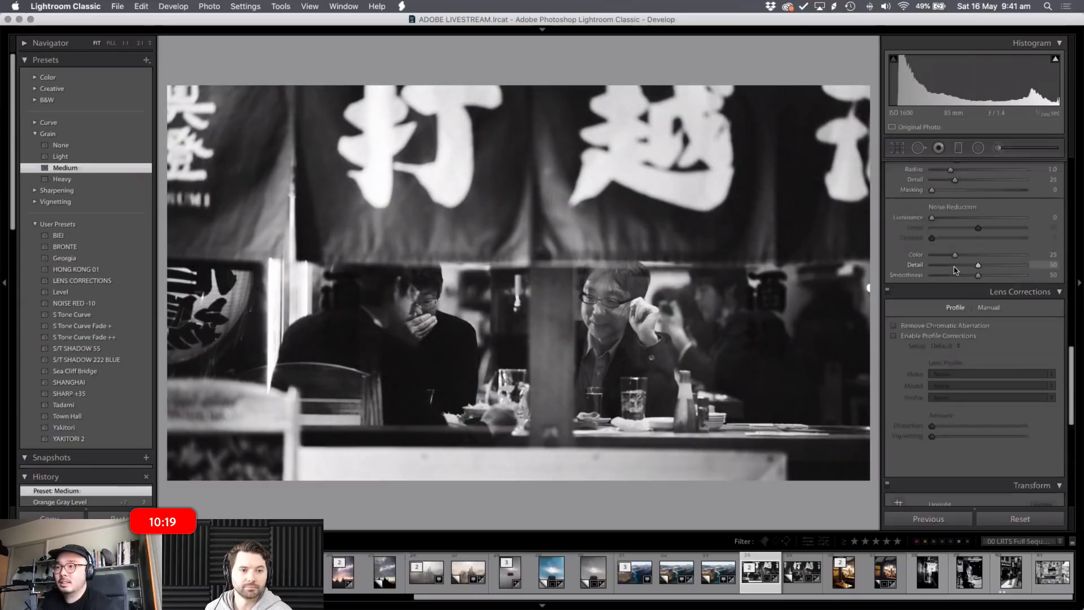
scroll(954, 270, "up", 8)
scroll(954, 285, "down", 10)
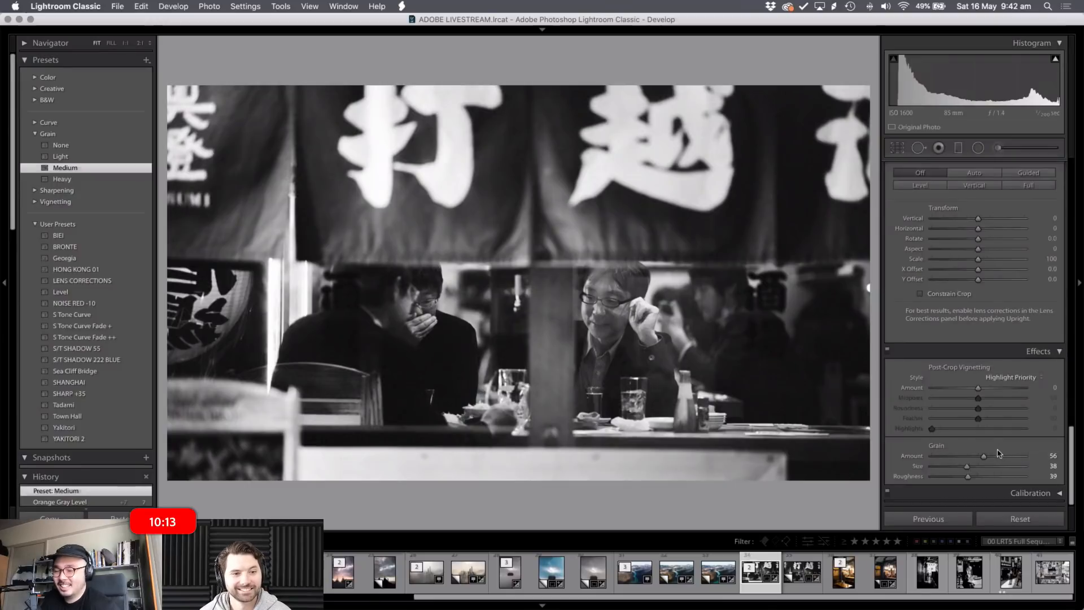
- Try Grain Amount 95, Size 100 and Roughness 88 one at a time, undoing each change
left_click_drag(980, 459, 1021, 460)
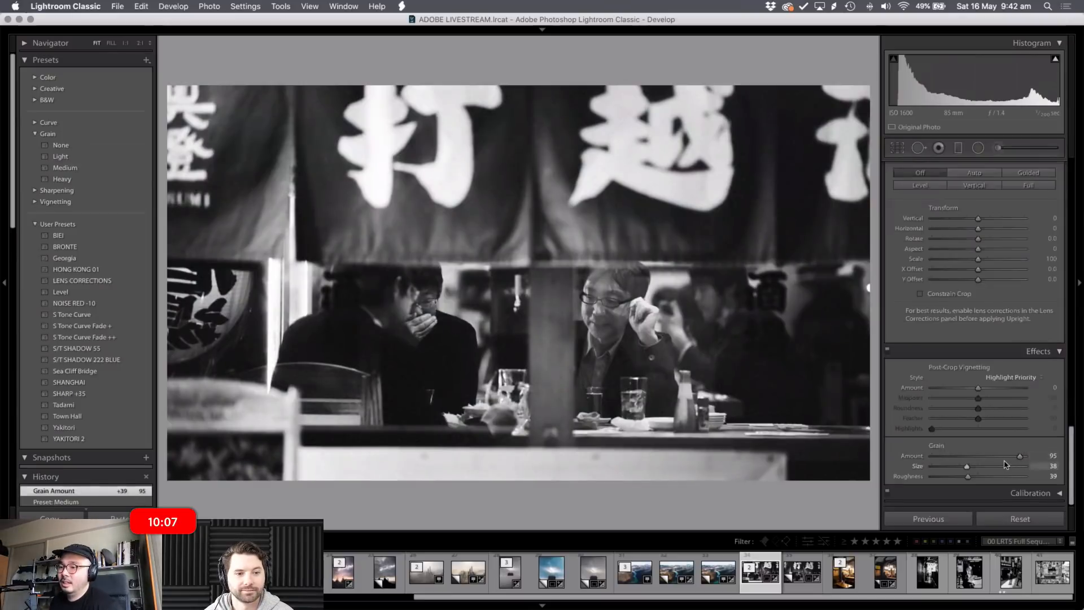
key("super+z")
left_click_drag(970, 467, 1026, 470)
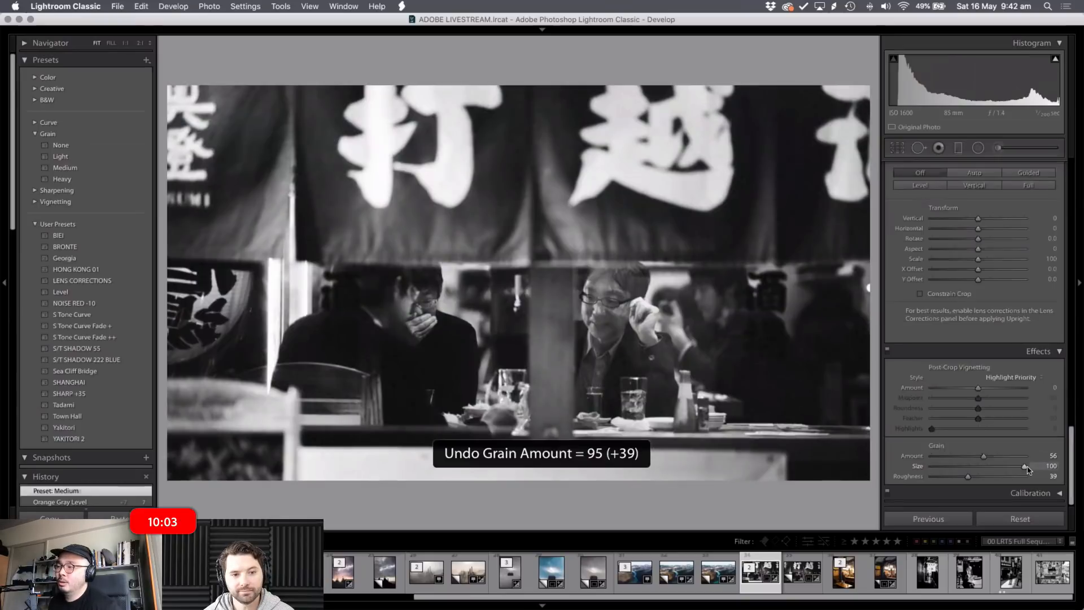
key("super+z")
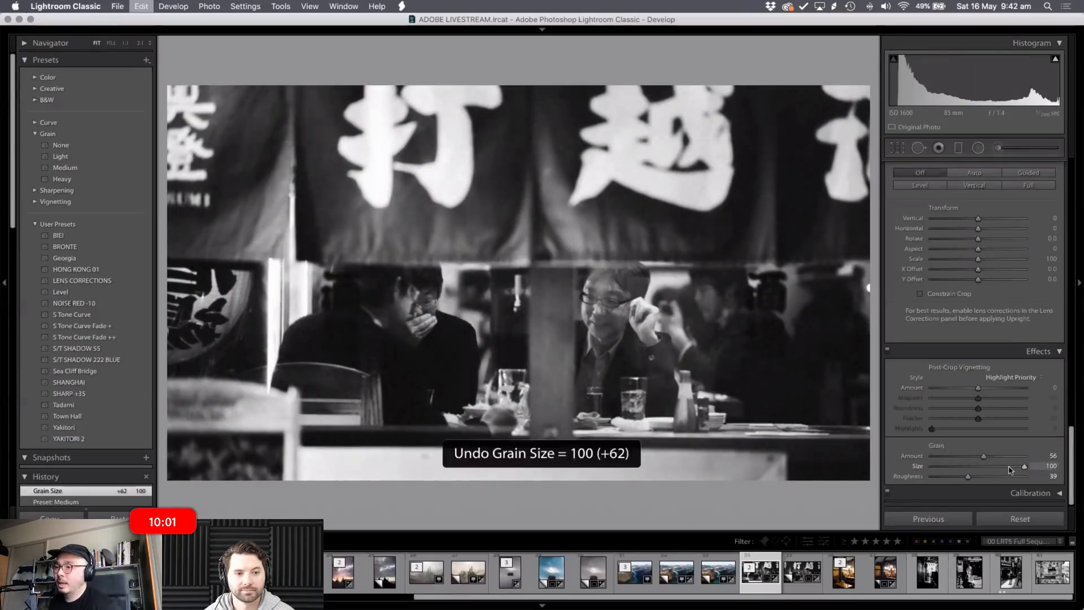
left_click_drag(977, 478, 1013, 478)
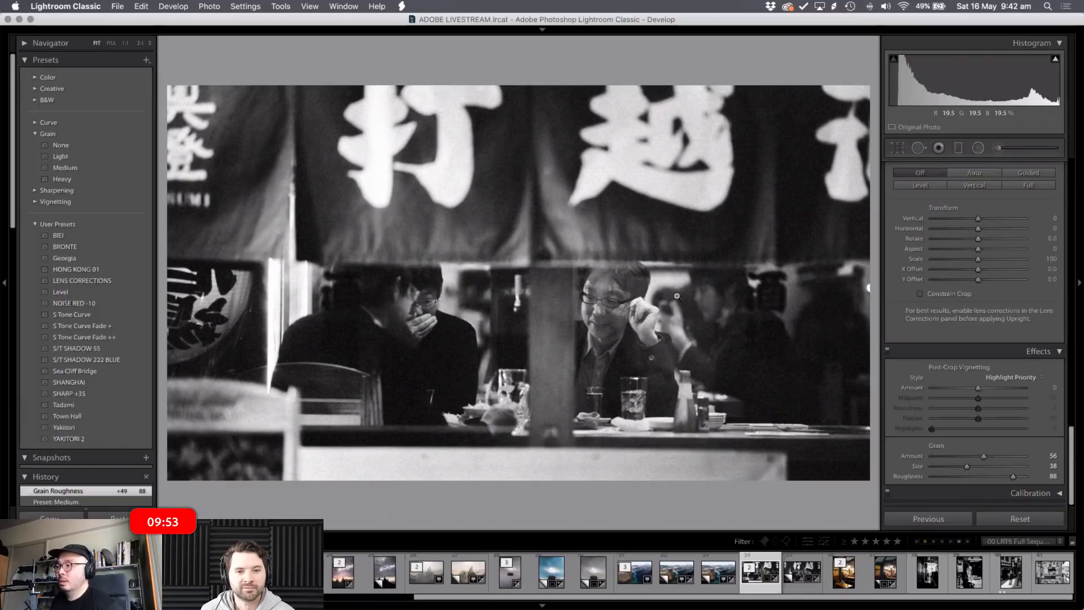
key("super+z")
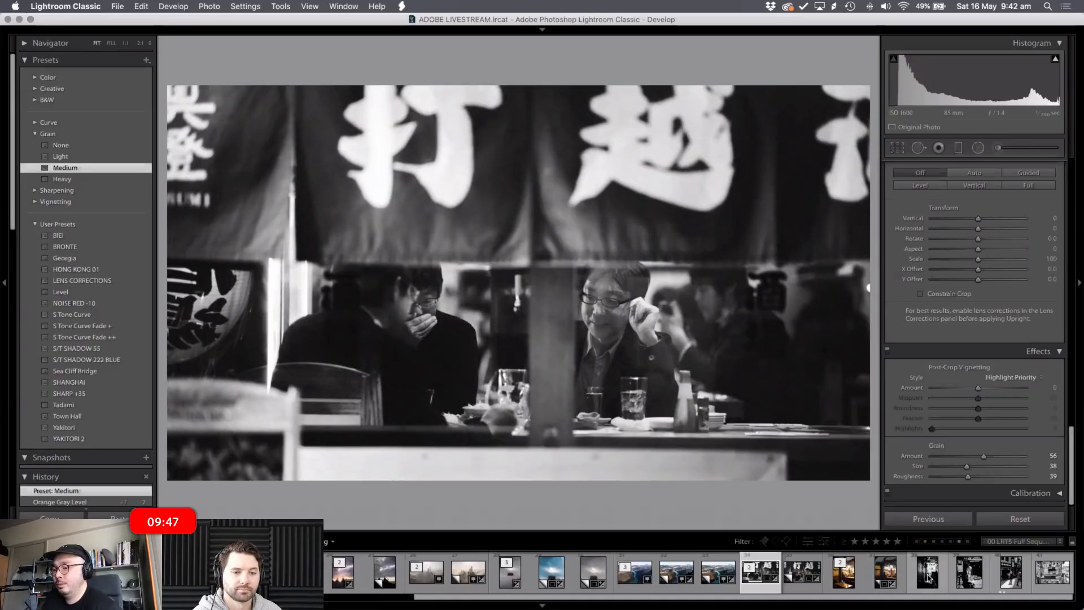
left_click(928, 579)
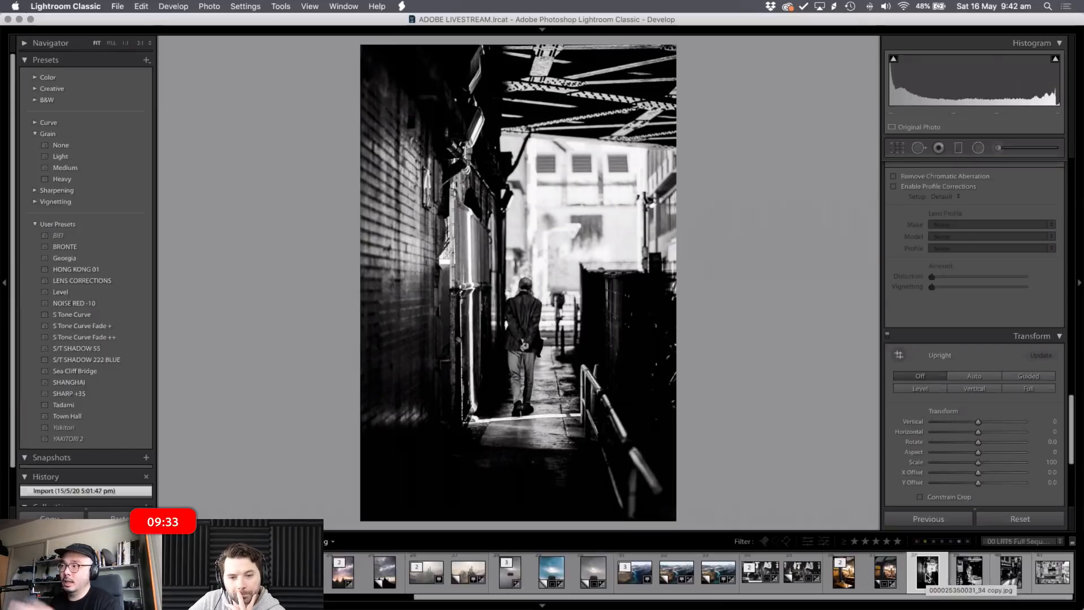
key("z")
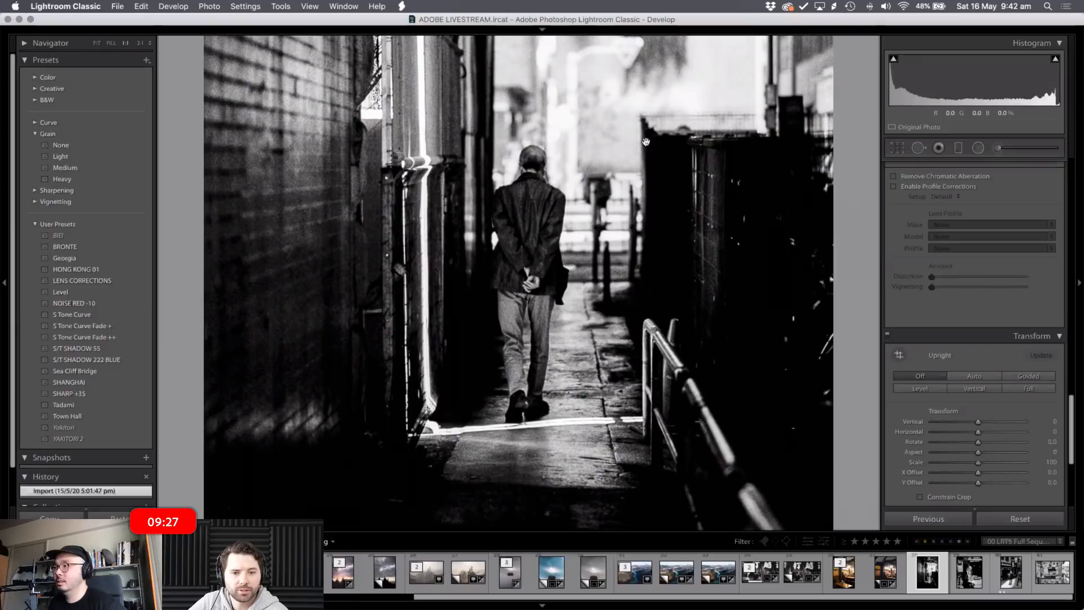
left_click(647, 145)
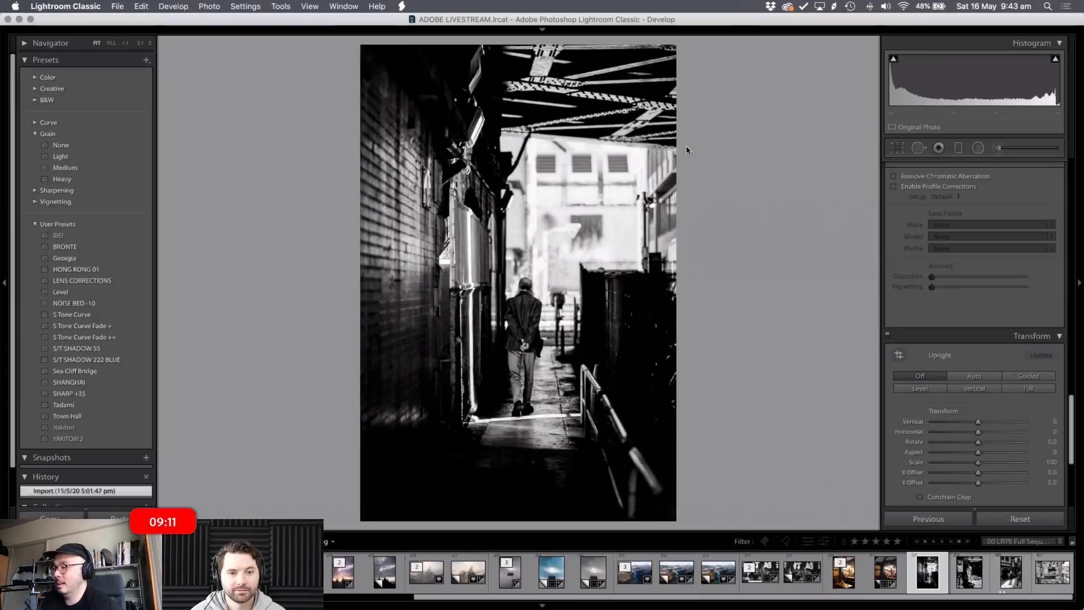
- Add a radial filter beside the face of the man reading a newspaper, with Highlights -75 and Exposure -0.30
key("Right")
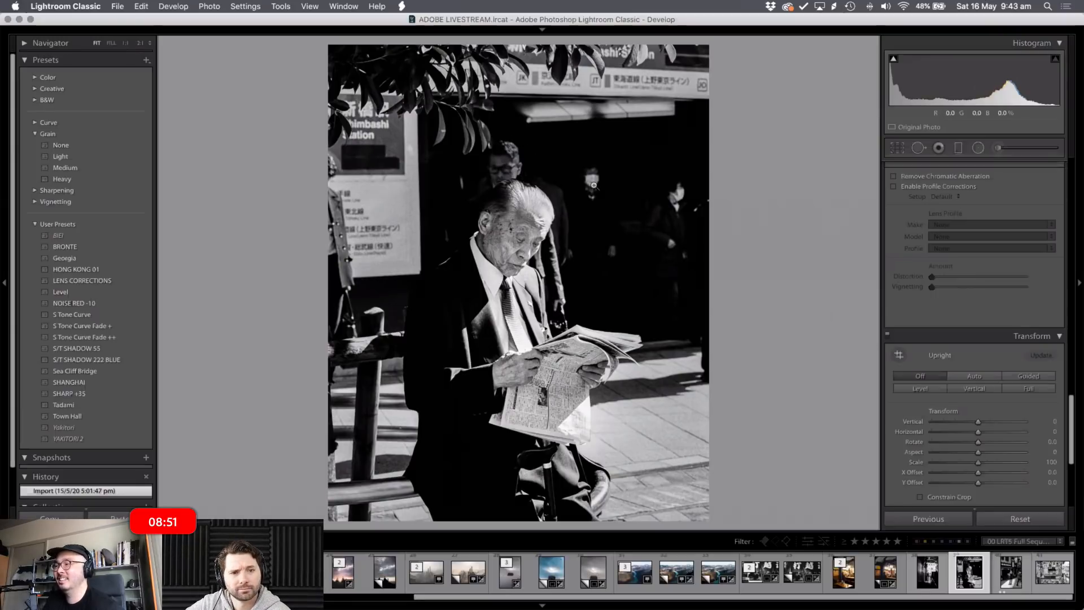
left_click(977, 148)
mouse_move(555, 249)
left_mouse_down()
mouse_move(587, 299)
mouse_move(577, 309)
mouse_move(557, 281)
left_mouse_up()
mouse_move(979, 242)
left_mouse_down()
mouse_move(944, 243)
mouse_move(979, 229)
left_mouse_up()
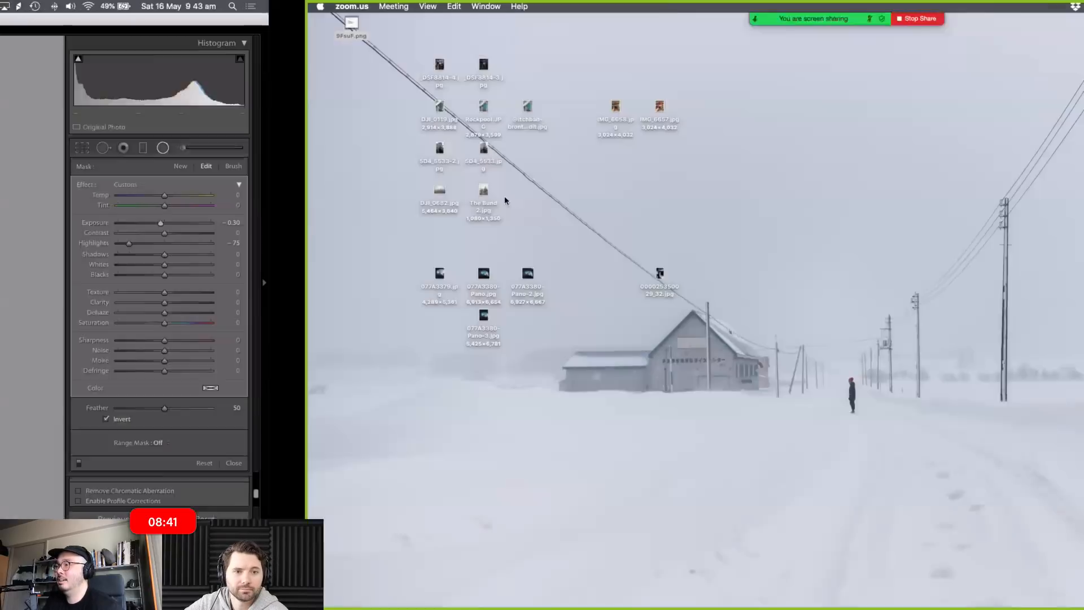
left_click(671, 291)
key("space")
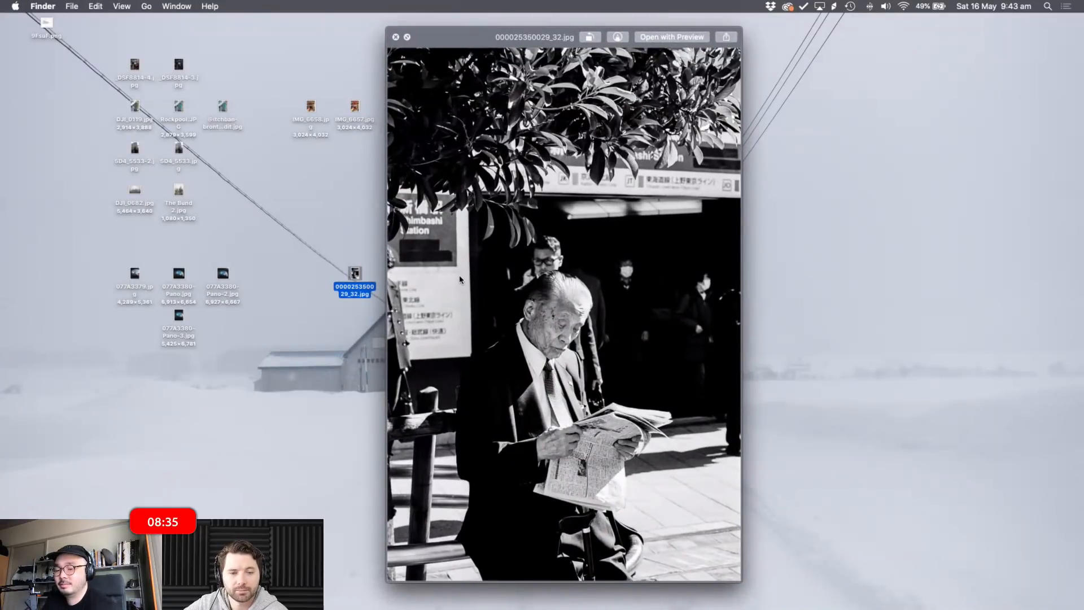
key("space")
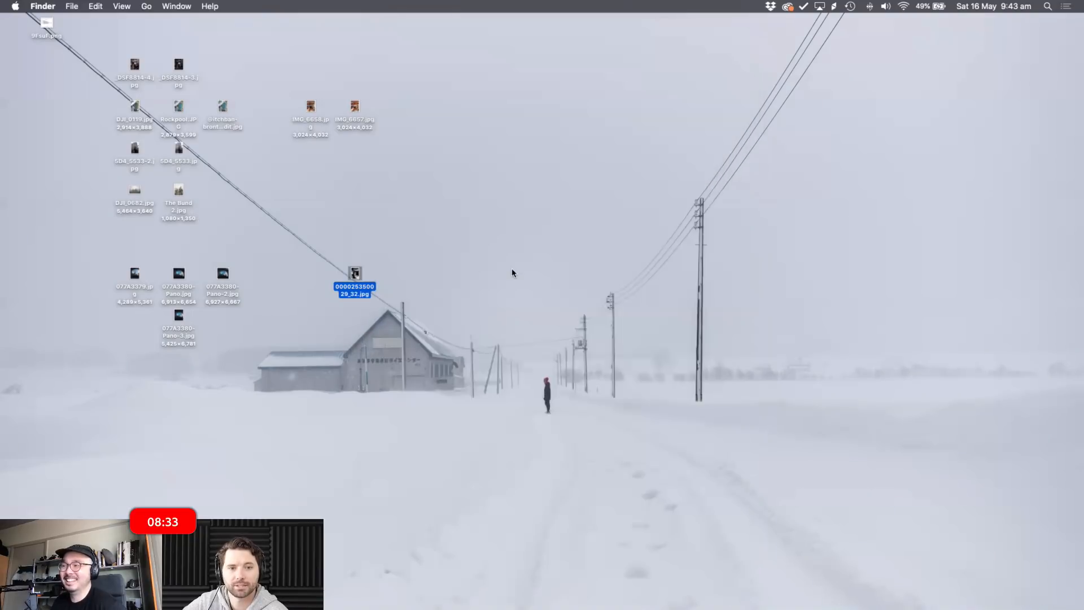
- Return to Lightroom Classic and slightly reshape the radial filter beside the reading man's face
key("ctrl+Left")
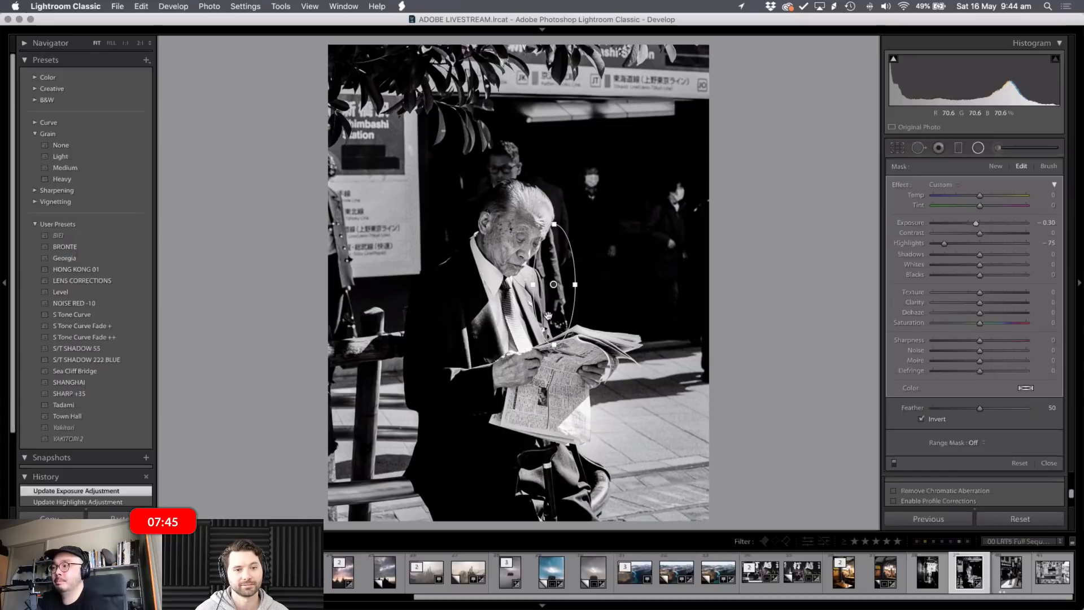
left_click_drag(578, 284, 559, 297)
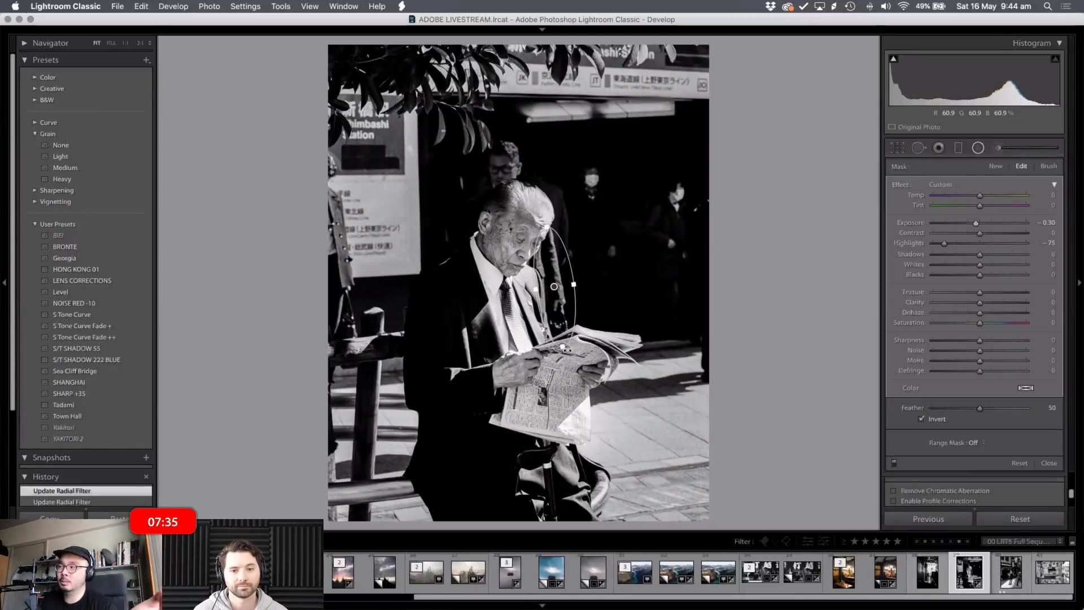
- Try Shadows at +100 on the alley photo, in the radial filter and the Basic adjustments, and reset the Basic value to 0
left_click(930, 578)
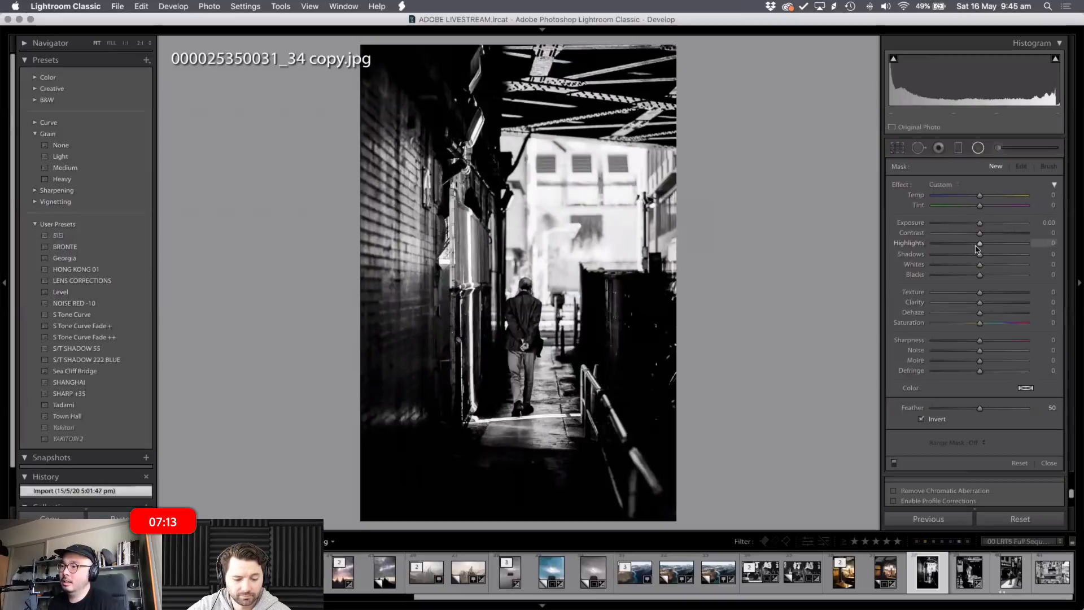
left_click_drag(981, 254, 1077, 259)
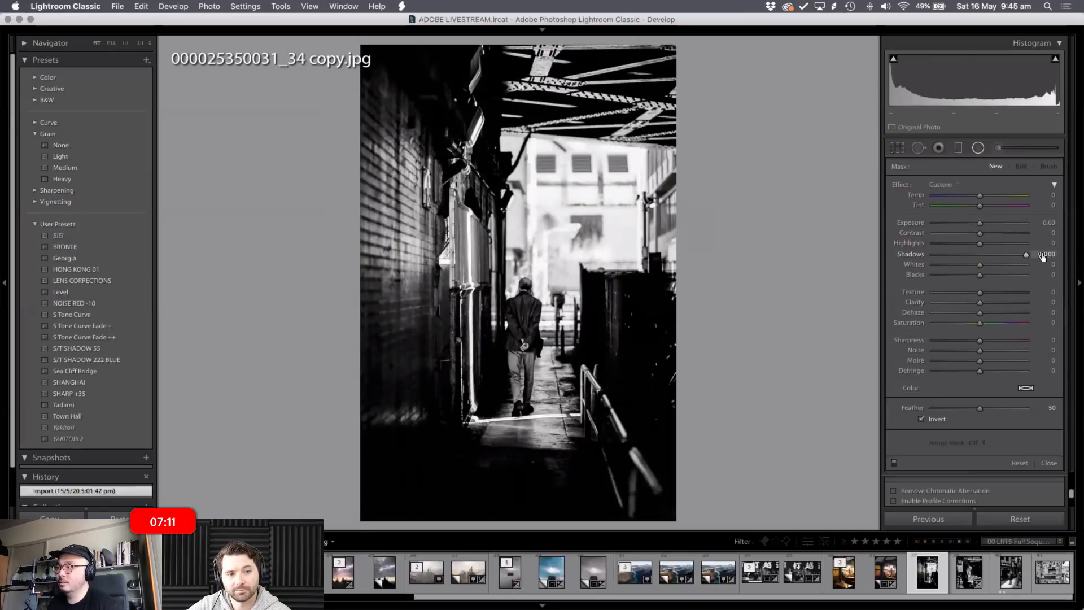
scroll(954, 322, "down", 10)
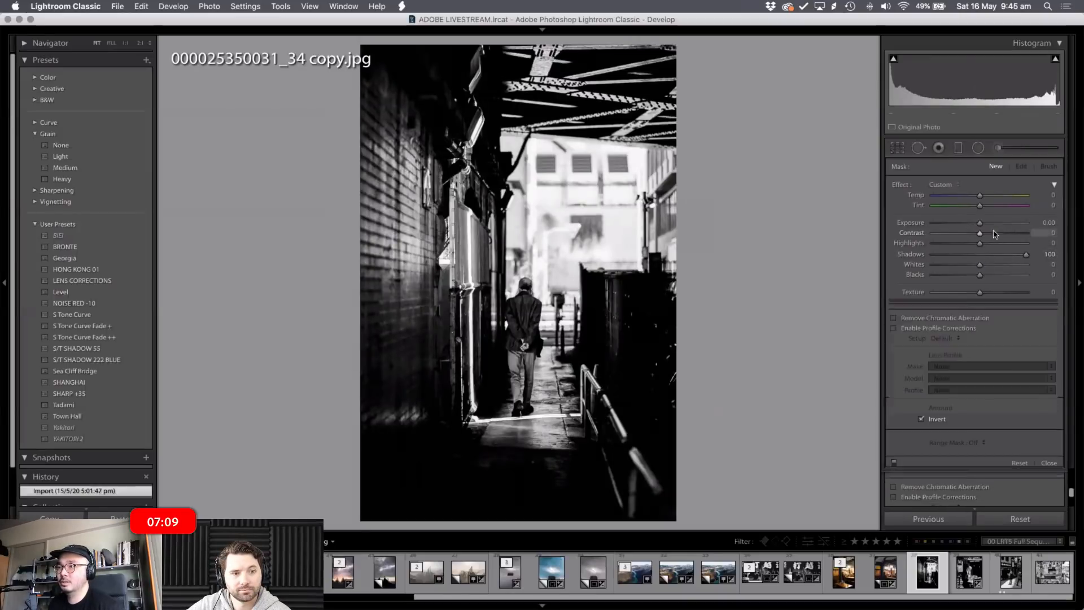
scroll(953, 326, "up", 10)
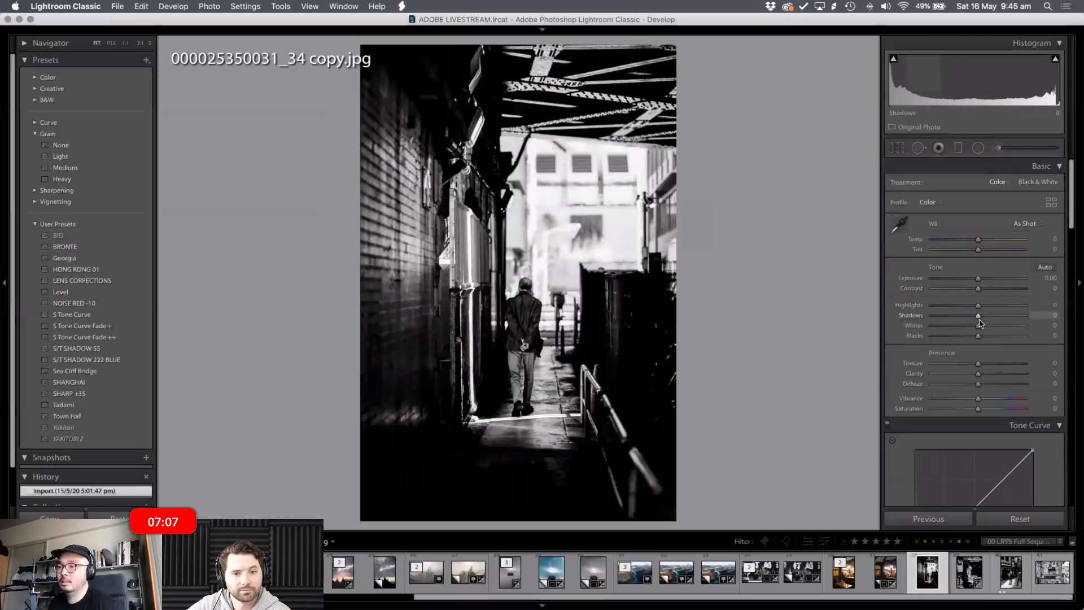
left_click_drag(989, 313, 1033, 315)
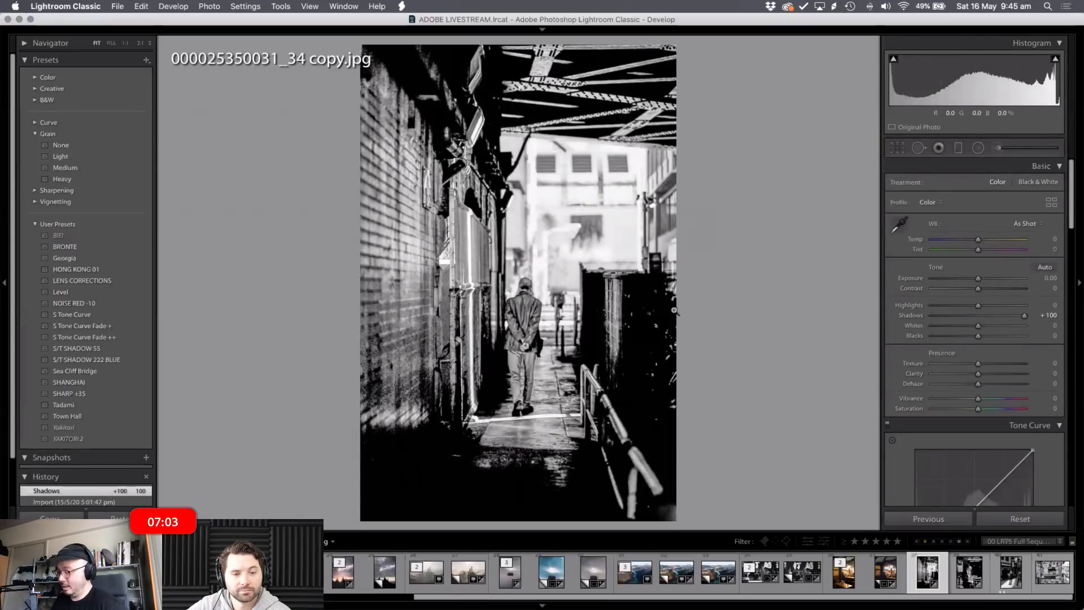
double_click(1024, 316)
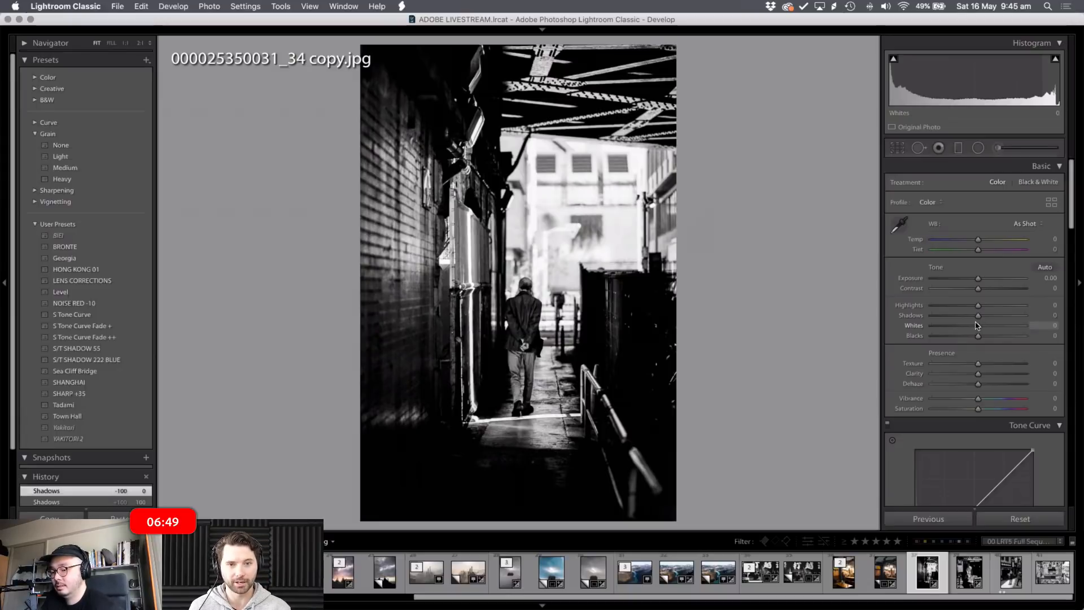
- Try Shadows +100 with Highlights +19 on the alley photo, reset both, and repeat Shadows +100 before resetting it to 0
left_click_drag(978, 315, 1059, 322)
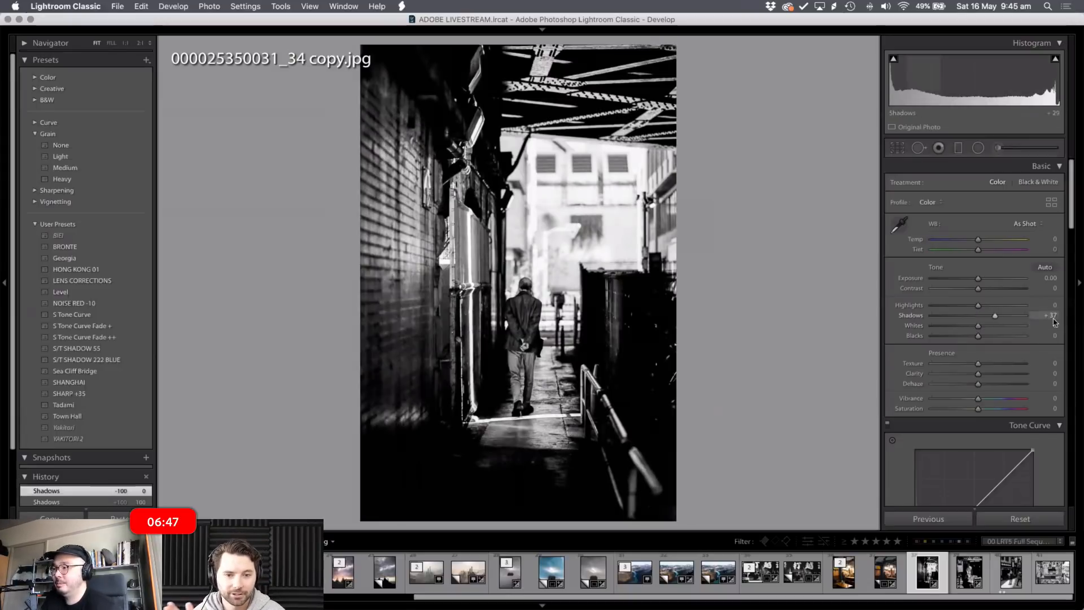
mouse_move(978, 305)
left_mouse_down()
mouse_move(902, 308)
mouse_move(989, 313)
left_mouse_up()
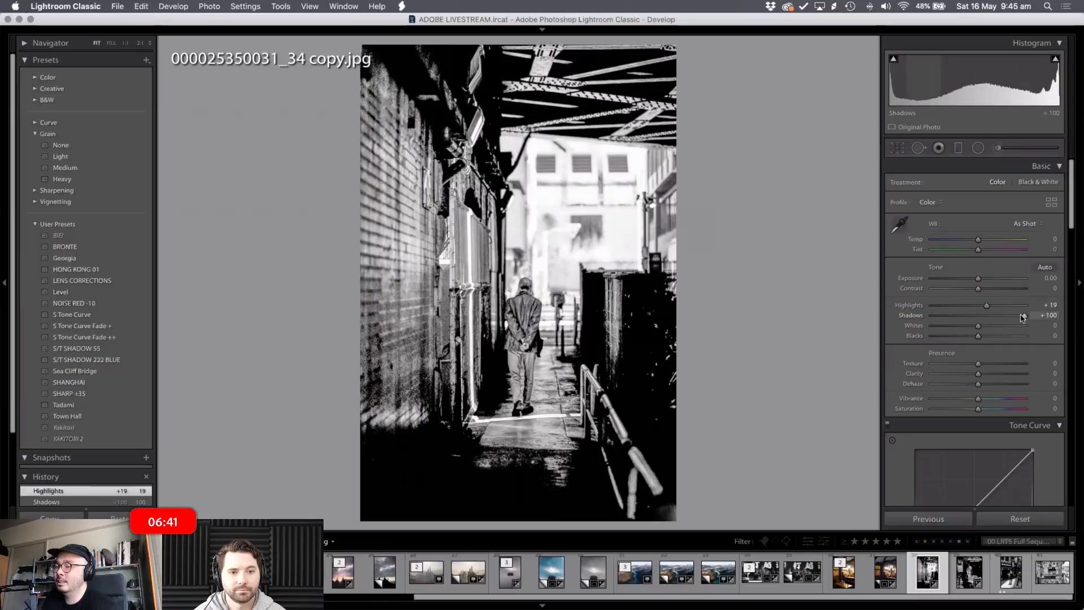
double_click(1023, 315)
double_click(987, 306)
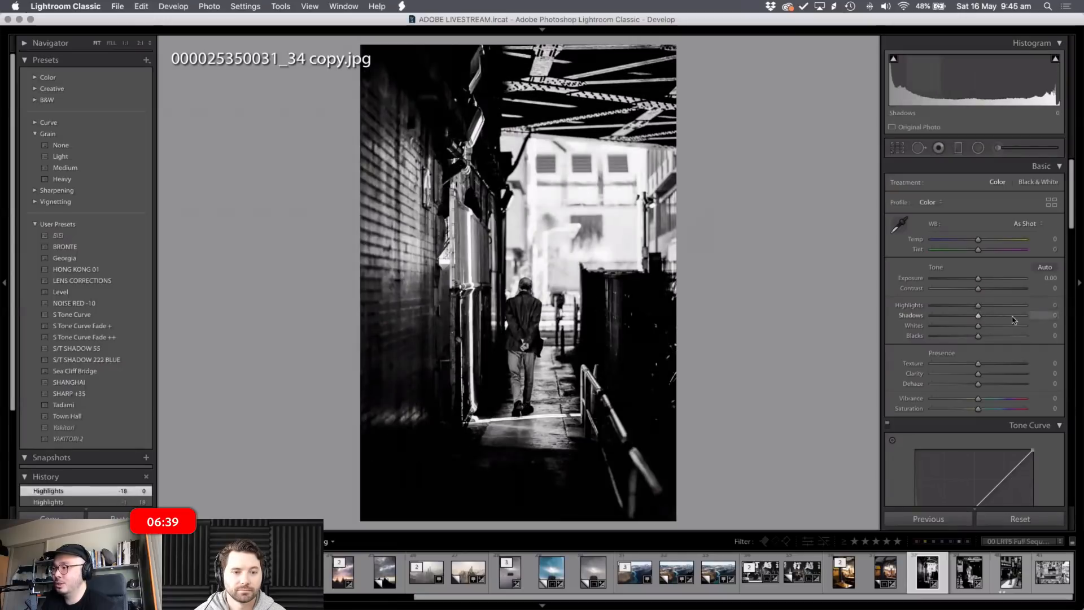
left_click_drag(979, 316, 1044, 320)
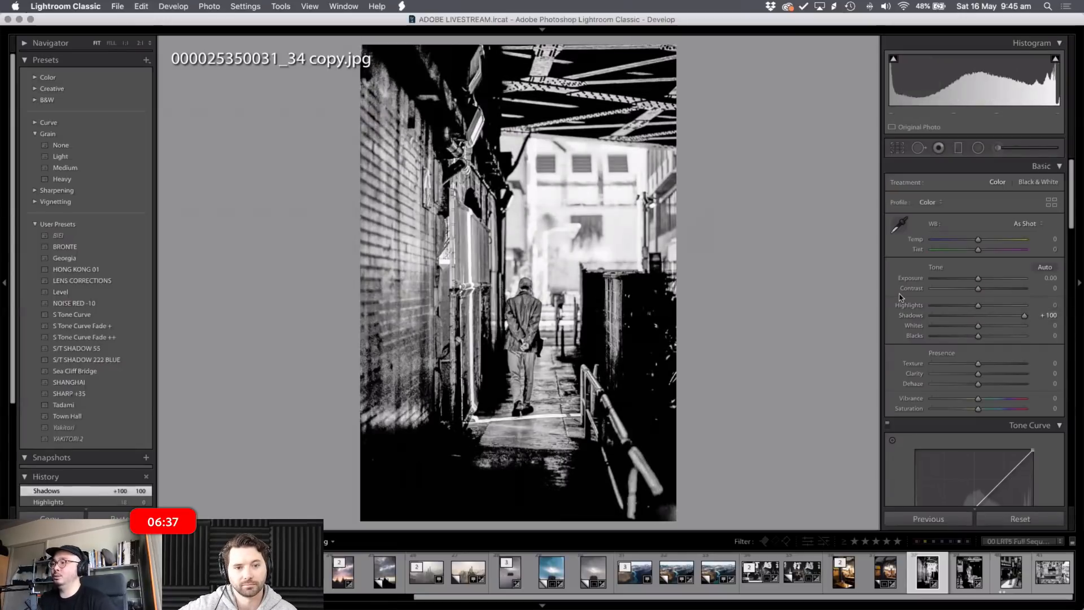
double_click(1025, 318)
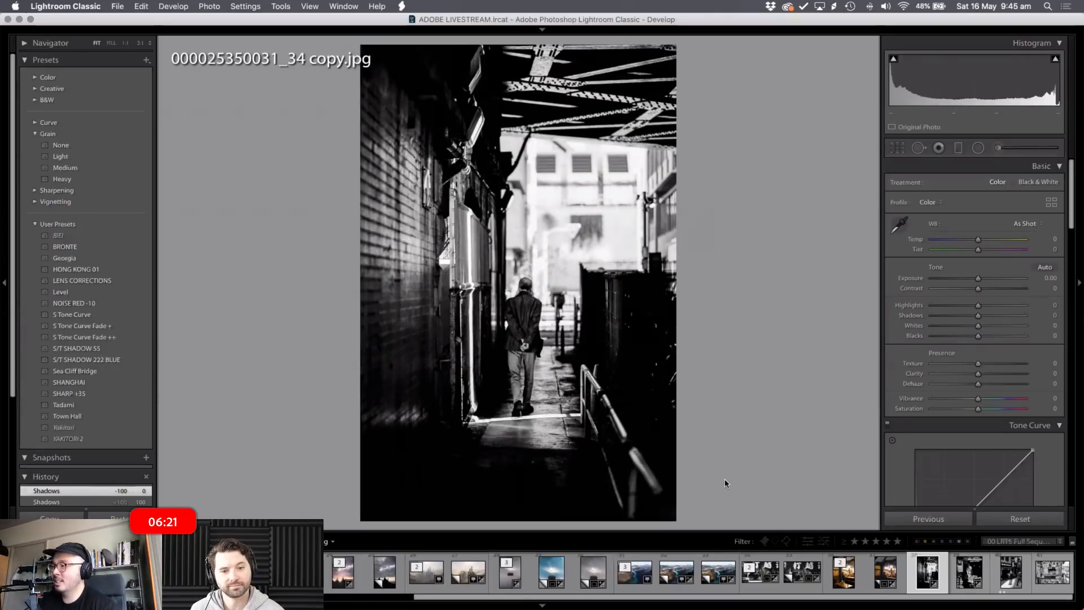
- Browse the remaining film photos through the smoking man and the lottery booth, and go back to the alley photo
key("Right")
key("Right")
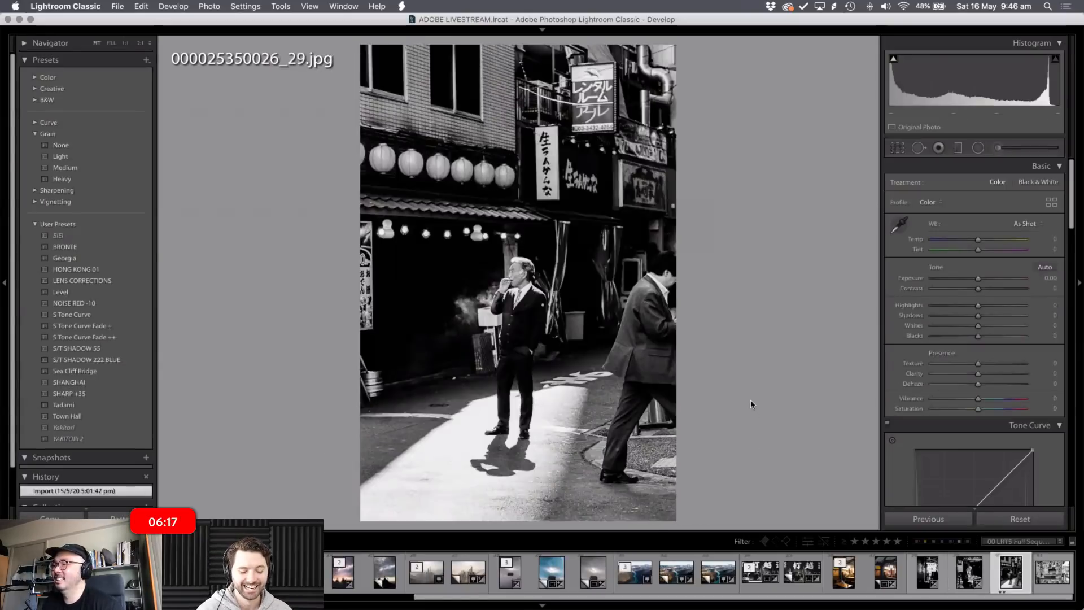
key("Right")
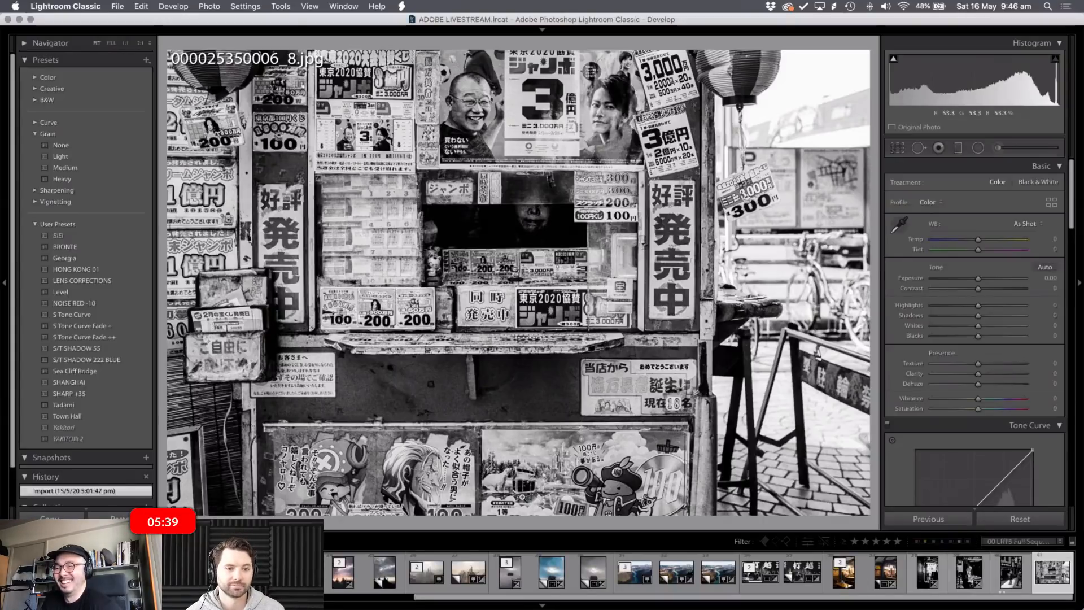
left_click(926, 575)
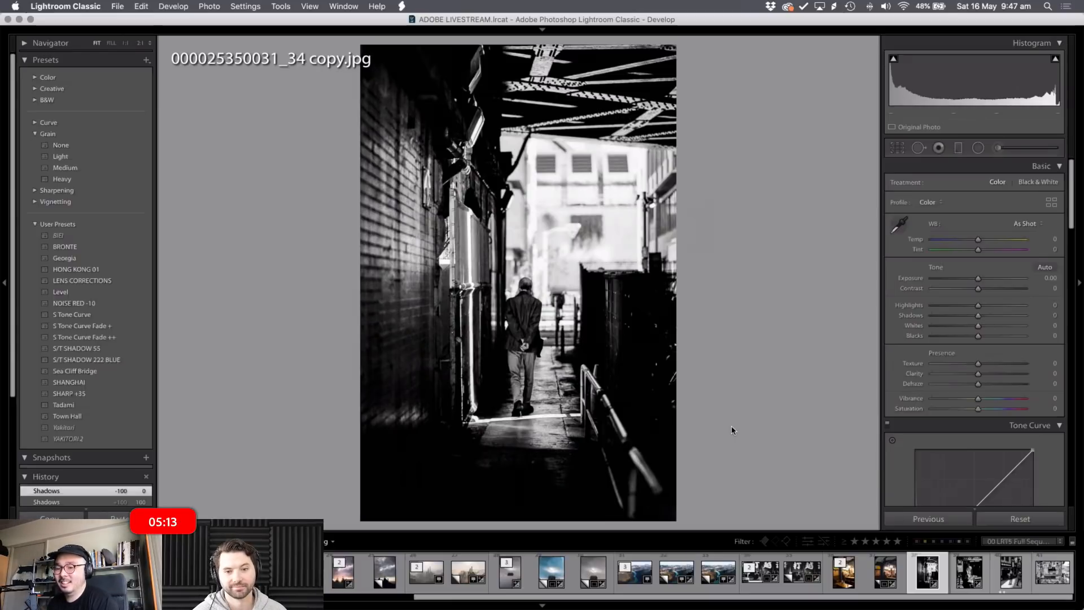
key("g")
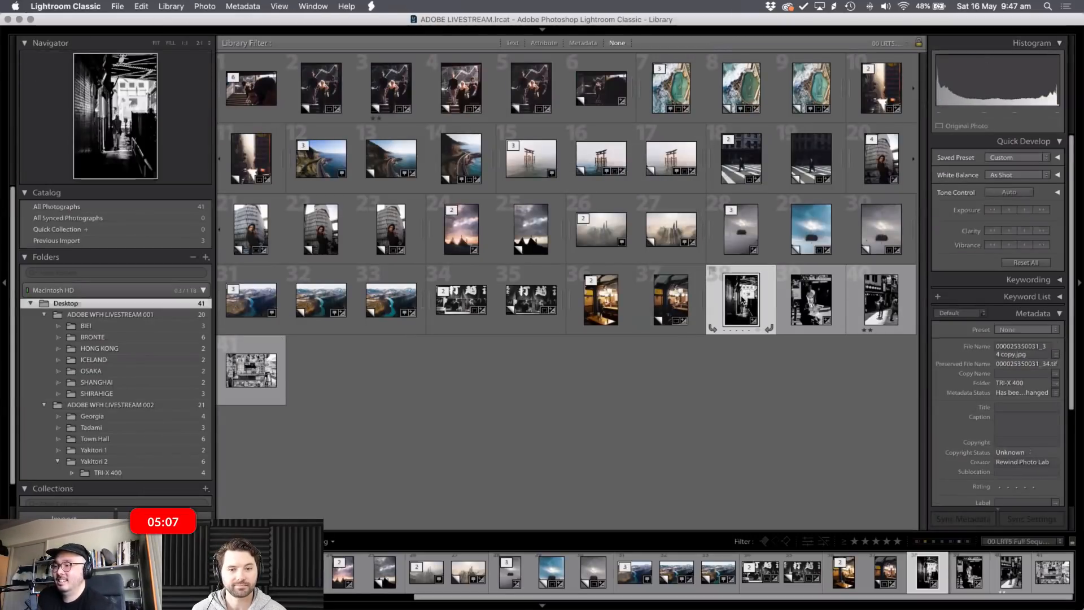
double_click(764, 330)
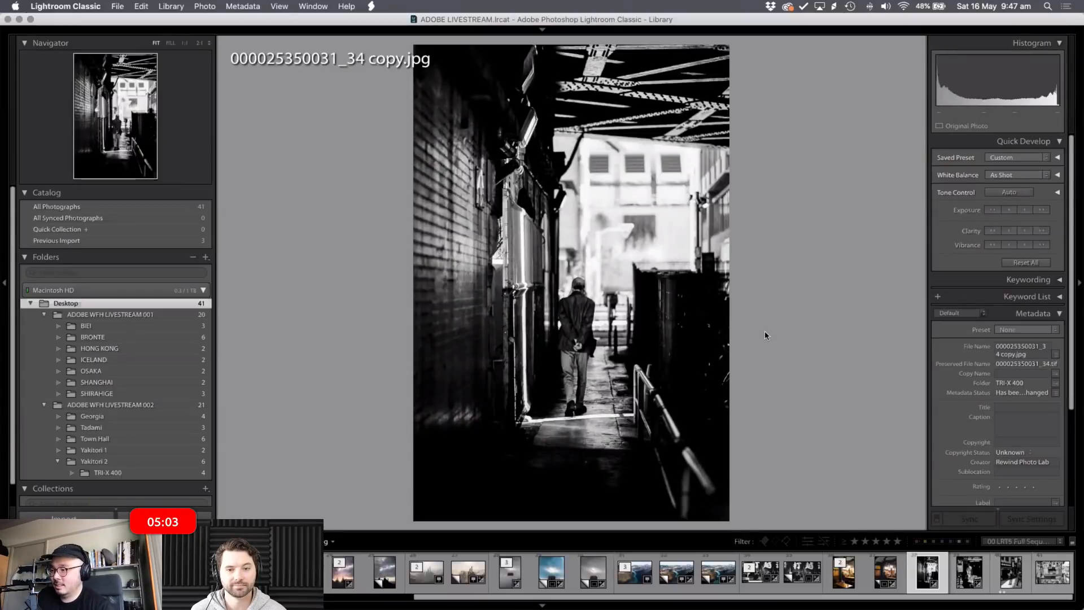
key("Right")
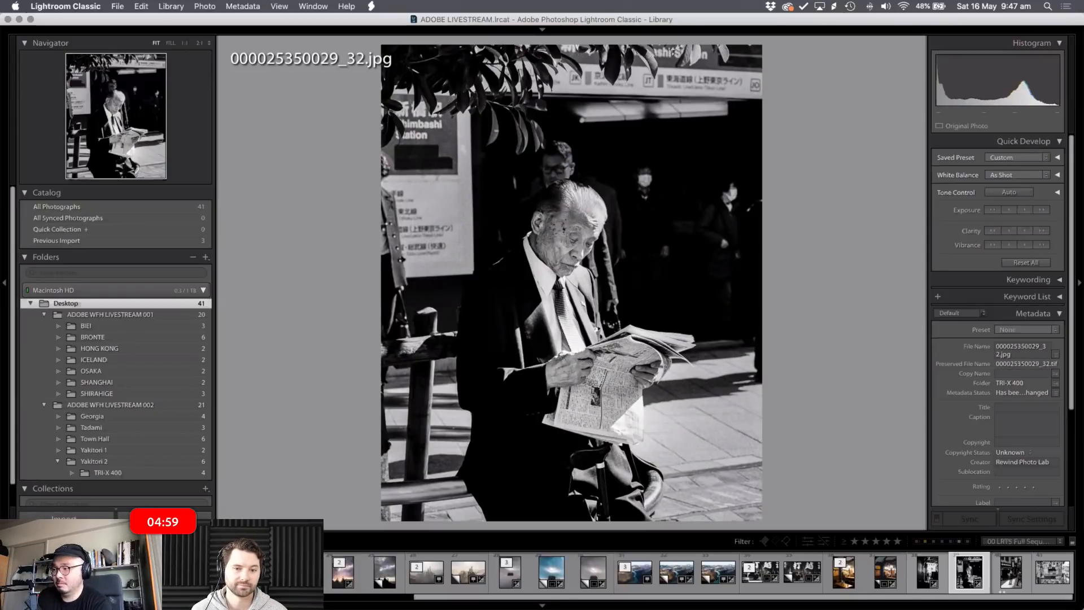
key("d")
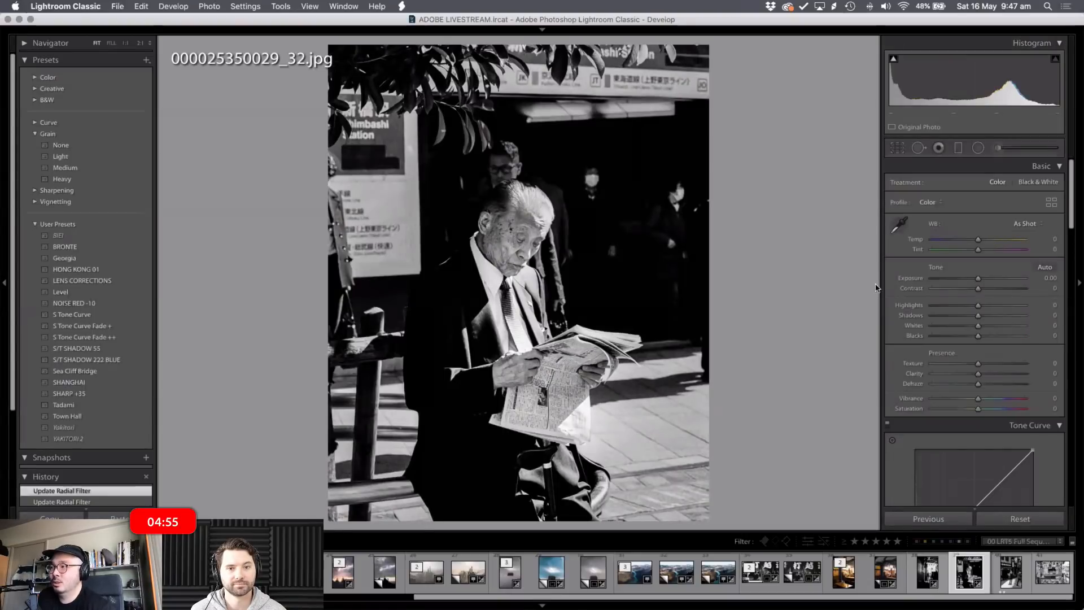
left_click(928, 571)
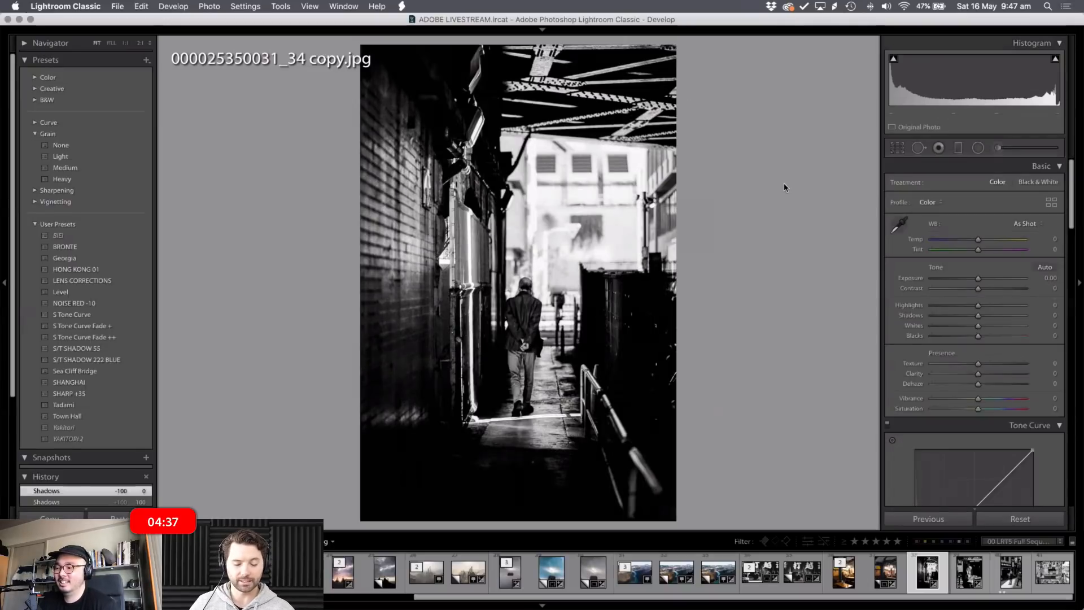
key("g")
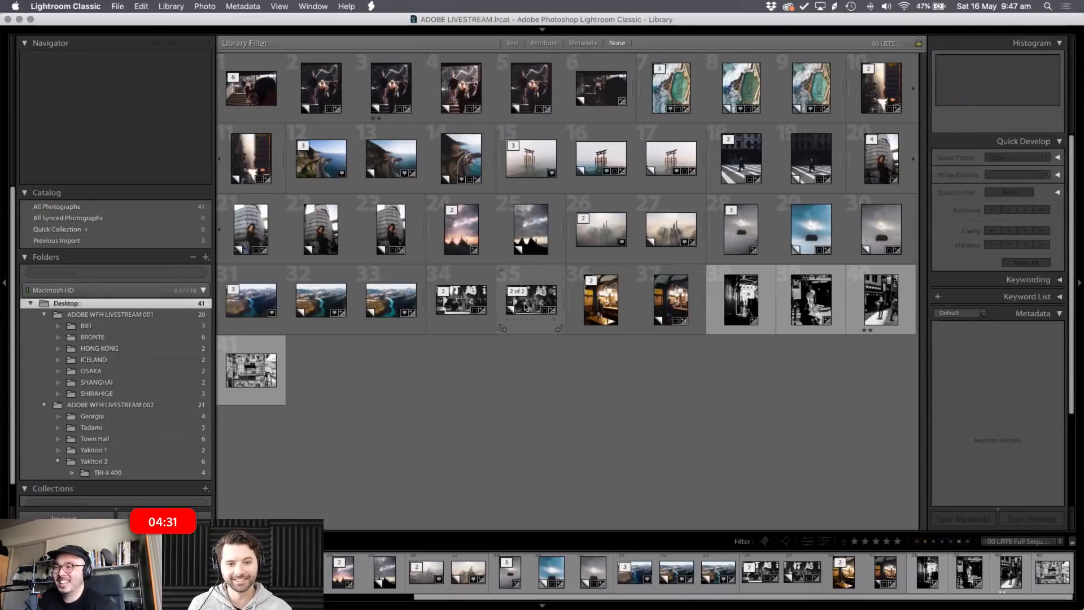
- Open the black-and-white izakaya photo 077A7582.CR3 Copy 1 in the Develop module and check its crop without changing it
left_click(525, 306)
double_click(524, 306)
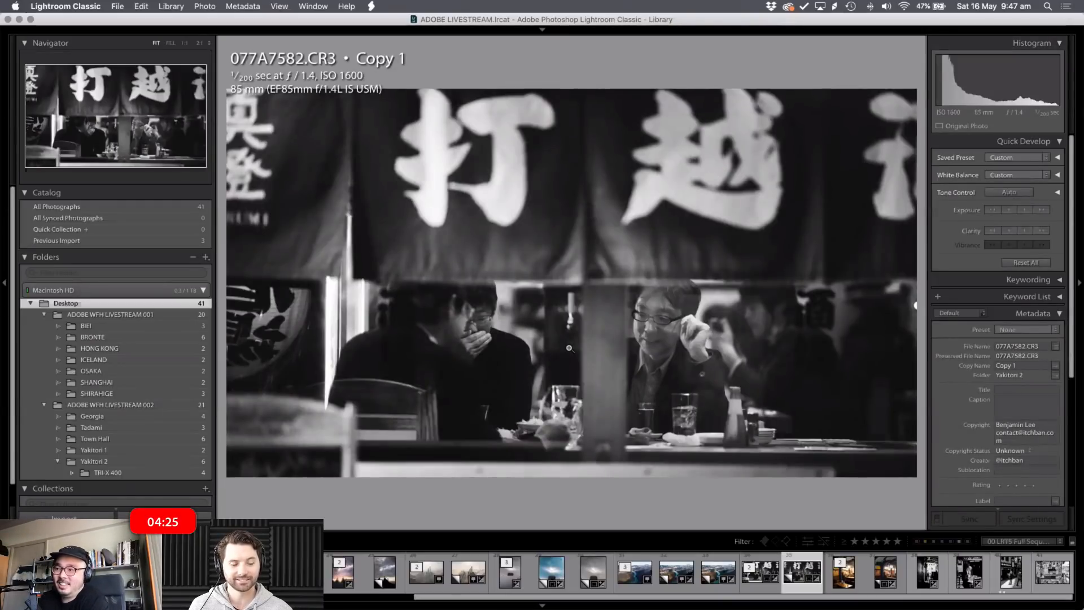
key("d")
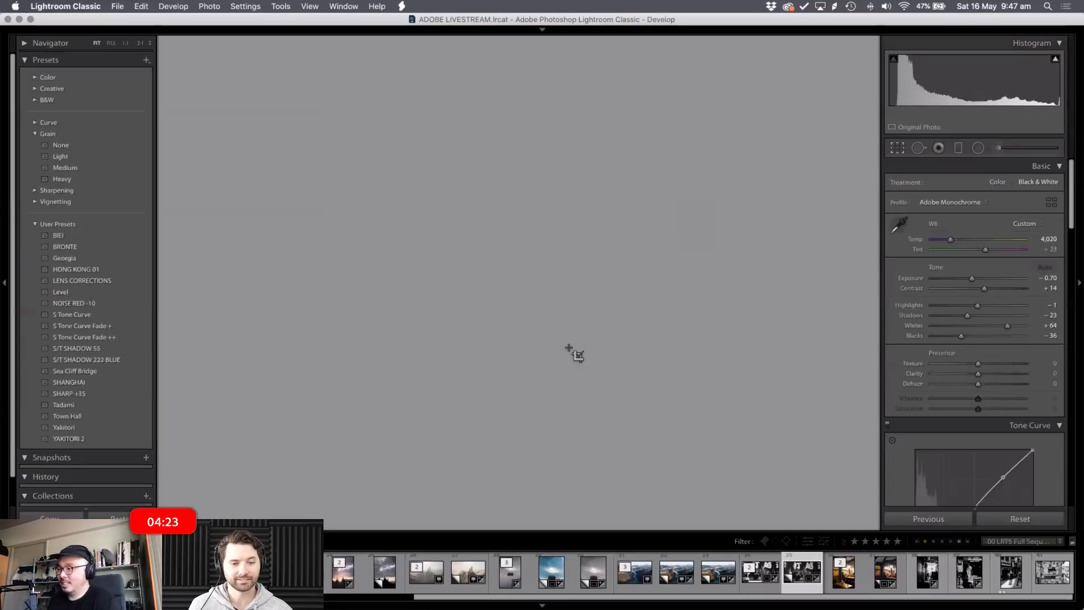
key("r")
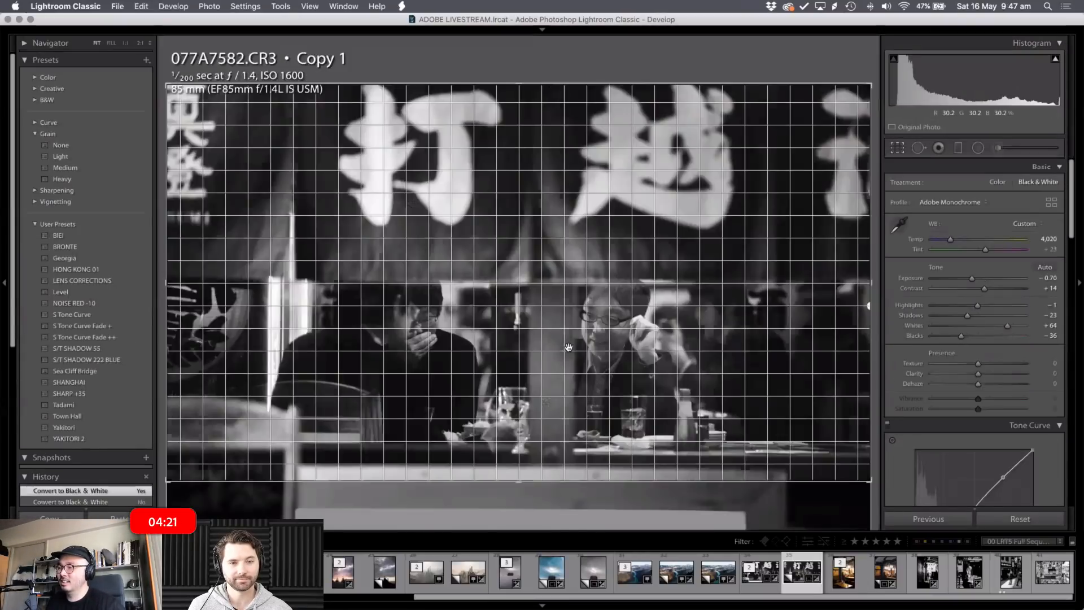
key("r")
- Go to the original izakaya photo 077A7582.CR3 and reset all of its develop settings
key("Left")
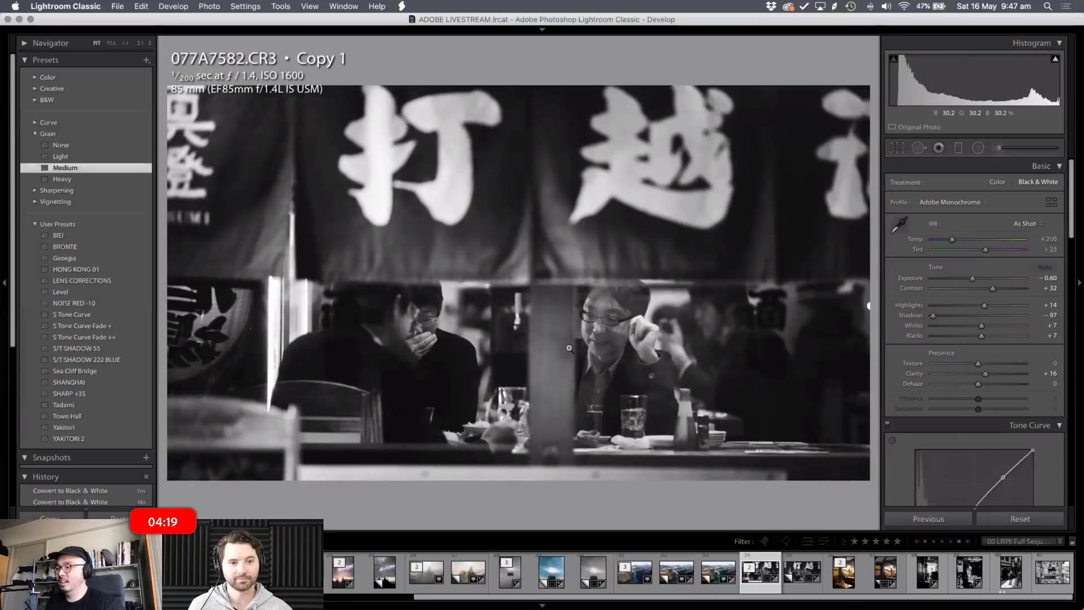
key("Left")
key("Right")
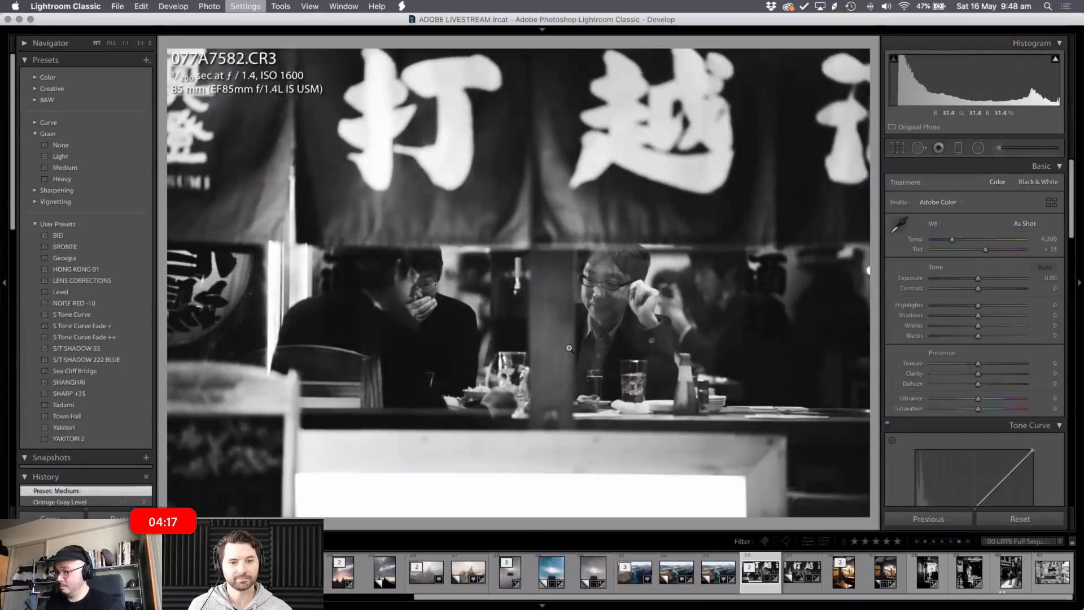
key("super+shift+r")
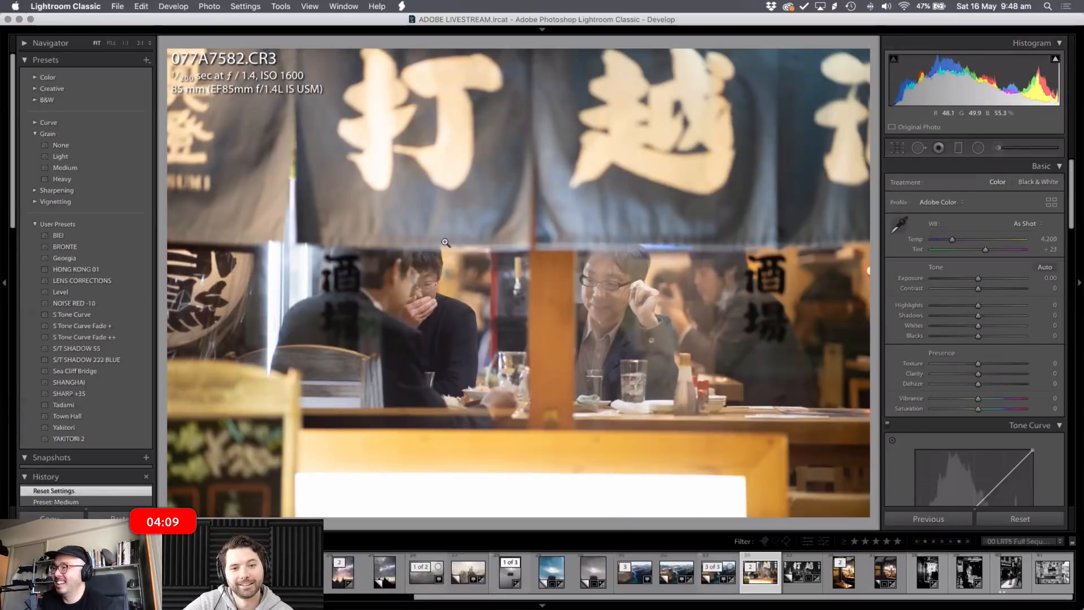
- Return to izakaya Copy 1 and look through its B&W and Sharpening presets and its adjustment settings down to Transform
key("Right")
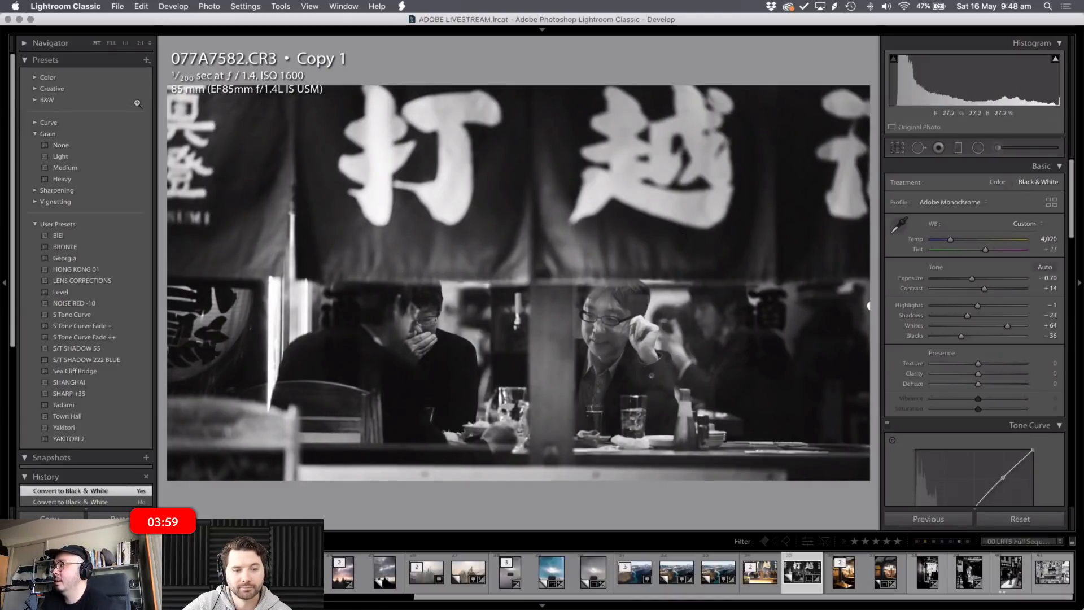
left_click(33, 100)
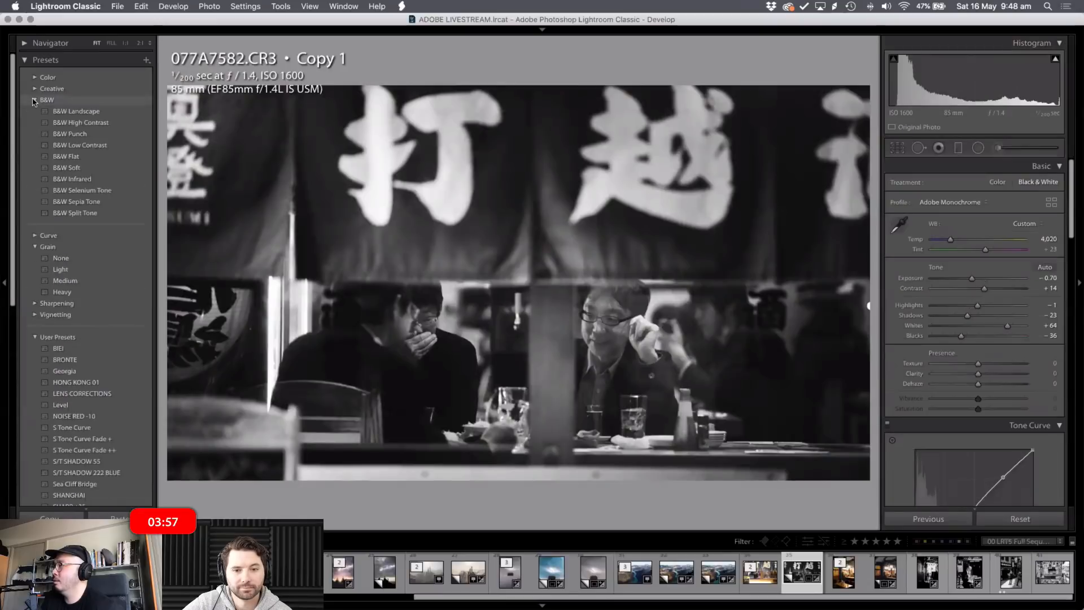
left_click(34, 100)
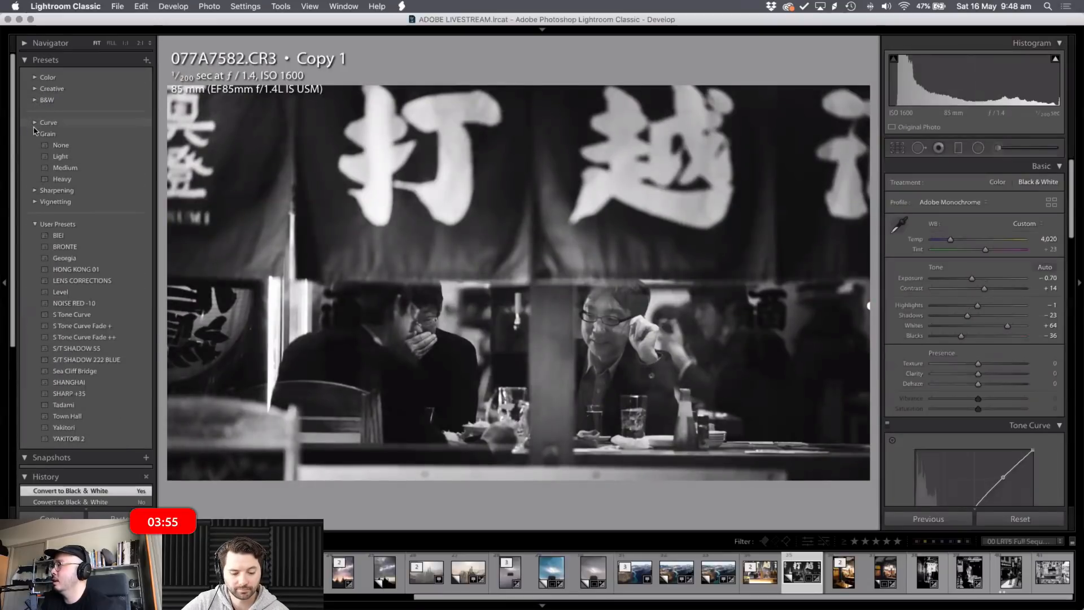
left_click(33, 190)
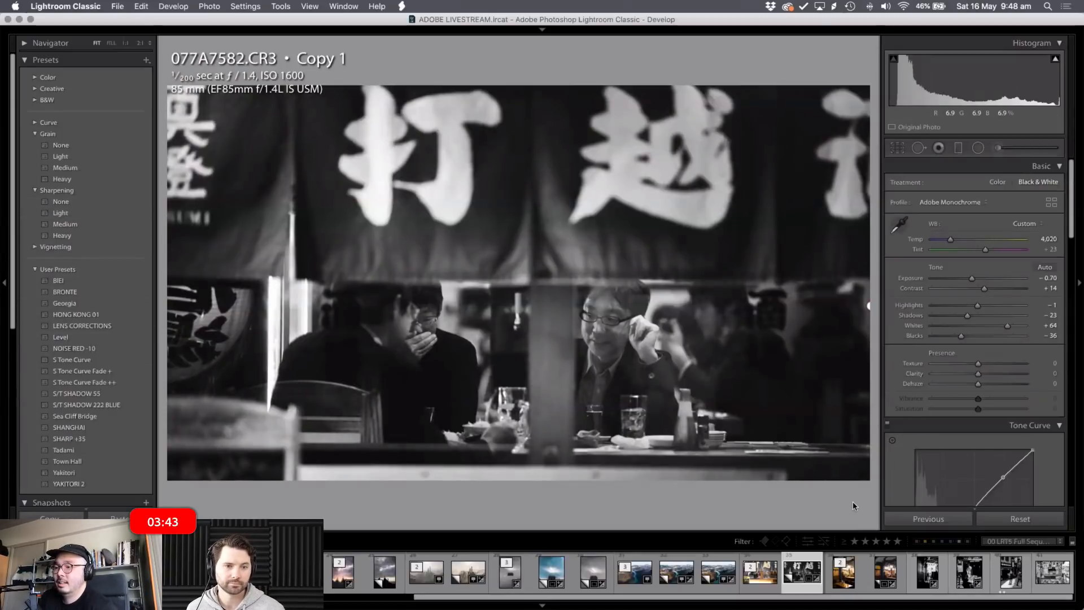
scroll(981, 399, "down", 10)
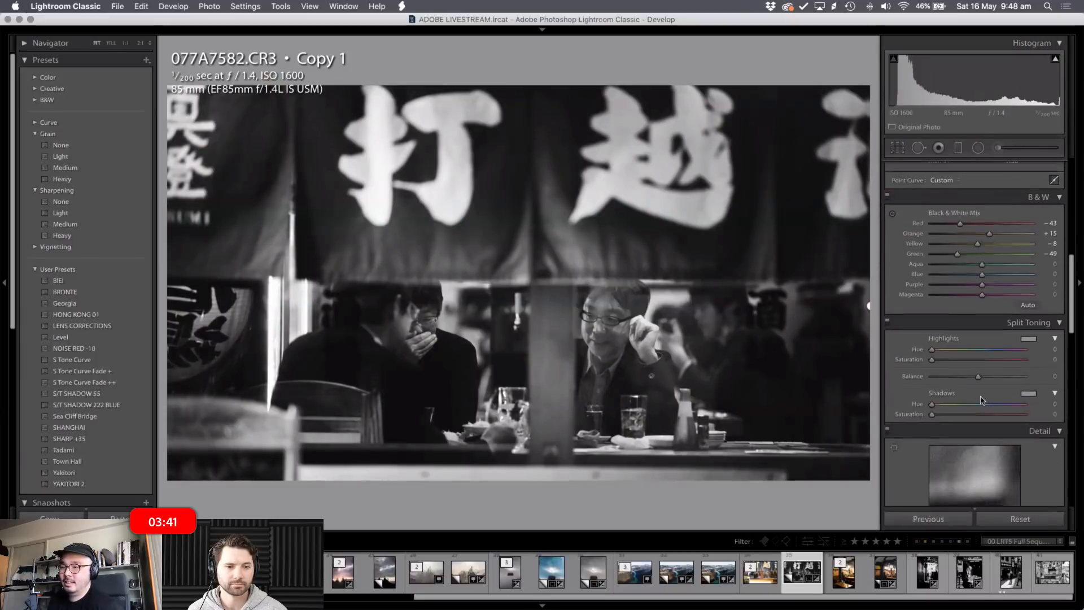
scroll(981, 400, "down", 6)
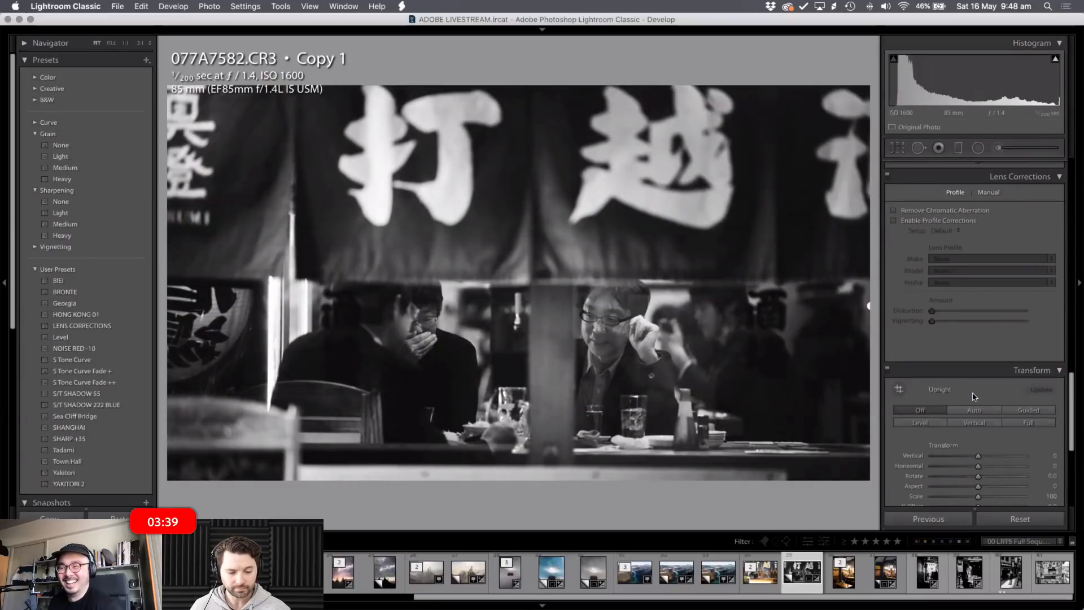
- From the Library grid, open the ocean pool photo DJI_0119.DNG Copy 2 and compare it with the edited Copy 1
key("g")
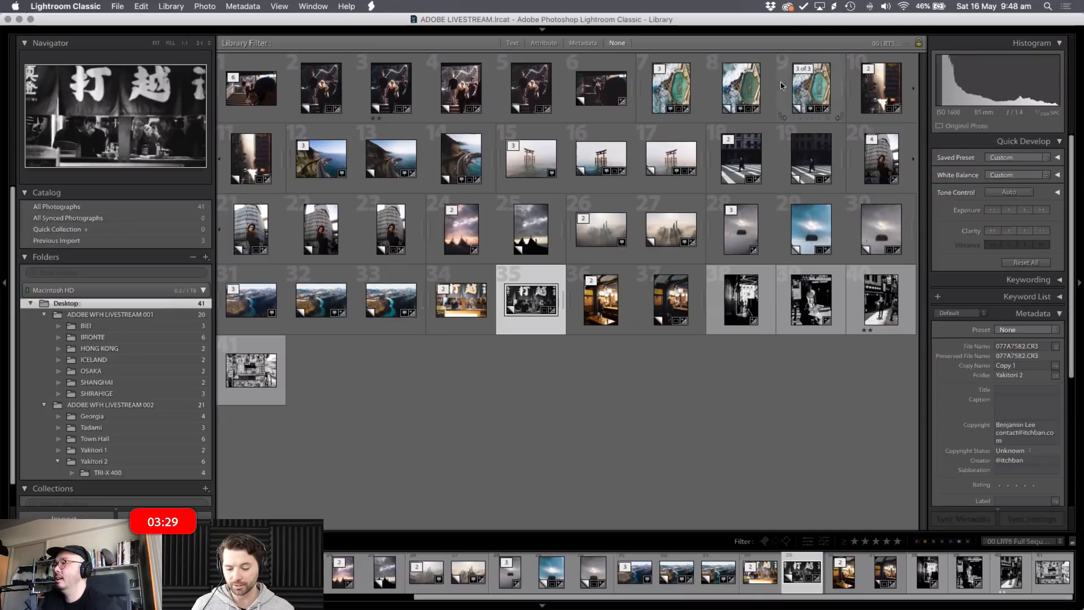
double_click(741, 87)
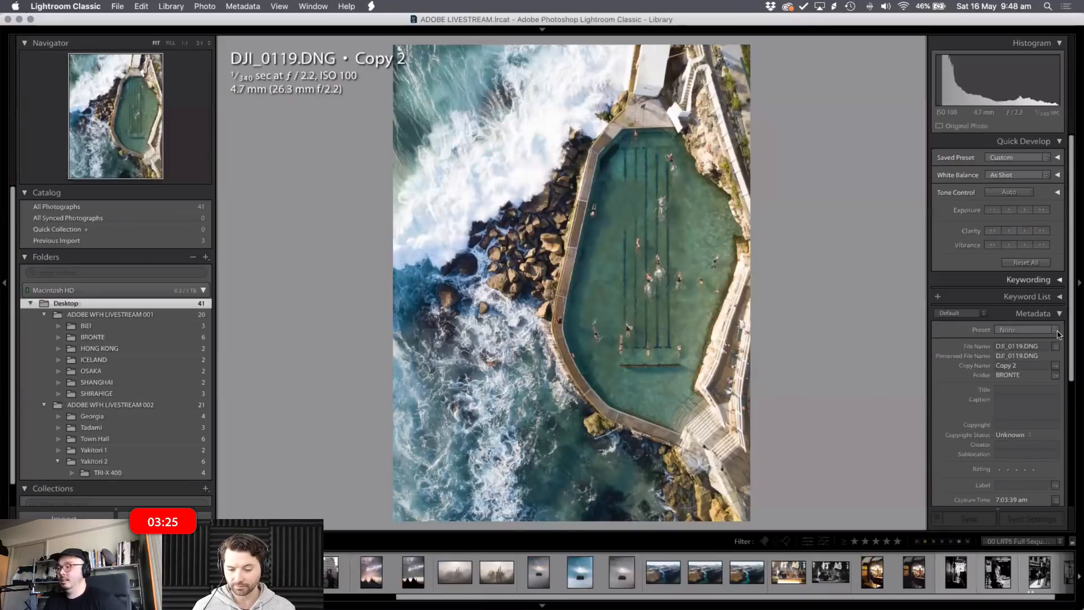
key("Right")
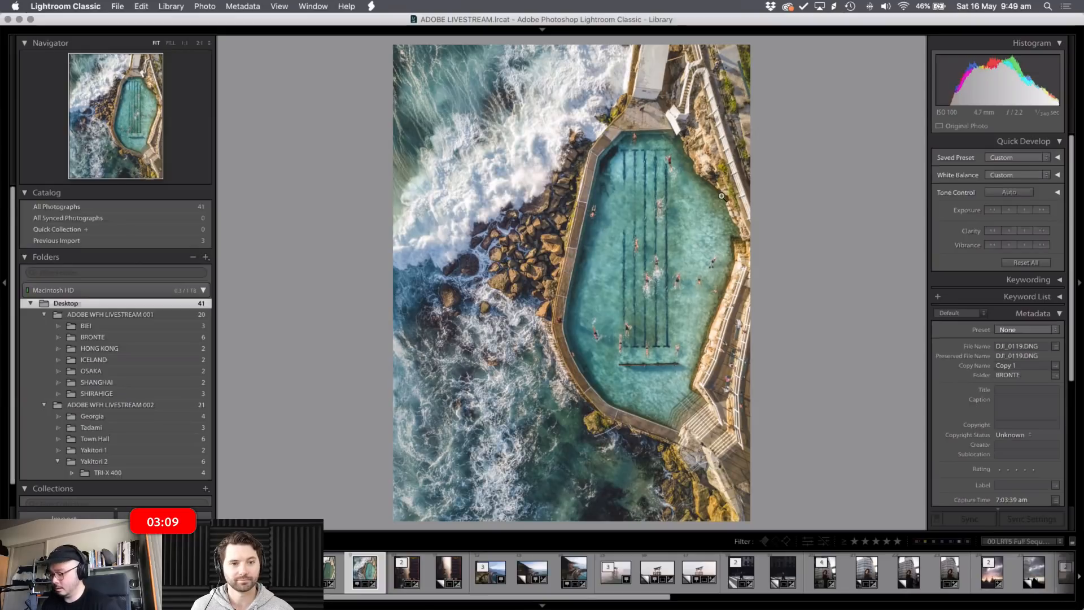
- Set the Saturation of the brush adjustment over the pool in DJI_0119.DNG Copy 1 to 10, and compare with Copy 2
key("d")
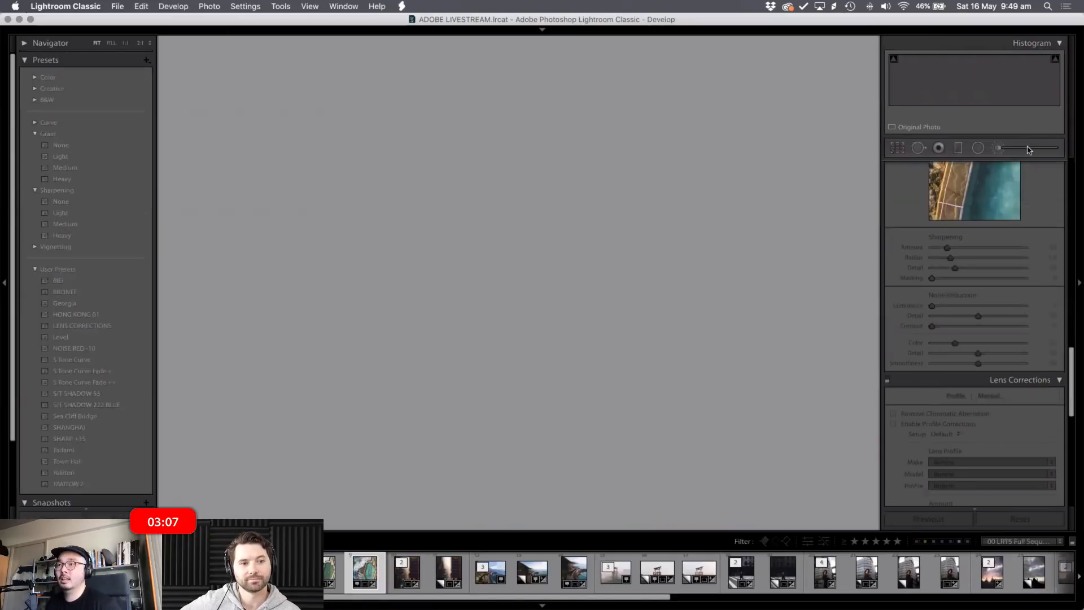
left_click(998, 149)
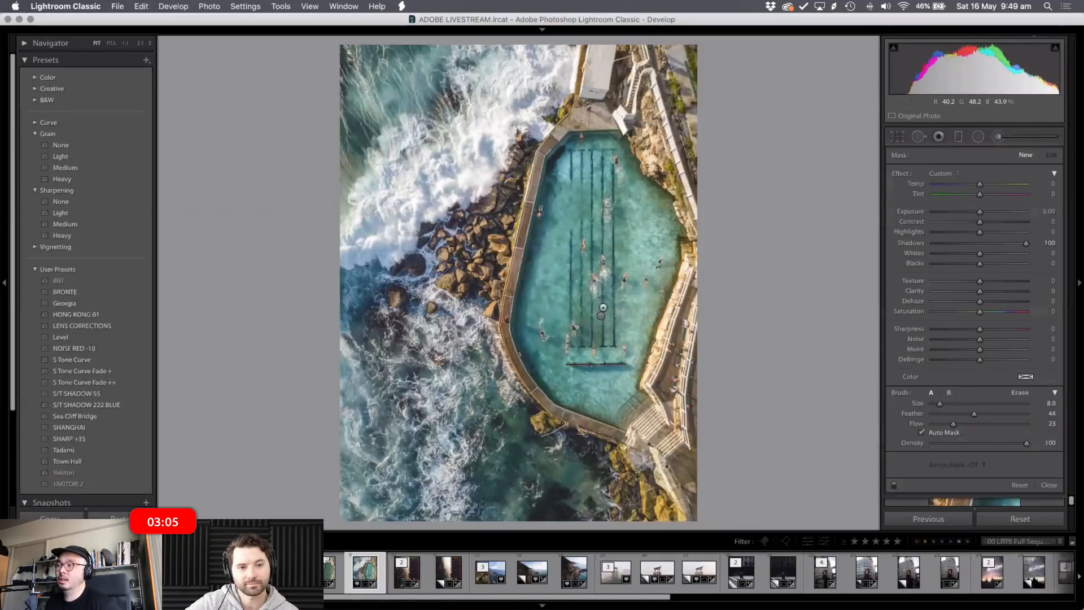
left_click(602, 316)
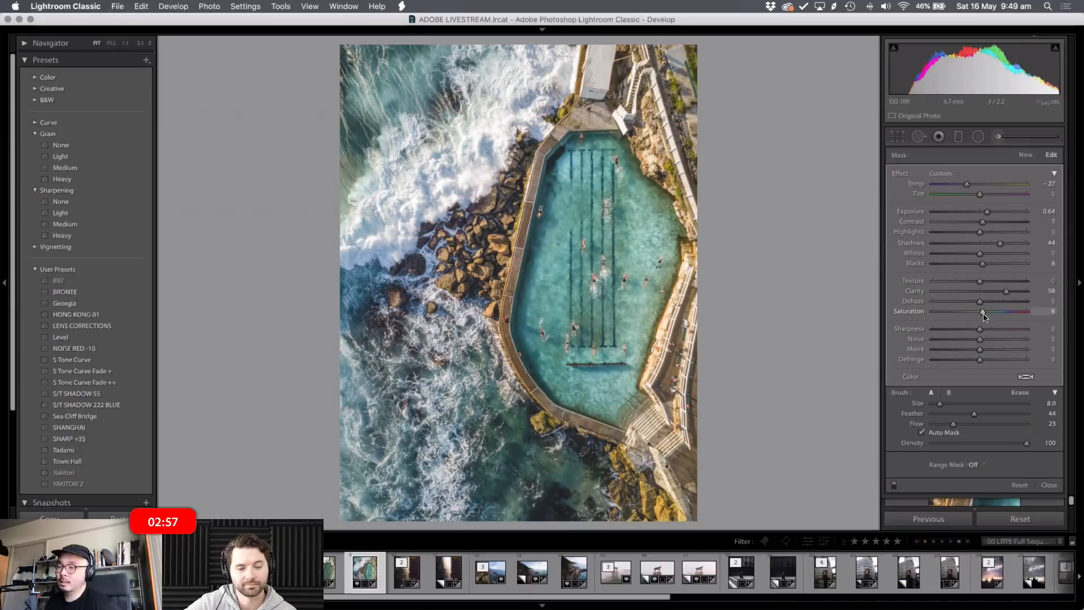
left_click_drag(986, 318, 988, 317)
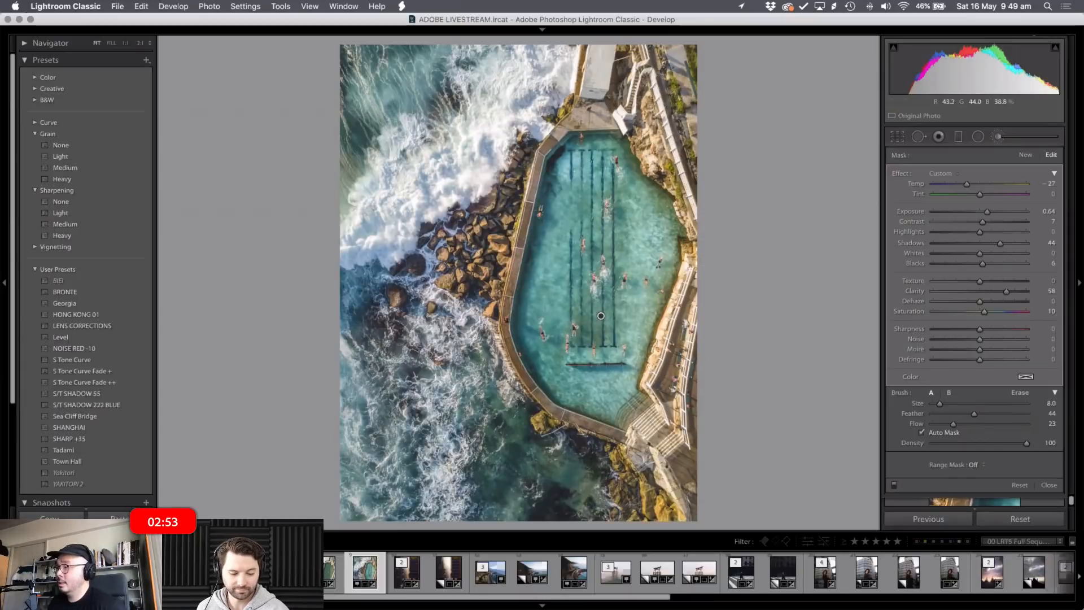
key("Return")
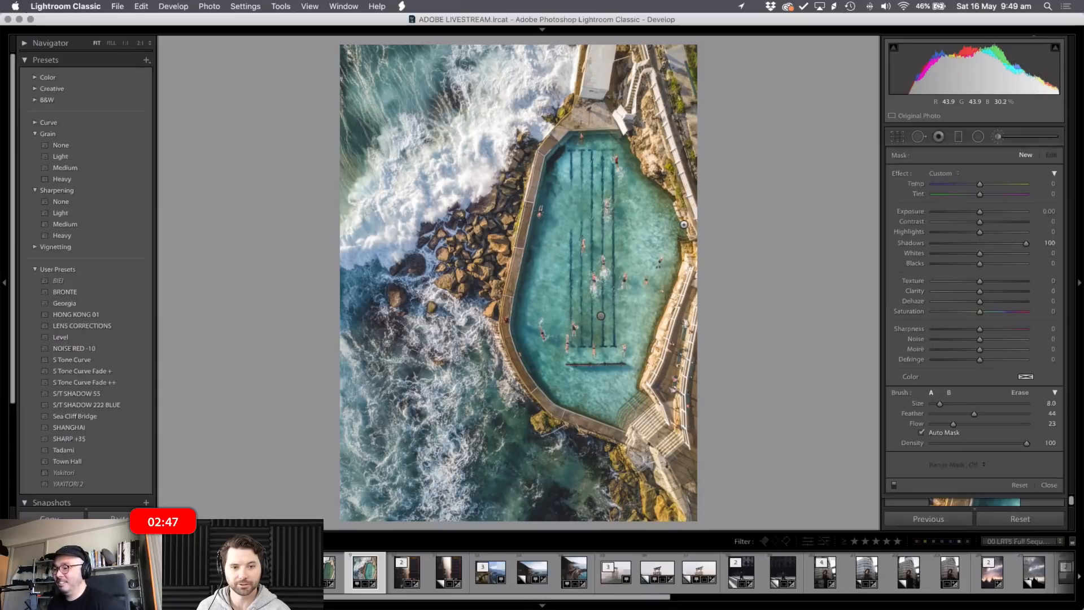
key("Left")
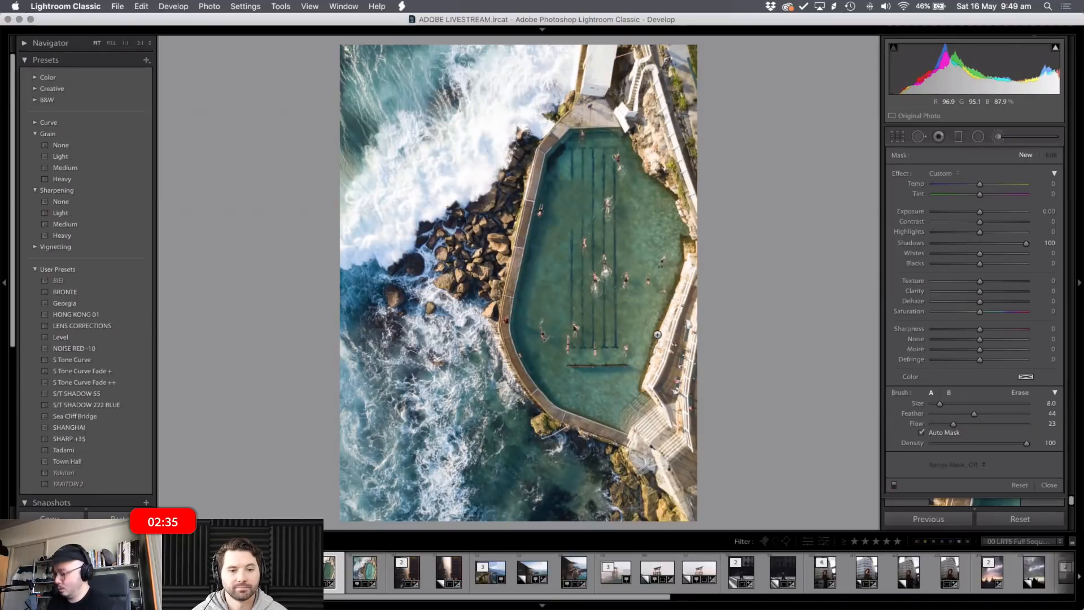
- From the Library grid, open the coastal road photos large and advance to DJI_0673.DNG Copy 2
key("g")
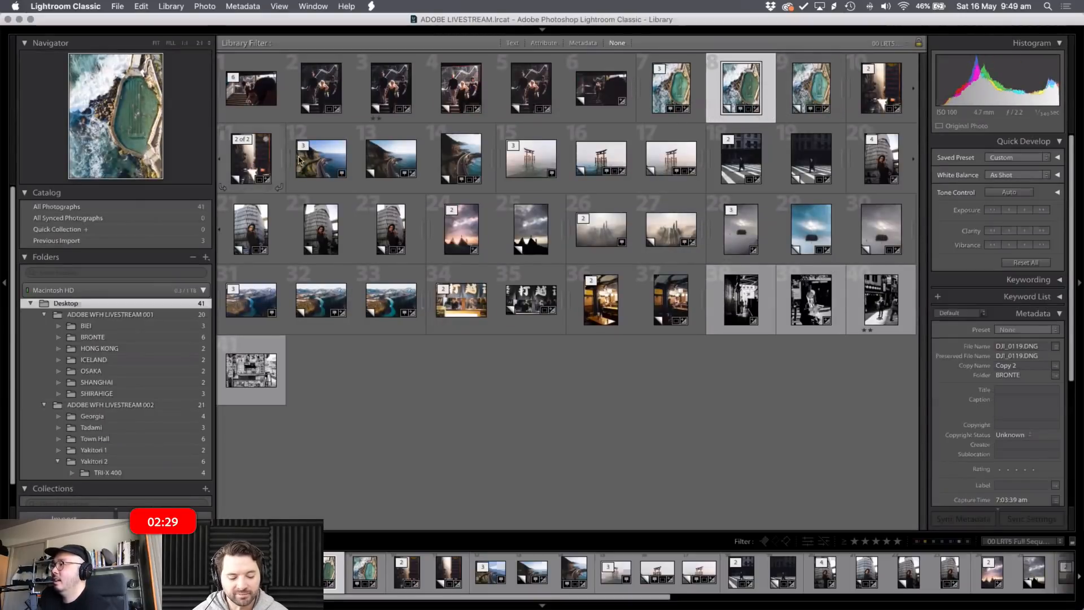
double_click(379, 165)
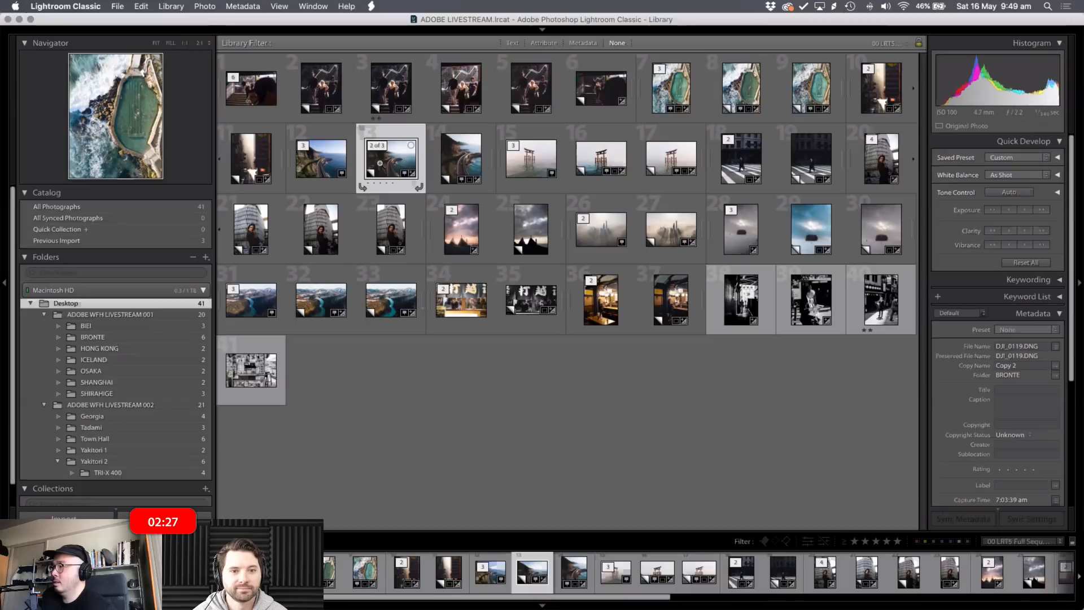
key("Right")
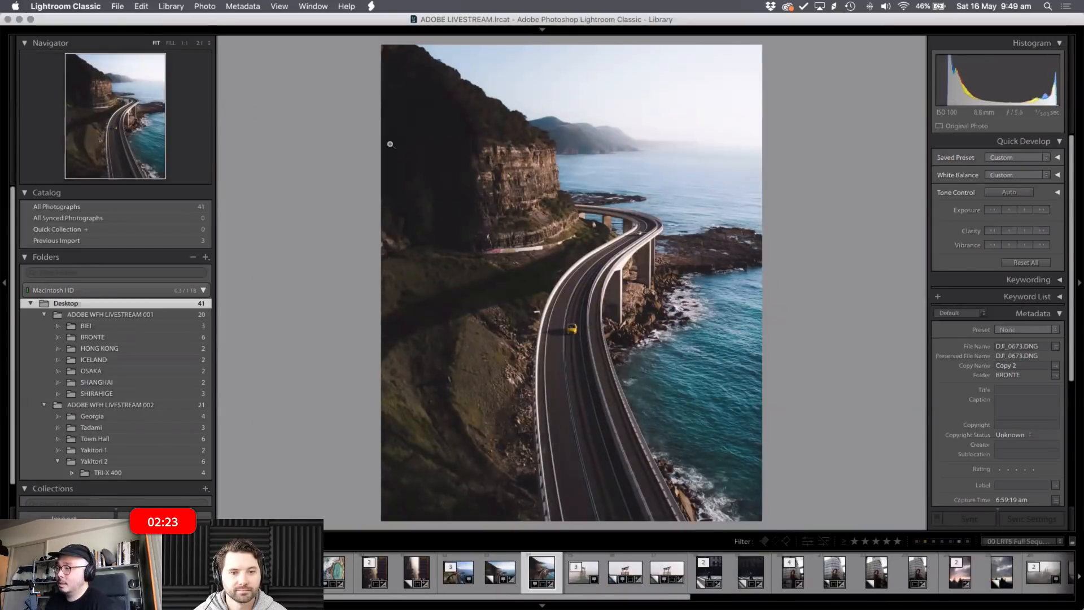
- From the Library grid, open the Town Hall stairs photo _DSF8814.RAF large and compare its Copy 4, Copy 5 and Copy 3 edits
key("g")
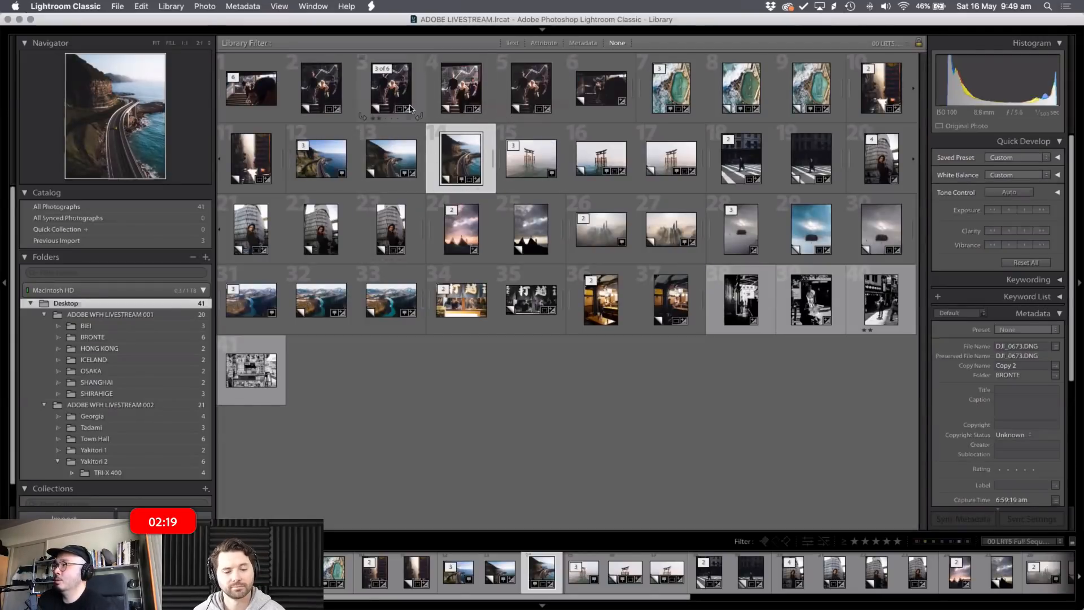
double_click(322, 92)
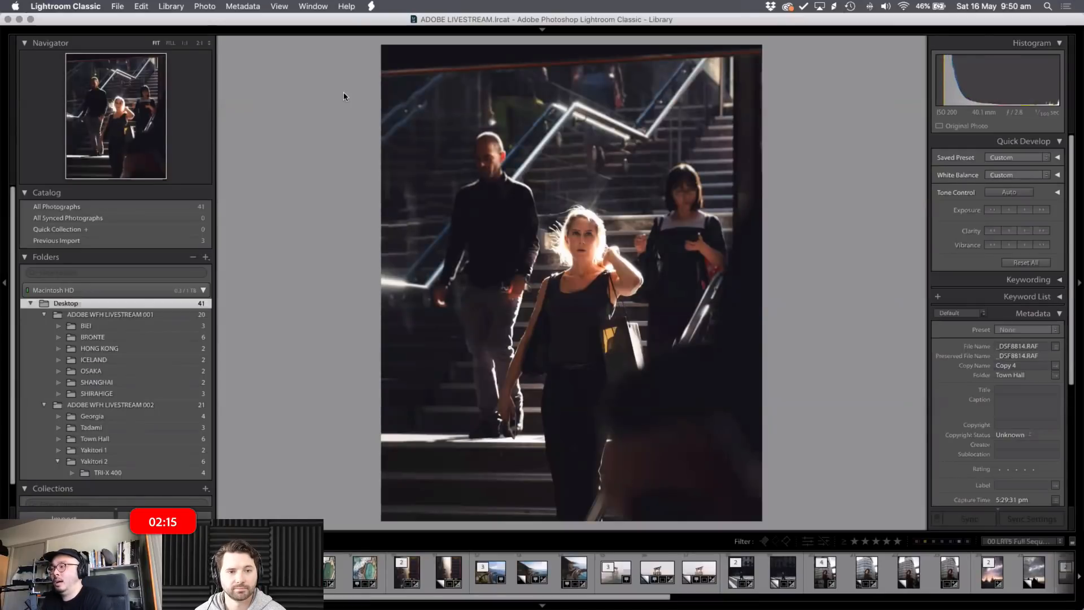
key("Right")
key("Right")
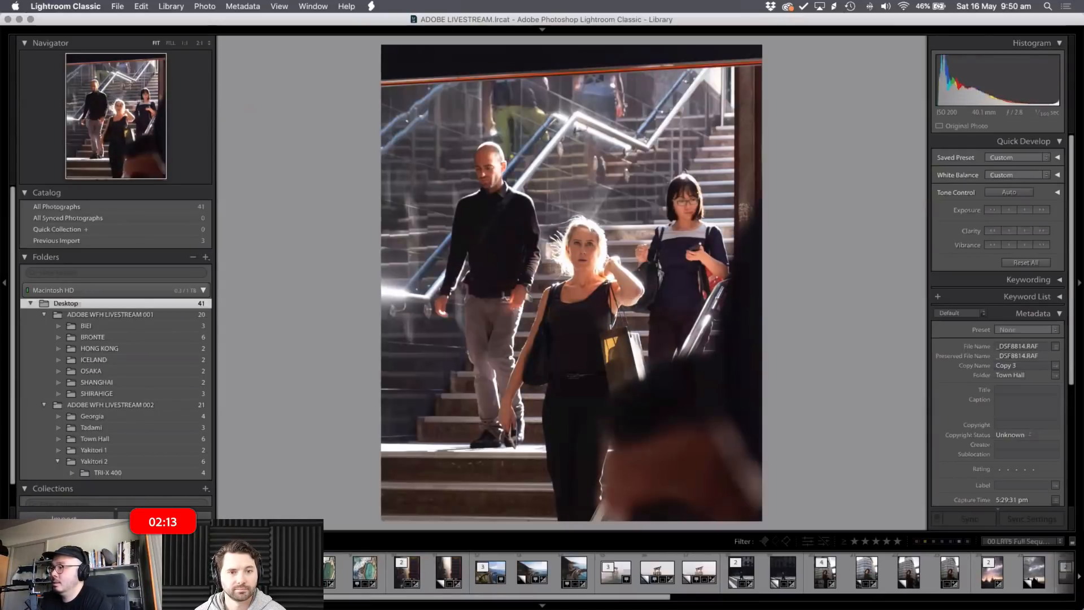
key("Left")
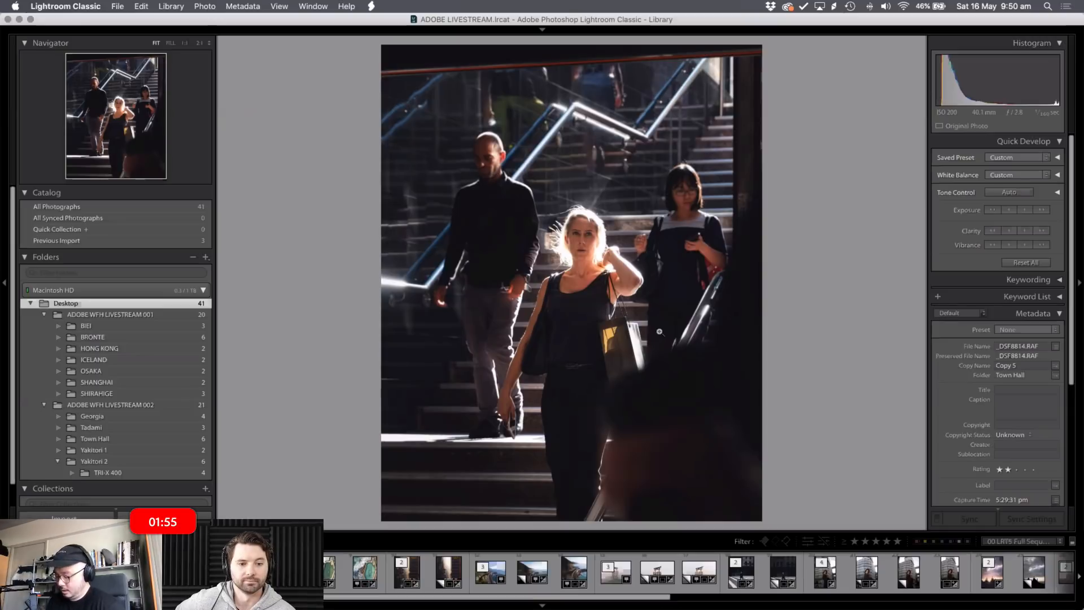
- From the Library grid, view the woman's street portrait large, and go to the color original of the izakaya photo
key("g")
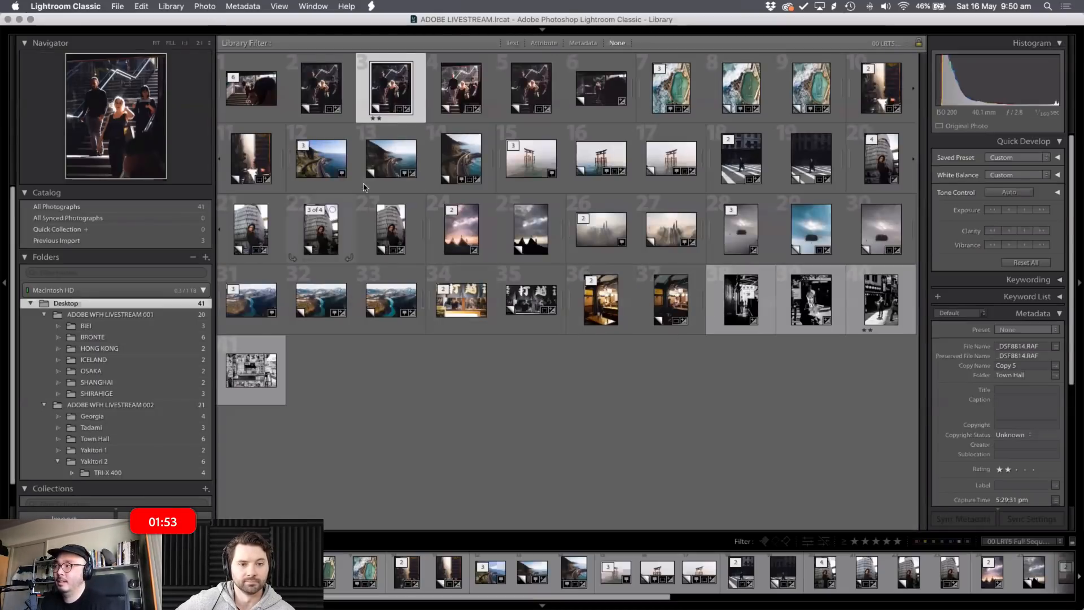
double_click(245, 230)
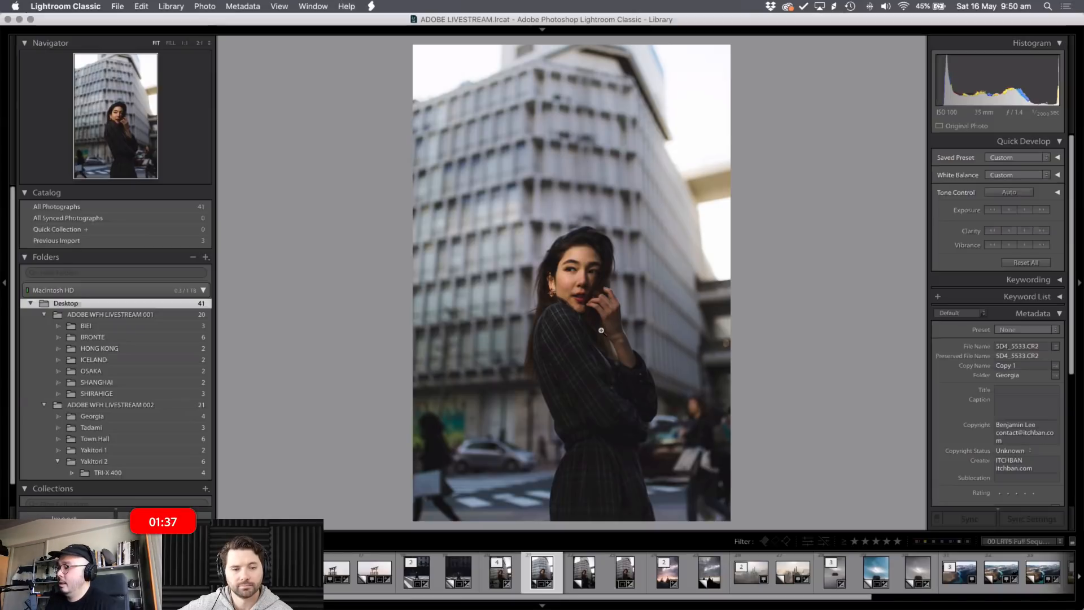
key("g")
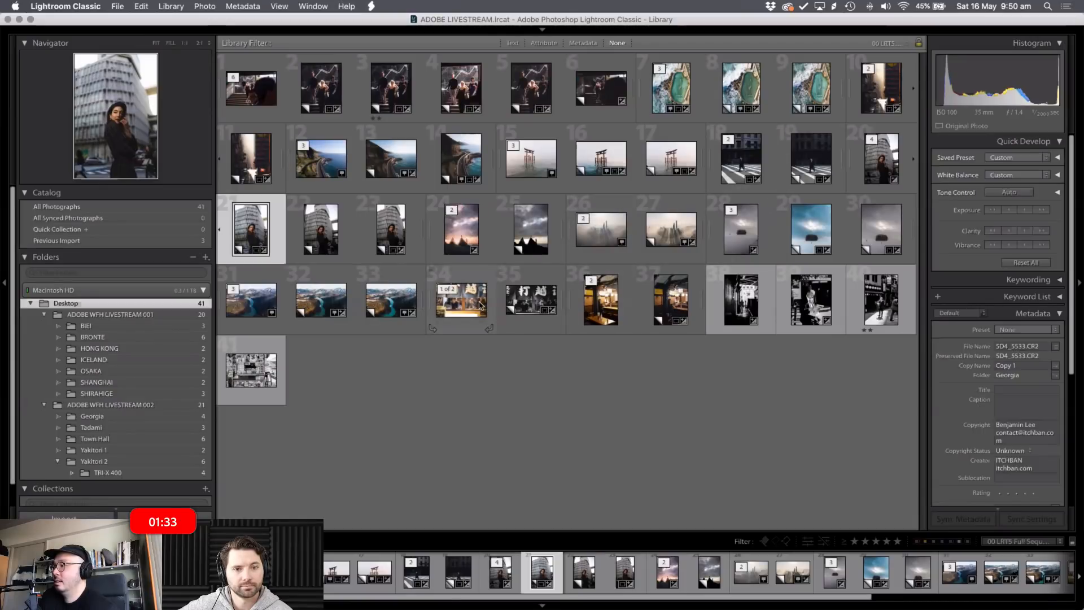
double_click(535, 299)
key("Left")
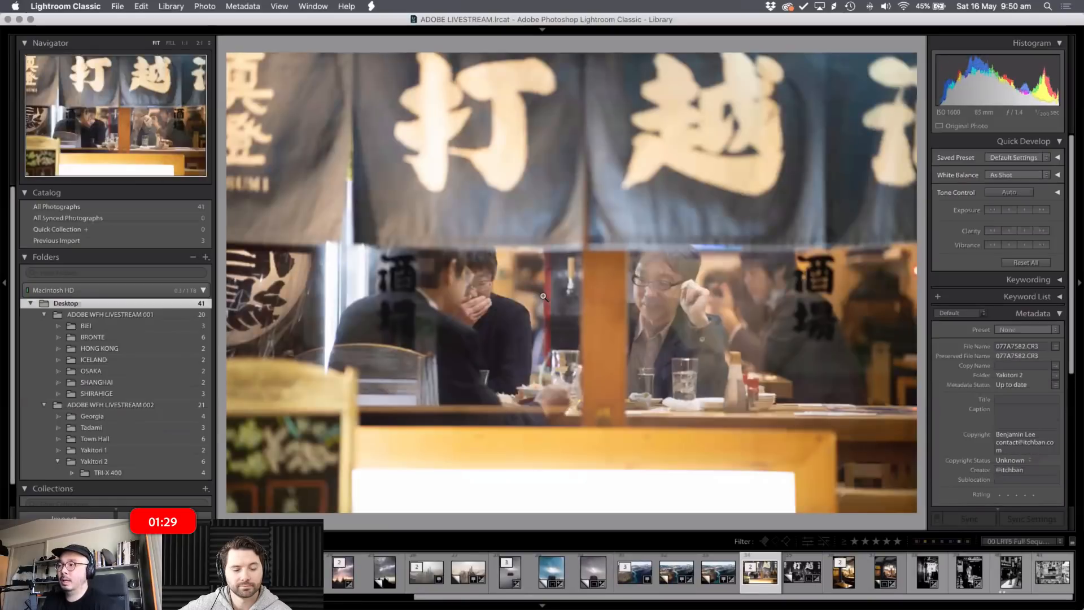
- View the black-and-white Copy 1 of the izakaya photo large, and return to the Library grid
key("Right")
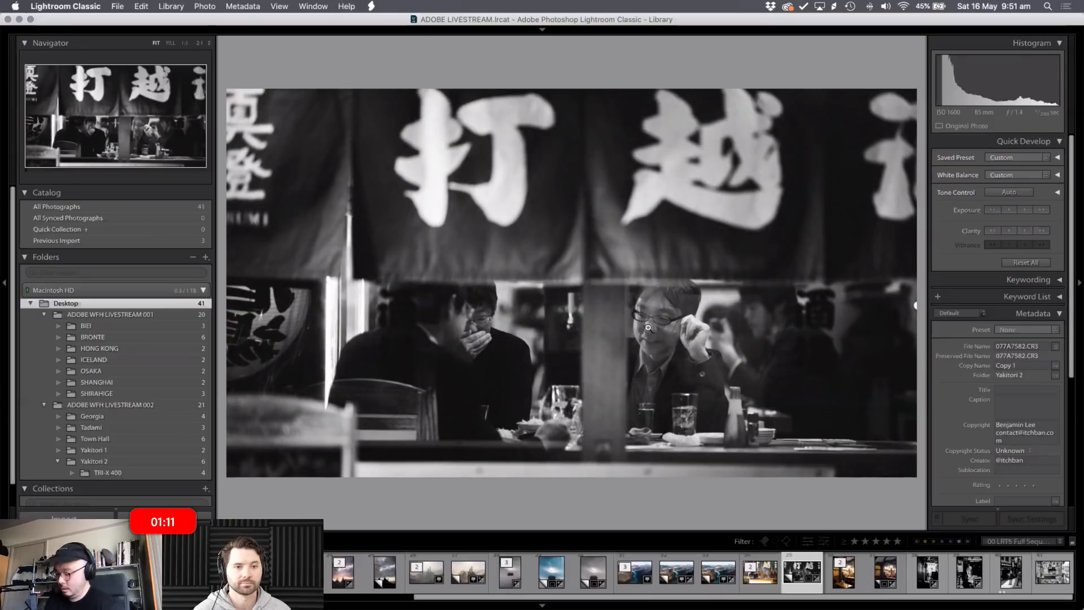
key("g")
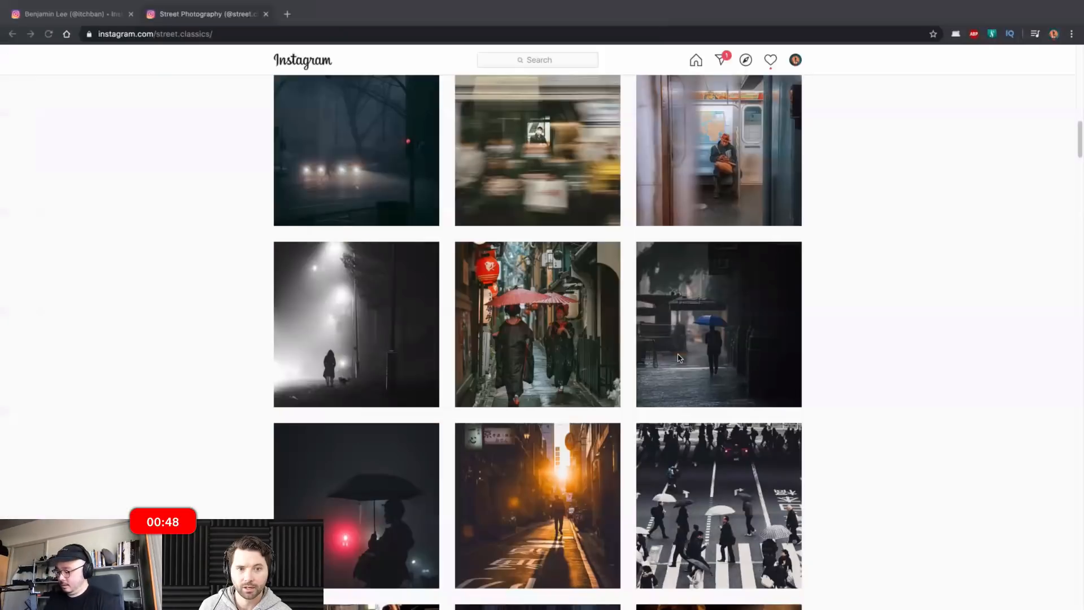
- In a new Chrome tab, open the YouTube channel at youtube.com/itchban and look through its Uploads list
key("ctrl+t")
type("yiout ay")
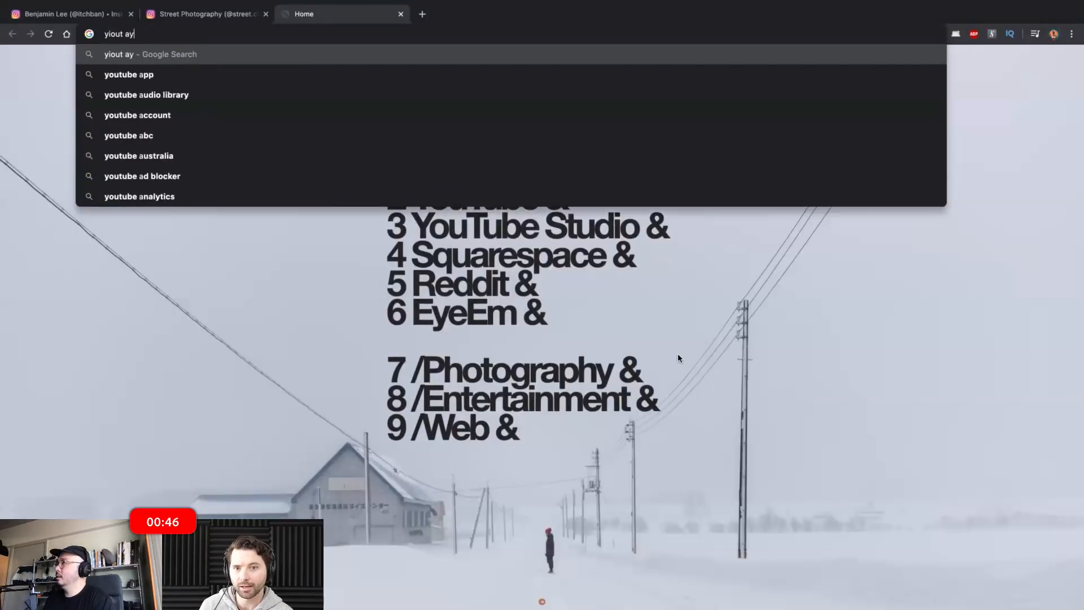
key("super+a")
type("youtube.com/itchban")
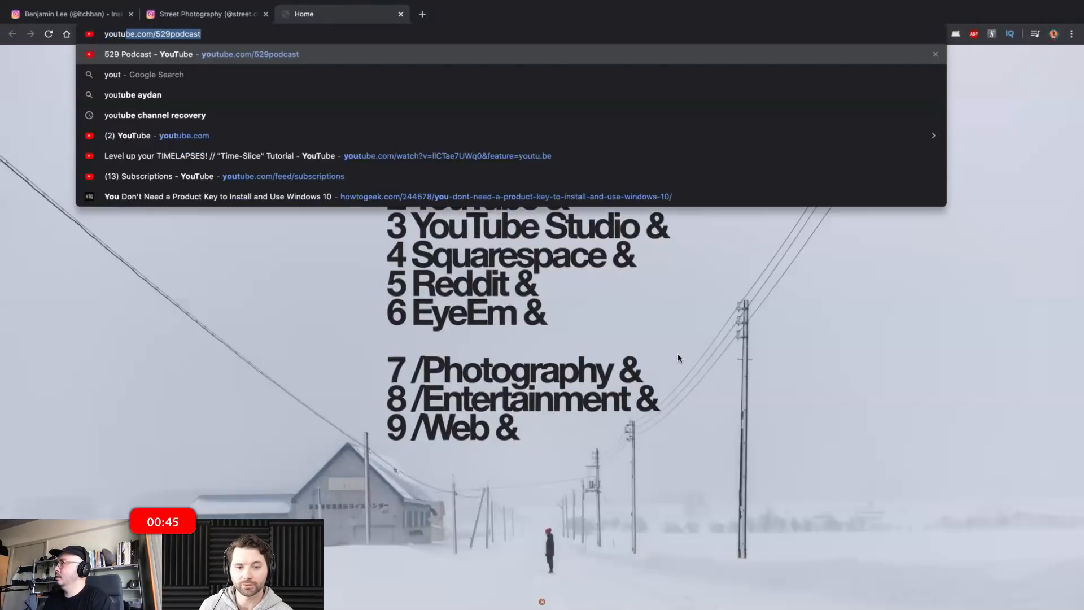
key("Return")
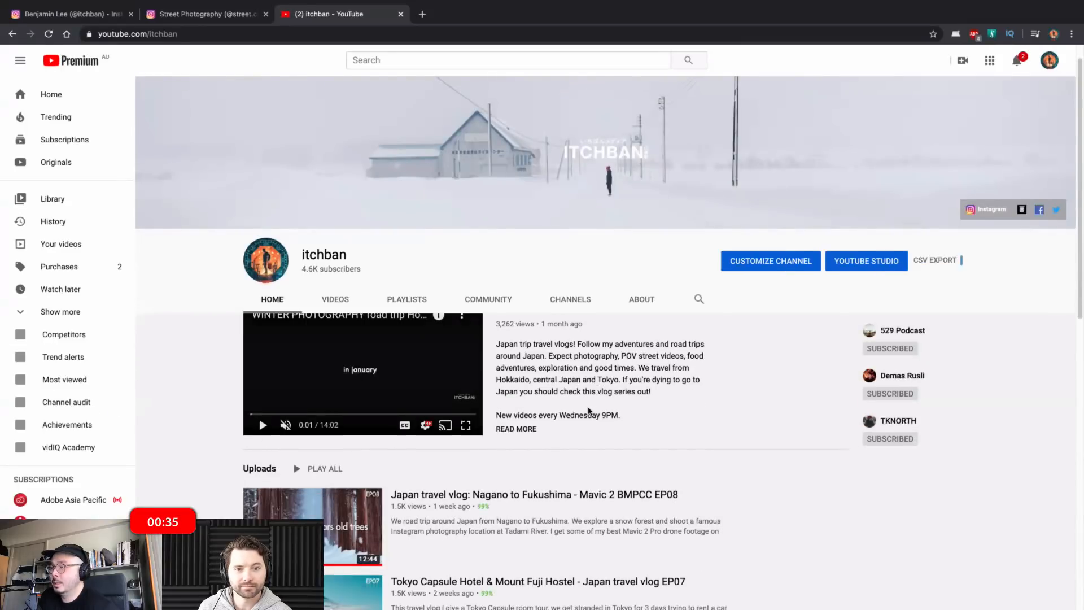
scroll(585, 411, "down", 3)
scroll(585, 411, "down", 1)
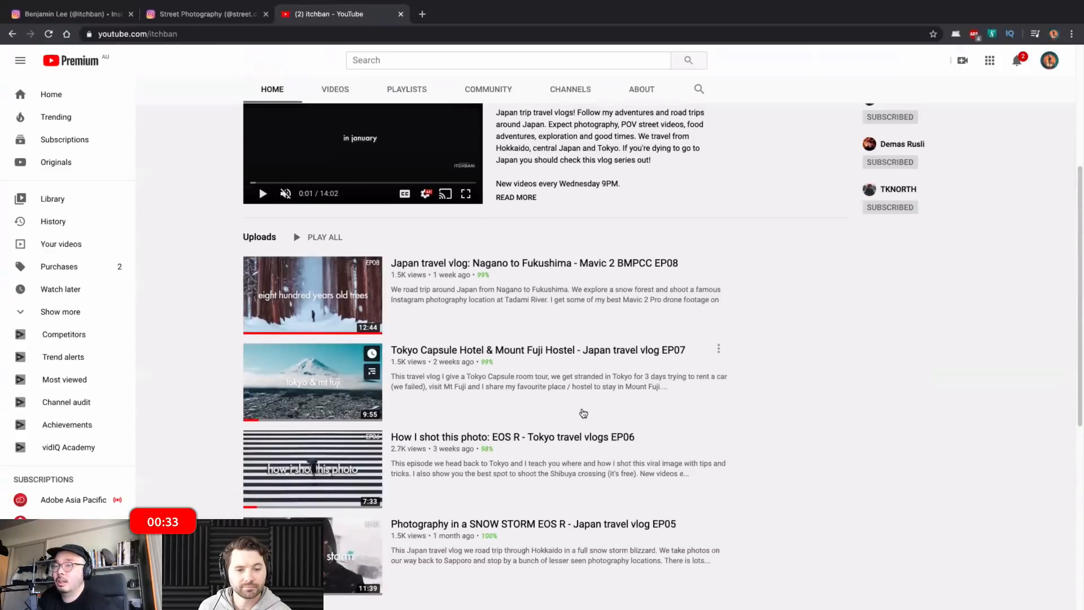
scroll(583, 412, "down", 2)
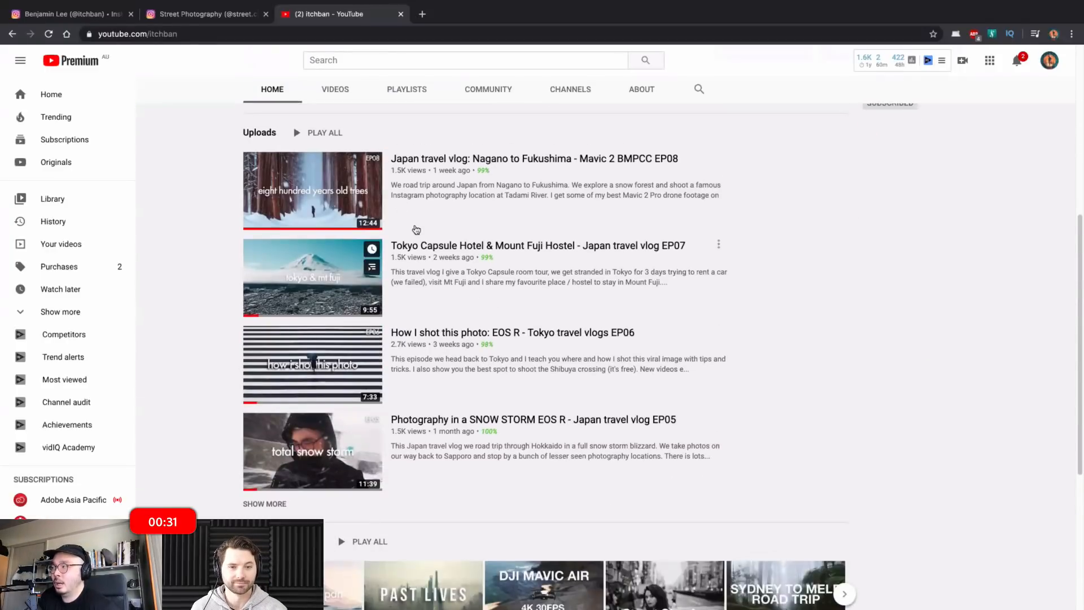
scroll(548, 338, "down", 2)
scroll(550, 340, "up", 2)
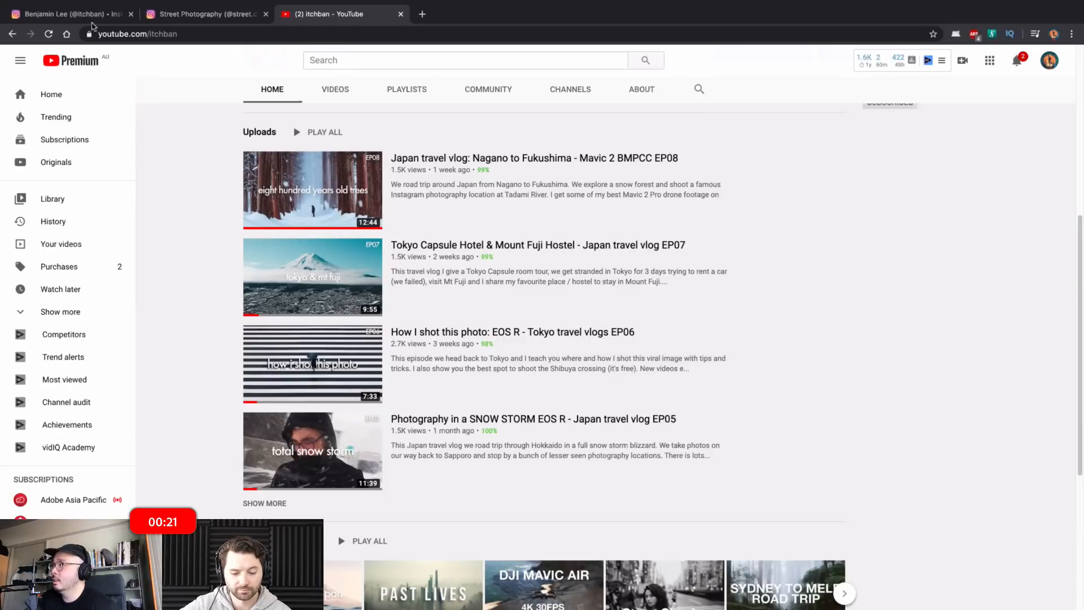
- On the already open itchban Instagram profile, open the Episode six Shinjuku crossing post and compare its two images
left_click(91, 14)
left_click(490, 330)
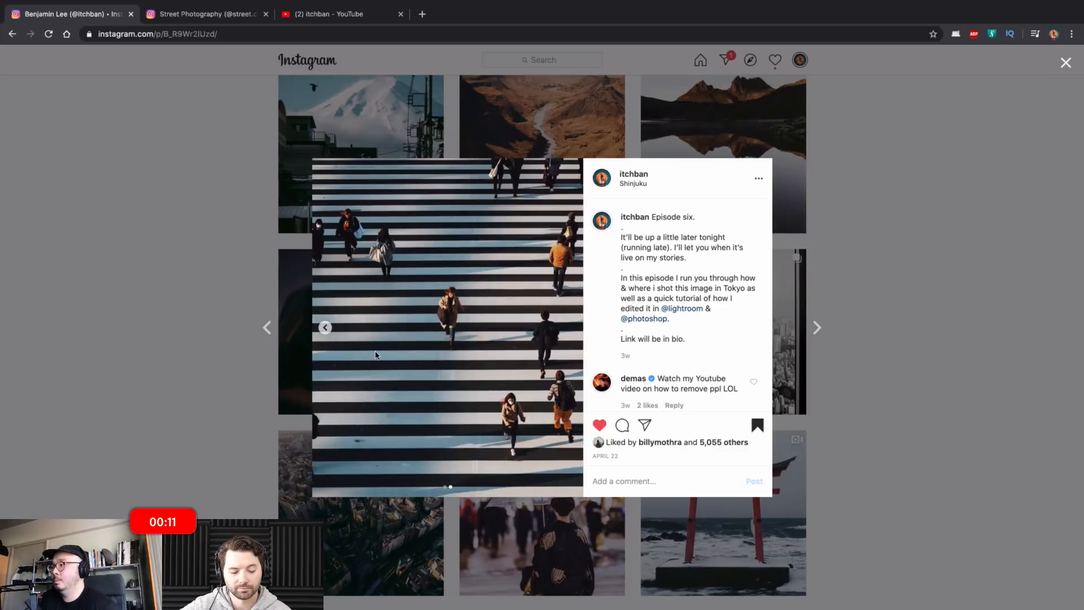
left_click(326, 328)
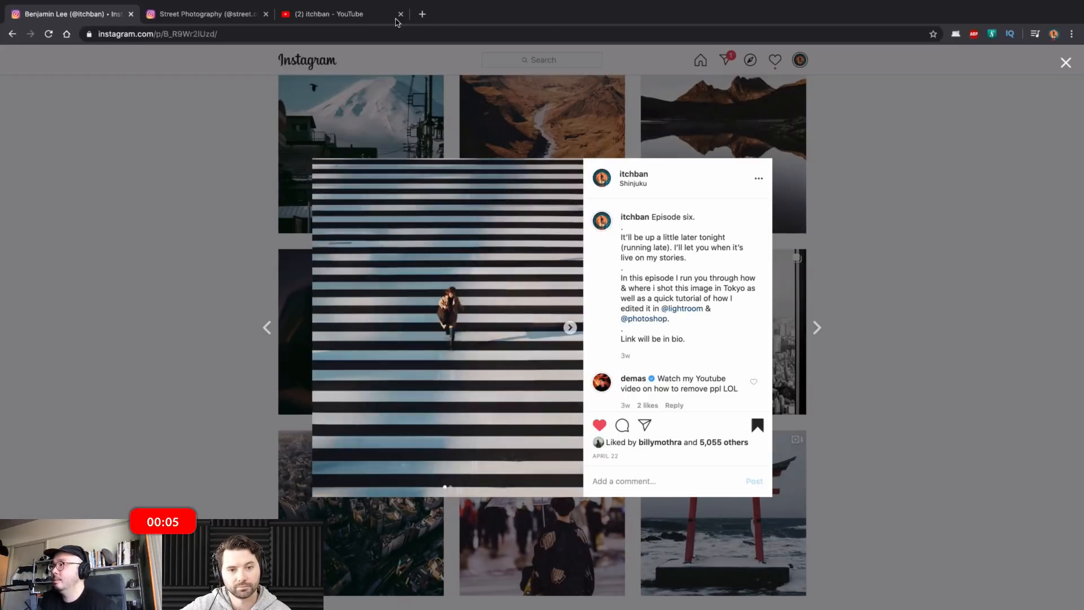
- Return to the itchban YouTube channel and show the Uploads around the EP06 video on how the photo was shot
left_click(314, 15)
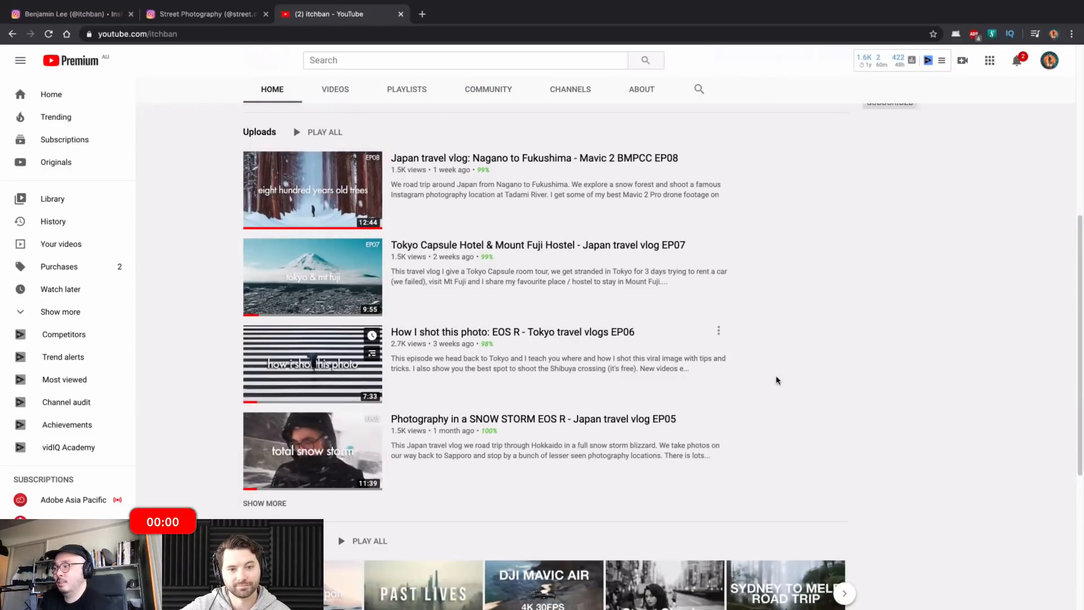
scroll(776, 380, "up", 2)
scroll(776, 379, "down", 1)
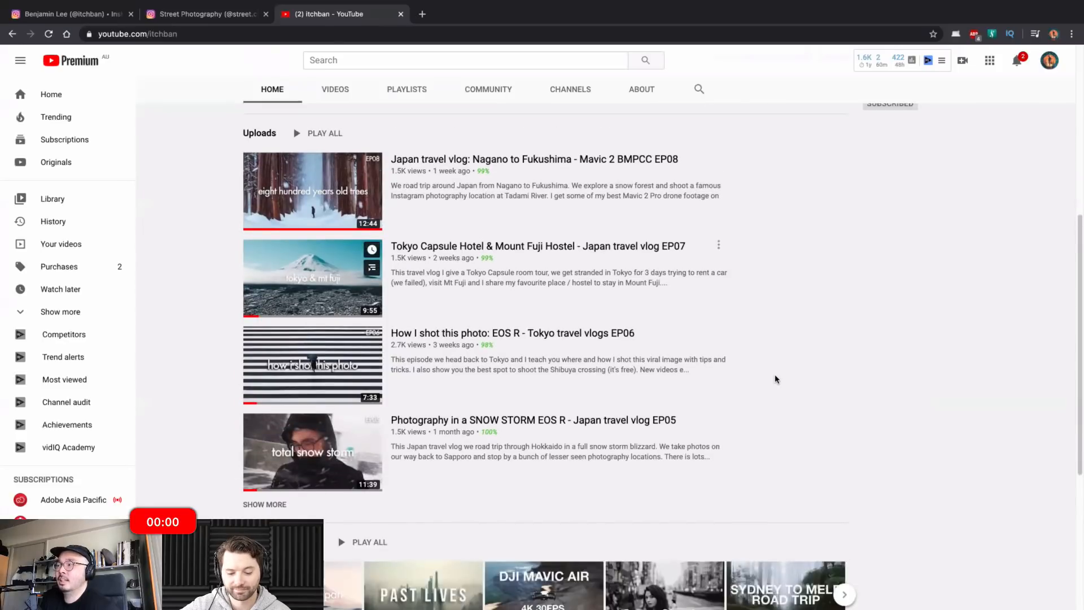